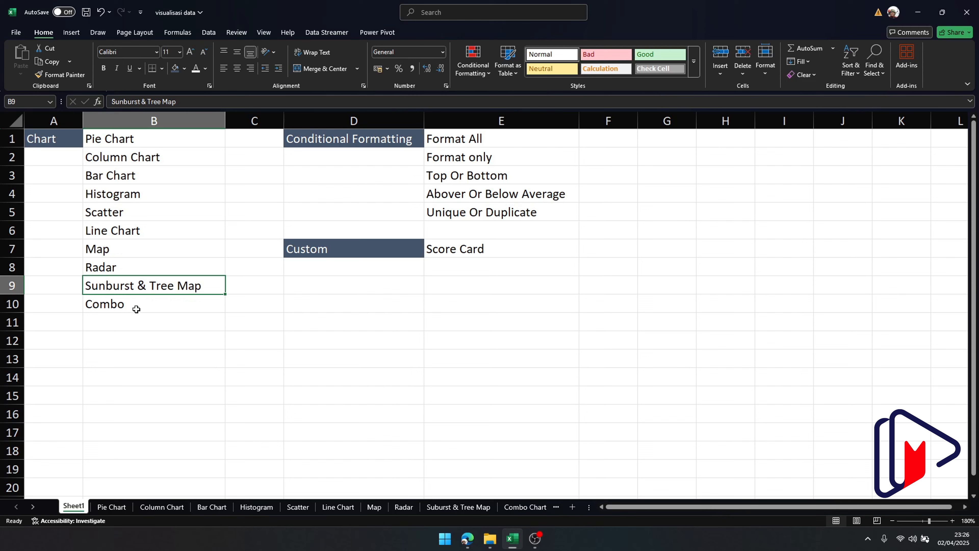
{"action": "left_click", "coordinate": [136, 308]}
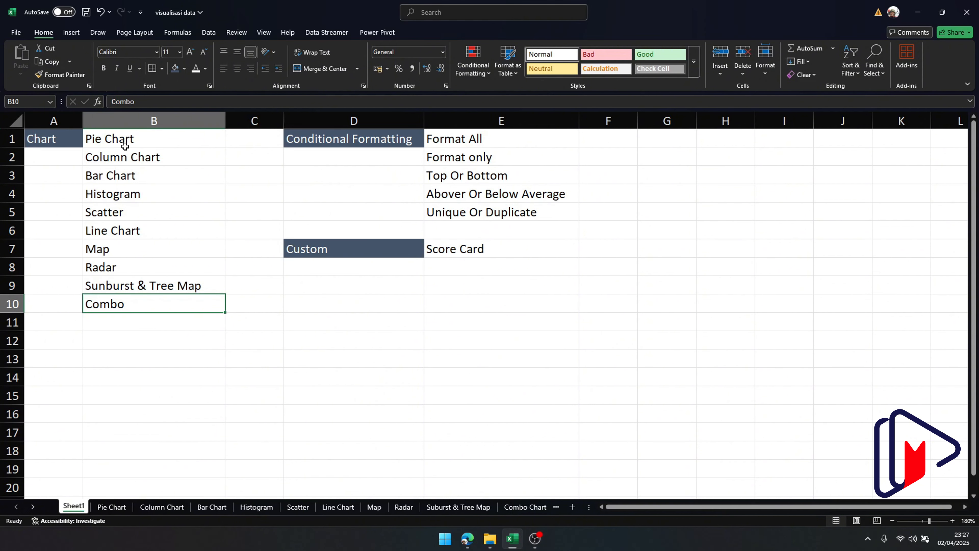
{"action": "left_click", "coordinate": [327, 141]}
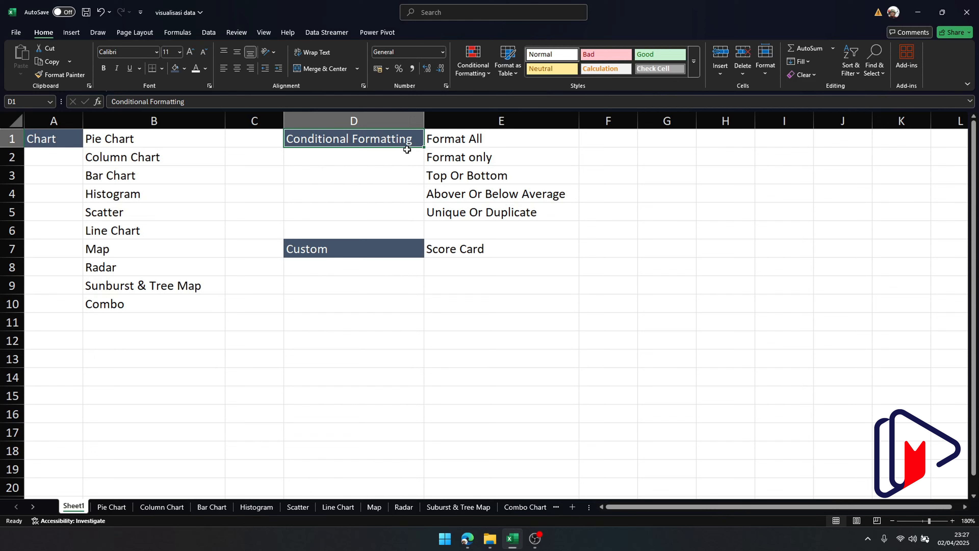
{"action": "left_click", "coordinate": [372, 243]}
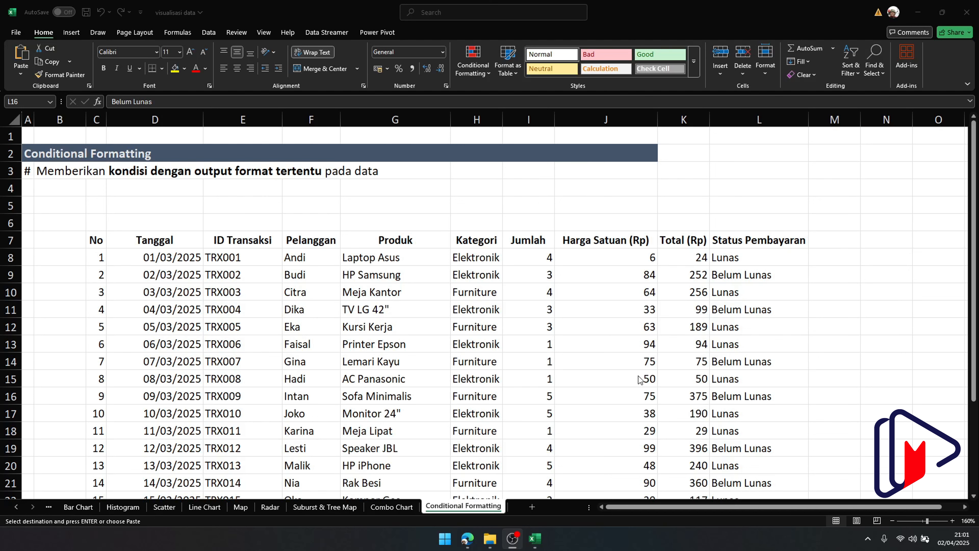
{"action": "left_click", "coordinate": [724, 258]}
{"action": "left_click", "coordinate": [723, 257]}
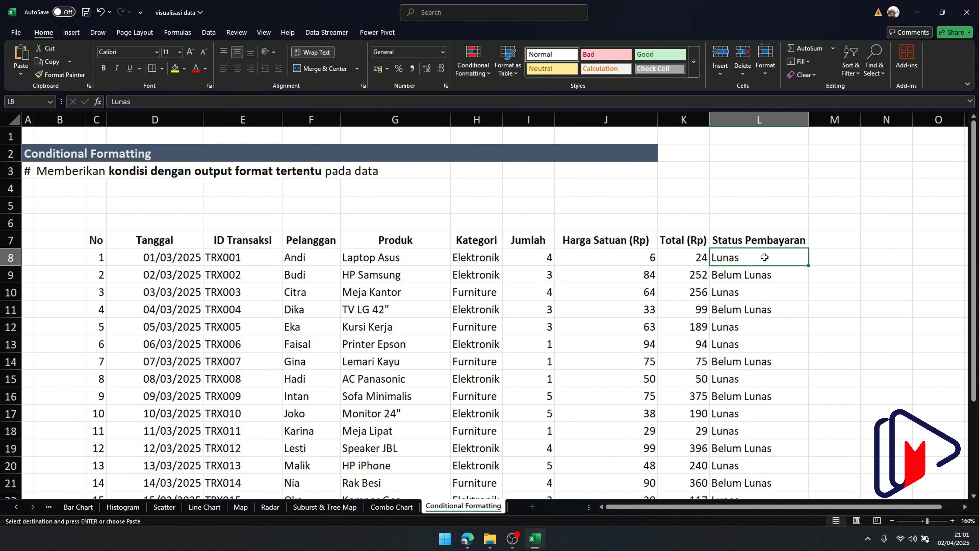
Examine the conditional formatting options for the first three Total (Rp) values: highlight rules, top/bottom rules, data bars, color scales and icon sets.
{"action": "left_click_drag", "start_coordinate": [685, 255], "coordinate": [684, 289]}
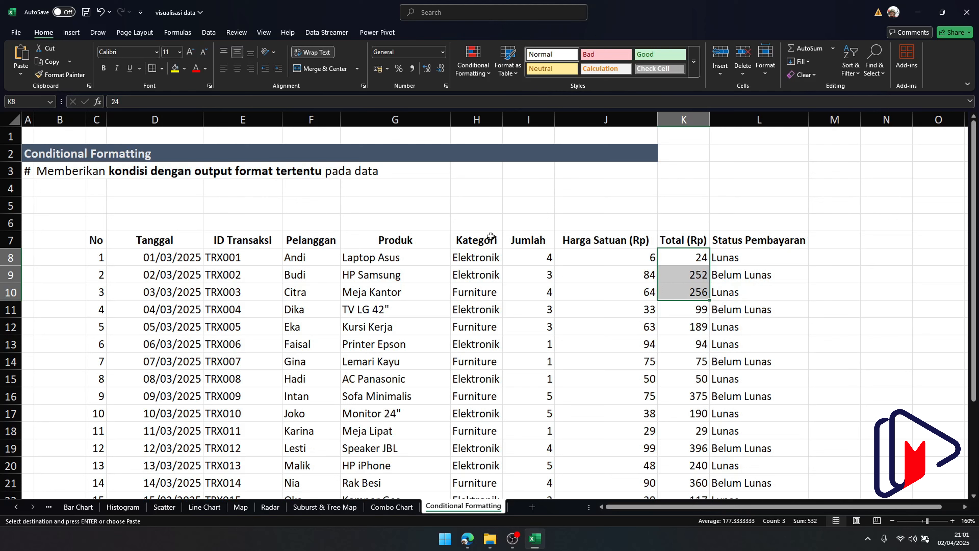
{"action": "left_click", "coordinate": [72, 35]}
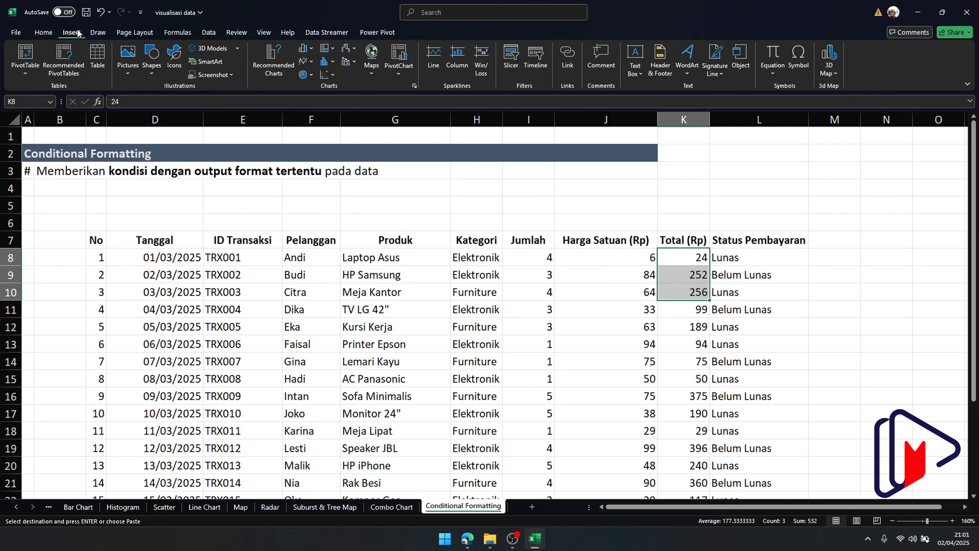
{"action": "left_click", "coordinate": [45, 34]}
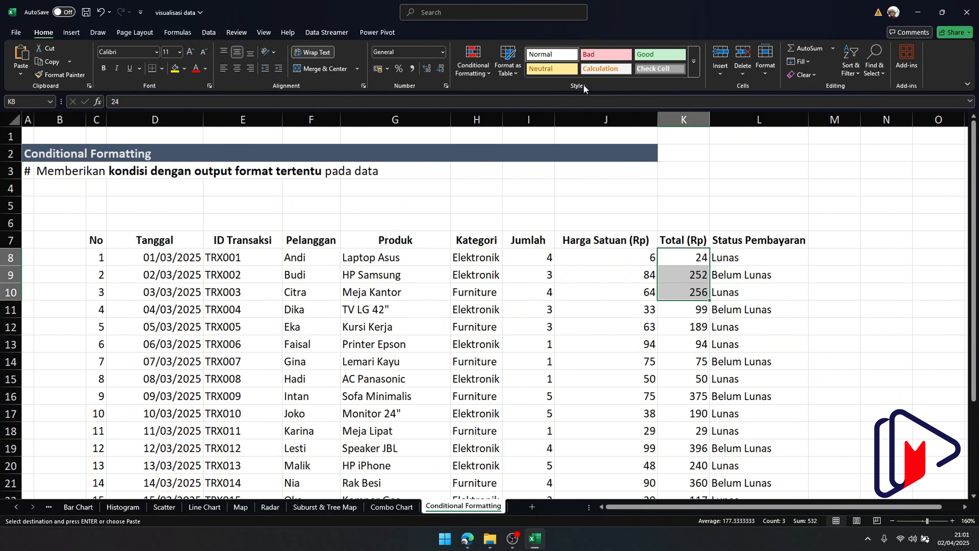
{"action": "left_click", "coordinate": [467, 78]}
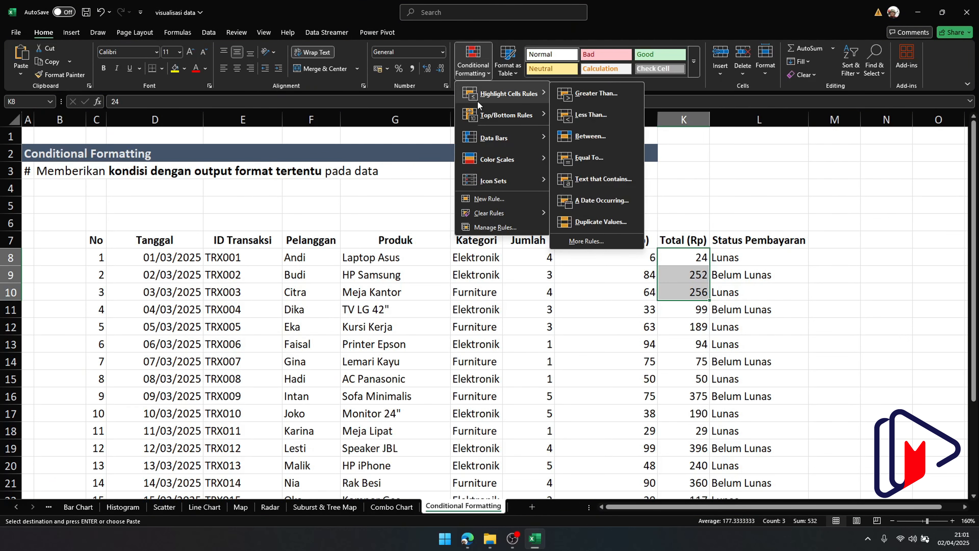
{"action": "mouse_move", "coordinate": [482, 117]}
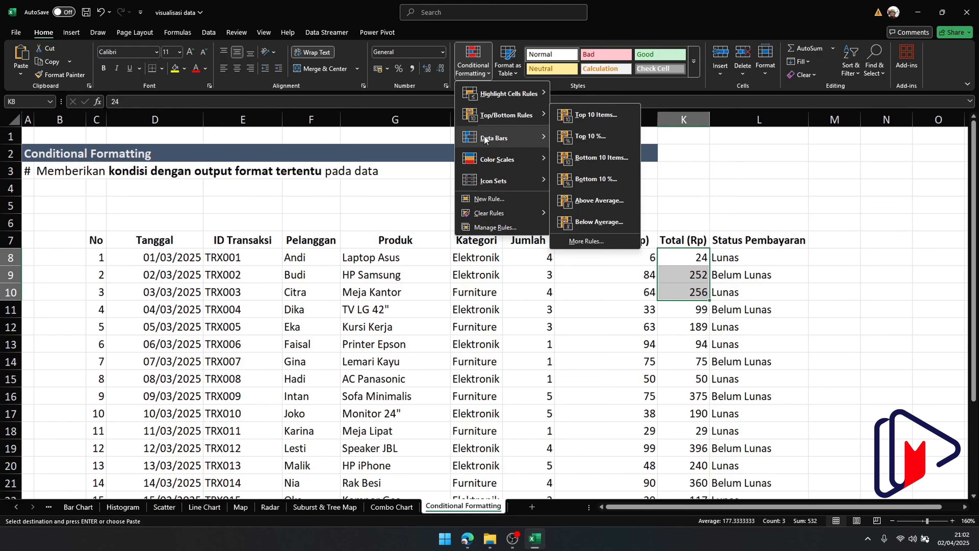
{"action": "mouse_move", "coordinate": [484, 136]}
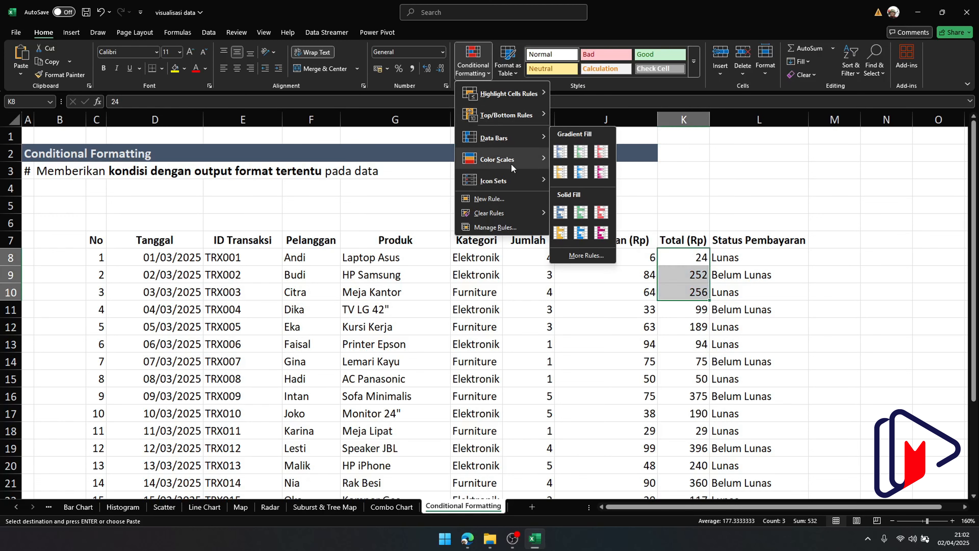
{"action": "mouse_move", "coordinate": [514, 160]}
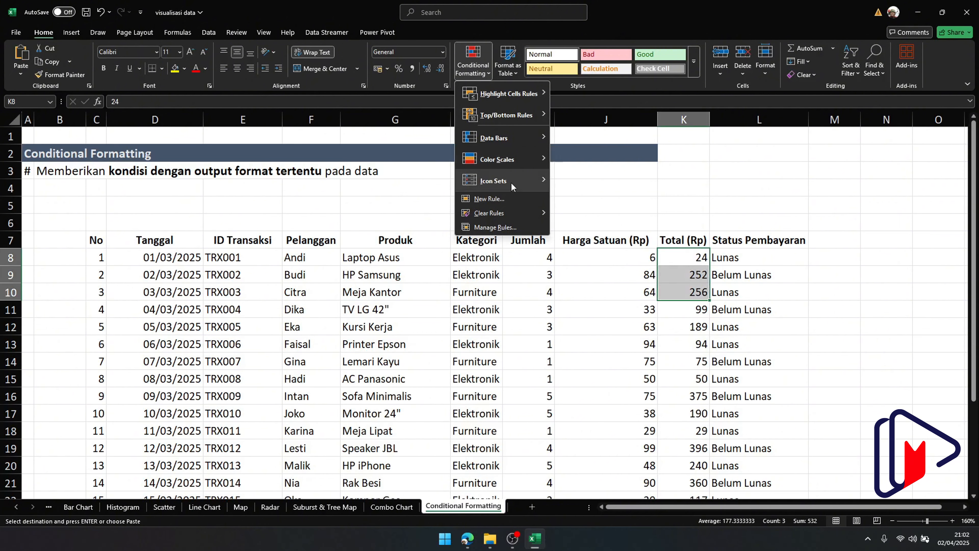
{"action": "mouse_move", "coordinate": [512, 182]}
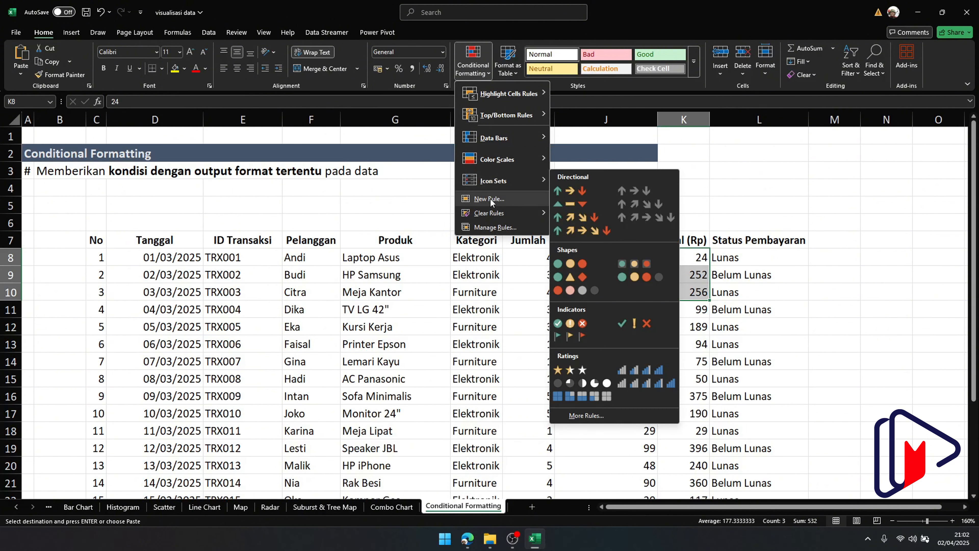
{"action": "left_click", "coordinate": [707, 193]}
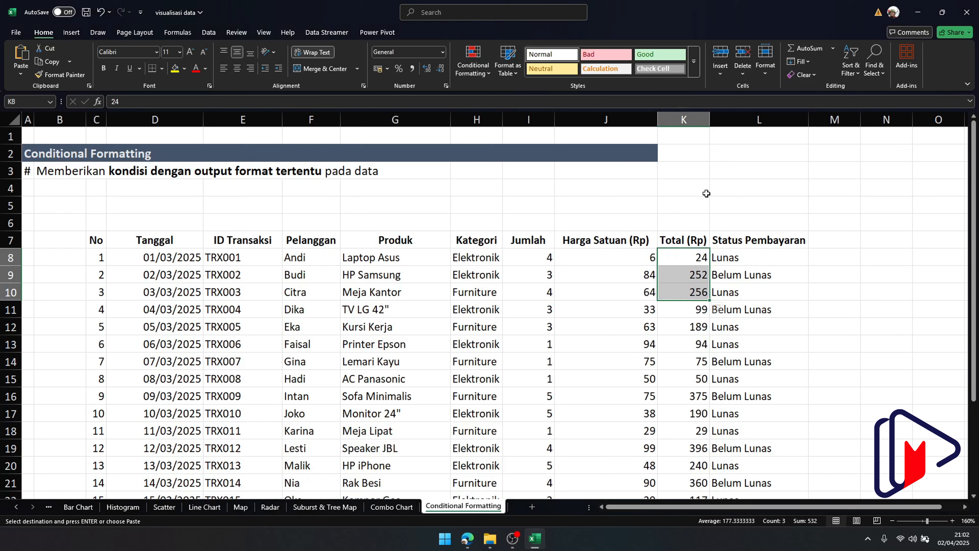
{"action": "left_click", "coordinate": [473, 66]}
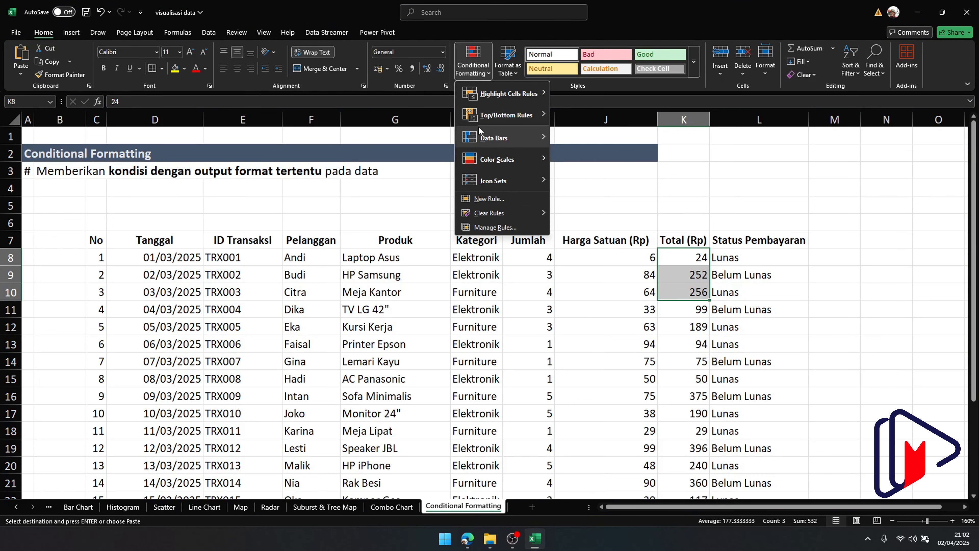
{"action": "mouse_move", "coordinate": [488, 181]}
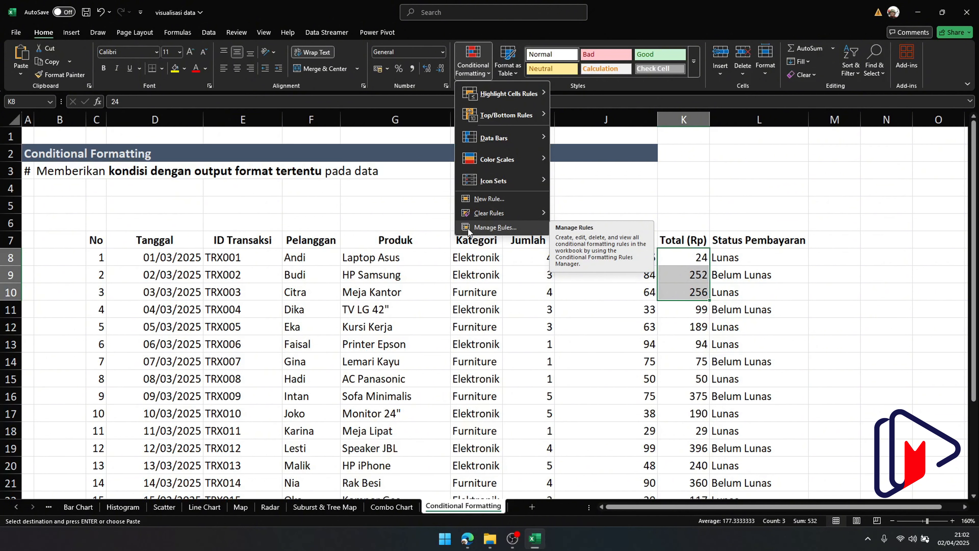
{"action": "left_click", "coordinate": [696, 191]}
{"action": "left_click", "coordinate": [696, 191]}
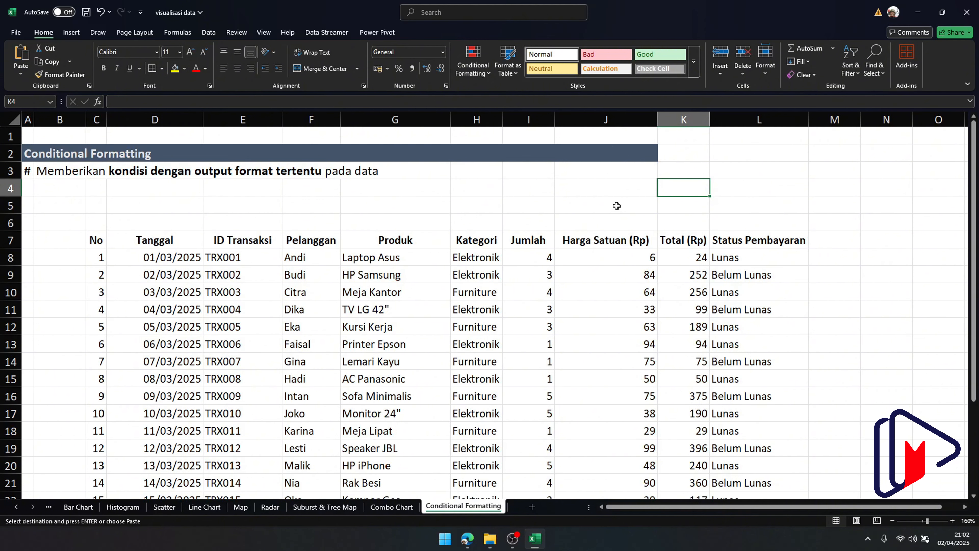
Open the Conditional Formatting Rules Manager and show the formatting rules for This Worksheet.
{"action": "left_click", "coordinate": [480, 76]}
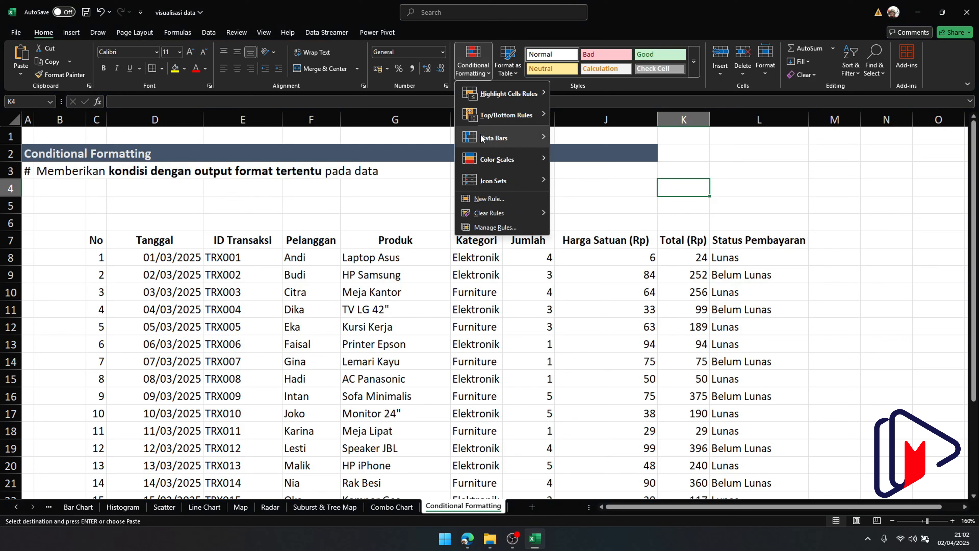
{"action": "left_click", "coordinate": [501, 228]}
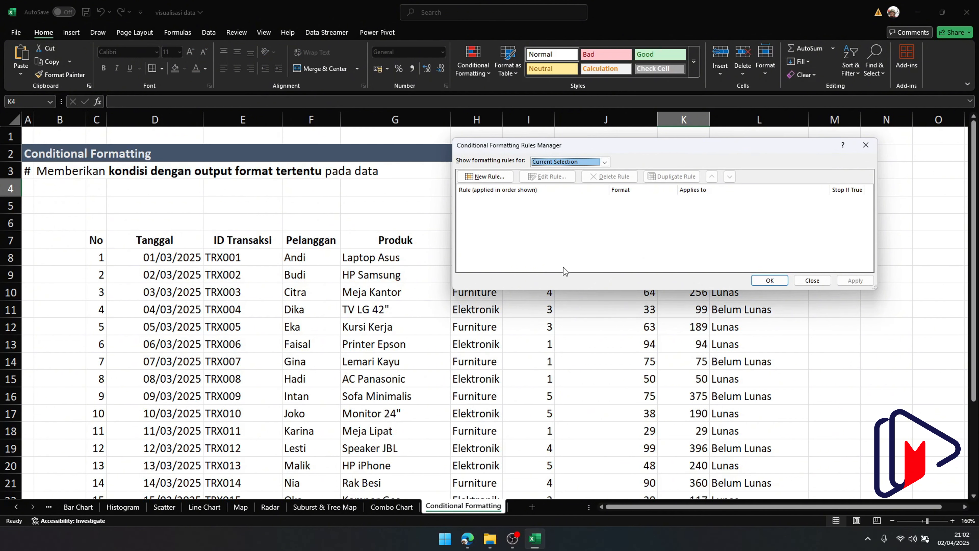
{"action": "left_click", "coordinate": [559, 161]}
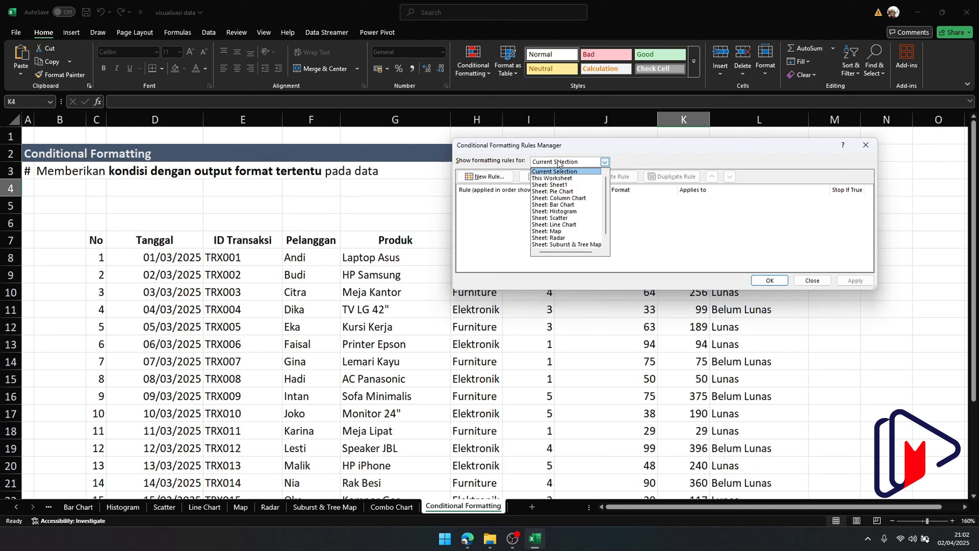
{"action": "left_click", "coordinate": [559, 178]}
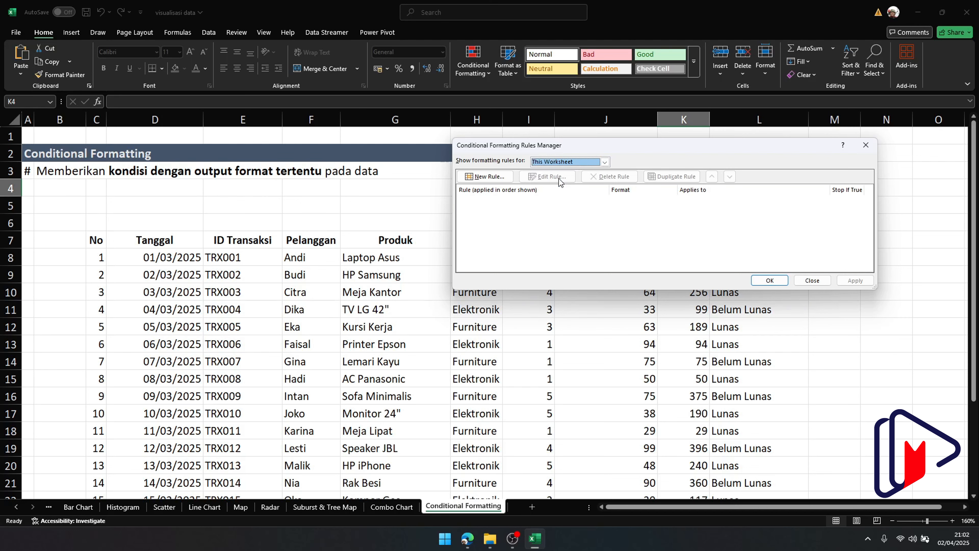
{"action": "left_click", "coordinate": [562, 164]}
{"action": "left_click", "coordinate": [561, 164]}
{"action": "left_click", "coordinate": [562, 164]}
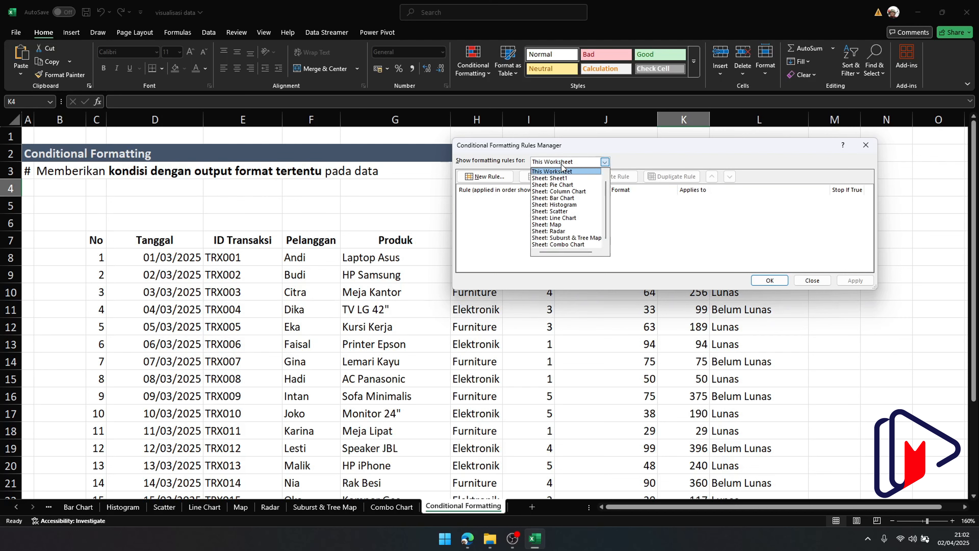
{"action": "scroll", "coordinate": [566, 220], "scroll_direction": "up", "scroll_amount": 1}
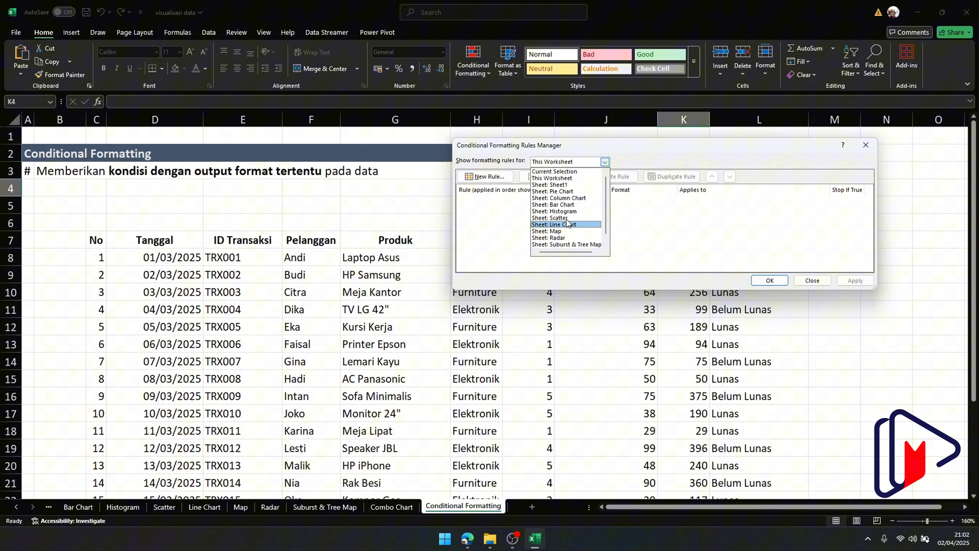
{"action": "left_click", "coordinate": [563, 179]}
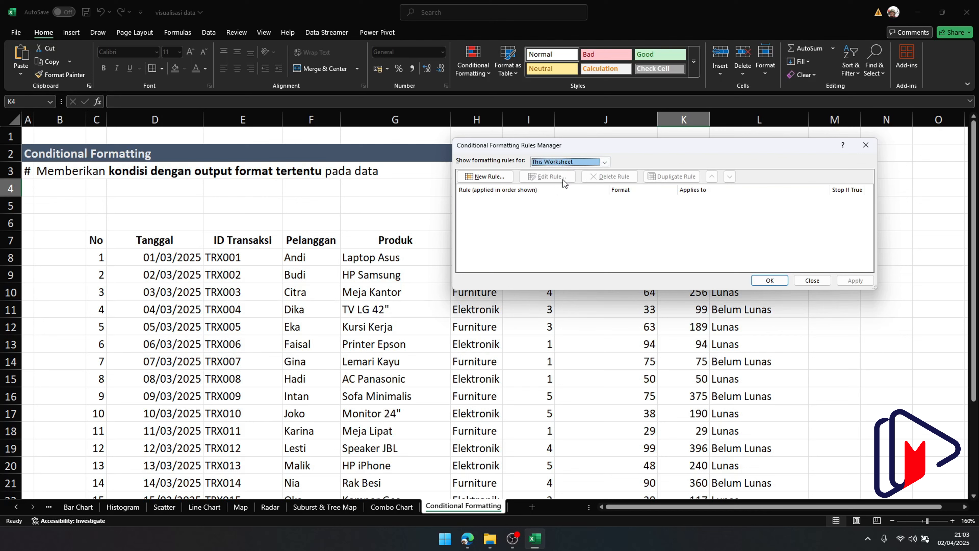
Start a new formatting rule, review the available rule types and choose "Format all cells based on their values".
{"action": "left_click", "coordinate": [484, 178]}
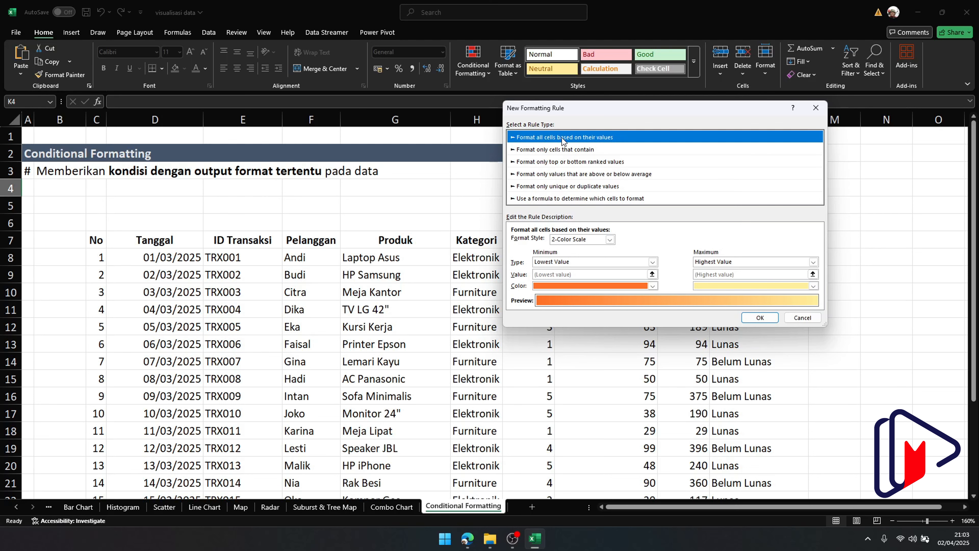
{"action": "left_click", "coordinate": [536, 151]}
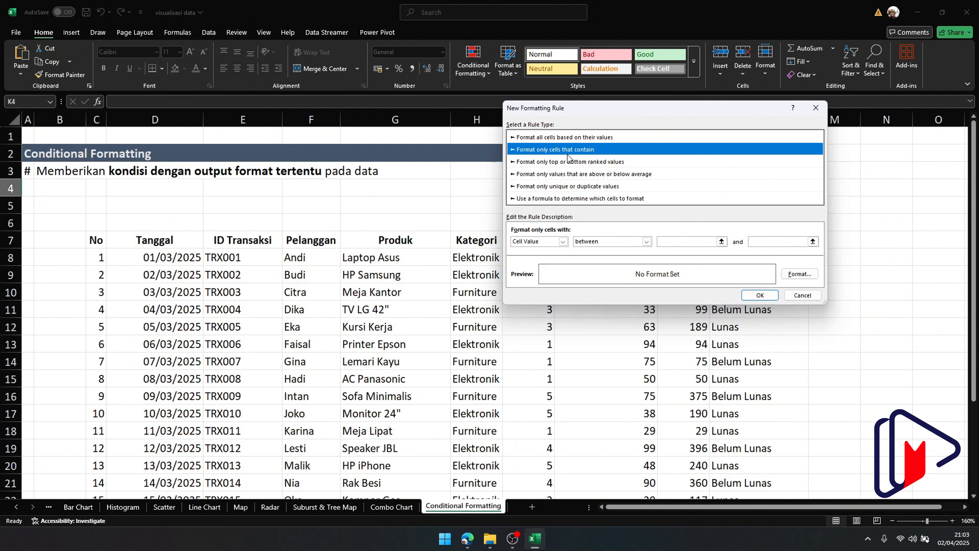
{"action": "left_click", "coordinate": [564, 163]}
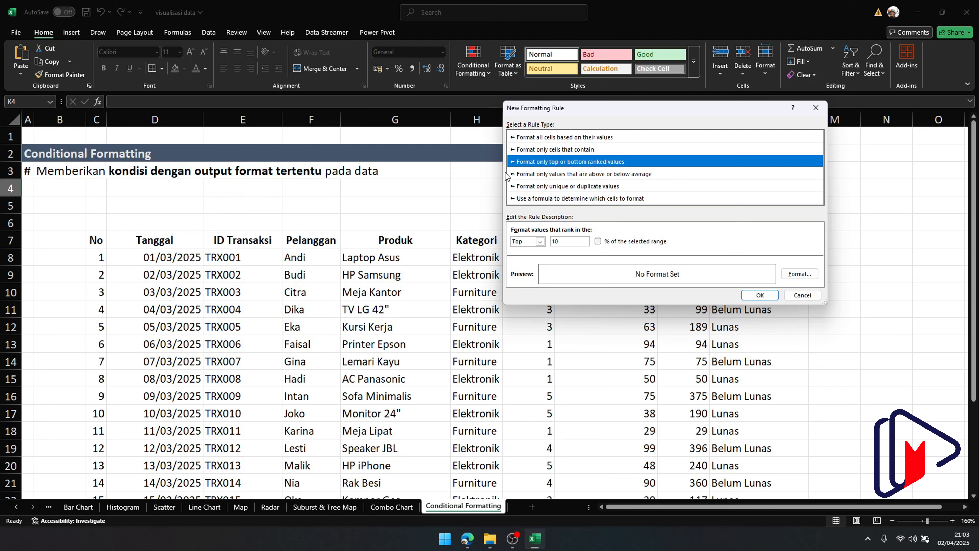
{"action": "left_click", "coordinate": [515, 174]}
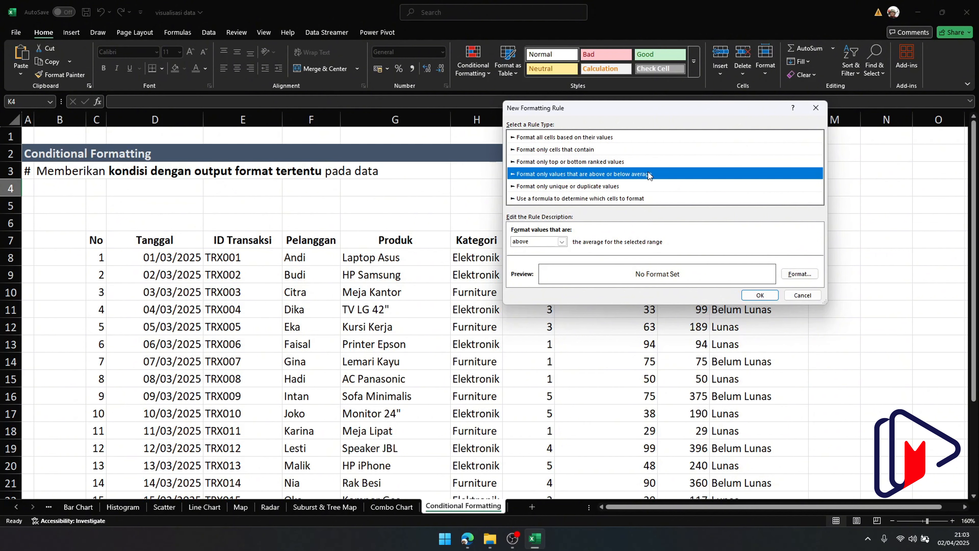
{"action": "left_click", "coordinate": [582, 187]}
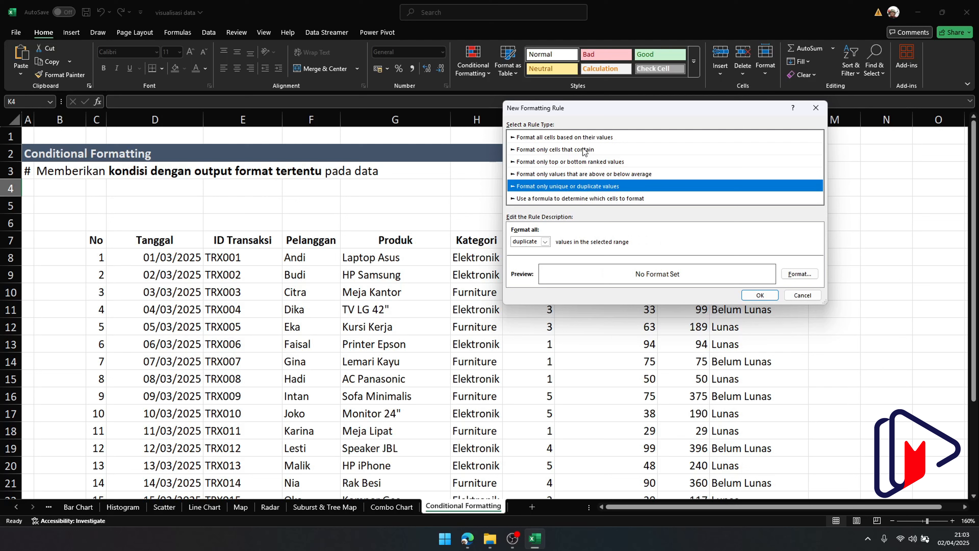
{"action": "left_click", "coordinate": [580, 138]}
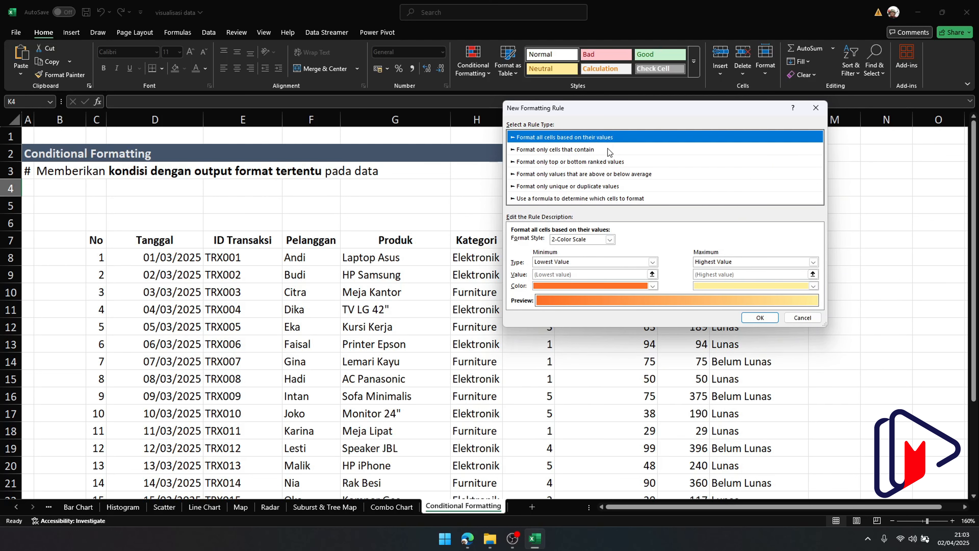
Keep the 2-Color Scale format style and set its minimum color to red and its maximum color to light green.
{"action": "left_click", "coordinate": [581, 240]}
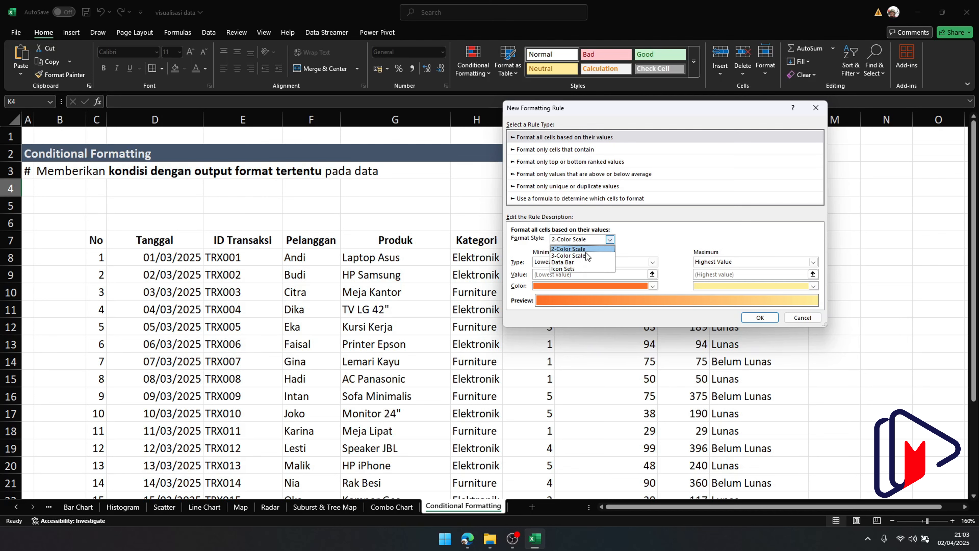
{"action": "left_click", "coordinate": [638, 237]}
{"action": "left_click", "coordinate": [631, 286]}
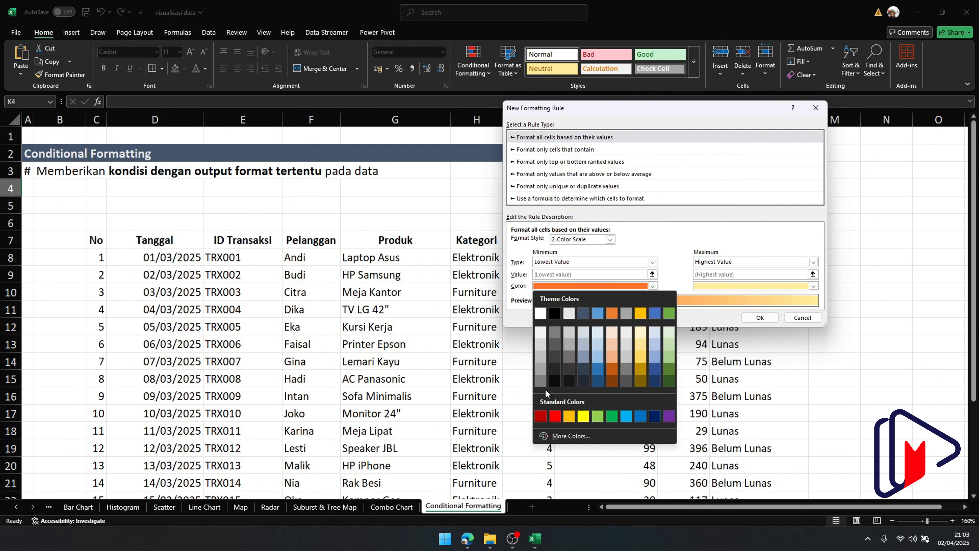
{"action": "left_click", "coordinate": [555, 416]}
{"action": "left_click", "coordinate": [721, 284]}
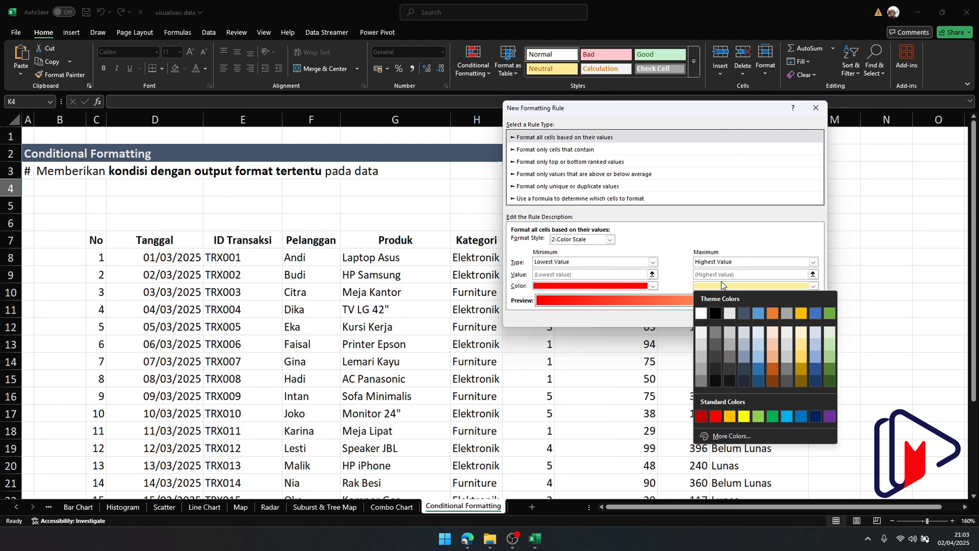
{"action": "left_click", "coordinate": [759, 416]}
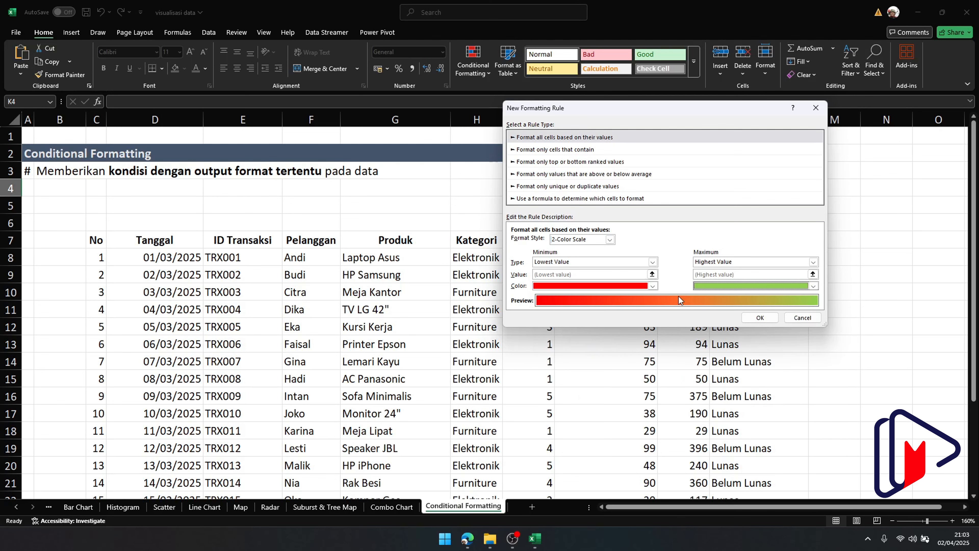
Try a white minimum color and a black maximum color for the 2-Color Scale.
{"action": "left_click", "coordinate": [652, 287]}
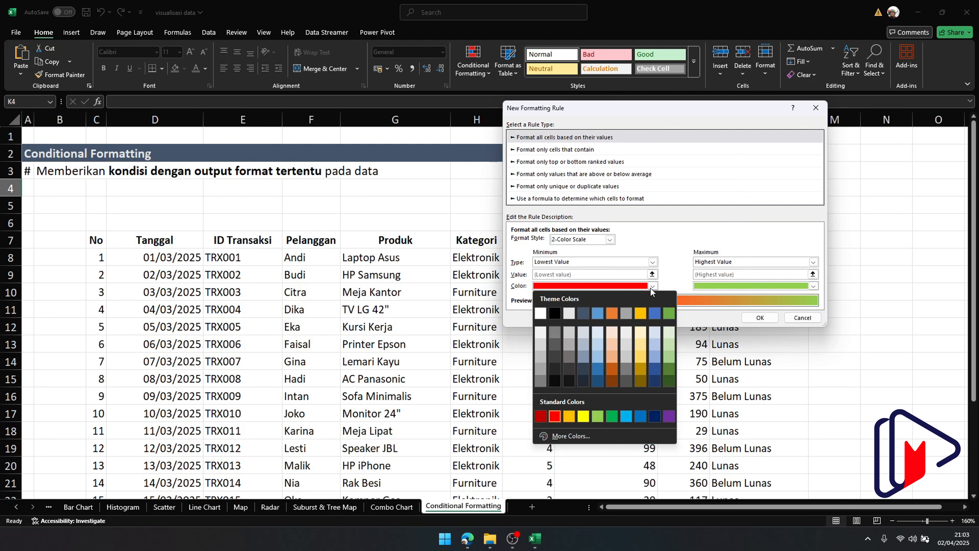
{"action": "left_click", "coordinate": [569, 313]}
{"action": "left_click", "coordinate": [772, 285]}
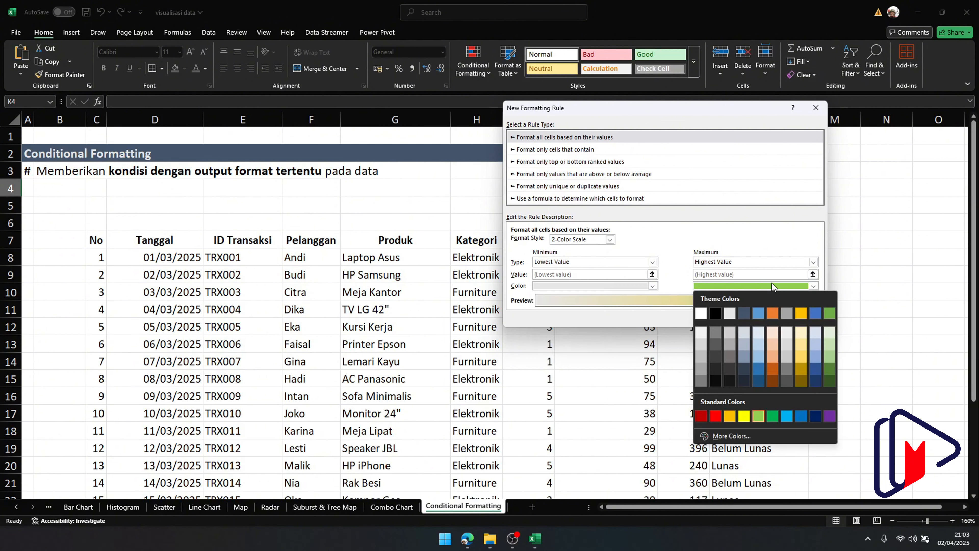
{"action": "left_click", "coordinate": [716, 316]}
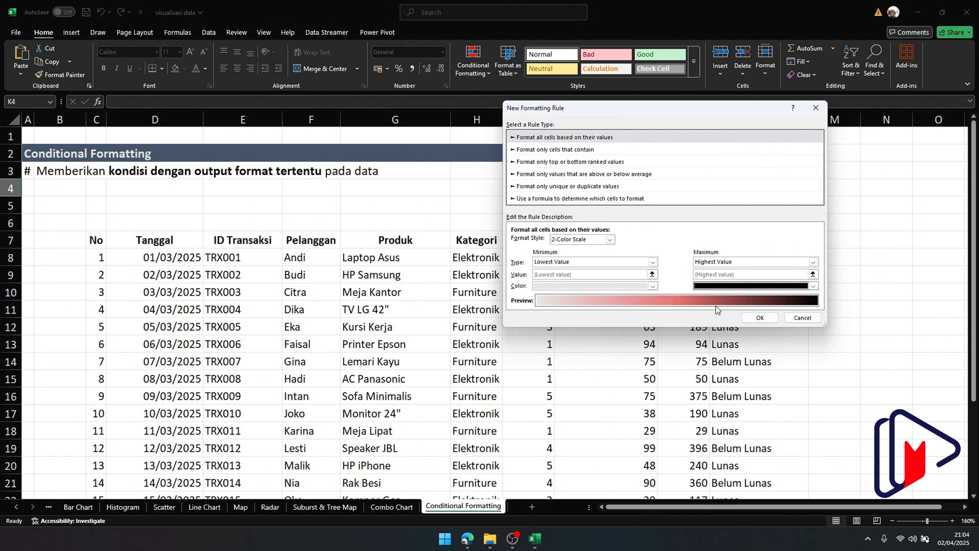
{"action": "left_click", "coordinate": [623, 285]}
{"action": "left_click", "coordinate": [554, 313]}
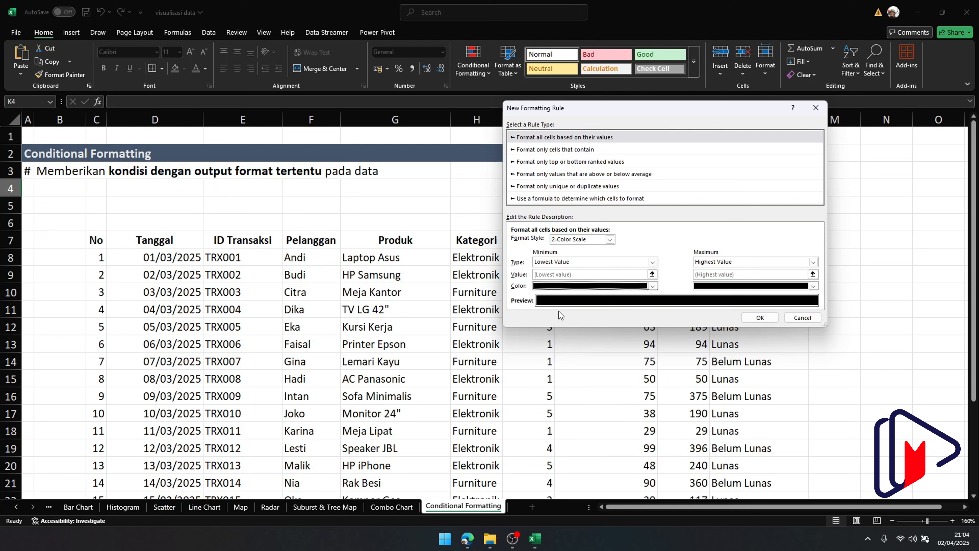
{"action": "left_click", "coordinate": [539, 286]}
{"action": "left_click", "coordinate": [540, 313]}
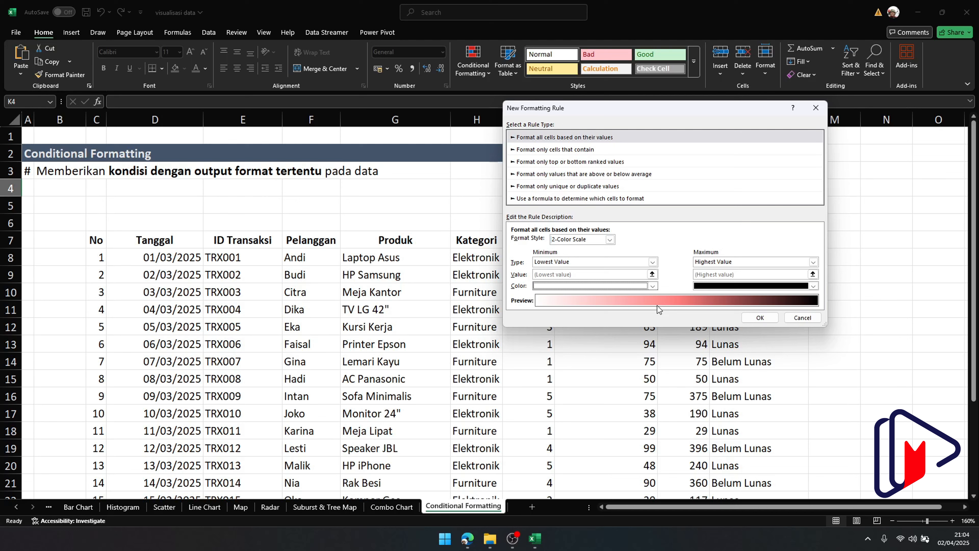
Try the 3-Color Scale format style and review the type options for its midpoint.
{"action": "left_click", "coordinate": [593, 239]}
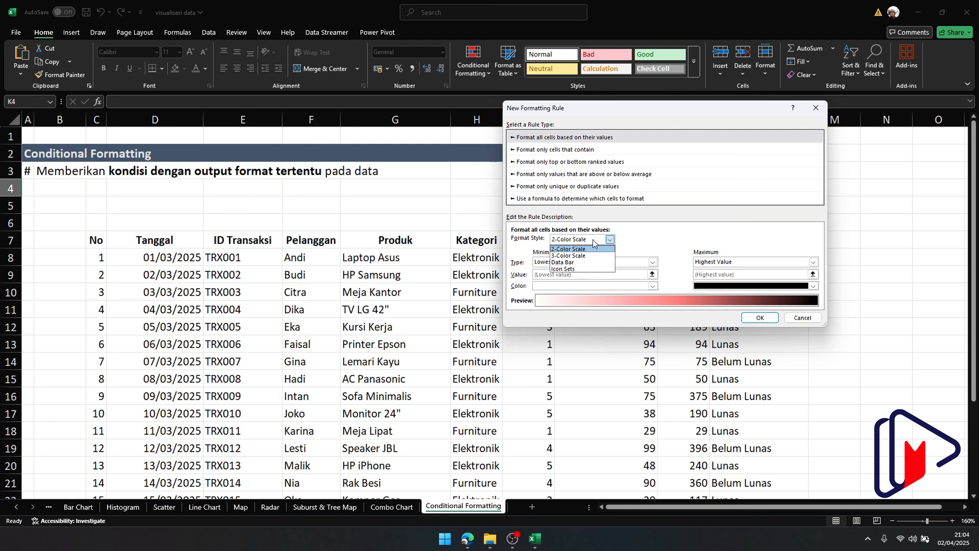
{"action": "left_click", "coordinate": [585, 257]}
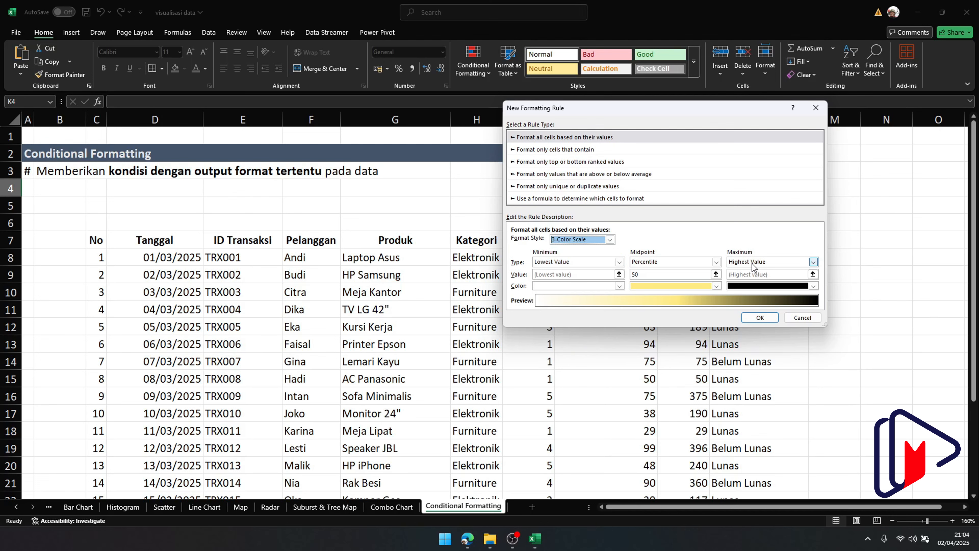
{"action": "left_click", "coordinate": [645, 262]}
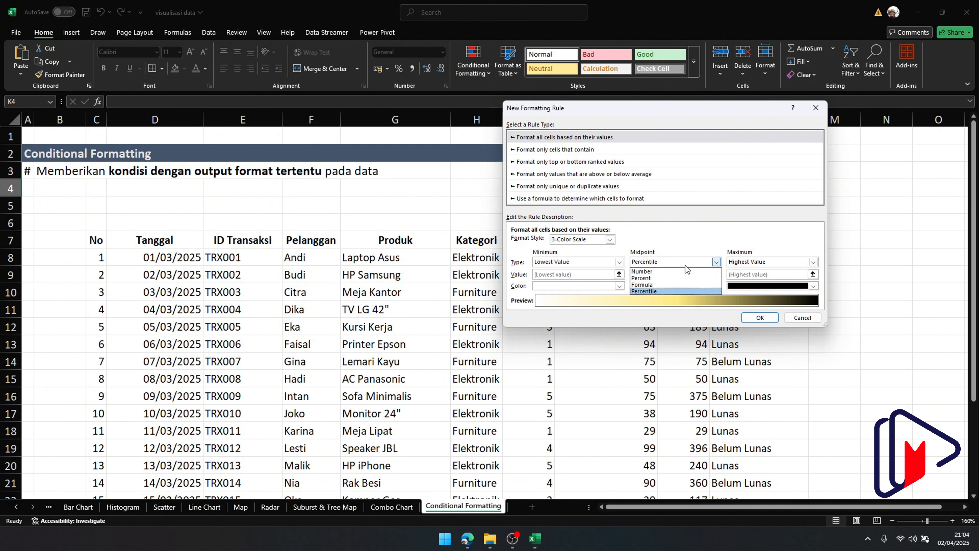
{"action": "left_click", "coordinate": [589, 237]}
{"action": "left_click", "coordinate": [589, 237]}
{"action": "left_click", "coordinate": [576, 274]}
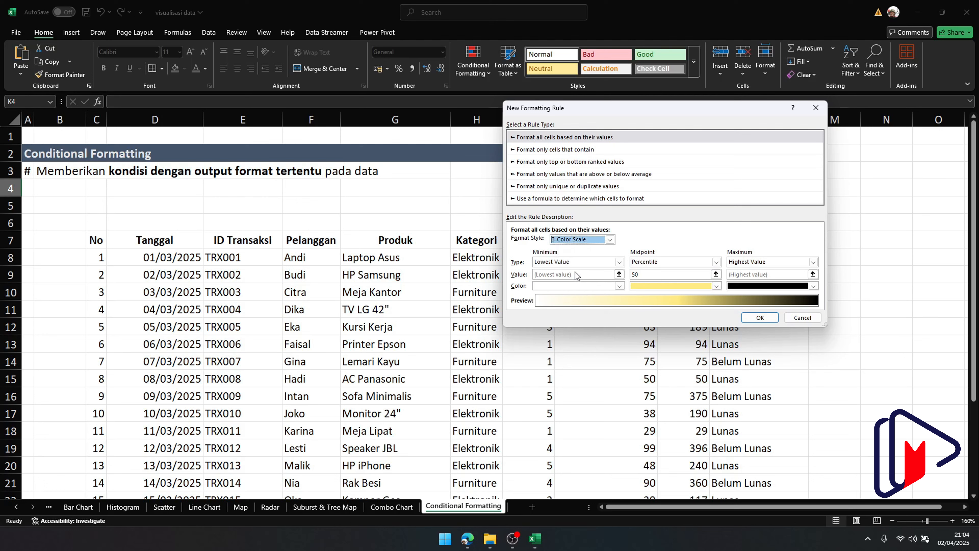
Change the format style to Icon Sets with the five colored arrows, and move the rule dialog clear of the Total (Rp) column.
{"action": "left_click", "coordinate": [580, 240]}
{"action": "left_click", "coordinate": [580, 270]}
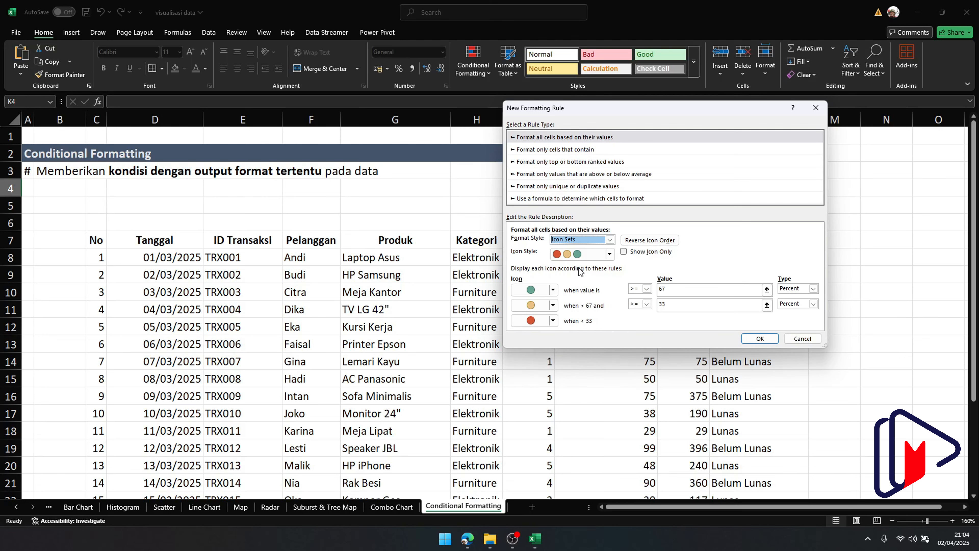
{"action": "left_click", "coordinate": [594, 257]}
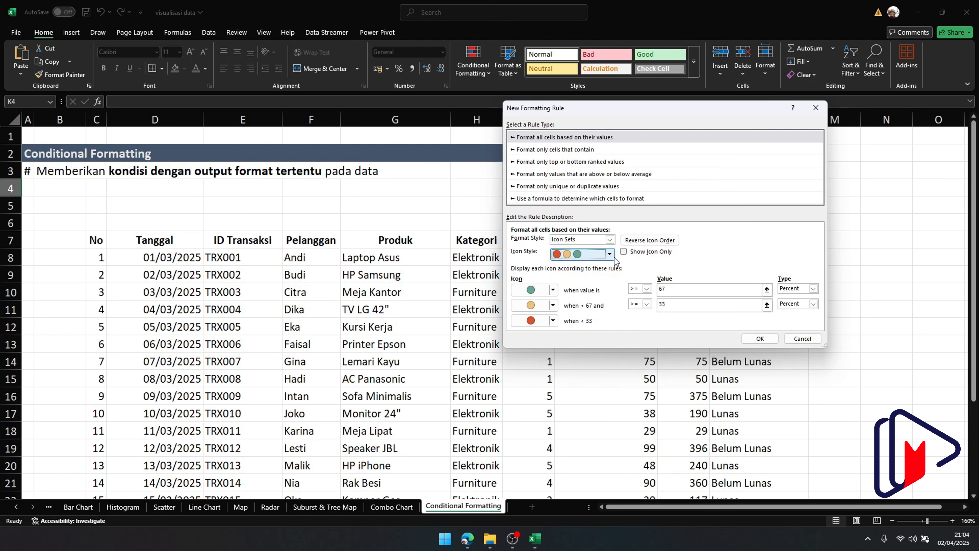
{"action": "left_click", "coordinate": [609, 254]}
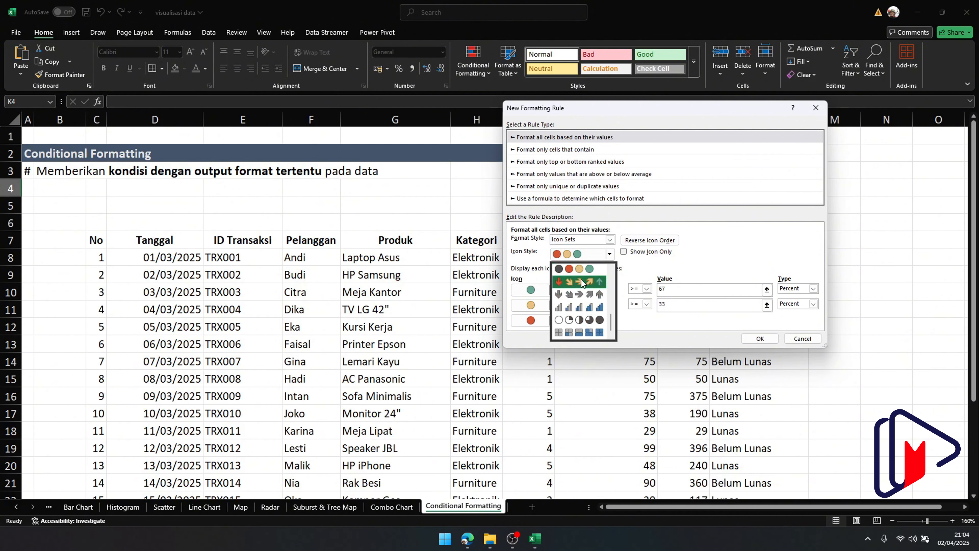
{"action": "left_click", "coordinate": [582, 281]}
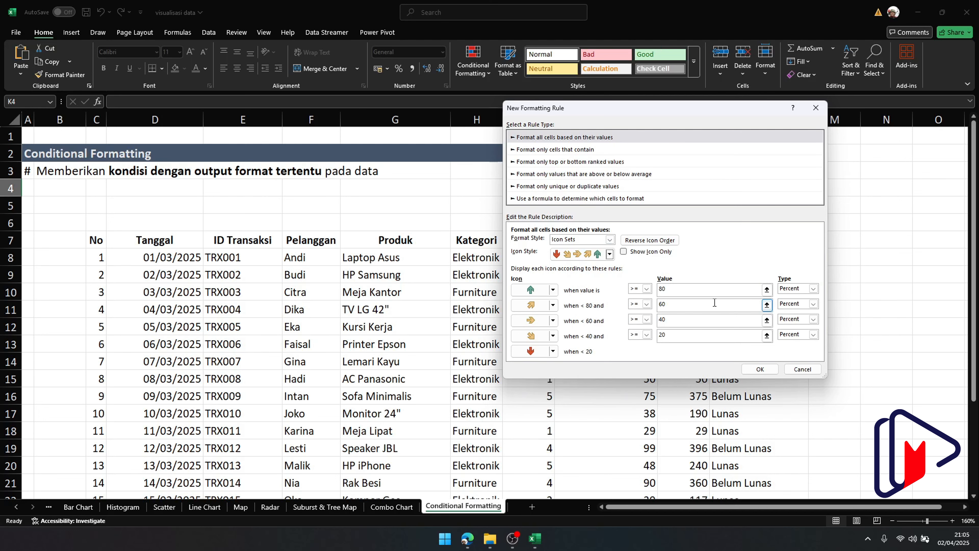
{"action": "left_click_drag", "start_coordinate": [667, 109], "coordinate": [477, 132]}
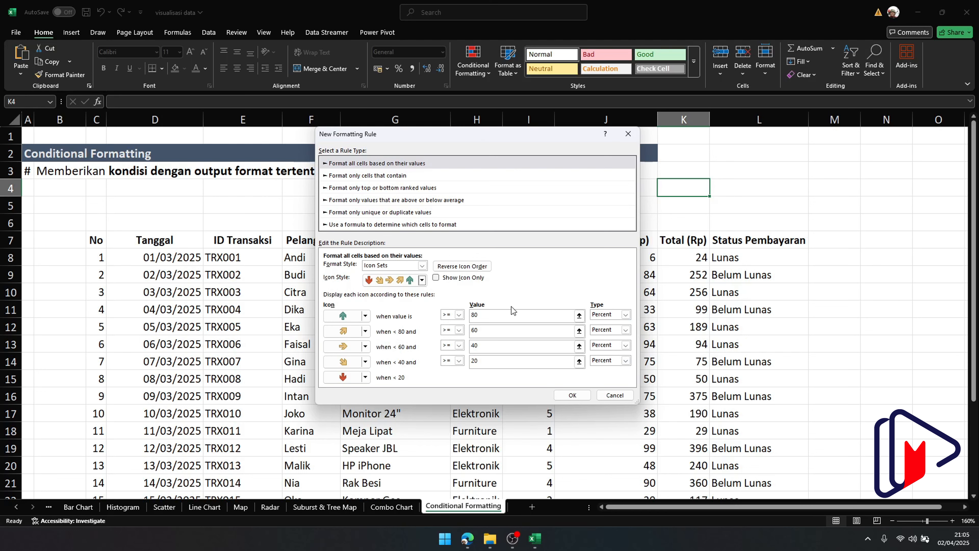
Set the green up arrow's threshold to >= 250 with the type Number.
{"action": "left_click", "coordinate": [504, 315]}
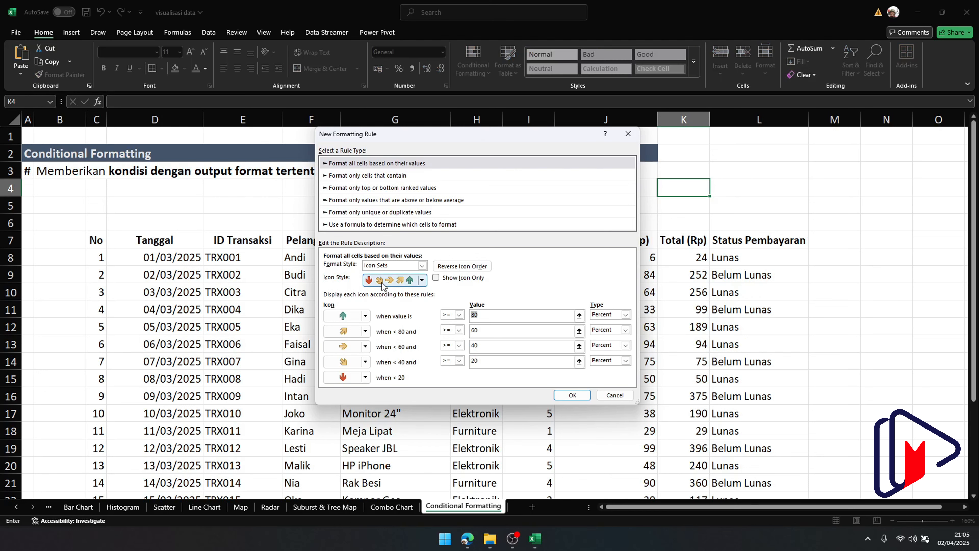
{"action": "type", "text": "25"}
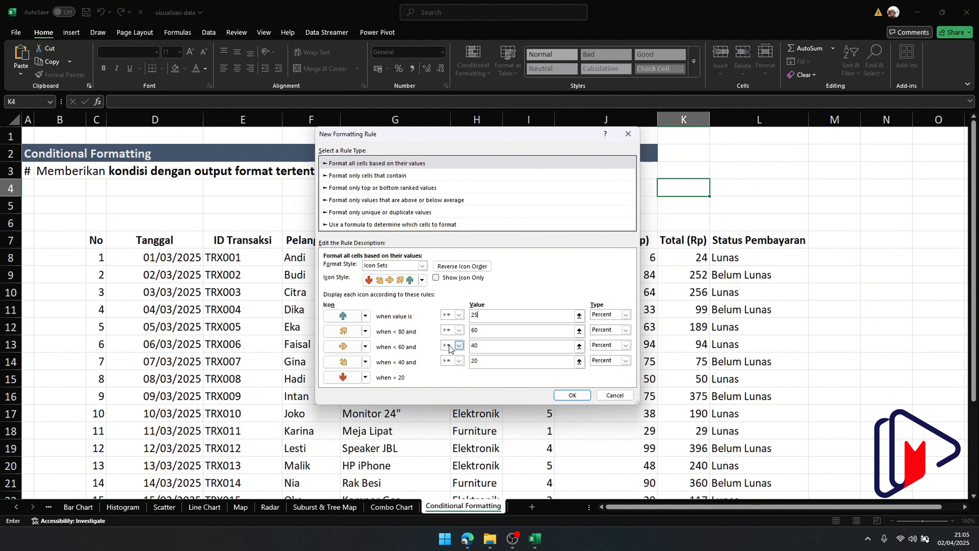
{"action": "type", "text": "0"}
{"action": "left_click", "coordinate": [596, 319]}
{"action": "left_click", "coordinate": [601, 324]}
{"action": "left_click", "coordinate": [486, 315]}
{"action": "key", "text": "BackSpace"}
{"action": "type", "text": "25"}
{"action": "type", "text": "0"}
Change the threshold type of the three yellow arrows from percent to Number.
{"action": "left_click", "coordinate": [603, 330]}
{"action": "left_click", "coordinate": [602, 339]}
{"action": "left_click", "coordinate": [600, 345]}
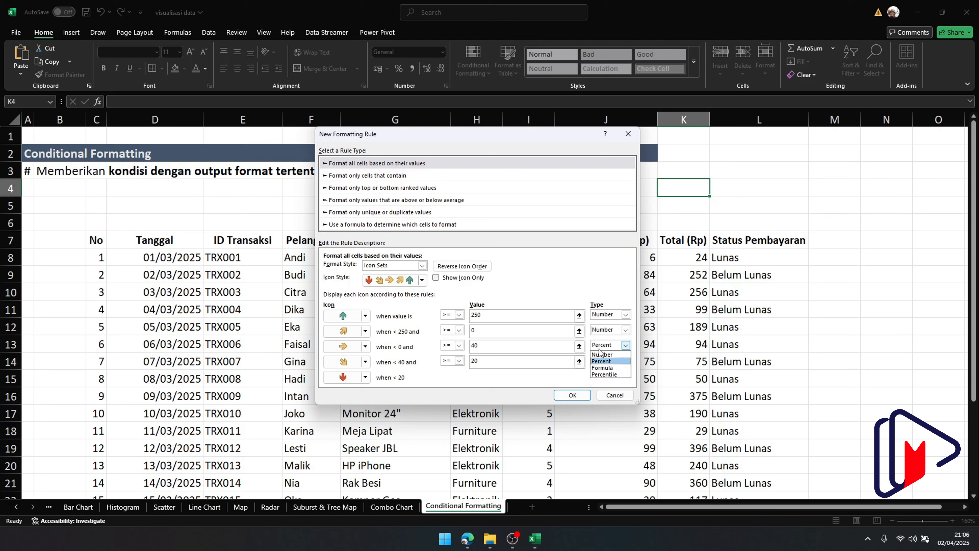
{"action": "left_click", "coordinate": [601, 353]}
{"action": "left_click", "coordinate": [603, 360]}
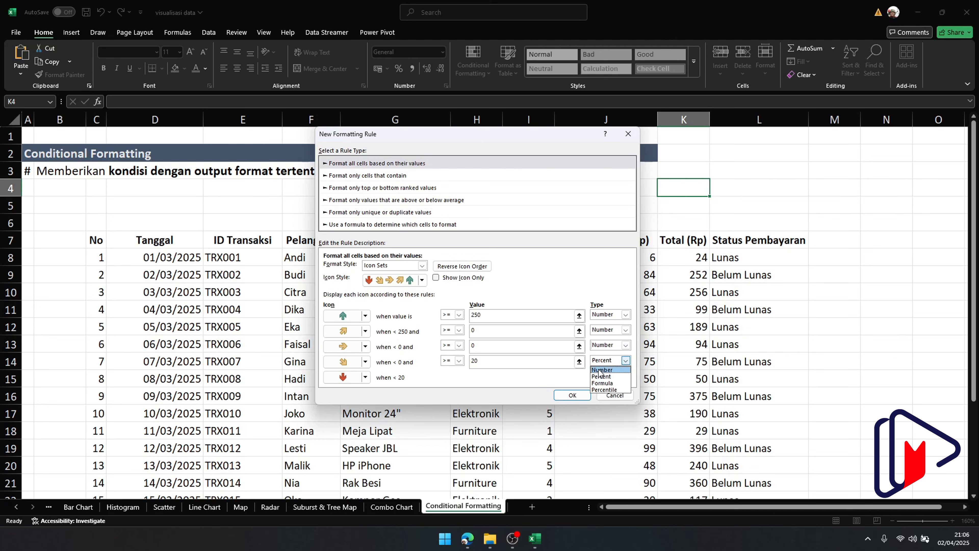
{"action": "left_click", "coordinate": [600, 370]}
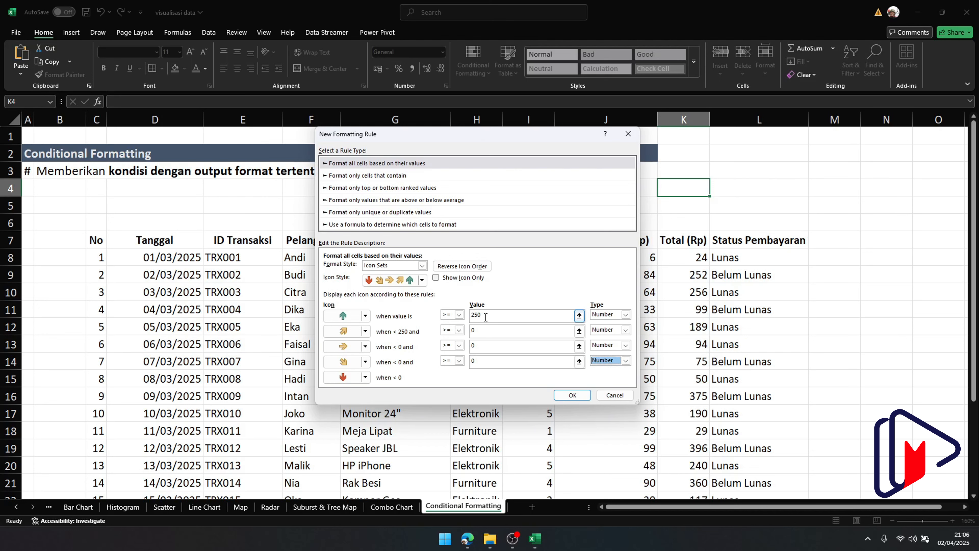
Set the three yellow arrows' thresholds to 200, 150 and 100, and finish the icon set rule.
{"action": "left_click", "coordinate": [484, 331]}
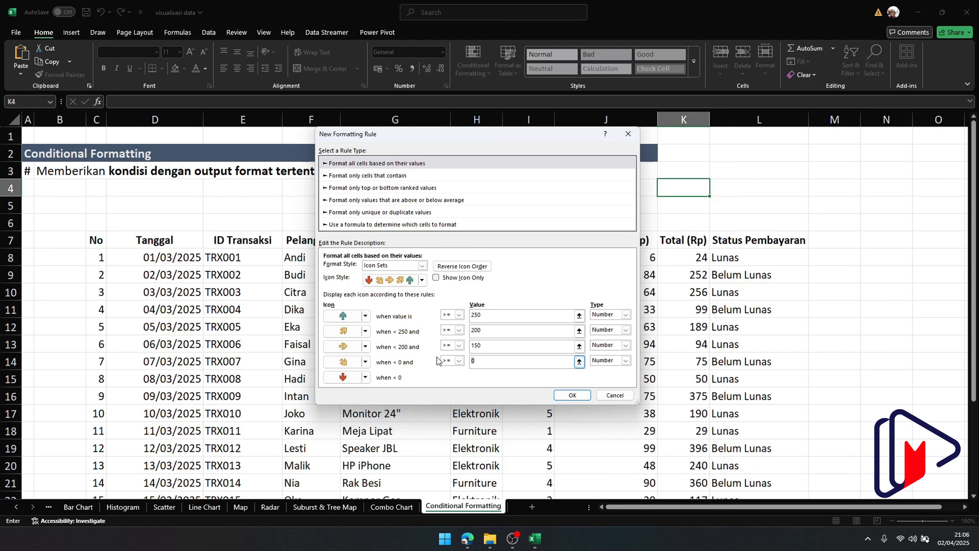
{"action": "type", "text": "100"}
{"action": "left_click", "coordinate": [562, 398]}
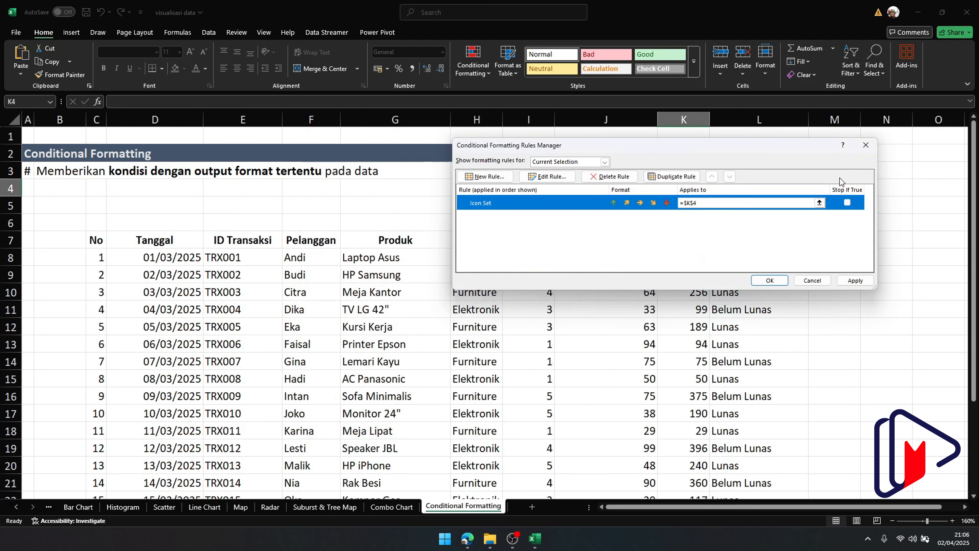
Set the icon set rule's range to the Total (Rp) values =$K$8:$K$27 and apply it.
{"action": "left_click", "coordinate": [819, 204]}
{"action": "left_click", "coordinate": [684, 257]}
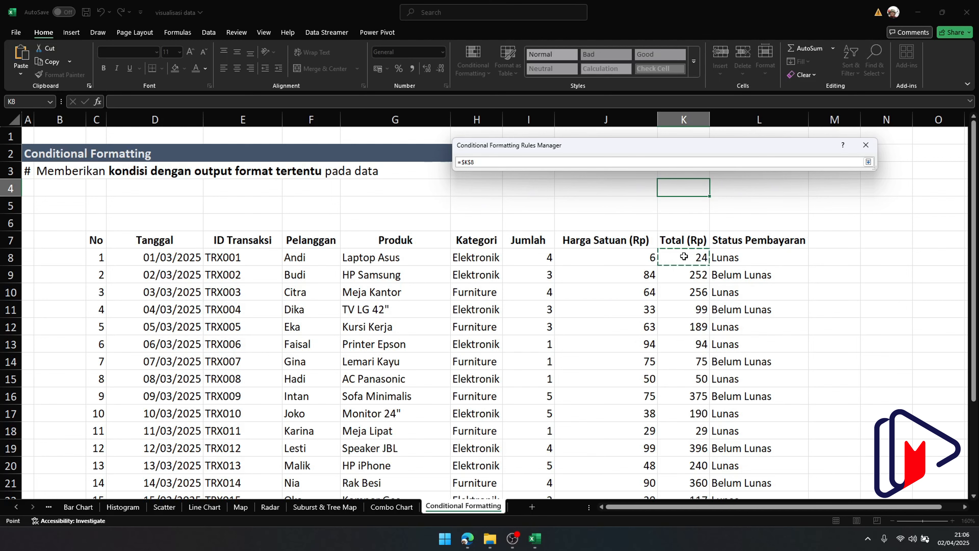
{"action": "key", "text": "ctrl+shift+Down"}
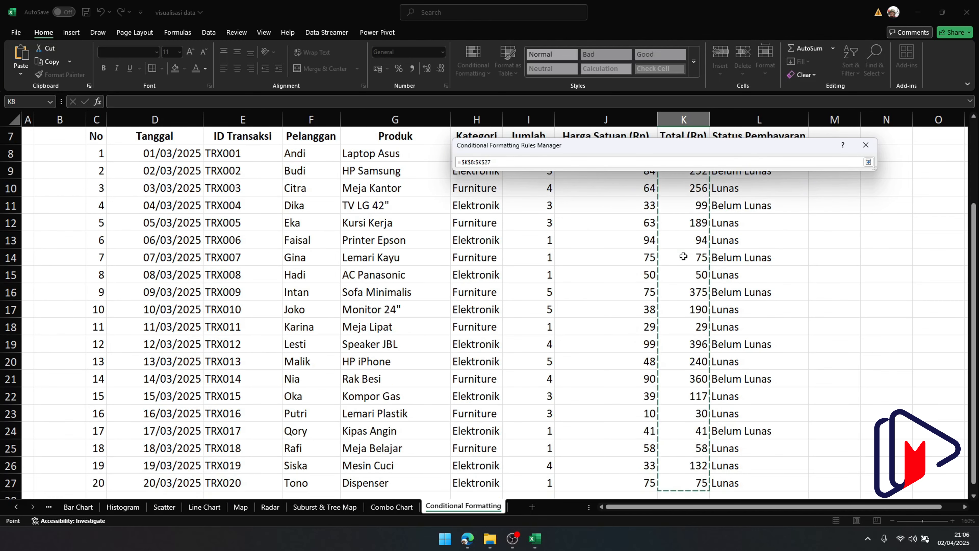
{"action": "key", "text": "Return"}
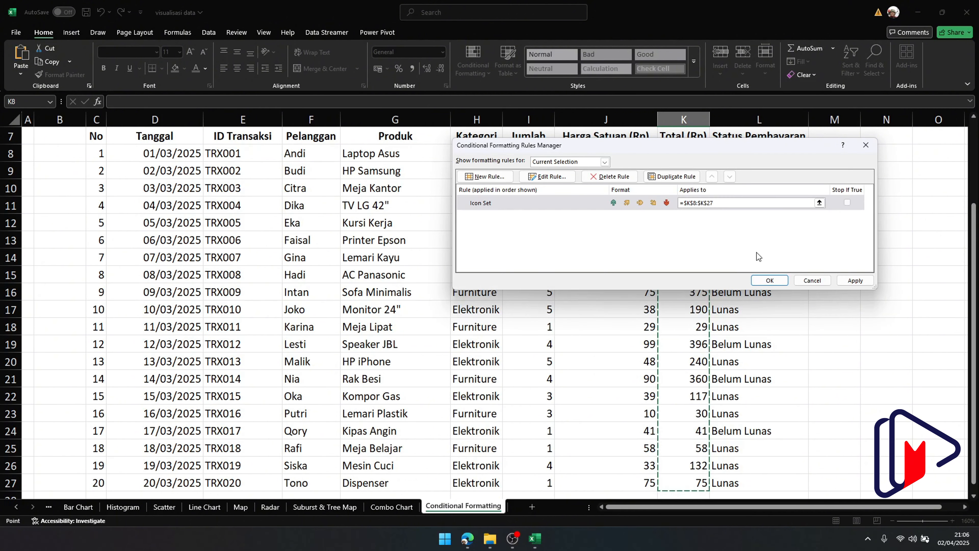
{"action": "left_click", "coordinate": [855, 281]}
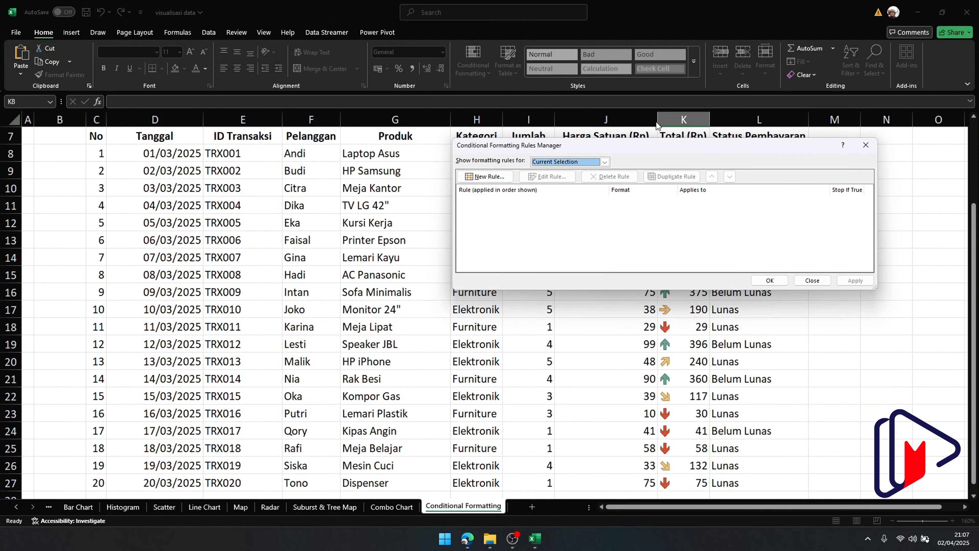
Uncover the Total (Rp) column, check the rules listed for This Worksheet and close the Rules Manager.
{"action": "left_click_drag", "start_coordinate": [659, 143], "coordinate": [332, 145]}
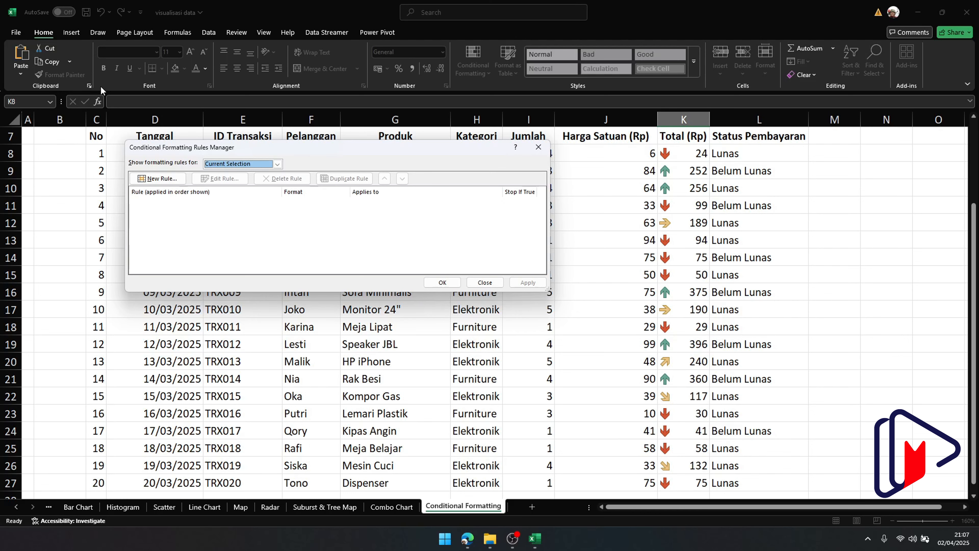
{"action": "left_click_drag", "start_coordinate": [166, 149], "coordinate": [169, 152]}
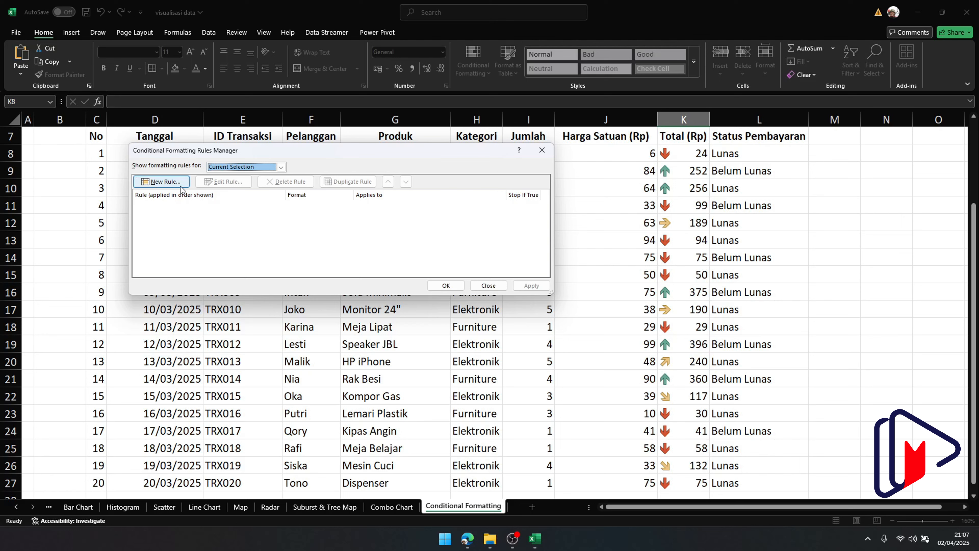
{"action": "left_click", "coordinate": [239, 166]}
{"action": "left_click", "coordinate": [227, 182]}
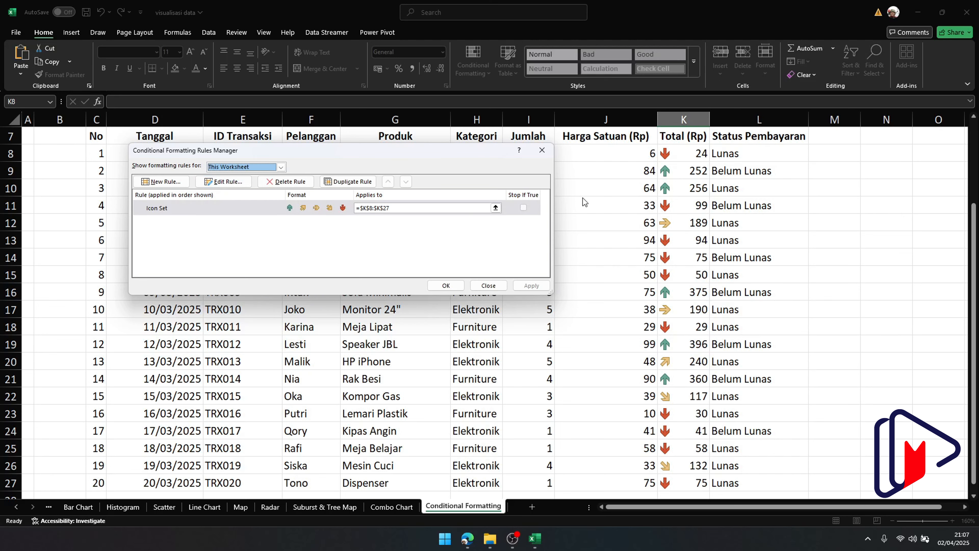
{"action": "left_click", "coordinate": [446, 285]}
Select the empty cell K4, reopen the Conditional Formatting Rules Manager and show the rules for This Worksheet.
{"action": "scroll", "coordinate": [689, 174], "scroll_direction": "up", "scroll_amount": 2}
{"action": "left_click", "coordinate": [690, 188]}
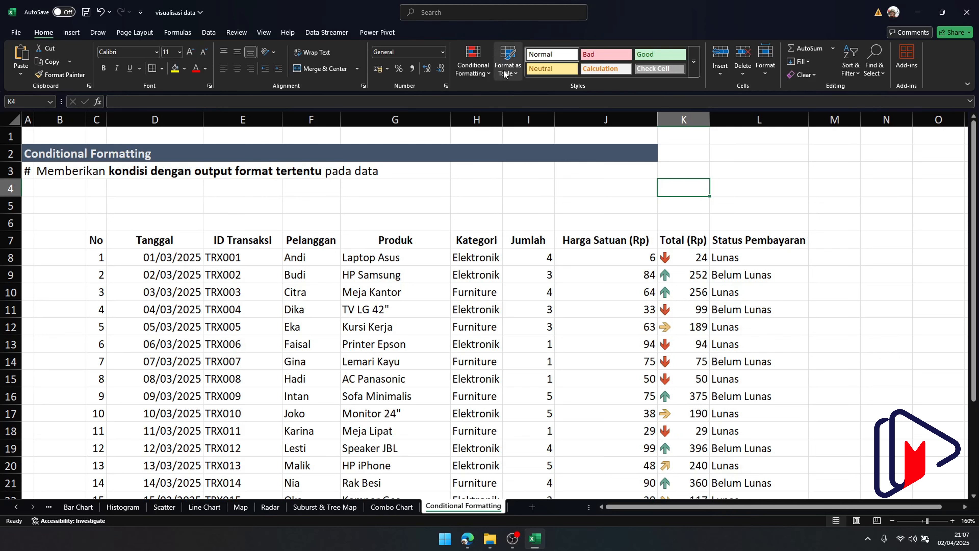
{"action": "left_click", "coordinate": [473, 64]}
{"action": "left_click", "coordinate": [482, 230]}
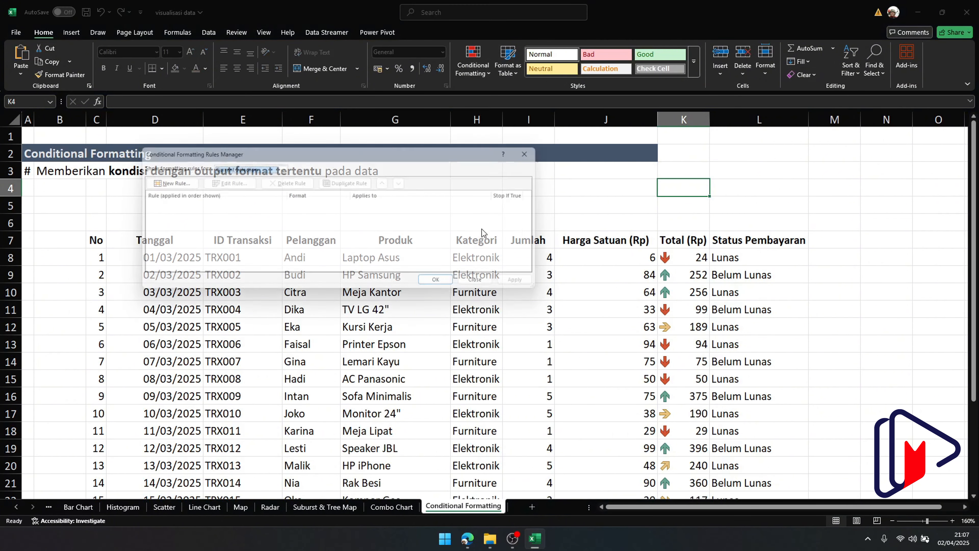
{"action": "left_click", "coordinate": [281, 167]}
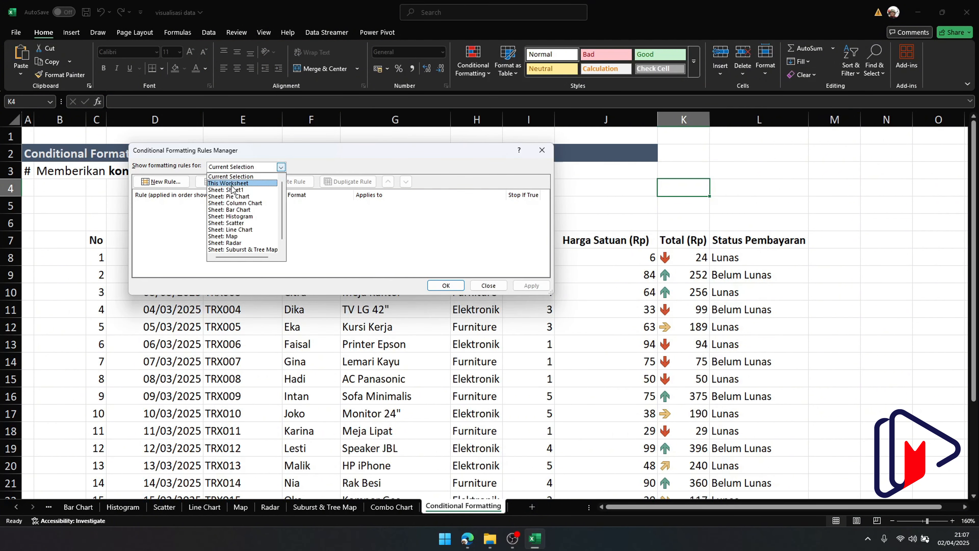
{"action": "left_click", "coordinate": [232, 184]}
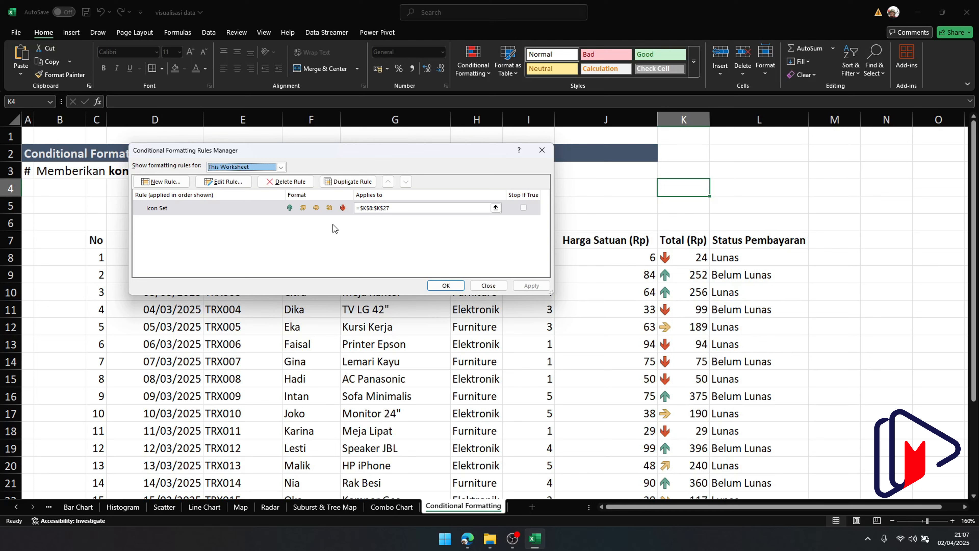
Start another new formatting rule based on cell values and set its format style to Data Bar.
{"action": "left_click", "coordinate": [170, 181]}
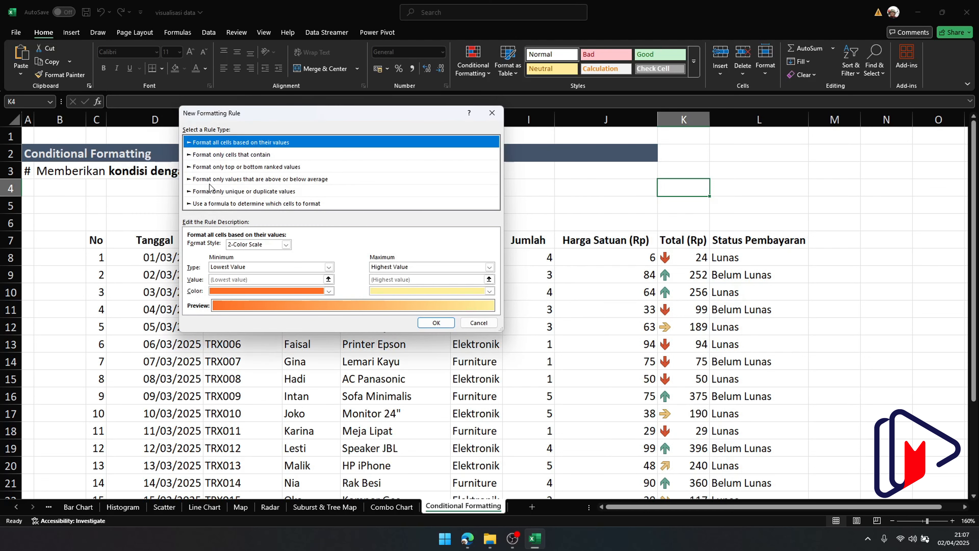
{"action": "left_click", "coordinate": [262, 244]}
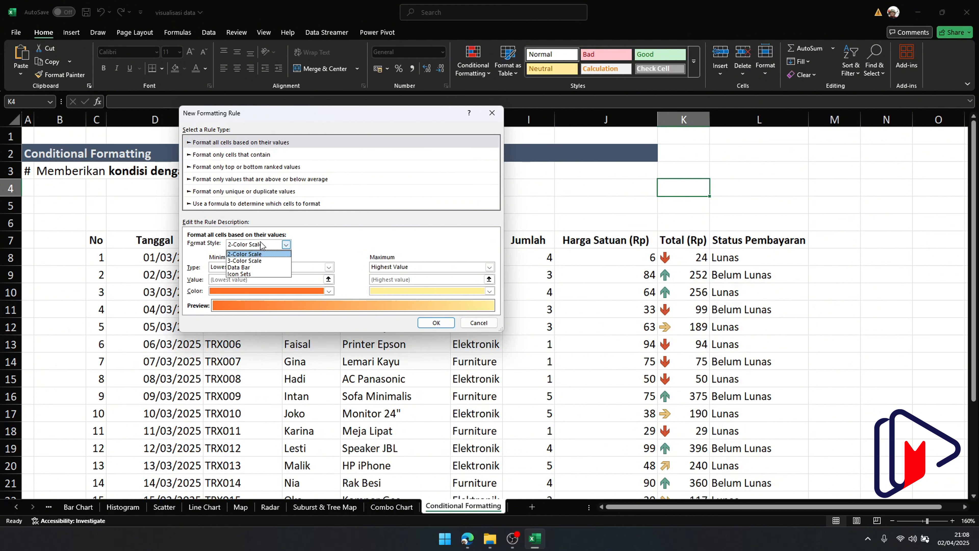
{"action": "left_click", "coordinate": [261, 267]}
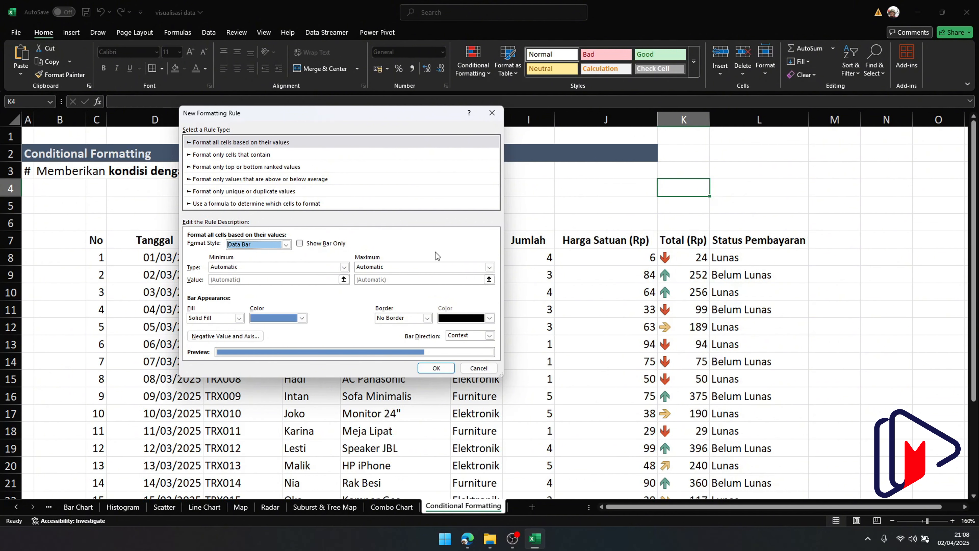
Set the data bar's solid fill to the dark blue-grey theme color and confirm the new rule.
{"action": "left_click", "coordinate": [274, 319]}
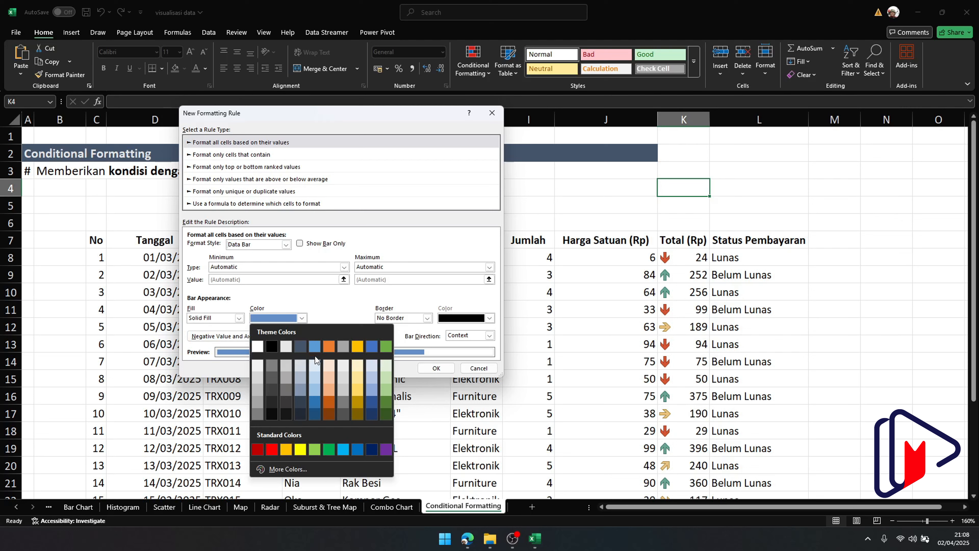
{"action": "left_click", "coordinate": [302, 346]}
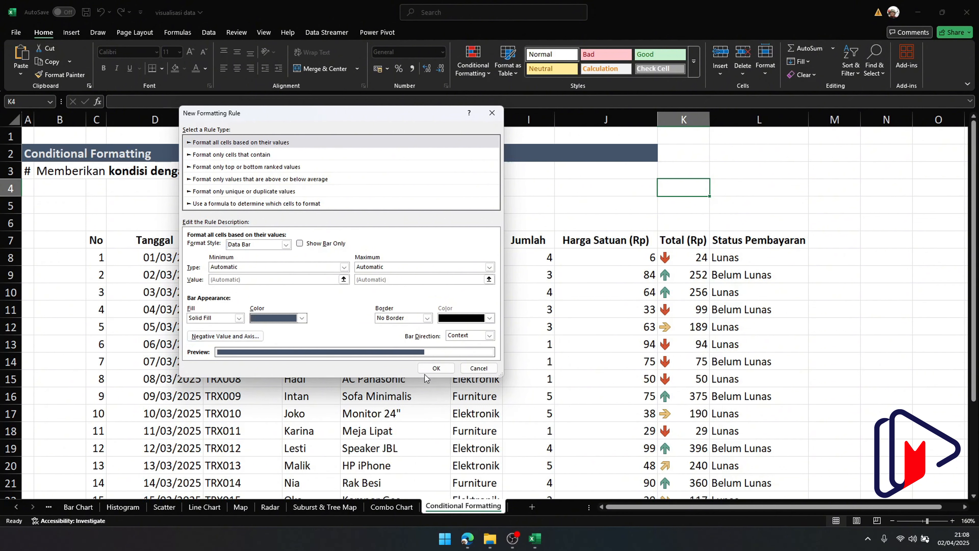
{"action": "left_click", "coordinate": [439, 369]}
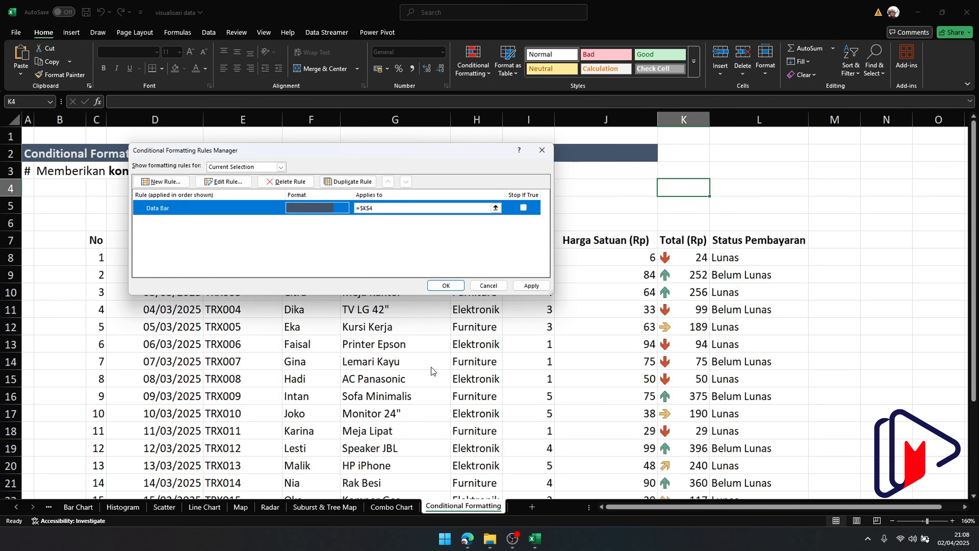
Set the data bar rule's range to the Total (Rp) values =$K$8:$K$27, apply it and close the Rules Manager.
{"action": "left_click", "coordinate": [495, 207]}
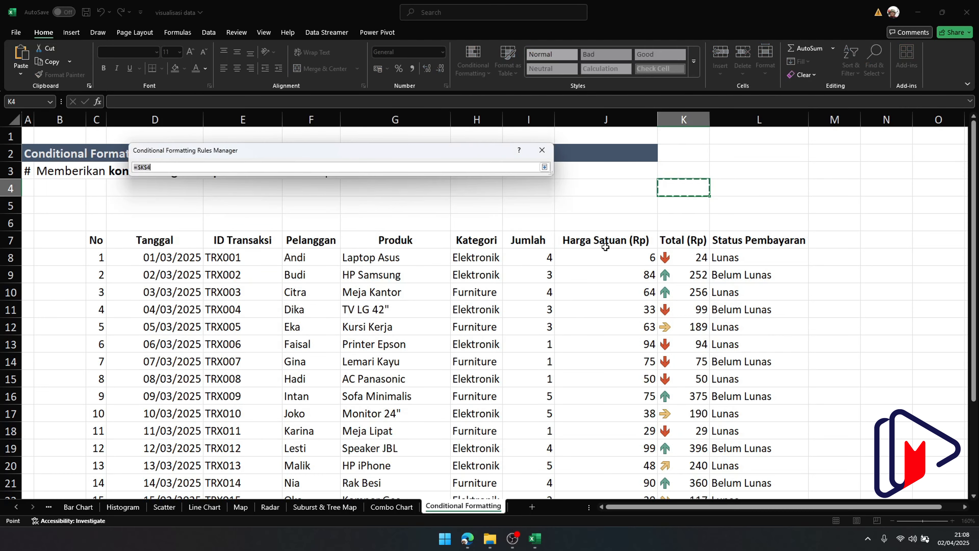
{"action": "left_click_drag", "start_coordinate": [682, 257], "coordinate": [684, 486]}
{"action": "key", "text": "Return"}
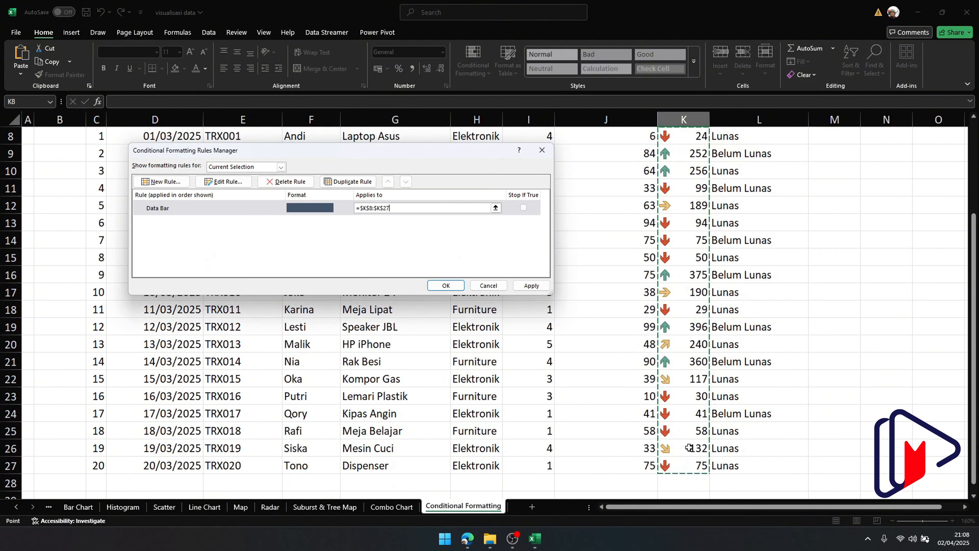
{"action": "left_click", "coordinate": [529, 286]}
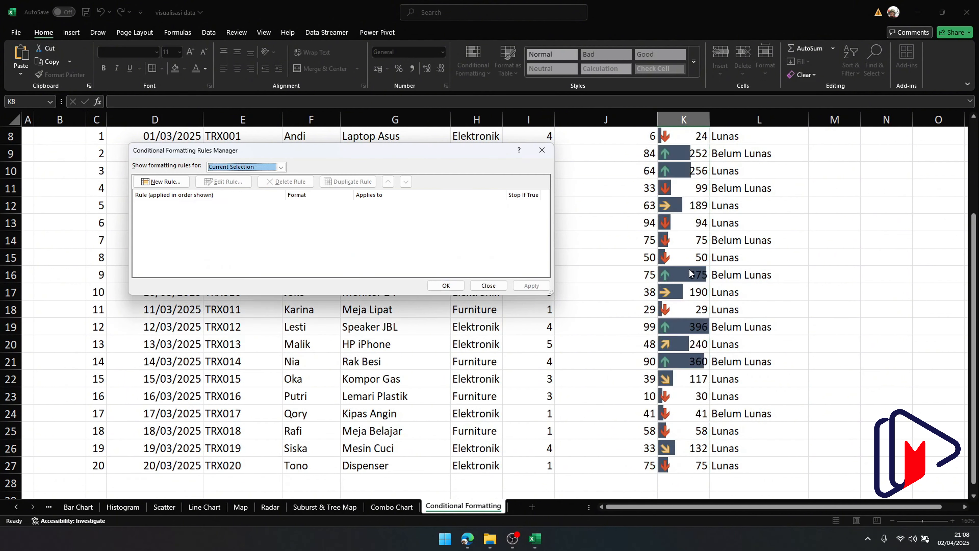
{"action": "left_click", "coordinate": [446, 285]}
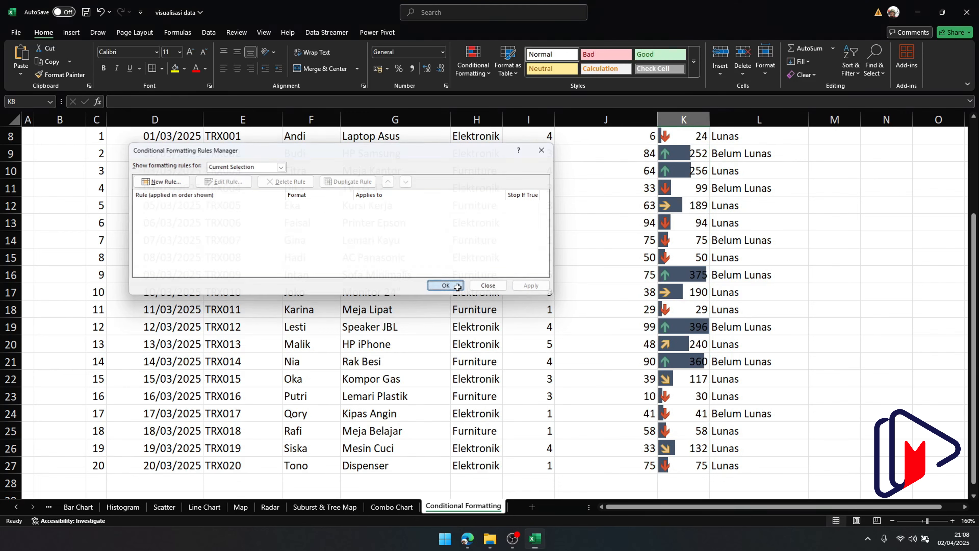
{"action": "scroll", "coordinate": [612, 280], "scroll_direction": "down", "scroll_amount": 1}
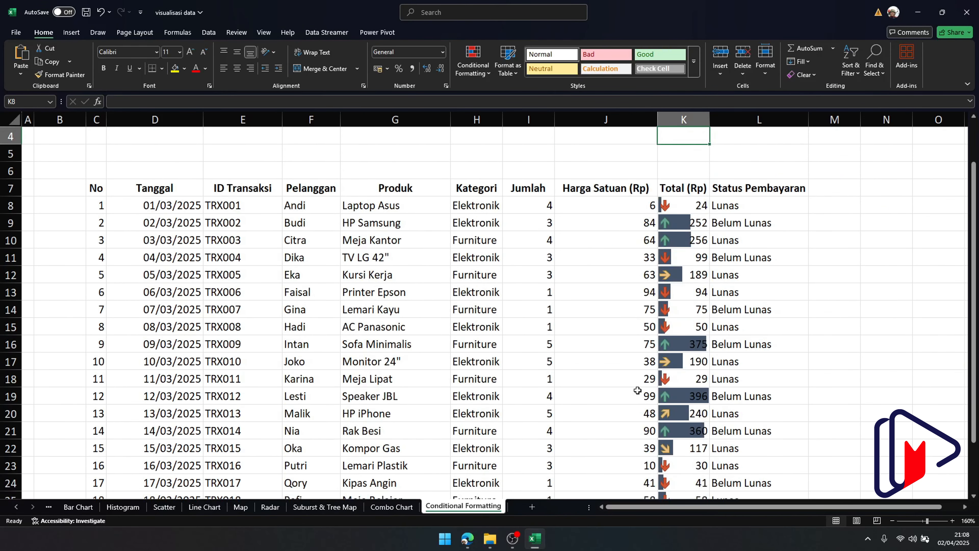
{"action": "left_click", "coordinate": [682, 341]}
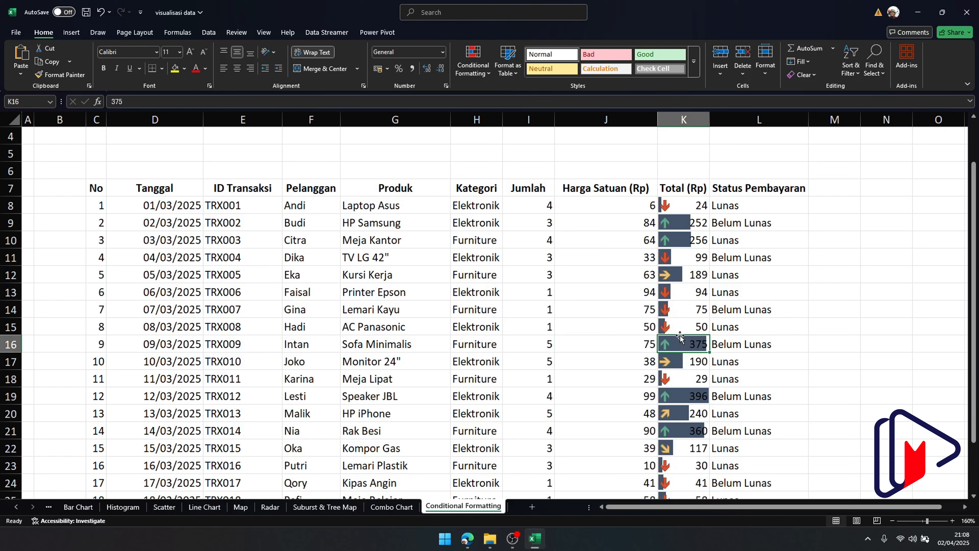
{"action": "left_click_drag", "start_coordinate": [672, 201], "coordinate": [677, 329]}
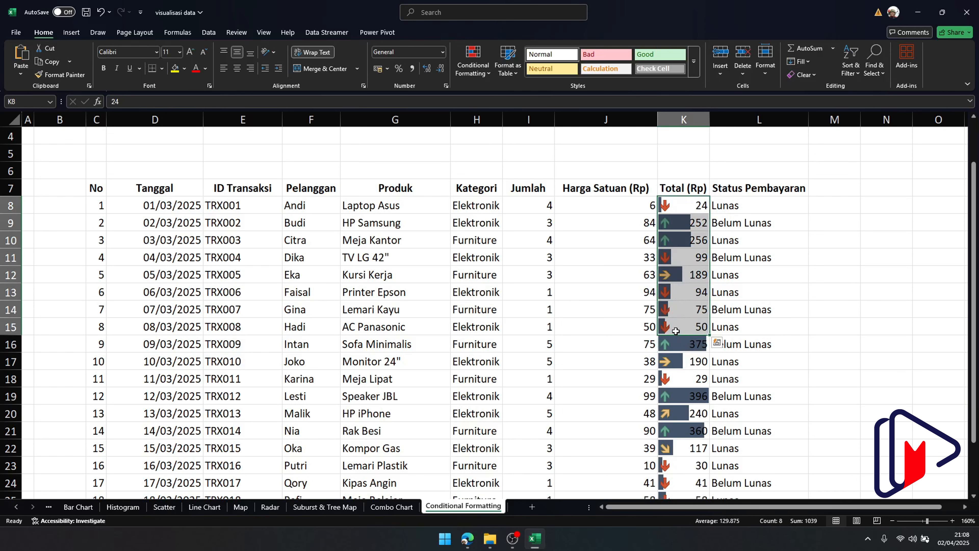
From the Total (Rp) cell K11, start a new value-based rule in the Rules Manager with the 3-Color Scale format style.
{"action": "left_click", "coordinate": [685, 252]}
{"action": "left_click", "coordinate": [473, 65]}
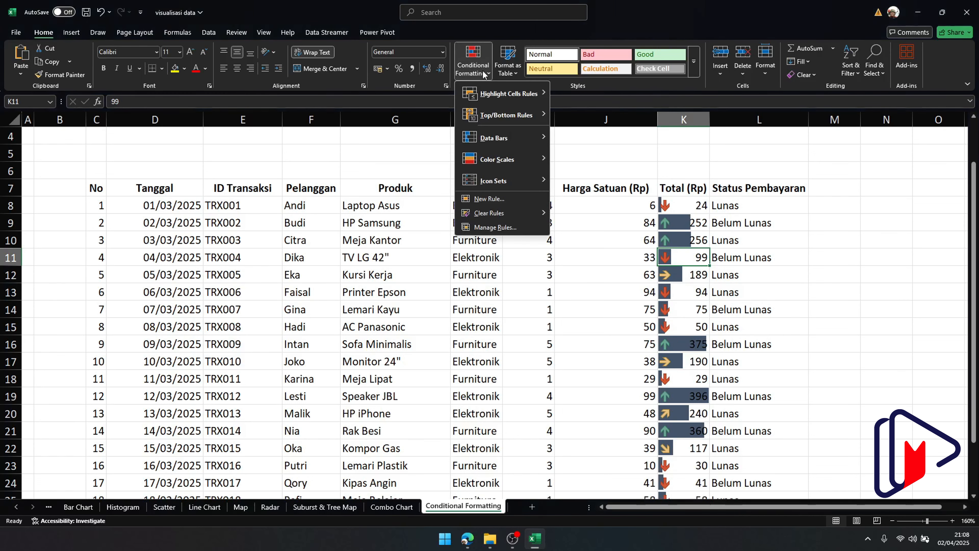
{"action": "left_click", "coordinate": [480, 231]}
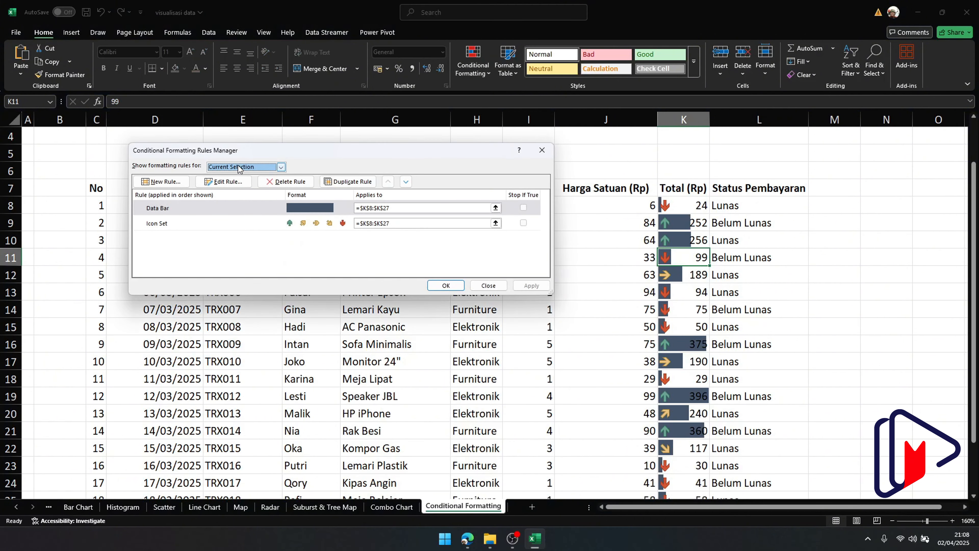
{"action": "left_click", "coordinate": [161, 181]}
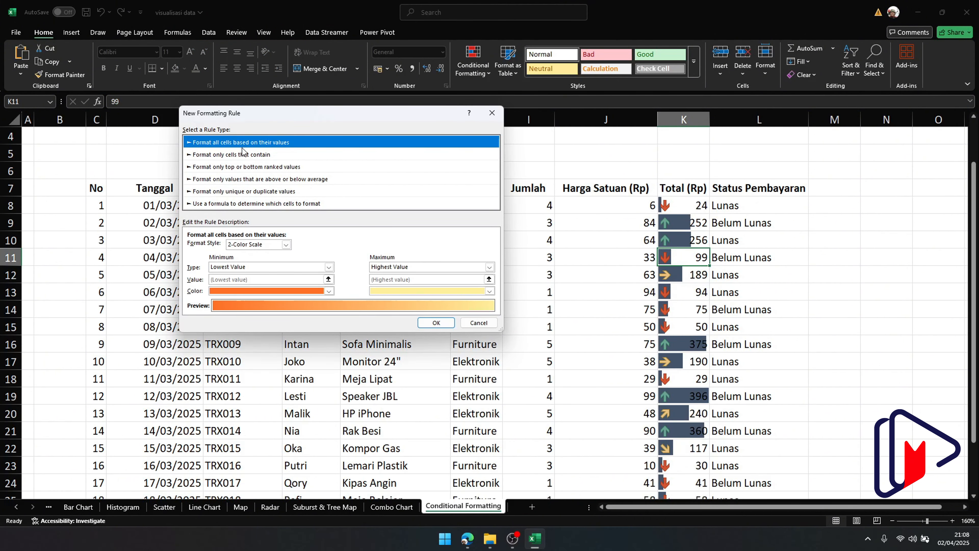
{"action": "left_click", "coordinate": [274, 244]}
{"action": "left_click", "coordinate": [251, 261]}
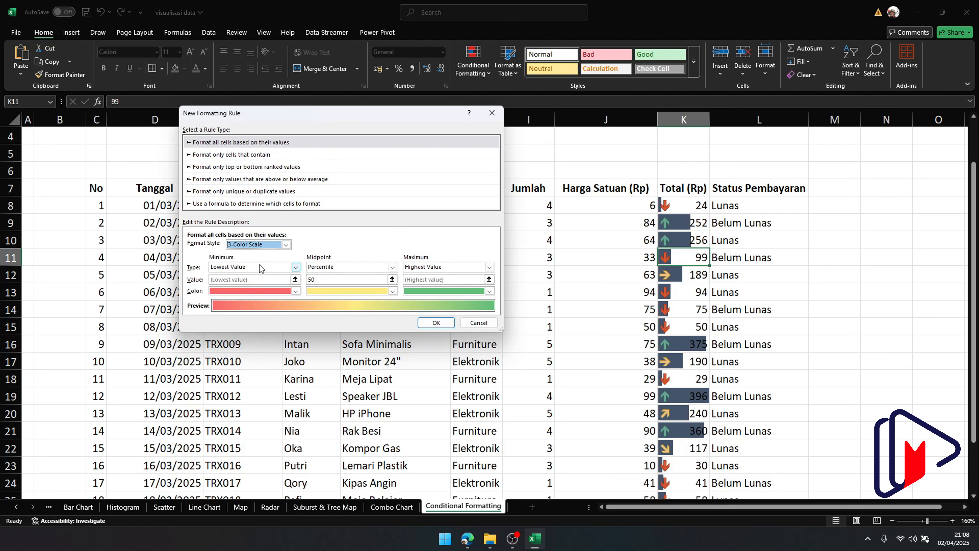
Set the color scale's minimum to Number 100 and its maximum to Number 200.
{"action": "left_click", "coordinate": [264, 267]}
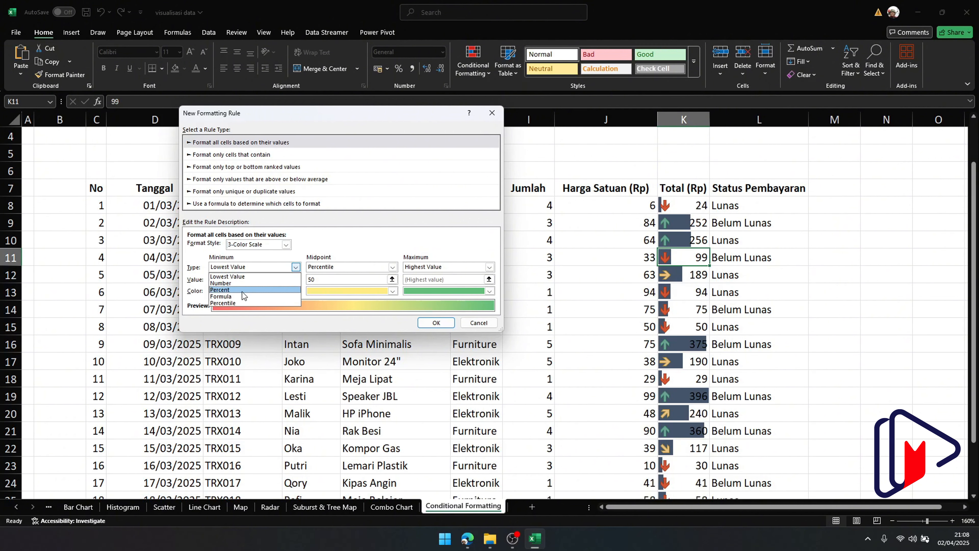
{"action": "left_click", "coordinate": [231, 283]}
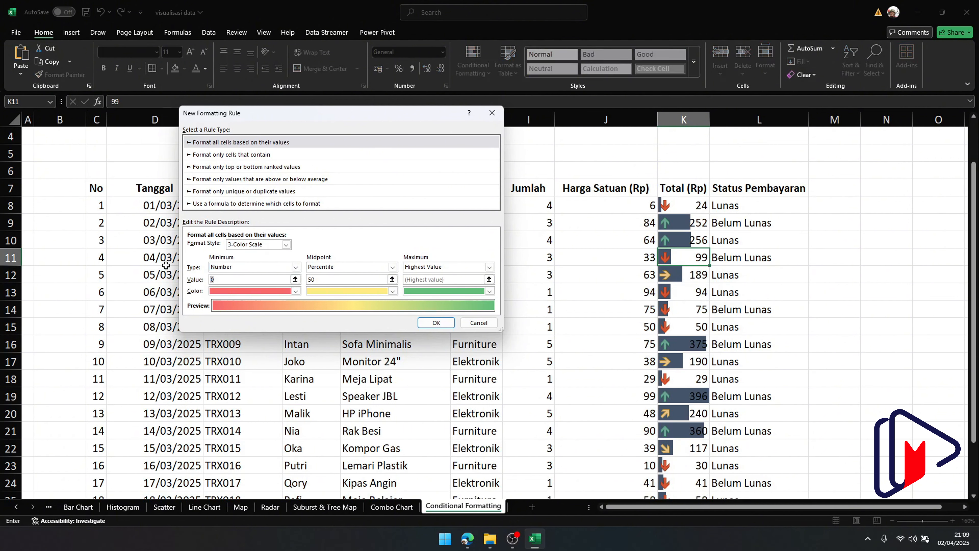
{"action": "key", "text": "Tab"}
{"action": "type", "text": "100"}
{"action": "left_click", "coordinate": [420, 267]}
{"action": "left_click", "coordinate": [416, 282]}
{"action": "left_click", "coordinate": [417, 281]}
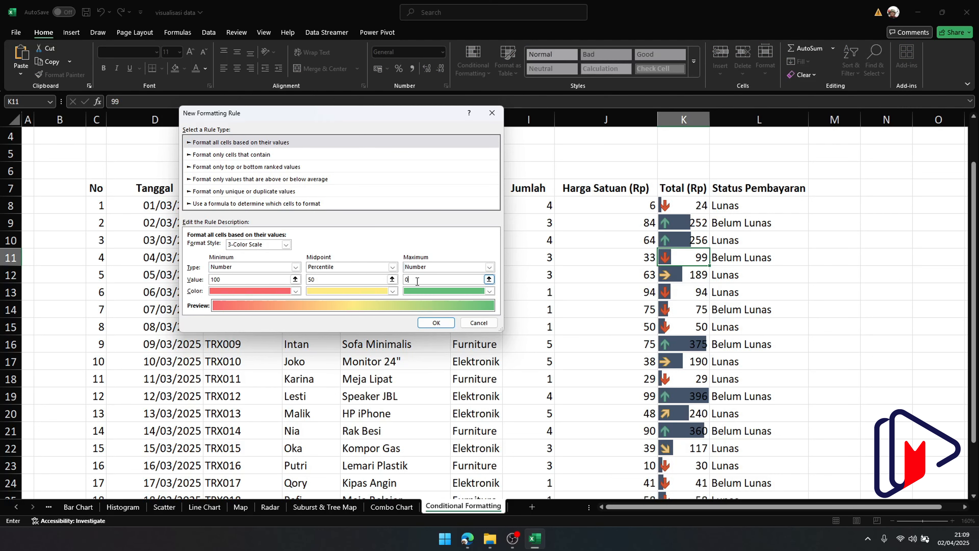
{"action": "type", "text": "200"}
Set the color scale's midpoint type to Number and try to confirm the rule with a midpoint value of 250.
{"action": "left_click", "coordinate": [364, 267]}
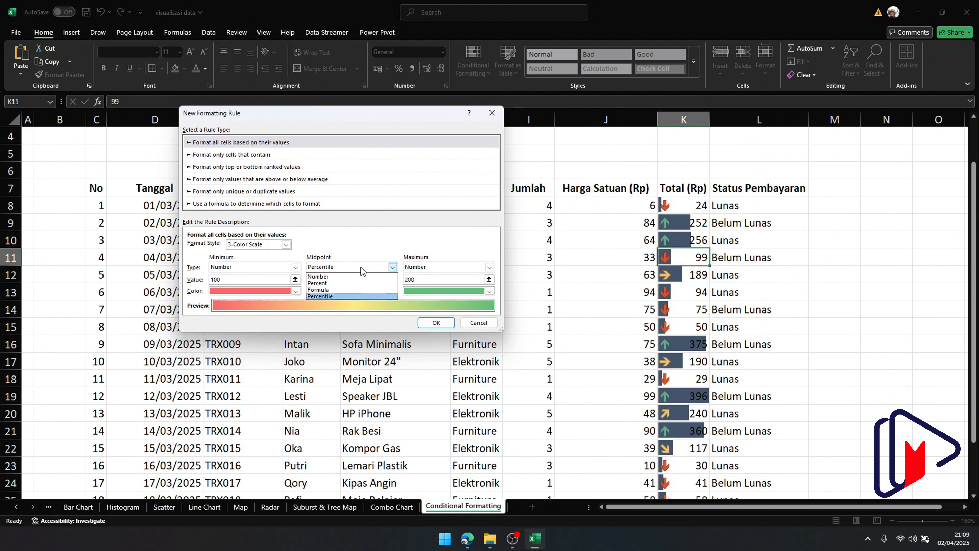
{"action": "left_click", "coordinate": [337, 276]}
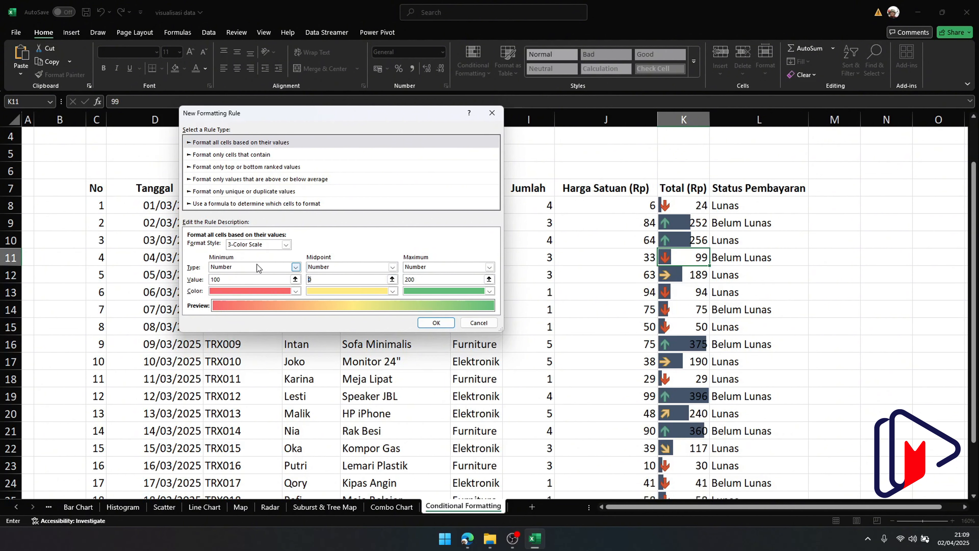
{"action": "type", "text": "250"}
{"action": "left_click", "coordinate": [435, 322]}
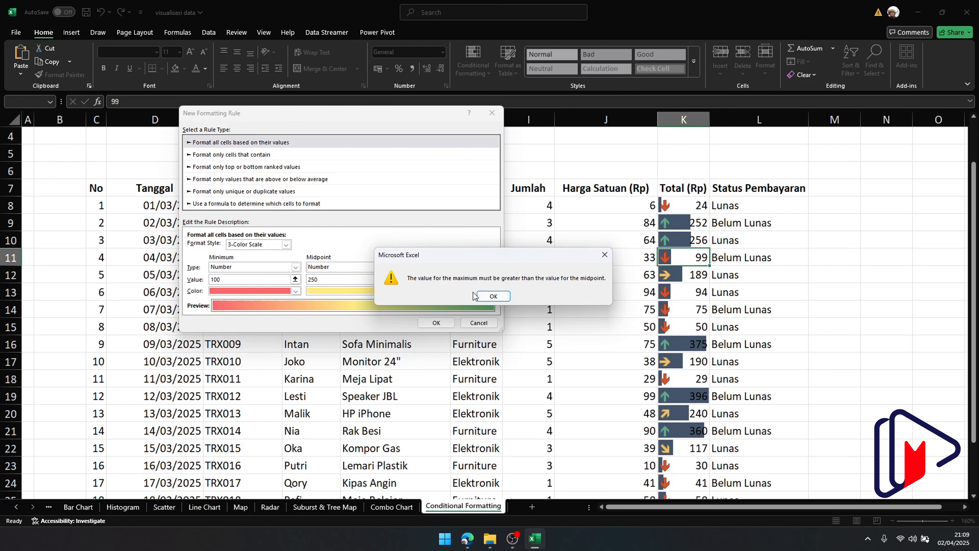
{"action": "left_click", "coordinate": [483, 296]}
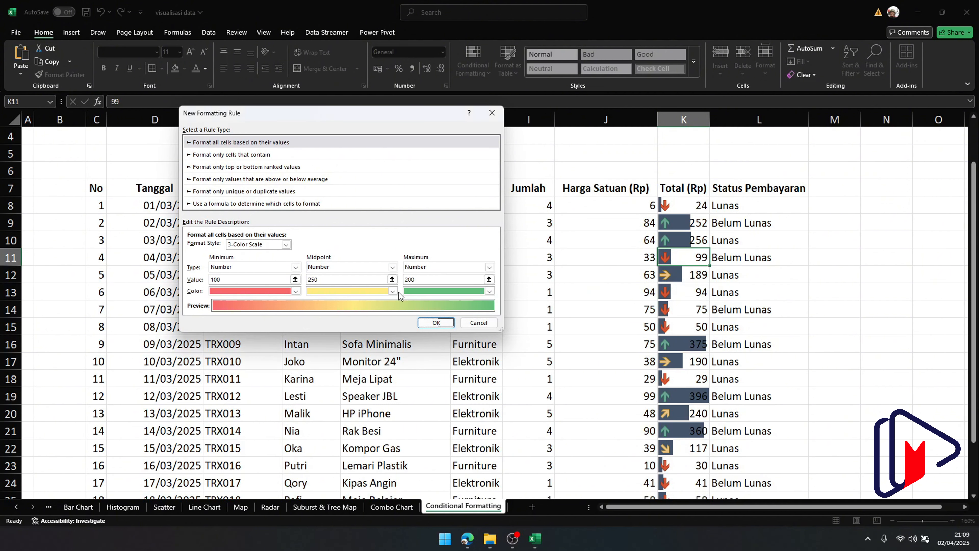
Set the color scale's midpoint value to 150 and confirm the rule.
{"action": "double_click", "coordinate": [335, 279]}
{"action": "type", "text": "150"}
{"action": "left_click", "coordinate": [436, 322]}
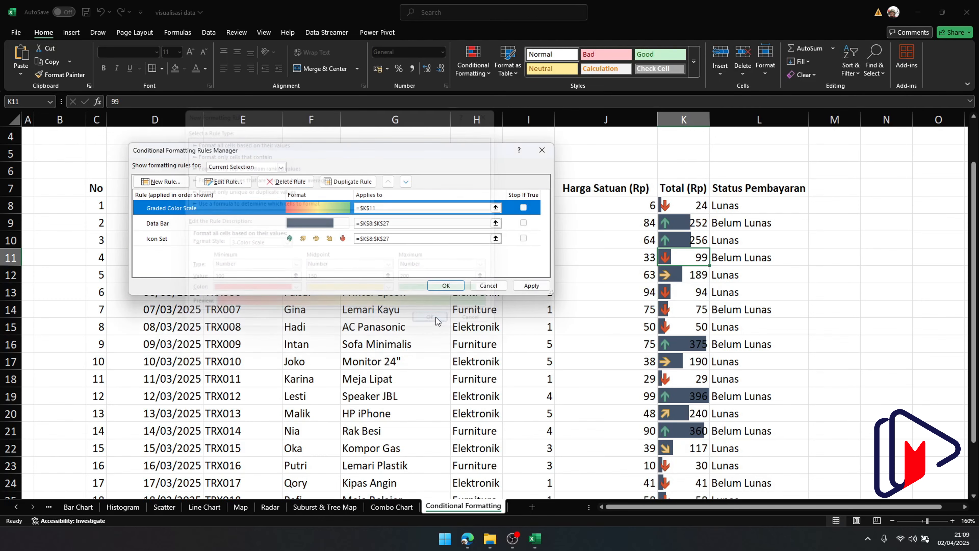
Set the graded color scale rule's range to =$K$8:$K$27, apply it and close the Rules Manager.
{"action": "left_click", "coordinate": [458, 207]}
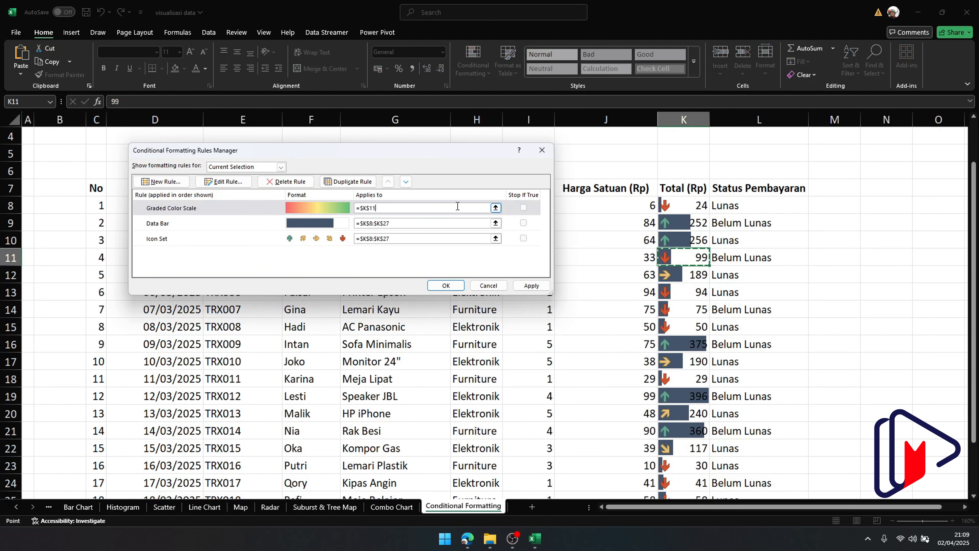
{"action": "left_click", "coordinate": [496, 208]}
{"action": "left_click_drag", "start_coordinate": [675, 207], "coordinate": [684, 463]}
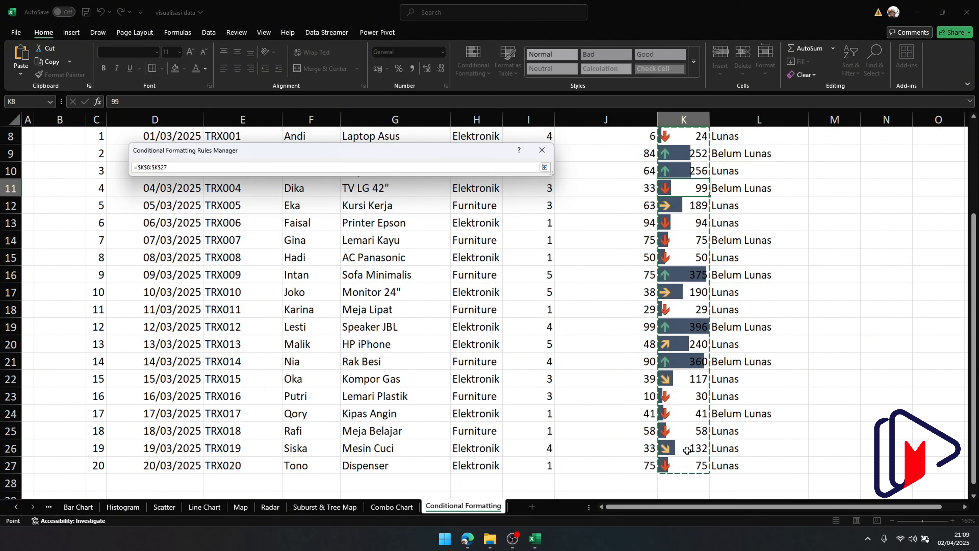
{"action": "key", "text": "Return"}
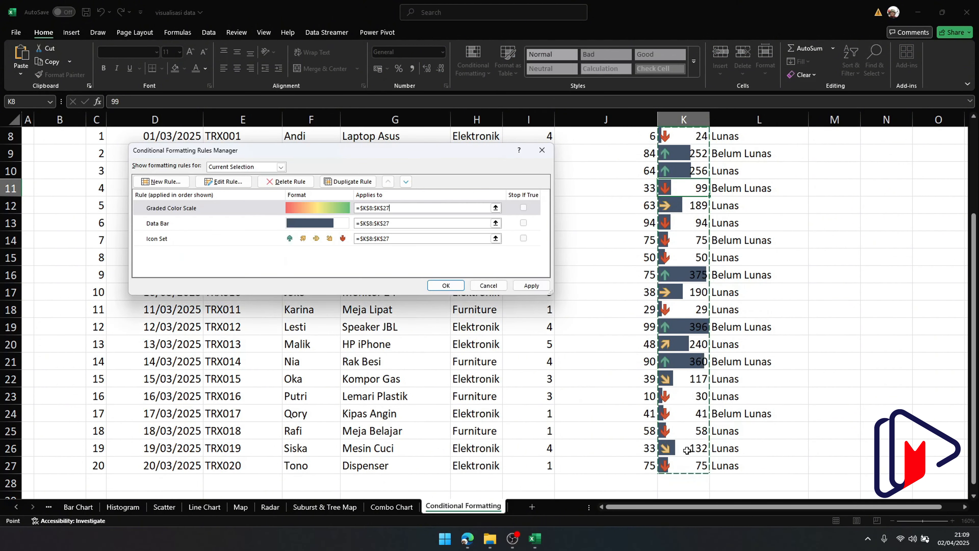
{"action": "left_click", "coordinate": [527, 286]}
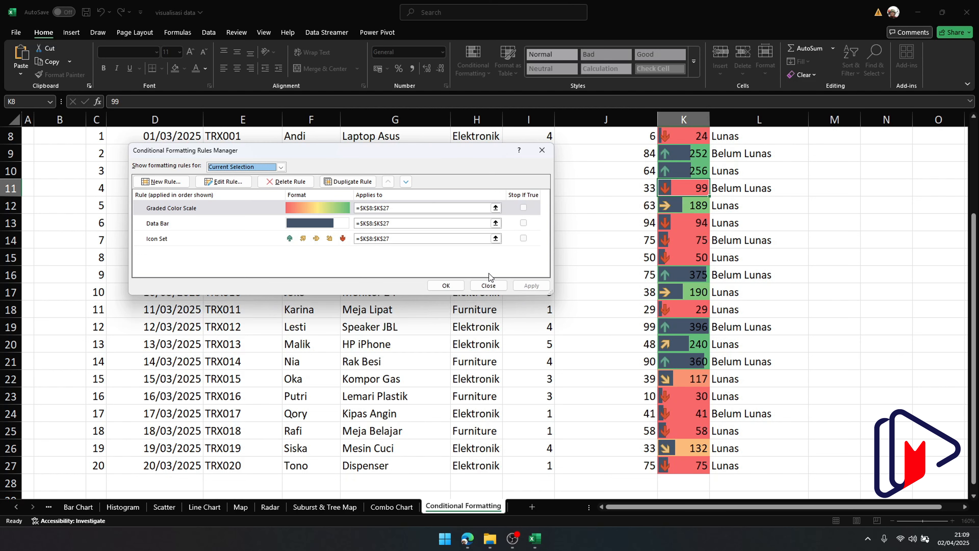
{"action": "left_click", "coordinate": [454, 287]}
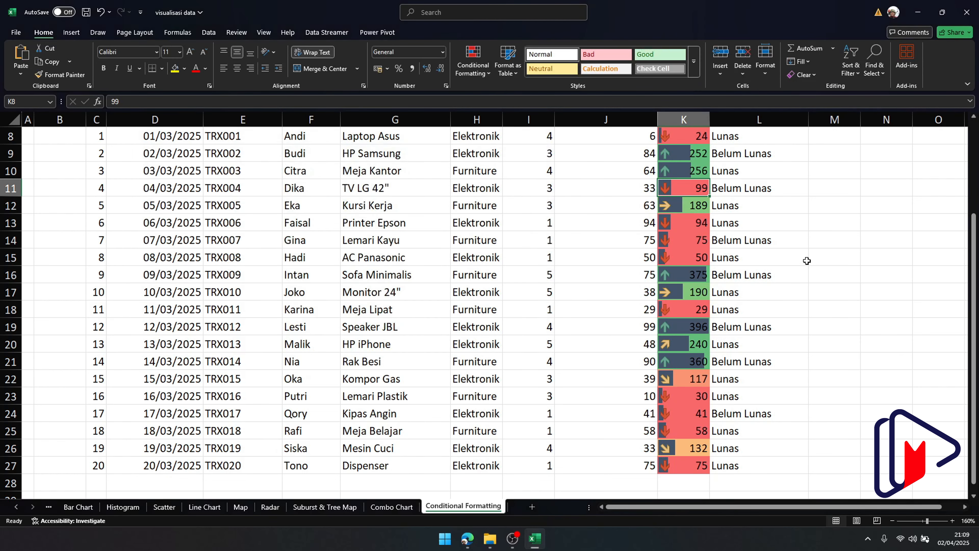
From the empty cell M14, check the rules listed for This Worksheet in the Rules Manager and close it.
{"action": "left_click", "coordinate": [842, 240]}
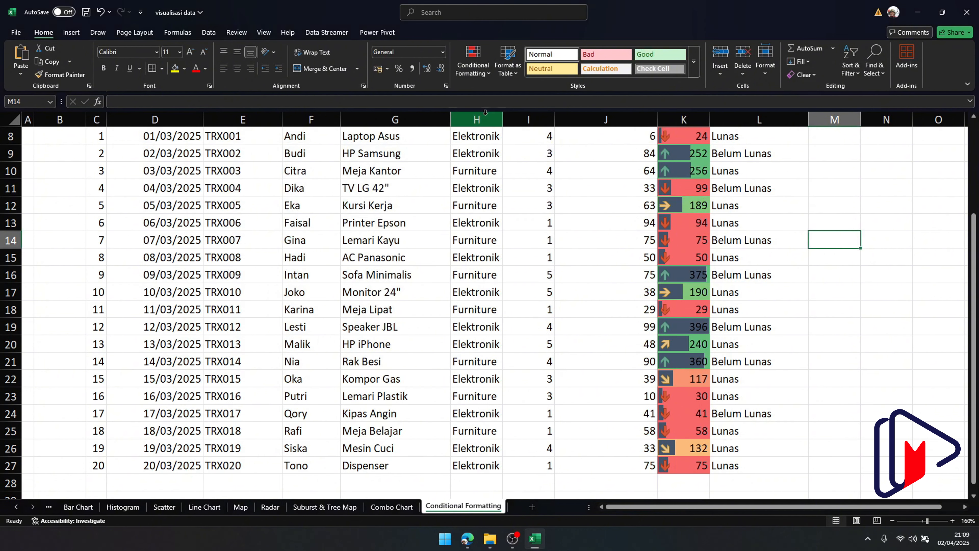
{"action": "left_click", "coordinate": [473, 73]}
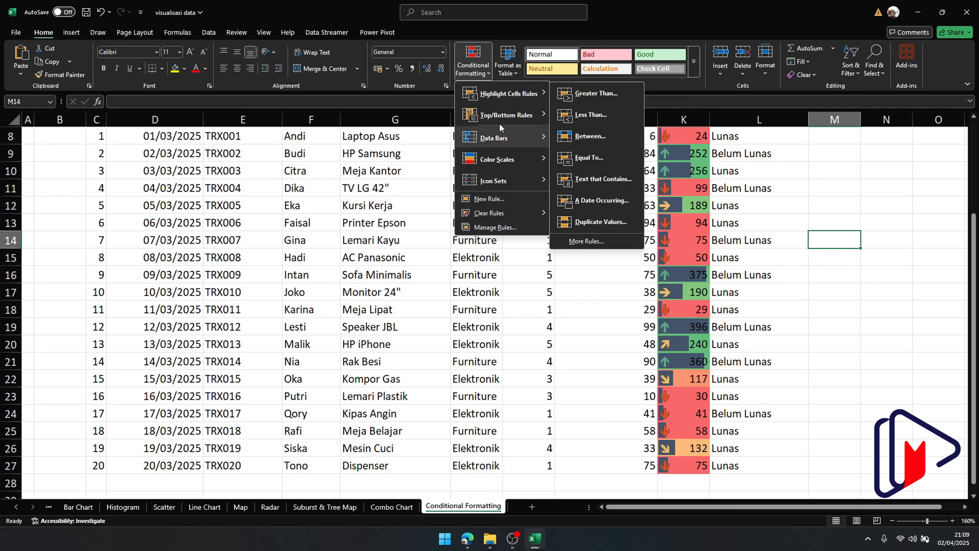
{"action": "left_click", "coordinate": [490, 226]}
{"action": "left_click", "coordinate": [226, 171]}
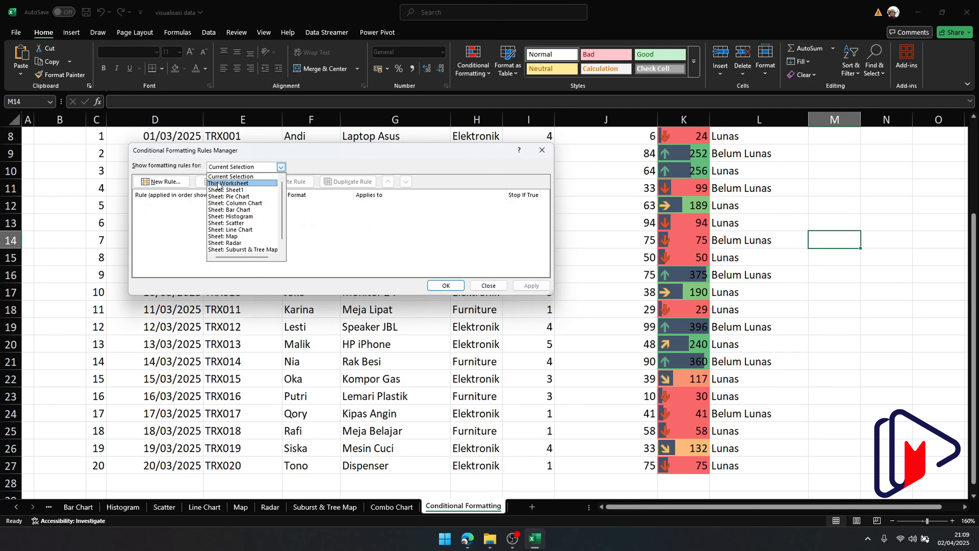
{"action": "left_click", "coordinate": [218, 184]}
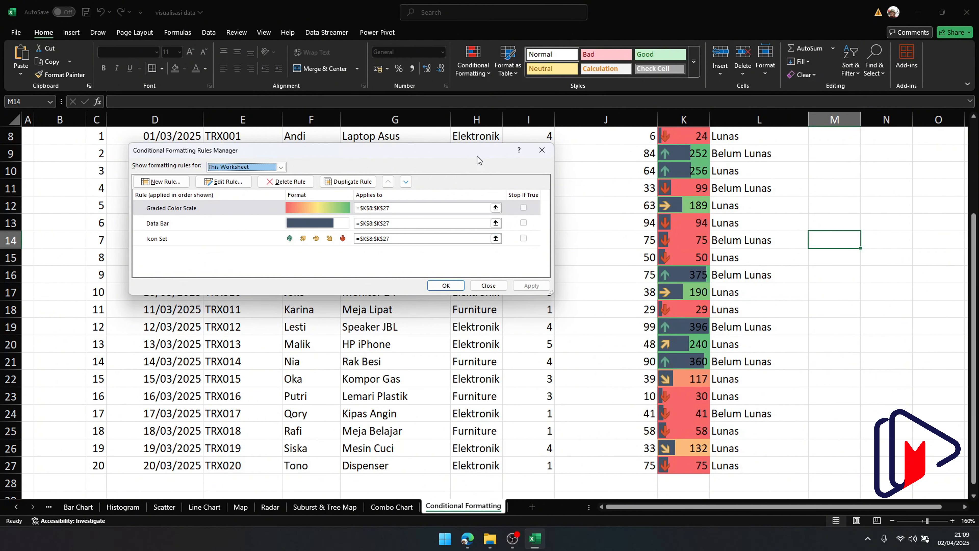
{"action": "left_click", "coordinate": [542, 150]}
Select the Total (Rp) cell K11 and open the Rules Manager to view the rules for the current selection.
{"action": "left_click", "coordinate": [479, 73]}
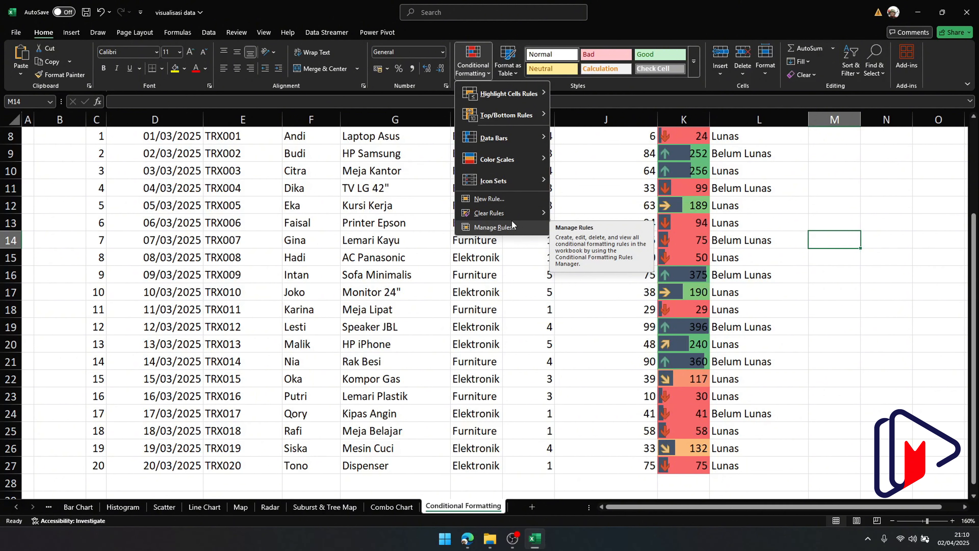
{"action": "left_click", "coordinate": [735, 186]}
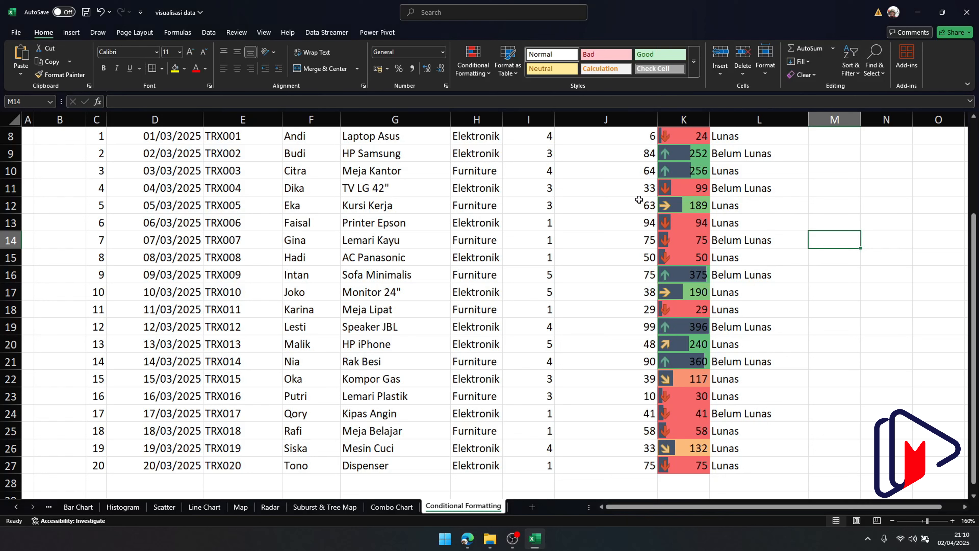
{"action": "left_click", "coordinate": [711, 192]}
{"action": "left_click", "coordinate": [705, 189]}
{"action": "left_click", "coordinate": [473, 62]}
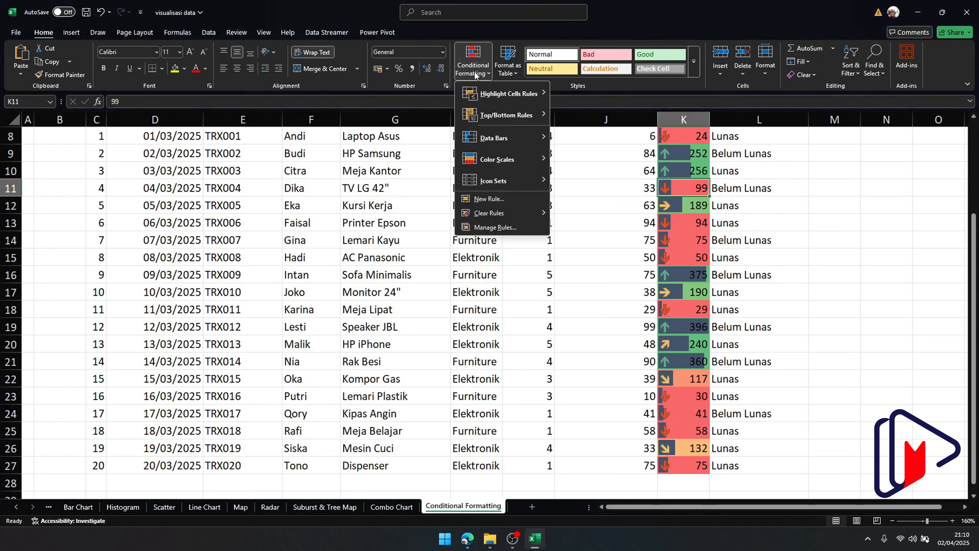
{"action": "left_click", "coordinate": [510, 232]}
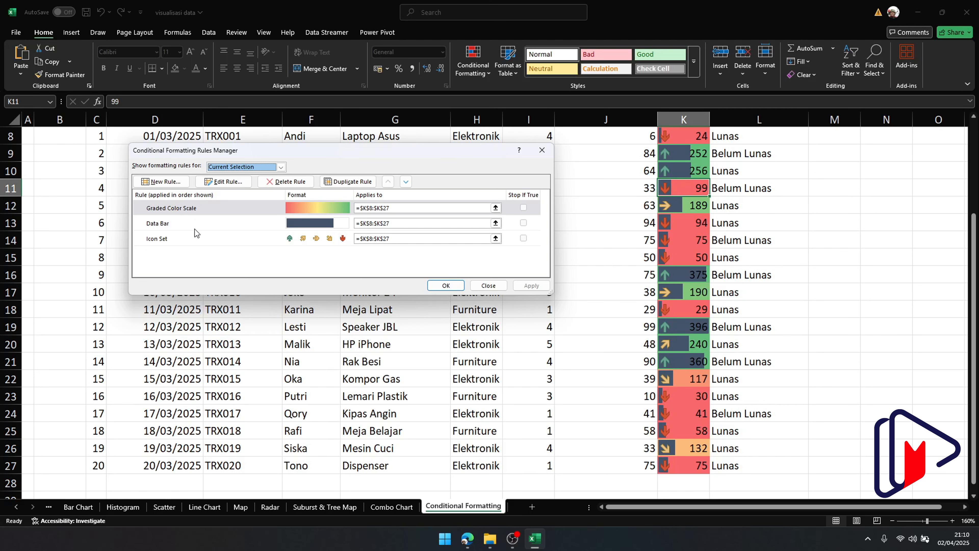
Close the Rules Manager and look over the formatted cells of the Total (Rp) column.
{"action": "left_click", "coordinate": [506, 283]}
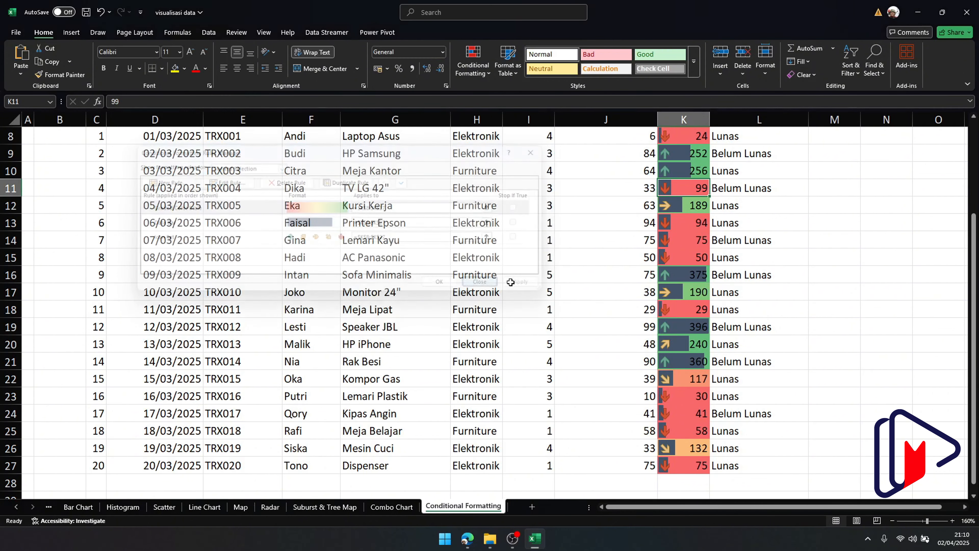
{"action": "scroll", "coordinate": [540, 286], "scroll_direction": "up", "scroll_amount": 2}
{"action": "scroll", "coordinate": [565, 286], "scroll_direction": "down", "scroll_amount": 1}
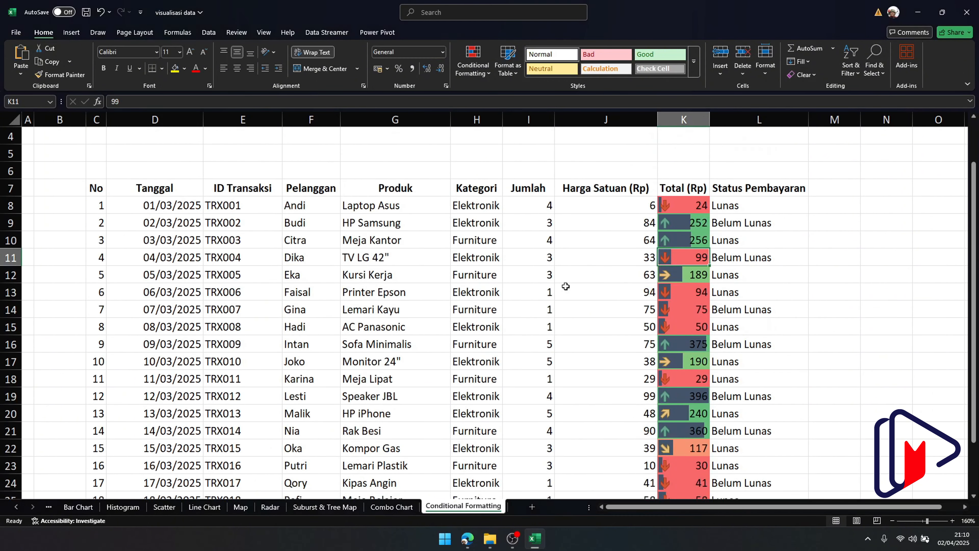
{"action": "scroll", "coordinate": [566, 286], "scroll_direction": "down", "scroll_amount": 2}
{"action": "scroll", "coordinate": [575, 281], "scroll_direction": "up", "scroll_amount": 2}
Start a new rule of the type Format only cells that contain and examine its condition choices.
{"action": "left_click", "coordinate": [477, 70]}
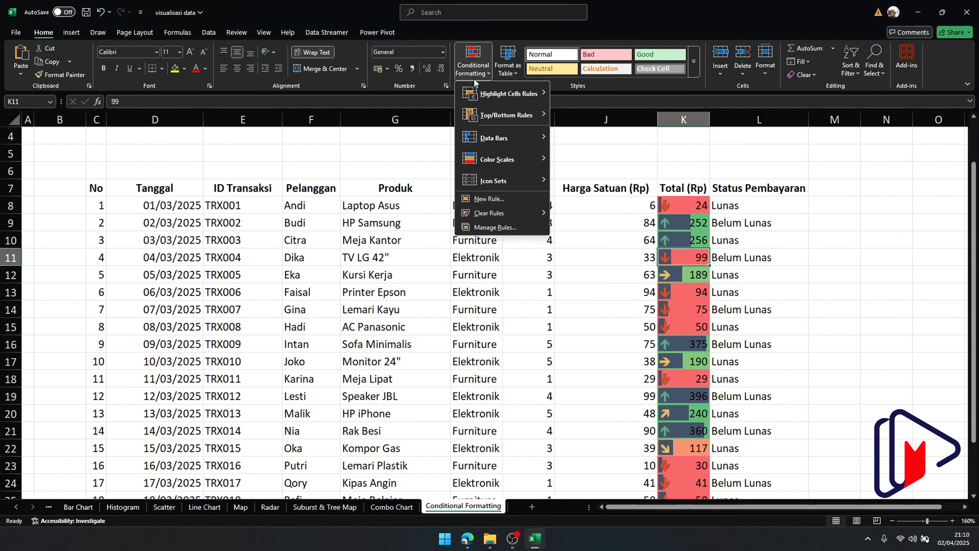
{"action": "left_click", "coordinate": [509, 231]}
{"action": "left_click", "coordinate": [162, 183]}
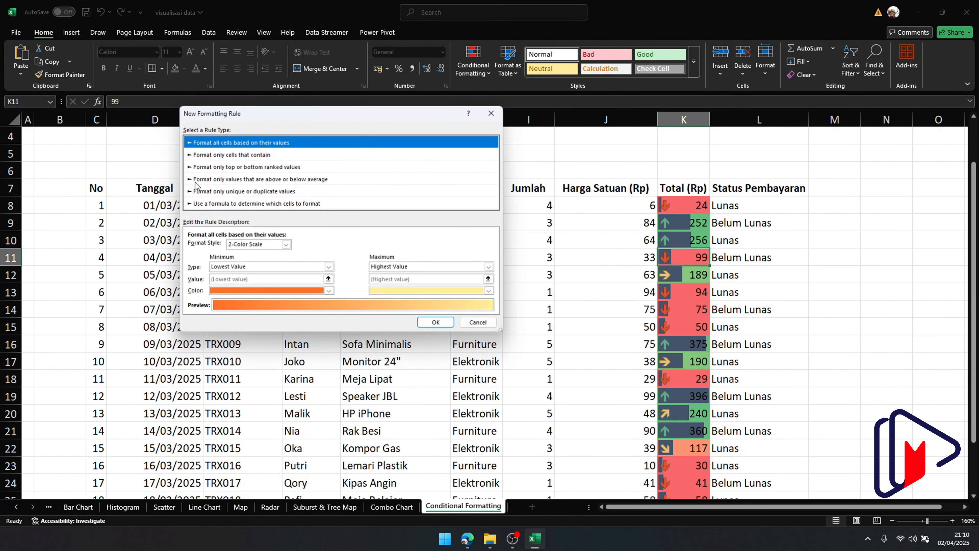
{"action": "left_click", "coordinate": [243, 155]}
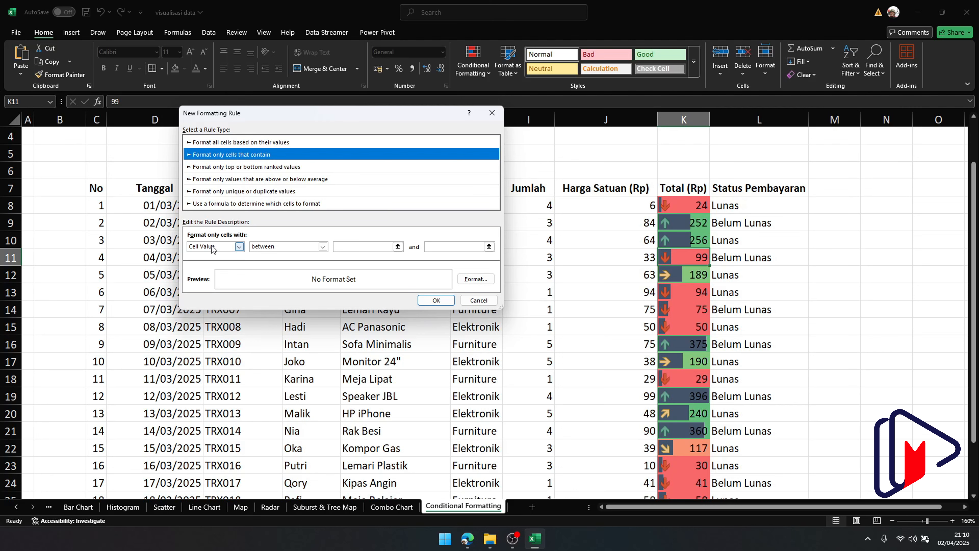
{"action": "left_click", "coordinate": [265, 247]}
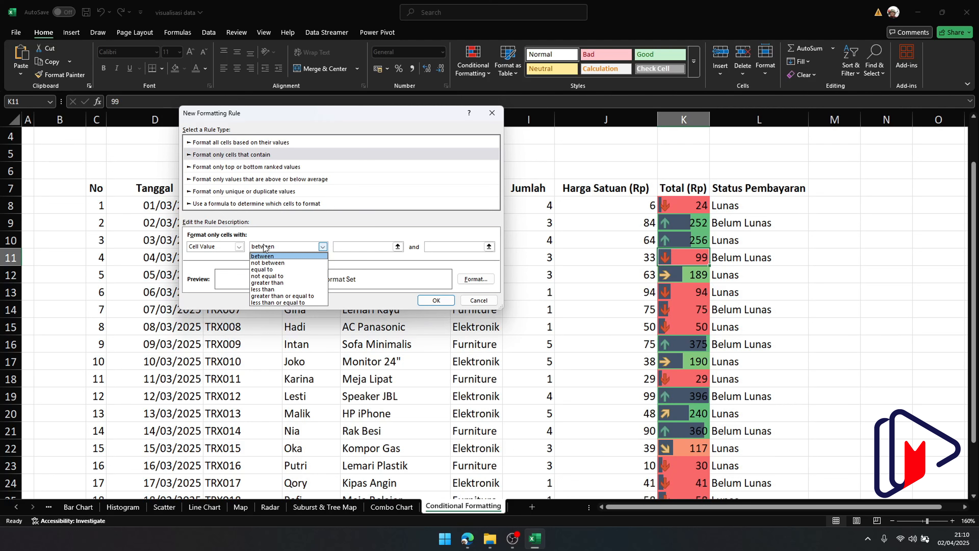
{"action": "left_click", "coordinate": [228, 249]}
{"action": "left_click", "coordinate": [228, 250]}
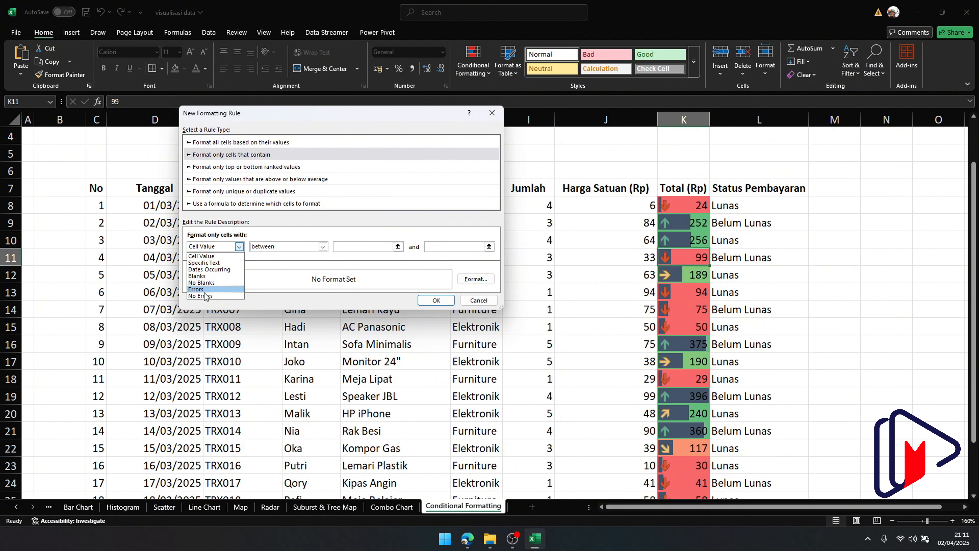
Set the new rule's condition to Specific Text containing Lunas.
{"action": "left_click", "coordinate": [214, 264]}
{"action": "left_click", "coordinate": [300, 246]}
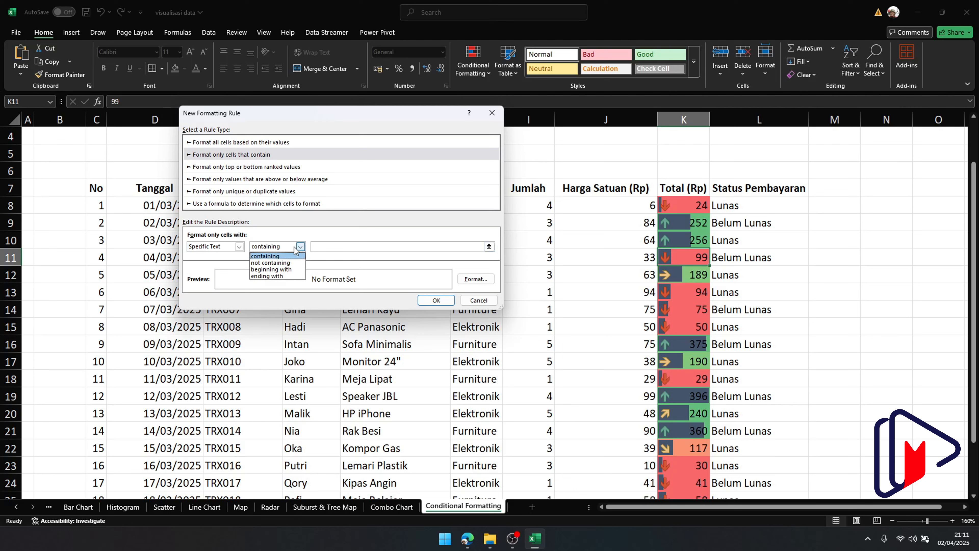
{"action": "left_click", "coordinate": [277, 256]}
{"action": "left_click", "coordinate": [340, 246]}
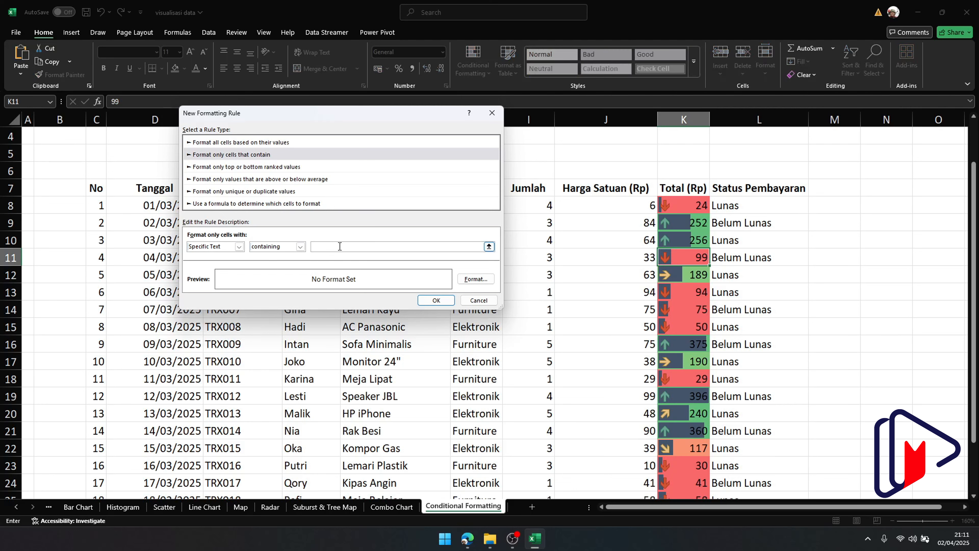
{"action": "type", "text": "Lunas"}
Give the Lunas text rule a light green fill and confirm the rule.
{"action": "left_click", "coordinate": [485, 278]}
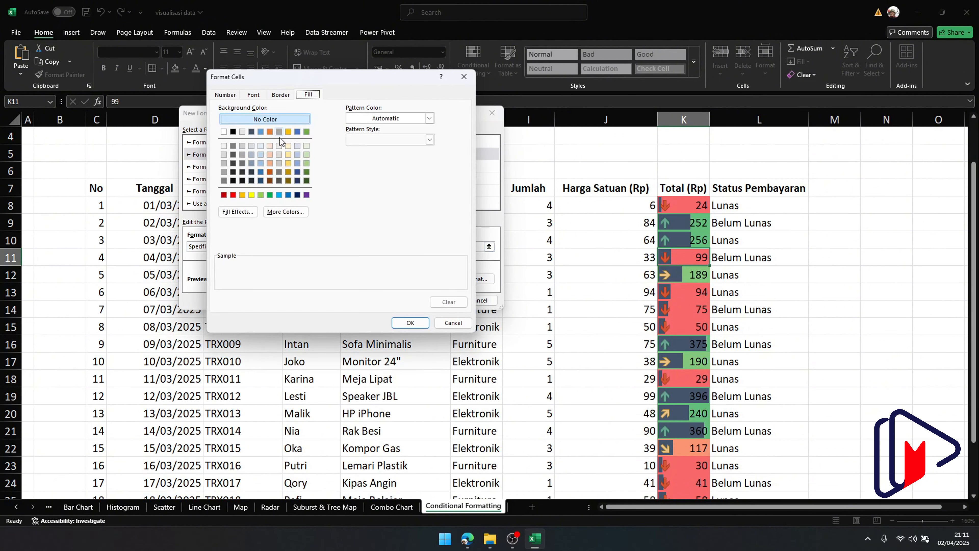
{"action": "left_click", "coordinate": [261, 195]}
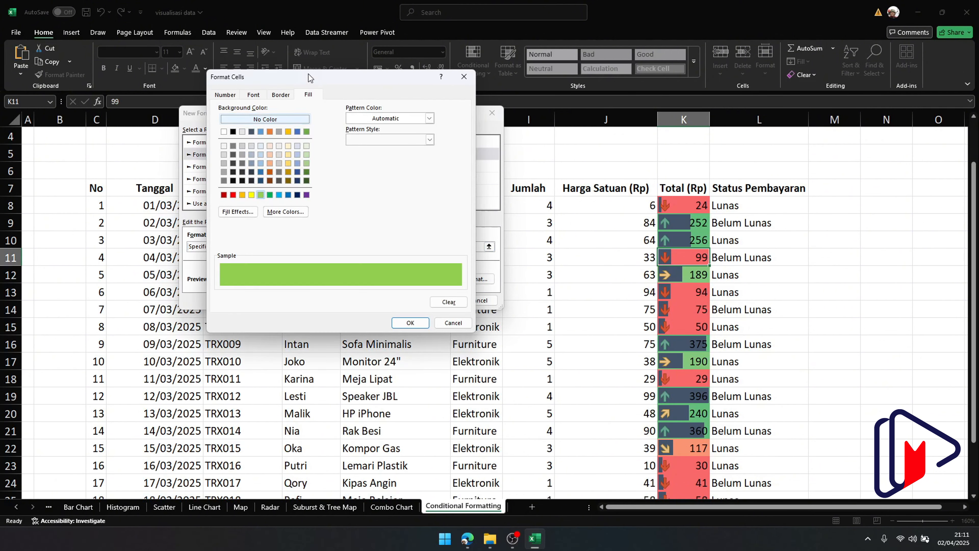
{"action": "left_click", "coordinate": [410, 323]}
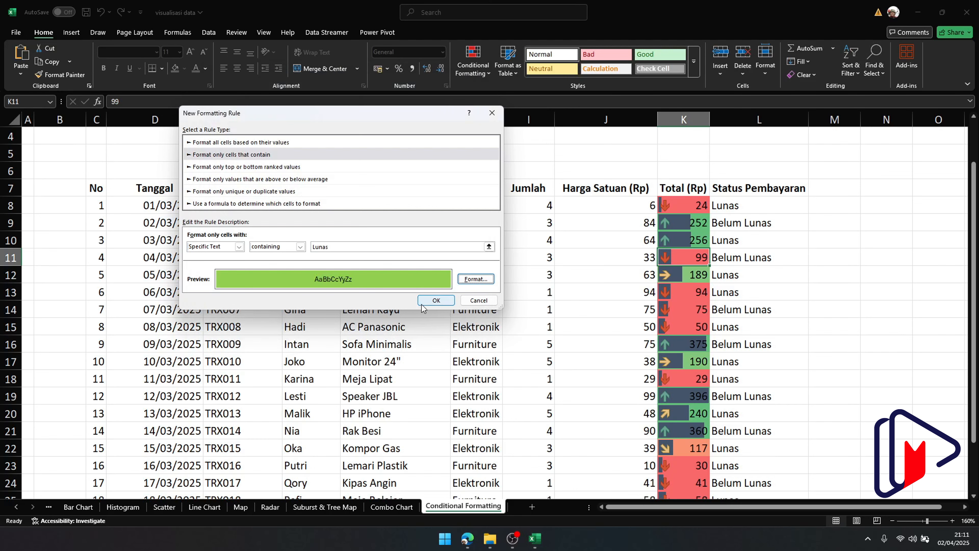
{"action": "left_click", "coordinate": [433, 301]}
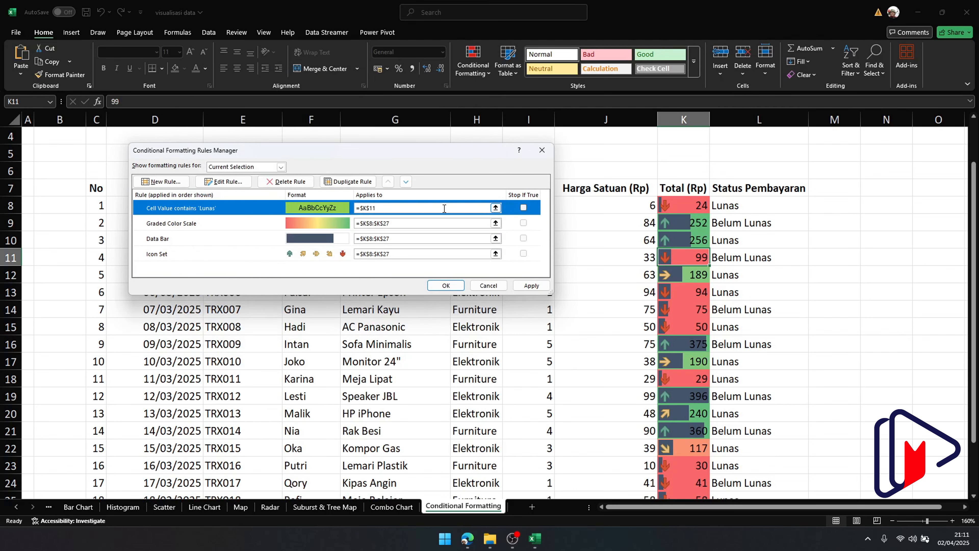
Set the Lunas rule's range to =$L$8:$L$27 in the Status Pembayaran column and confirm the Rules Manager.
{"action": "left_click", "coordinate": [501, 208]}
{"action": "left_click_drag", "start_coordinate": [738, 207], "coordinate": [743, 471]}
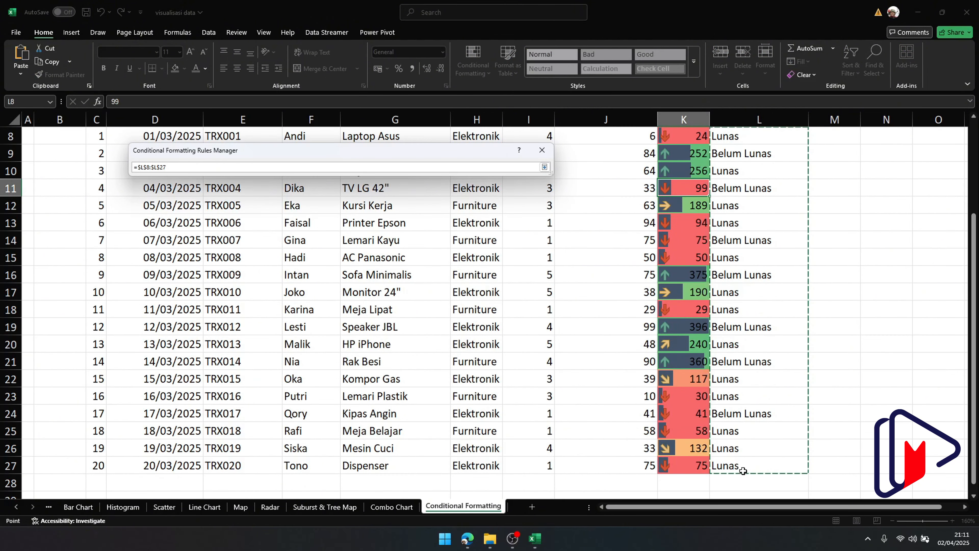
{"action": "key", "text": "Return"}
{"action": "left_click", "coordinate": [445, 286]}
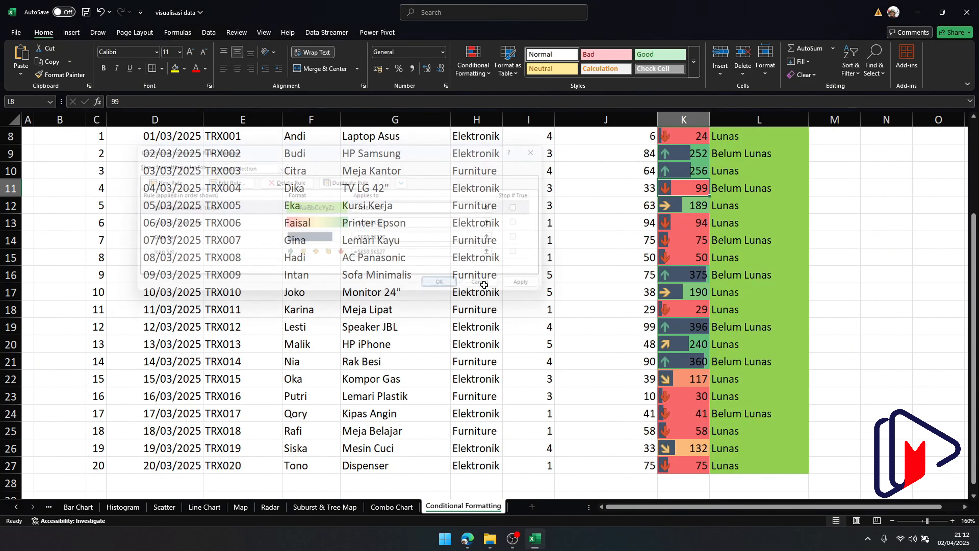
Compare the formatting of the Lunas and Belum Lunas cells L8 and L9 in the Status Pembayaran column.
{"action": "scroll", "coordinate": [726, 264], "scroll_direction": "up", "scroll_amount": 2}
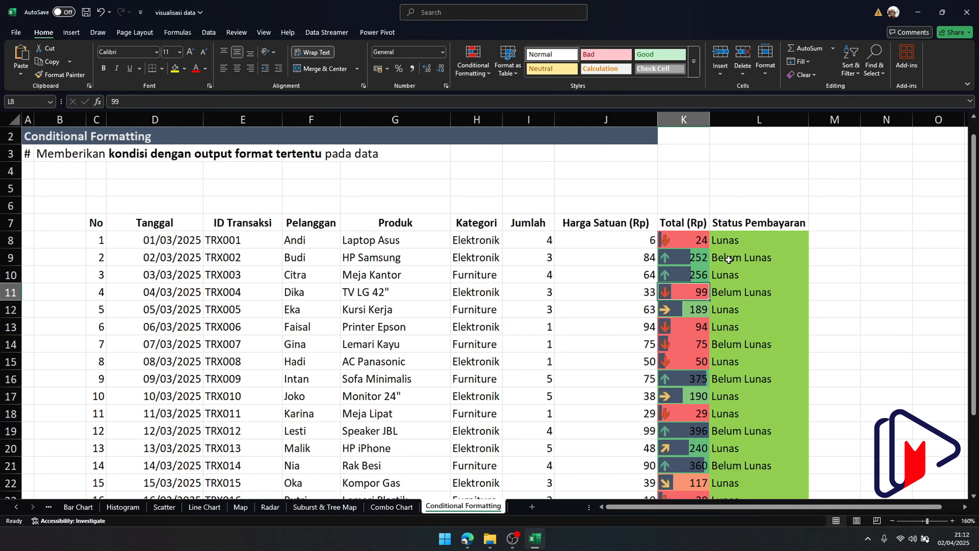
{"action": "left_click", "coordinate": [756, 259]}
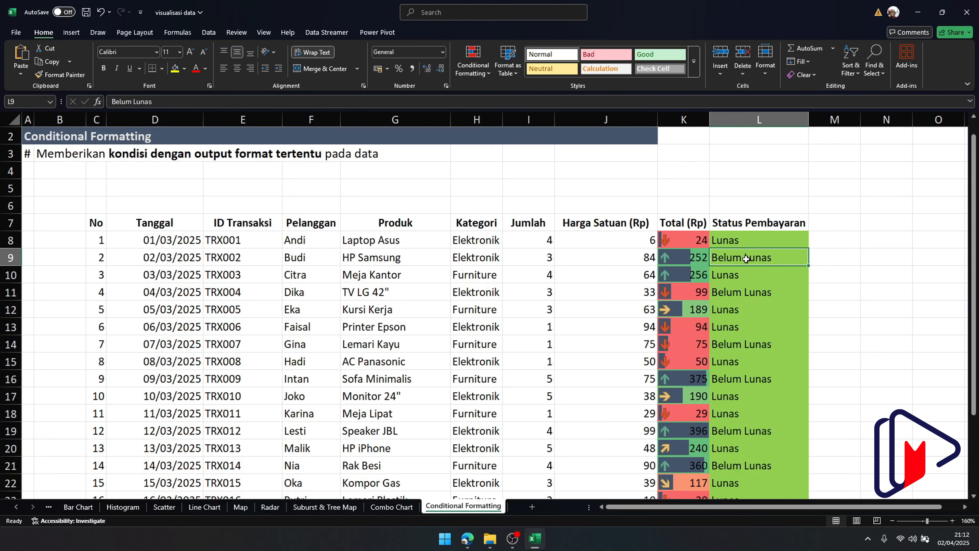
{"action": "left_click", "coordinate": [725, 240]}
{"action": "left_click", "coordinate": [770, 259]}
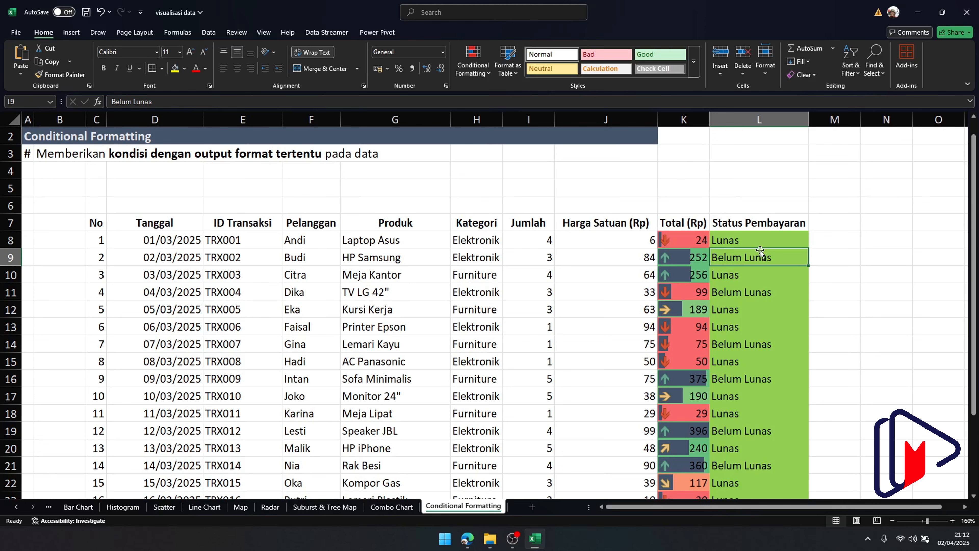
From cell L8, change the Status Pembayaran rule's condition to Specific Text not containing Belum Lunas and apply it.
{"action": "left_click", "coordinate": [747, 240]}
{"action": "left_click", "coordinate": [467, 68]}
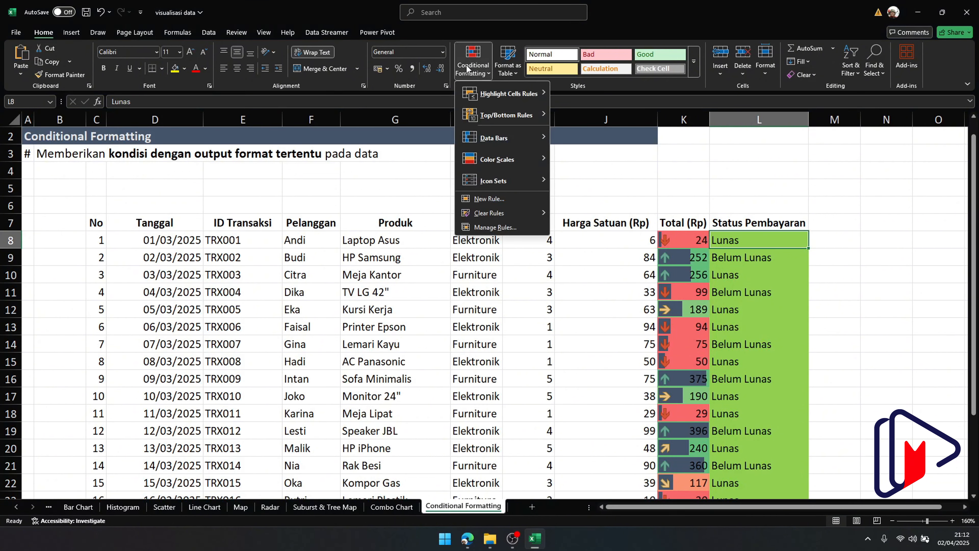
{"action": "left_click", "coordinate": [495, 227]}
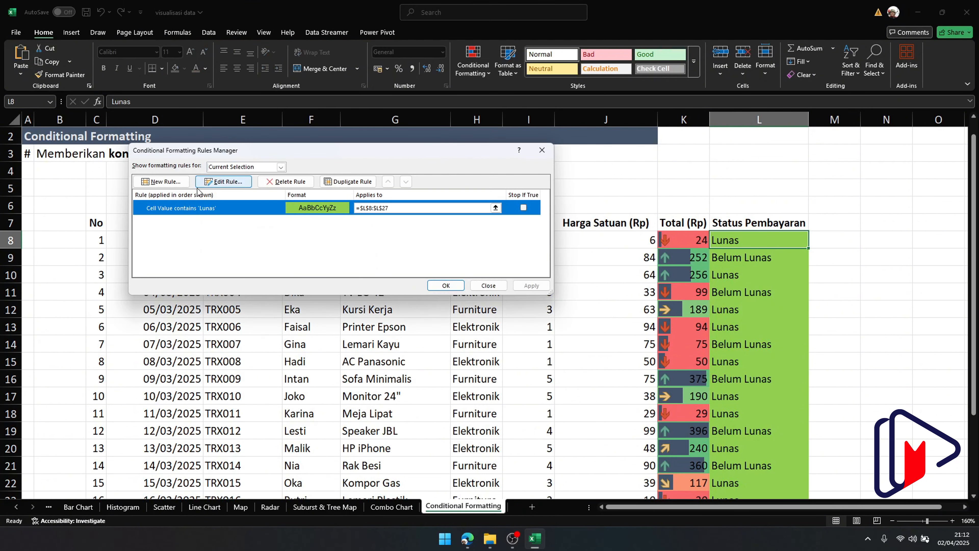
{"action": "left_click", "coordinate": [228, 182]}
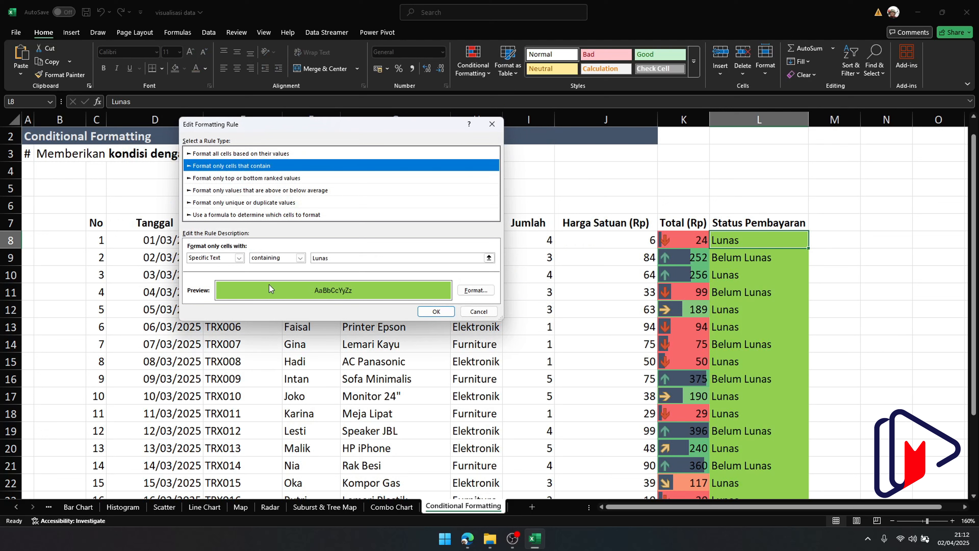
{"action": "left_click", "coordinate": [274, 257]}
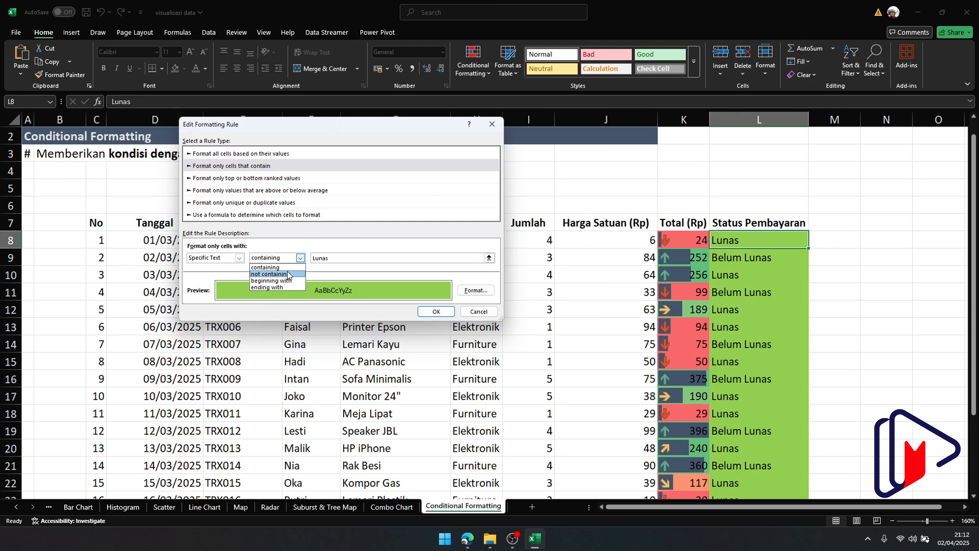
{"action": "left_click", "coordinate": [289, 274]}
{"action": "left_click", "coordinate": [317, 257]}
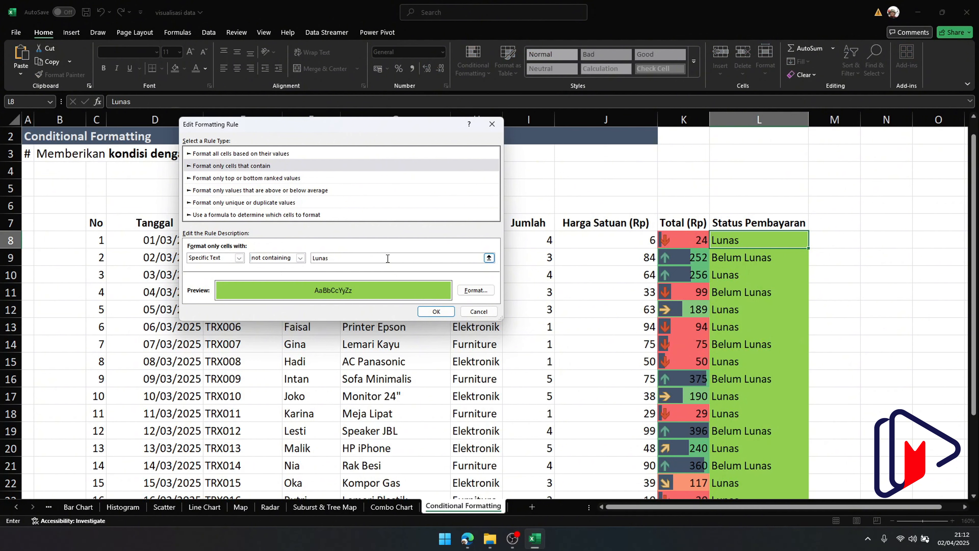
{"action": "type", "text": "Belum"}
{"action": "left_click", "coordinate": [434, 311]}
{"action": "left_click", "coordinate": [522, 286]}
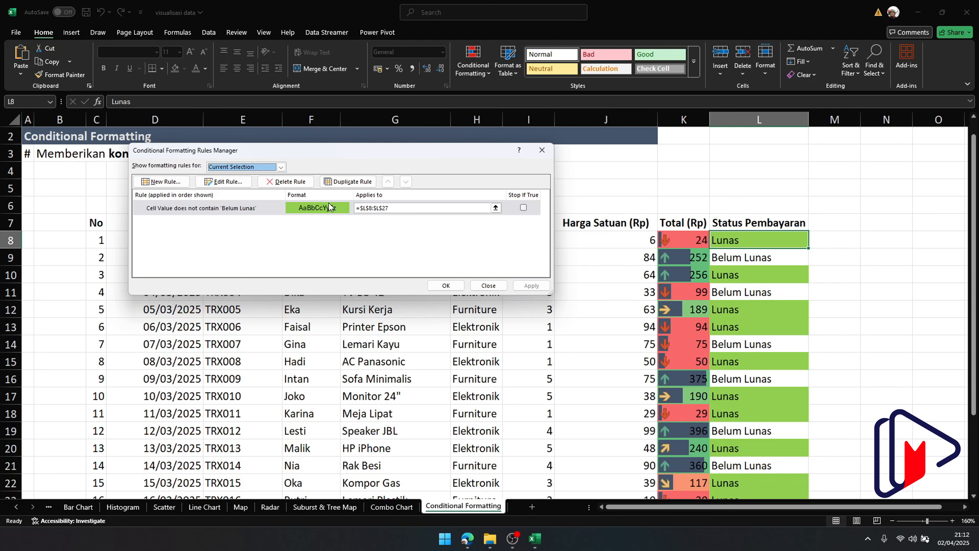
Reopen the Status Pembayaran rule for editing, examine its text comparison options and cancel without changes.
{"action": "left_click", "coordinate": [266, 212]}
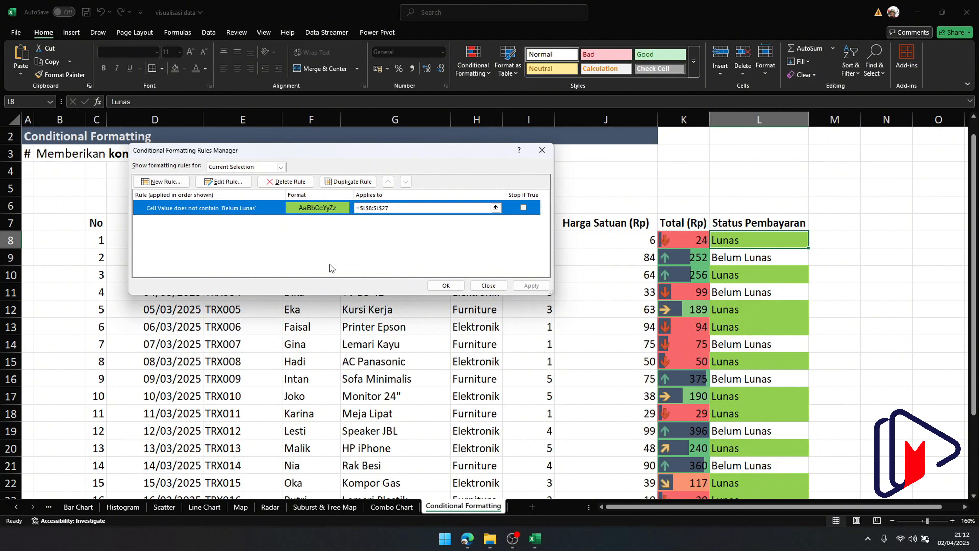
{"action": "left_click", "coordinate": [225, 181]}
{"action": "left_click", "coordinate": [283, 258]}
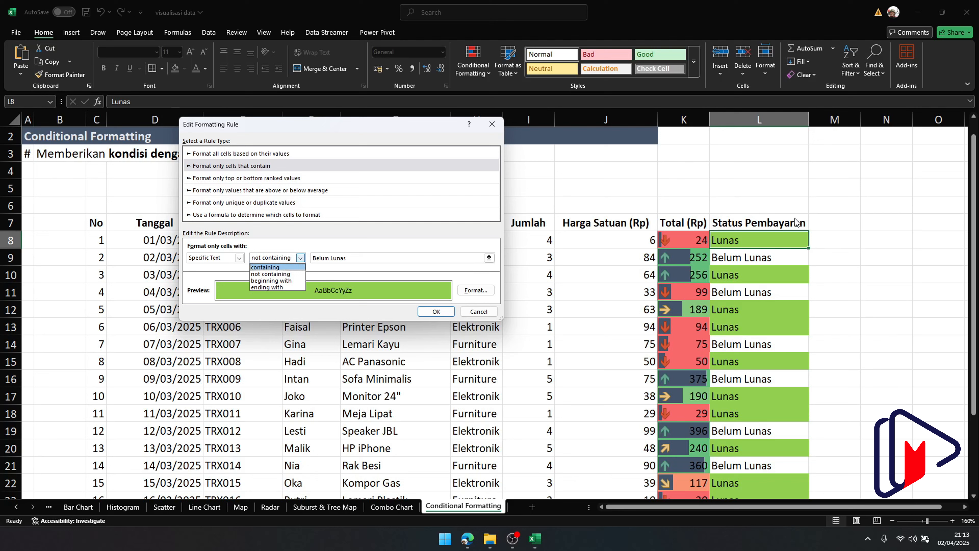
{"action": "left_click", "coordinate": [477, 315]}
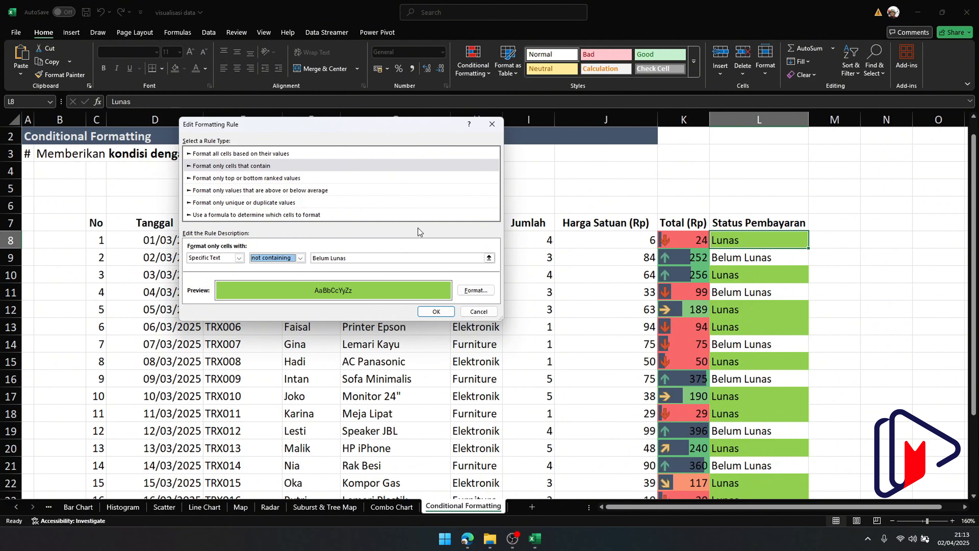
{"action": "left_click", "coordinate": [475, 316]}
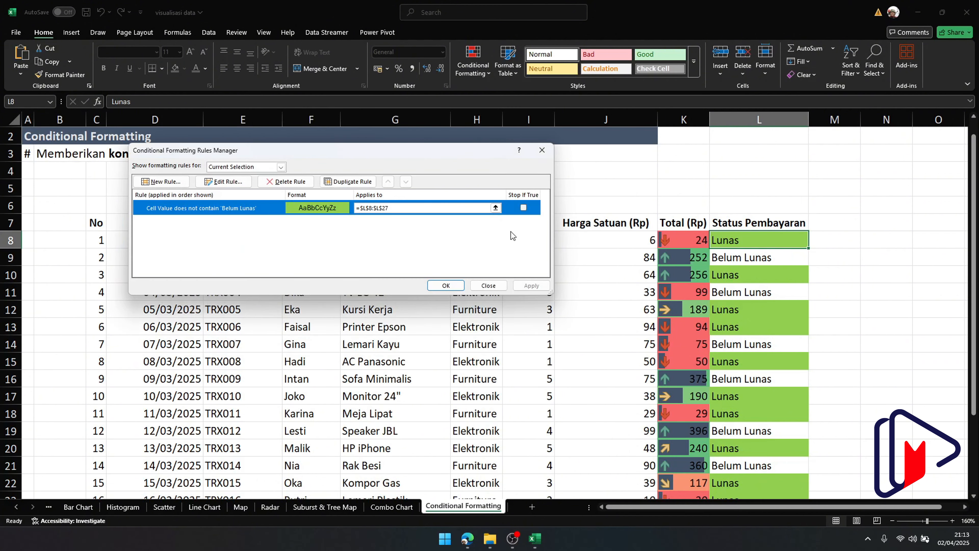
Try a new top ranked values rule with ranks 1 and 3 and the percentage-of-range option, cancel it and close the Rules Manager.
{"action": "left_click", "coordinate": [166, 182]}
{"action": "left_click", "coordinate": [227, 168]}
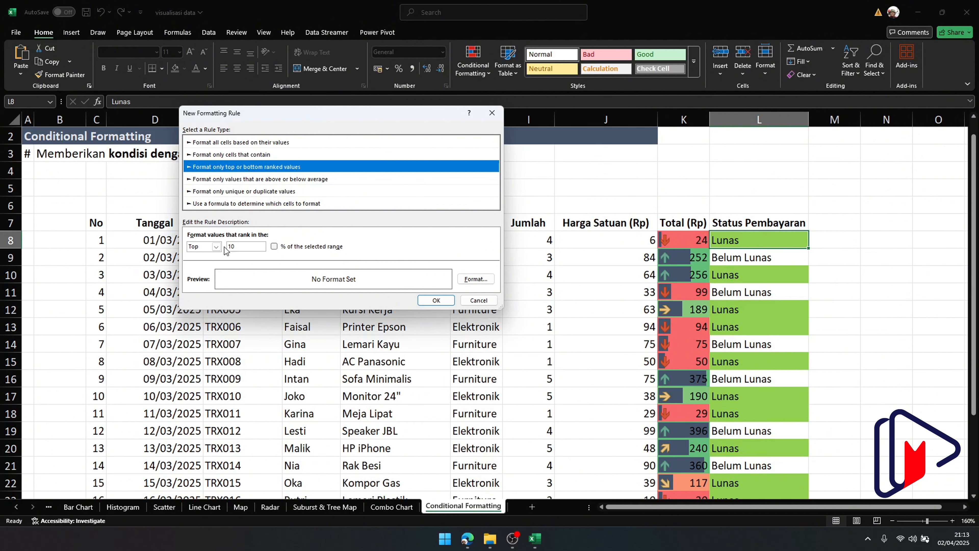
{"action": "left_click", "coordinate": [274, 246]}
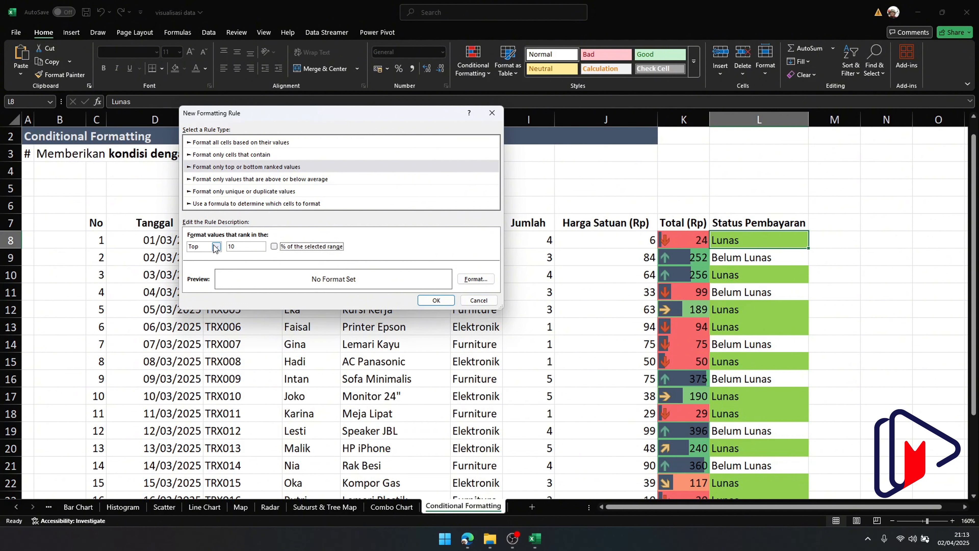
{"action": "double_click", "coordinate": [237, 247]}
{"action": "type", "text": "1"}
{"action": "left_click", "coordinate": [274, 246]}
{"action": "left_click", "coordinate": [274, 247]}
{"action": "left_click", "coordinate": [237, 243]}
{"action": "left_click_drag", "start_coordinate": [237, 244], "coordinate": [174, 249]}
{"action": "type", "text": "3"}
{"action": "left_click", "coordinate": [472, 303]}
{"action": "left_click", "coordinate": [489, 288]}
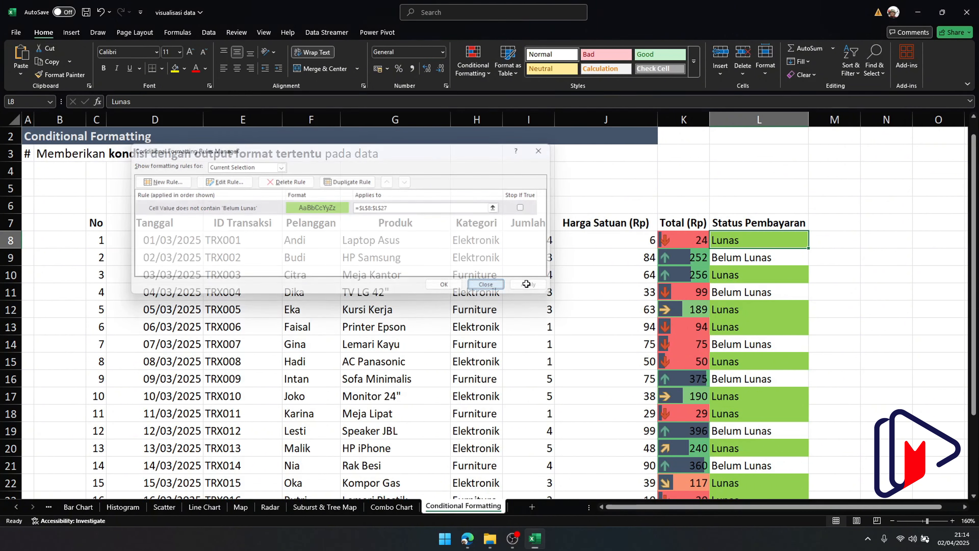
Examine the values in the Jumlah column's first rows and across the transaction table.
{"action": "left_click", "coordinate": [534, 269]}
{"action": "scroll", "coordinate": [534, 270], "scroll_direction": "down", "scroll_amount": 6}
{"action": "scroll", "coordinate": [534, 272], "scroll_direction": "up", "scroll_amount": 5}
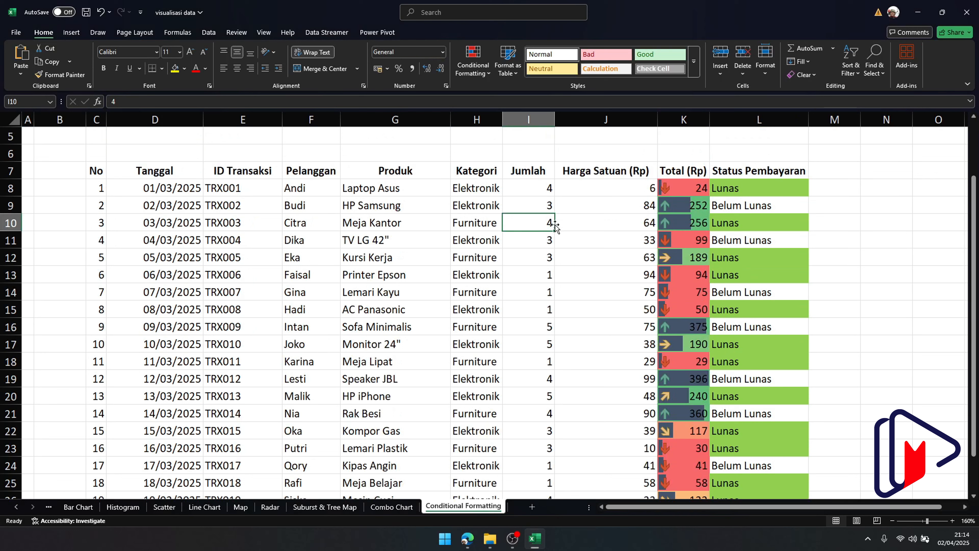
{"action": "double_click", "coordinate": [533, 192]}
{"action": "left_click", "coordinate": [526, 222]}
{"action": "left_click", "coordinate": [532, 192]}
{"action": "double_click", "coordinate": [528, 205]}
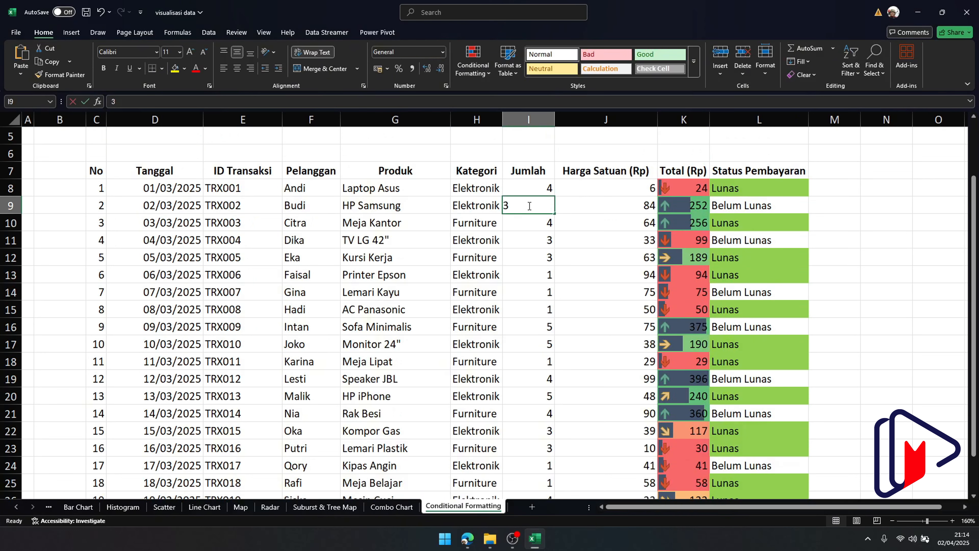
{"action": "left_click", "coordinate": [530, 234]}
{"action": "left_click", "coordinate": [535, 222]}
{"action": "scroll", "coordinate": [538, 222], "scroll_direction": "down", "scroll_amount": 1}
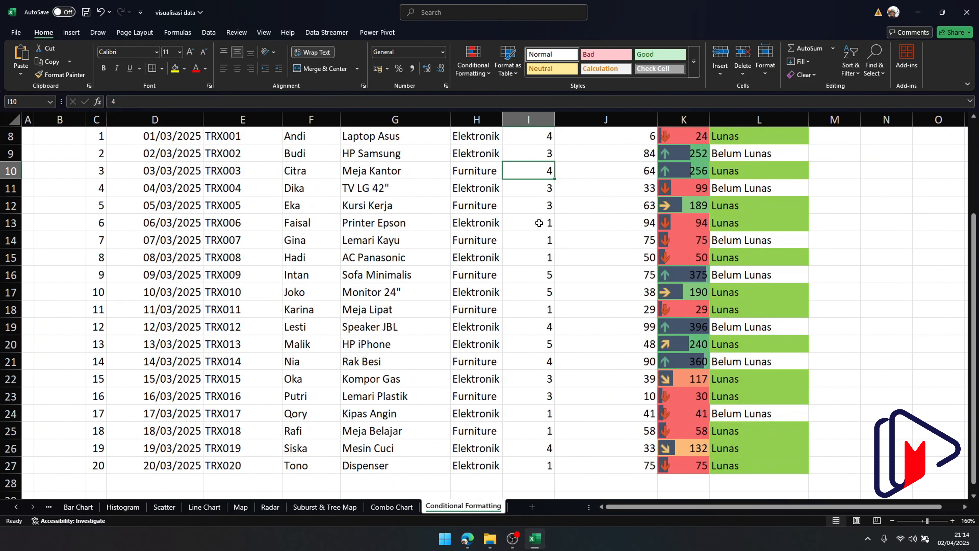
{"action": "scroll", "coordinate": [539, 223], "scroll_direction": "up", "scroll_amount": 3}
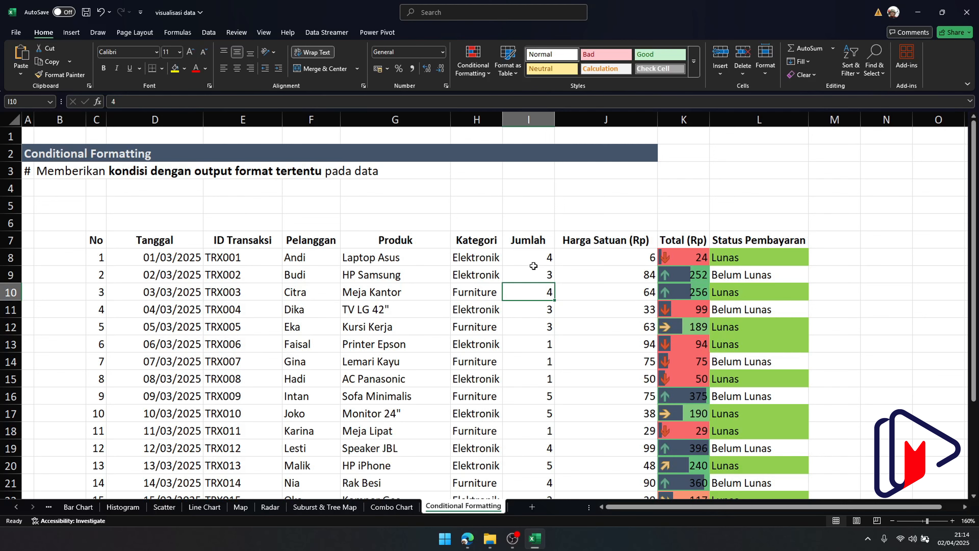
From cell I14 in the Jumlah column, set up a new top ranked values rule with rank 3.
{"action": "scroll", "coordinate": [530, 276], "scroll_direction": "down", "scroll_amount": 1}
{"action": "scroll", "coordinate": [530, 276], "scroll_direction": "down", "scroll_amount": 4}
{"action": "scroll", "coordinate": [528, 276], "scroll_direction": "up", "scroll_amount": 3}
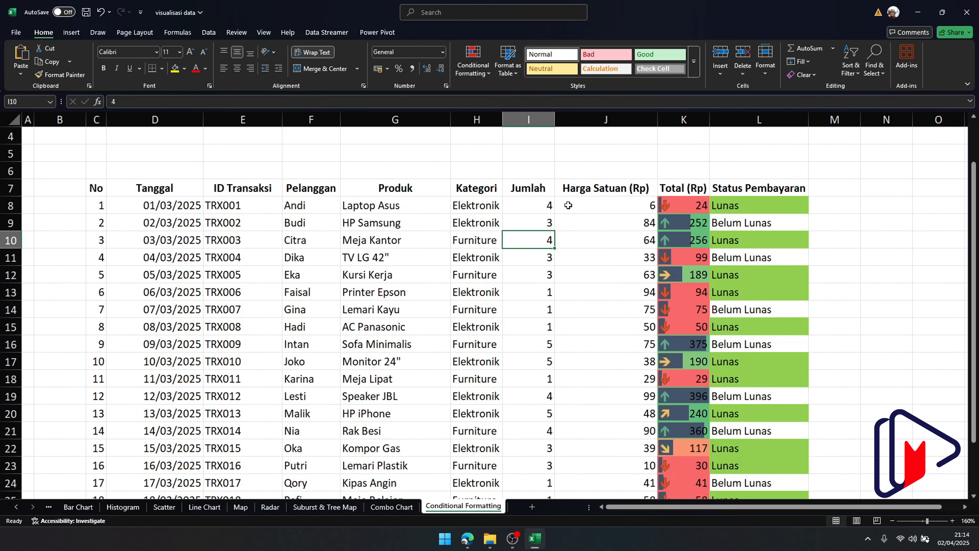
{"action": "left_click_drag", "start_coordinate": [546, 206], "coordinate": [547, 395]}
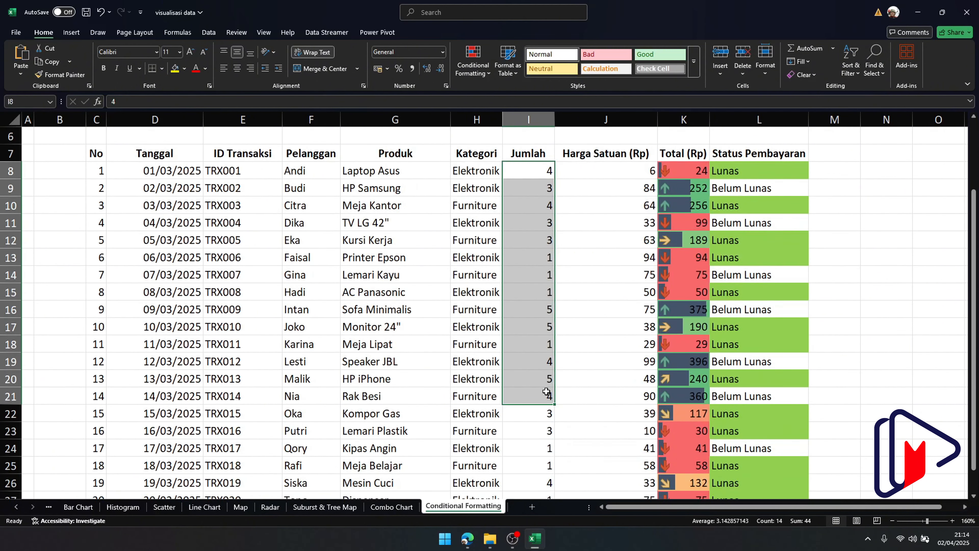
{"action": "left_click", "coordinate": [549, 282]}
{"action": "left_click", "coordinate": [473, 61]}
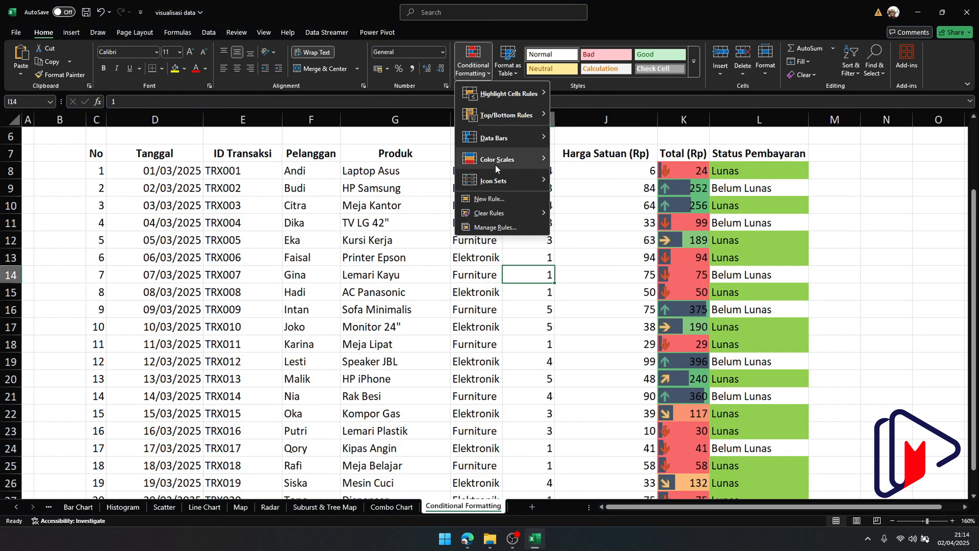
{"action": "left_click", "coordinate": [501, 228]}
{"action": "left_click", "coordinate": [169, 178]}
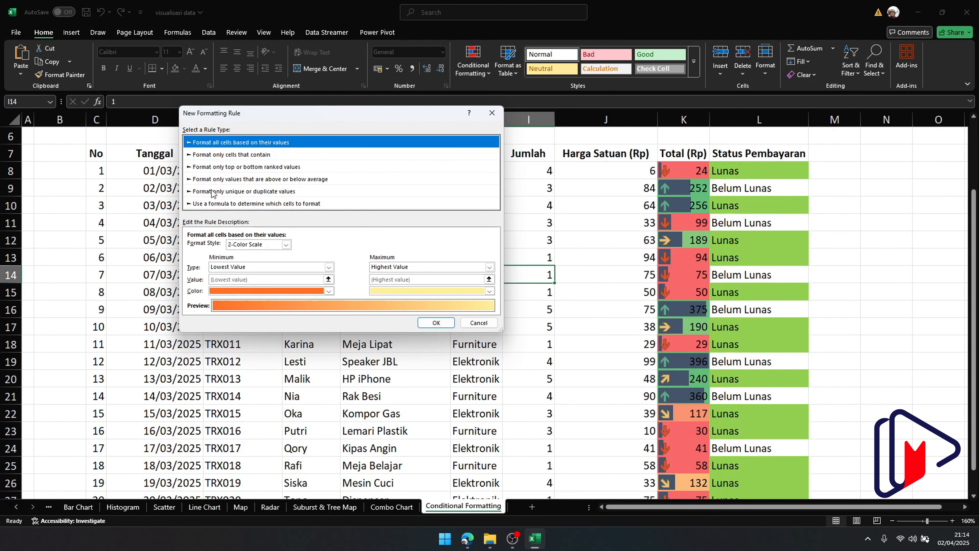
{"action": "left_click", "coordinate": [219, 169]}
{"action": "left_click", "coordinate": [216, 246]}
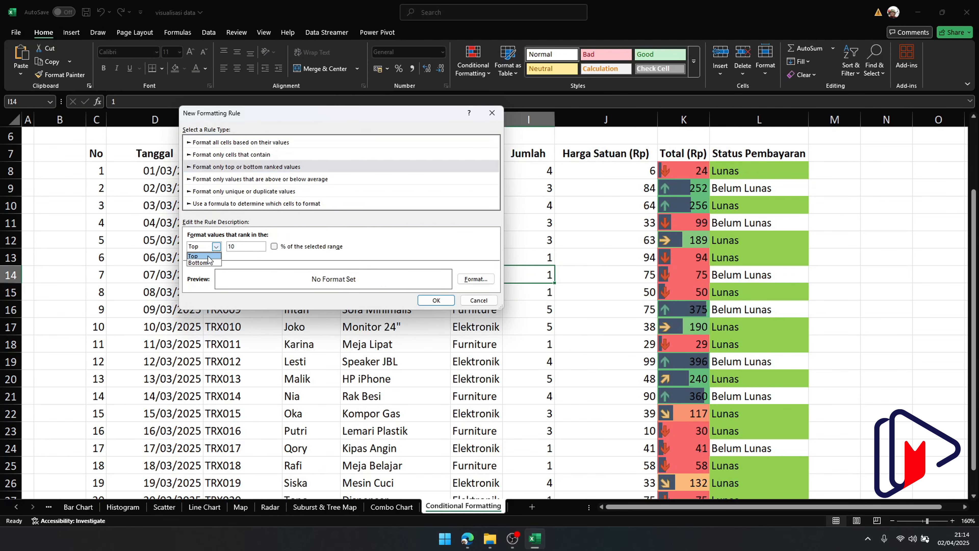
{"action": "left_click", "coordinate": [207, 257]}
{"action": "key", "text": "Tab"}
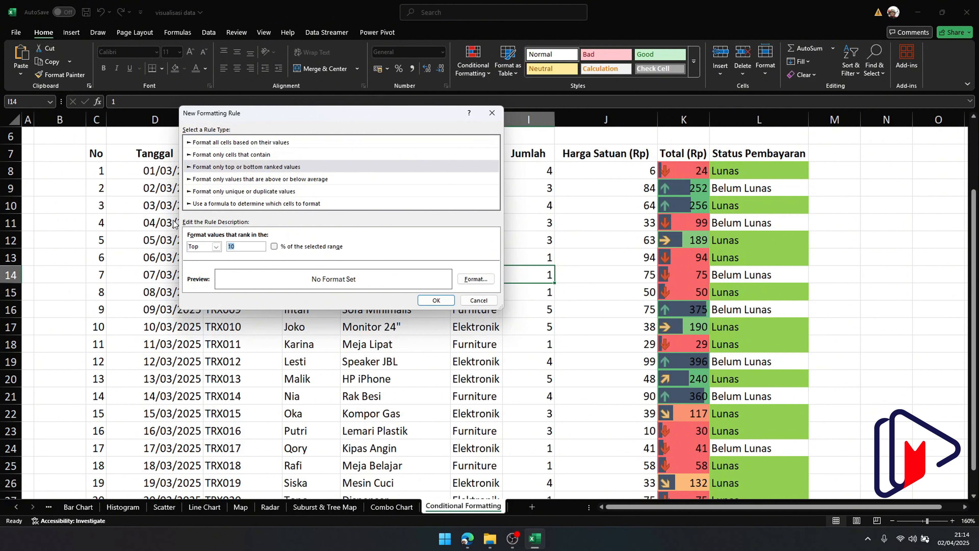
Give the Top 3 rule a blue fill and create it.
{"action": "left_click", "coordinate": [475, 279]}
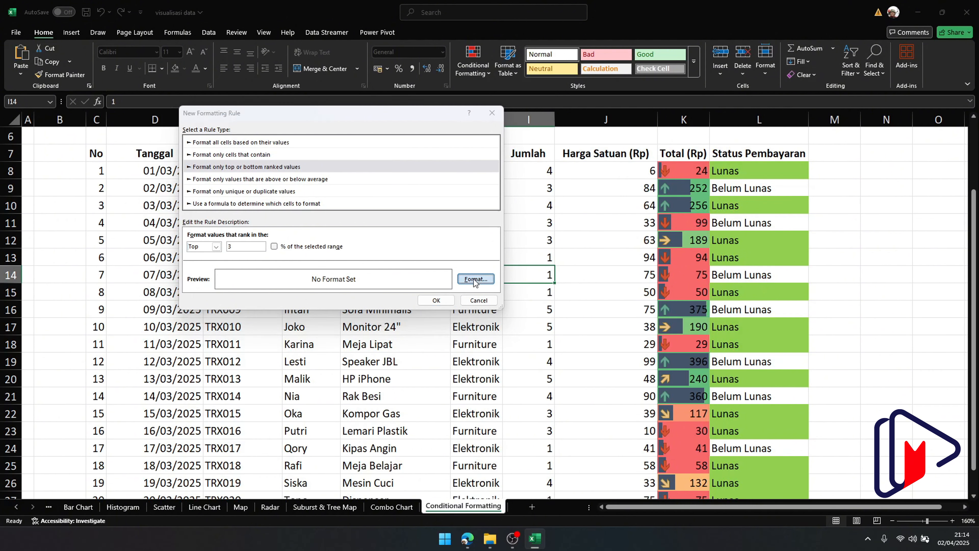
{"action": "left_click", "coordinate": [297, 132]}
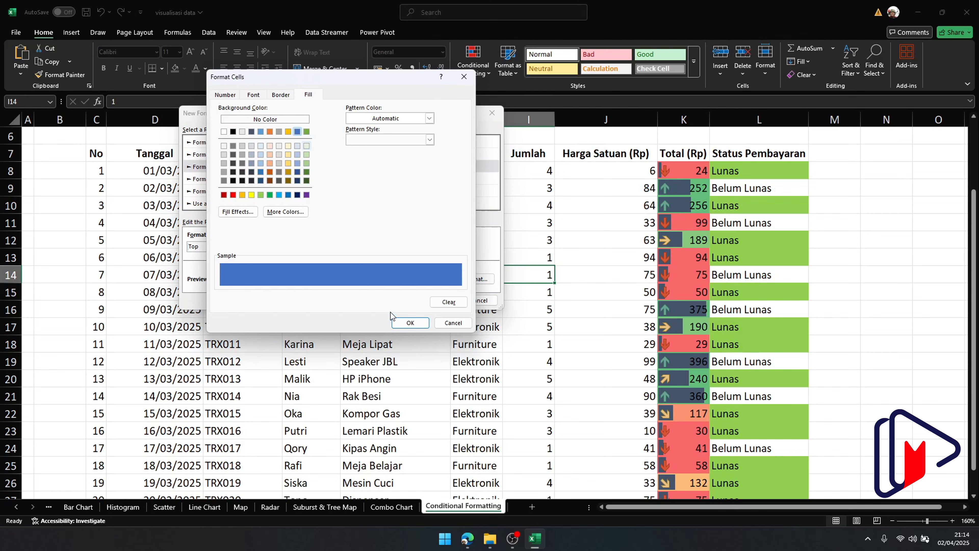
{"action": "left_click", "coordinate": [411, 323]}
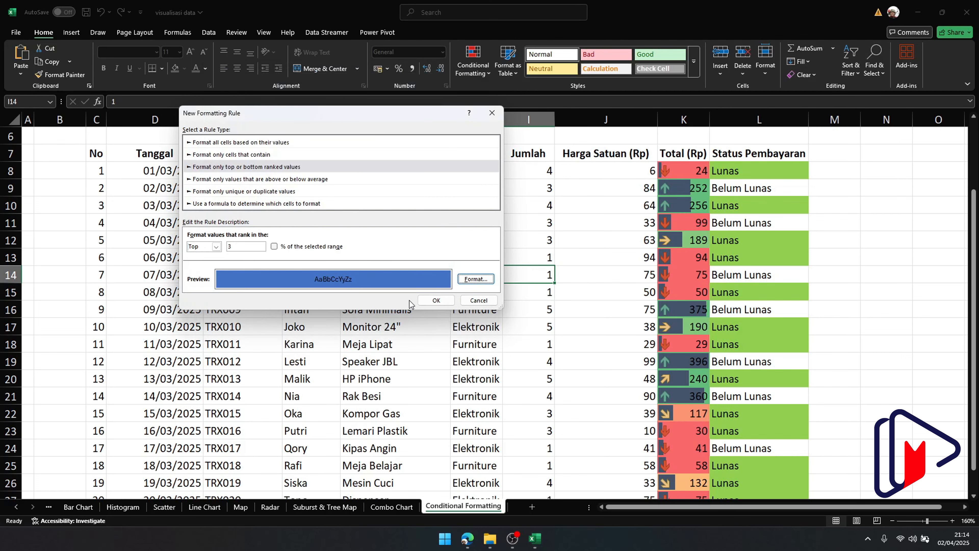
{"action": "left_click", "coordinate": [436, 300]}
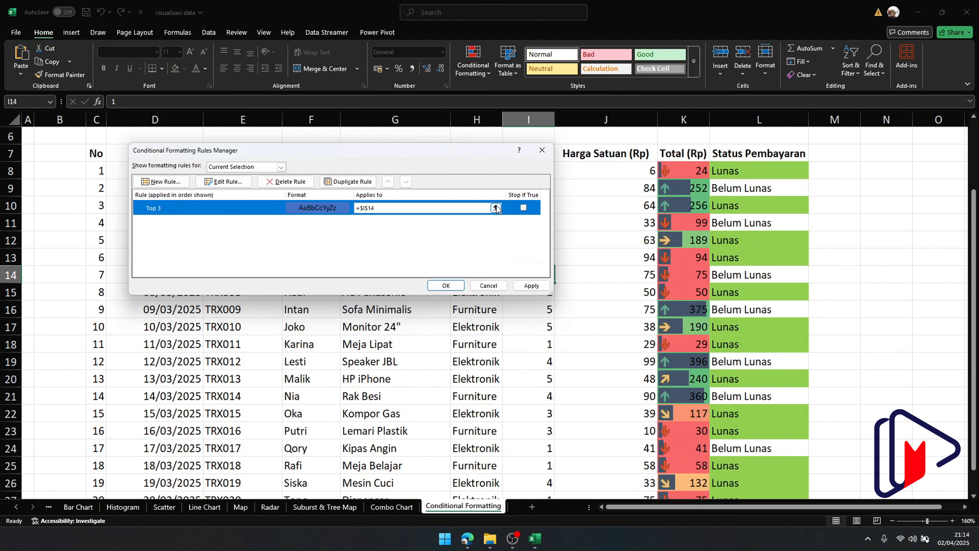
Extend the Top 3 rule to the Jumlah range I8:I27, apply it and close the Rules Manager.
{"action": "left_click", "coordinate": [496, 208]}
{"action": "left_click_drag", "start_coordinate": [493, 151], "coordinate": [418, 153]}
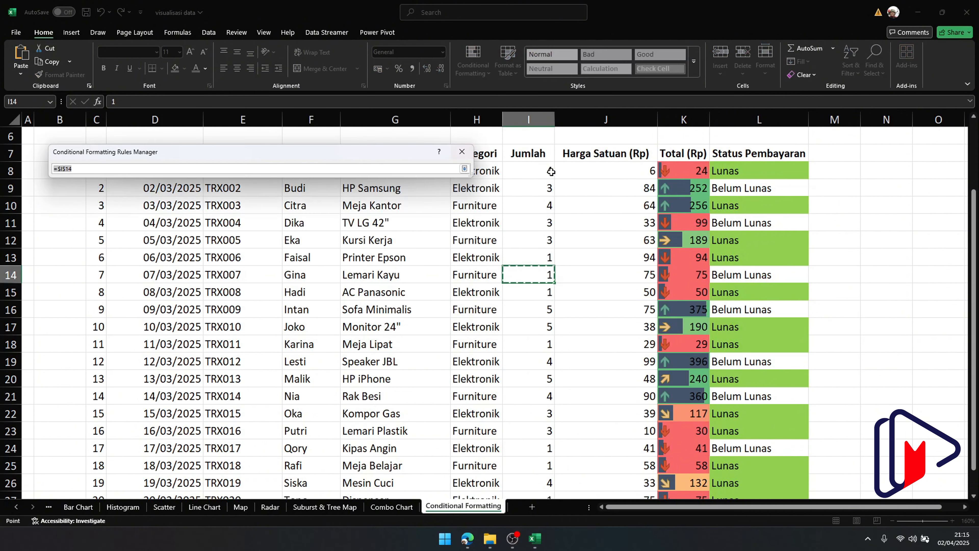
{"action": "left_click_drag", "start_coordinate": [551, 172], "coordinate": [532, 449]}
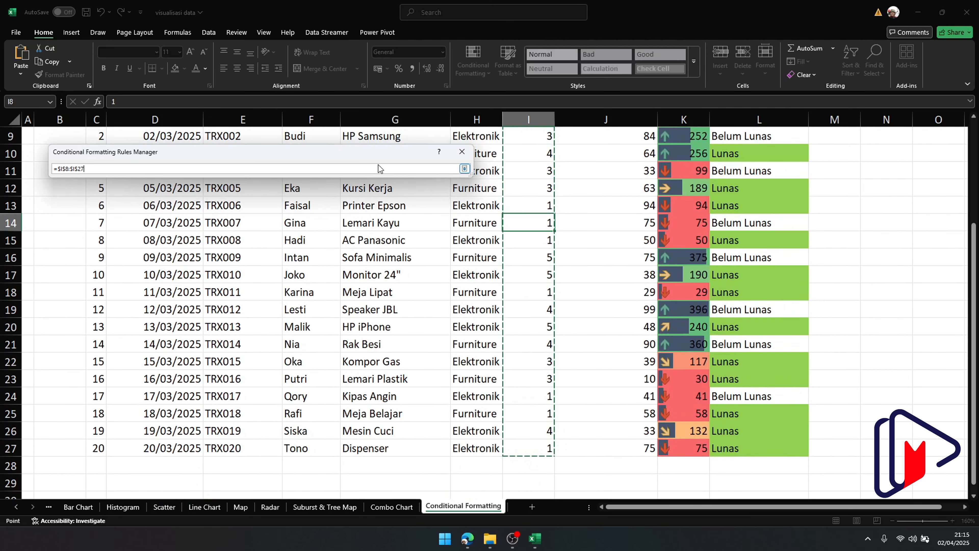
{"action": "key", "text": "Return"}
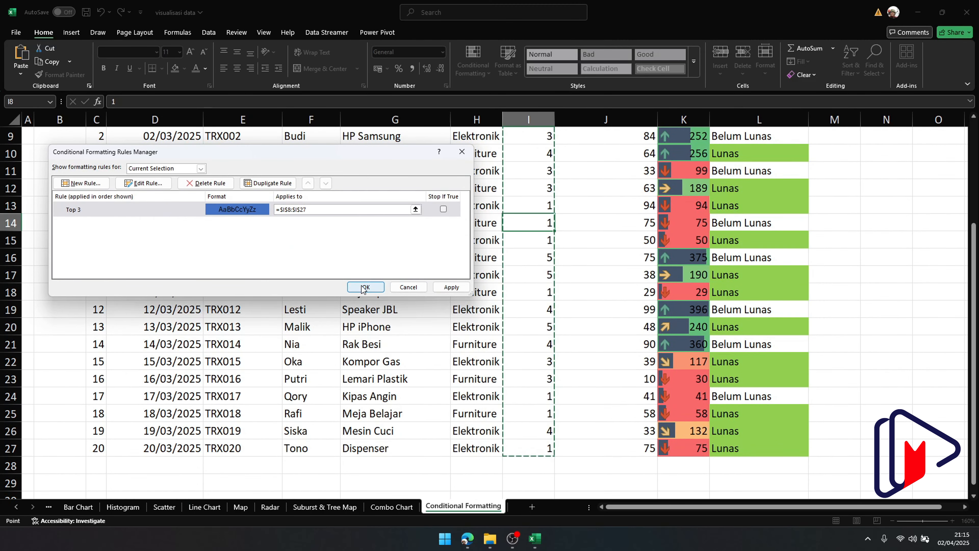
{"action": "left_click", "coordinate": [451, 287]}
{"action": "left_click", "coordinate": [405, 287]}
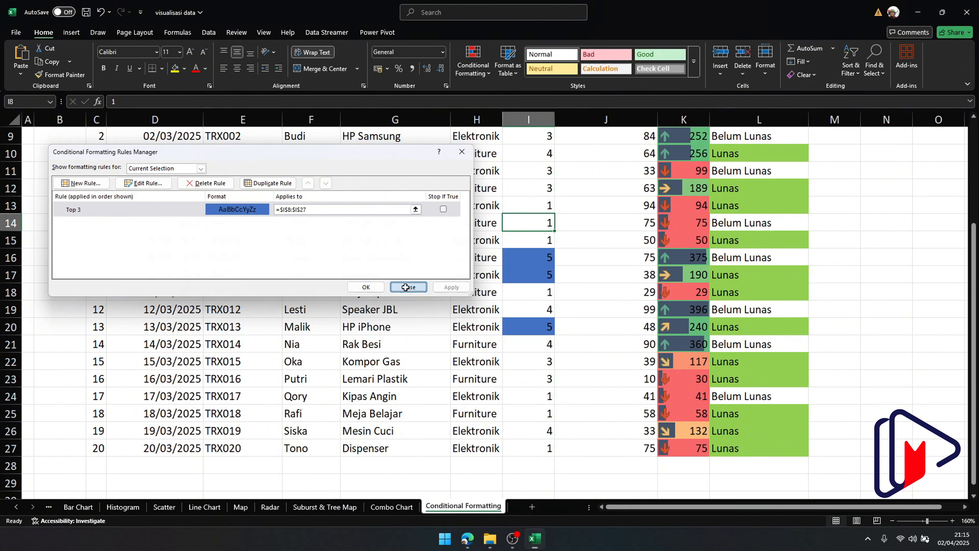
Set the Jumlah values in I10, I14 and I22 to 5.
{"action": "scroll", "coordinate": [507, 293], "scroll_direction": "up", "scroll_amount": 3}
{"action": "scroll", "coordinate": [516, 297], "scroll_direction": "down", "scroll_amount": 2}
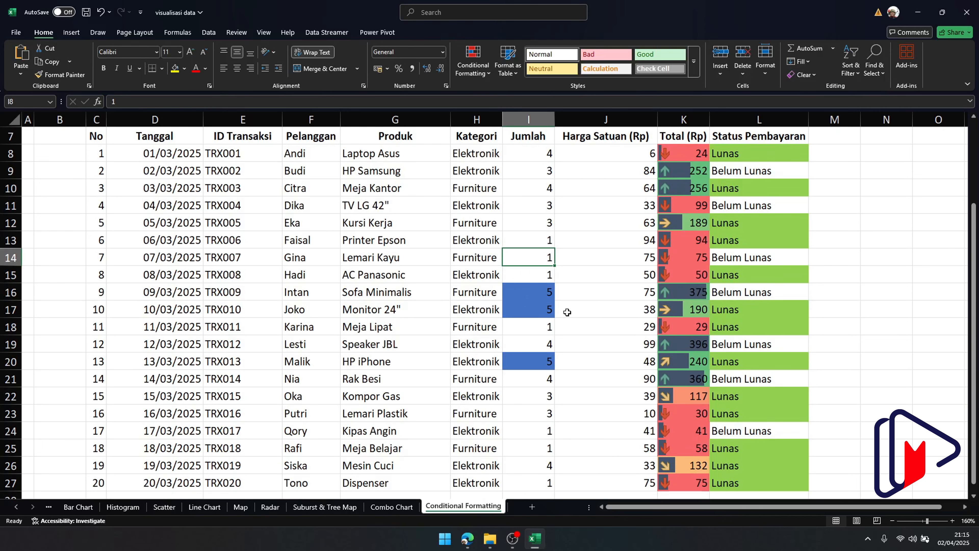
{"action": "left_click", "coordinate": [534, 192]}
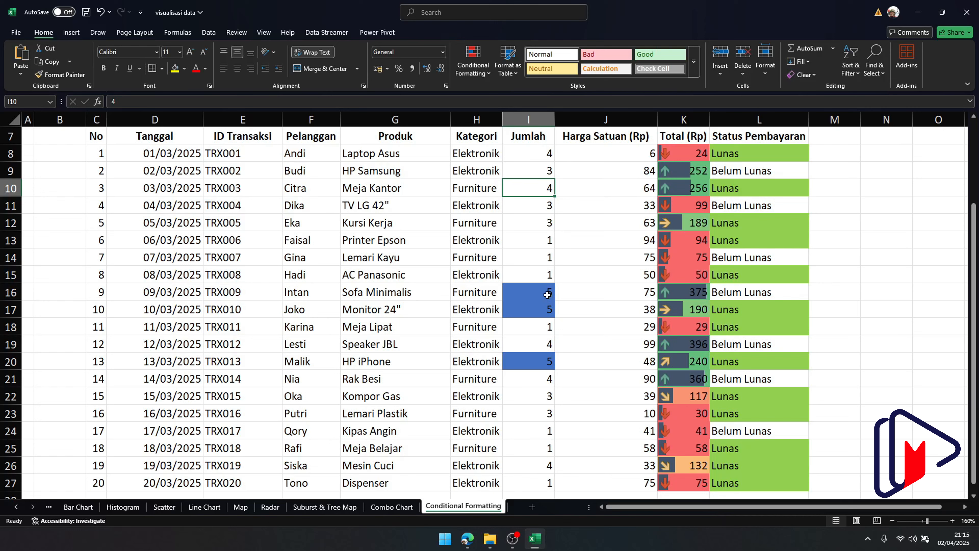
{"action": "type", "text": "5"}
{"action": "left_click", "coordinate": [538, 251]}
{"action": "type", "text": "5"}
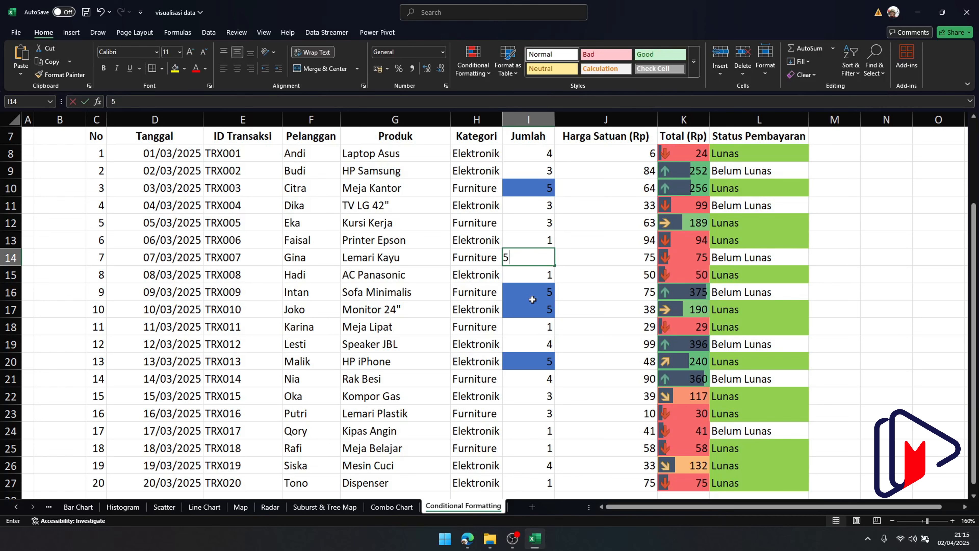
{"action": "left_click", "coordinate": [521, 399]}
{"action": "type", "text": "5"}
{"action": "left_click", "coordinate": [563, 413]}
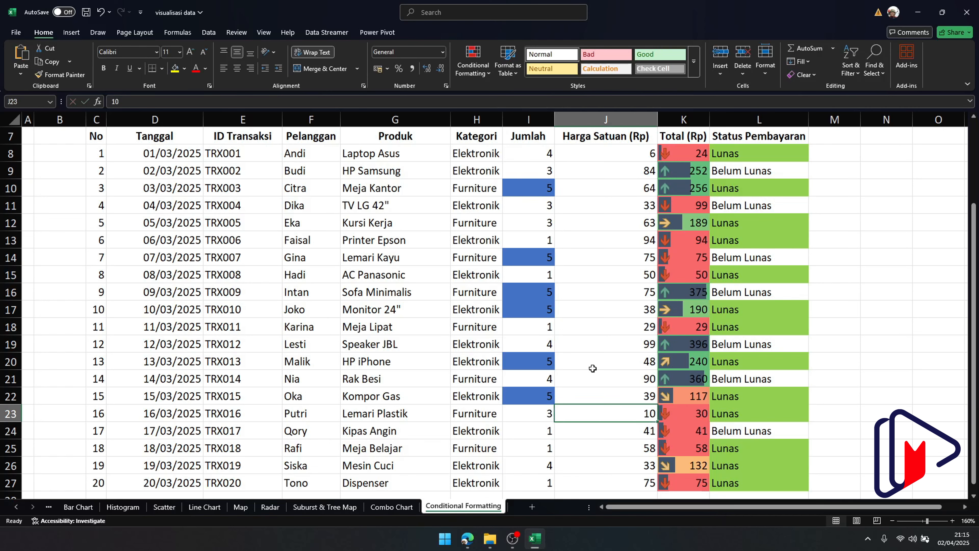
Enter the formula =I8*J8 in the first Total (Rp) cell K8 and fill it down to K27.
{"action": "left_click", "coordinate": [682, 155]}
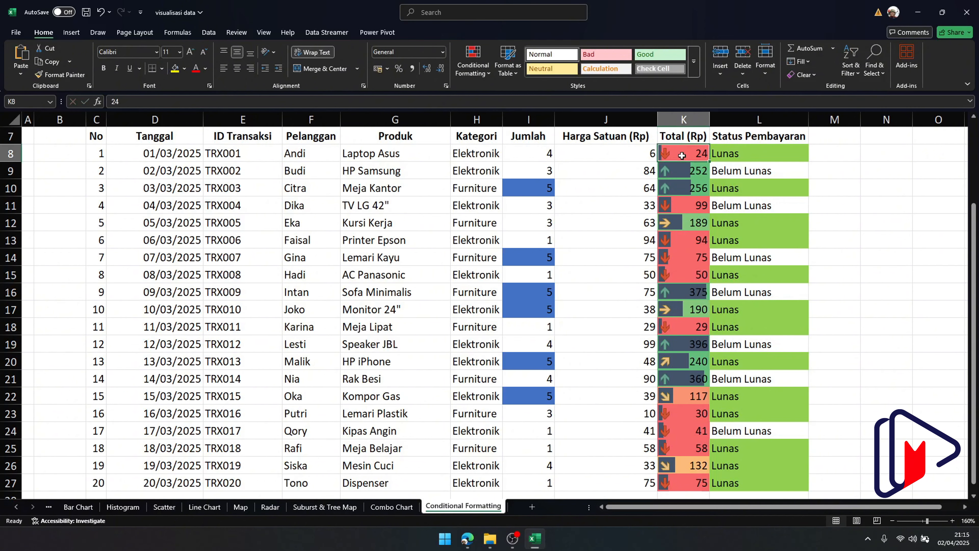
{"action": "type", "text": "="}
{"action": "key", "text": "Left"}
{"action": "key", "text": "Left"}
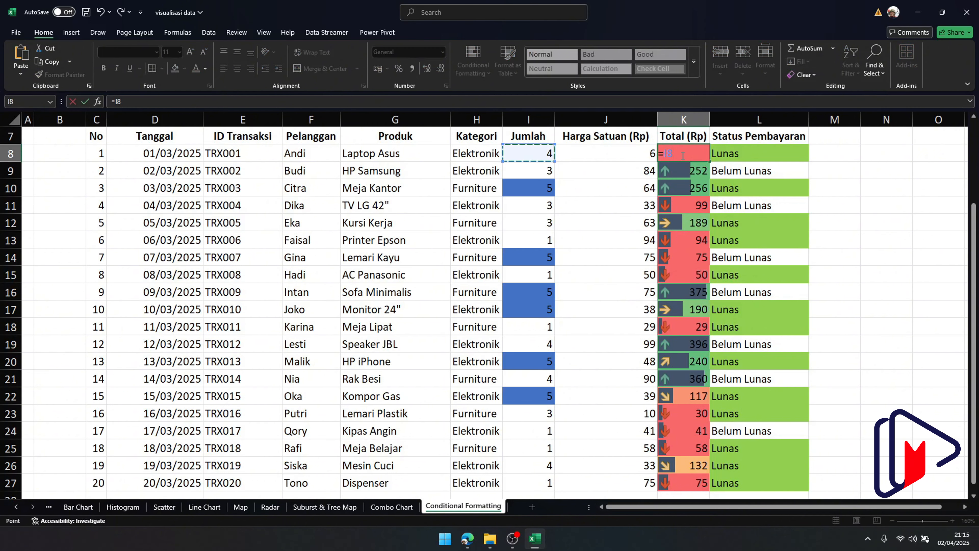
{"action": "type", "text": "*"}
{"action": "key", "text": "Left"}
{"action": "key", "text": "Return"}
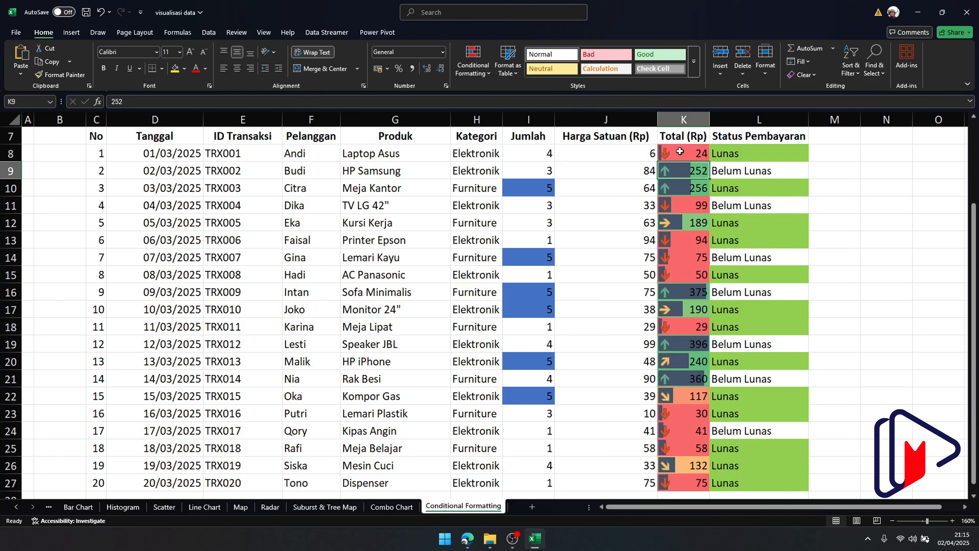
{"action": "left_click", "coordinate": [679, 151]}
{"action": "double_click", "coordinate": [709, 163]}
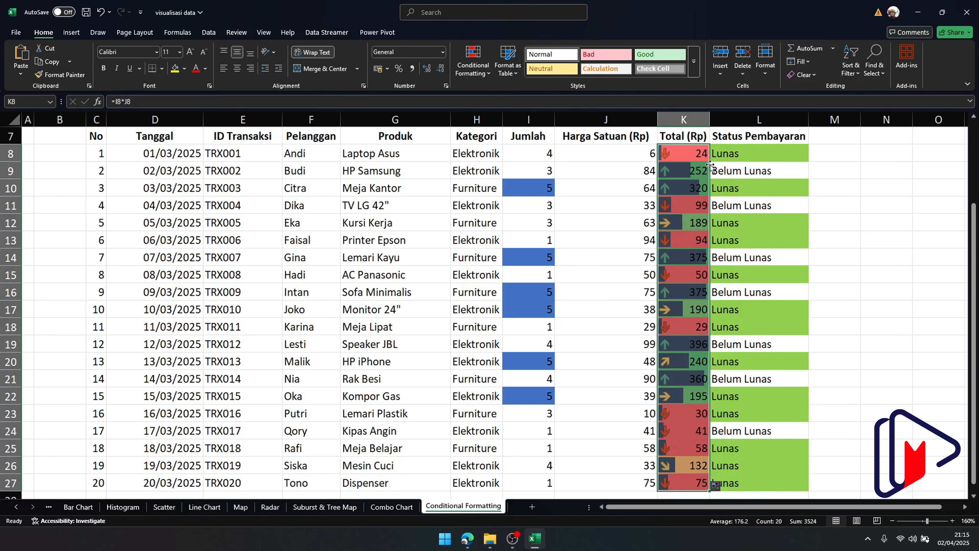
Set the Jumlah value of Kursi Kerja in I12 to 5.
{"action": "left_click", "coordinate": [534, 218]}
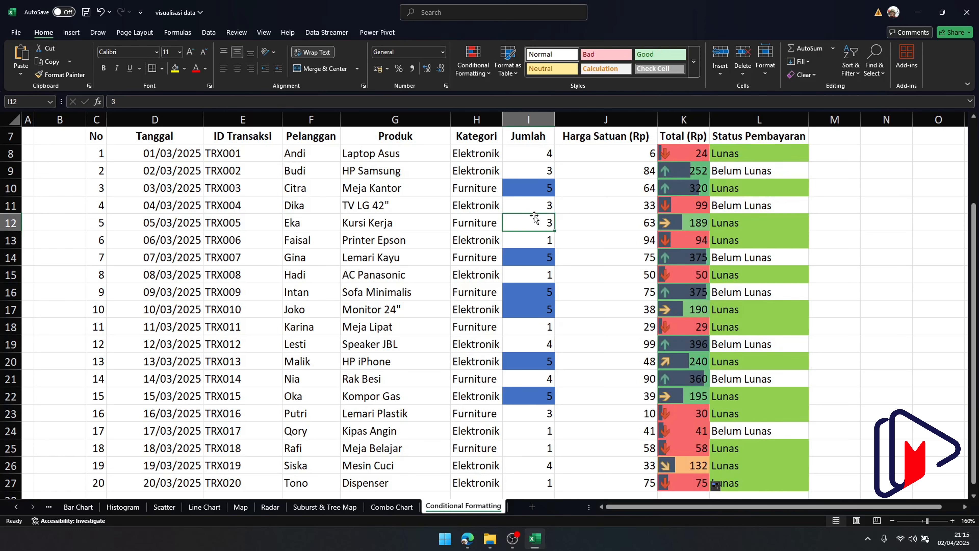
{"action": "type", "text": "5"}
{"action": "left_click", "coordinate": [601, 258]}
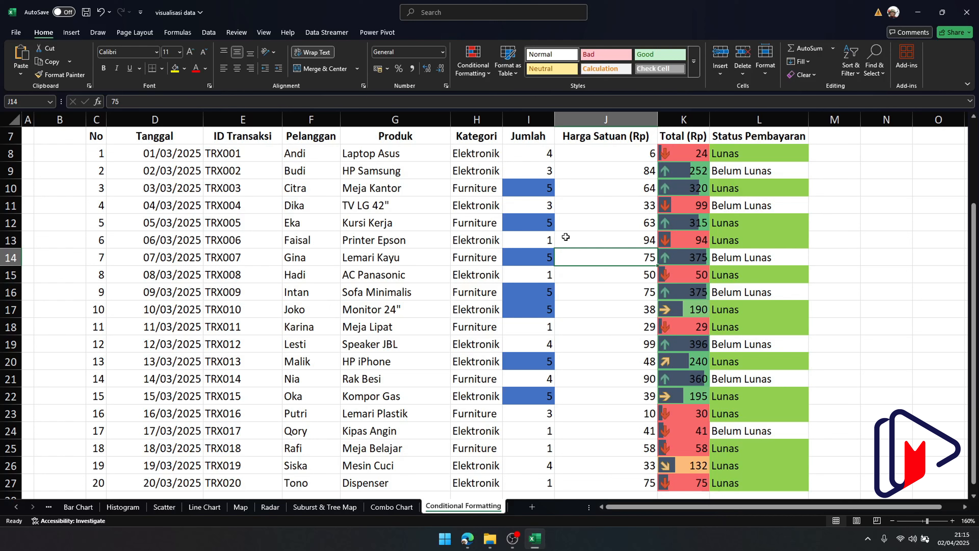
Set the Jumlah values in I10, I12, I14, I16 and I17 to 4.
{"action": "left_click", "coordinate": [546, 188]}
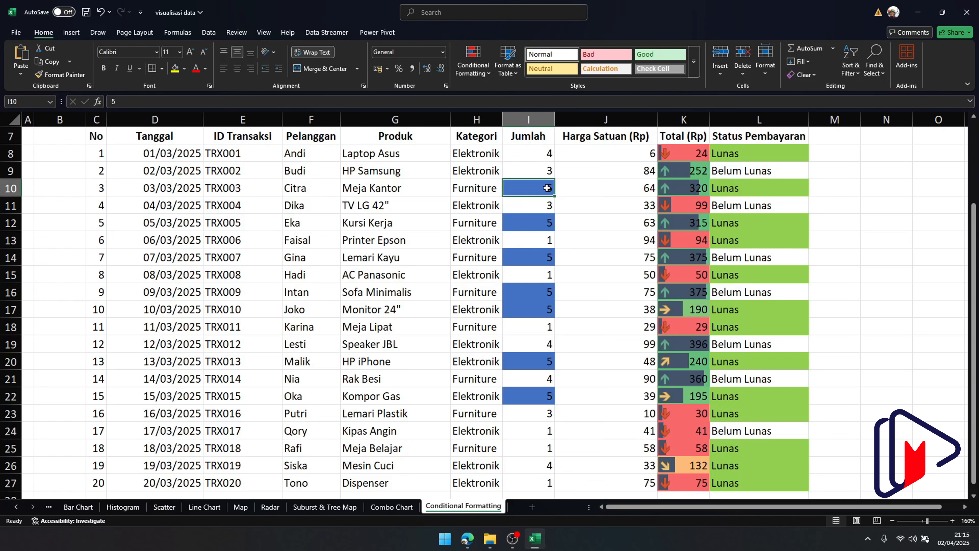
{"action": "type", "text": "4"}
{"action": "left_click", "coordinate": [540, 223]}
{"action": "type", "text": "4"}
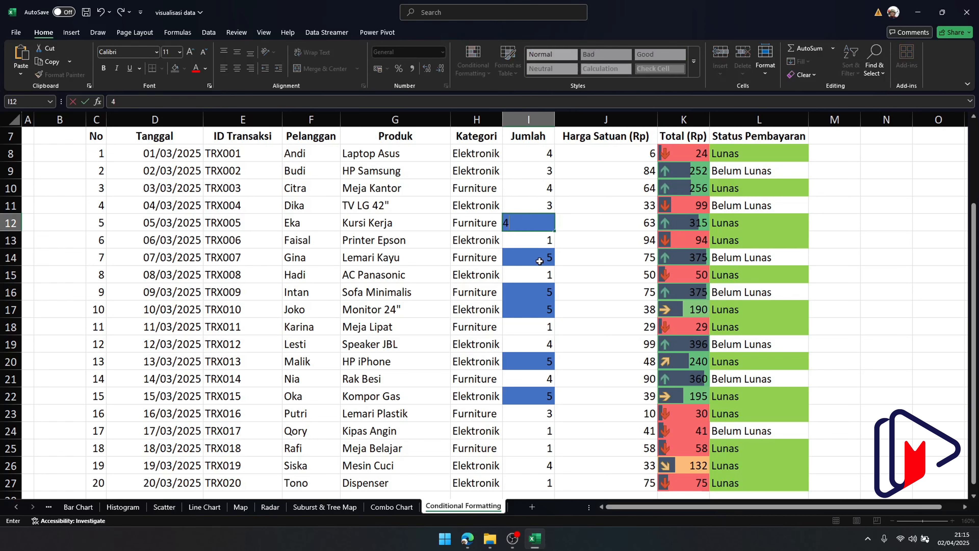
{"action": "left_click", "coordinate": [540, 257]}
{"action": "type", "text": "4"}
{"action": "left_click", "coordinate": [541, 292]}
{"action": "type", "text": "4"}
{"action": "left_click", "coordinate": [546, 309]}
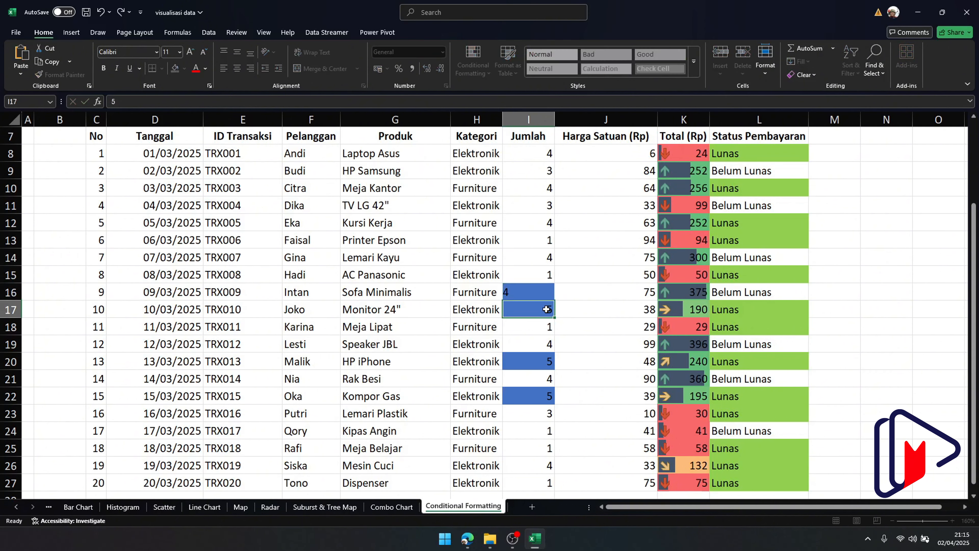
{"action": "type", "text": "4"}
{"action": "left_click", "coordinate": [543, 360]}
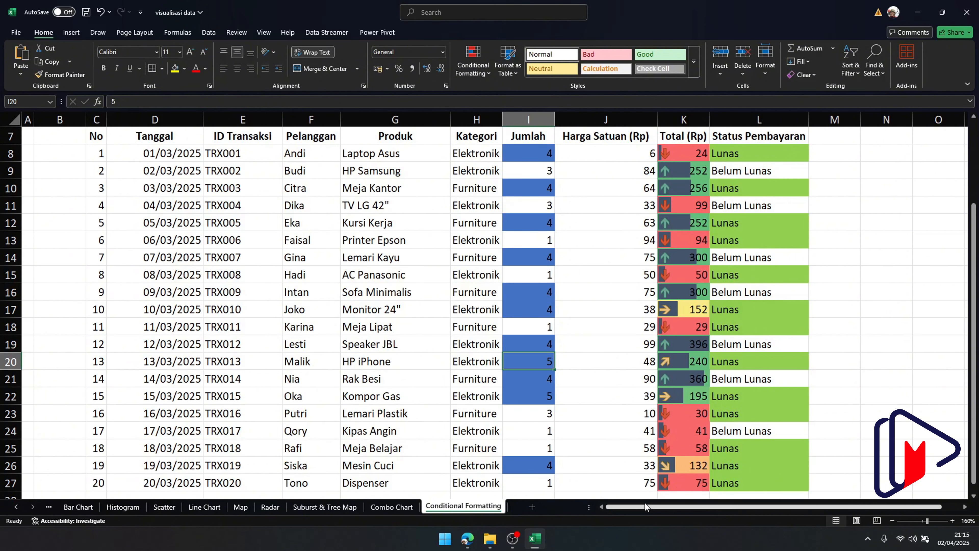
Compare the highlighted Jumlah cells I20 and I22 with I19 and I26.
{"action": "left_click_drag", "start_coordinate": [647, 507], "coordinate": [645, 508]}
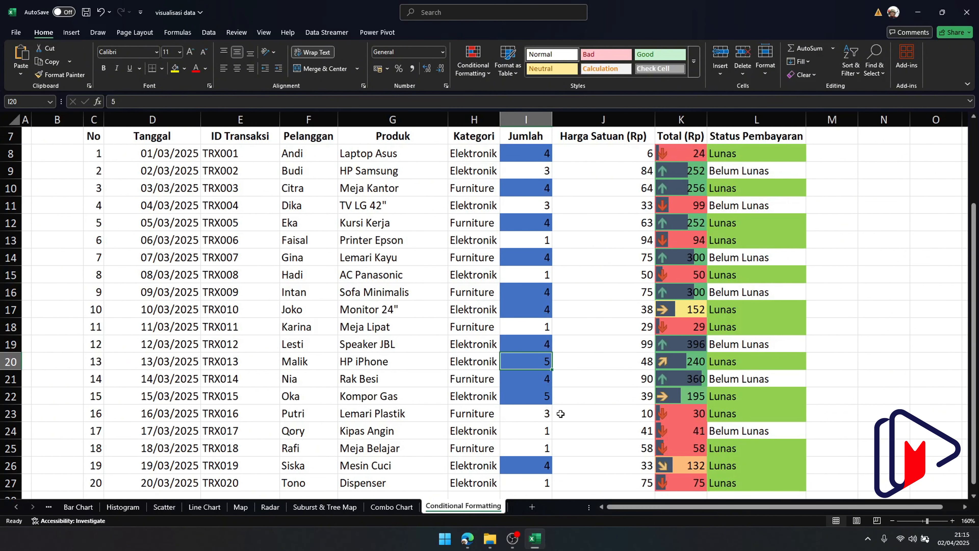
{"action": "left_click", "coordinate": [539, 395]}
{"action": "left_click", "coordinate": [543, 364], "text": "ctrl"}
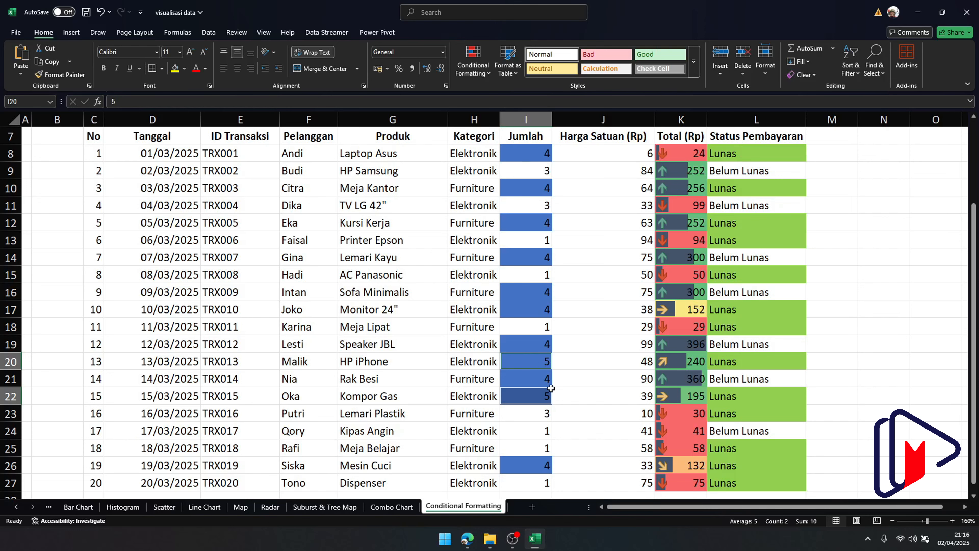
{"action": "left_click", "coordinate": [541, 344]}
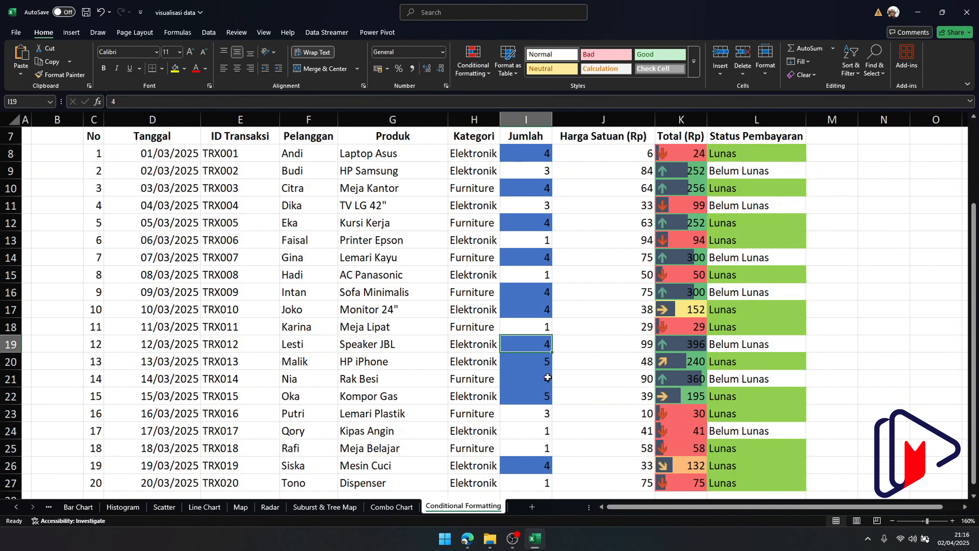
{"action": "left_click", "coordinate": [541, 464]}
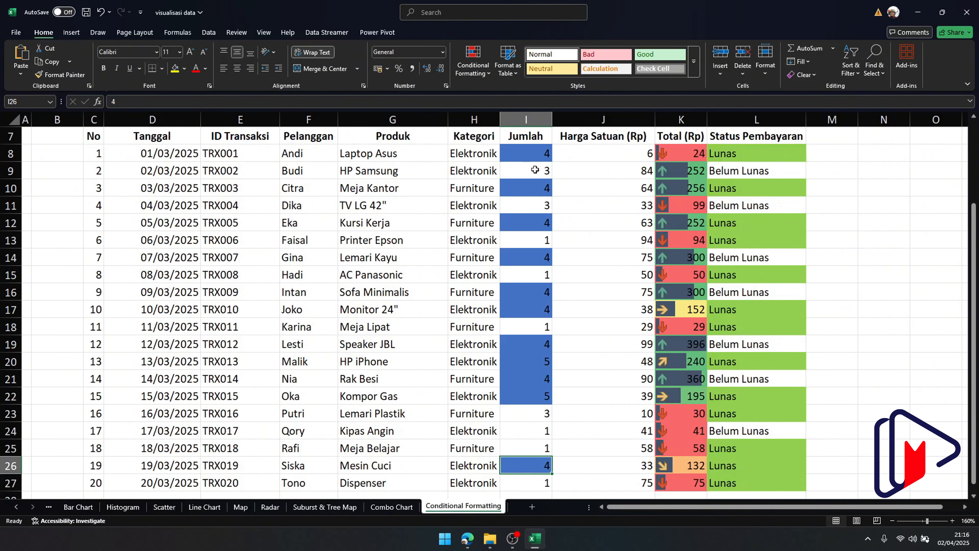
Set the Jumlah values in I8, I10, I12, I14, I16, I17, I19 and I21 to 2.
{"action": "left_click", "coordinate": [532, 156]}
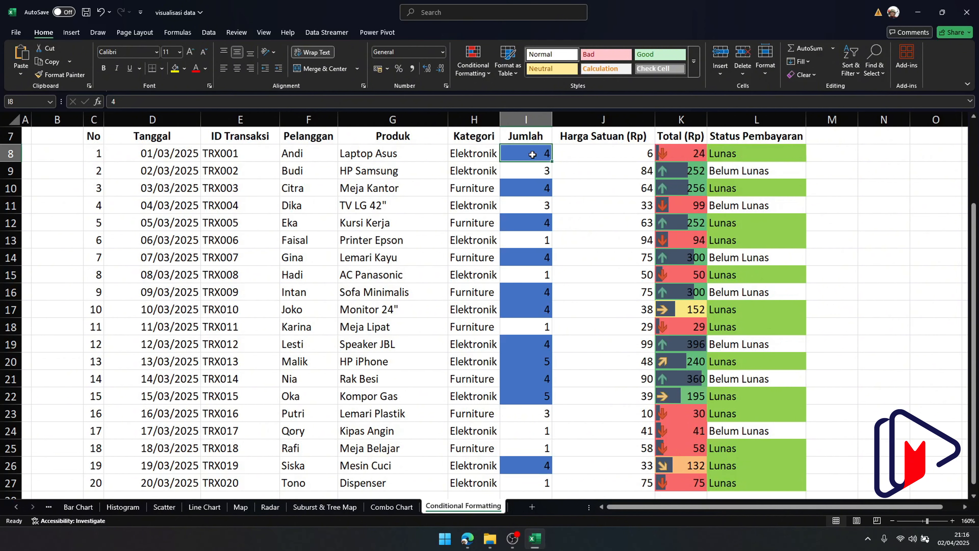
{"action": "type", "text": "2"}
{"action": "left_click", "coordinate": [527, 188]}
{"action": "type", "text": "2"}
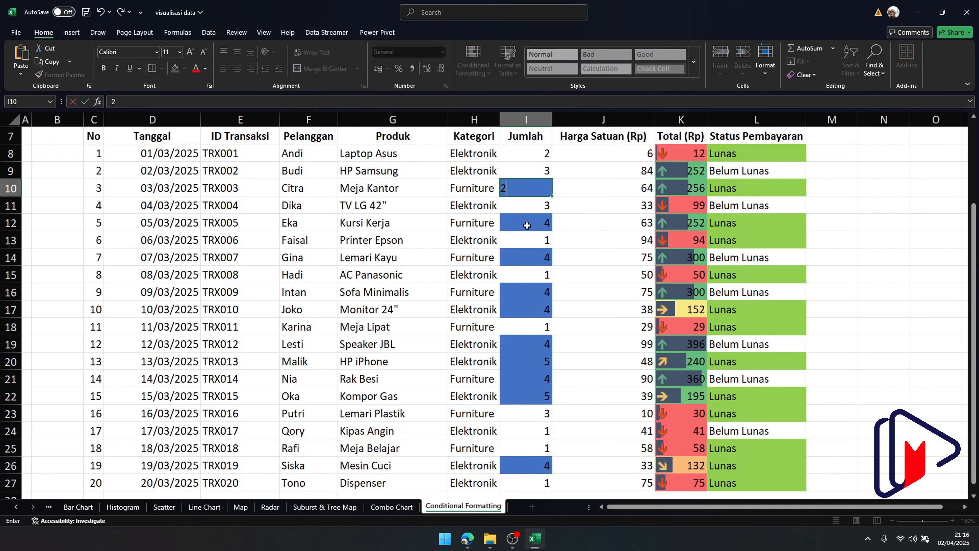
{"action": "left_click", "coordinate": [528, 222]}
{"action": "type", "text": "2"}
{"action": "left_click", "coordinate": [529, 262]}
{"action": "type", "text": "2"}
{"action": "left_click", "coordinate": [527, 292]}
{"action": "type", "text": "2"}
{"action": "left_click", "coordinate": [527, 309]}
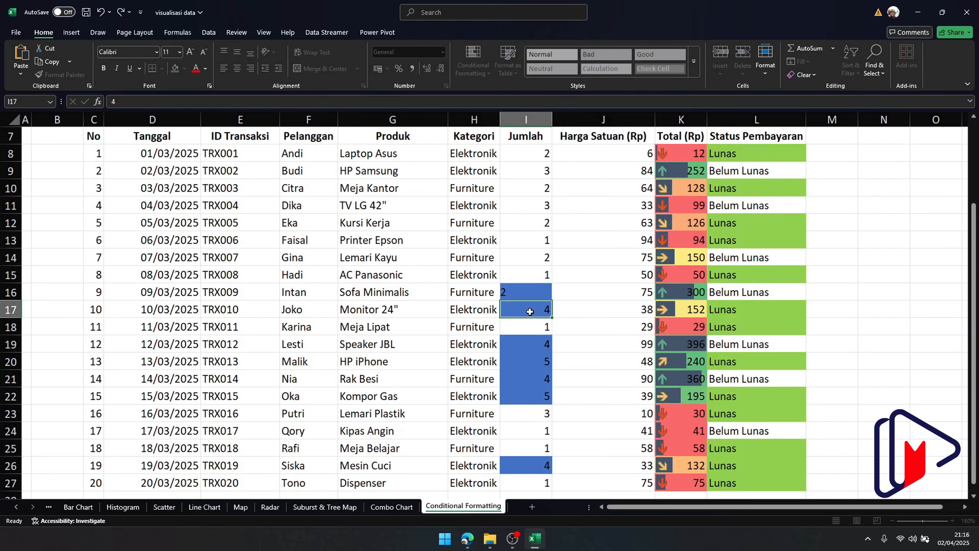
{"action": "type", "text": "2"}
{"action": "left_click", "coordinate": [536, 345]}
{"action": "type", "text": "2"}
{"action": "left_click", "coordinate": [539, 380]}
{"action": "type", "text": "2"}
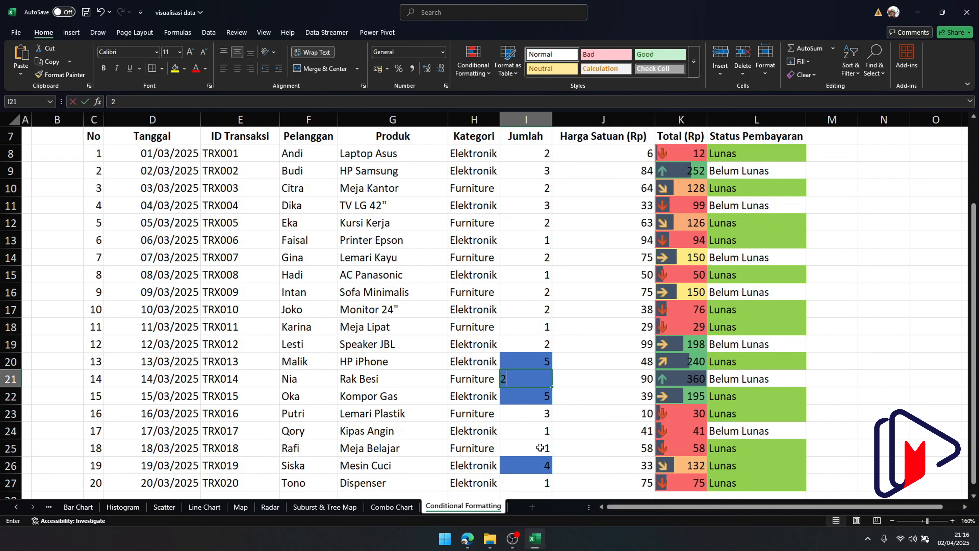
{"action": "left_click", "coordinate": [534, 447]}
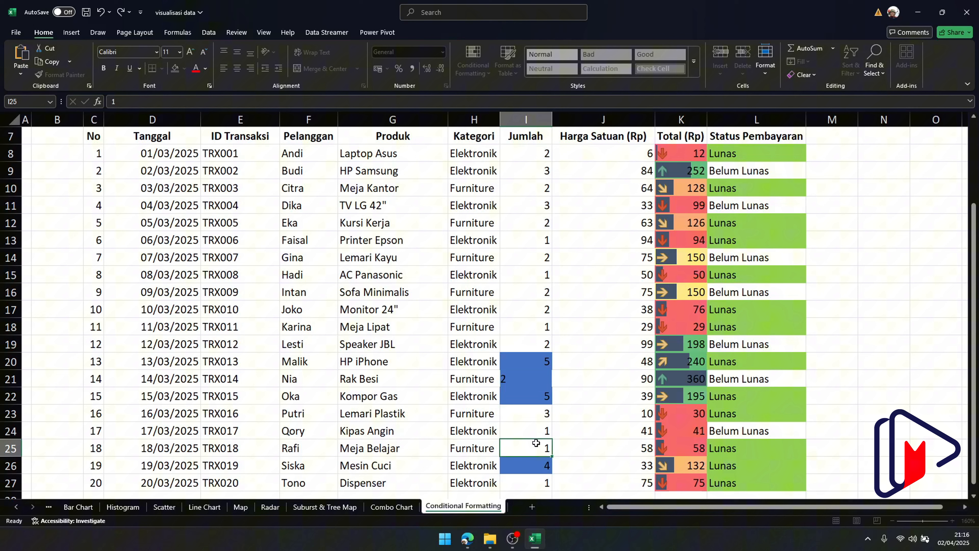
Set the Jumlah value of Kompor Gas in I22 to 4 and of Mesin Cuci in I26 to 3.
{"action": "left_click", "coordinate": [539, 393]}
{"action": "type", "text": "4"}
{"action": "left_click", "coordinate": [585, 396]}
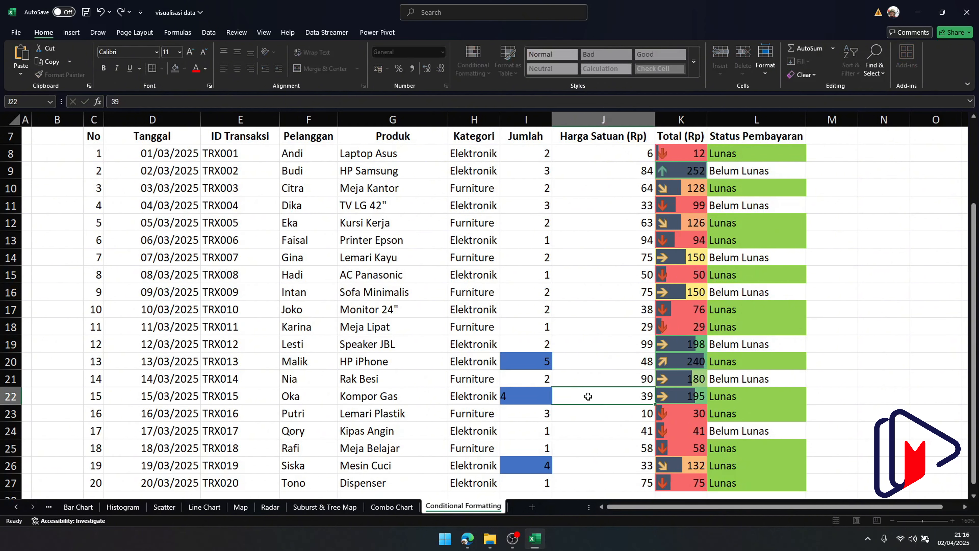
{"action": "left_click", "coordinate": [550, 462]}
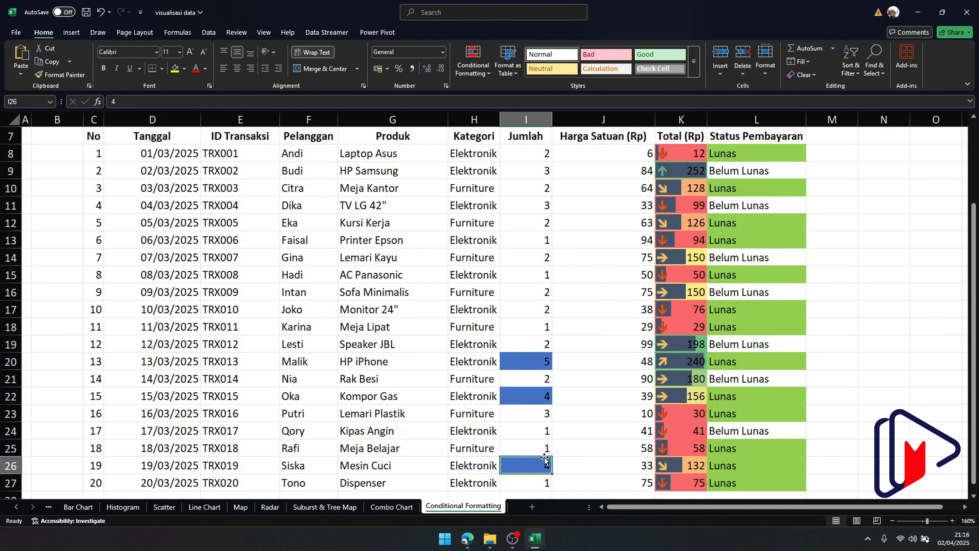
{"action": "type", "text": "3"}
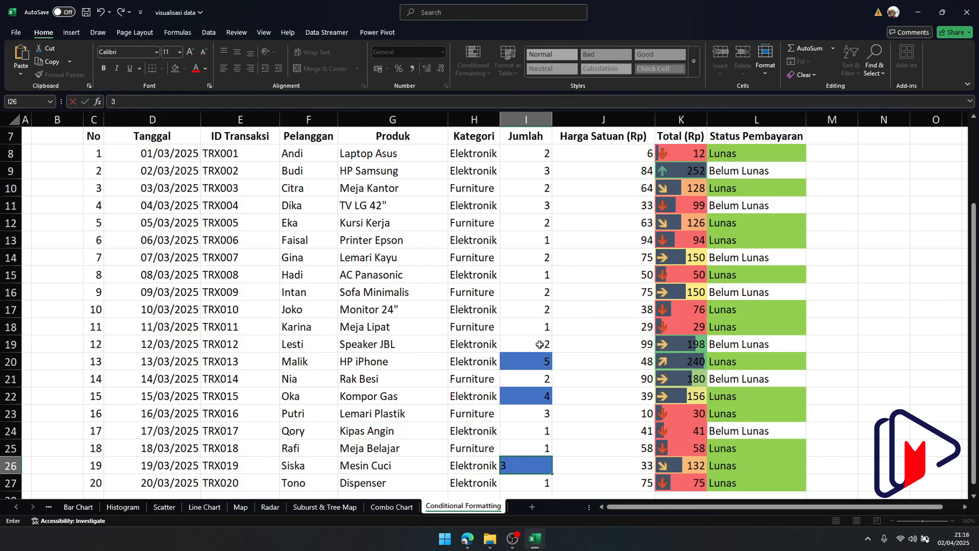
{"action": "key", "text": "Return"}
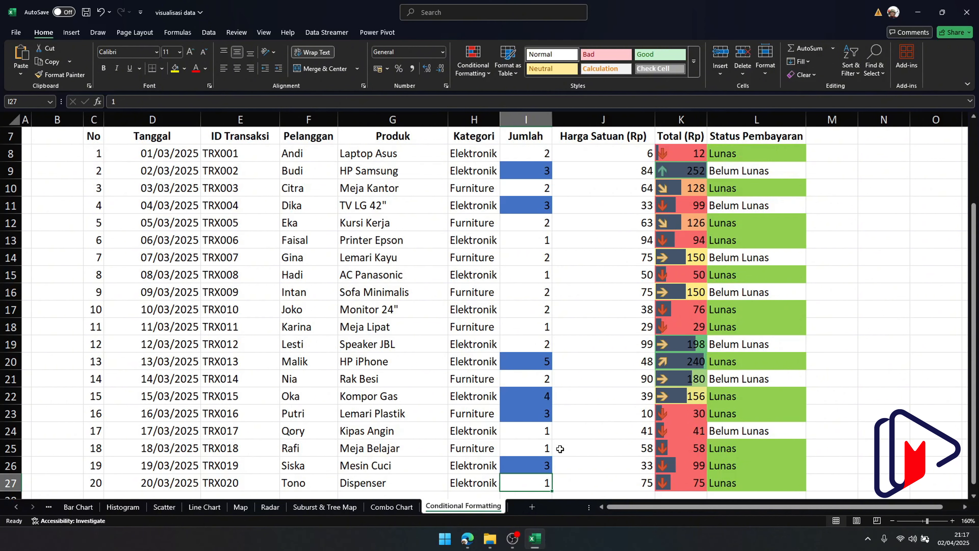
{"action": "left_click", "coordinate": [546, 445]}
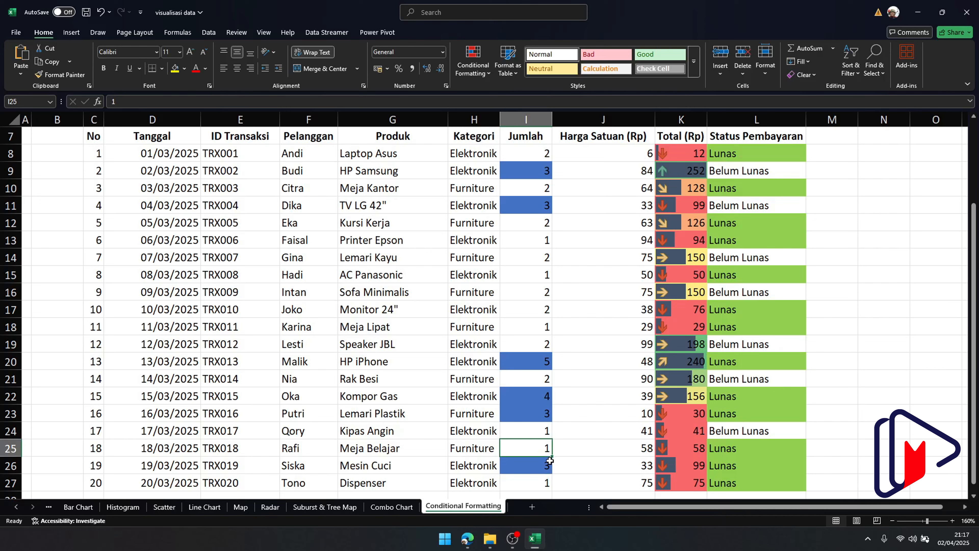
{"action": "left_click", "coordinate": [543, 480]}
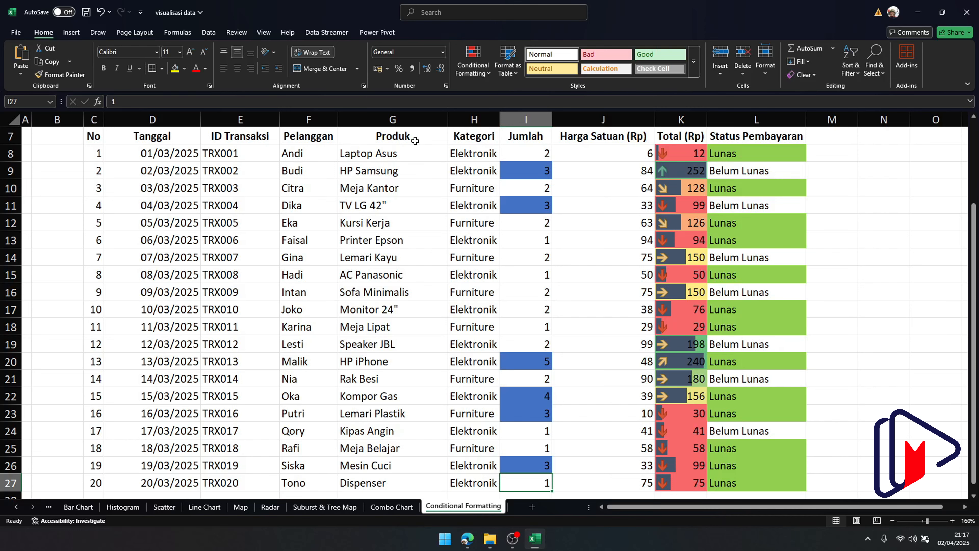
{"action": "left_click", "coordinate": [478, 70]}
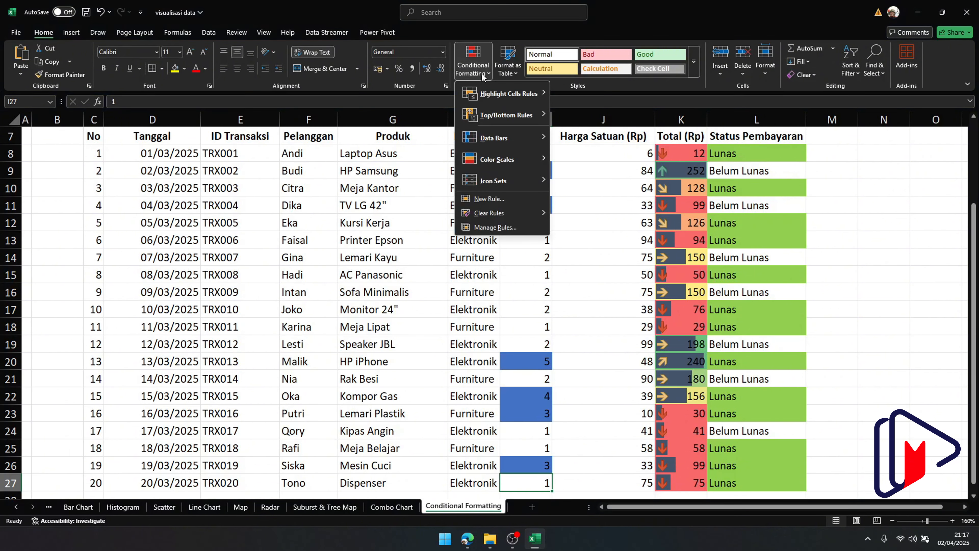
{"action": "left_click", "coordinate": [495, 227]}
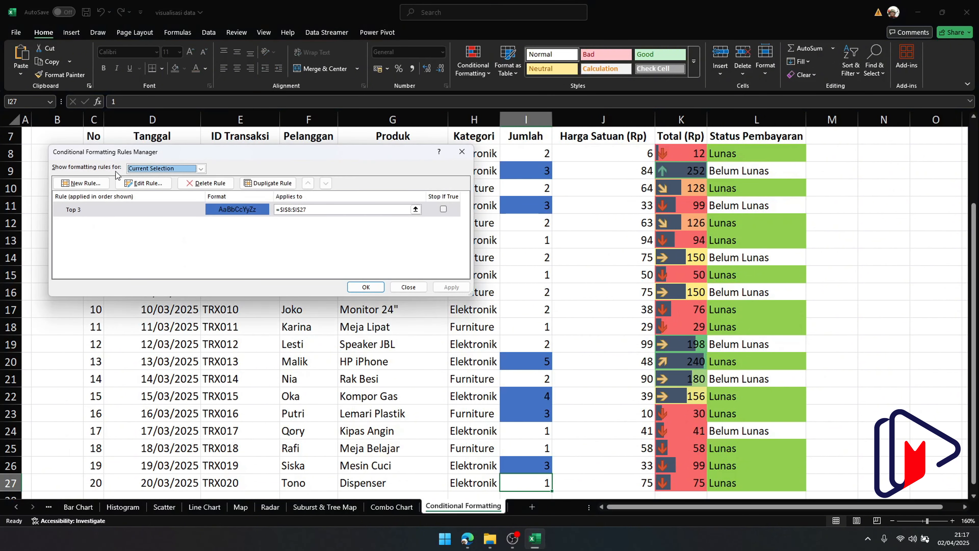
{"action": "left_click", "coordinate": [95, 185]}
{"action": "left_click", "coordinate": [145, 181]}
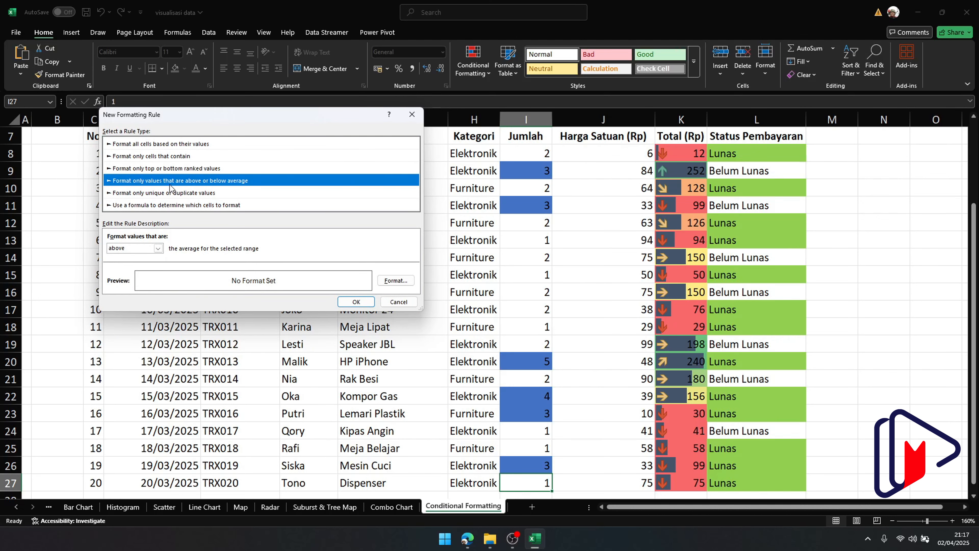
{"action": "left_click", "coordinate": [157, 248]}
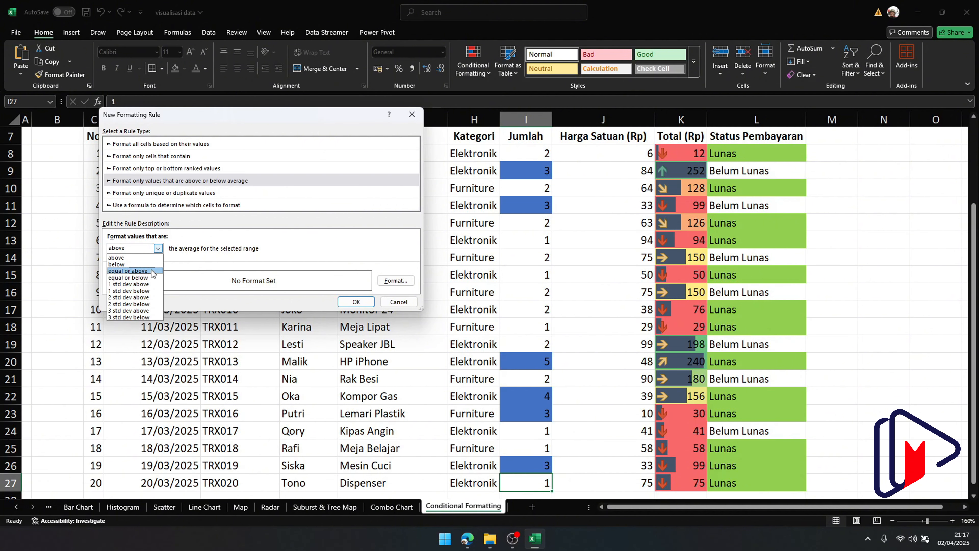
{"action": "left_click", "coordinate": [385, 303]}
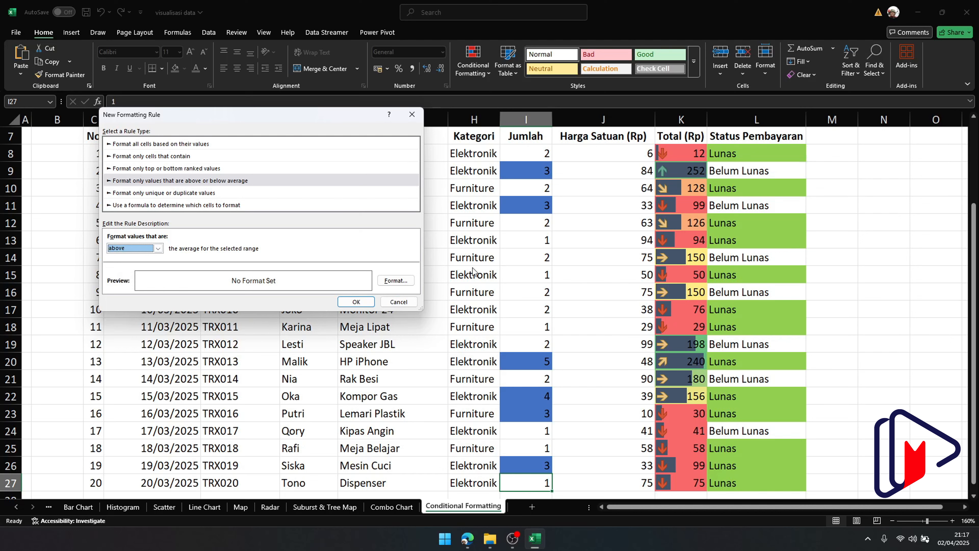
{"action": "left_click", "coordinate": [397, 301]}
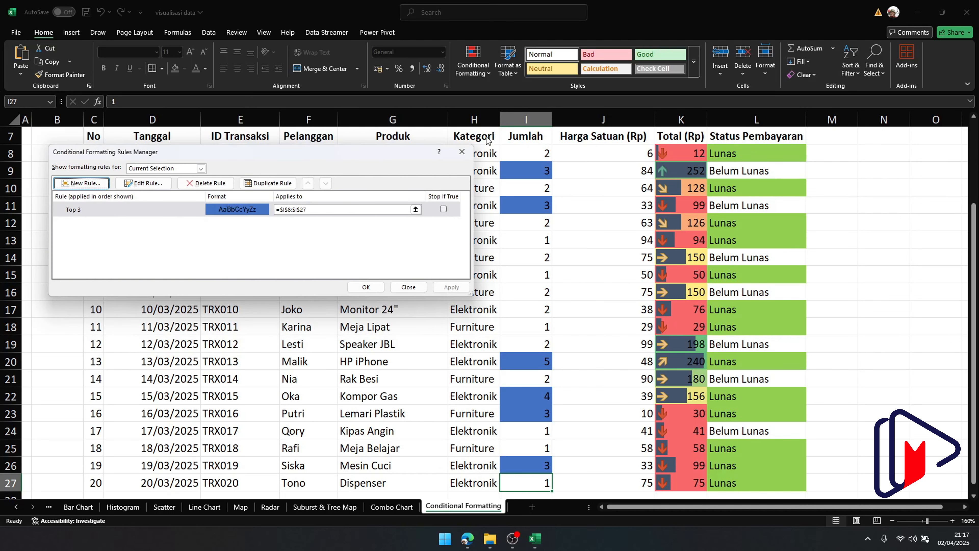
{"action": "left_click", "coordinate": [462, 152]}
Check the average of the Harga Satuan (Rp) values in J8:J27.
{"action": "left_click", "coordinate": [613, 156]}
{"action": "left_click_drag", "start_coordinate": [613, 157], "coordinate": [568, 457]}
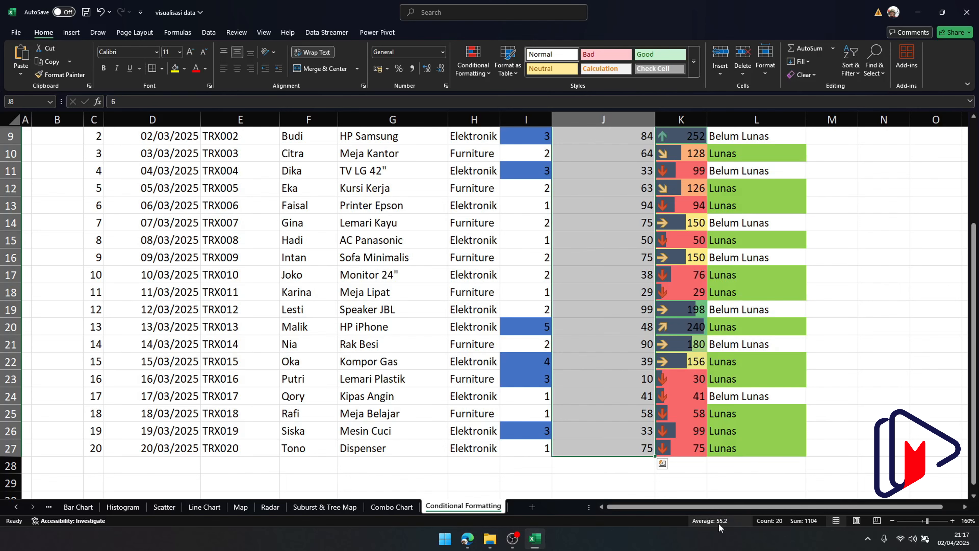
{"action": "scroll", "coordinate": [697, 455], "scroll_direction": "up", "scroll_amount": 2}
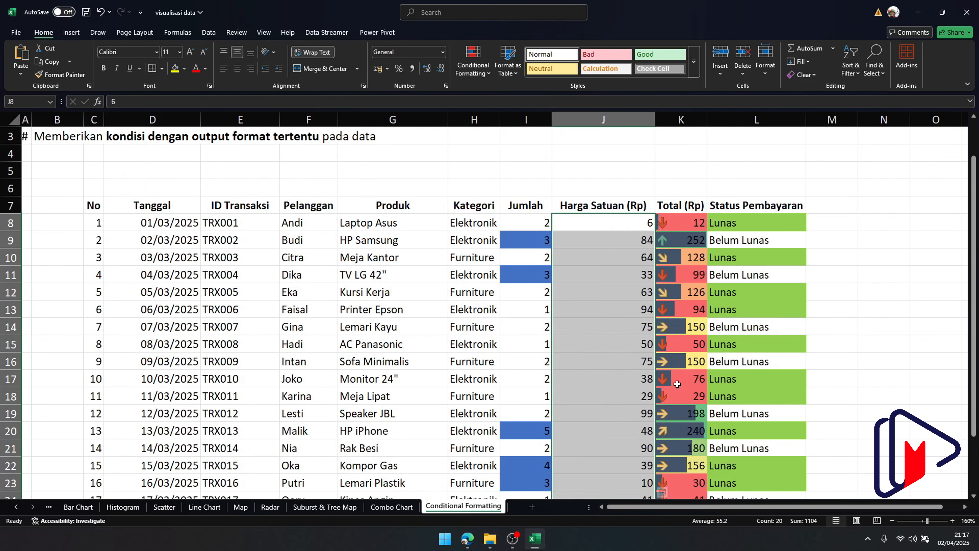
{"action": "scroll", "coordinate": [690, 424], "scroll_direction": "down", "scroll_amount": 1}
{"action": "scroll", "coordinate": [682, 397], "scroll_direction": "up", "scroll_amount": 1}
{"action": "scroll", "coordinate": [678, 387], "scroll_direction": "down", "scroll_amount": 3}
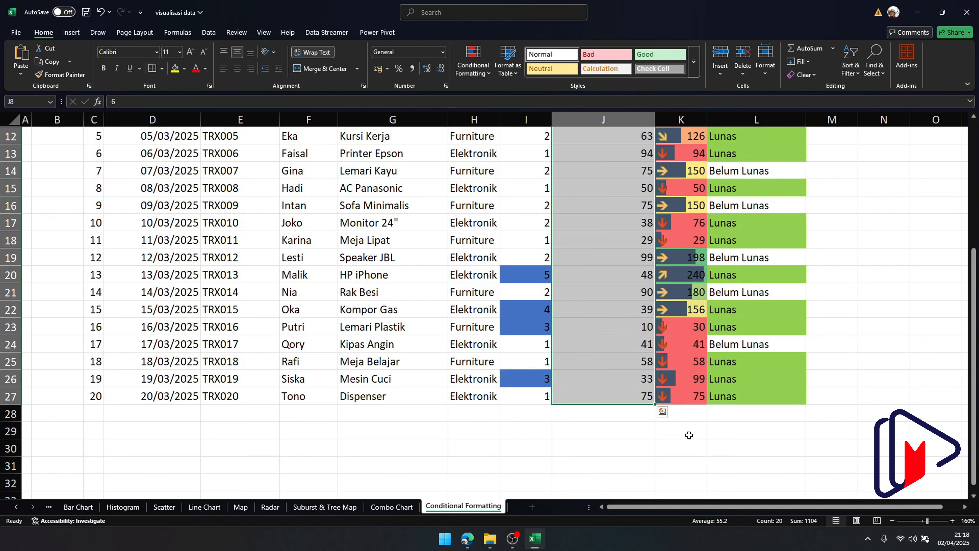
{"action": "scroll", "coordinate": [629, 400], "scroll_direction": "up", "scroll_amount": 4}
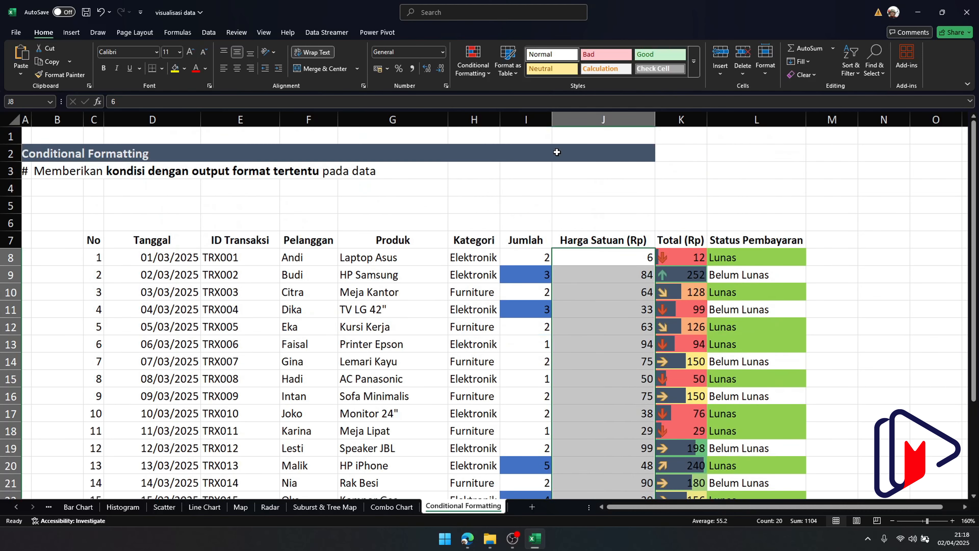
Create a conditional formatting rule on Harga Satuan (Rp) cell J9 that fills values above the average with green.
{"action": "left_click", "coordinate": [600, 271]}
{"action": "left_click", "coordinate": [473, 59]}
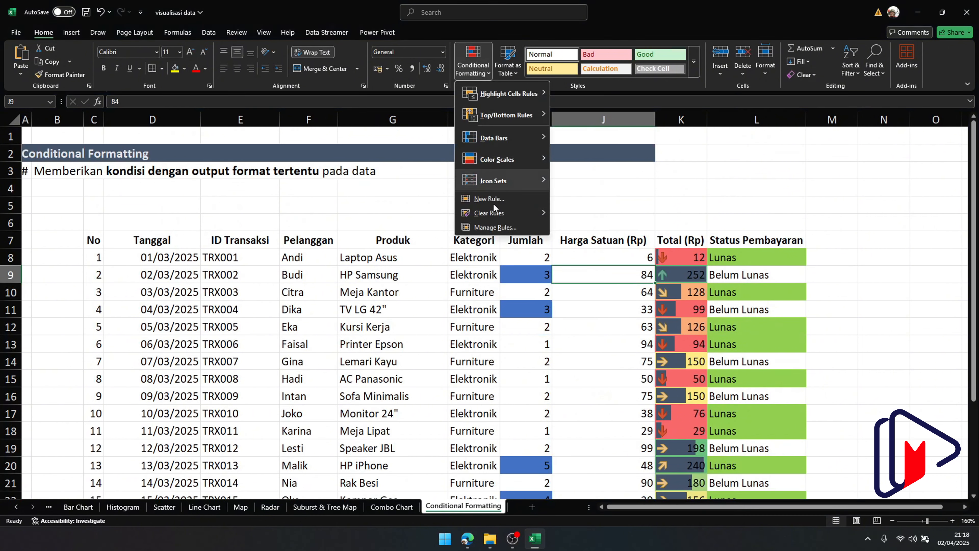
{"action": "left_click", "coordinate": [497, 230]}
{"action": "left_click", "coordinate": [82, 183]}
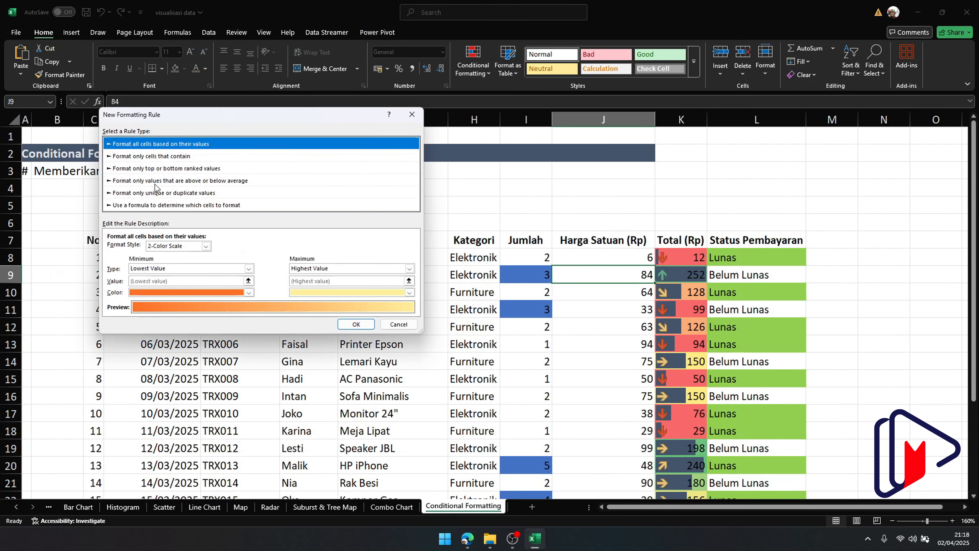
{"action": "left_click", "coordinate": [166, 248]}
{"action": "left_click", "coordinate": [151, 178]}
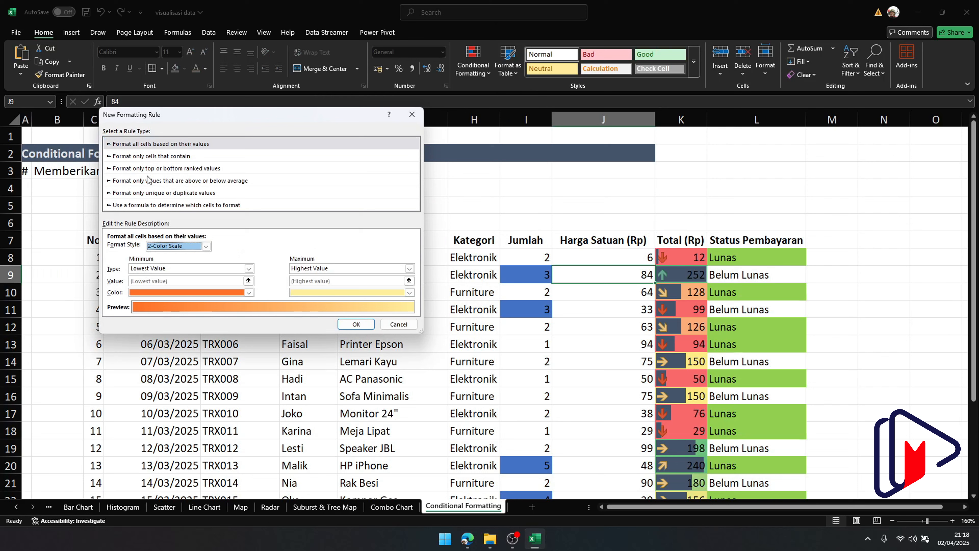
{"action": "left_click", "coordinate": [158, 249]}
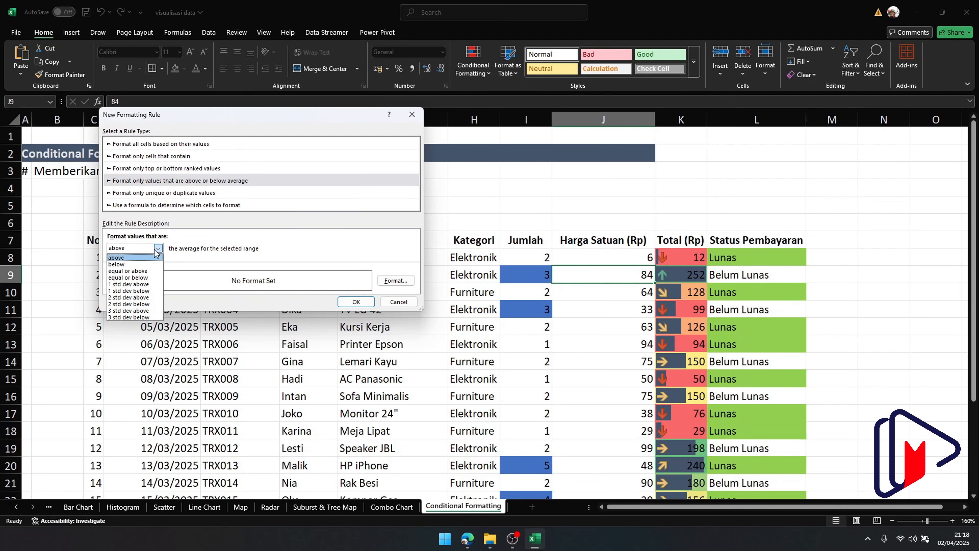
{"action": "left_click", "coordinate": [142, 258]}
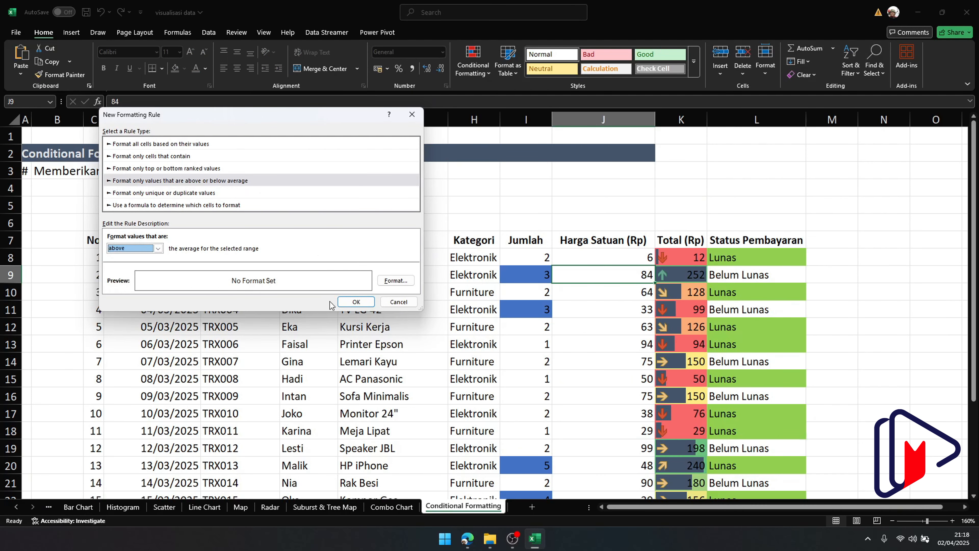
{"action": "left_click", "coordinate": [392, 282]}
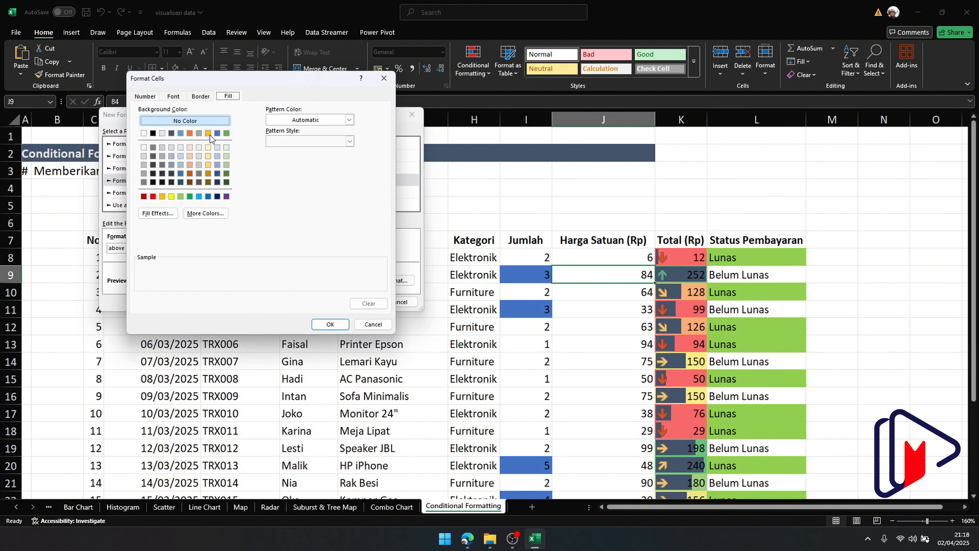
{"action": "left_click", "coordinate": [227, 133]}
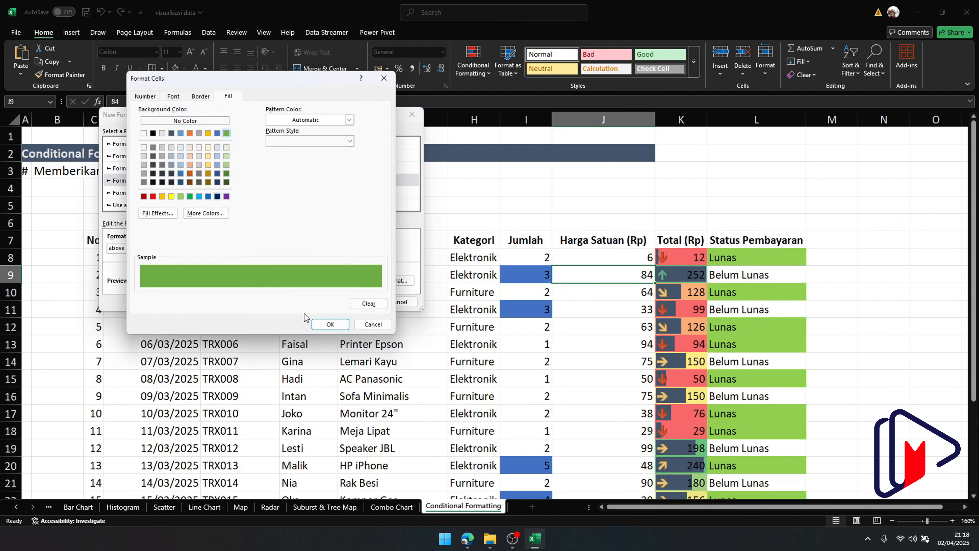
{"action": "left_click", "coordinate": [315, 323]}
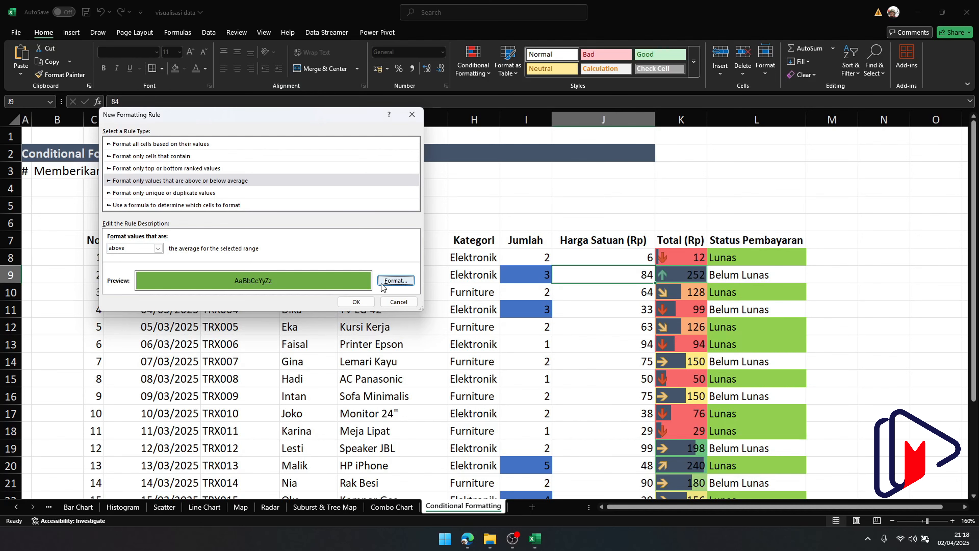
{"action": "left_click", "coordinate": [364, 301]}
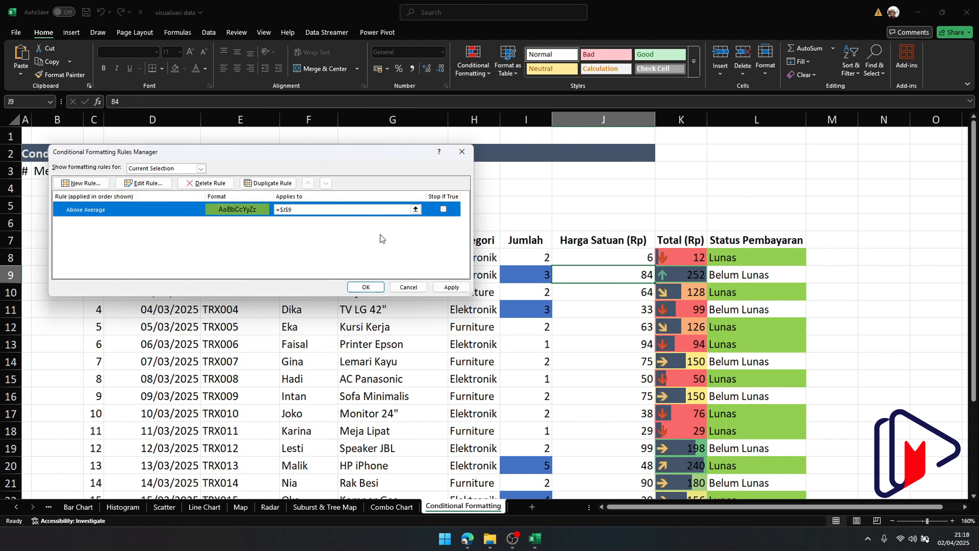
Extend the Above Average rule to the Harga Satuan (Rp) range =$J$8:$J$27 and apply it.
{"action": "left_click", "coordinate": [414, 213]}
{"action": "left_click_drag", "start_coordinate": [568, 255], "coordinate": [607, 470]}
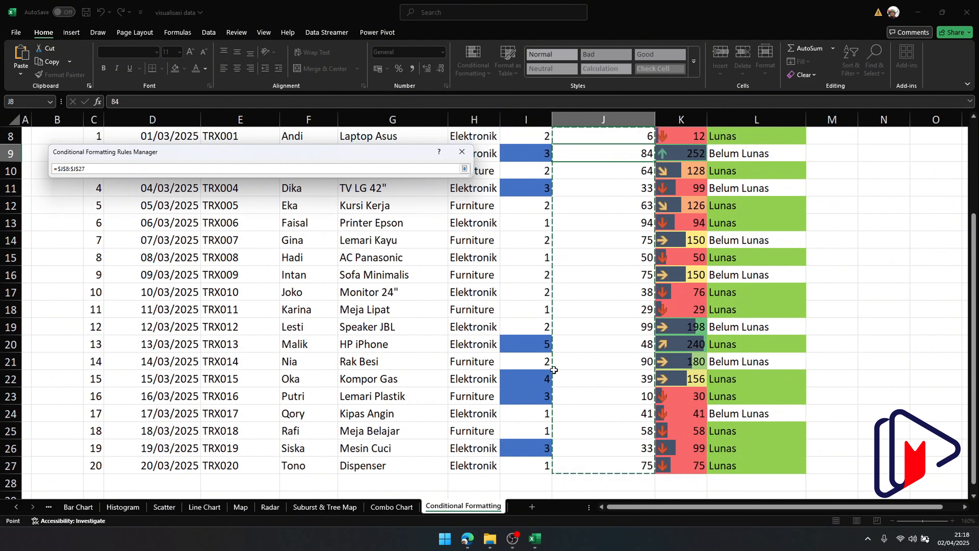
{"action": "key", "text": "Return"}
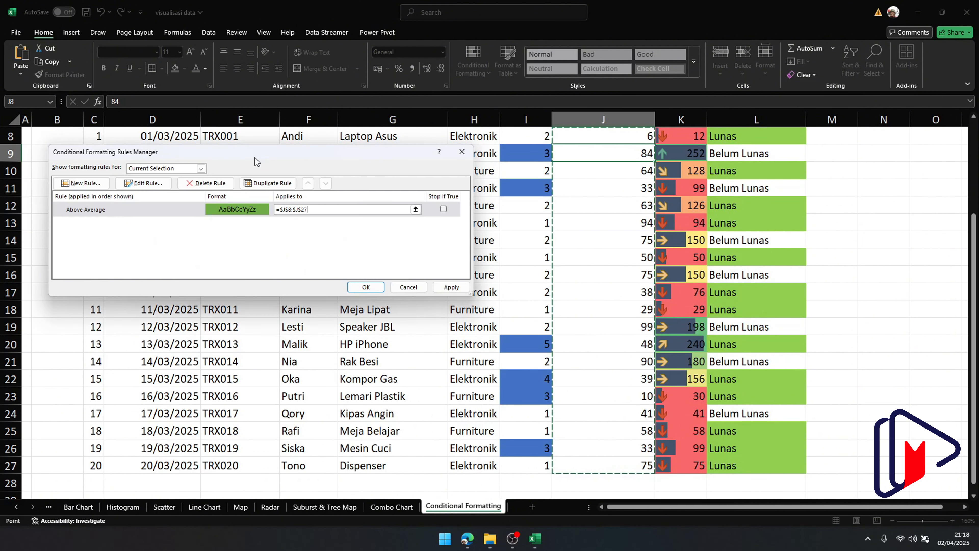
{"action": "left_click", "coordinate": [451, 287]}
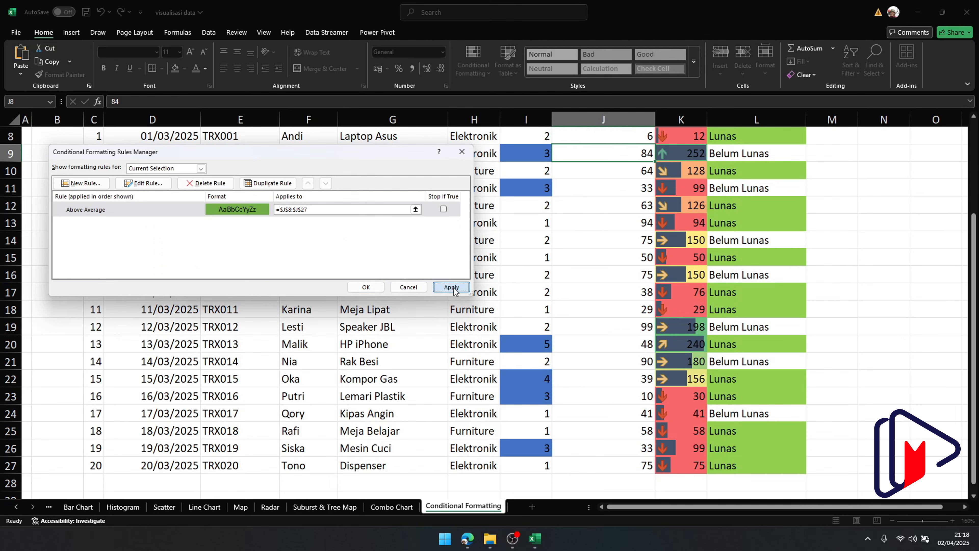
{"action": "left_click", "coordinate": [394, 288]}
{"action": "scroll", "coordinate": [644, 256], "scroll_direction": "up", "scroll_amount": 2}
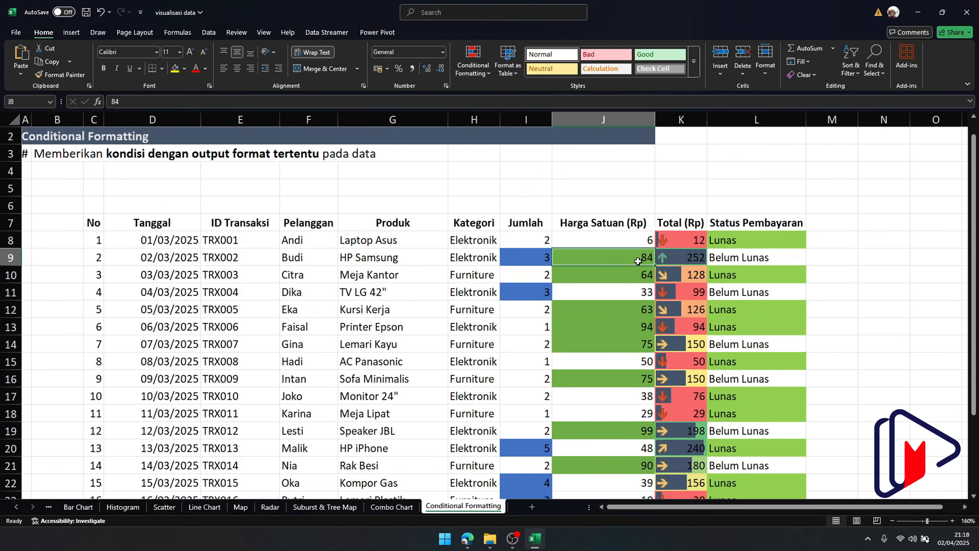
{"action": "scroll", "coordinate": [644, 257], "scroll_direction": "down", "scroll_amount": 2}
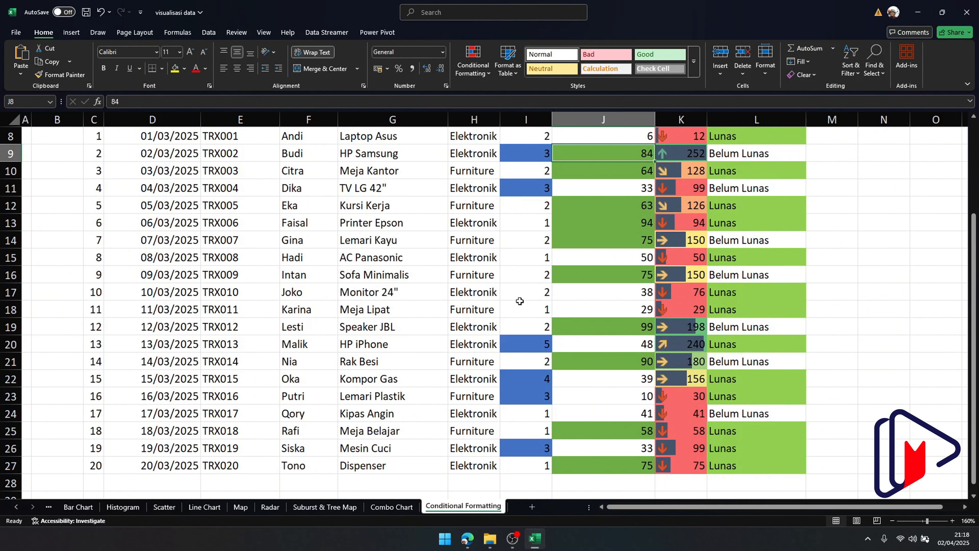
Convert the transaction data in C7:L27 into an Excel table with headers.
{"action": "scroll", "coordinate": [547, 294], "scroll_direction": "up", "scroll_amount": 2}
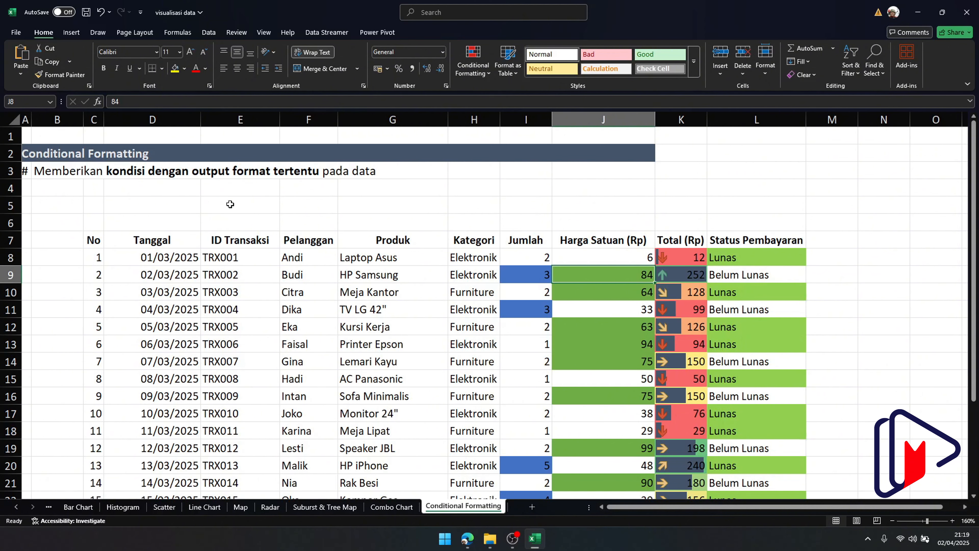
{"action": "left_click", "coordinate": [244, 258]}
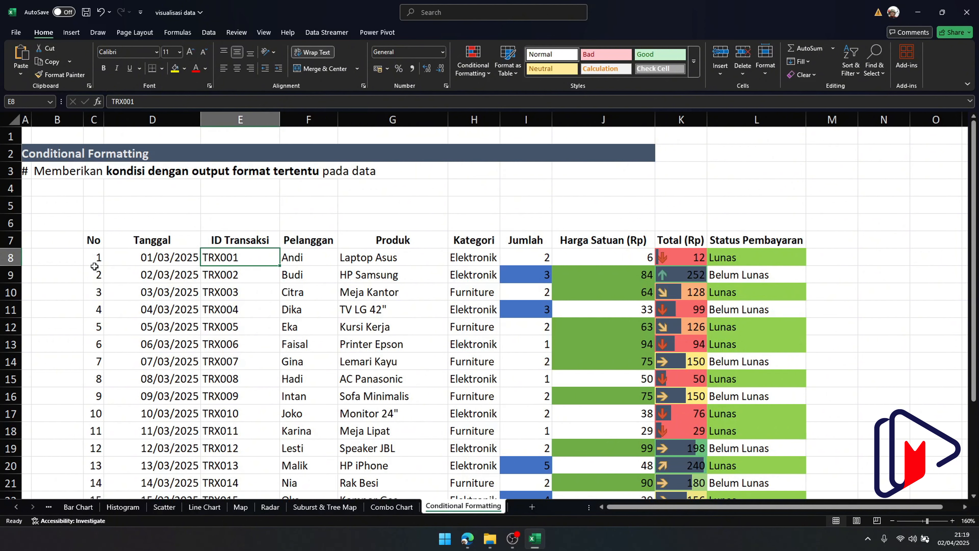
{"action": "left_click_drag", "start_coordinate": [95, 243], "coordinate": [445, 379]}
{"action": "left_click", "coordinate": [299, 365]}
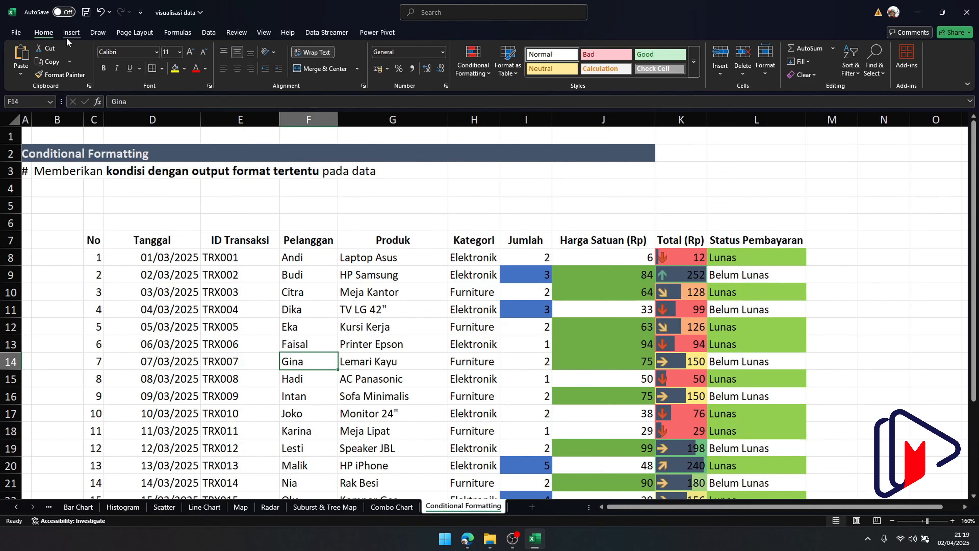
{"action": "left_click", "coordinate": [71, 32]}
{"action": "left_click", "coordinate": [98, 71]}
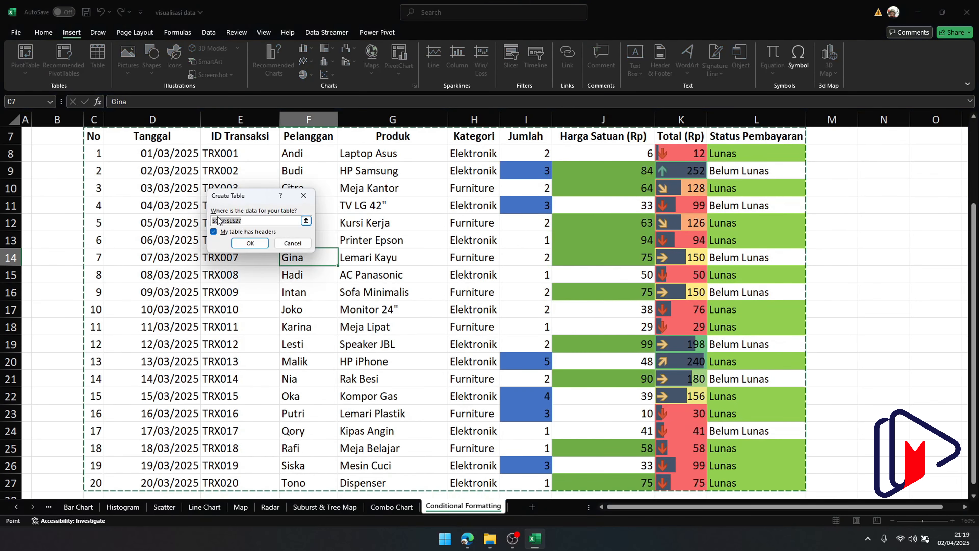
{"action": "left_click", "coordinate": [250, 243]}
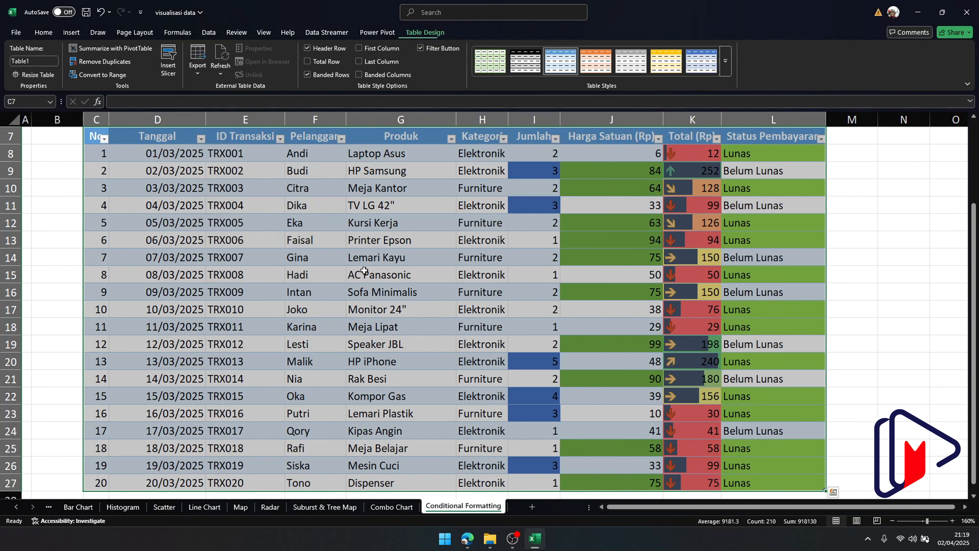
{"action": "left_click", "coordinate": [305, 272]}
{"action": "left_click", "coordinate": [225, 241]}
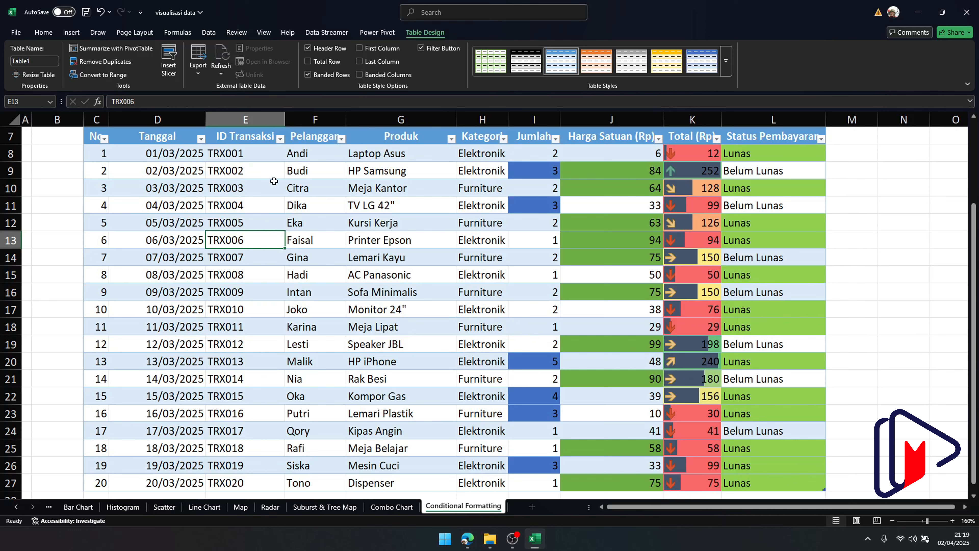
Open the conditional formatting rules manager for ID Transaksi cells E8:E14.
{"action": "left_click", "coordinate": [261, 158]}
{"action": "left_click_drag", "start_coordinate": [261, 158], "coordinate": [260, 251]}
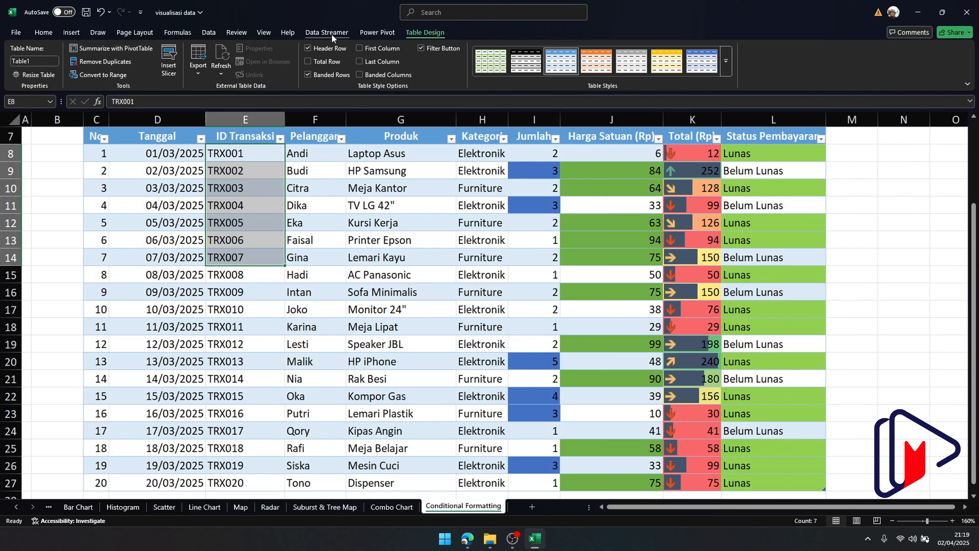
{"action": "left_click", "coordinate": [71, 32]}
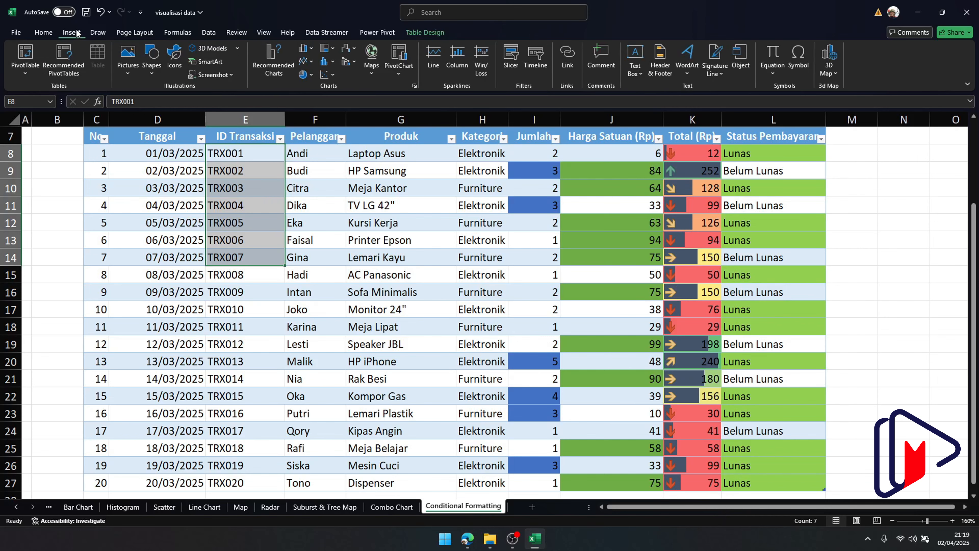
{"action": "left_click", "coordinate": [43, 32]}
{"action": "left_click", "coordinate": [473, 62]}
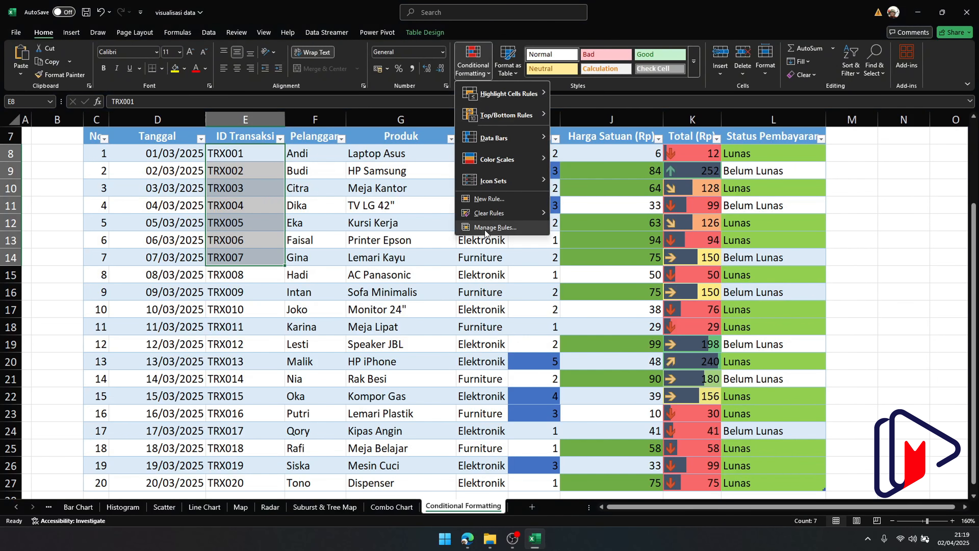
{"action": "left_click", "coordinate": [495, 227]}
{"action": "left_click", "coordinate": [143, 183]}
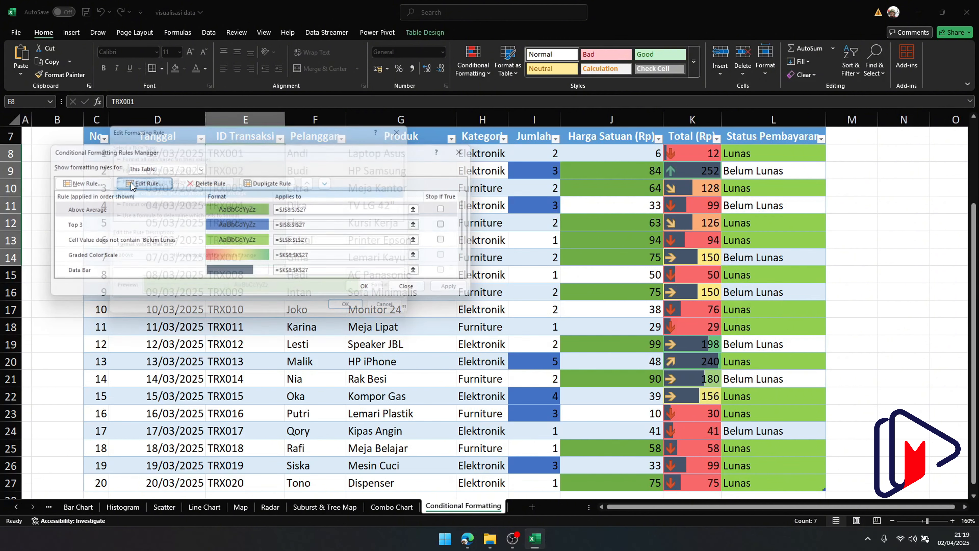
{"action": "left_click", "coordinate": [141, 204]}
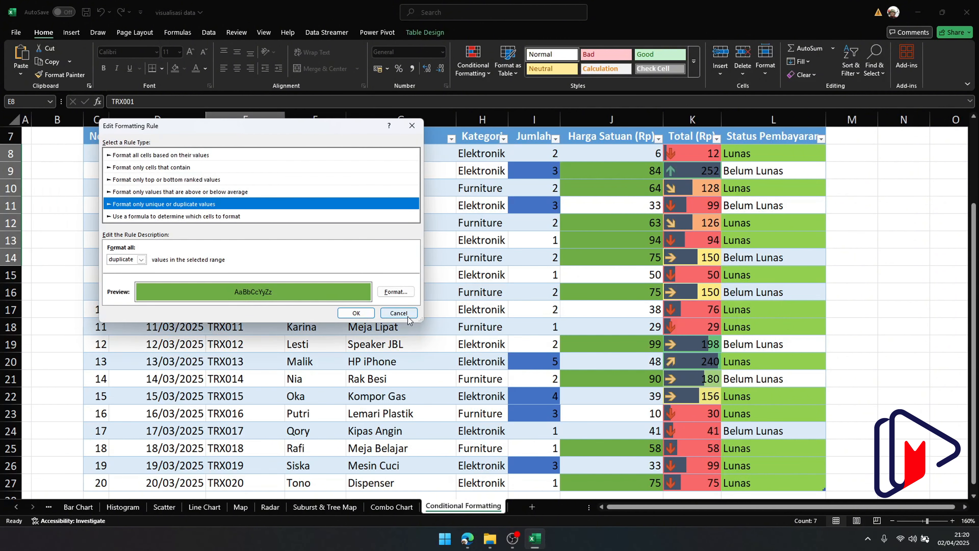
{"action": "left_click", "coordinate": [399, 313]}
Create a conditional formatting rule for the selected ID Transaksi cells that fills duplicate values with red.
{"action": "left_click", "coordinate": [91, 182]}
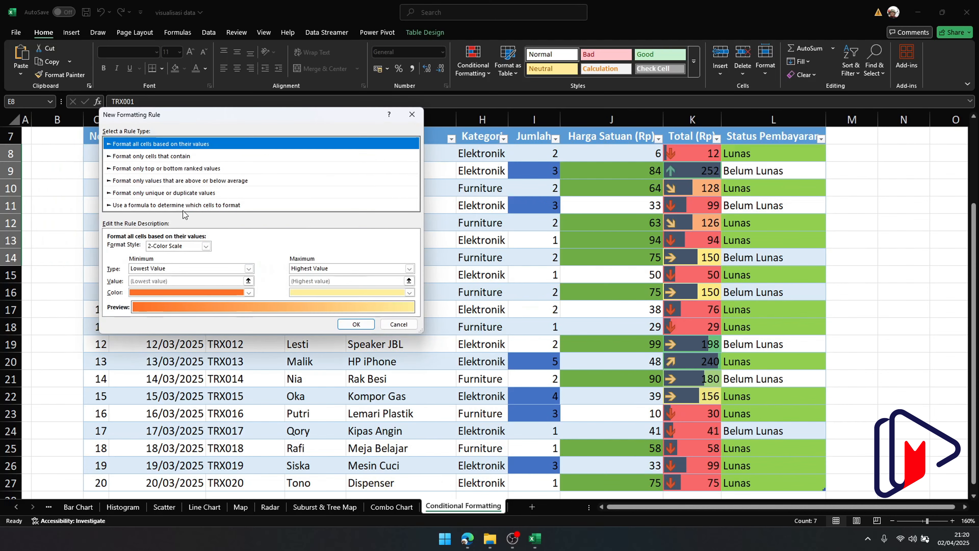
{"action": "left_click", "coordinate": [143, 193]}
{"action": "left_click", "coordinate": [128, 250]}
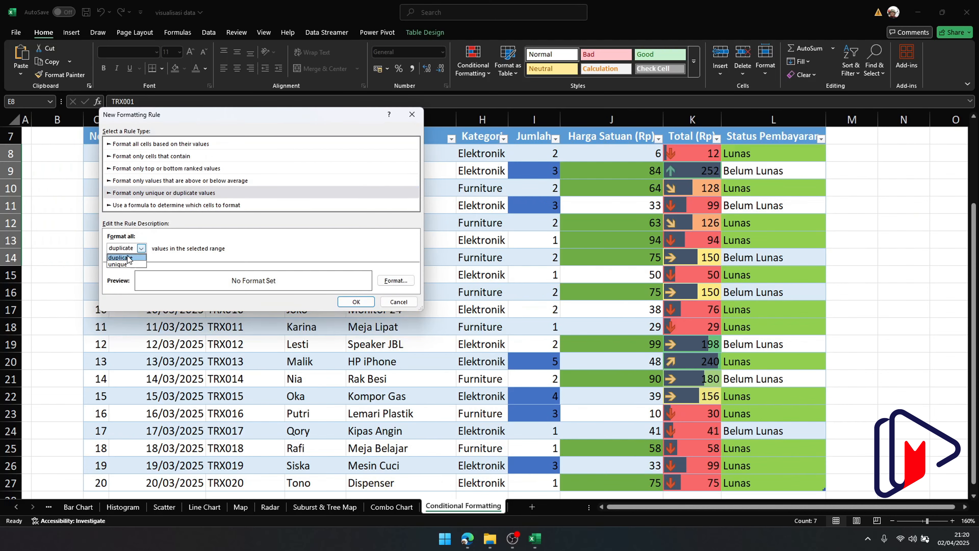
{"action": "left_click", "coordinate": [128, 259]}
{"action": "left_click", "coordinate": [395, 280]}
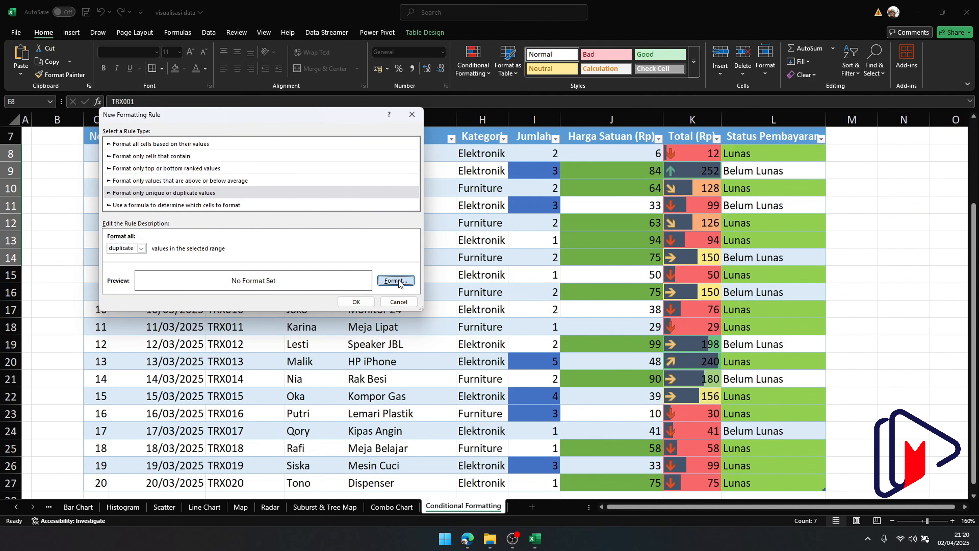
{"action": "left_click", "coordinate": [153, 196]}
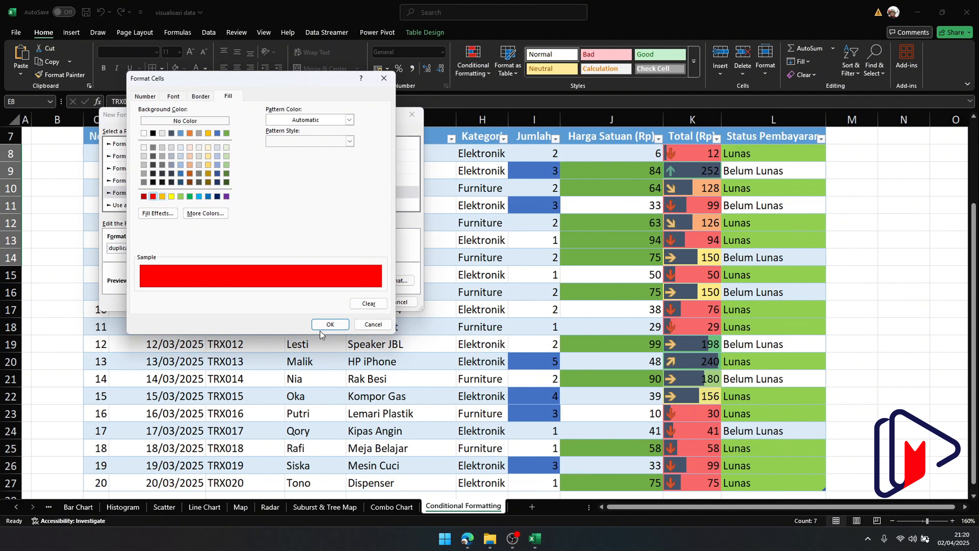
{"action": "left_click", "coordinate": [330, 324]}
{"action": "left_click", "coordinate": [366, 300]}
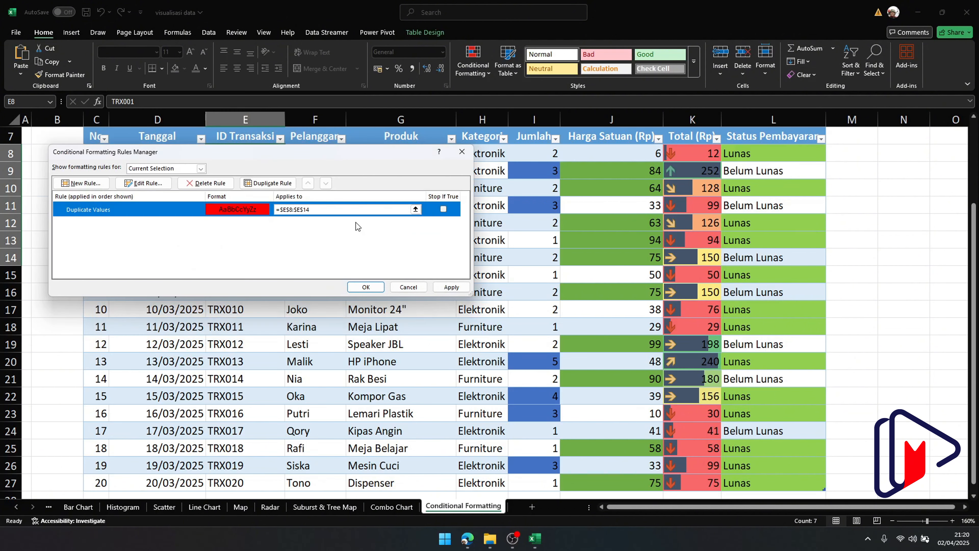
Extend the Duplicate Values rule to the ID Transaksi range =$E$8:$E$27 and apply it.
{"action": "left_click", "coordinate": [423, 210]}
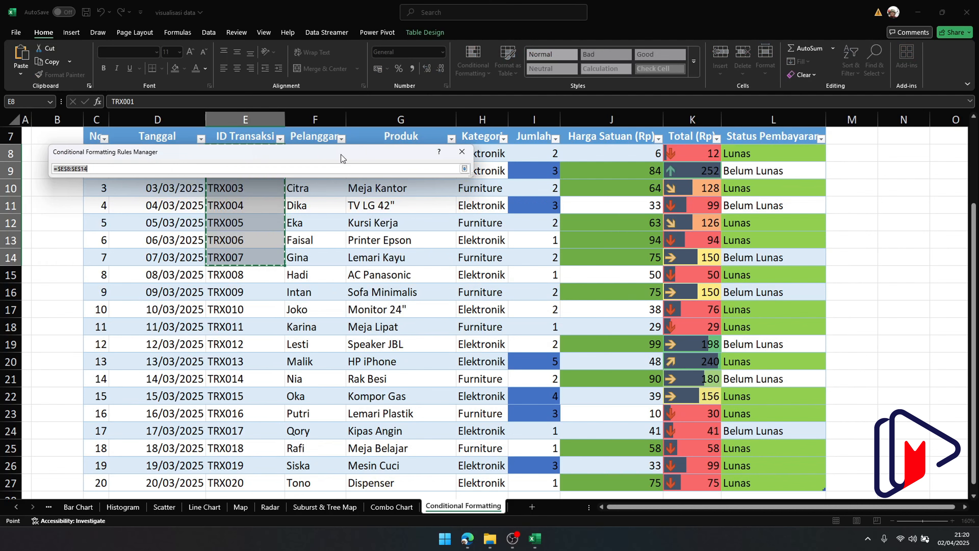
{"action": "left_click_drag", "start_coordinate": [341, 154], "coordinate": [671, 198]}
{"action": "left_click", "coordinate": [251, 154]}
{"action": "left_click_drag", "start_coordinate": [251, 154], "coordinate": [230, 429]}
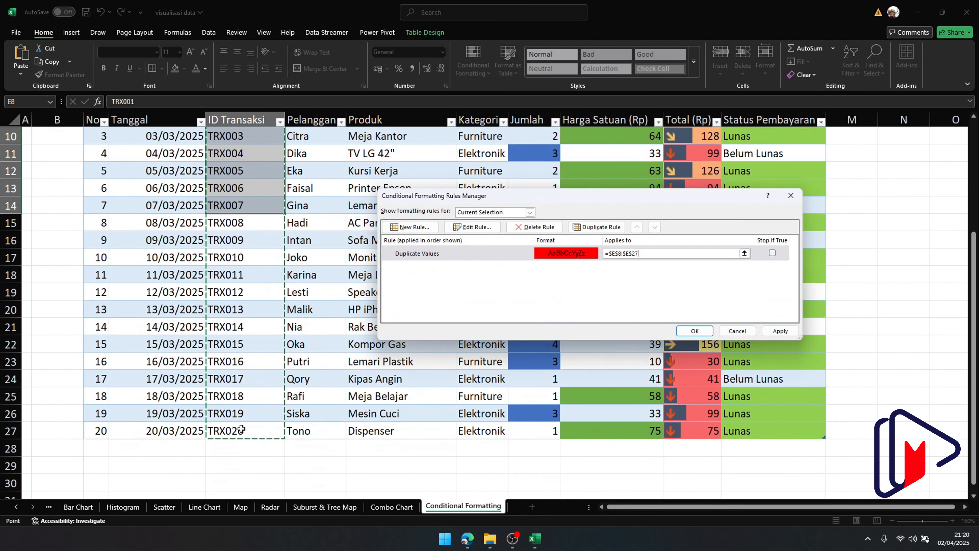
{"action": "left_click", "coordinate": [694, 331]}
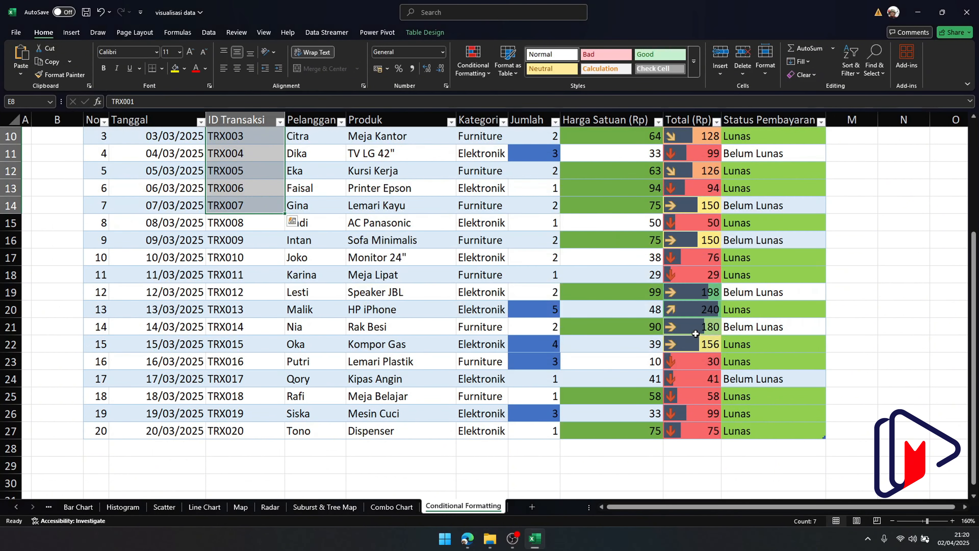
Check the table's conditional formatting rules and the range the Duplicate Values rule applies to.
{"action": "left_click", "coordinate": [246, 229]}
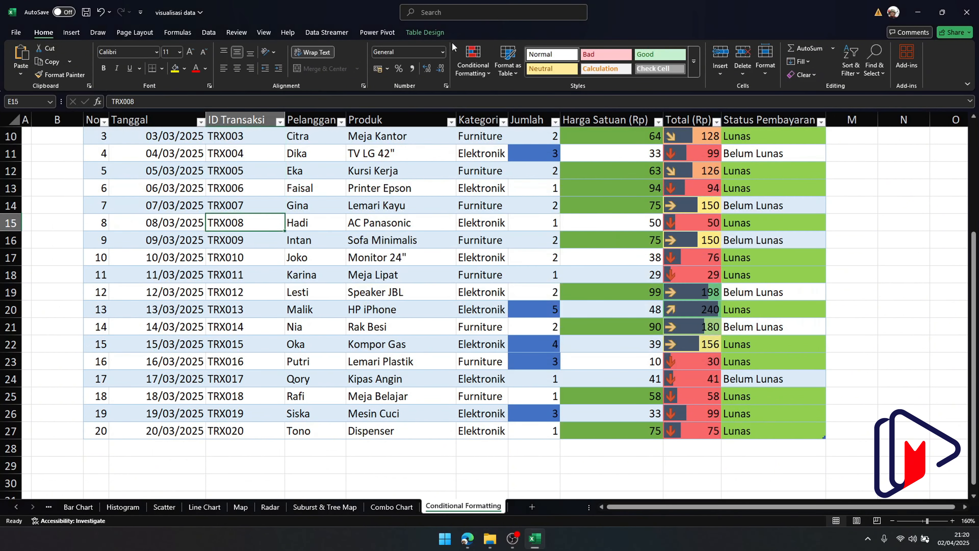
{"action": "left_click", "coordinate": [473, 62]}
{"action": "left_click", "coordinate": [487, 228]}
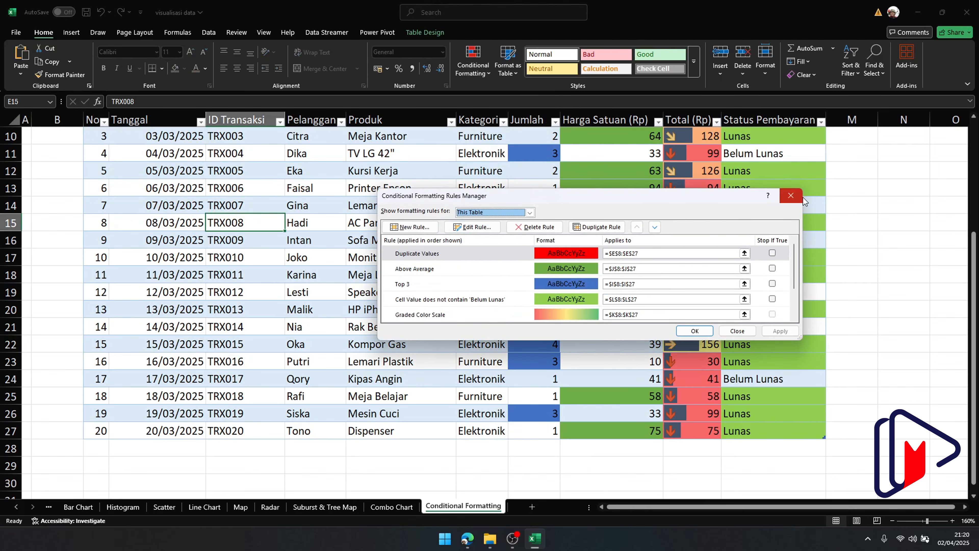
{"action": "left_click", "coordinate": [791, 196]}
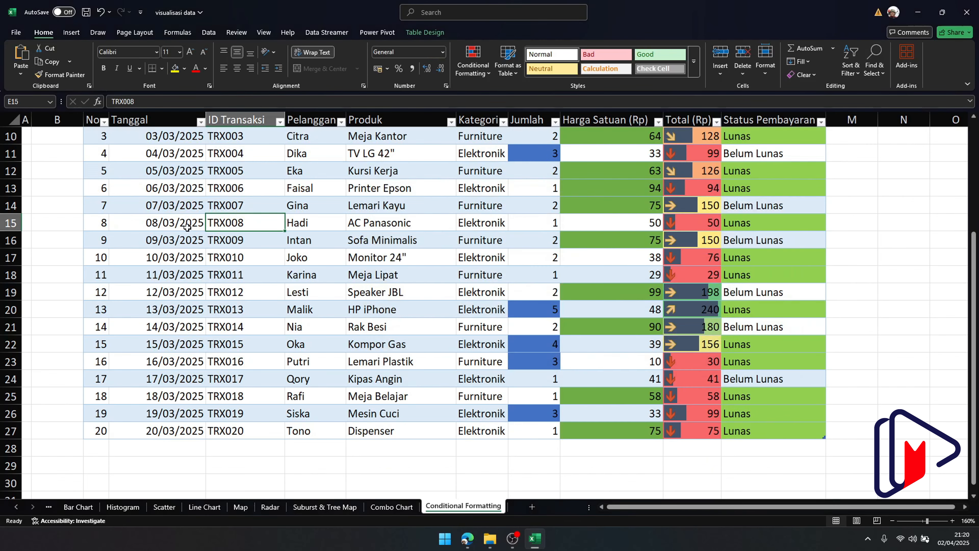
Change the ID Transaksi of Kompor Gas in E22 to TRX001 to test the Duplicate Values rule.
{"action": "scroll", "coordinate": [262, 210], "scroll_direction": "up", "scroll_amount": 3}
{"action": "scroll", "coordinate": [259, 219], "scroll_direction": "down", "scroll_amount": 2}
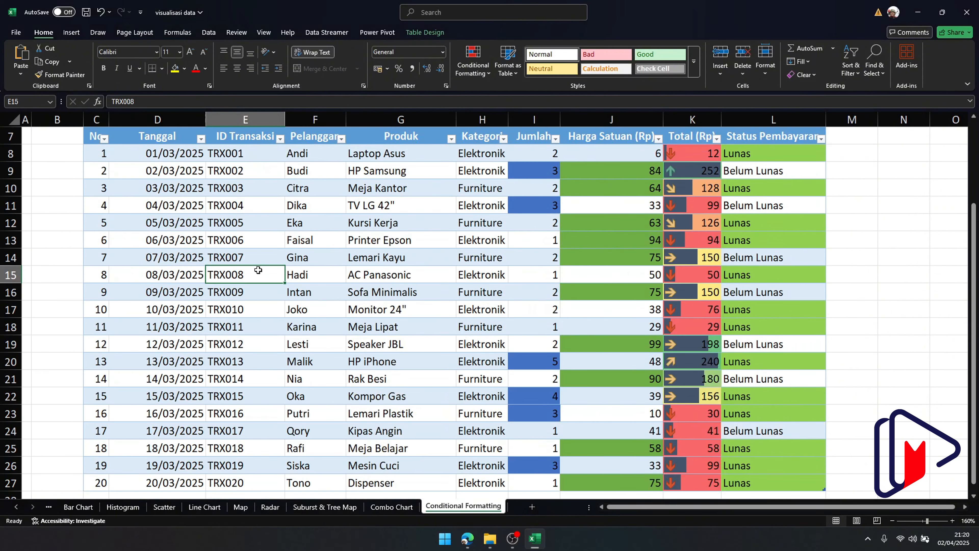
{"action": "double_click", "coordinate": [248, 398]}
{"action": "left_click_drag", "start_coordinate": [252, 395], "coordinate": [234, 395]}
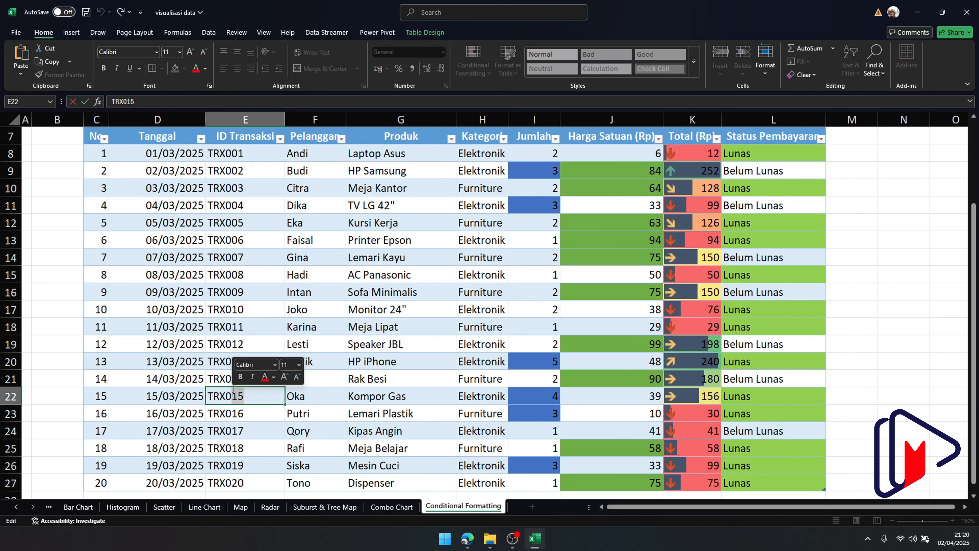
{"action": "type", "text": "01"}
{"action": "key", "text": "Return"}
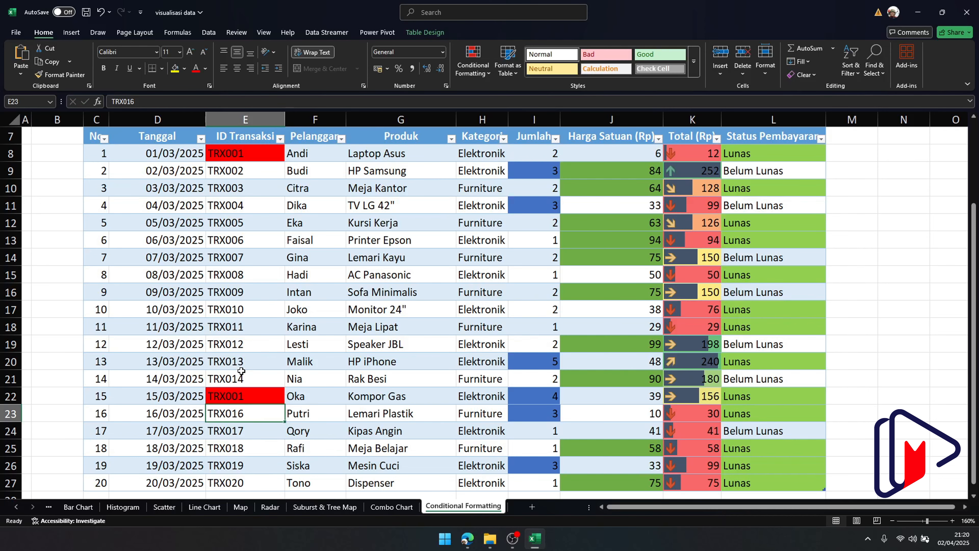
Filter the ID Transaksi column by the red cell color.
{"action": "scroll", "coordinate": [246, 355], "scroll_direction": "up", "scroll_amount": 2}
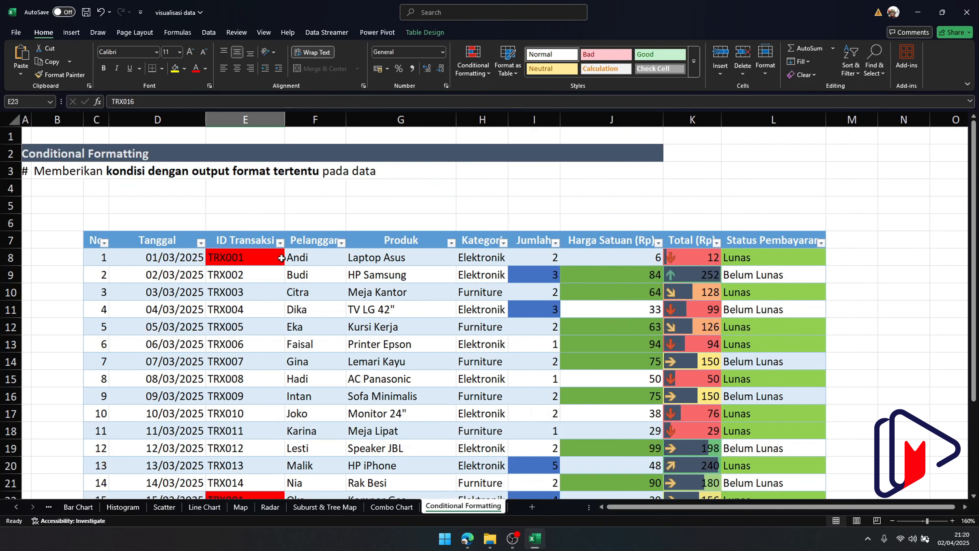
{"action": "left_click", "coordinate": [281, 244]}
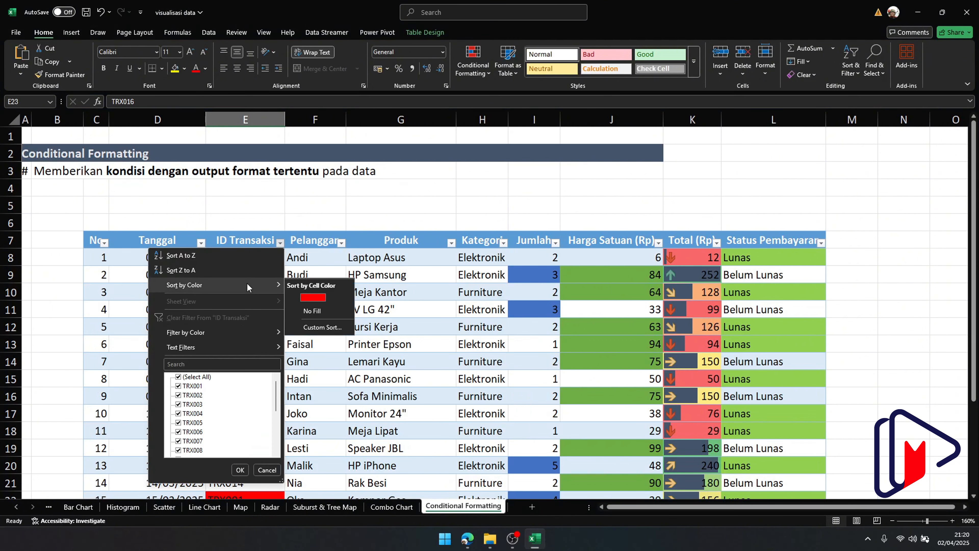
{"action": "mouse_move", "coordinate": [244, 337]}
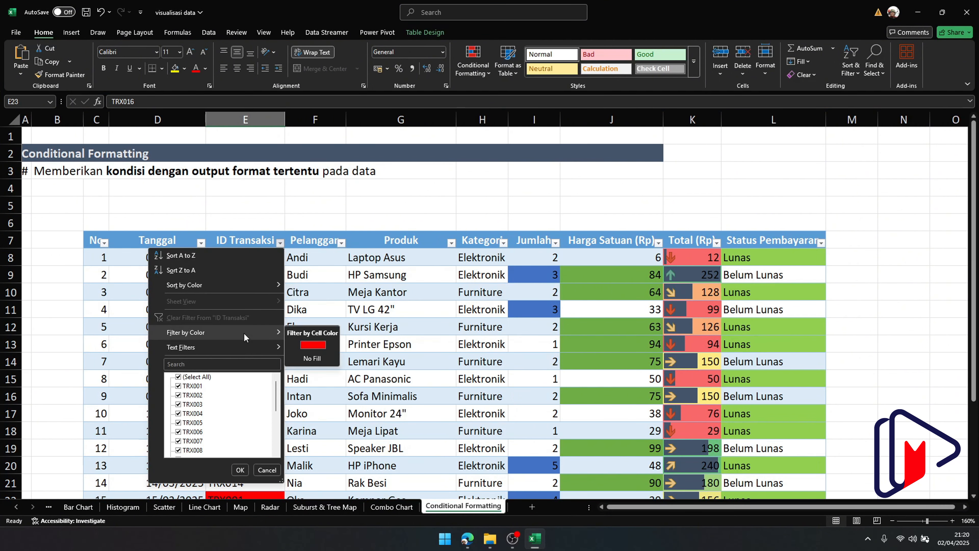
{"action": "left_click", "coordinate": [299, 345]}
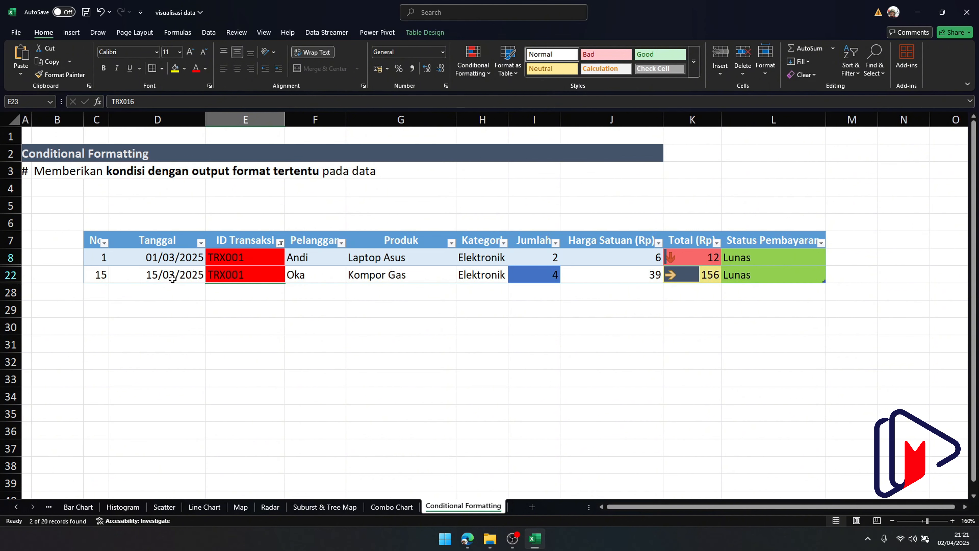
Set the ID Transaksi of Kompor Gas in E22 to TRX015.
{"action": "double_click", "coordinate": [256, 276]}
{"action": "left_click_drag", "start_coordinate": [256, 276], "coordinate": [233, 275]}
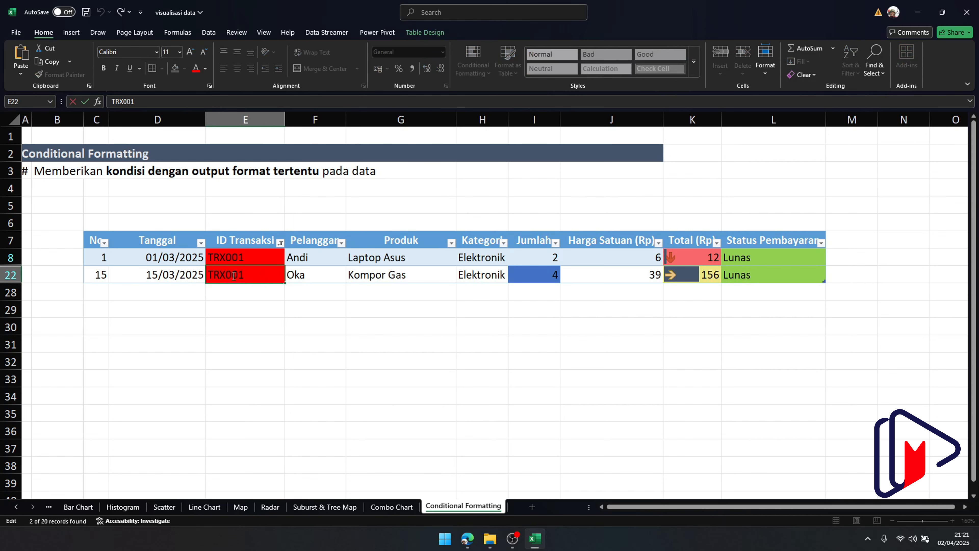
{"action": "type", "text": "15"}
{"action": "key", "text": "Return"}
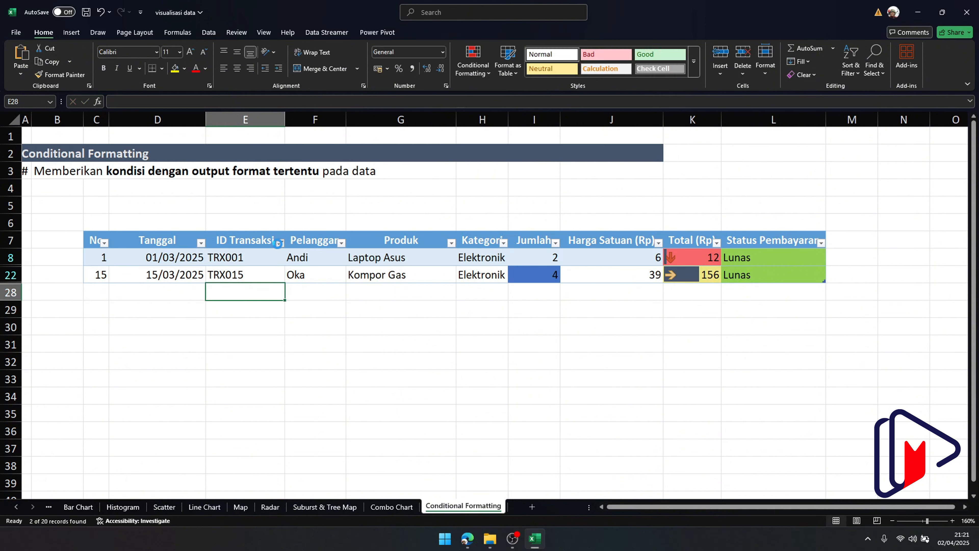
Clear the filter from the ID Transaksi column and look over the full table.
{"action": "left_click", "coordinate": [280, 242]}
{"action": "left_click", "coordinate": [216, 318]}
{"action": "scroll", "coordinate": [308, 322], "scroll_direction": "down", "scroll_amount": 3}
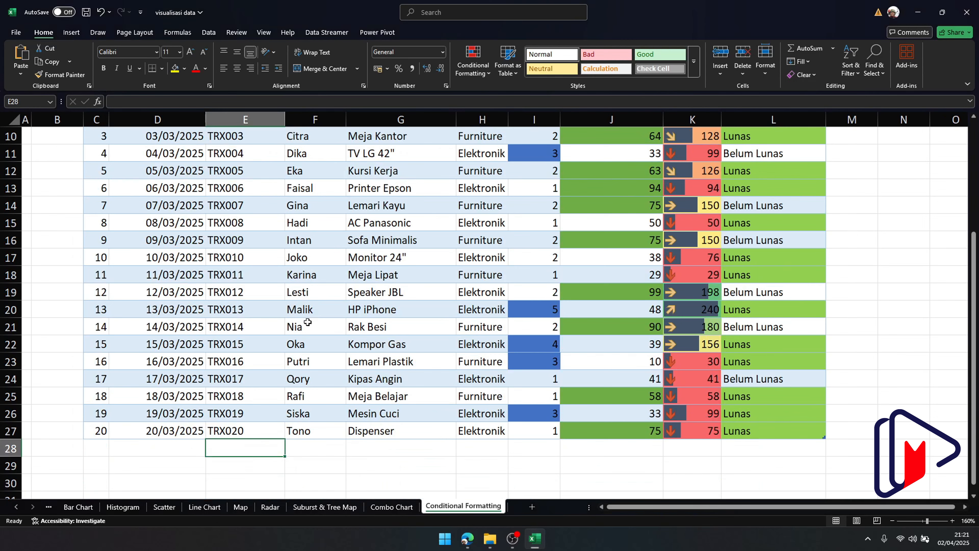
{"action": "scroll", "coordinate": [308, 322], "scroll_direction": "up", "scroll_amount": 2}
Look at the table's Remove Duplicates tool and select ID Transaksi cells E8:E16.
{"action": "left_click", "coordinate": [195, 315]}
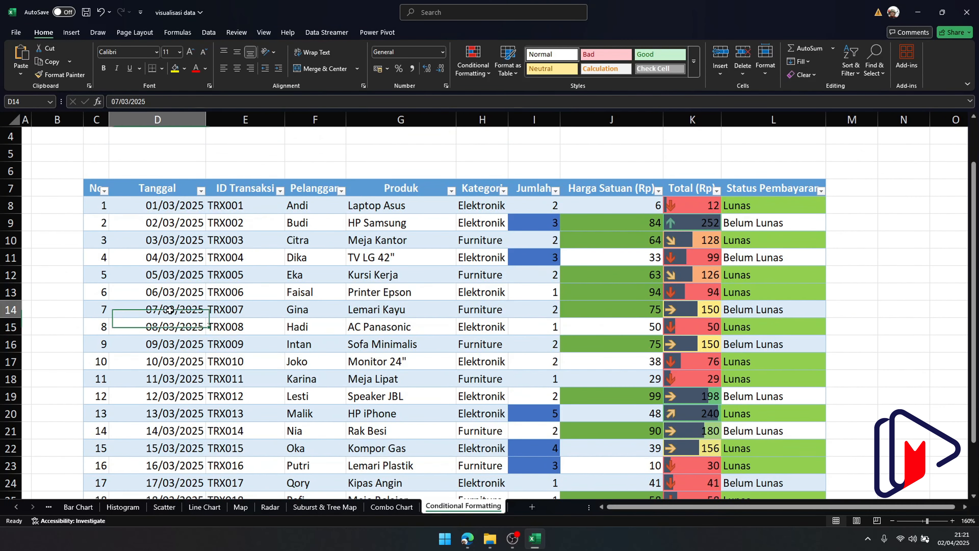
{"action": "left_click", "coordinate": [426, 31]}
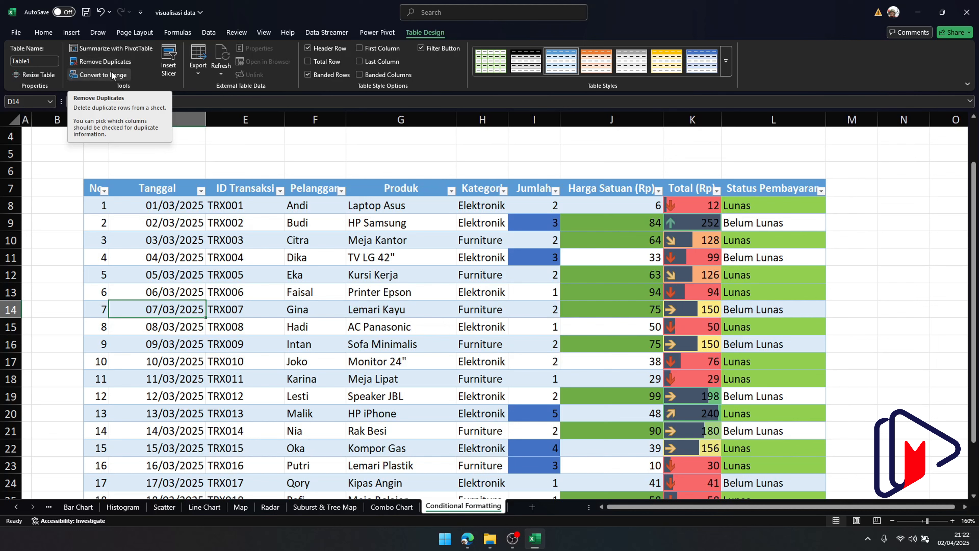
{"action": "left_click", "coordinate": [245, 239]}
{"action": "left_click", "coordinate": [244, 208]}
{"action": "left_click_drag", "start_coordinate": [245, 208], "coordinate": [230, 342]}
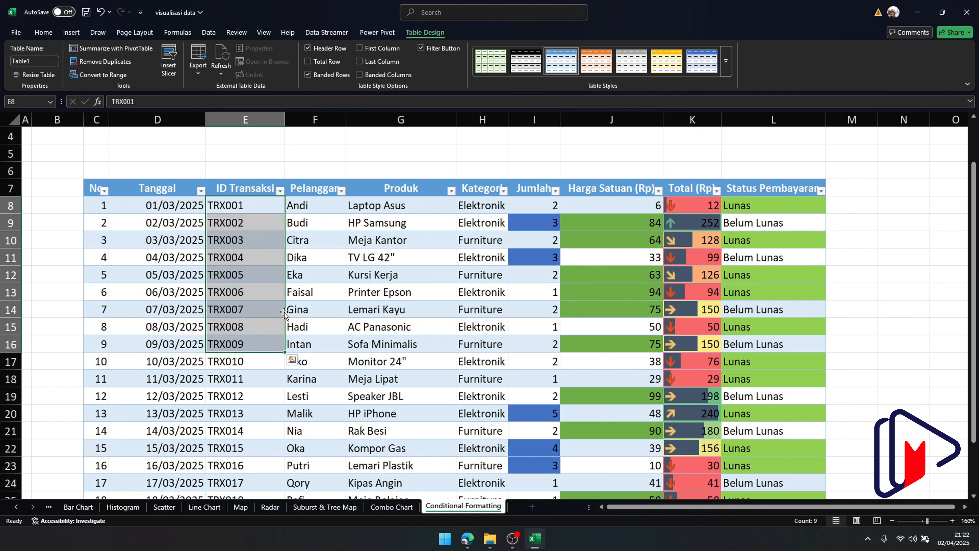
Look over the Histogram, Scatter and Line Chart sheets, and review the formatted columns from Jumlah to Status Pembayaran on the Conditional Formatting sheet.
{"action": "left_click", "coordinate": [228, 278]}
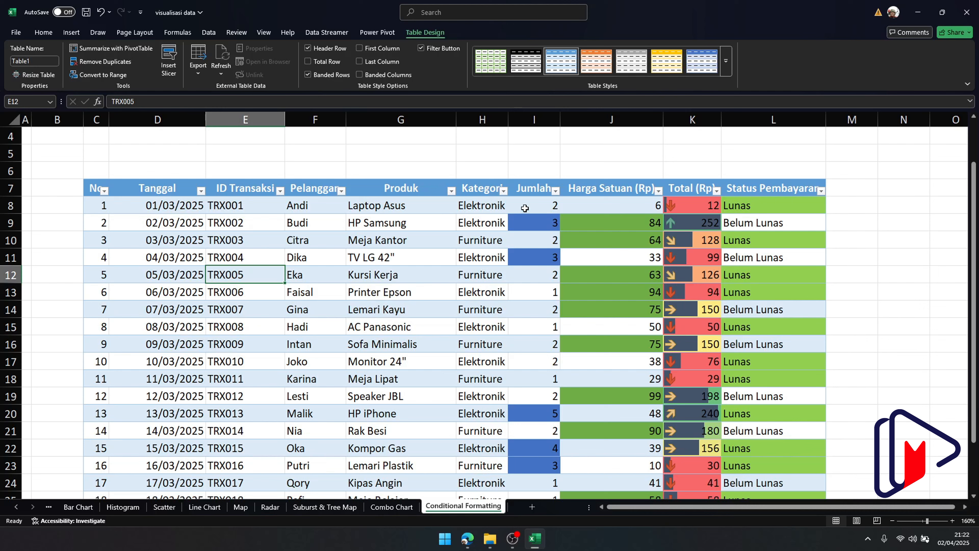
{"action": "left_click_drag", "start_coordinate": [525, 207], "coordinate": [736, 352]}
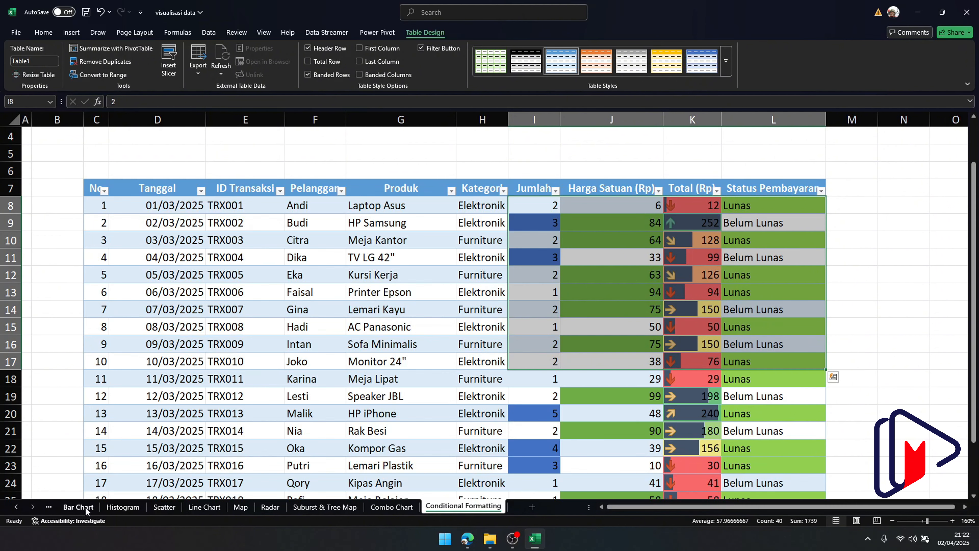
{"action": "left_click", "coordinate": [121, 507]}
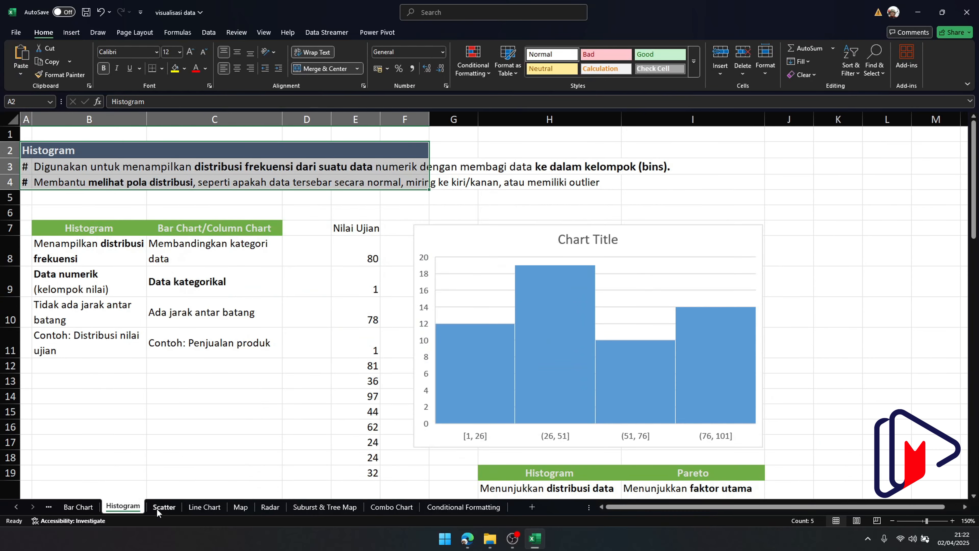
{"action": "left_click", "coordinate": [166, 508]}
{"action": "left_click", "coordinate": [205, 507]}
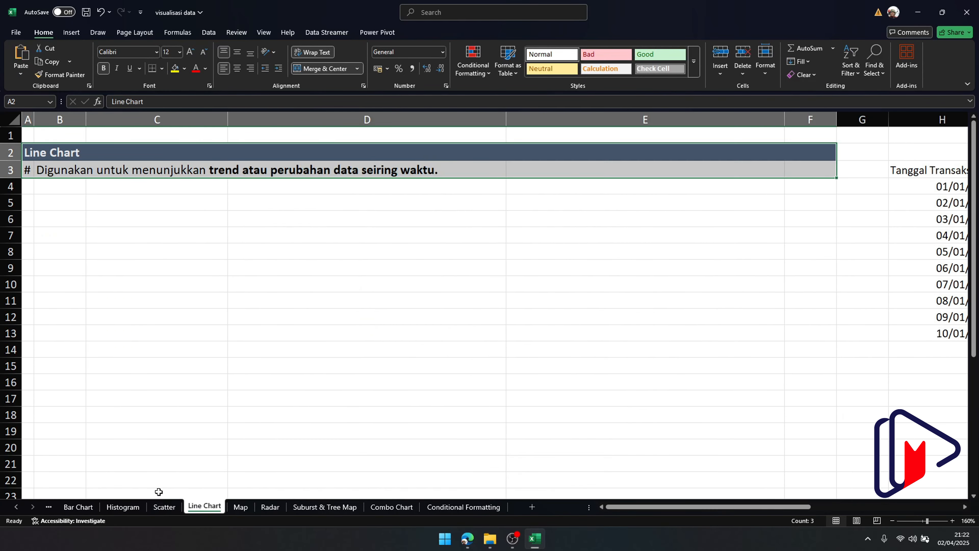
{"action": "left_click", "coordinate": [434, 508]}
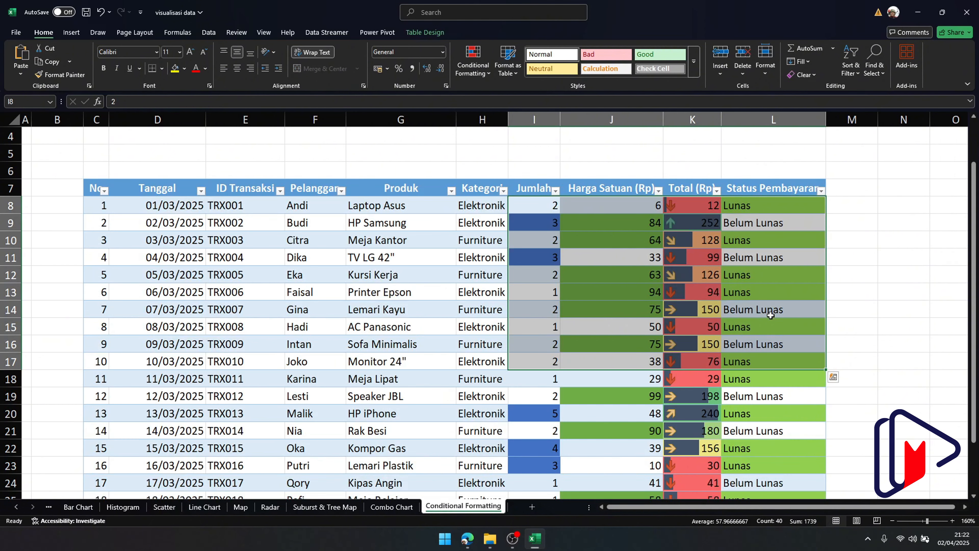
{"action": "left_click_drag", "start_coordinate": [768, 334], "coordinate": [621, 207]}
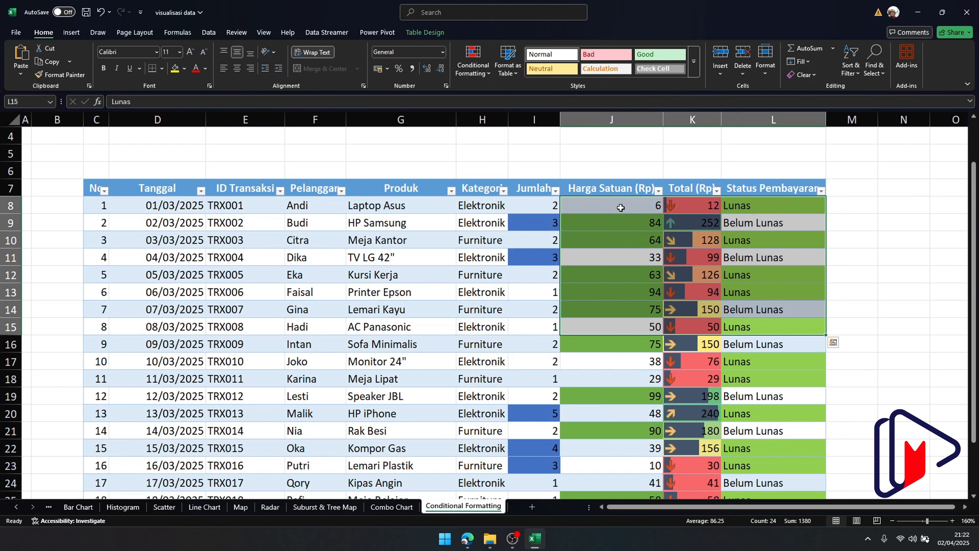
{"action": "left_click_drag", "start_coordinate": [539, 208], "coordinate": [742, 318]}
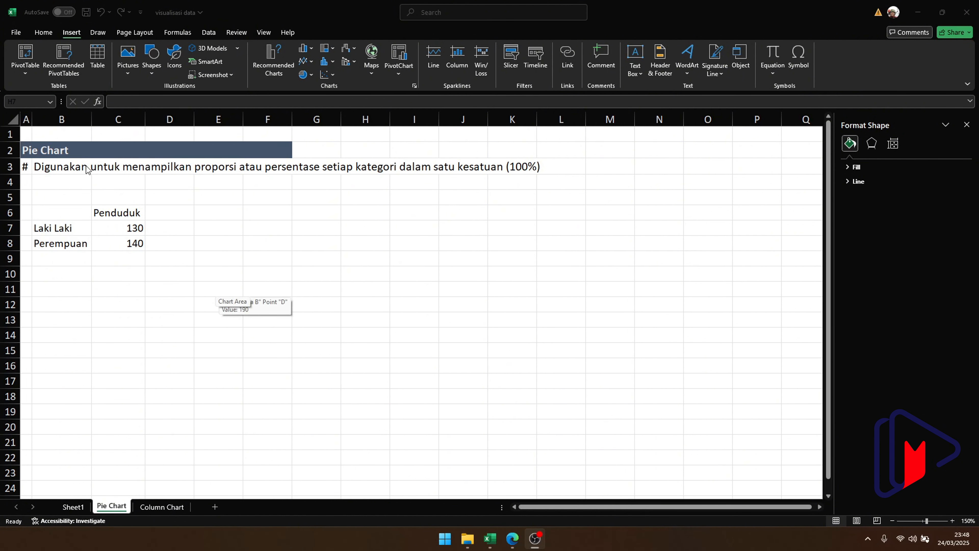
Bold the phrase "proporsi atau persentase setiap kategori dalam satu kesatuan (100%)" in B3 of the Pie Chart sheet.
{"action": "double_click", "coordinate": [70, 171]}
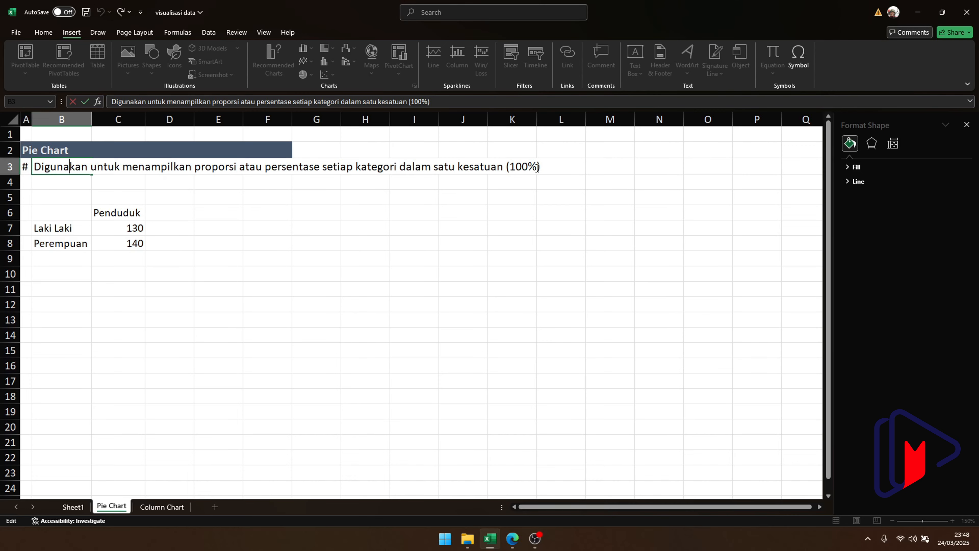
{"action": "left_click_drag", "start_coordinate": [538, 168], "coordinate": [194, 168]}
{"action": "key", "text": "ctrl+b"}
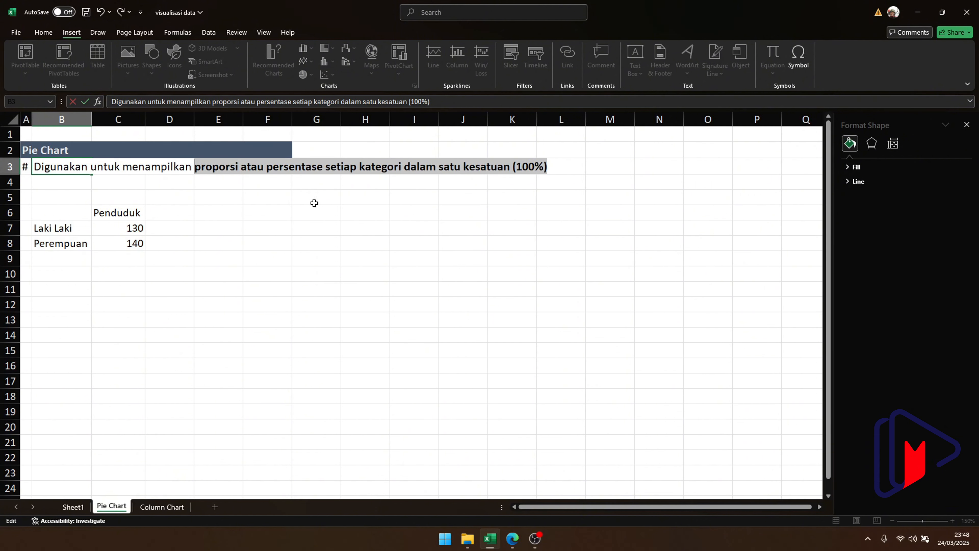
{"action": "key", "text": "Return"}
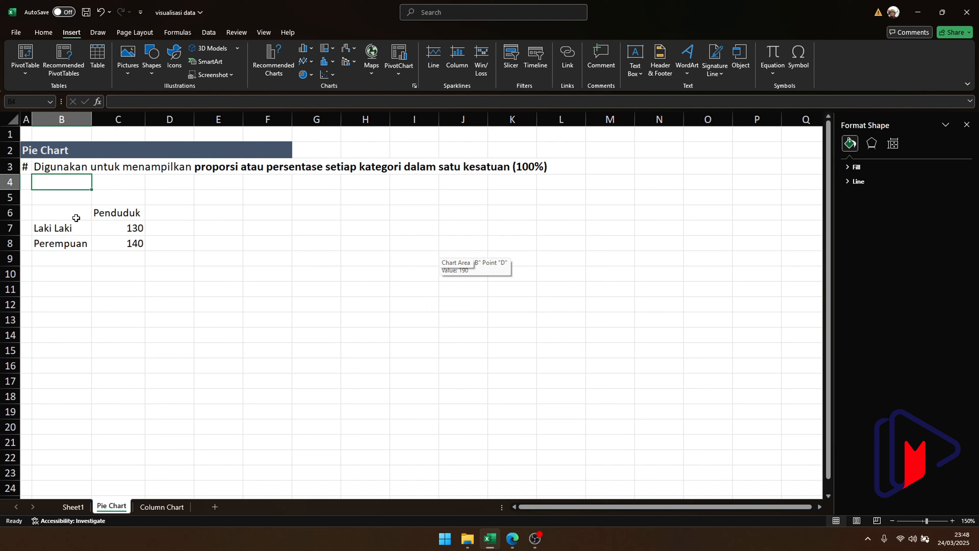
Insert a standard Pie chart from B6:C8 after previewing the other pie subtypes, and shrink and place it beside the data.
{"action": "left_click_drag", "start_coordinate": [76, 218], "coordinate": [133, 245]}
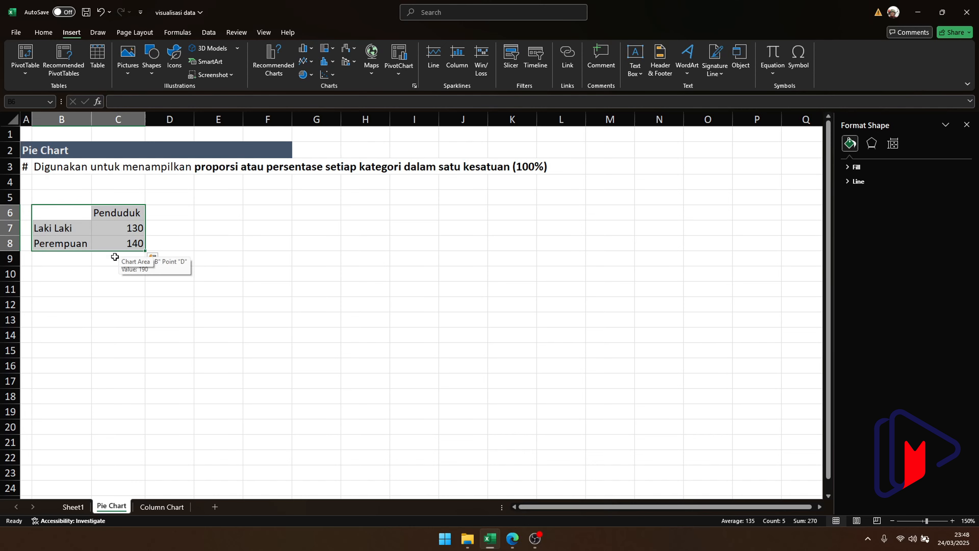
{"action": "left_click", "coordinate": [280, 61]}
{"action": "left_click", "coordinate": [410, 137]}
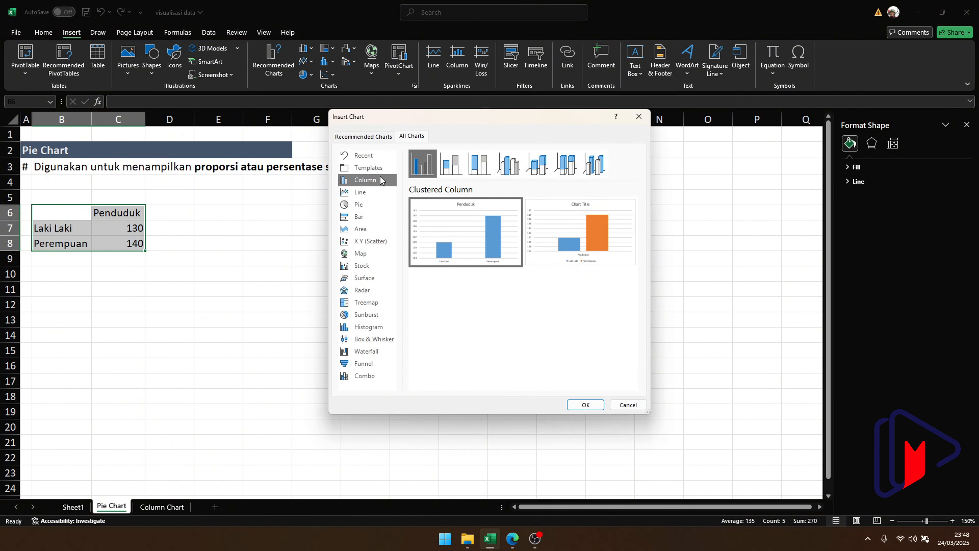
{"action": "left_click", "coordinate": [362, 206]}
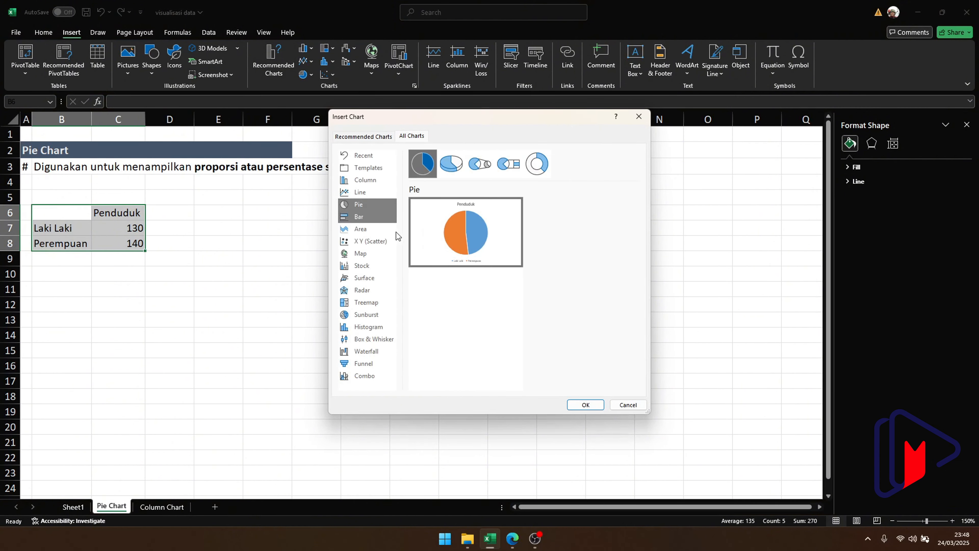
{"action": "left_click", "coordinate": [452, 164]}
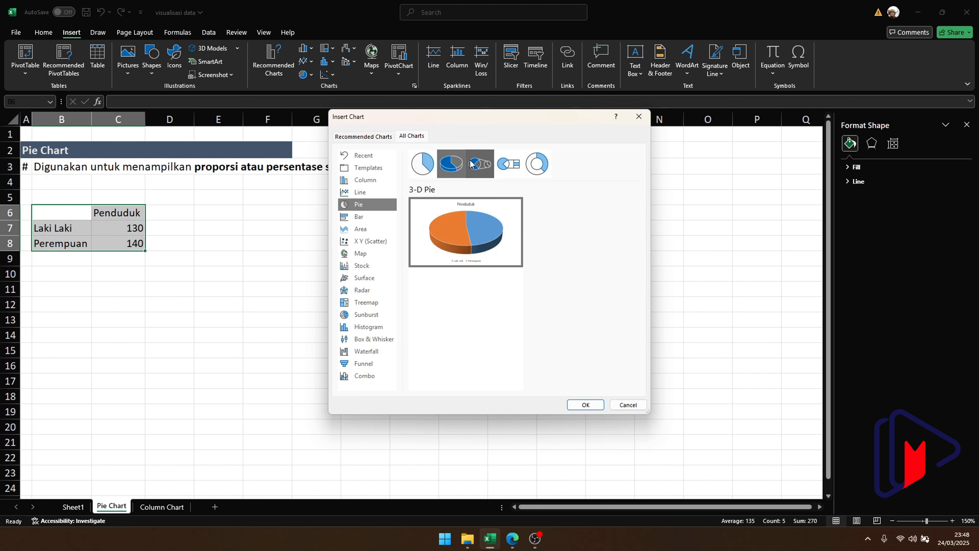
{"action": "left_click", "coordinate": [471, 163]}
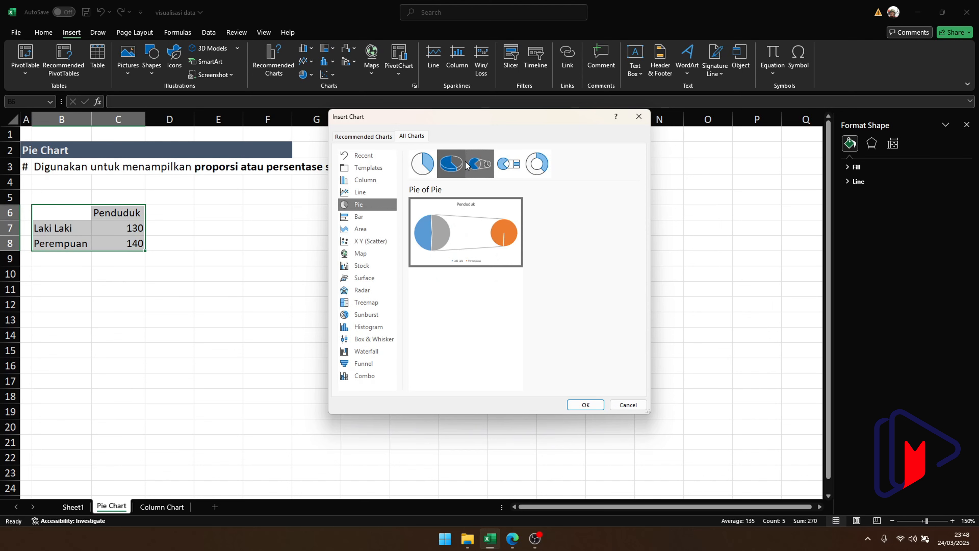
{"action": "left_click", "coordinate": [513, 166]}
{"action": "left_click", "coordinate": [538, 165]}
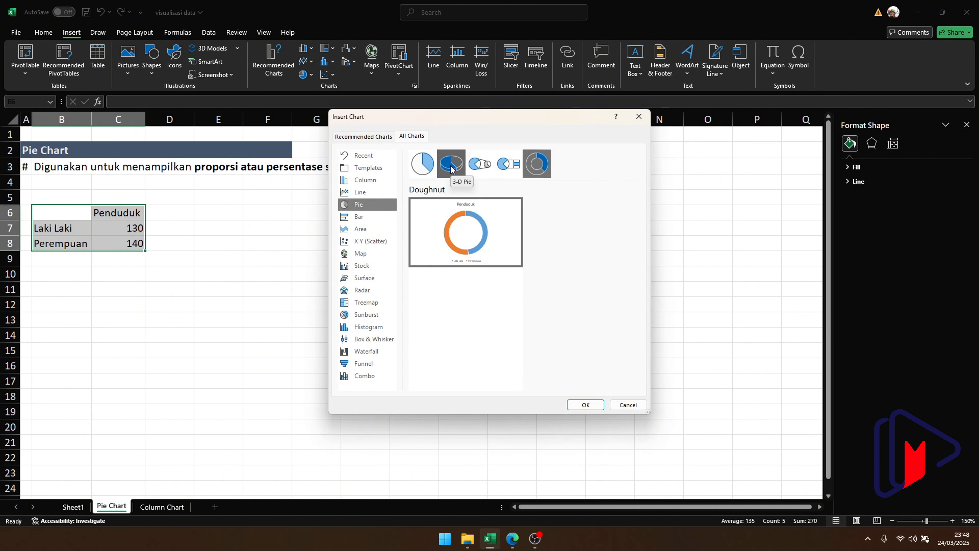
{"action": "left_click", "coordinate": [426, 170]}
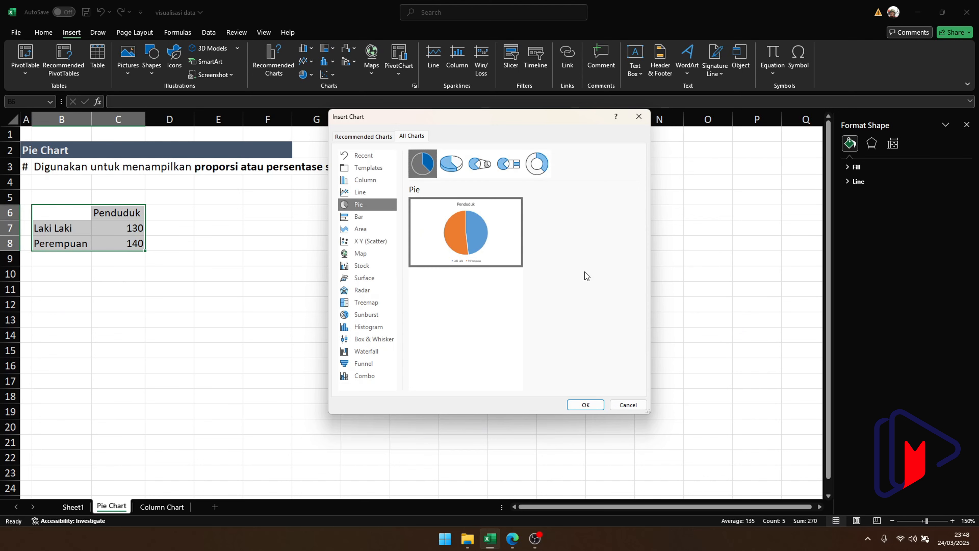
{"action": "left_click", "coordinate": [584, 405]}
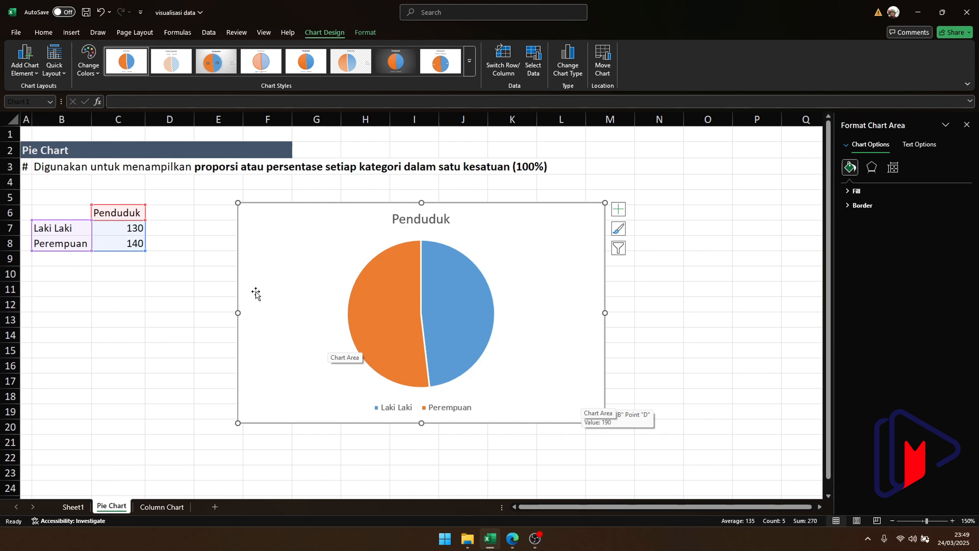
{"action": "left_click_drag", "start_coordinate": [604, 422], "coordinate": [459, 350]}
{"action": "left_click_drag", "start_coordinate": [399, 323], "coordinate": [376, 308]}
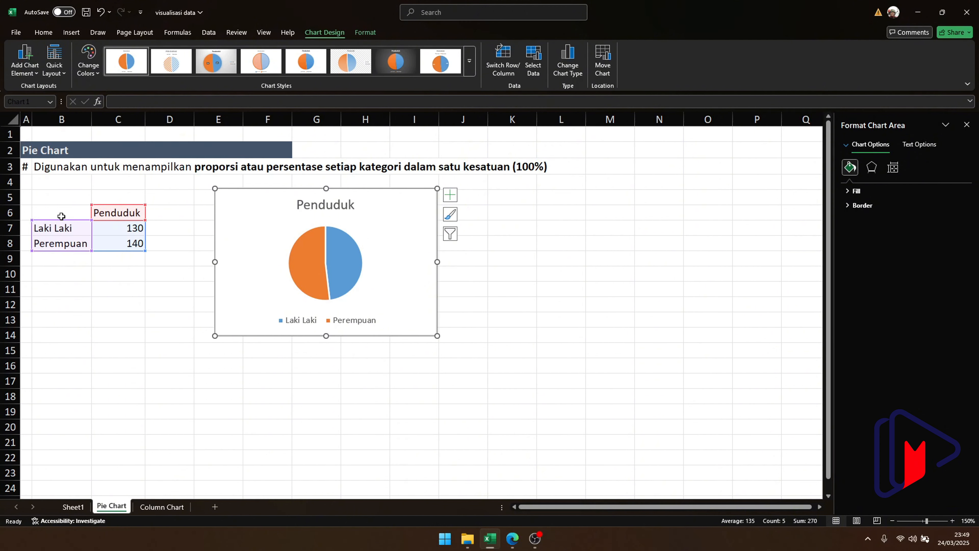
Copy the Penduduk data in B6:C8 to a second block starting at B17.
{"action": "left_click_drag", "start_coordinate": [61, 217], "coordinate": [120, 245]}
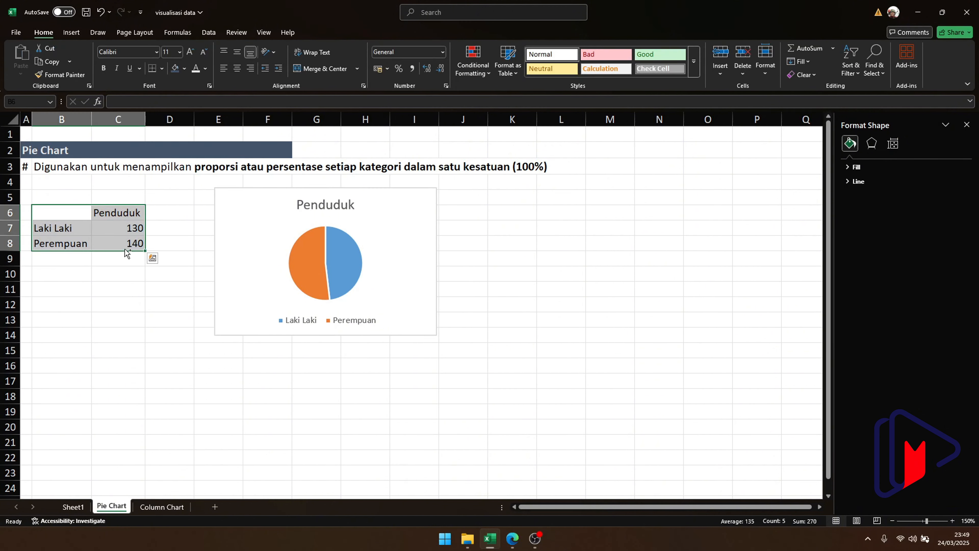
{"action": "key", "text": "ctrl+c"}
{"action": "left_click", "coordinate": [72, 382]}
{"action": "key", "text": "ctrl+v"}
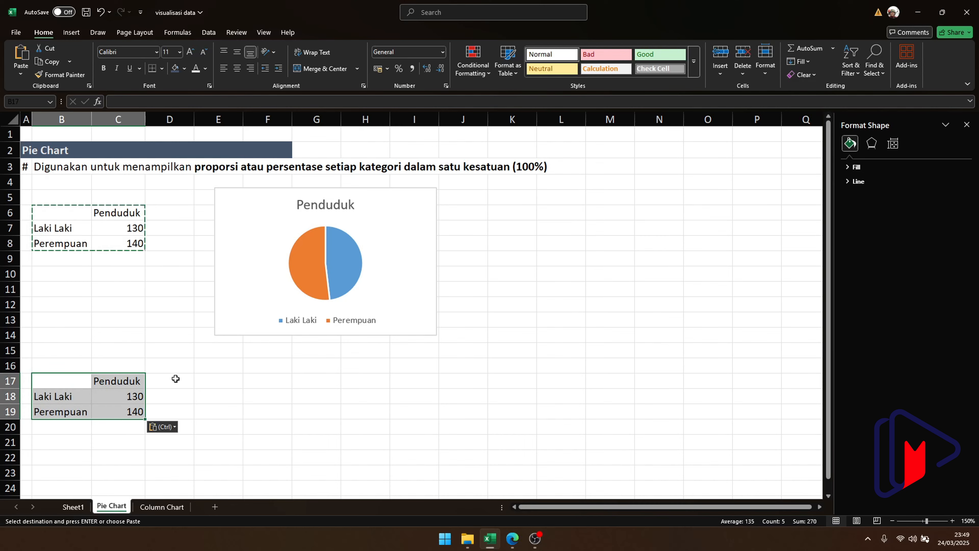
Replace the copied category labels in B18 and B19 with Kota A and Kota B.
{"action": "scroll", "coordinate": [175, 379], "scroll_direction": "down", "scroll_amount": 2}
{"action": "left_click", "coordinate": [75, 305]}
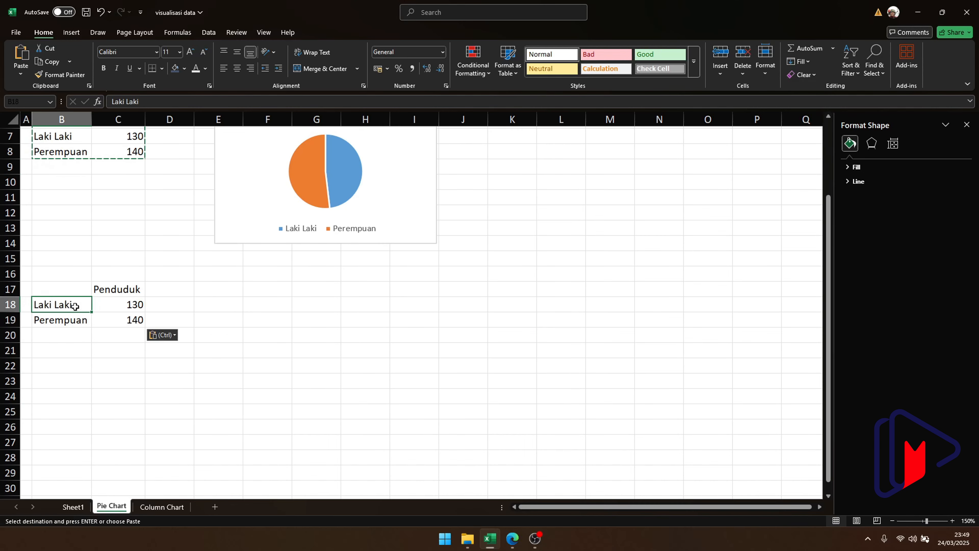
{"action": "type", "text": "Kota"}
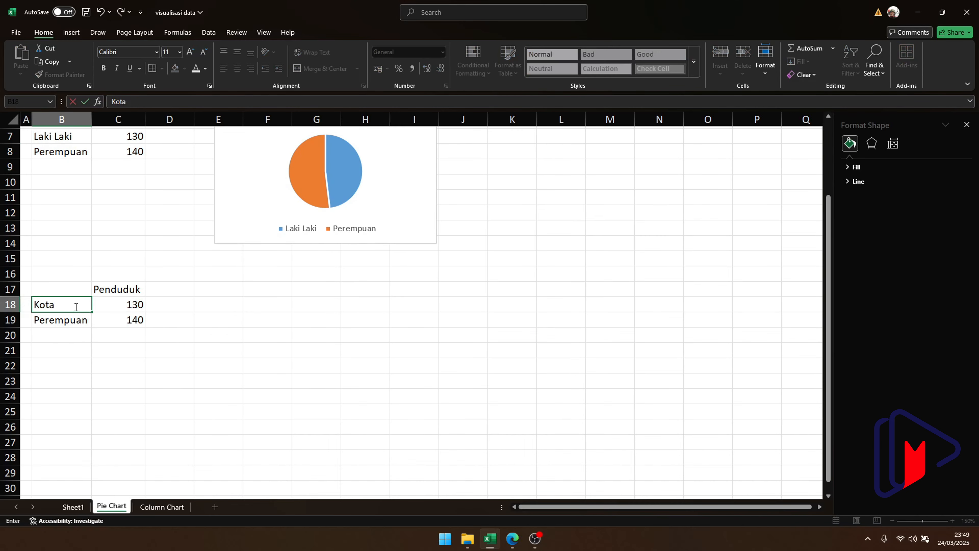
{"action": "type", "text": " A"}
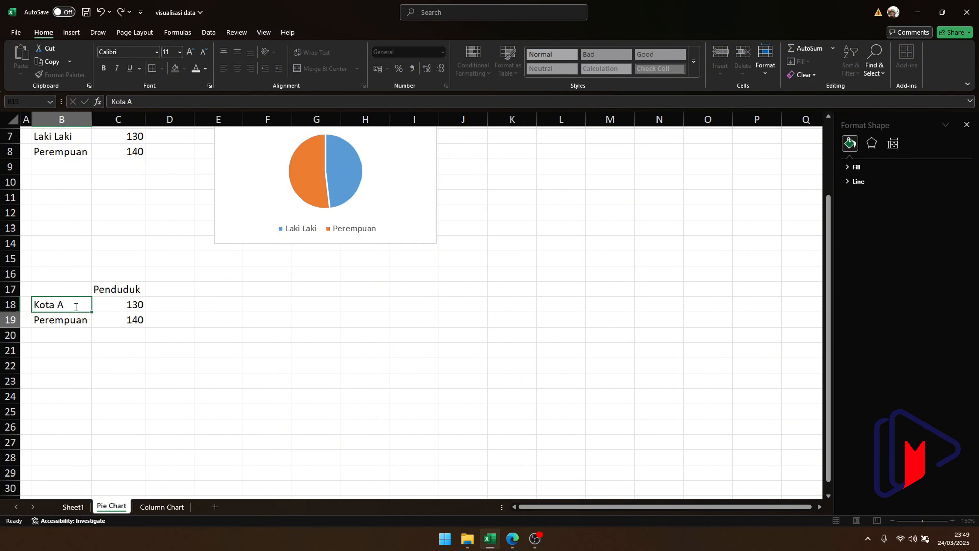
{"action": "key", "text": "Return"}
{"action": "type", "text": "Kota B"}
{"action": "key", "text": "Return"}
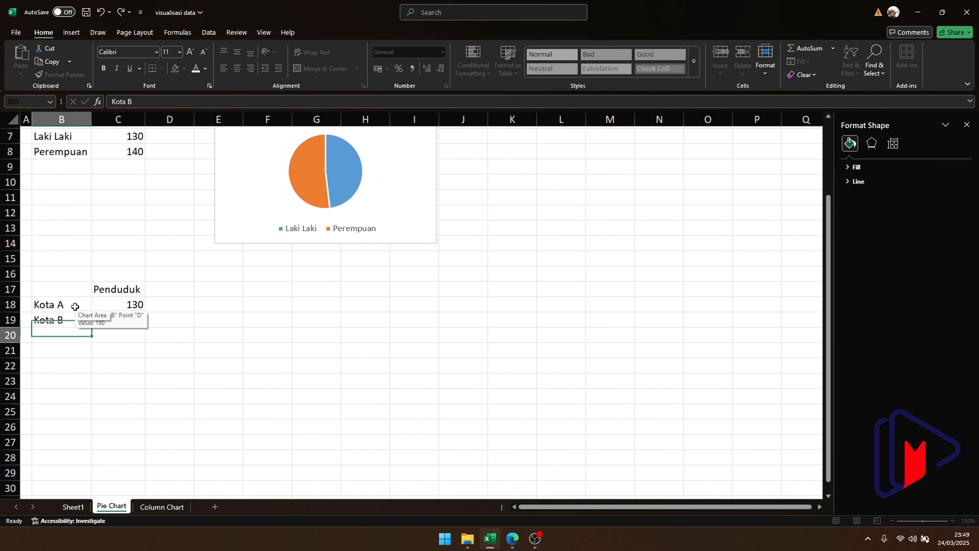
Rename the two city labels Kota 1 and Kota 2, and fill the series down to Kota 10 in B27.
{"action": "mouse_move", "coordinate": [75, 305]}
{"action": "left_mouse_down"}
{"action": "mouse_move", "coordinate": [86, 322]}
{"action": "mouse_move", "coordinate": [82, 400]}
{"action": "mouse_move", "coordinate": [80, 319]}
{"action": "left_mouse_up"}
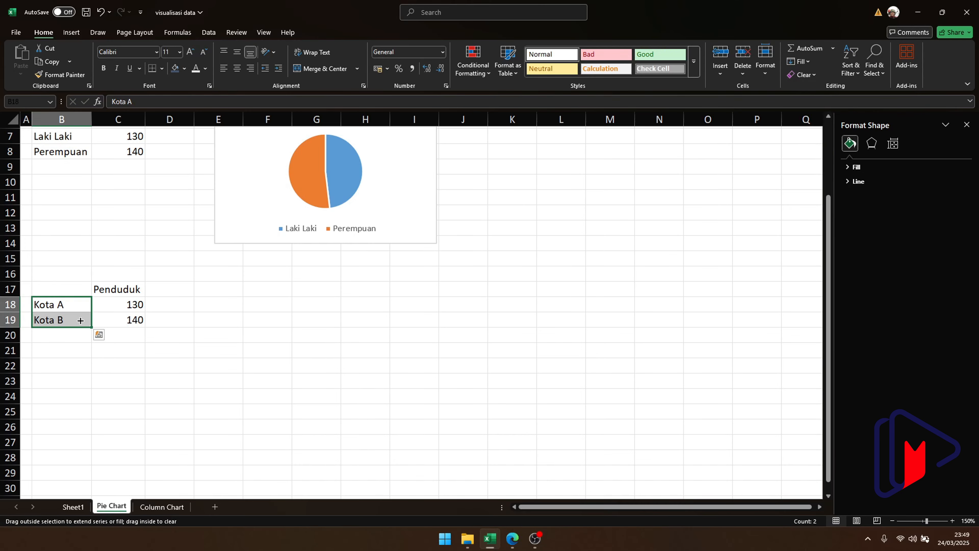
{"action": "double_click", "coordinate": [72, 302]}
{"action": "key", "text": "BackSpace"}
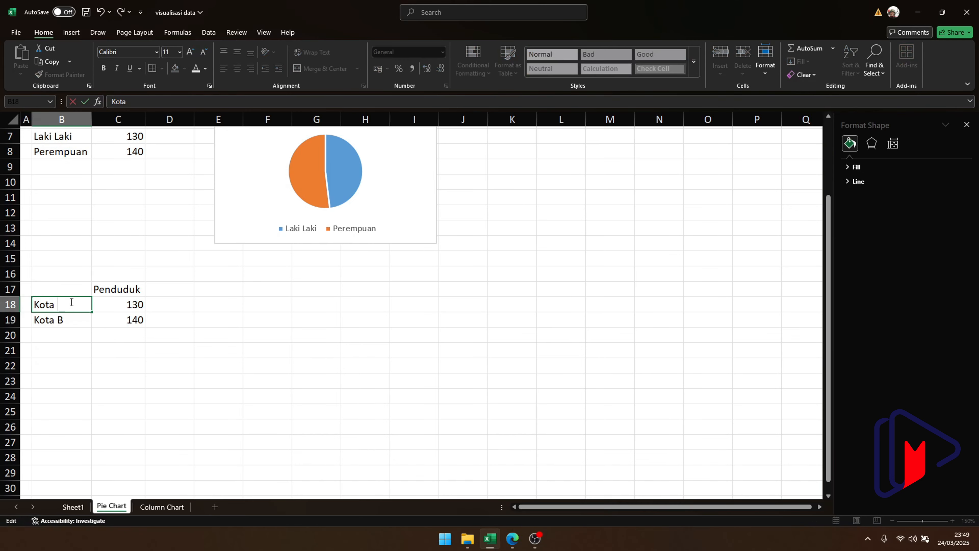
{"action": "double_click", "coordinate": [76, 317]}
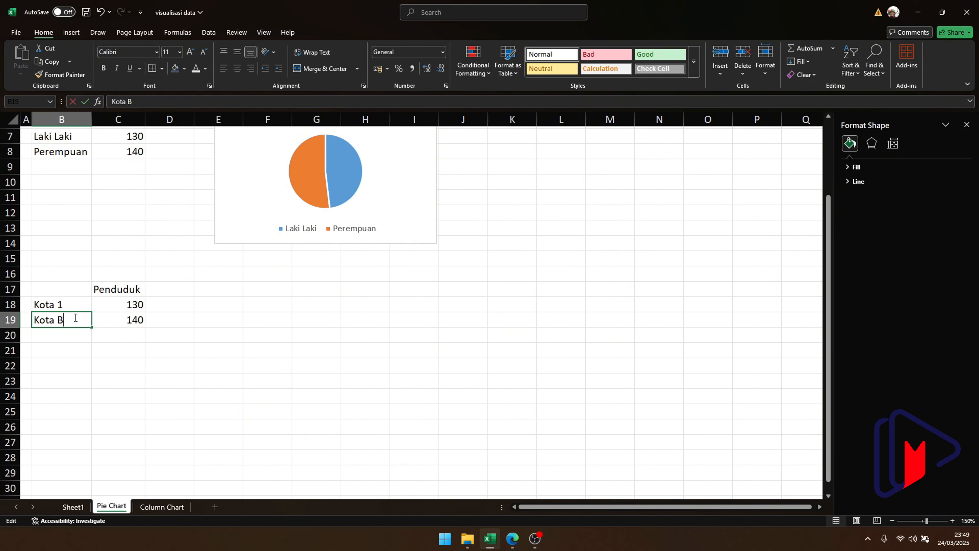
{"action": "key", "text": "BackSpace"}
{"action": "type", "text": "2"}
{"action": "key", "text": "Return"}
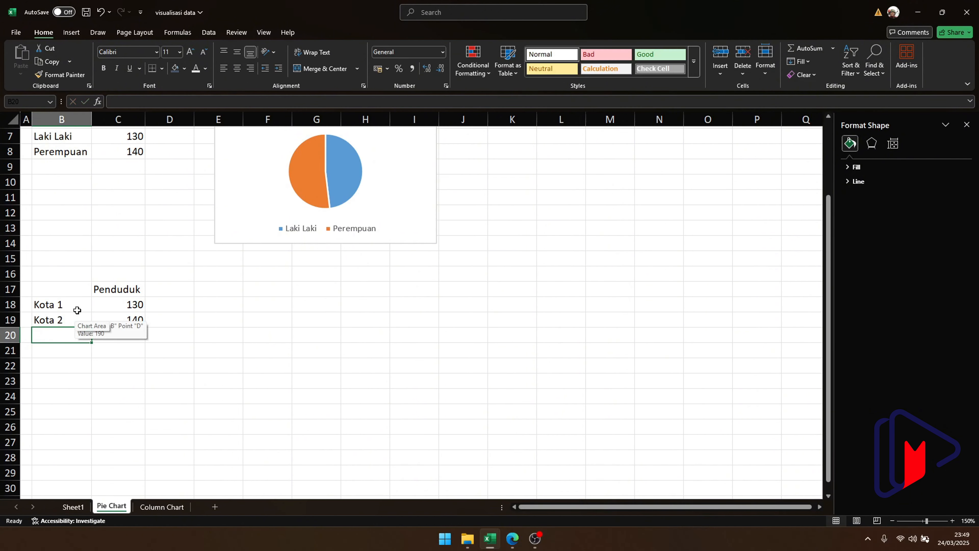
{"action": "left_click_drag", "start_coordinate": [75, 309], "coordinate": [76, 446]}
Enter =RANDBETWEEN(1,100) in C18 and fill the formula down to C27 for all ten cities.
{"action": "left_click", "coordinate": [130, 303]}
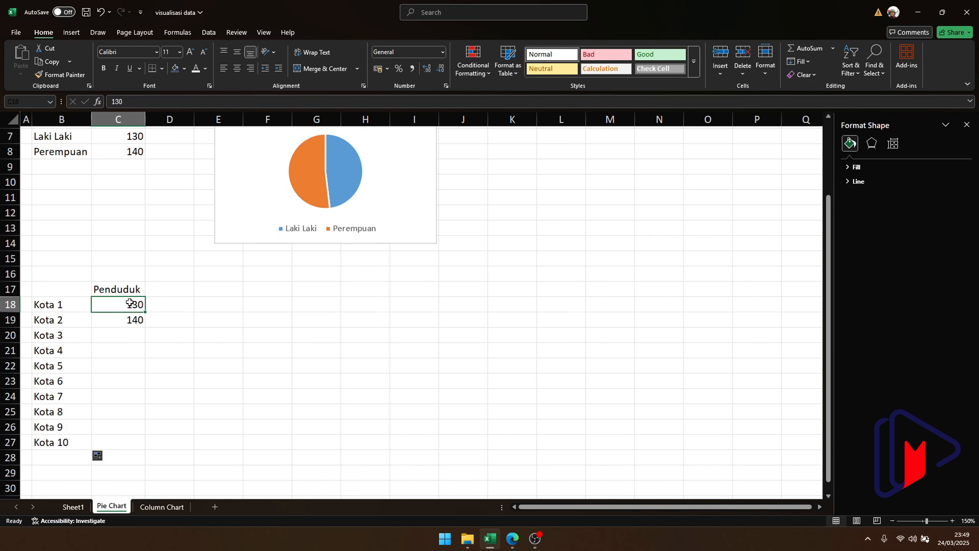
{"action": "type", "text": "=rand"}
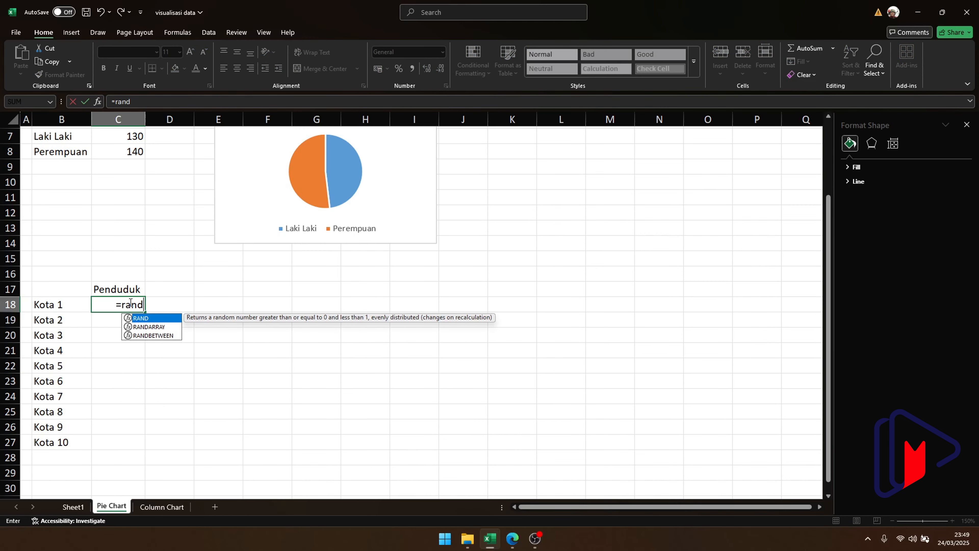
{"action": "key", "text": "Down"}
{"action": "key", "text": "Down"}
{"action": "key", "text": "Tab"}
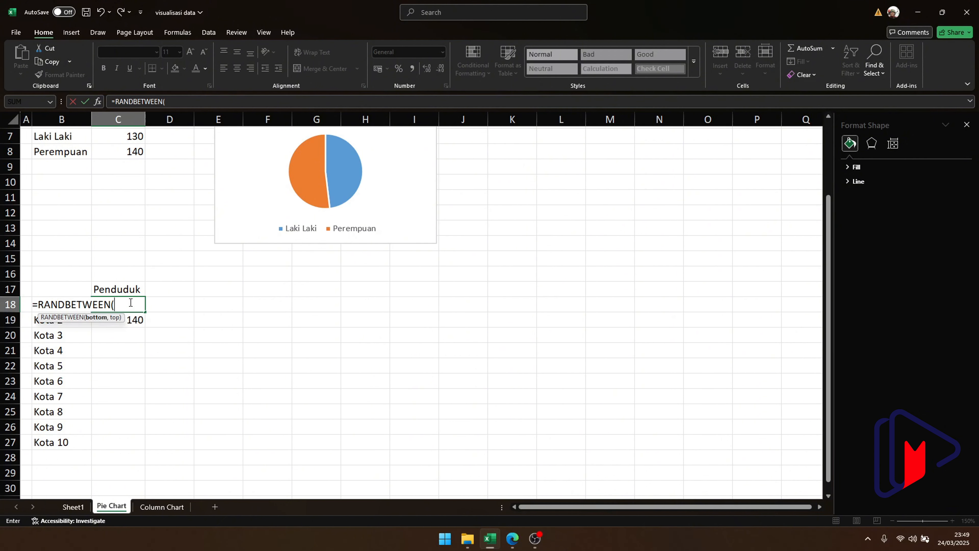
{"action": "type", "text": "1,100"}
{"action": "key", "text": "Return"}
{"action": "left_click", "coordinate": [141, 307]}
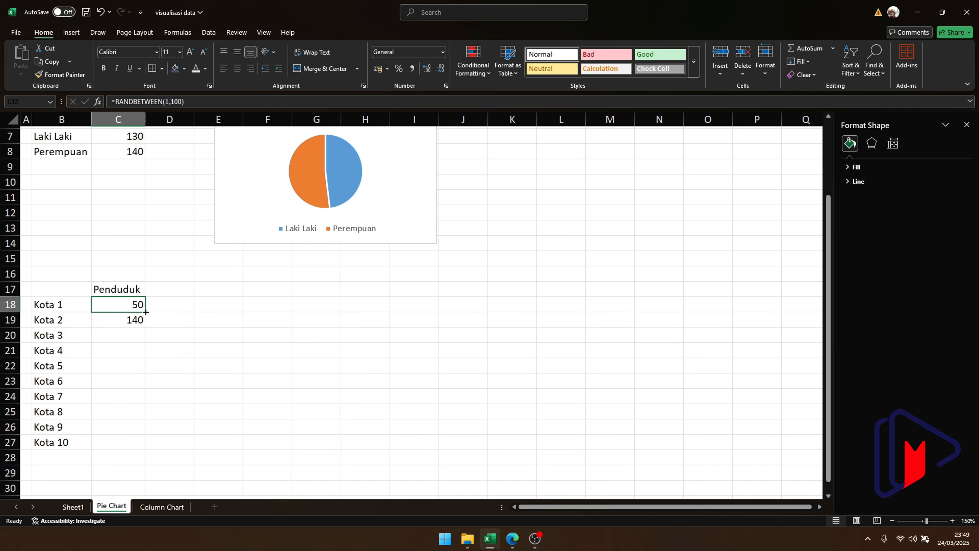
{"action": "left_click_drag", "start_coordinate": [146, 311], "coordinate": [122, 450]}
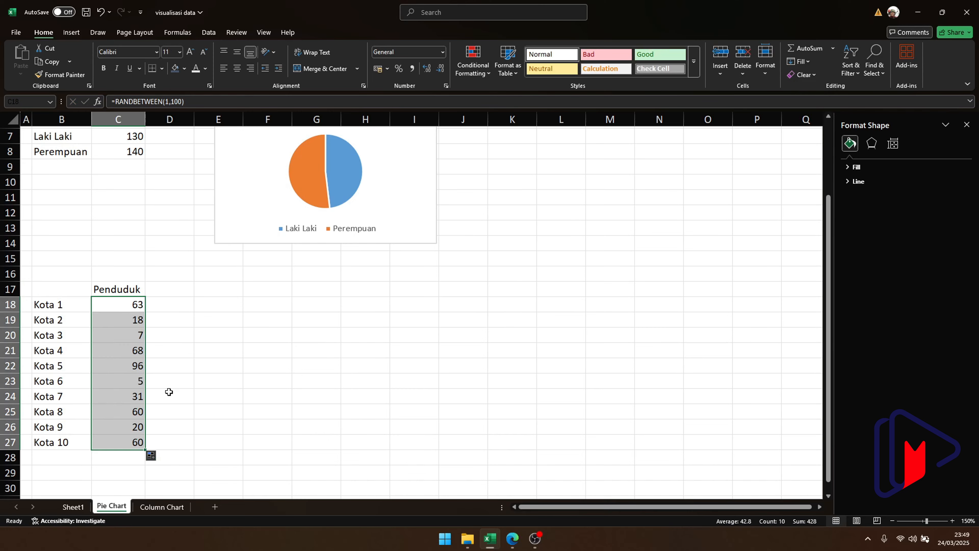
Replace the random-number formulas in C18:C27 with their fixed values.
{"action": "key", "text": "ctrl+c"}
{"action": "right_click", "coordinate": [122, 304]}
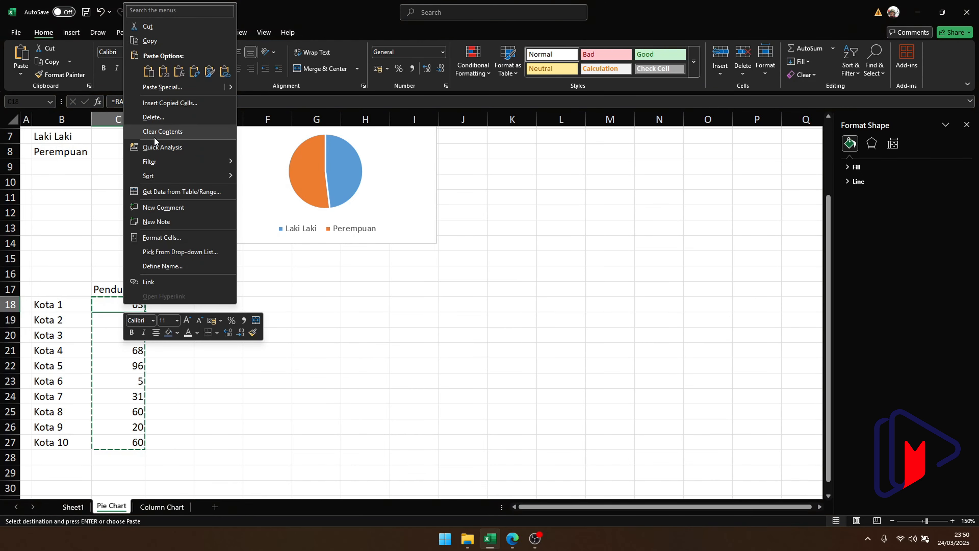
{"action": "left_click", "coordinate": [167, 70]}
{"action": "left_click", "coordinate": [203, 287]}
Insert a pie chart from the city population data in B17:C27.
{"action": "left_click_drag", "start_coordinate": [77, 290], "coordinate": [137, 443]}
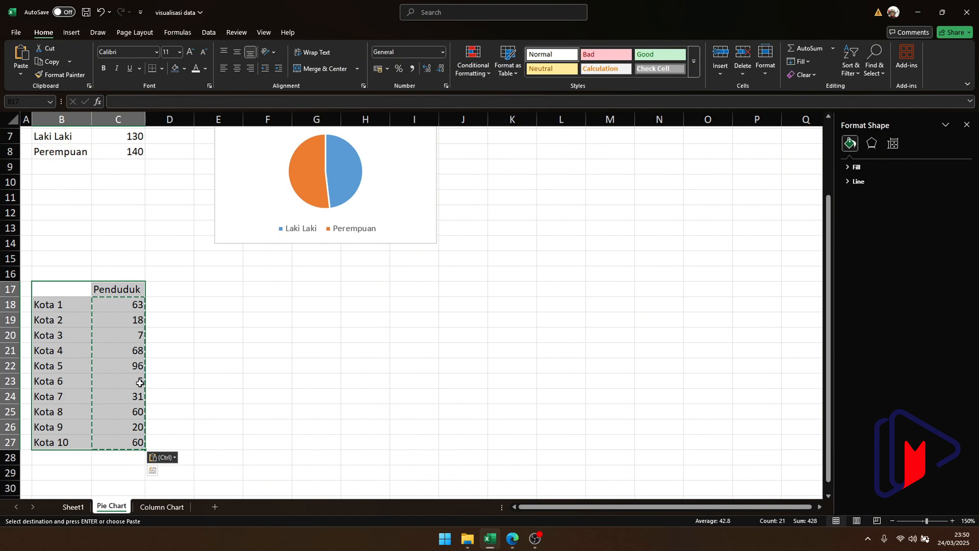
{"action": "left_click", "coordinate": [71, 32]}
{"action": "left_click", "coordinate": [274, 61]}
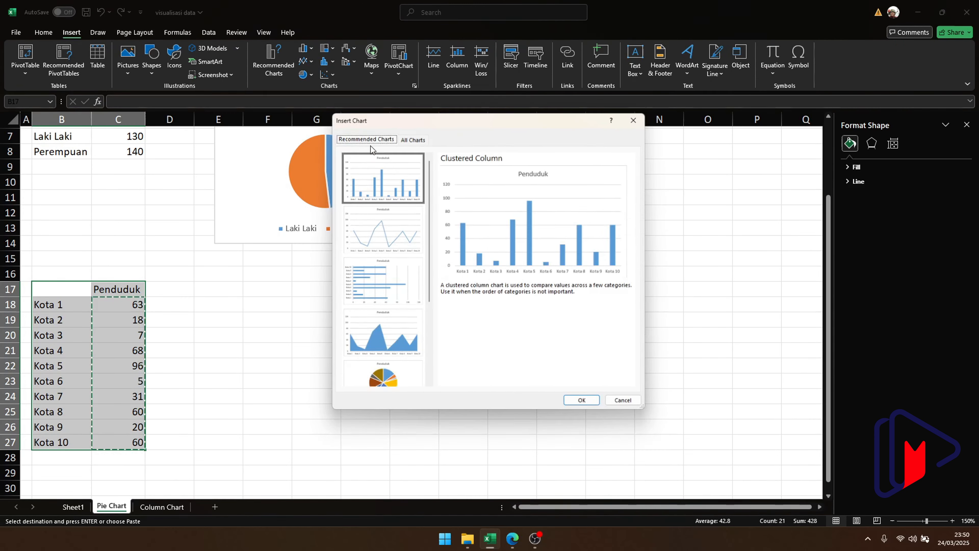
{"action": "left_click", "coordinate": [412, 137]}
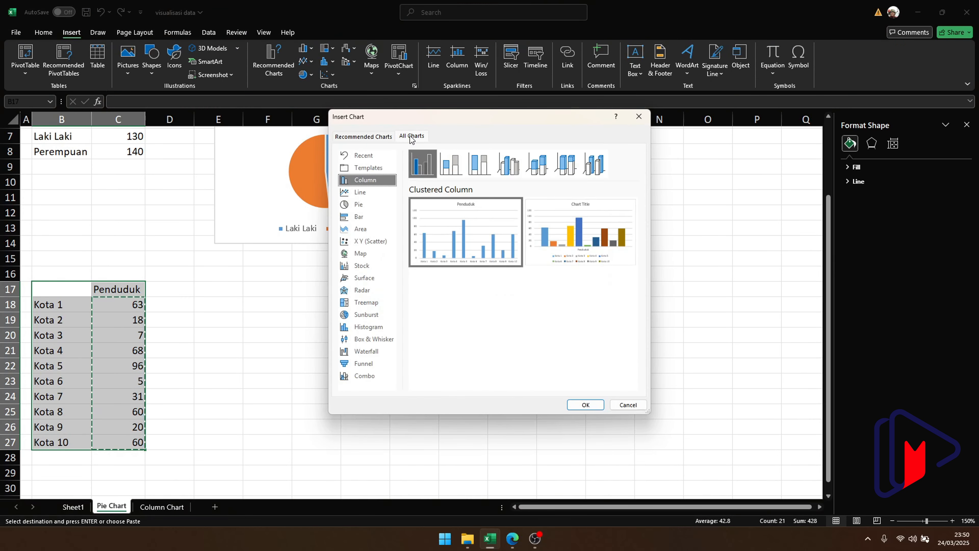
{"action": "left_click", "coordinate": [368, 209]}
{"action": "mouse_move", "coordinate": [475, 246]}
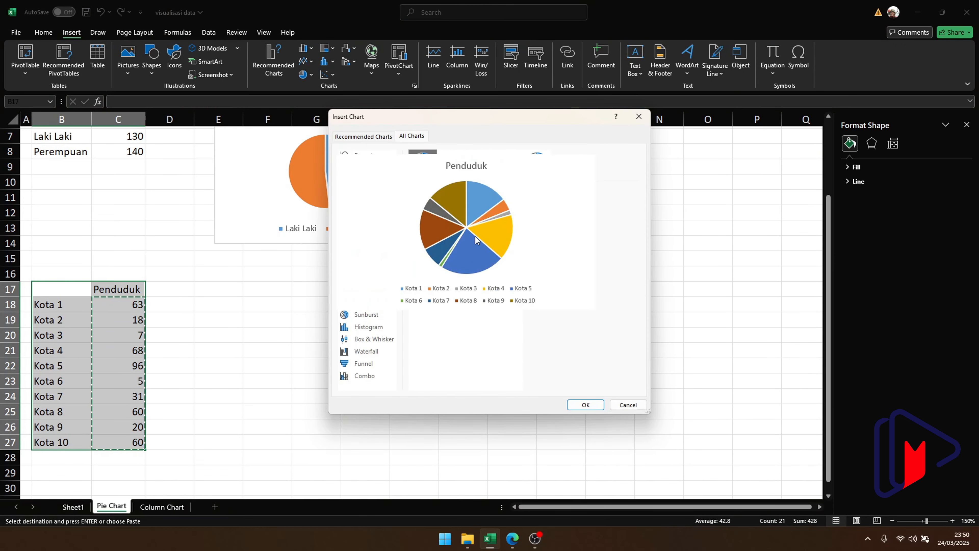
{"action": "left_click", "coordinate": [585, 404]}
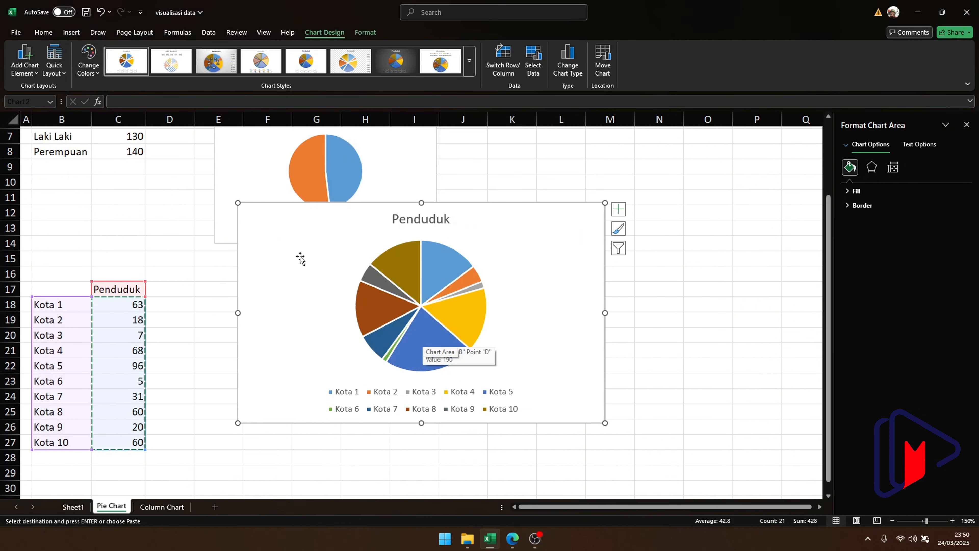
Move the city pie chart below the gender chart, beside its data, and shrink it to roughly columns E to I.
{"action": "left_click_drag", "start_coordinate": [301, 258], "coordinate": [256, 317]}
{"action": "scroll", "coordinate": [505, 378], "scroll_direction": "down", "scroll_amount": 1}
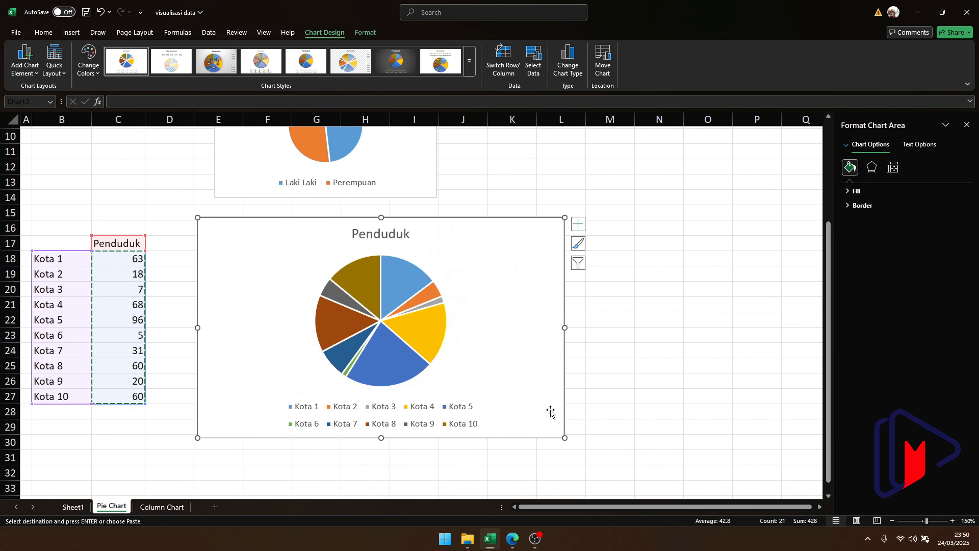
{"action": "left_click_drag", "start_coordinate": [569, 438], "coordinate": [443, 406]}
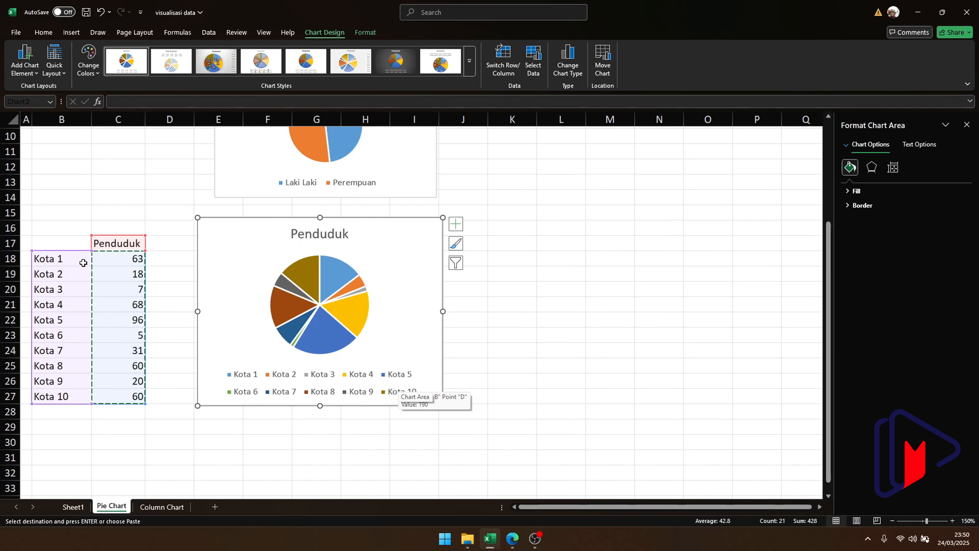
{"action": "left_click", "coordinate": [128, 362]}
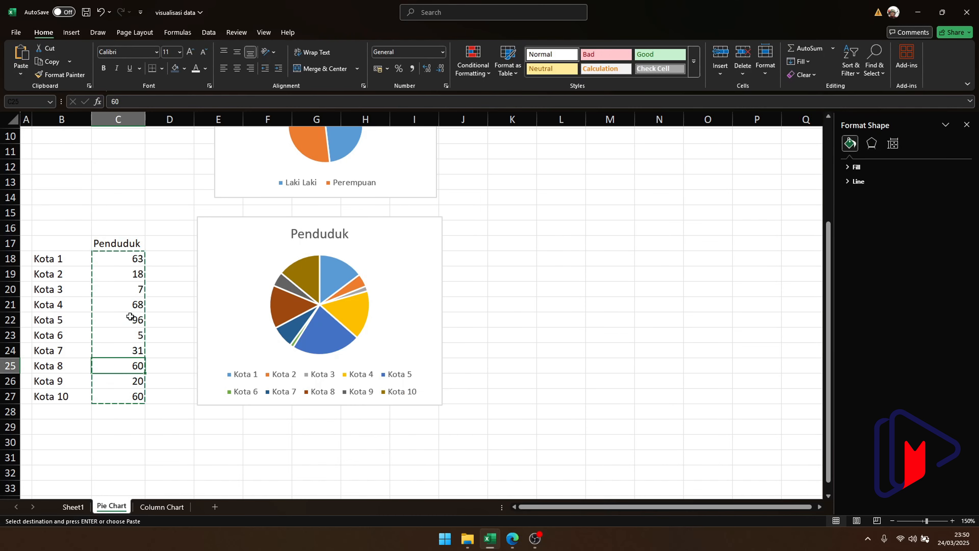
{"action": "left_click", "coordinate": [131, 313]}
{"action": "left_click", "coordinate": [136, 261]}
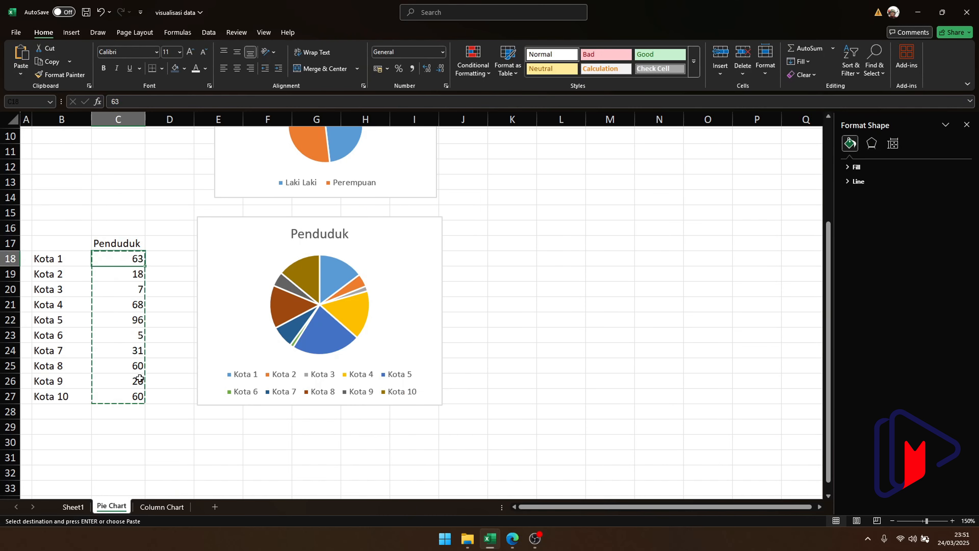
{"action": "left_click", "coordinate": [134, 393]}
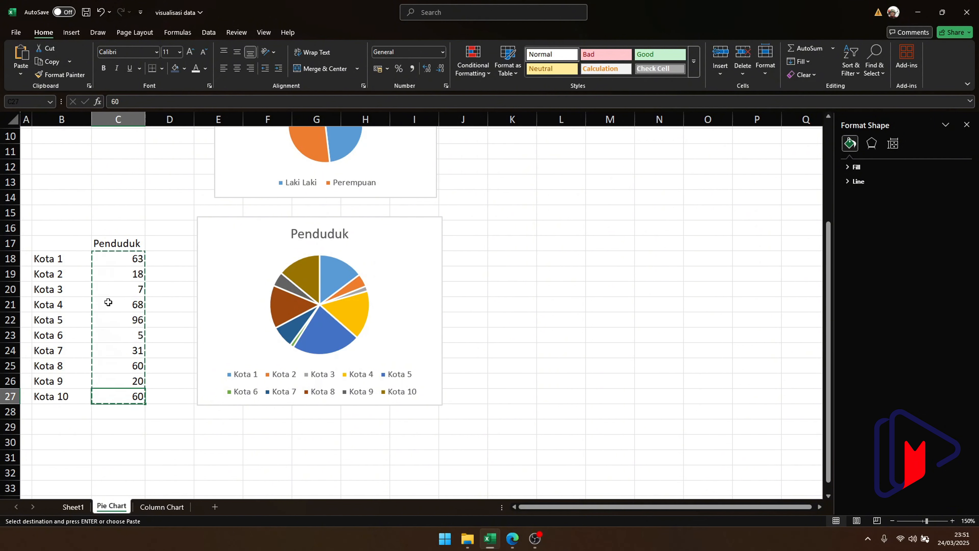
Copy the gender population table in B6:C8 to a new block starting at L5.
{"action": "scroll", "coordinate": [229, 308], "scroll_direction": "up", "scroll_amount": 1}
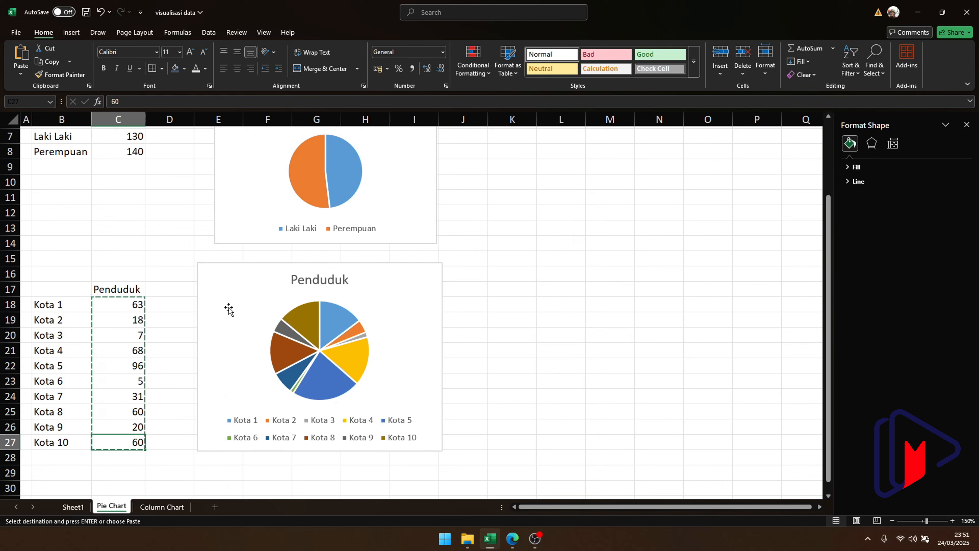
{"action": "scroll", "coordinate": [228, 308], "scroll_direction": "up", "scroll_amount": 2}
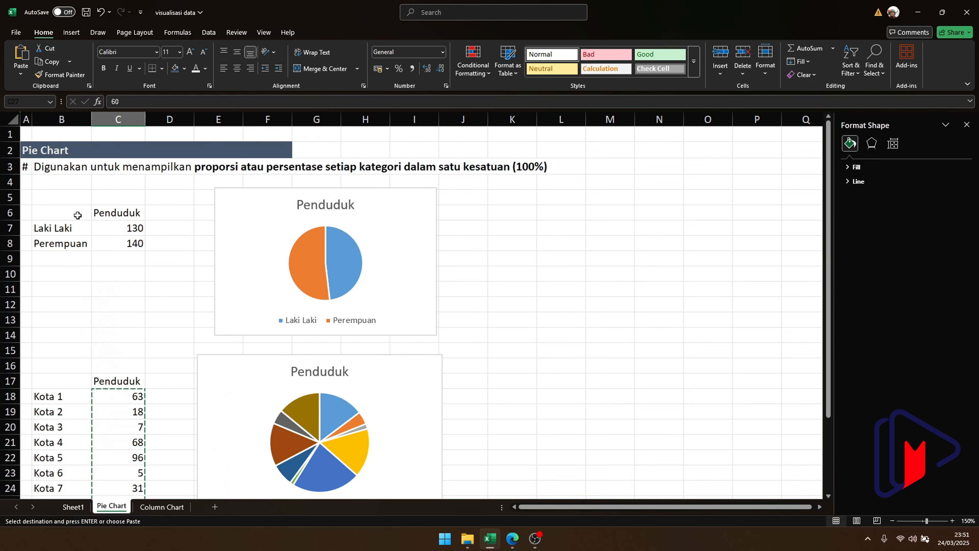
{"action": "left_click_drag", "start_coordinate": [76, 213], "coordinate": [114, 243]}
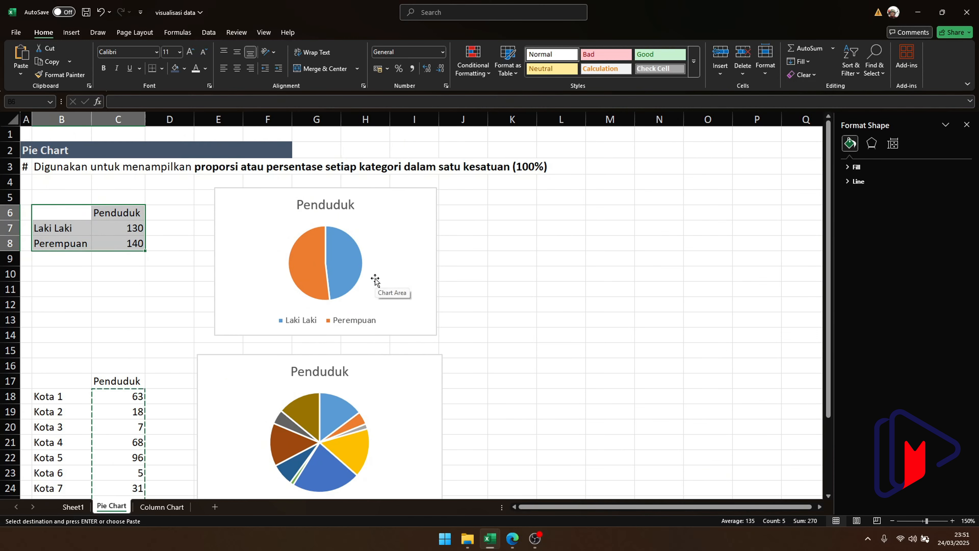
{"action": "key", "text": "ctrl+c"}
{"action": "left_click", "coordinate": [559, 196]}
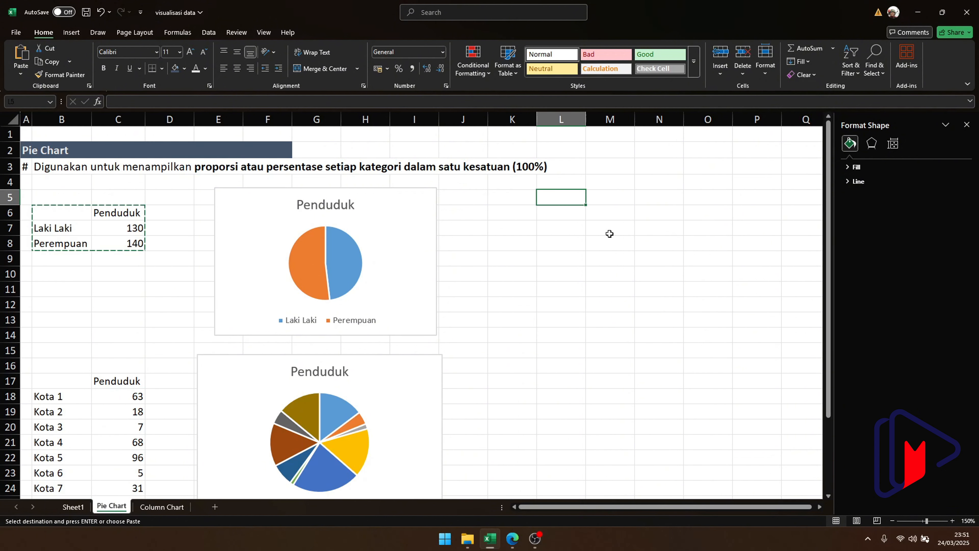
{"action": "key", "text": "ctrl+v"}
Replace the copied header in M5 with Kota 1, enter Kotra 2 in N5, and fill the headers across to P5.
{"action": "left_click_drag", "start_coordinate": [566, 214], "coordinate": [567, 233]}
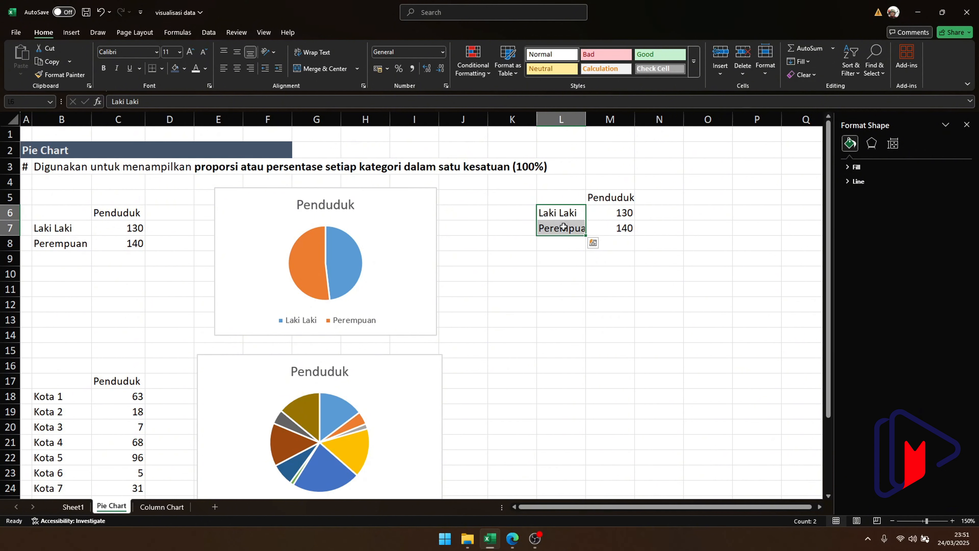
{"action": "left_click", "coordinate": [603, 226]}
{"action": "left_click", "coordinate": [610, 195]}
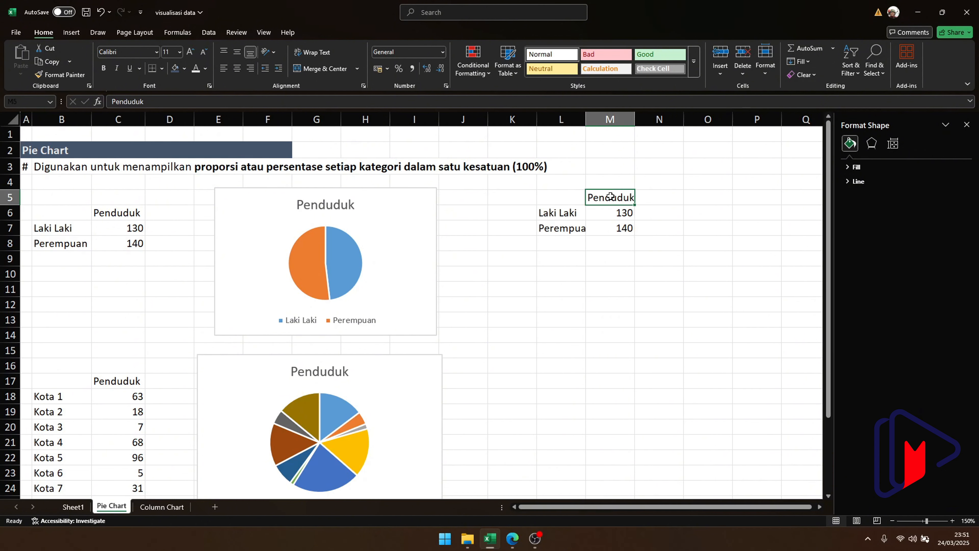
{"action": "type", "text": "Ko"}
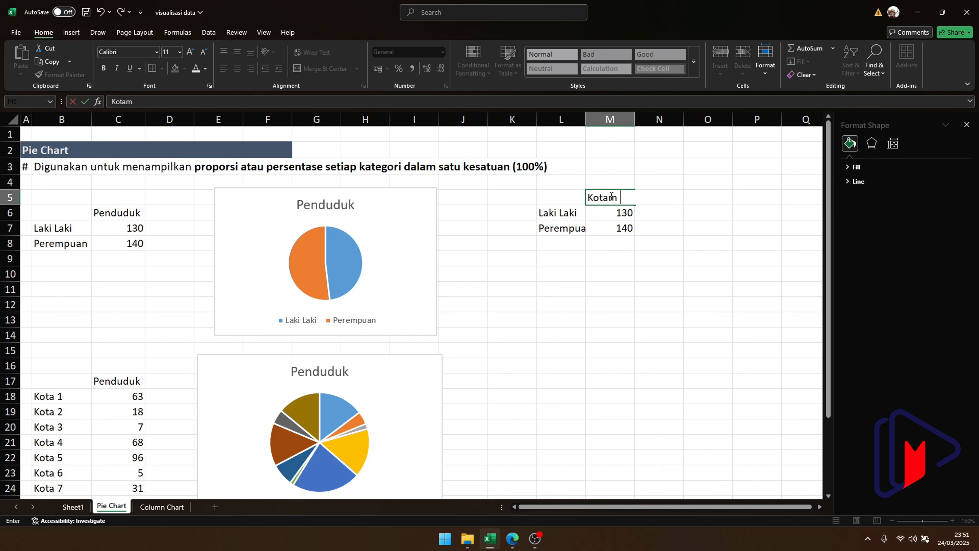
{"action": "type", "text": "tam"}
{"action": "key", "text": "BackSpace"}
{"action": "type", "text": "1"}
{"action": "key", "text": "Tab"}
{"action": "type", "text": "Kotr"}
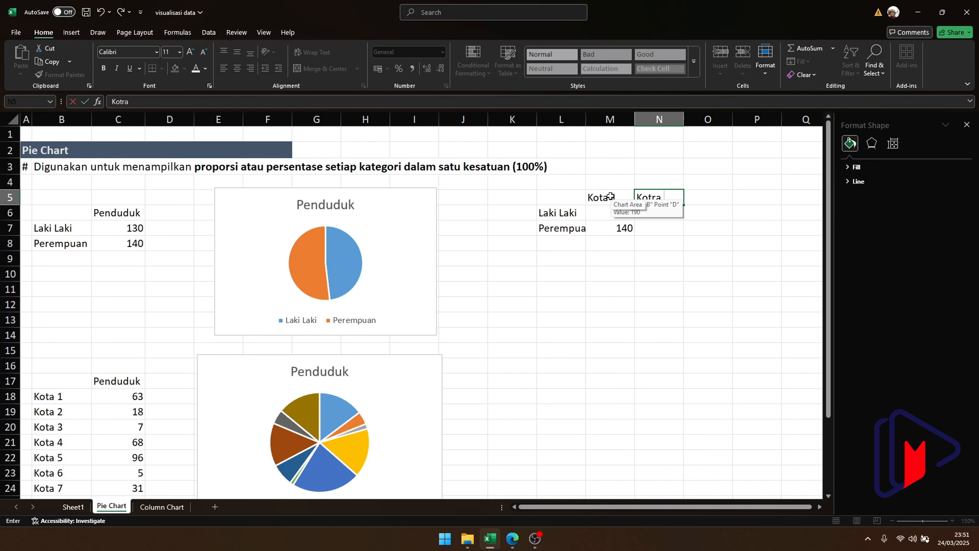
{"action": "type", "text": "a 2"}
{"action": "left_click_drag", "start_coordinate": [611, 196], "coordinate": [771, 198]}
Correct the header in N5 to Kota 2 and fill the city headers from M5:N5 across to Kota 4 in P5.
{"action": "left_click_drag", "start_coordinate": [569, 213], "coordinate": [570, 230]}
{"action": "left_click_drag", "start_coordinate": [611, 200], "coordinate": [699, 196]}
{"action": "left_click", "coordinate": [701, 198]}
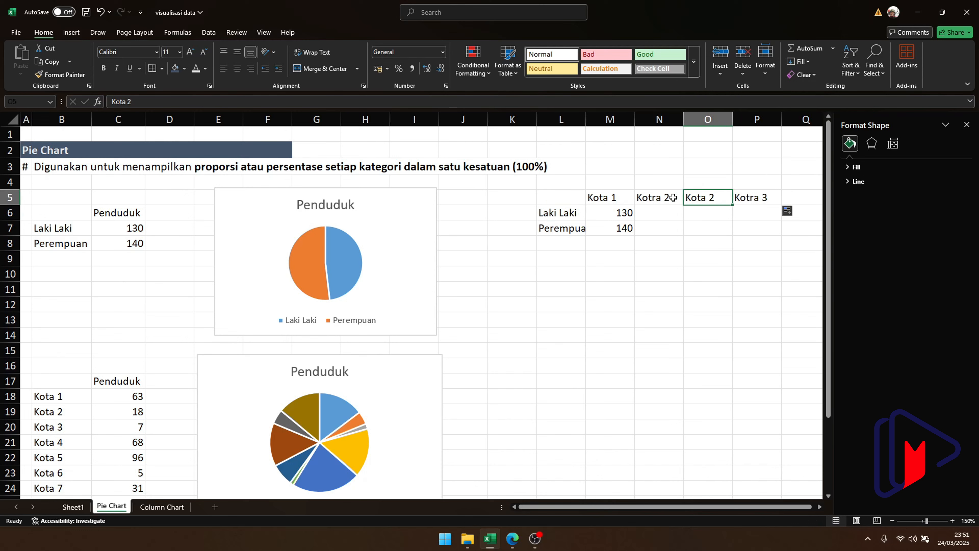
{"action": "left_click", "coordinate": [618, 199]}
{"action": "double_click", "coordinate": [659, 198]}
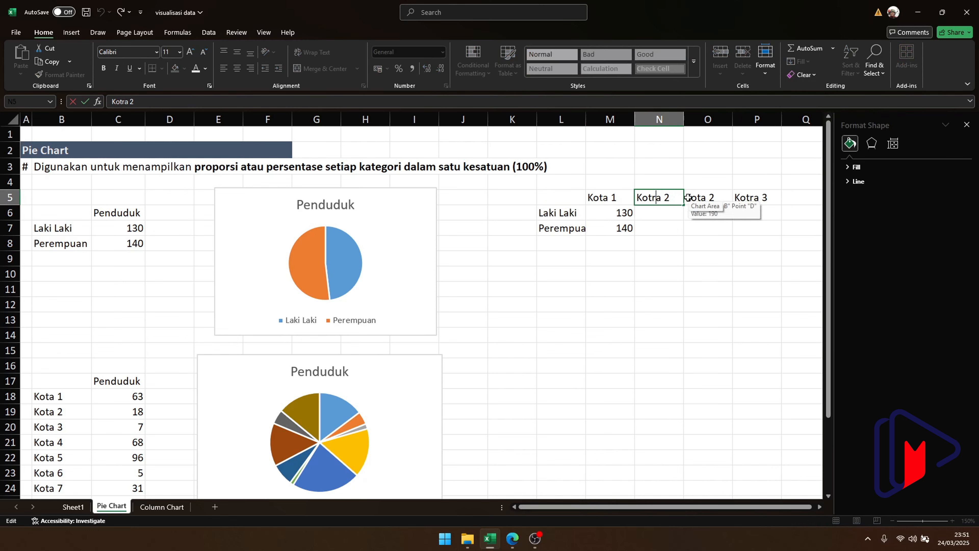
{"action": "key", "text": "BackSpace"}
{"action": "key", "text": "Return"}
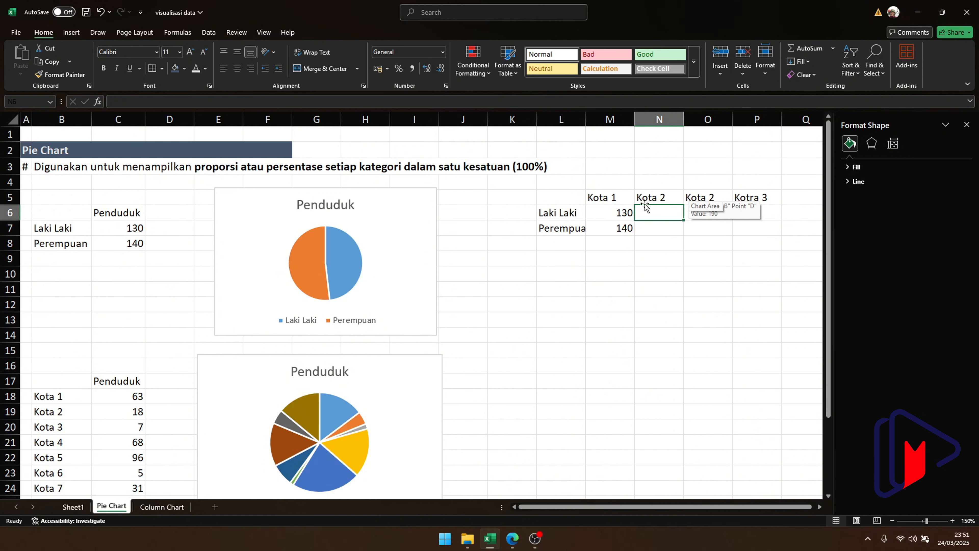
{"action": "left_click_drag", "start_coordinate": [613, 197], "coordinate": [755, 205]}
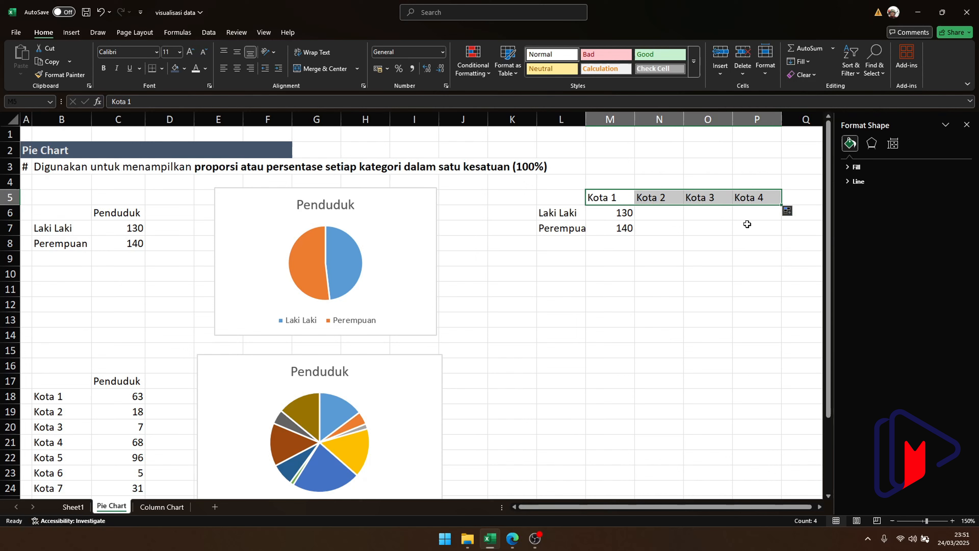
Enter =RANDBETWEEN(1,100) in M6 and fill the formula across and down to P7.
{"action": "left_click", "coordinate": [622, 209]}
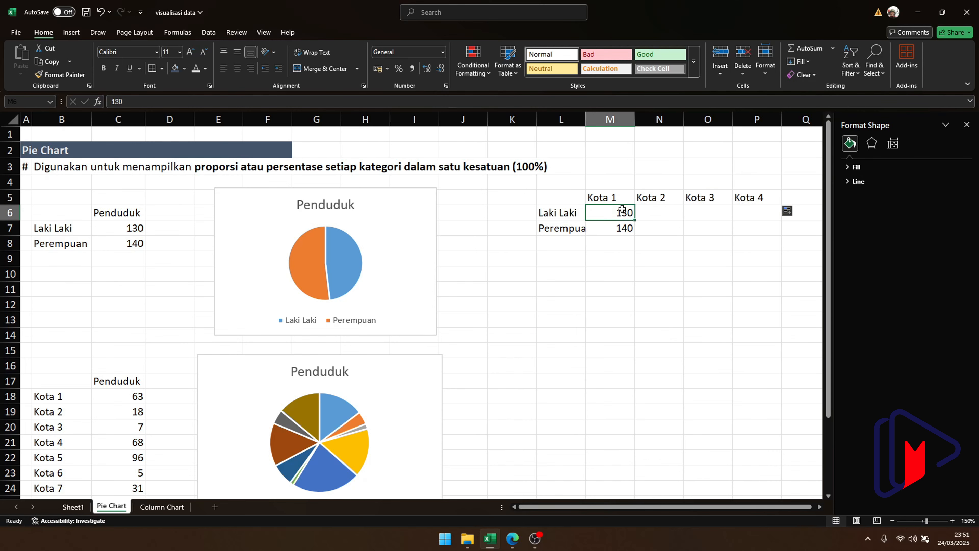
{"action": "type", "text": "=rand"}
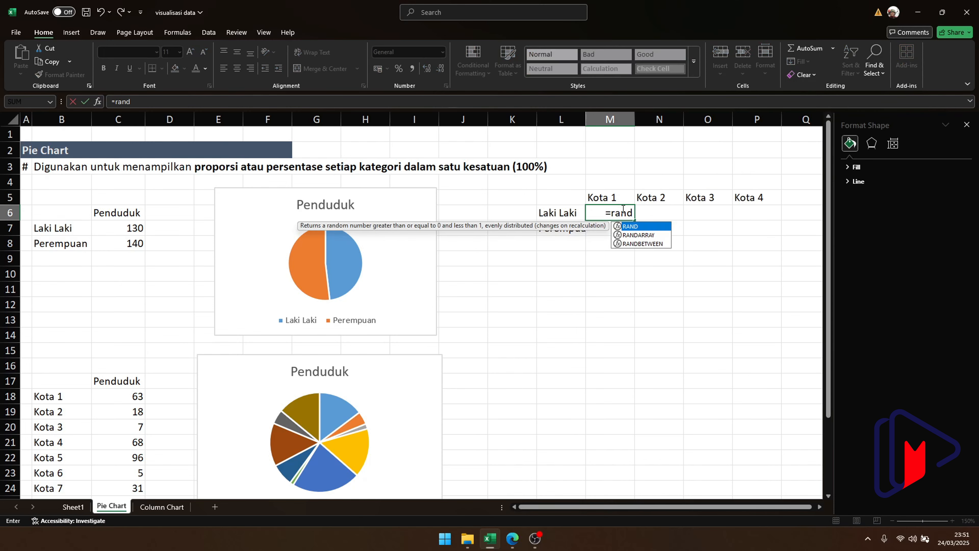
{"action": "key", "text": "Down"}
{"action": "key", "text": "Down"}
{"action": "key", "text": "Tab"}
{"action": "type", "text": "1"}
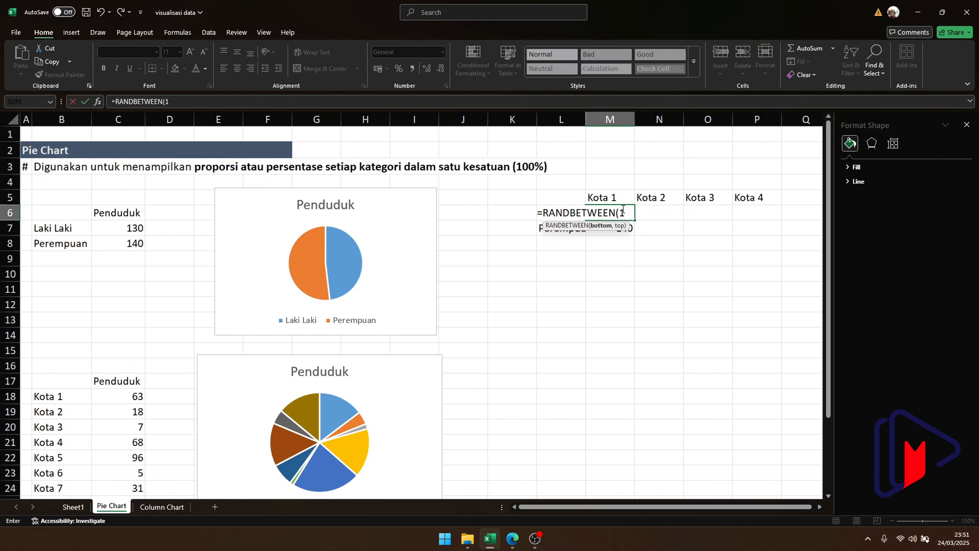
{"action": "type", "text": ",100"}
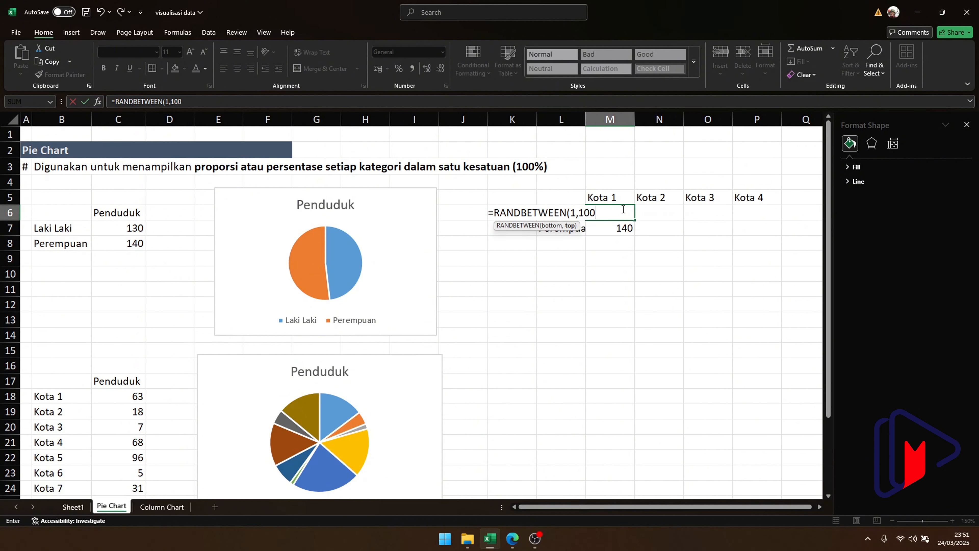
{"action": "key", "text": "Return"}
{"action": "left_click", "coordinate": [620, 212]}
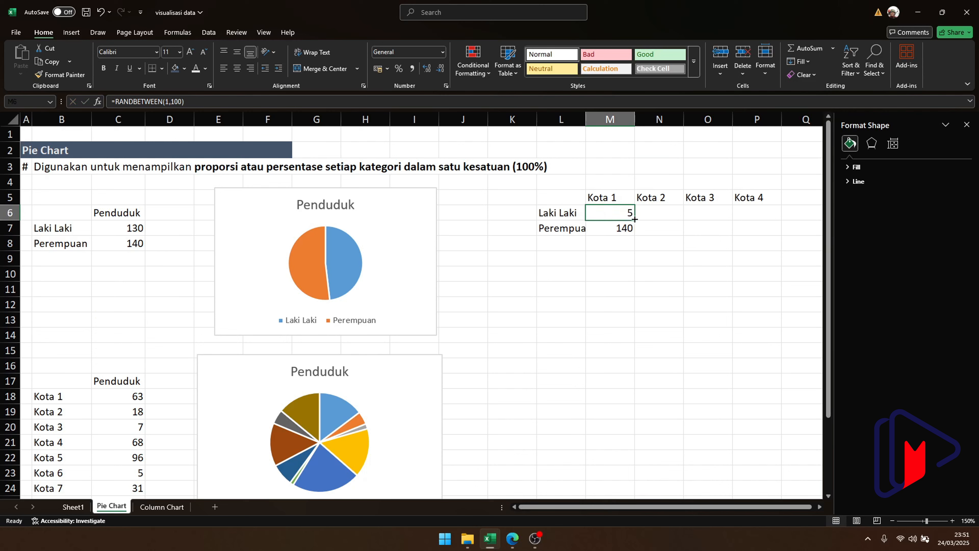
{"action": "left_click_drag", "start_coordinate": [634, 219], "coordinate": [782, 232]}
Replace the random-number formulas in M6:P7 with their fixed values.
{"action": "key", "text": "ctrl+c"}
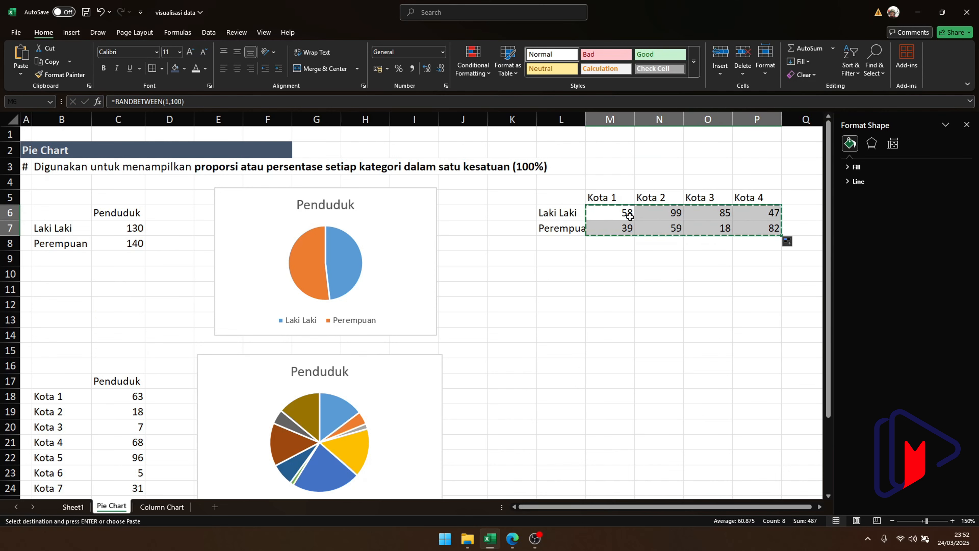
{"action": "left_click", "coordinate": [629, 216]}
{"action": "right_click", "coordinate": [629, 216]}
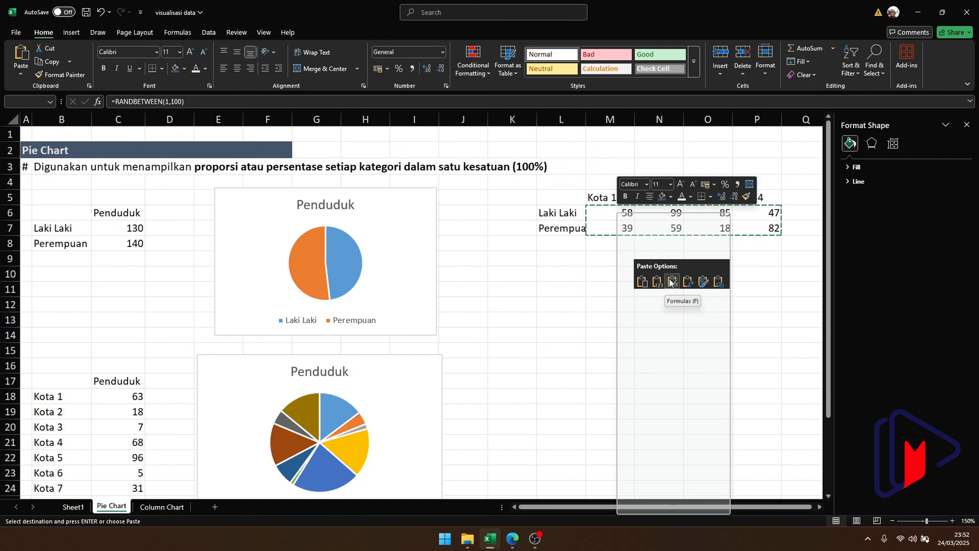
{"action": "left_click", "coordinate": [659, 281]}
{"action": "left_click", "coordinate": [698, 284]}
Preview a pie chart of the gender-by-city table in L5:P7 without inserting it.
{"action": "left_click_drag", "start_coordinate": [581, 202], "coordinate": [769, 229]}
{"action": "left_click", "coordinate": [71, 32]}
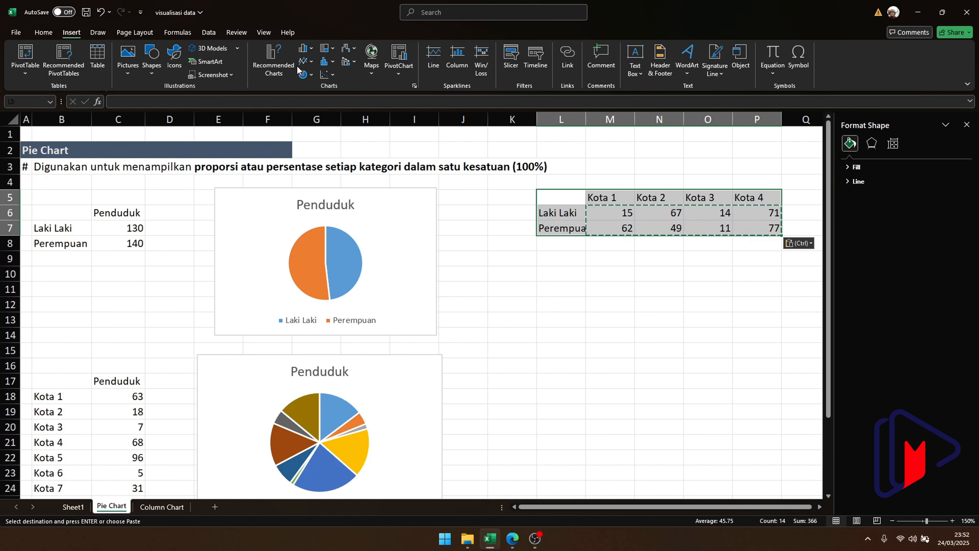
{"action": "left_click", "coordinate": [277, 63]}
{"action": "left_click", "coordinate": [412, 136]}
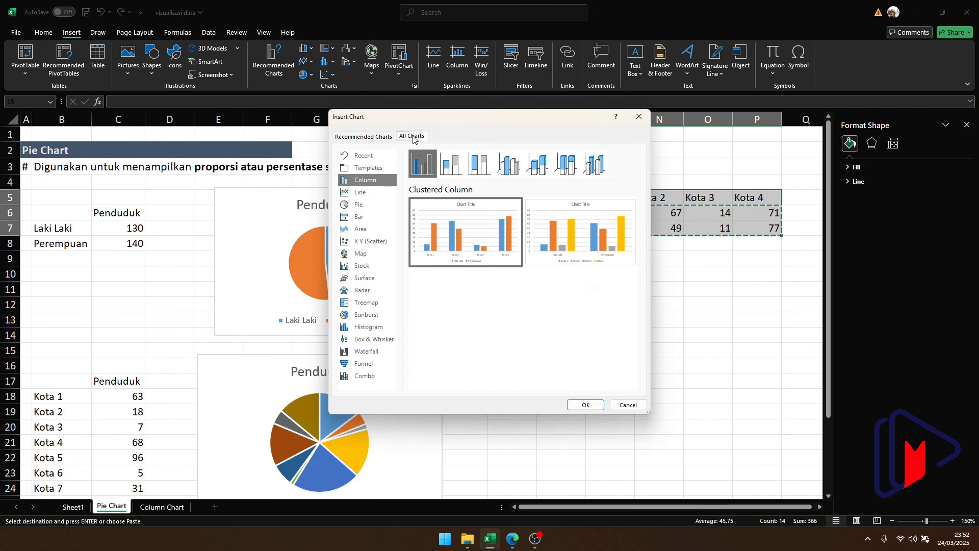
{"action": "left_click", "coordinate": [367, 203]}
{"action": "mouse_move", "coordinate": [458, 235]}
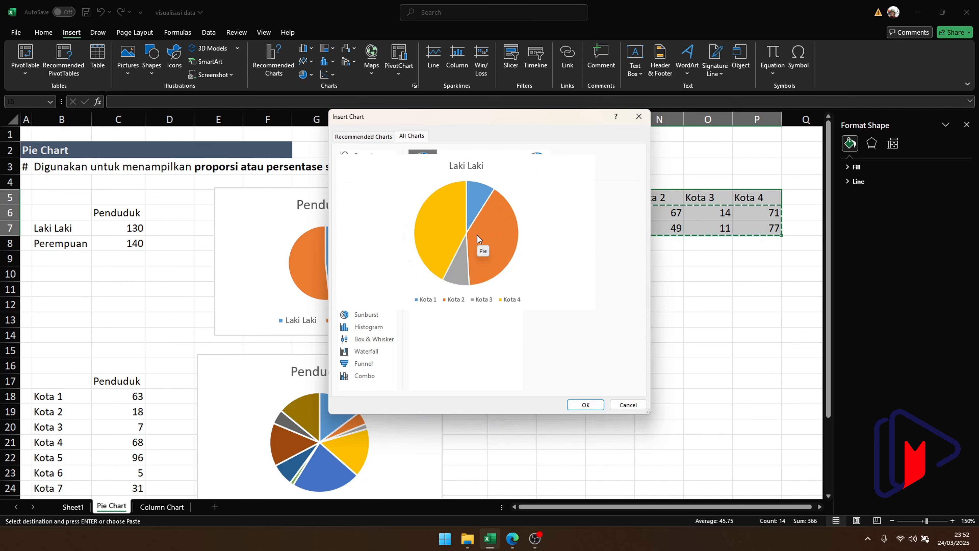
{"action": "left_click", "coordinate": [626, 405]}
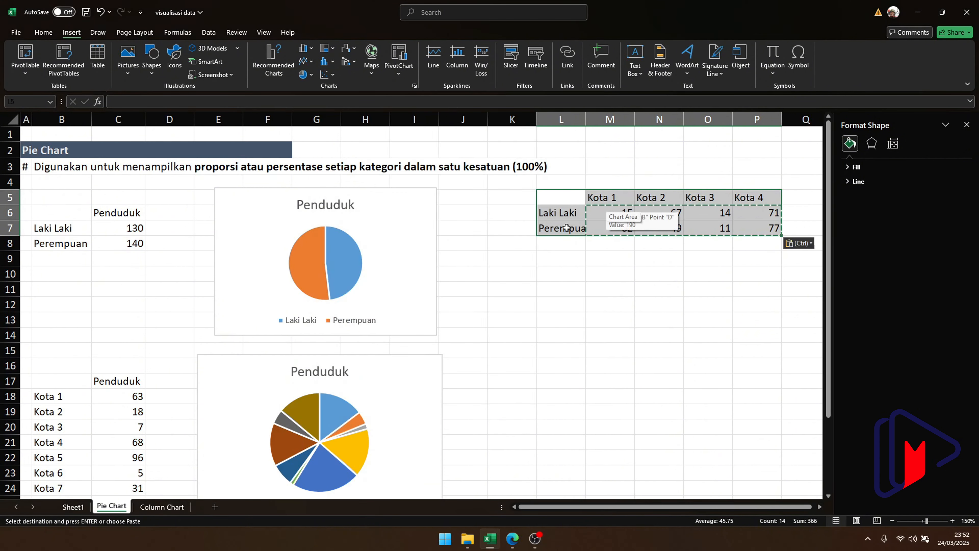
{"action": "left_click", "coordinate": [560, 217]}
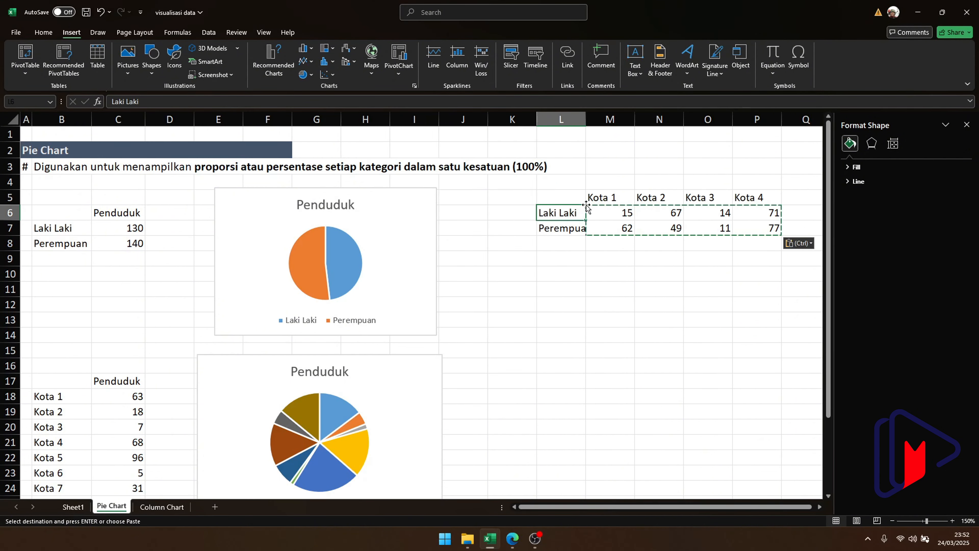
Examine the gender-by-city table in L5:P7 by row and by city, comparing it with the single-series gender pie chart.
{"action": "left_click_drag", "start_coordinate": [594, 197], "coordinate": [733, 211]}
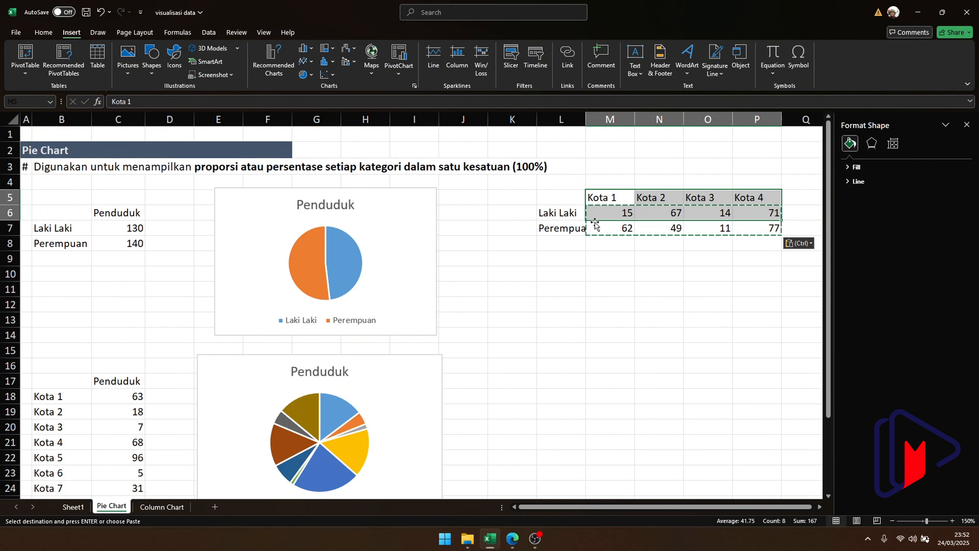
{"action": "left_click_drag", "start_coordinate": [563, 194], "coordinate": [763, 228]}
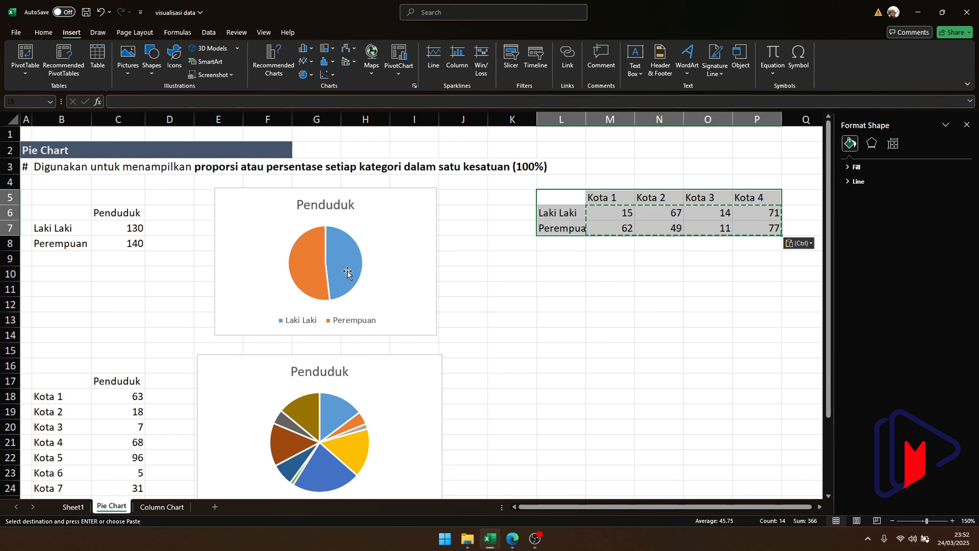
{"action": "mouse_move", "coordinate": [350, 271]}
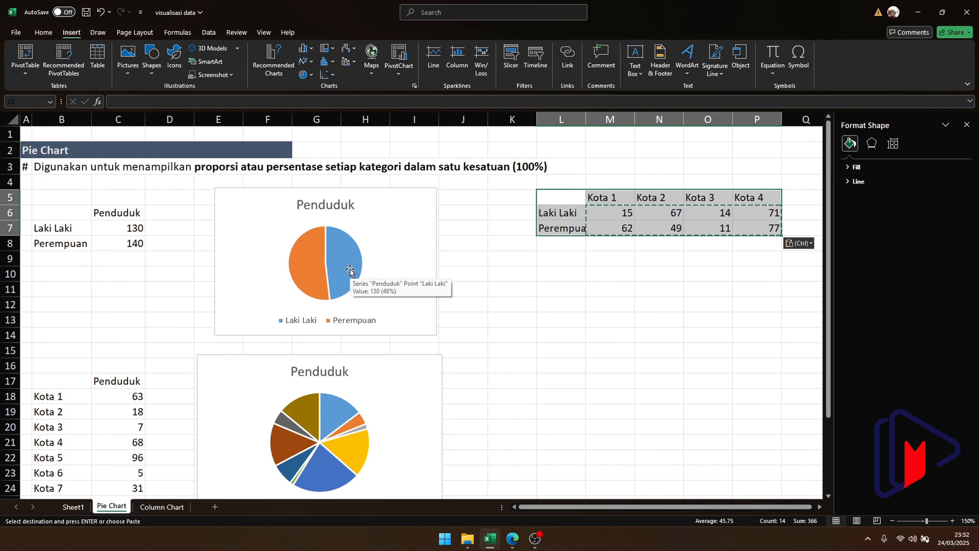
{"action": "left_click", "coordinate": [569, 255]}
{"action": "left_click_drag", "start_coordinate": [562, 212], "coordinate": [750, 200]}
{"action": "left_click_drag", "start_coordinate": [552, 234], "coordinate": [782, 227]}
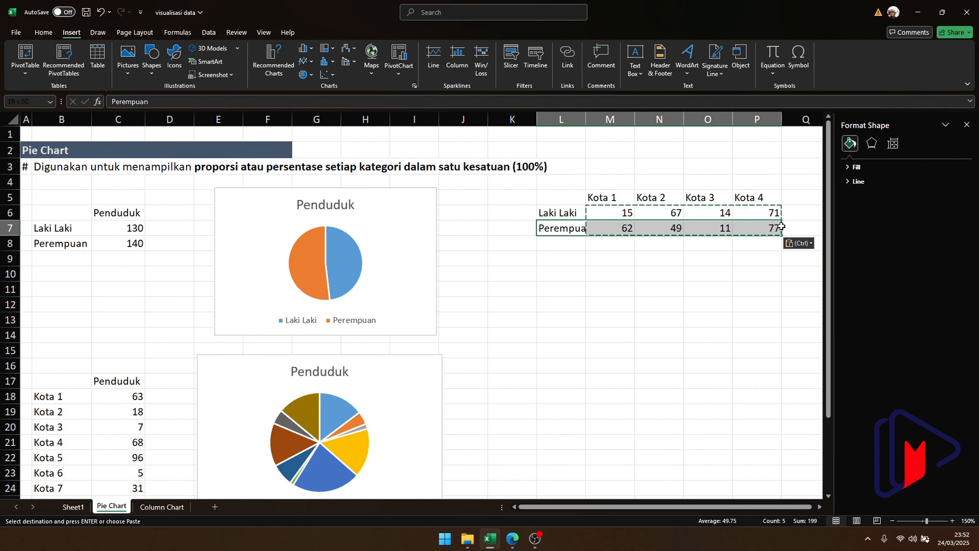
{"action": "left_click_drag", "start_coordinate": [603, 199], "coordinate": [578, 227]}
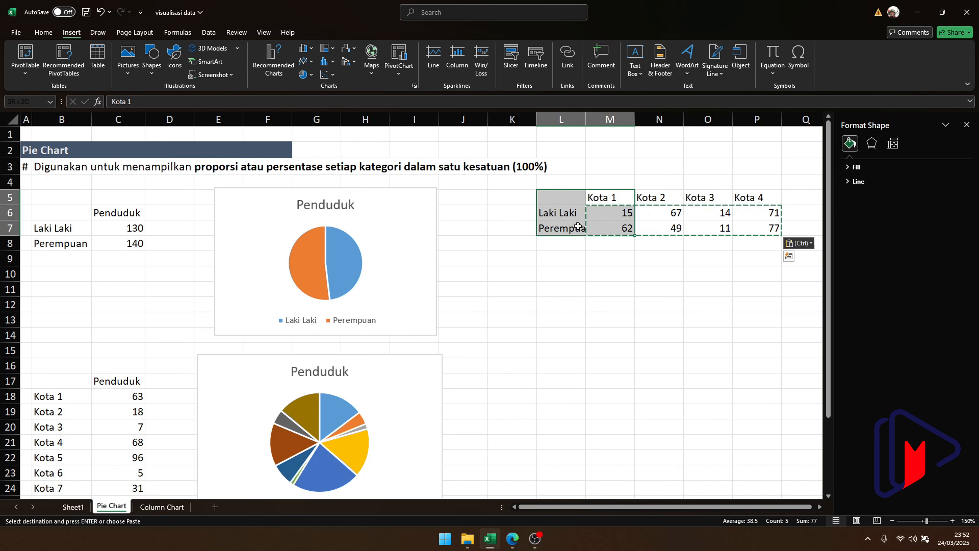
{"action": "left_click", "coordinate": [563, 212]}
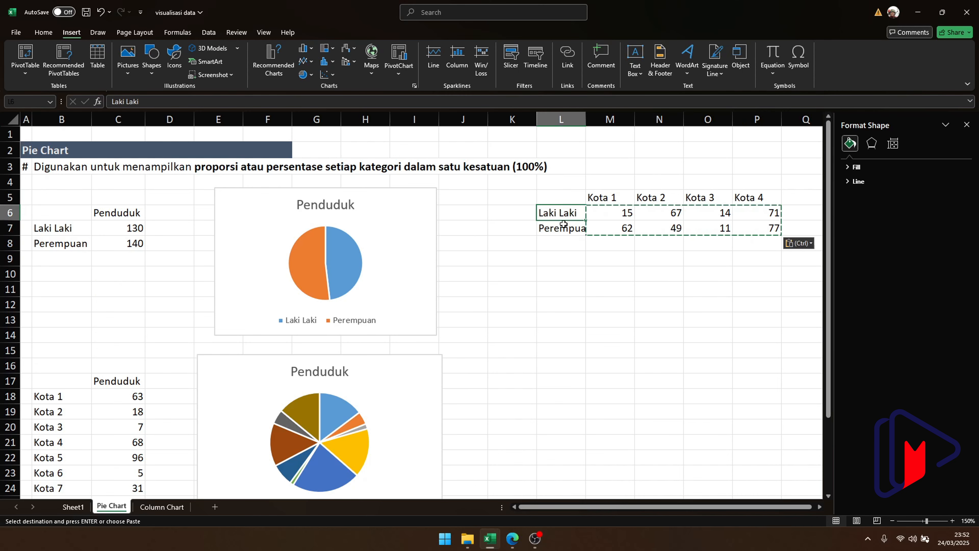
{"action": "left_click", "coordinate": [564, 229]}
{"action": "left_click_drag", "start_coordinate": [649, 201], "coordinate": [650, 222]}
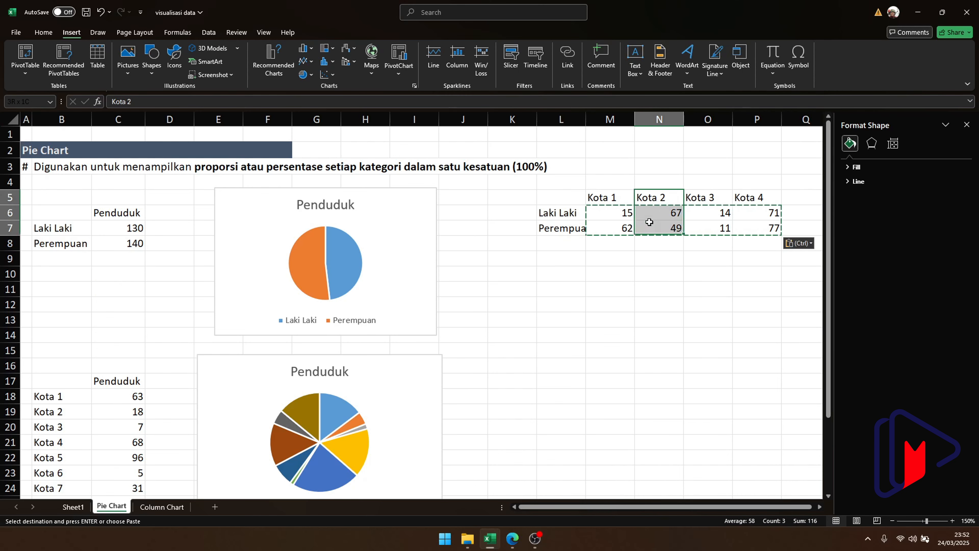
{"action": "left_click", "coordinate": [566, 221]}
{"action": "left_click", "coordinate": [694, 197]}
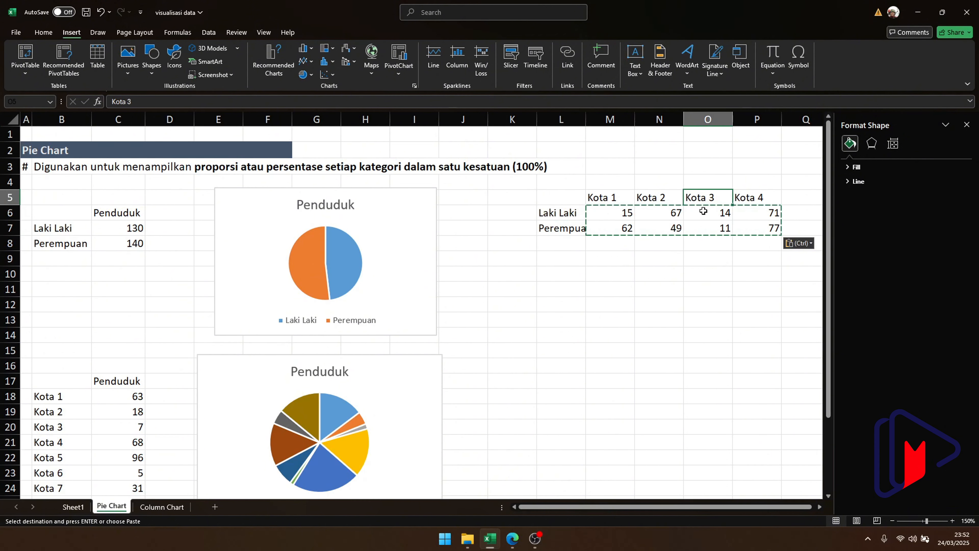
{"action": "left_click_drag", "start_coordinate": [703, 212], "coordinate": [713, 228]}
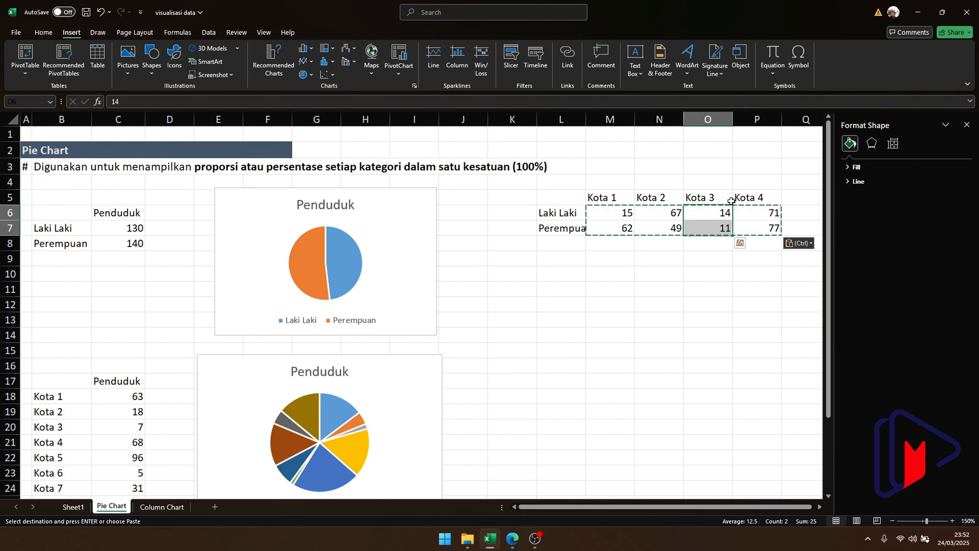
{"action": "left_click_drag", "start_coordinate": [565, 274], "coordinate": [610, 297]}
{"action": "left_click_drag", "start_coordinate": [710, 274], "coordinate": [747, 280]}
{"action": "left_click_drag", "start_coordinate": [670, 279], "coordinate": [716, 292]}
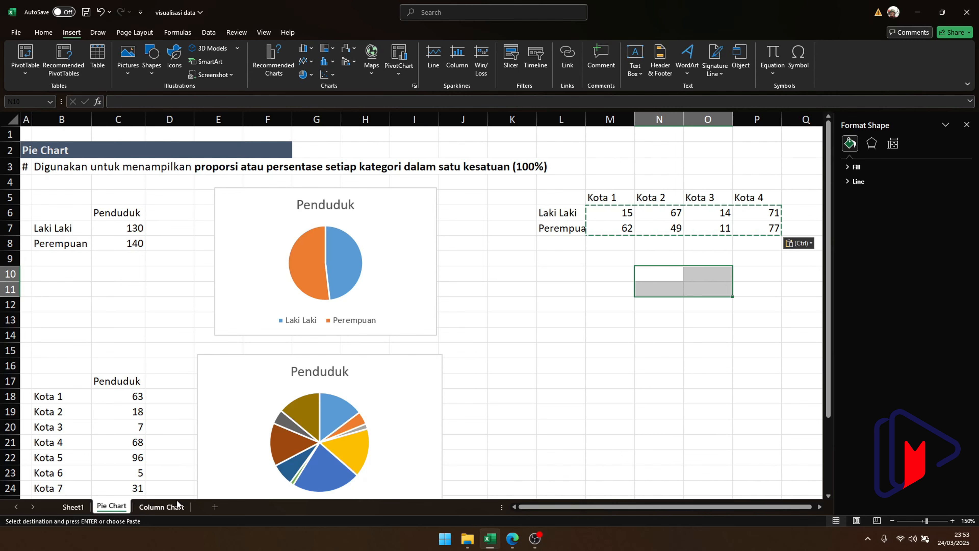
Review the multi-city column charts on the Column Chart sheet, including the Stack 100% chart.
{"action": "left_click", "coordinate": [176, 508]}
{"action": "scroll", "coordinate": [350, 400], "scroll_direction": "down", "scroll_amount": 8}
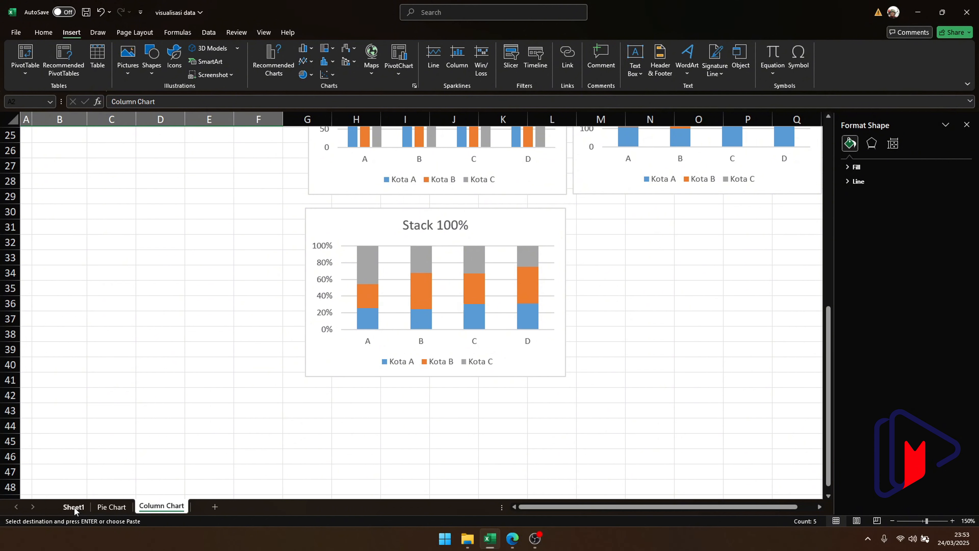
{"action": "left_click", "coordinate": [112, 506]}
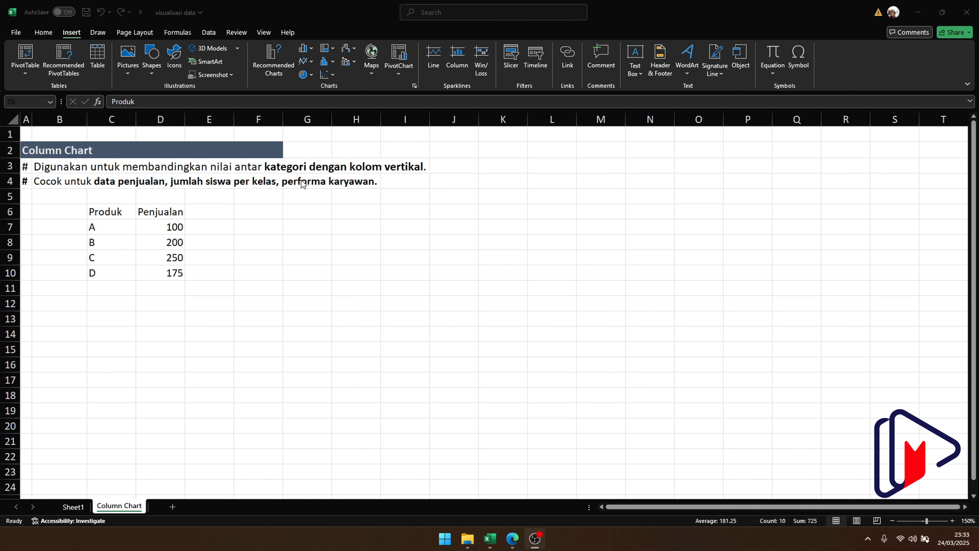
Examine the product categories and their Penjualan values in the sales table on the Column Chart sheet.
{"action": "left_click", "coordinate": [102, 227]}
{"action": "left_click", "coordinate": [103, 242]}
{"action": "left_click", "coordinate": [99, 255]}
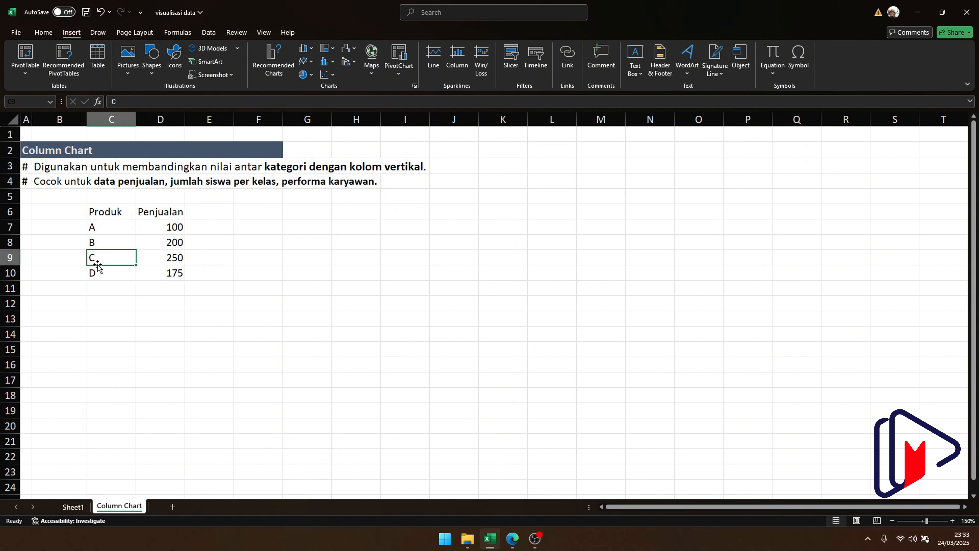
{"action": "left_click", "coordinate": [99, 270]}
{"action": "left_click_drag", "start_coordinate": [160, 212], "coordinate": [159, 275]}
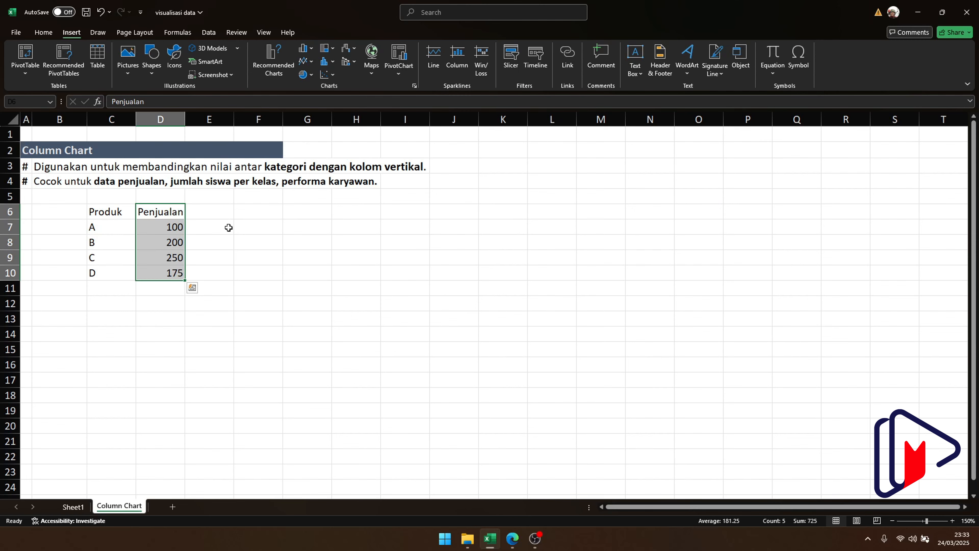
{"action": "left_click", "coordinate": [264, 226]}
Insert a Clustered Column chart of the product sales data in C6:D10, comparing the stacked and 100% stacked previews first.
{"action": "left_click_drag", "start_coordinate": [103, 214], "coordinate": [162, 275]}
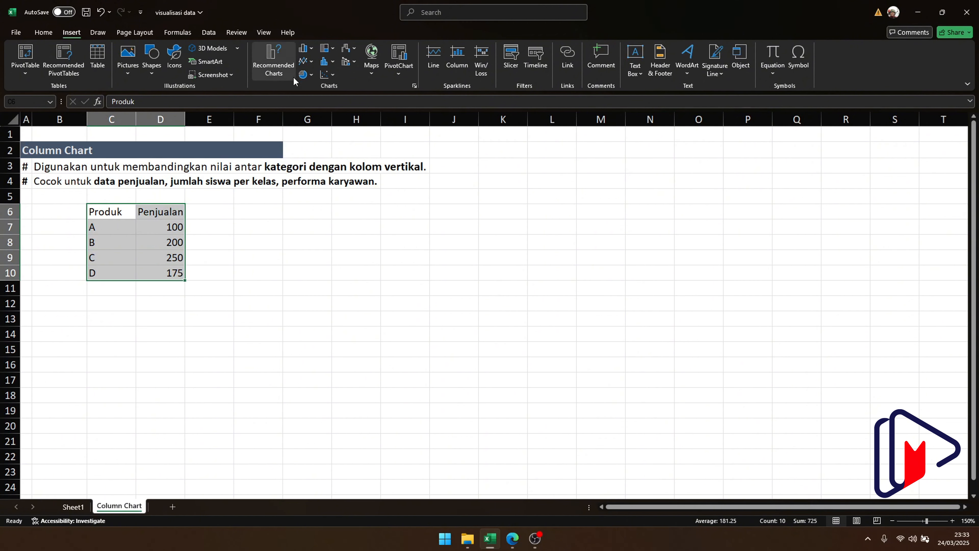
{"action": "left_click", "coordinate": [293, 68]}
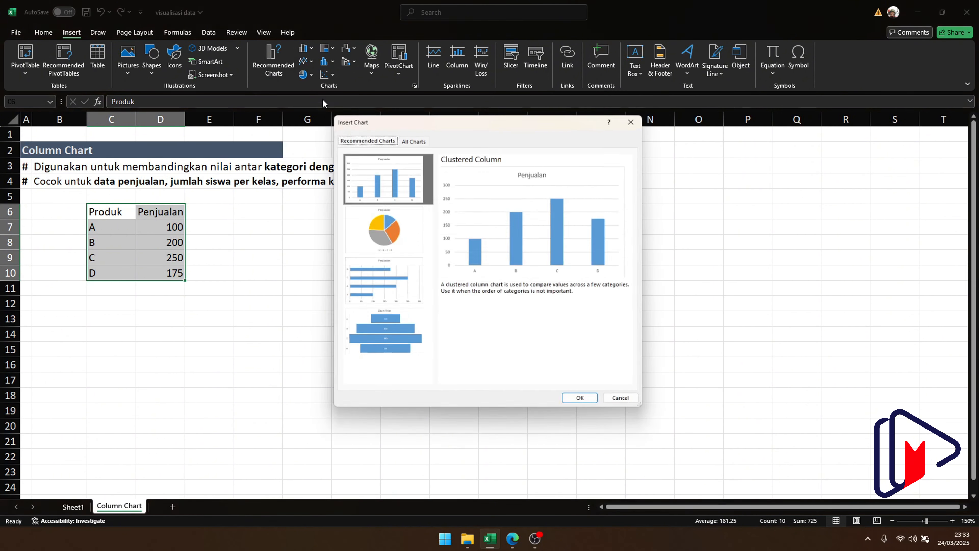
{"action": "left_click", "coordinate": [406, 137]}
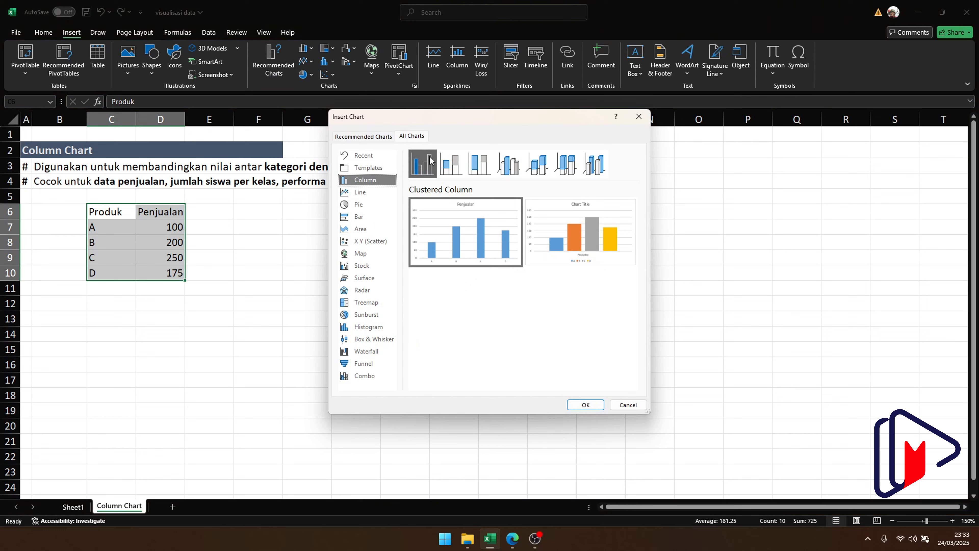
{"action": "left_click", "coordinate": [449, 164]}
{"action": "left_click", "coordinate": [479, 165]}
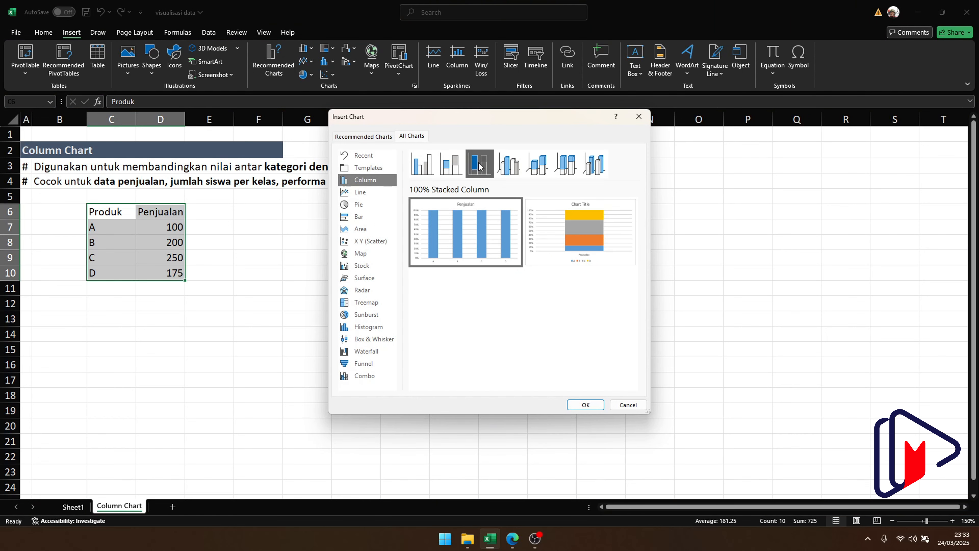
{"action": "left_click", "coordinate": [419, 170]}
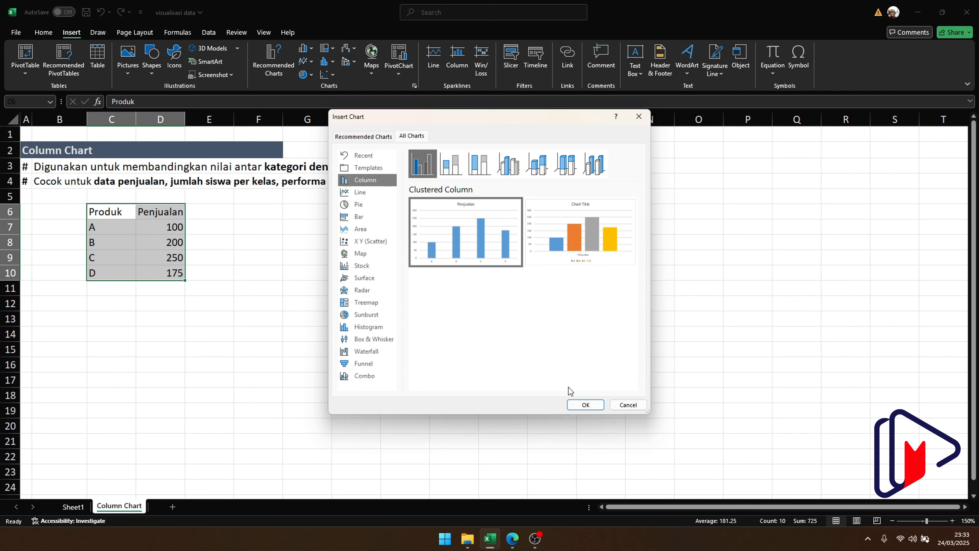
{"action": "left_click", "coordinate": [582, 403]}
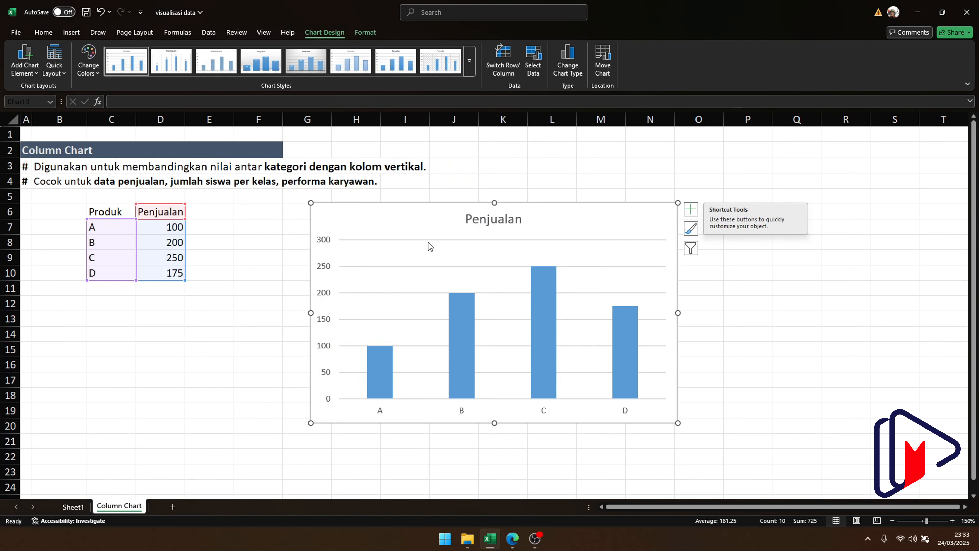
Move the Penjualan chart beside the sales table and shrink it to cover about F5:J15.
{"action": "left_click_drag", "start_coordinate": [407, 216], "coordinate": [343, 207]}
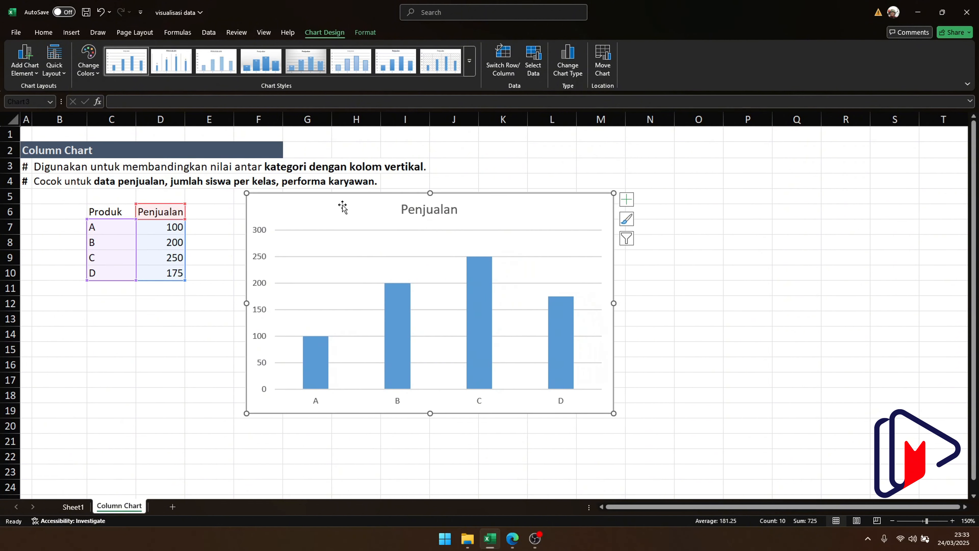
{"action": "left_click_drag", "start_coordinate": [613, 413], "coordinate": [464, 359]}
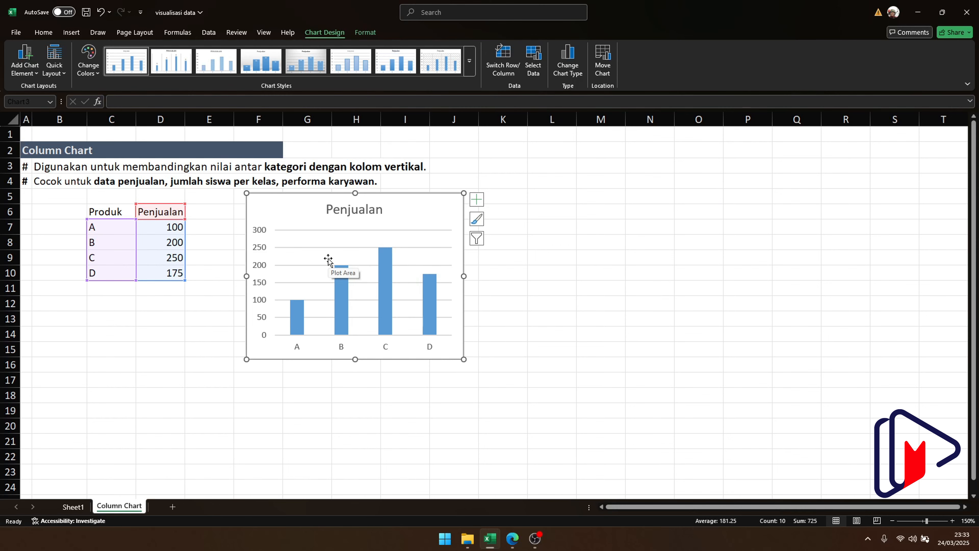
{"action": "scroll", "coordinate": [328, 260], "scroll_direction": "down", "scroll_amount": 1}
{"action": "left_click", "coordinate": [125, 336]}
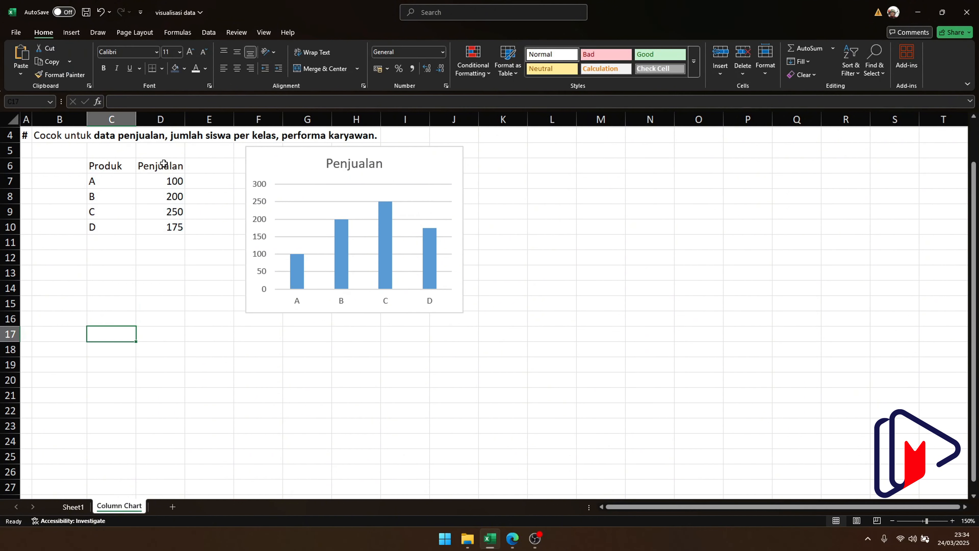
{"action": "left_click_drag", "start_coordinate": [160, 165], "coordinate": [165, 220]}
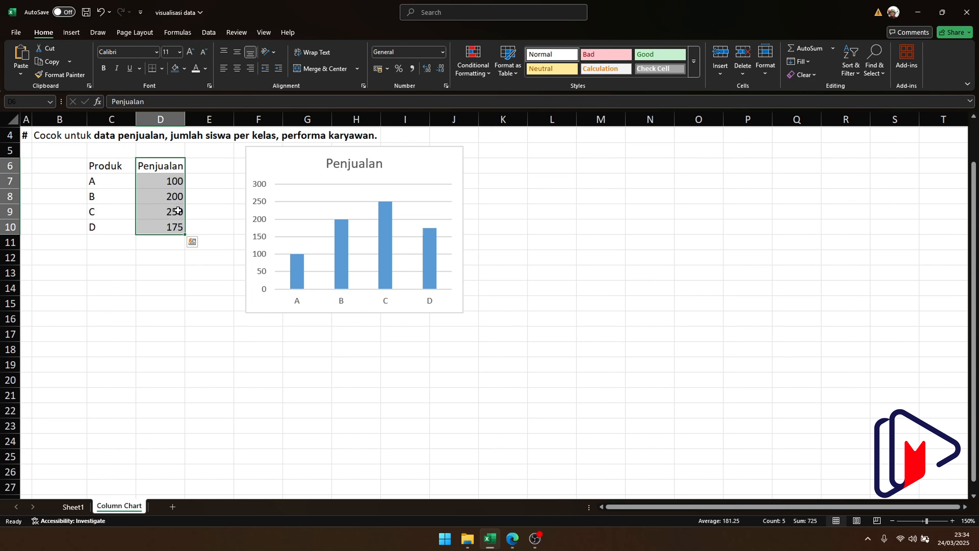
Enter the headers Produk, Kota A, Kota B and Kota C in C18:F18 for a second sales table.
{"action": "left_click", "coordinate": [117, 344]}
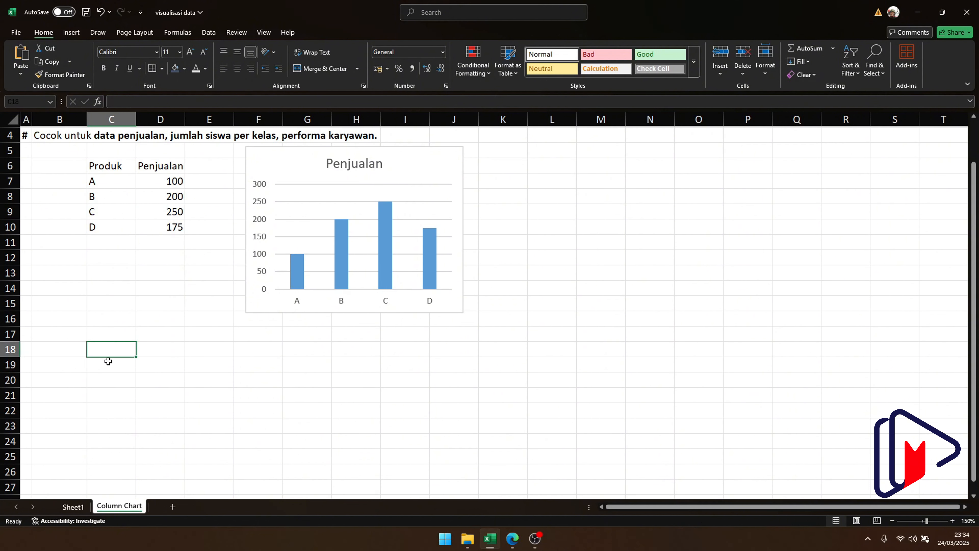
{"action": "type", "text": "P"}
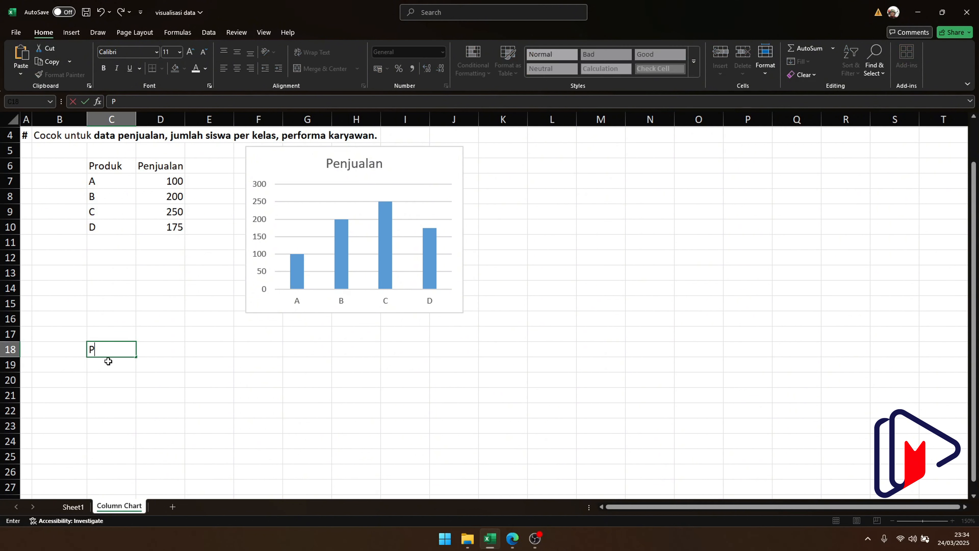
{"action": "type", "text": "roduk"}
{"action": "key", "text": "Tab"}
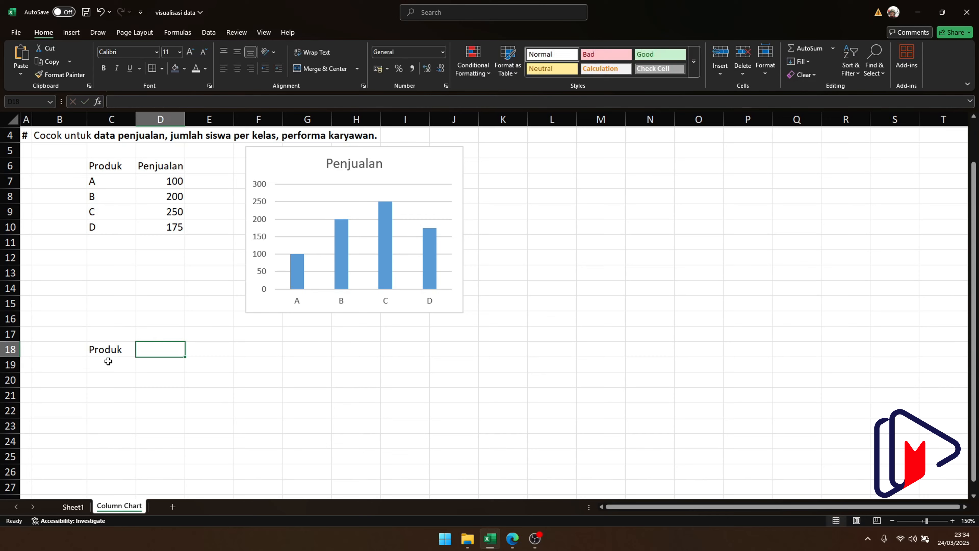
{"action": "type", "text": "Kota A"}
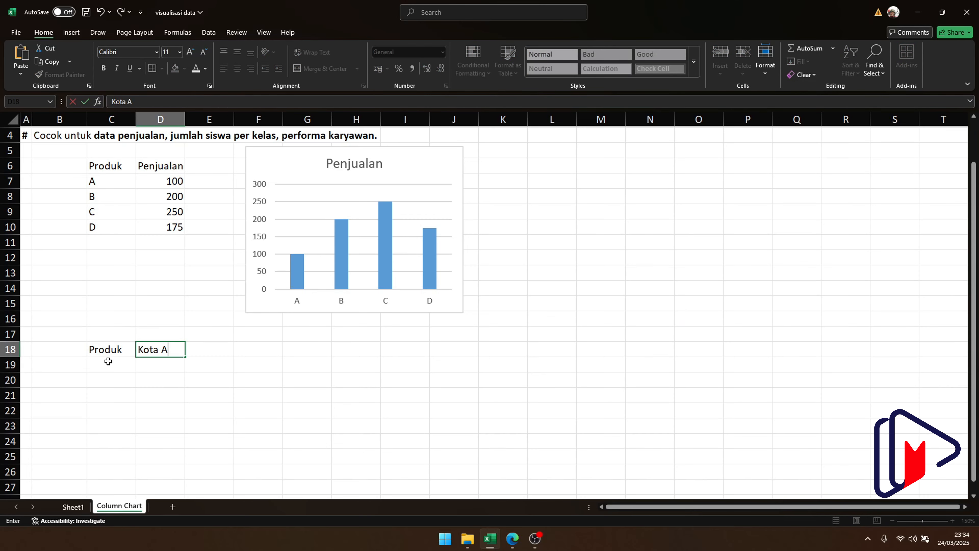
{"action": "key", "text": "Tab"}
{"action": "type", "text": "K"}
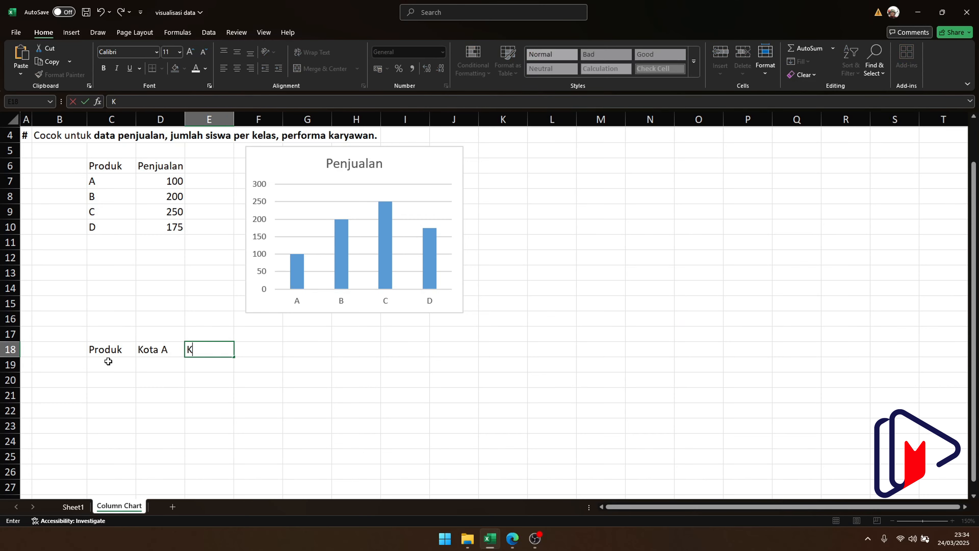
{"action": "type", "text": "ota B"}
{"action": "key", "text": "Tab"}
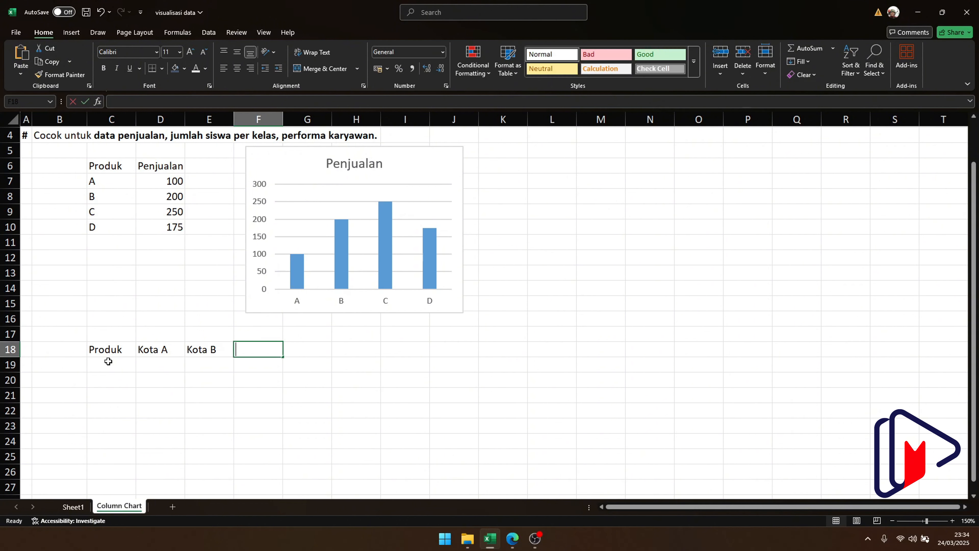
{"action": "type", "text": "Kota C"}
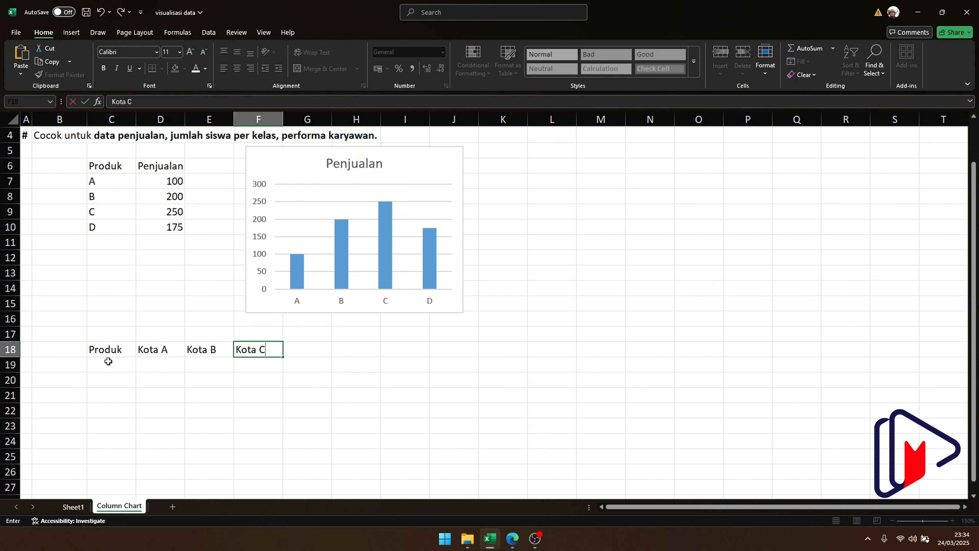
{"action": "key", "text": "Return"}
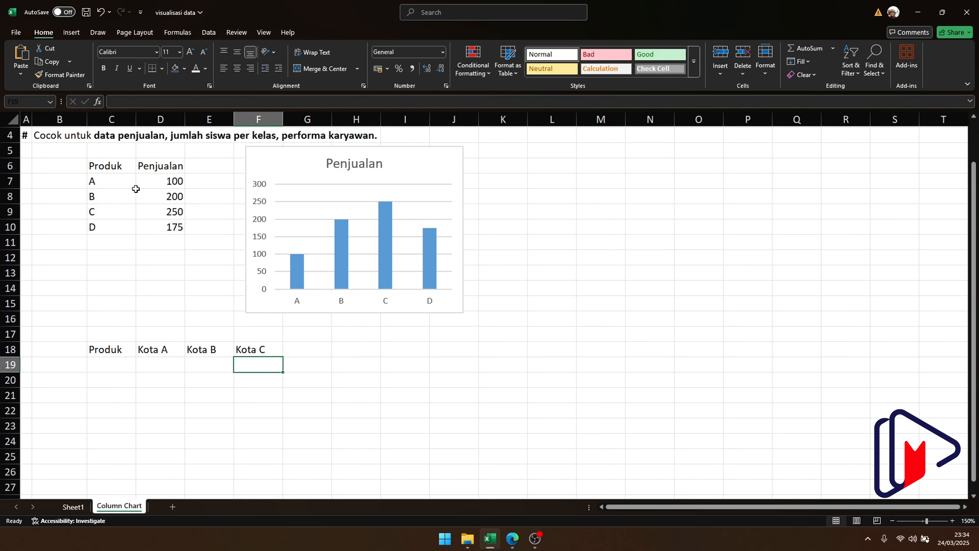
Copy the product names A to D from C7:C10 into C19:C22.
{"action": "left_click_drag", "start_coordinate": [121, 180], "coordinate": [102, 222]}
{"action": "key", "text": "ctrl+c"}
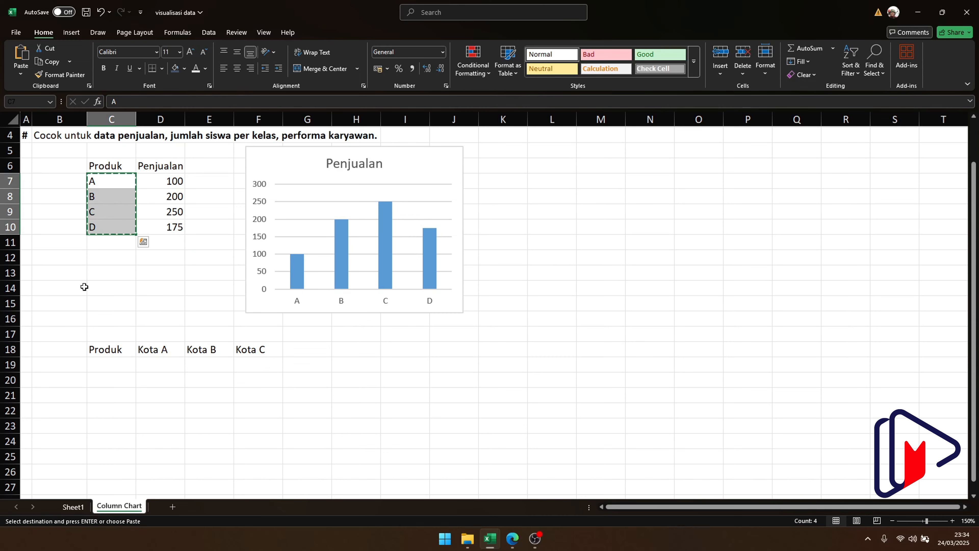
{"action": "left_click", "coordinate": [101, 366]}
{"action": "key", "text": "ctrl+v"}
Enter =RANDBETWEEN(100,200) in D19 and fill the formula across and down to F22.
{"action": "left_click", "coordinate": [169, 365]}
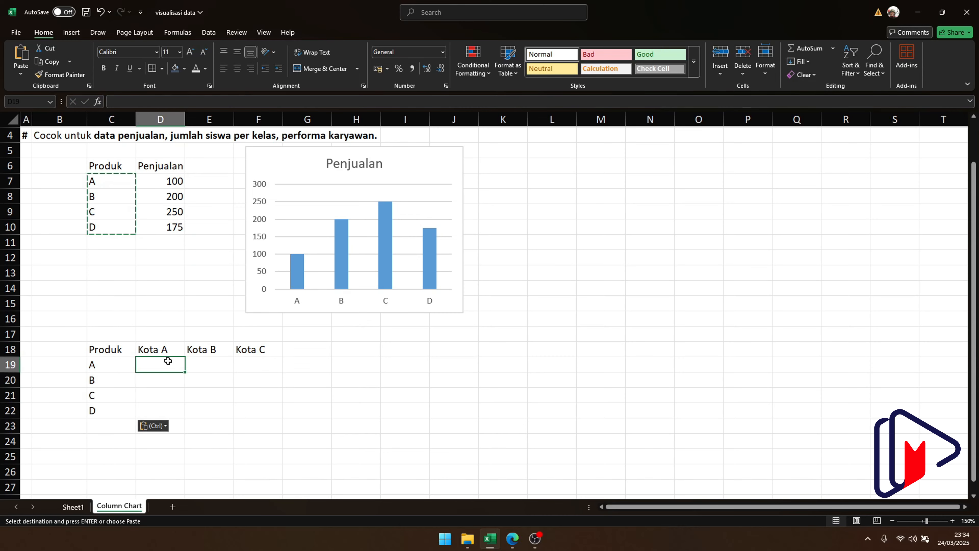
{"action": "type", "text": "=rta"}
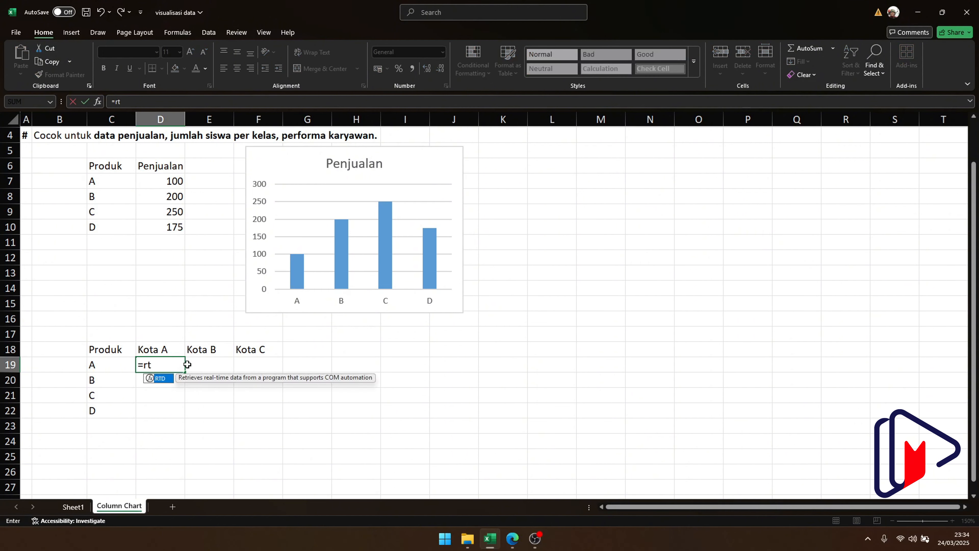
{"action": "key", "text": "BackSpace"}
{"action": "key", "text": "BackSpace"}
{"action": "type", "text": "and"}
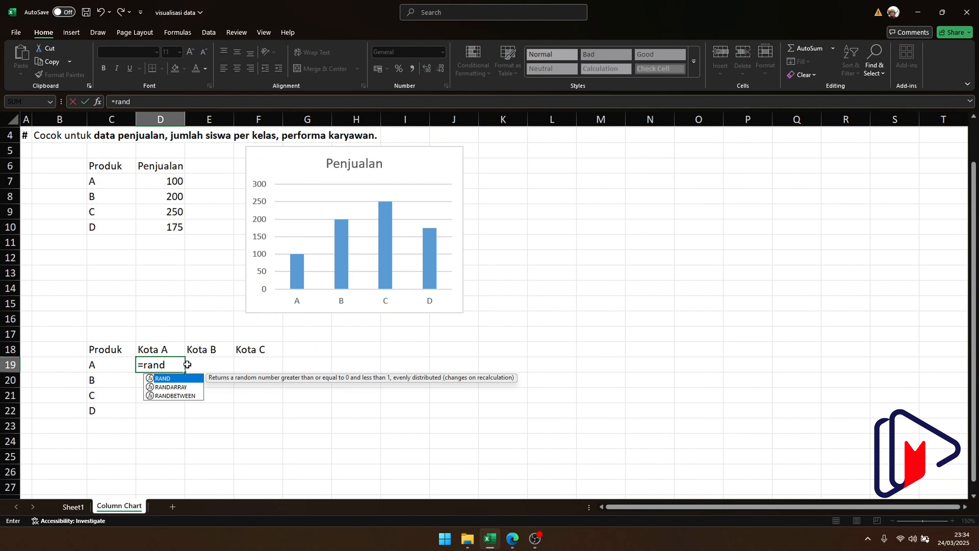
{"action": "key", "text": "Down"}
{"action": "key", "text": "Down"}
{"action": "key", "text": "Tab"}
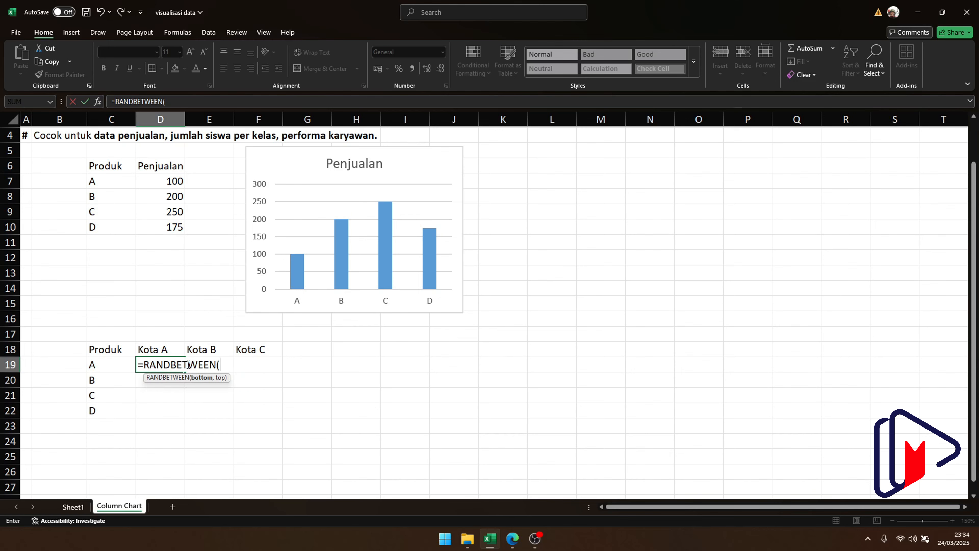
{"action": "type", "text": "100,200)"}
{"action": "key", "text": "Return"}
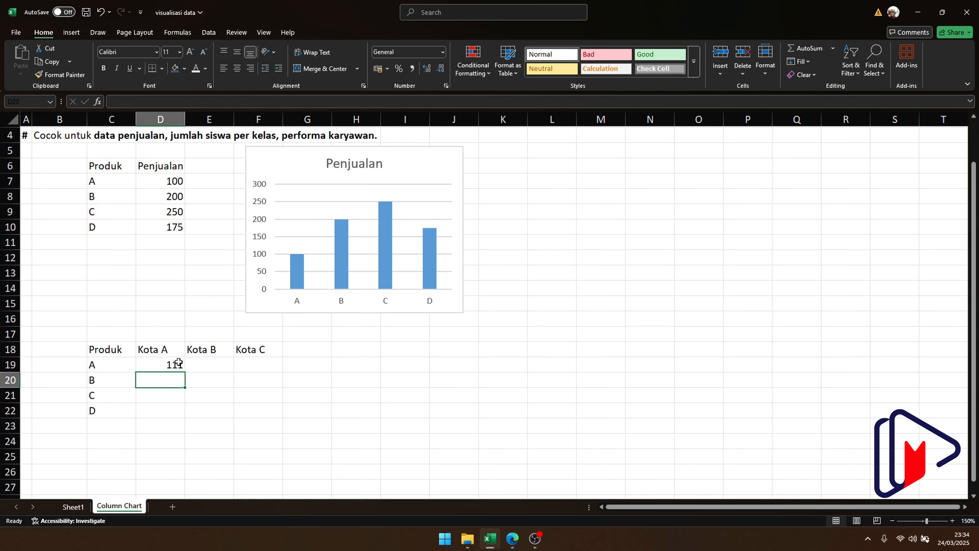
{"action": "left_click", "coordinate": [178, 363]}
{"action": "left_click_drag", "start_coordinate": [186, 372], "coordinate": [283, 423]}
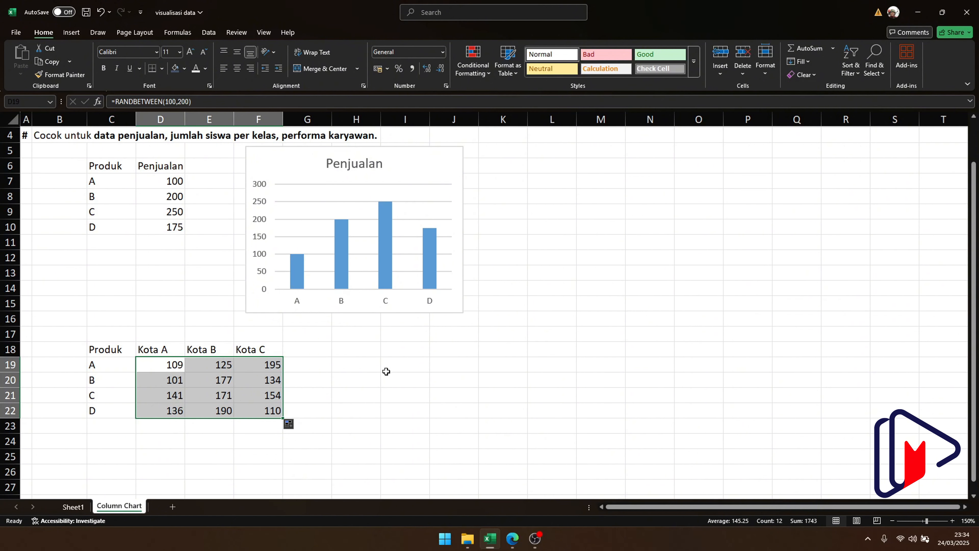
Replace the RANDBETWEEN formulas in D19:F22 with their static values by pasting the range over itself as values.
{"action": "key", "text": "ctrl+c"}
{"action": "right_click", "coordinate": [188, 362]}
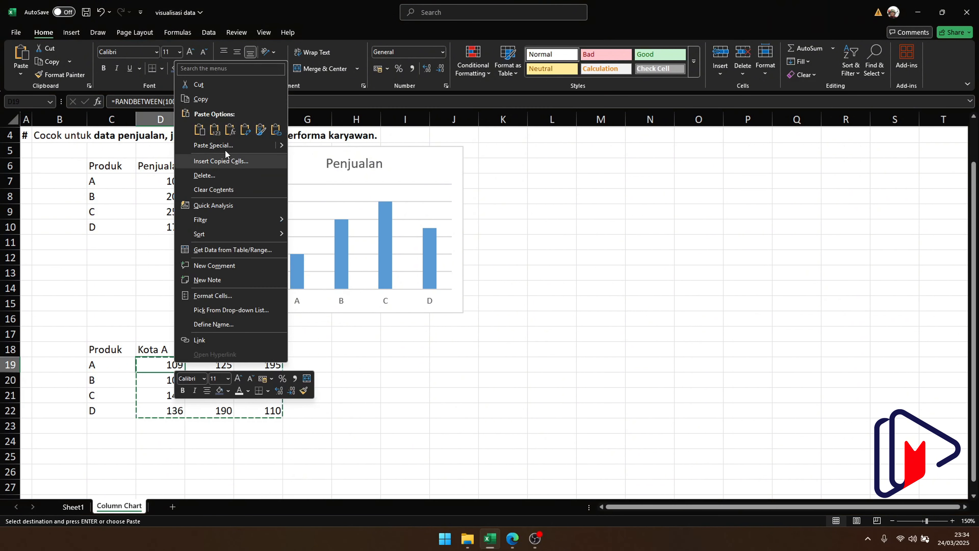
{"action": "left_click", "coordinate": [265, 145]}
{"action": "left_click", "coordinate": [395, 346]}
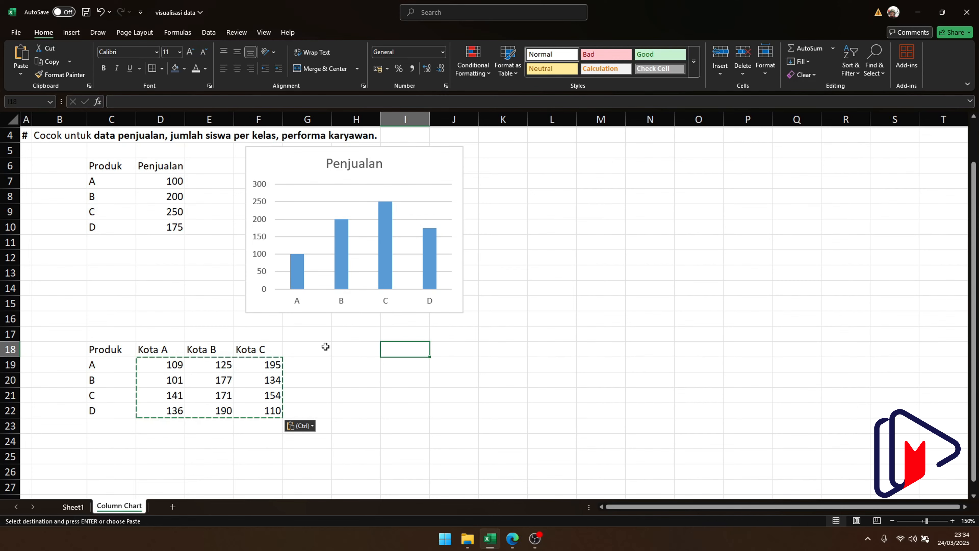
Preview the column chart types for the city sales table C18:F22 and insert a Clustered Column chart.
{"action": "left_click_drag", "start_coordinate": [110, 349], "coordinate": [236, 405]}
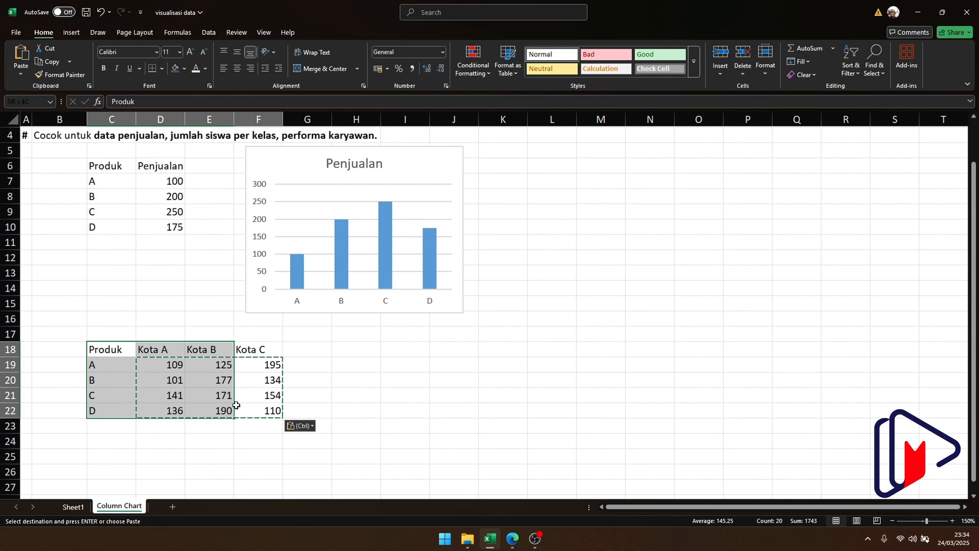
{"action": "left_click", "coordinate": [74, 39]}
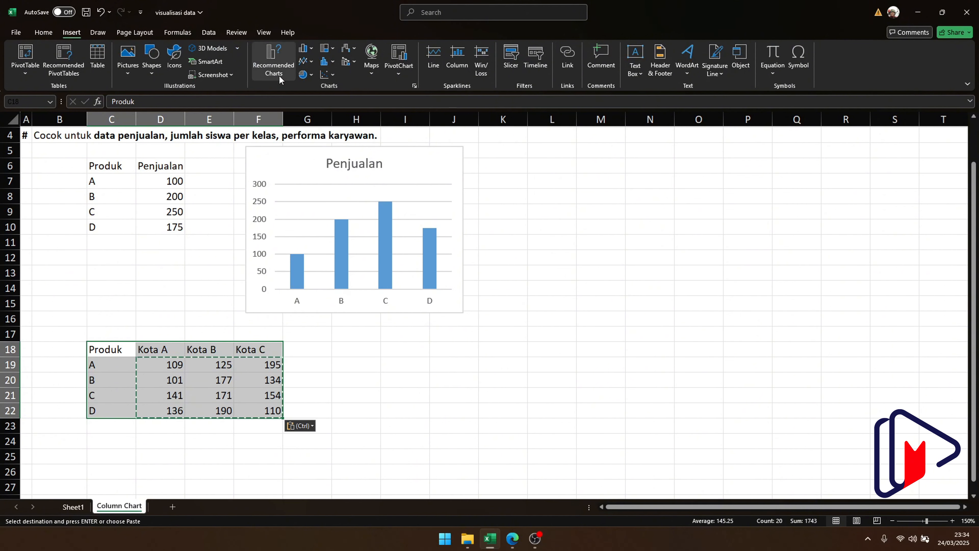
{"action": "left_click", "coordinate": [274, 62]}
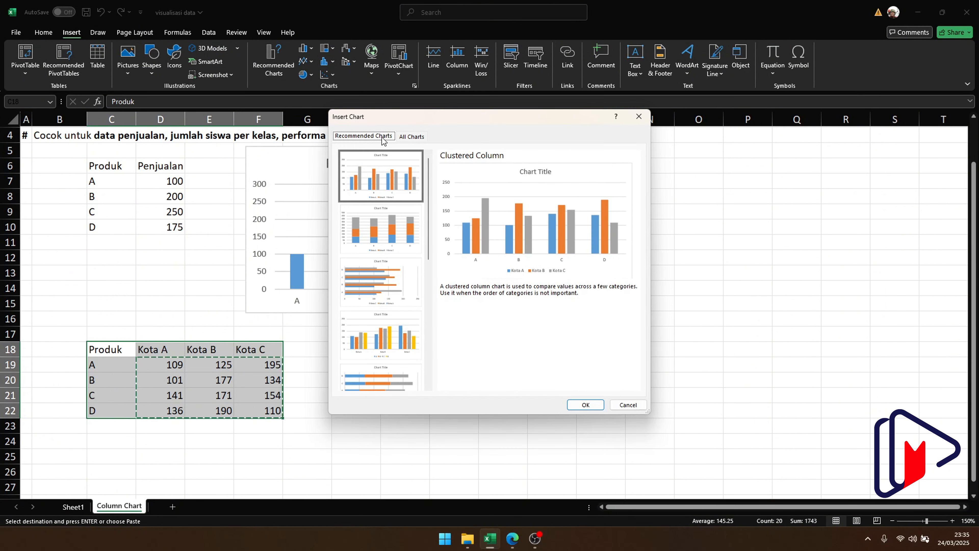
{"action": "left_click", "coordinate": [411, 136]}
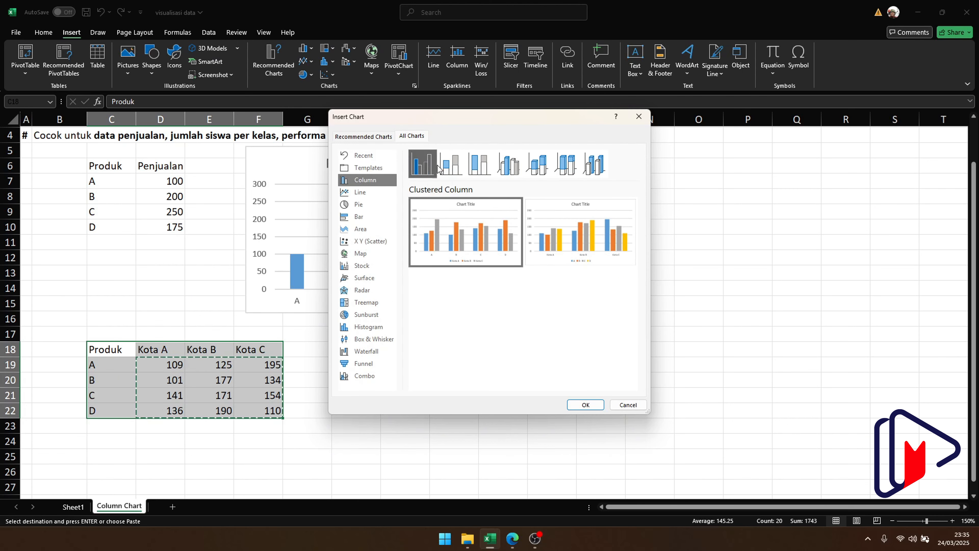
{"action": "left_click", "coordinate": [452, 171]}
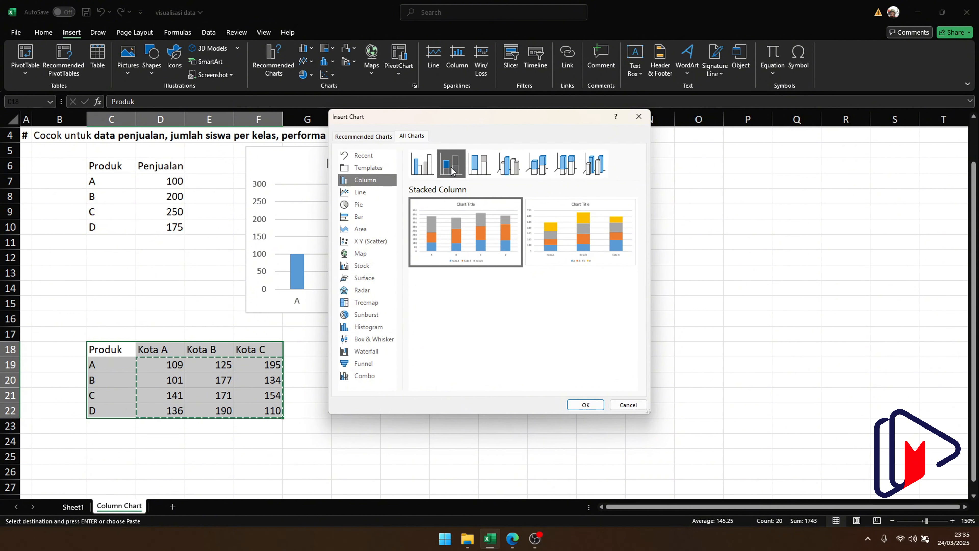
{"action": "left_click", "coordinate": [479, 172]}
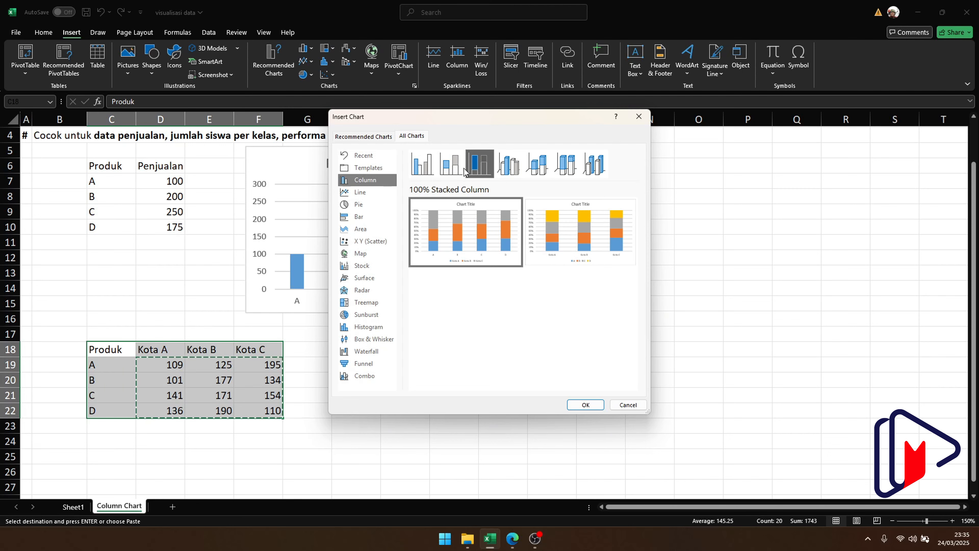
{"action": "left_click", "coordinate": [434, 172]}
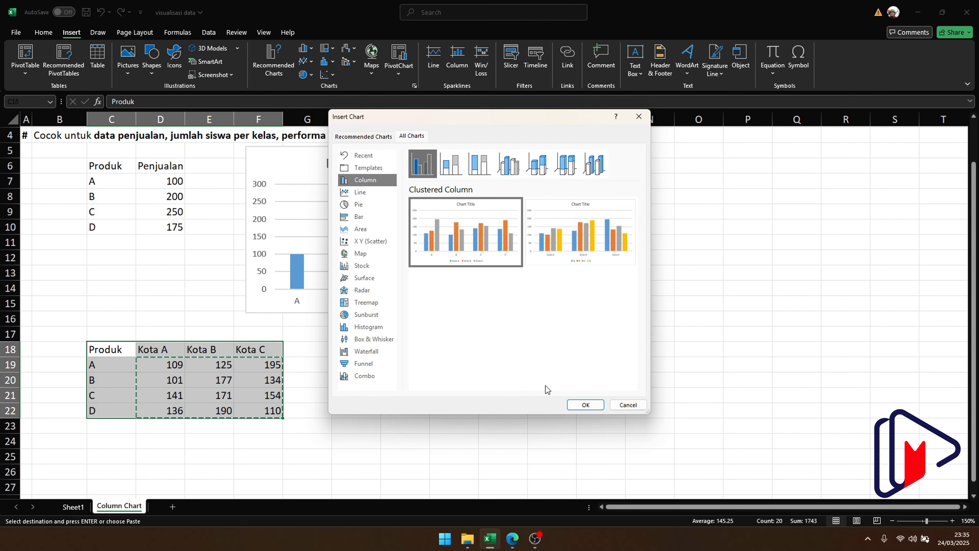
{"action": "left_click", "coordinate": [584, 405]}
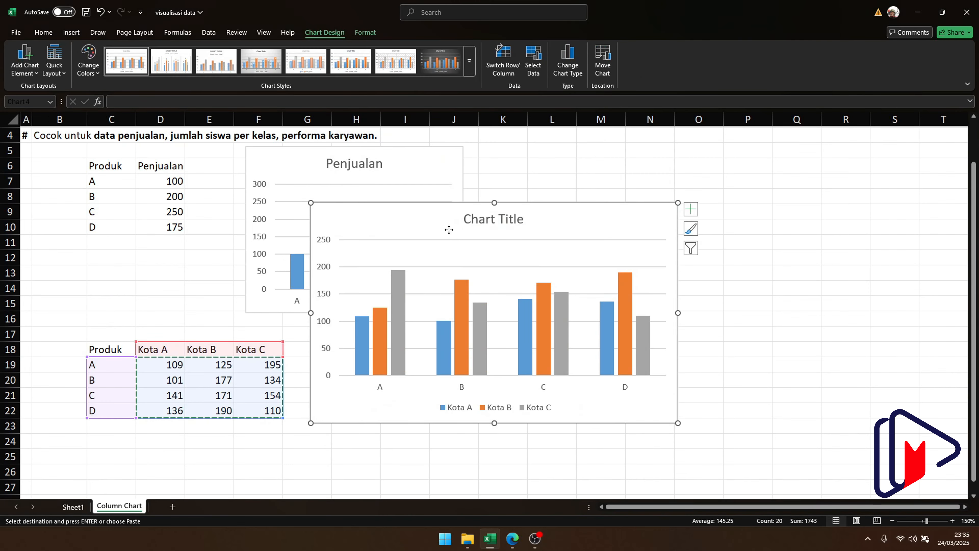
Align the clustered column chart beside the city sales table at row 18 and shrink it to end around row 29.
{"action": "left_click_drag", "start_coordinate": [448, 227], "coordinate": [448, 365]}
{"action": "scroll", "coordinate": [776, 284], "scroll_direction": "down", "scroll_amount": 4}
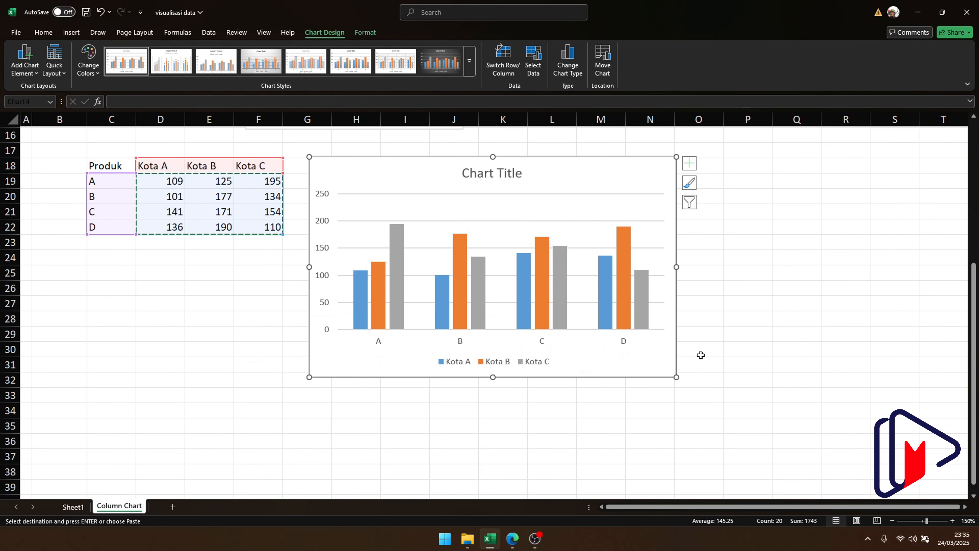
{"action": "left_click_drag", "start_coordinate": [677, 377], "coordinate": [567, 333]}
Insert a Stacked Column chart from C18:F22 and fit it beside the clustered chart at a similar size.
{"action": "left_click_drag", "start_coordinate": [102, 165], "coordinate": [236, 225]}
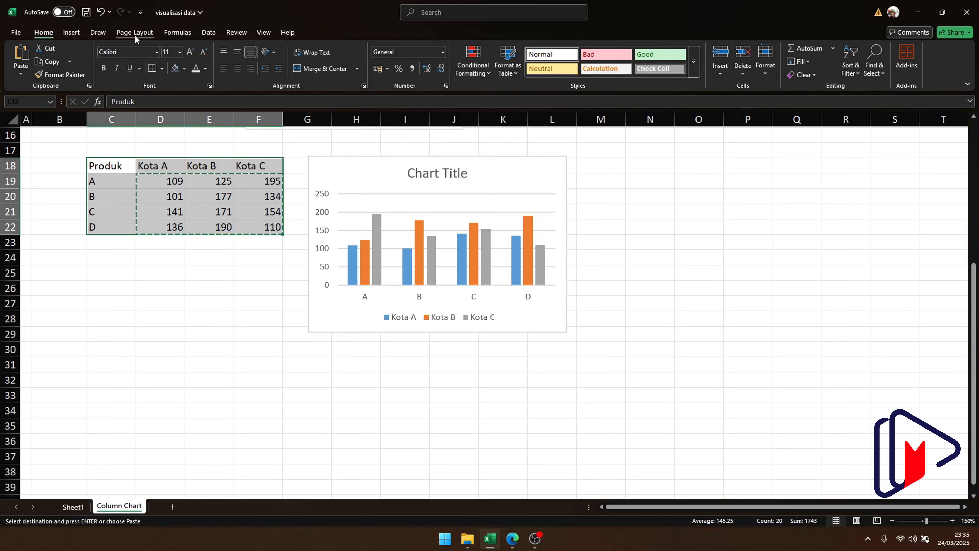
{"action": "left_click", "coordinate": [80, 33]}
{"action": "left_click", "coordinate": [271, 69]}
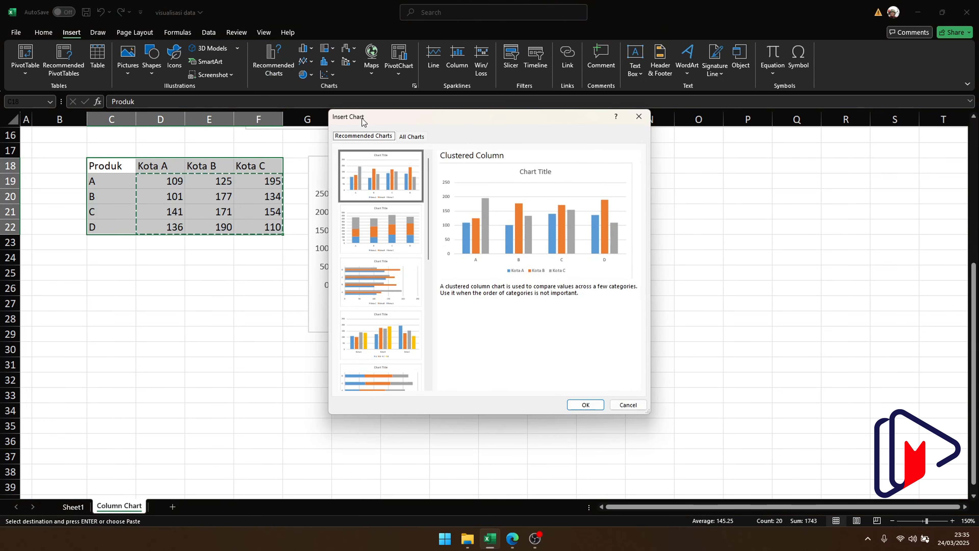
{"action": "left_click", "coordinate": [412, 136]}
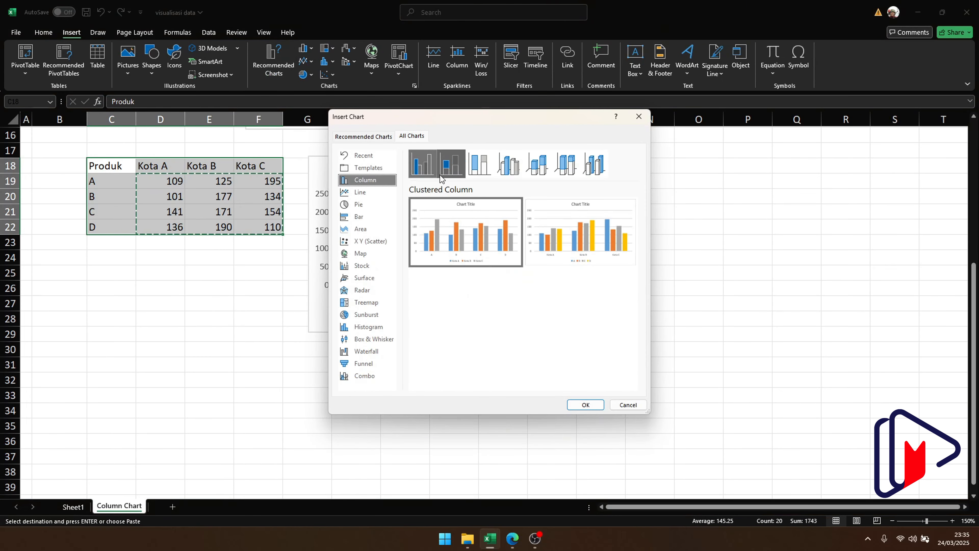
{"action": "left_click", "coordinate": [458, 174]}
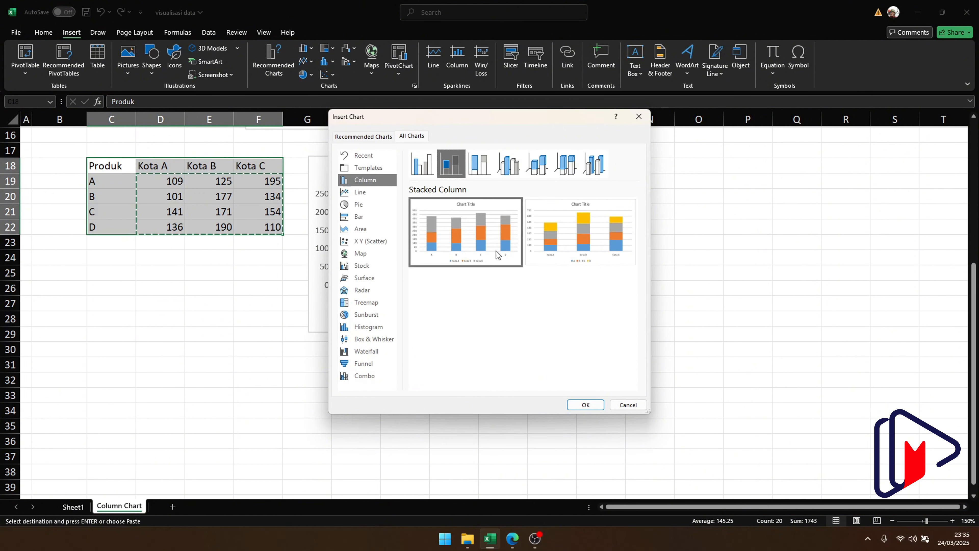
{"action": "left_click", "coordinate": [586, 405]}
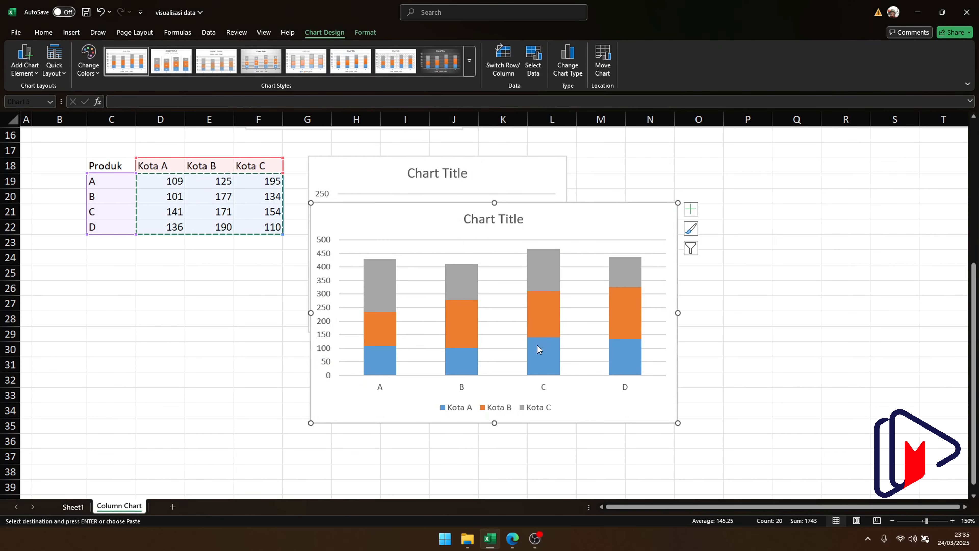
{"action": "left_click_drag", "start_coordinate": [399, 231], "coordinate": [656, 176]}
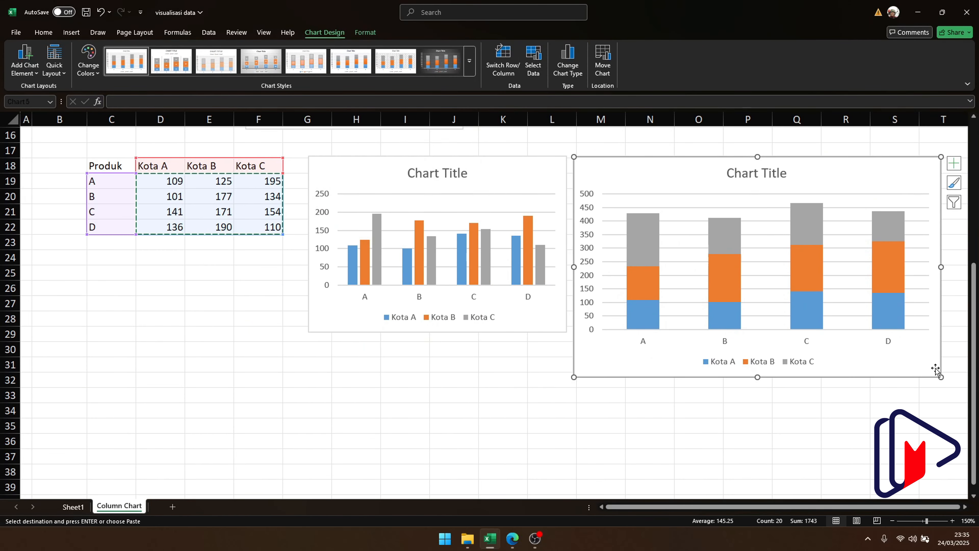
{"action": "left_click_drag", "start_coordinate": [938, 374], "coordinate": [823, 332]}
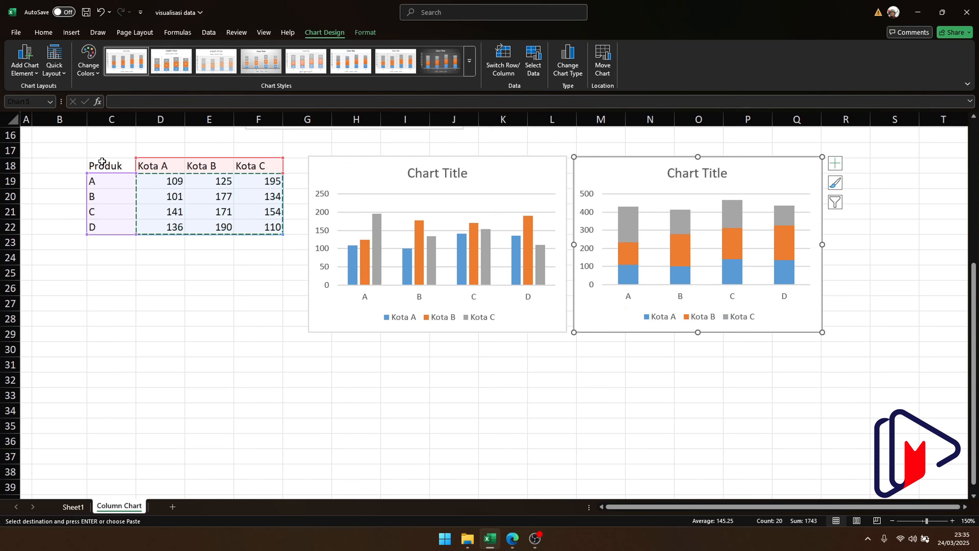
Insert a 100% Stacked Column chart from the city sales table C18:F22.
{"action": "left_click_drag", "start_coordinate": [103, 161], "coordinate": [261, 232]}
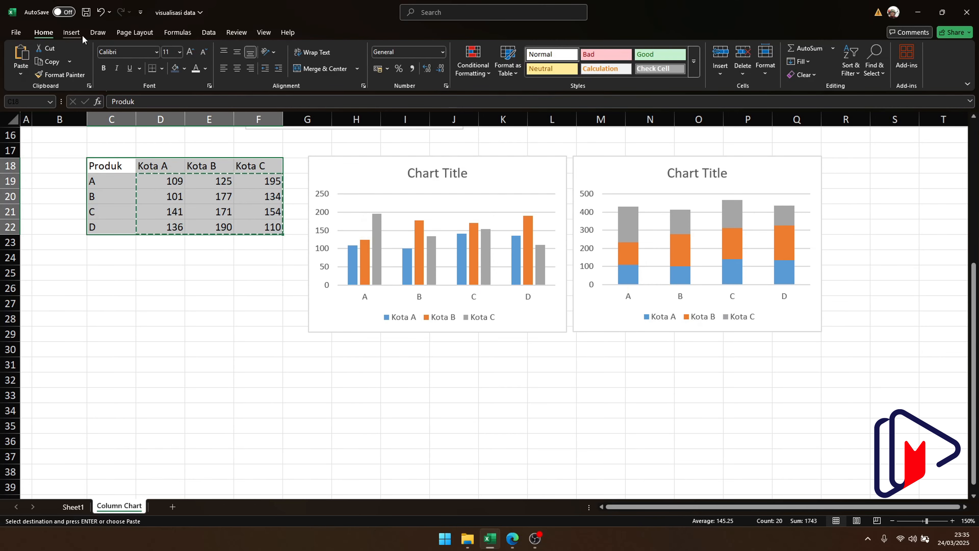
{"action": "left_click", "coordinate": [71, 32]}
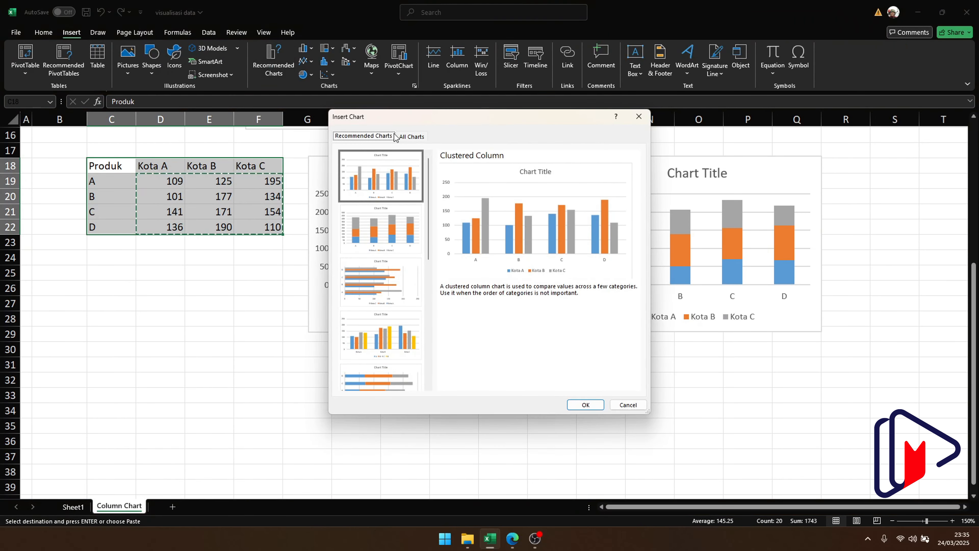
{"action": "left_click", "coordinate": [408, 136]}
{"action": "left_click", "coordinate": [477, 169]}
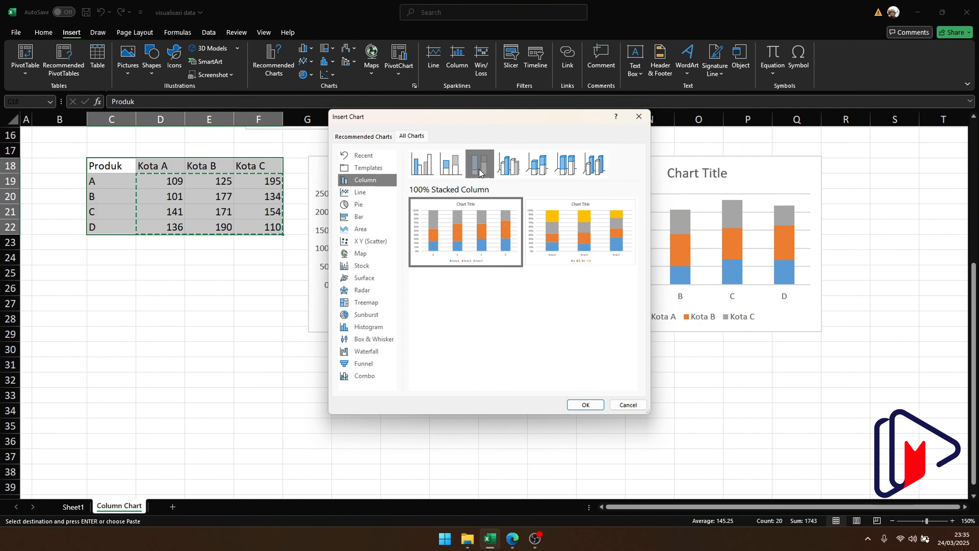
{"action": "left_click", "coordinate": [593, 404]}
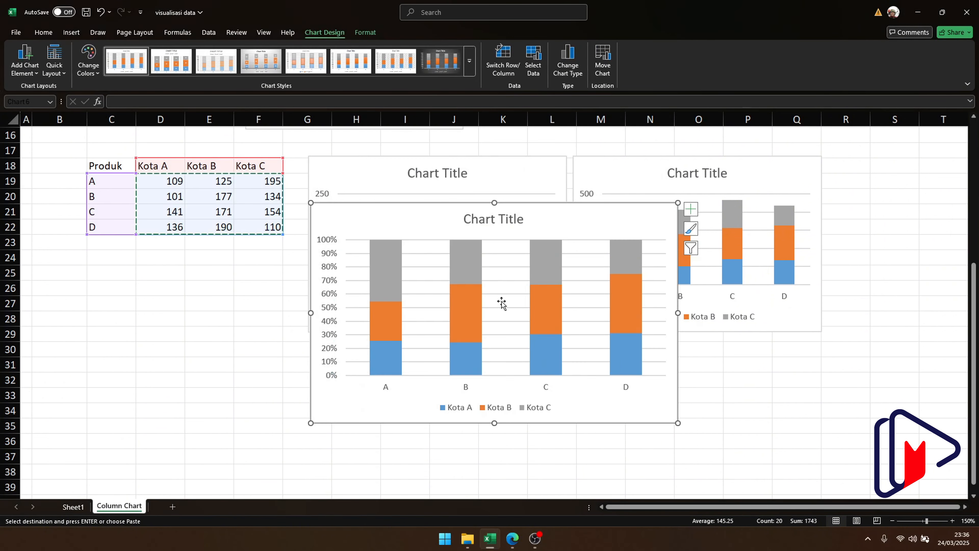
Place the 100% stacked chart below the clustered chart, starting at row 30, and shrink it to match that chart's width.
{"action": "left_click_drag", "start_coordinate": [371, 219], "coordinate": [873, 192]}
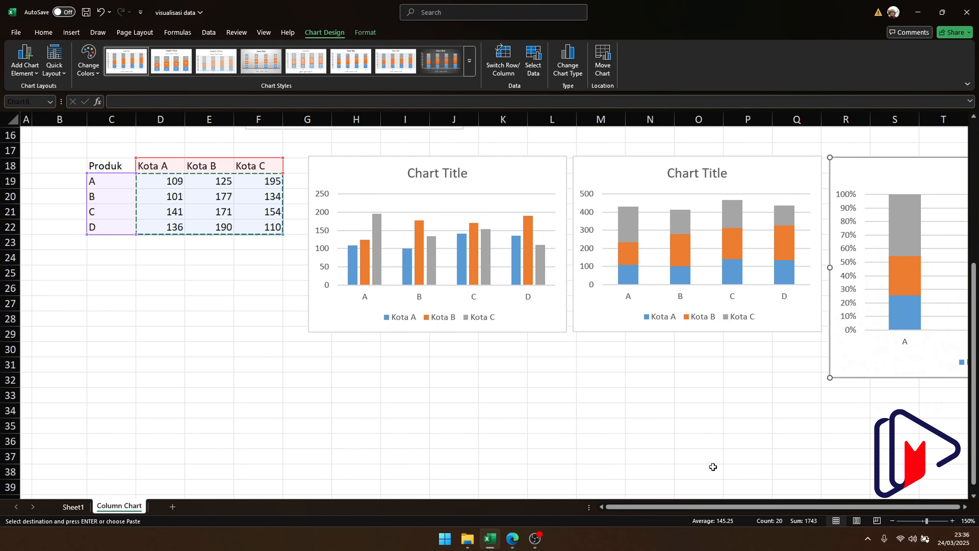
{"action": "left_click_drag", "start_coordinate": [707, 512], "coordinate": [775, 508]}
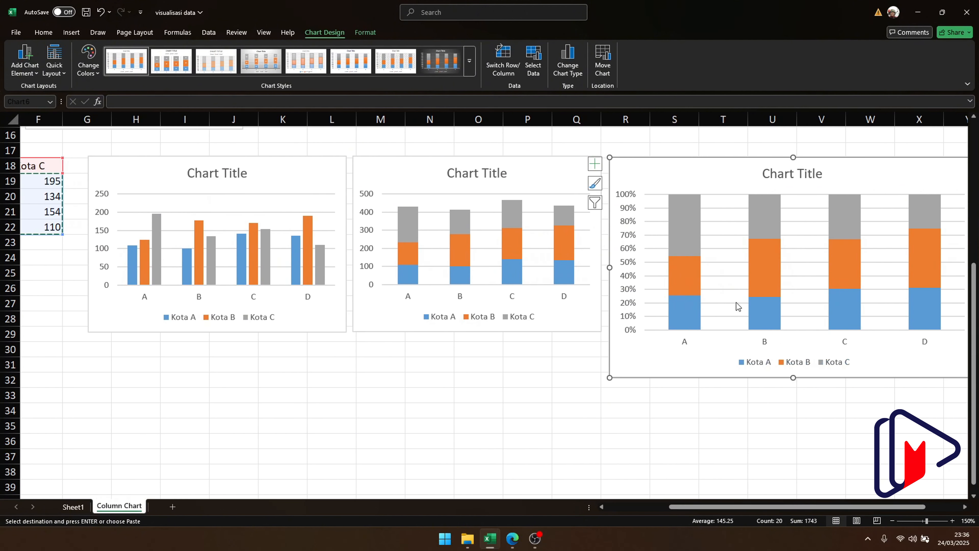
{"action": "left_click_drag", "start_coordinate": [667, 166], "coordinate": [134, 346]}
{"action": "scroll", "coordinate": [503, 260], "scroll_direction": "down", "scroll_amount": 1}
{"action": "scroll", "coordinate": [435, 426], "scroll_direction": "down", "scroll_amount": 1}
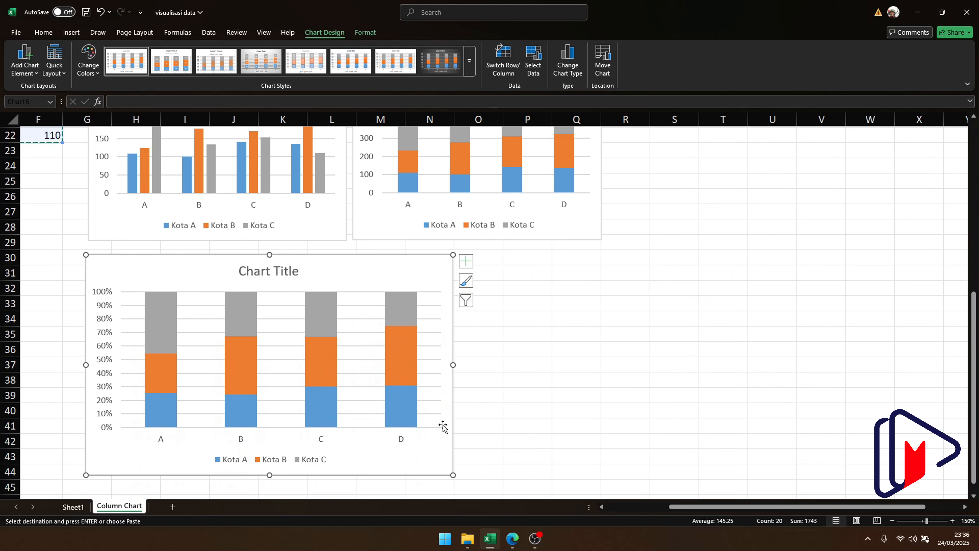
{"action": "left_click_drag", "start_coordinate": [453, 475], "coordinate": [346, 423]}
Examine the Penjualan column chart at the top of the sheet against its product table, comparing the columns for each product.
{"action": "left_click_drag", "start_coordinate": [669, 511], "coordinate": [587, 513]}
{"action": "scroll", "coordinate": [601, 401], "scroll_direction": "up", "scroll_amount": 5}
{"action": "scroll", "coordinate": [601, 401], "scroll_direction": "up", "scroll_amount": 2}
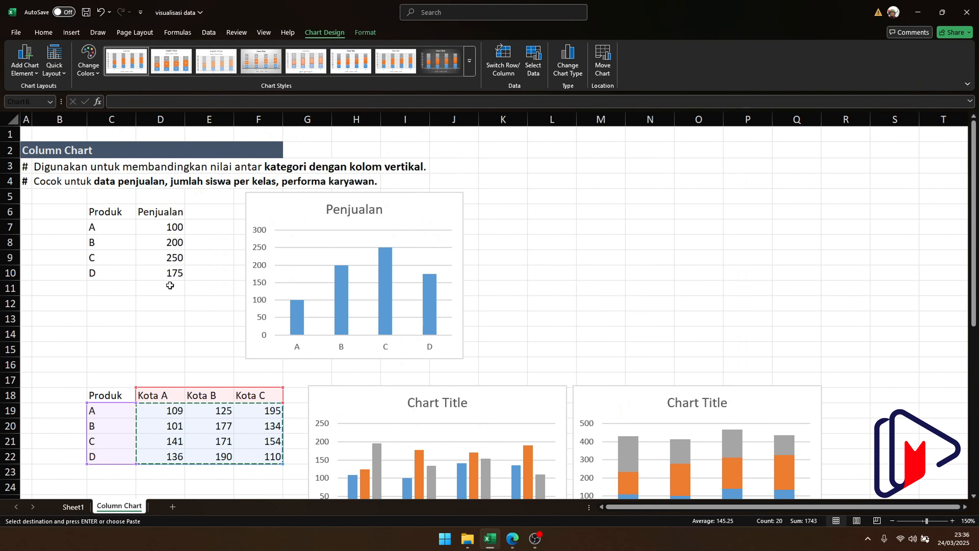
{"action": "left_click_drag", "start_coordinate": [116, 212], "coordinate": [175, 255]}
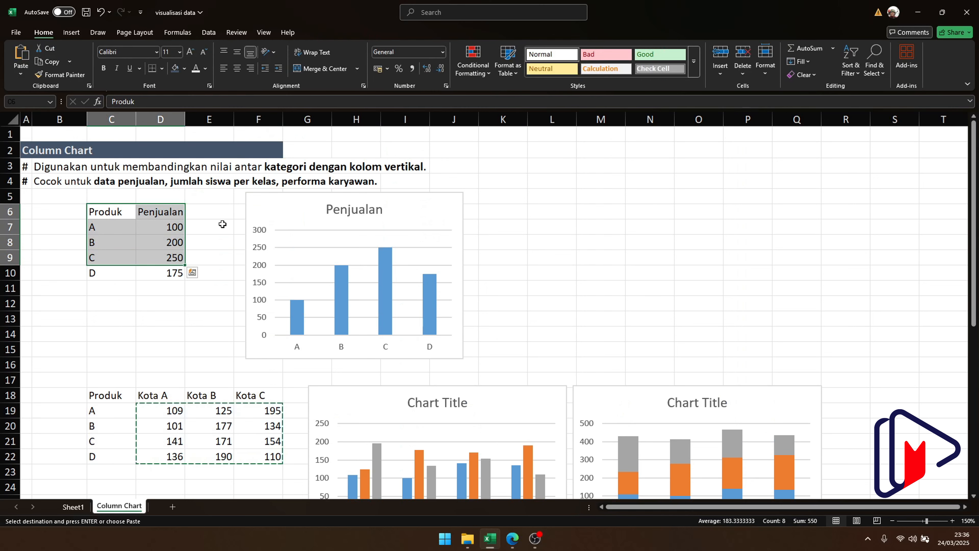
{"action": "left_click", "coordinate": [295, 323]}
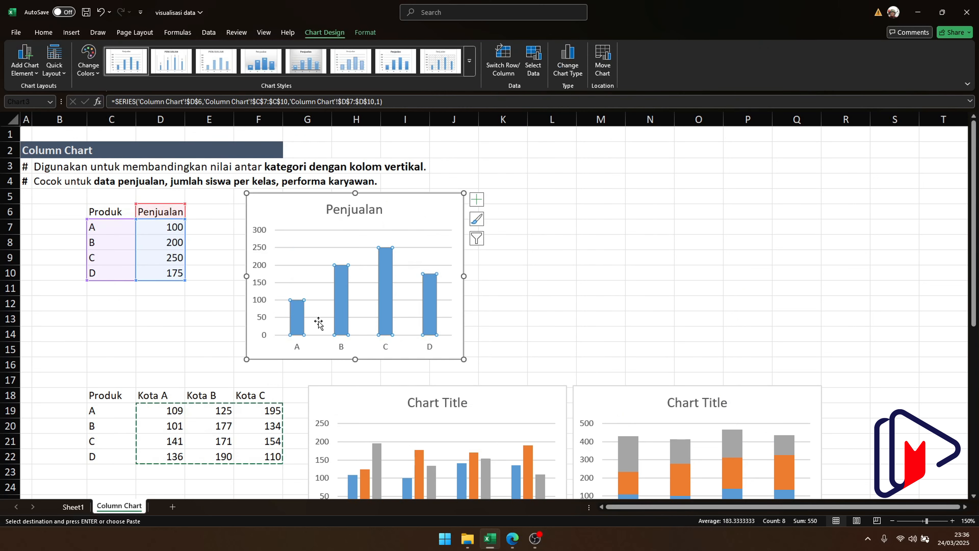
{"action": "left_click", "coordinate": [345, 331]}
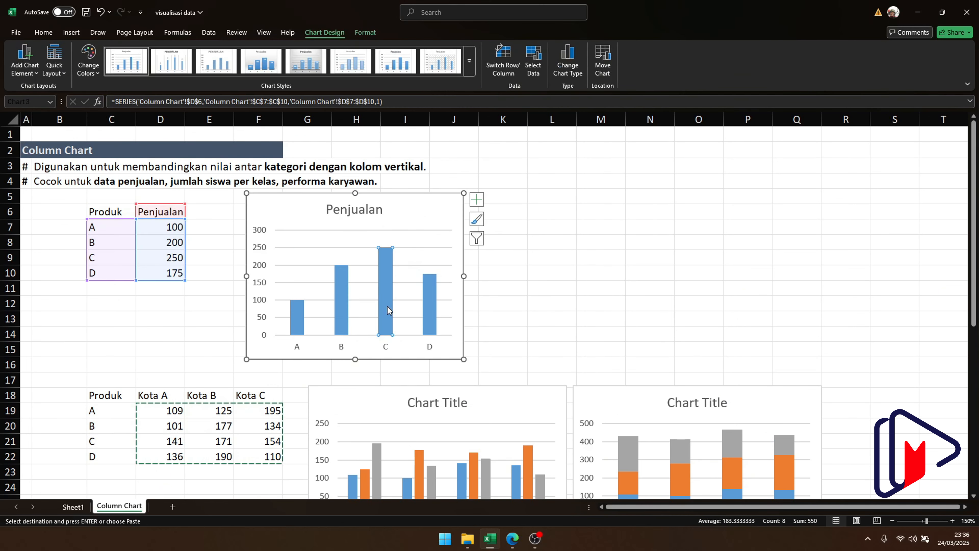
{"action": "left_click", "coordinate": [539, 303]}
{"action": "scroll", "coordinate": [539, 300], "scroll_direction": "down", "scroll_amount": 3}
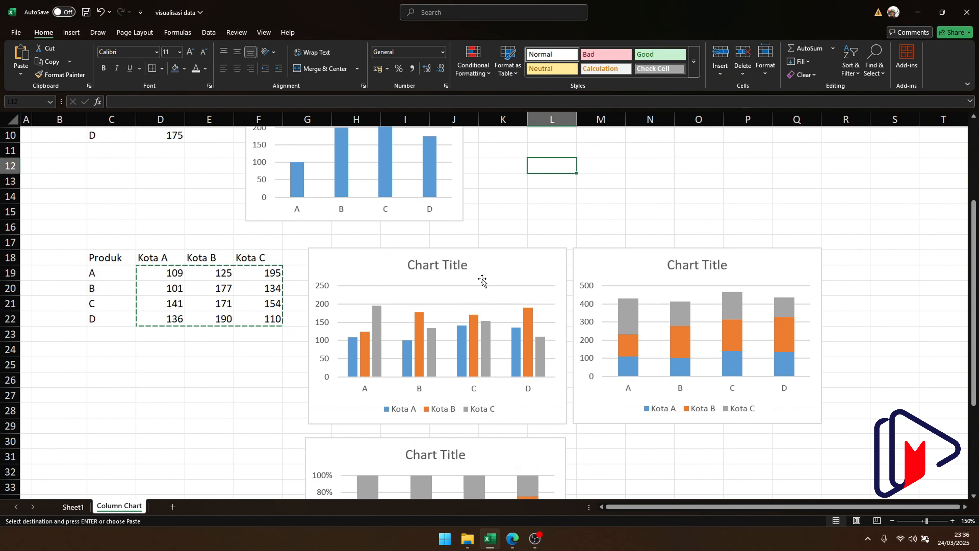
Compare how the clustered and stacked column charts present the sales of each product across Kota A, Kota B and Kota C.
{"action": "left_click", "coordinate": [358, 264]}
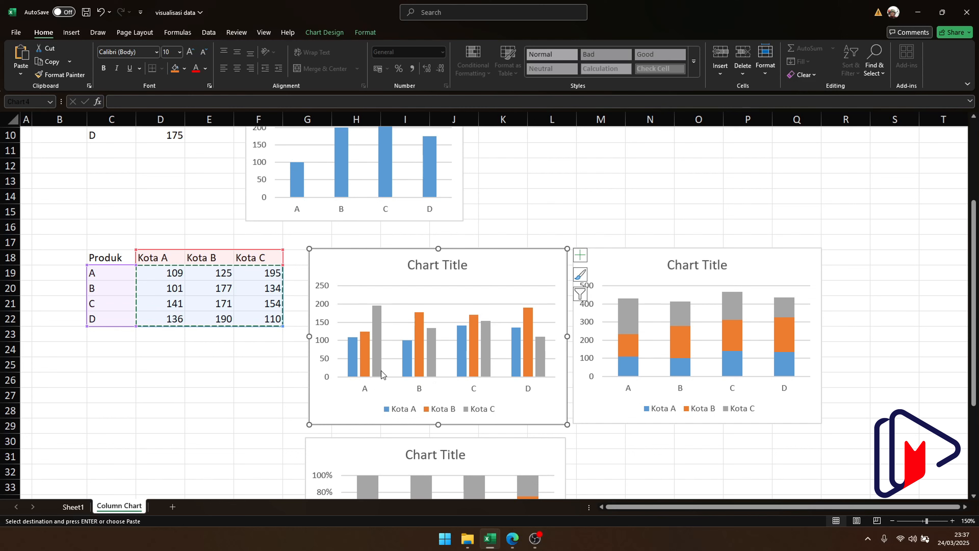
{"action": "mouse_move", "coordinate": [381, 370]}
{"action": "left_click_drag", "start_coordinate": [623, 507], "coordinate": [671, 509]}
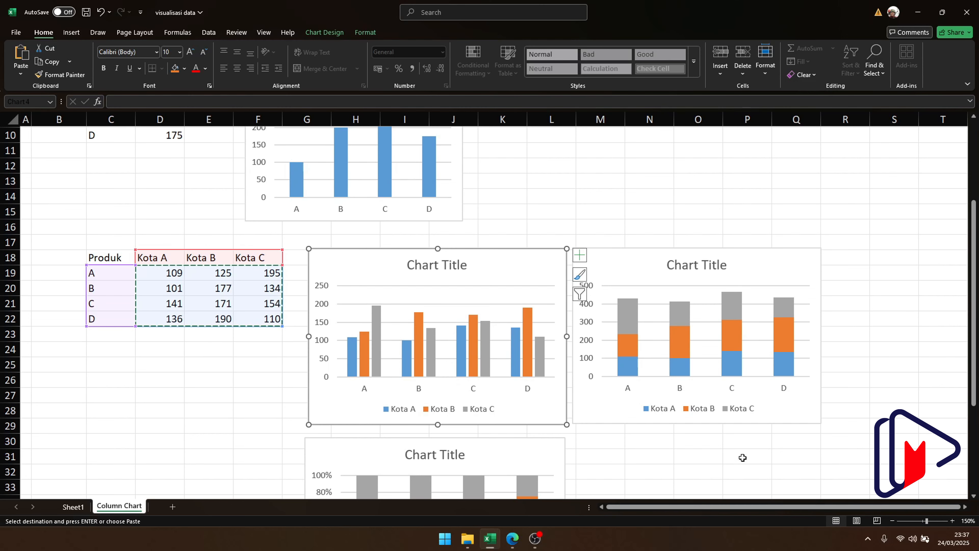
{"action": "left_click", "coordinate": [789, 277]}
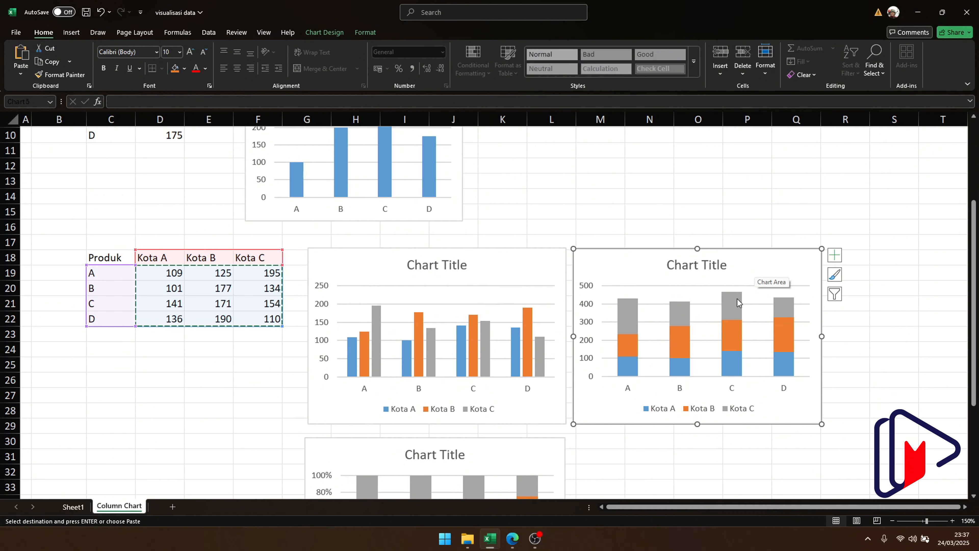
{"action": "mouse_move", "coordinate": [735, 299]}
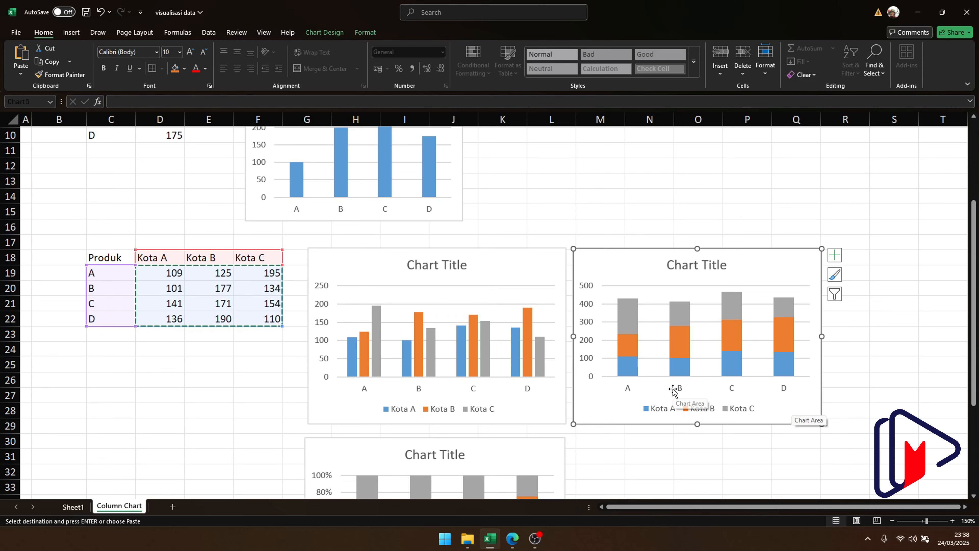
{"action": "mouse_move", "coordinate": [687, 371]}
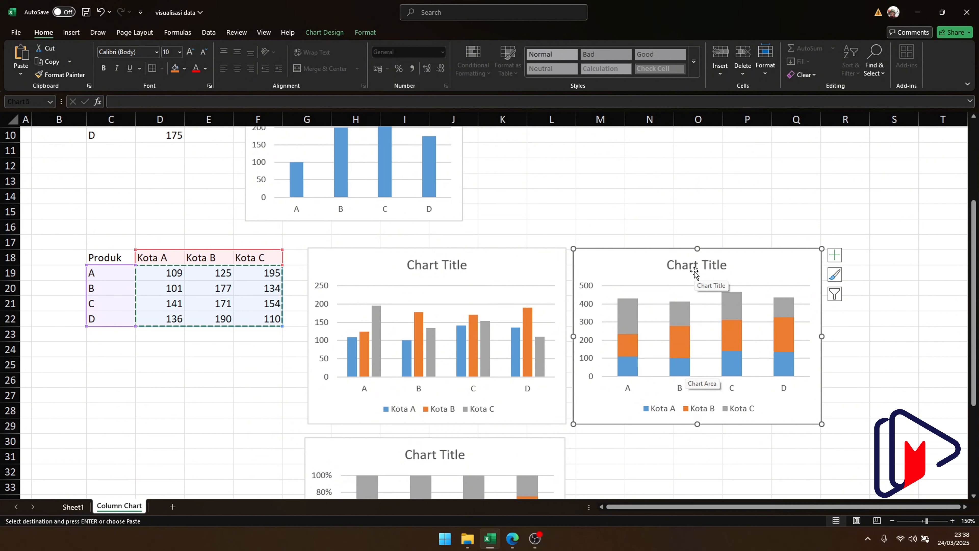
Examine the 100% stacked column chart, comparing the shares of Kota A, Kota B and Kota C for products A to D.
{"action": "scroll", "coordinate": [693, 273], "scroll_direction": "down", "scroll_amount": 3}
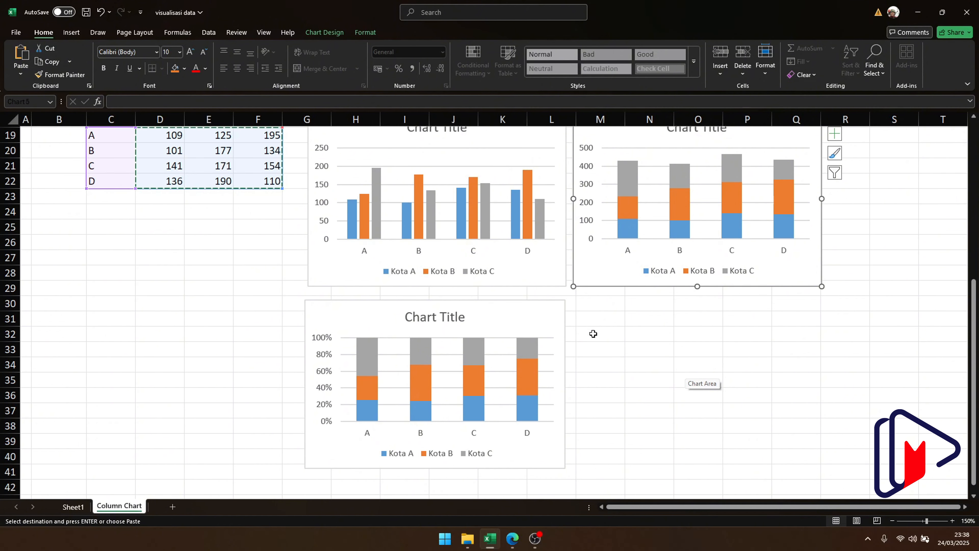
{"action": "scroll", "coordinate": [593, 334], "scroll_direction": "up", "scroll_amount": 1}
{"action": "scroll", "coordinate": [594, 336], "scroll_direction": "down", "scroll_amount": 1}
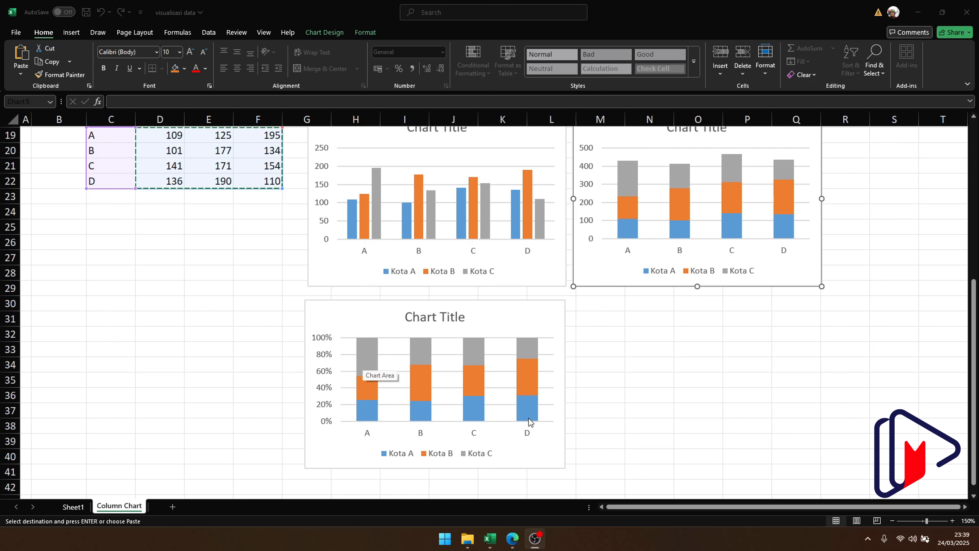
{"action": "mouse_move", "coordinate": [532, 415]}
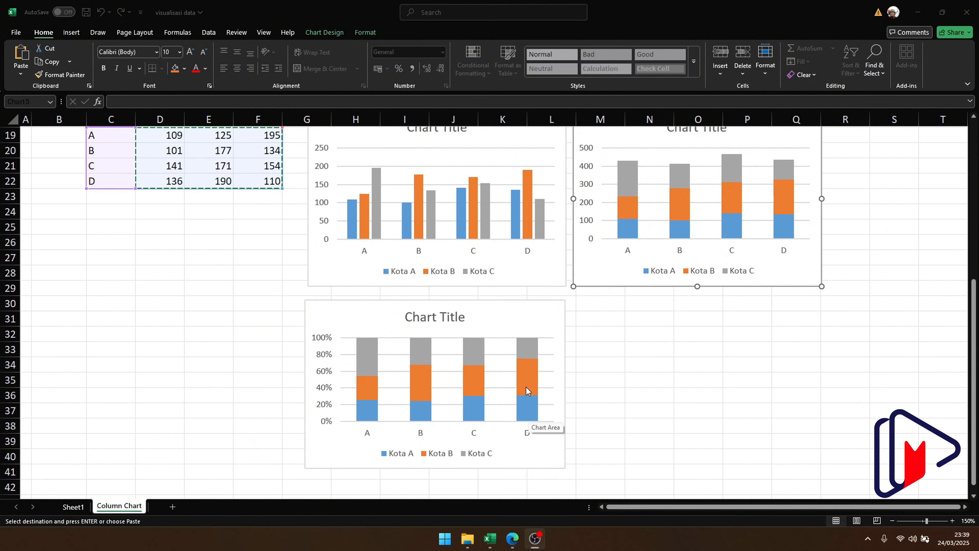
{"action": "mouse_move", "coordinate": [535, 351]}
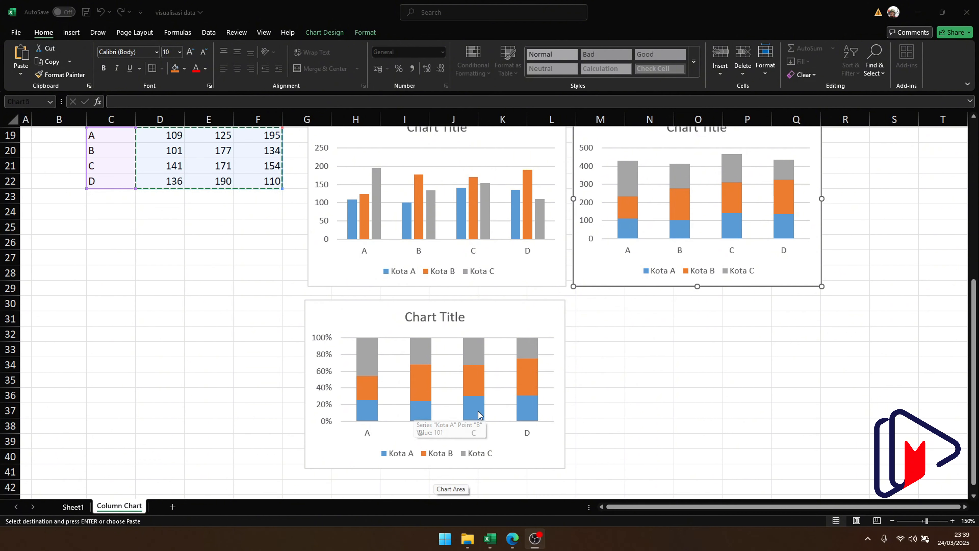
{"action": "mouse_move", "coordinate": [479, 414]}
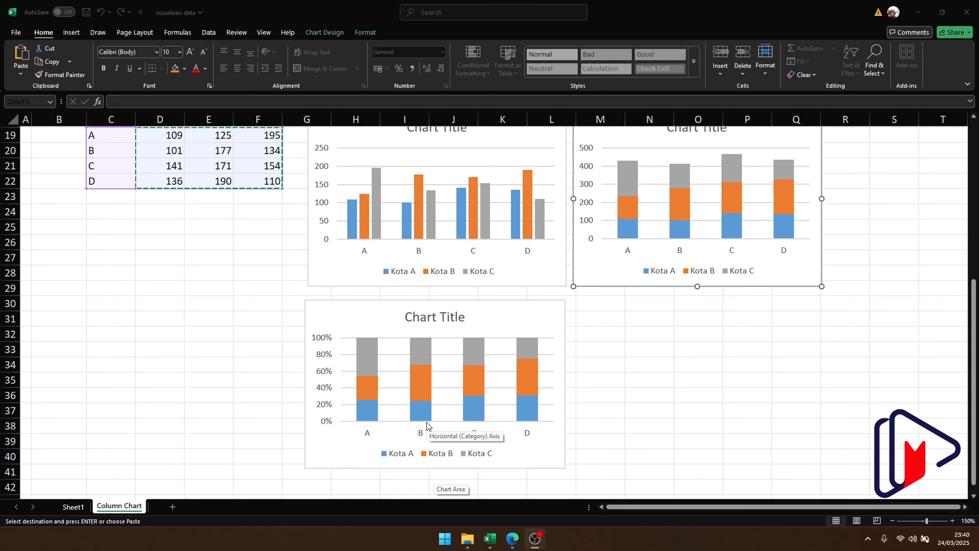
{"action": "mouse_move", "coordinate": [369, 417]}
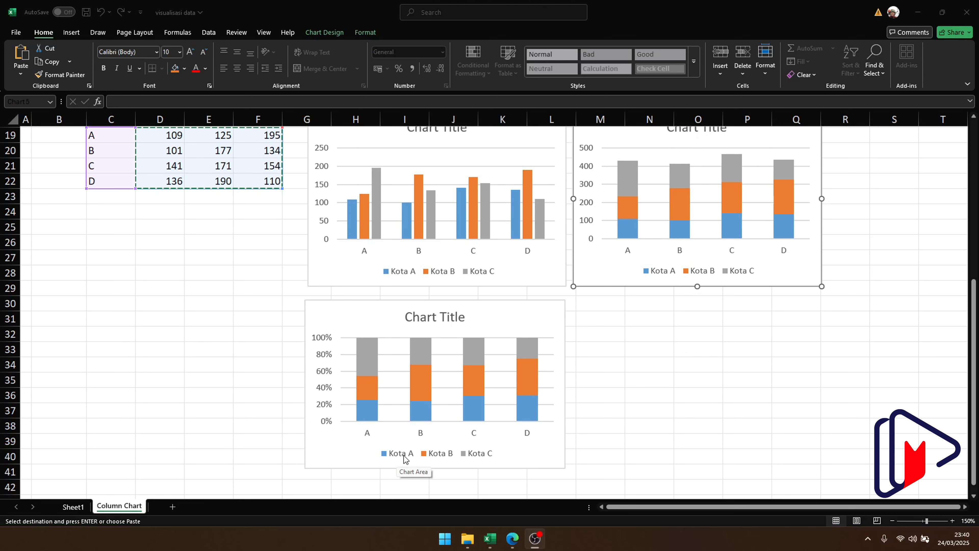
{"action": "mouse_move", "coordinate": [426, 416]}
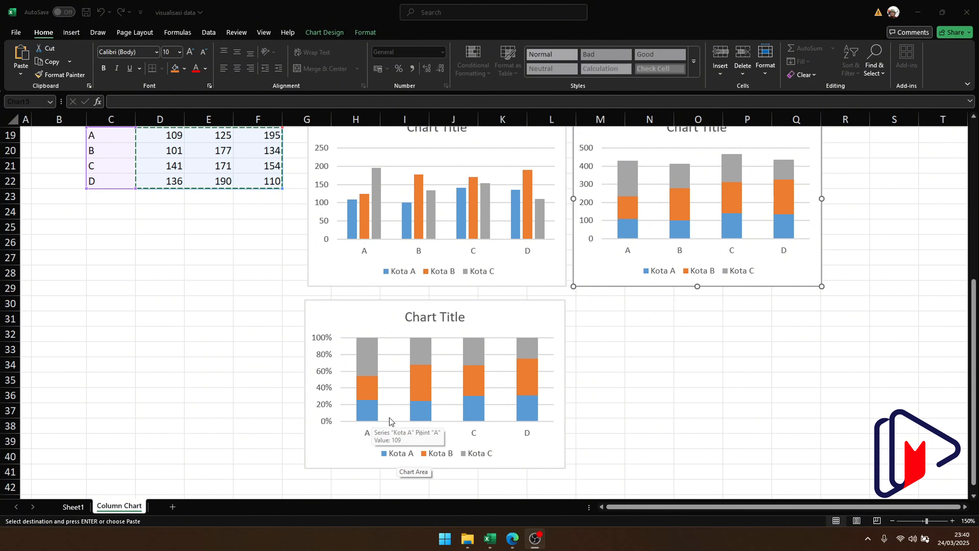
{"action": "mouse_move", "coordinate": [473, 411]}
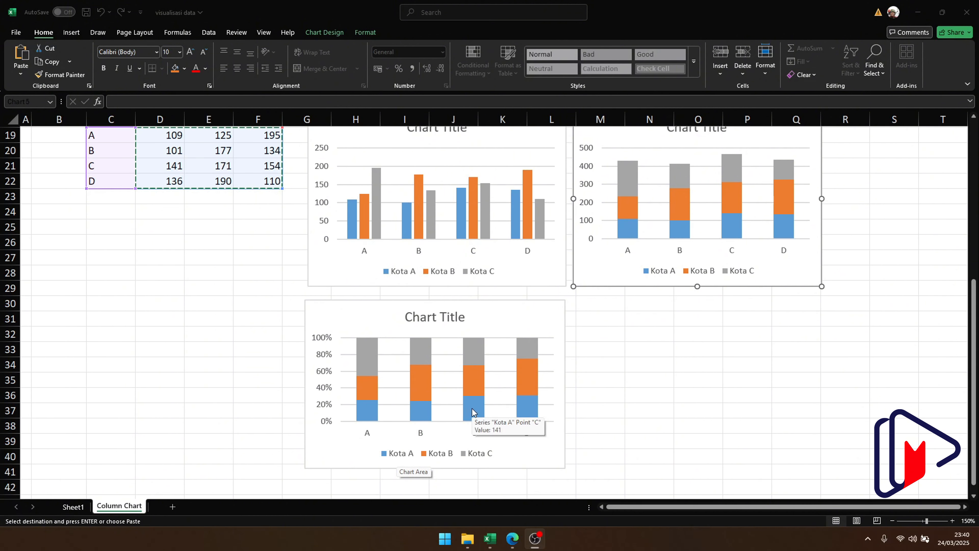
{"action": "mouse_move", "coordinate": [373, 391]}
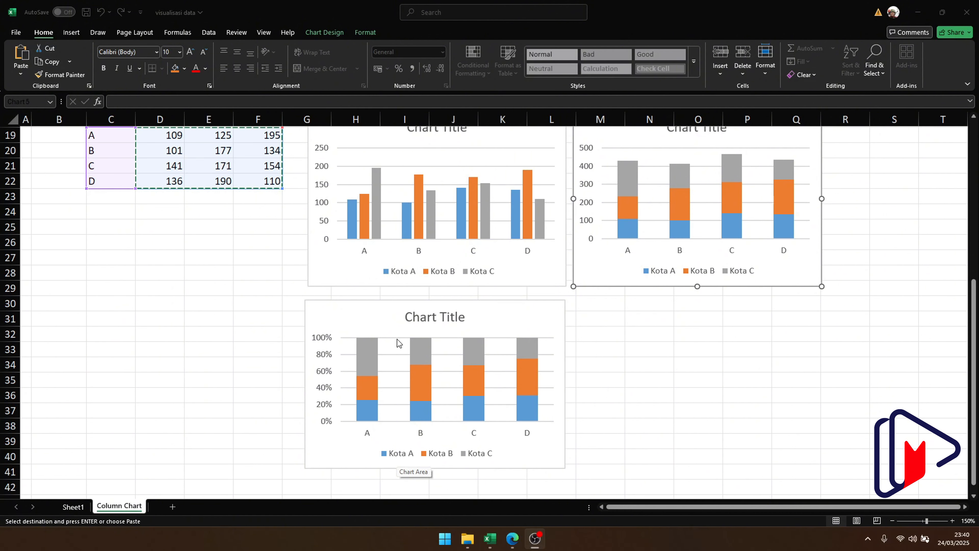
Change the clustered column chart's title to "Clusteres".
{"action": "scroll", "coordinate": [606, 324], "scroll_direction": "up", "scroll_amount": 1}
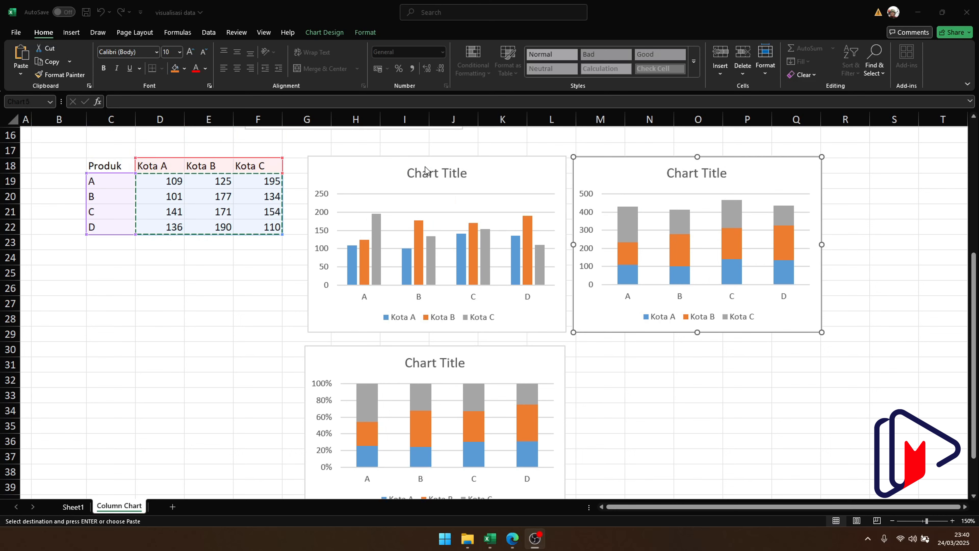
{"action": "left_click", "coordinate": [431, 177]}
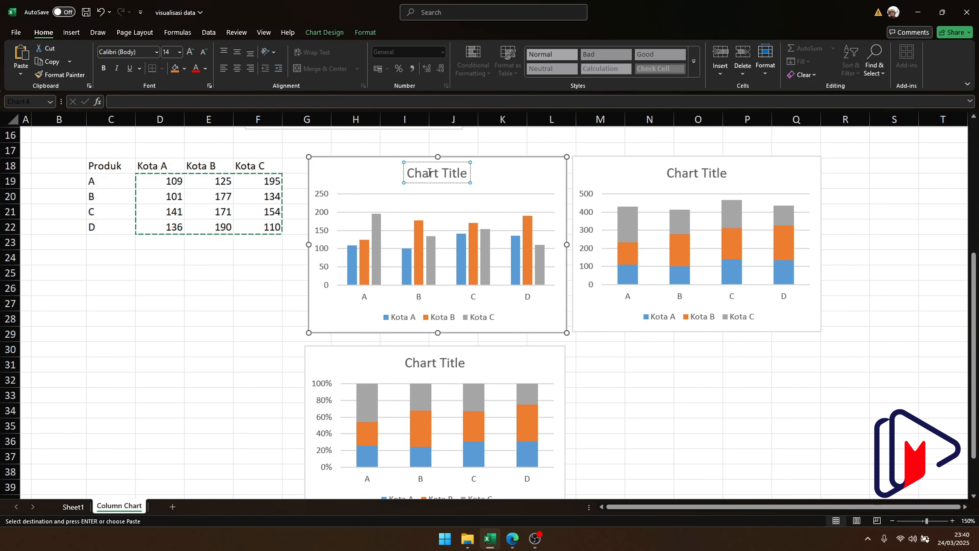
{"action": "triple_click", "coordinate": [430, 175]}
{"action": "type", "text": "Clusteres"}
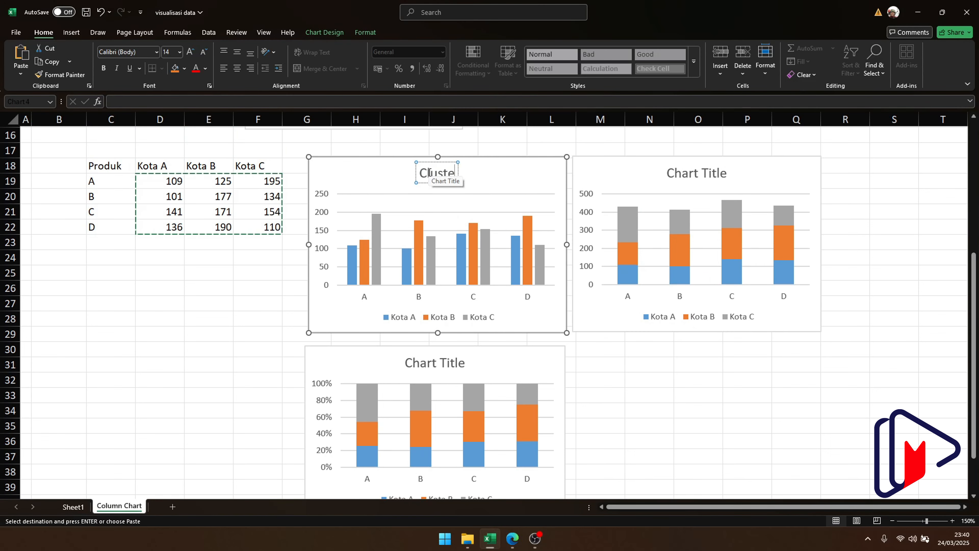
Change the stacked column chart's title to "Stack".
{"action": "left_click", "coordinate": [693, 173]}
{"action": "left_click", "coordinate": [693, 173]}
{"action": "triple_click", "coordinate": [692, 174]}
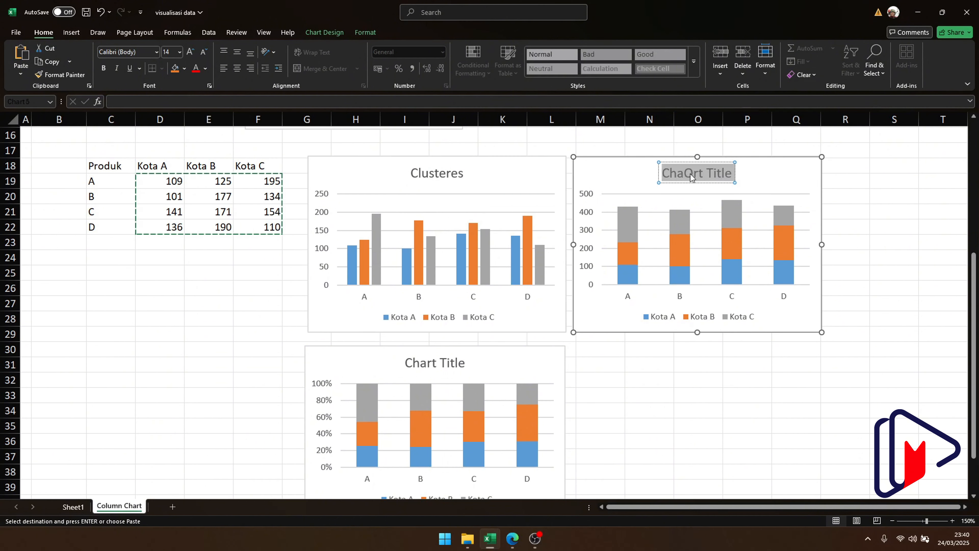
{"action": "type", "text": "Stackl"}
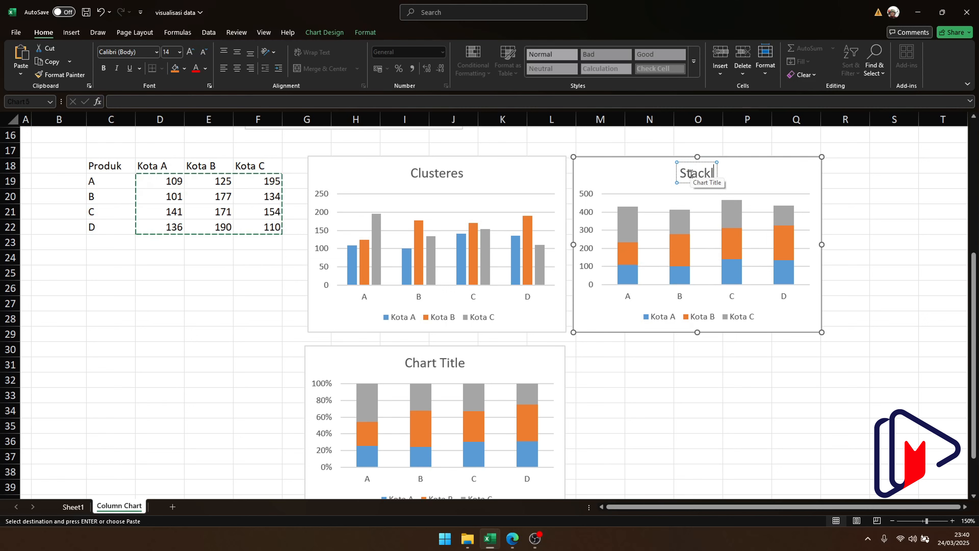
{"action": "key", "text": "BackSpace"}
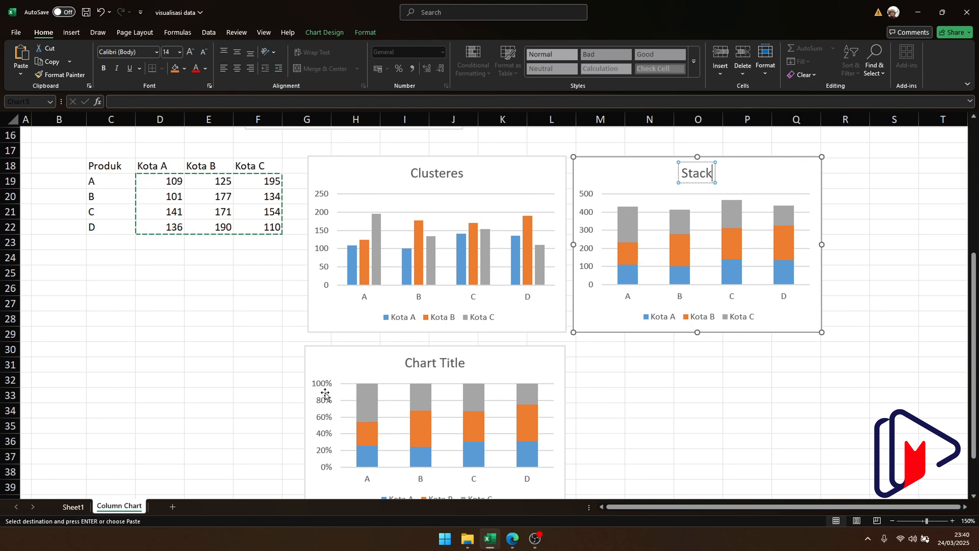
Change the 100% stacked column chart's title to "Stack 100%" and deselect the chart.
{"action": "left_click", "coordinate": [431, 367]}
{"action": "double_click", "coordinate": [431, 367]}
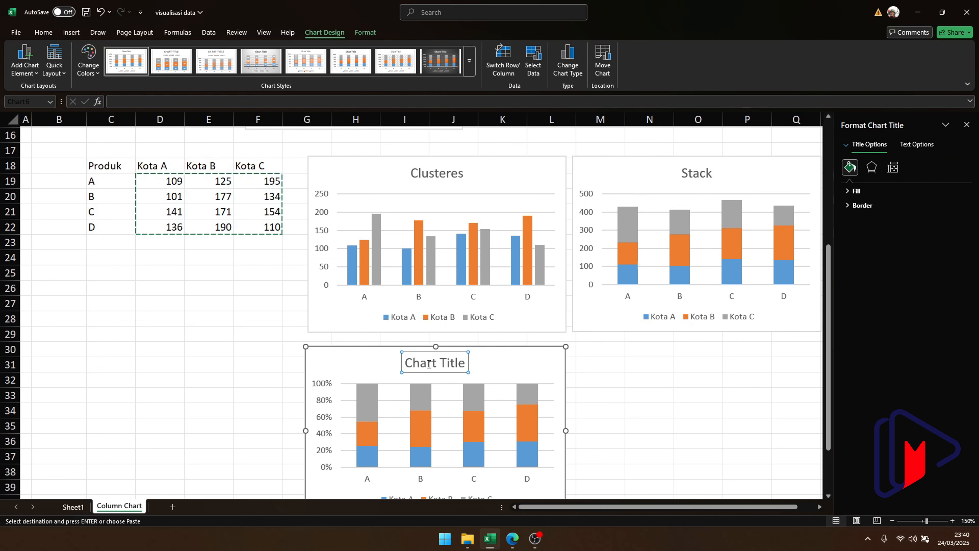
{"action": "type", "text": "Q"}
{"action": "triple_click", "coordinate": [455, 365]}
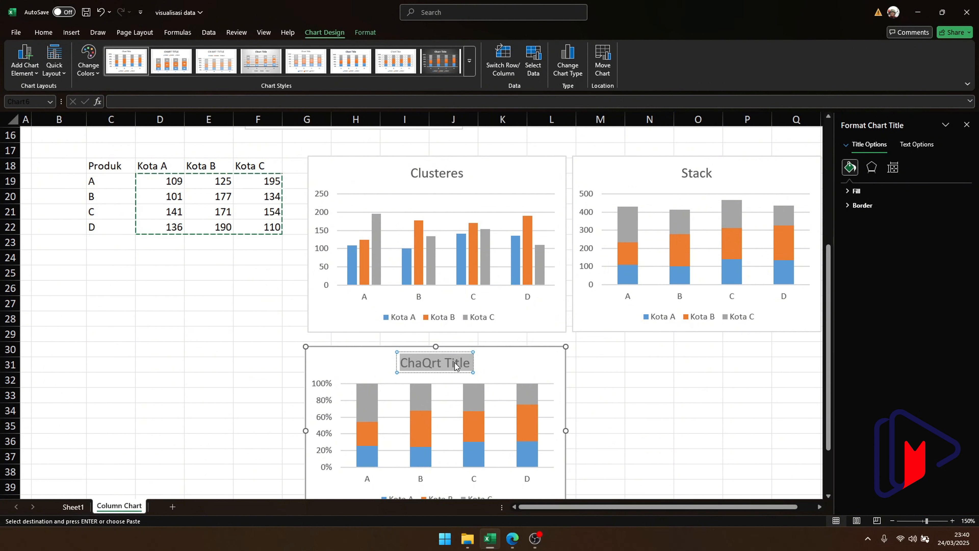
{"action": "type", "text": "Stack 100"}
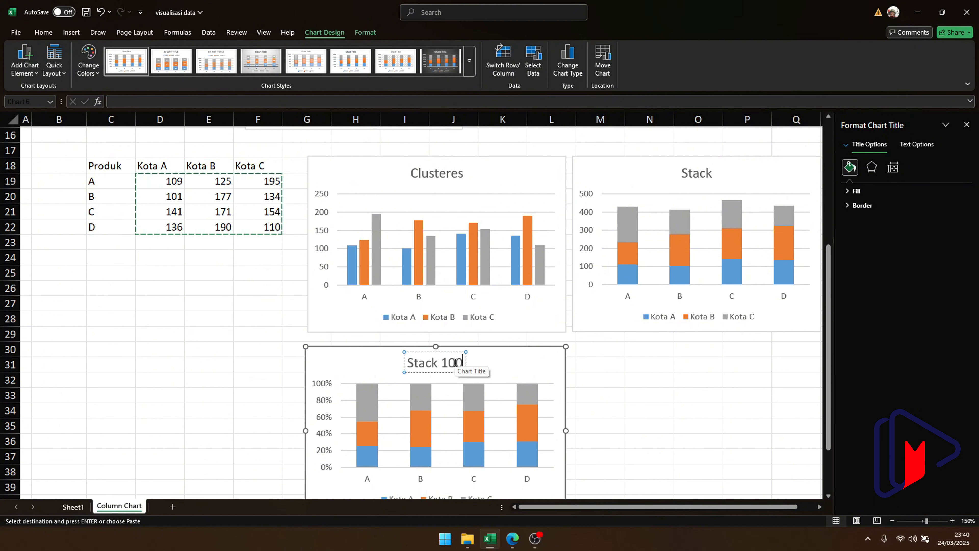
{"action": "type", "text": "%"}
{"action": "left_click", "coordinate": [631, 378]}
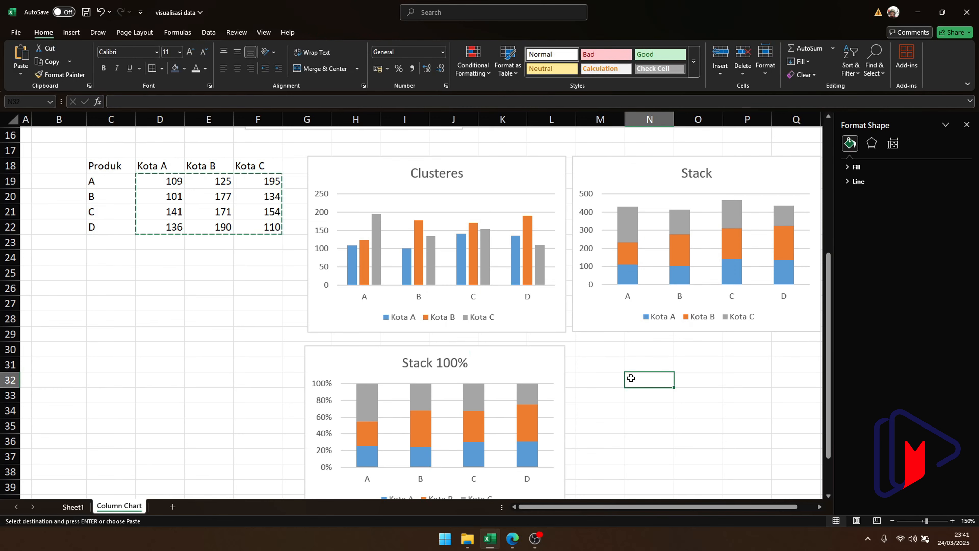
Compare the Clusteres, Stack and Stack 100% charts with one another to see how each presents the same city sales data.
{"action": "left_click", "coordinate": [454, 174]}
{"action": "left_click", "coordinate": [631, 359]}
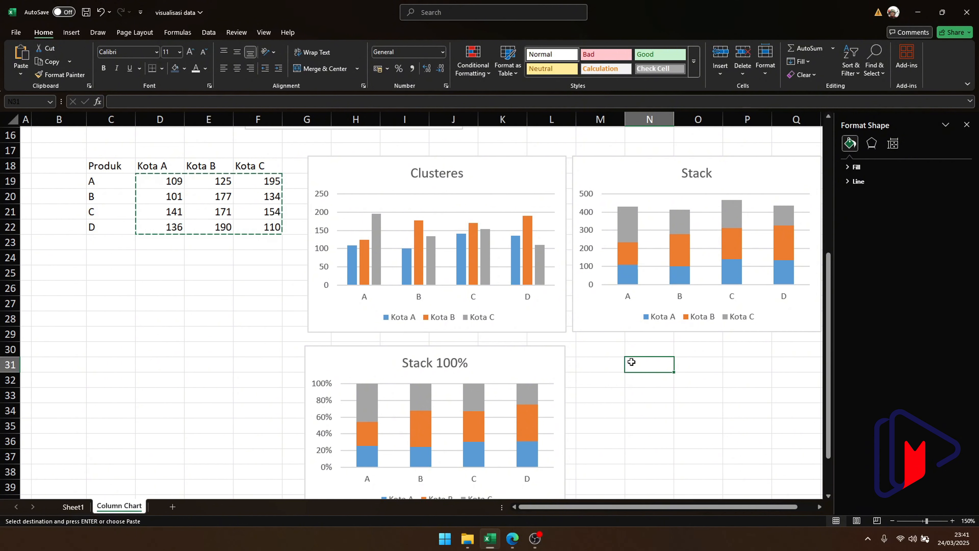
{"action": "left_click", "coordinate": [489, 179]}
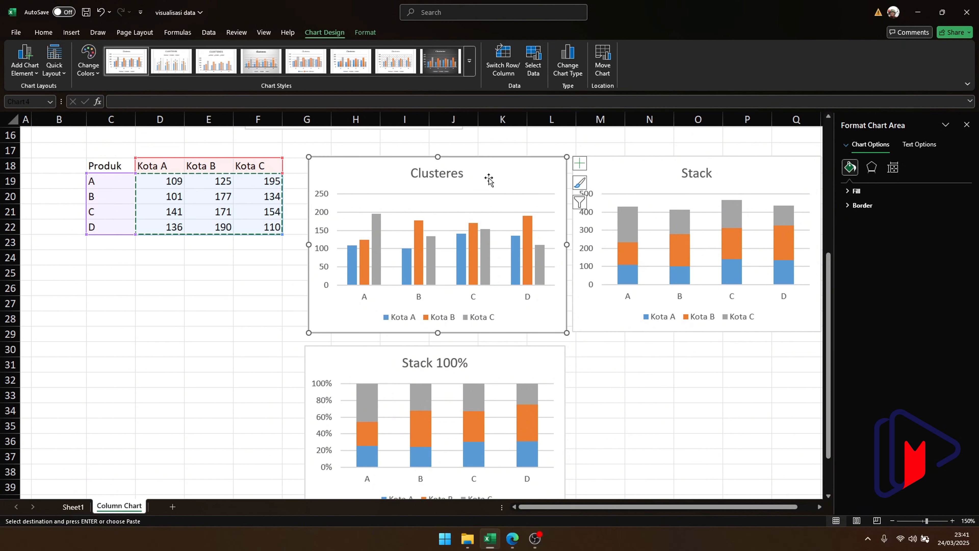
{"action": "left_click", "coordinate": [631, 164]}
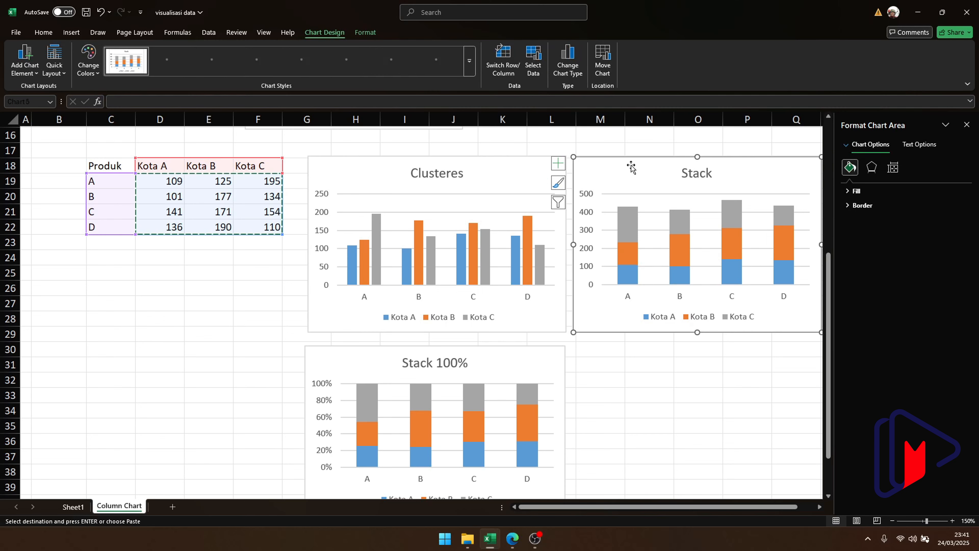
{"action": "left_click", "coordinate": [515, 357]}
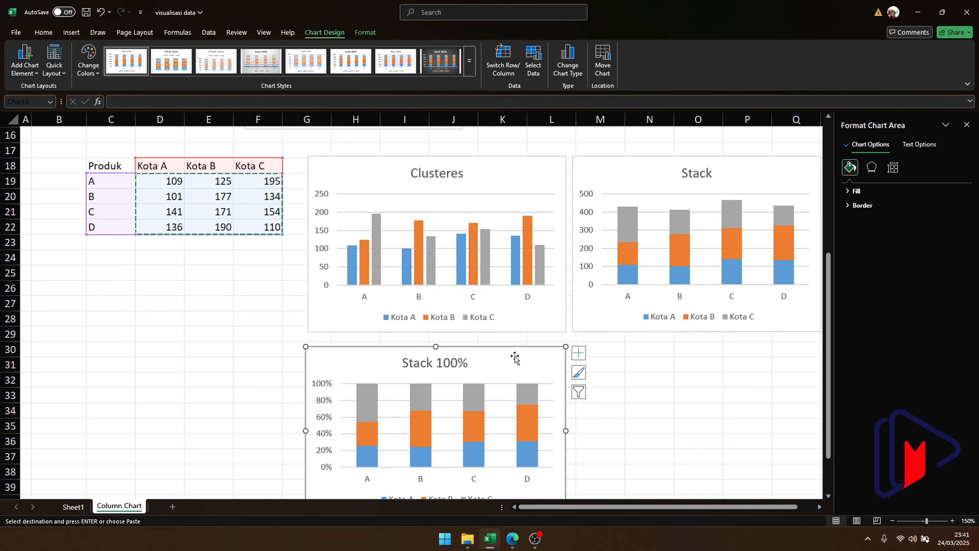
{"action": "left_click", "coordinate": [599, 374]}
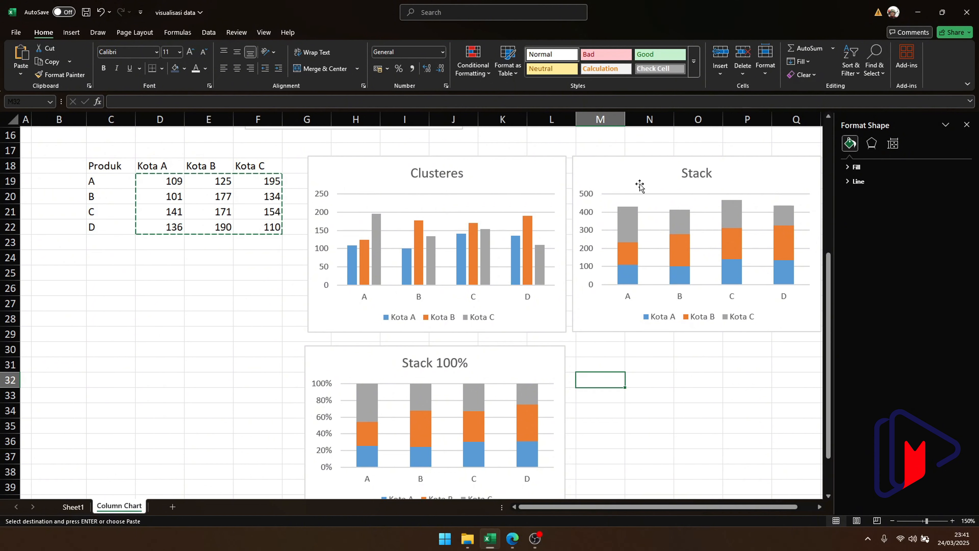
{"action": "left_click", "coordinate": [636, 164]}
{"action": "left_click", "coordinate": [532, 173]}
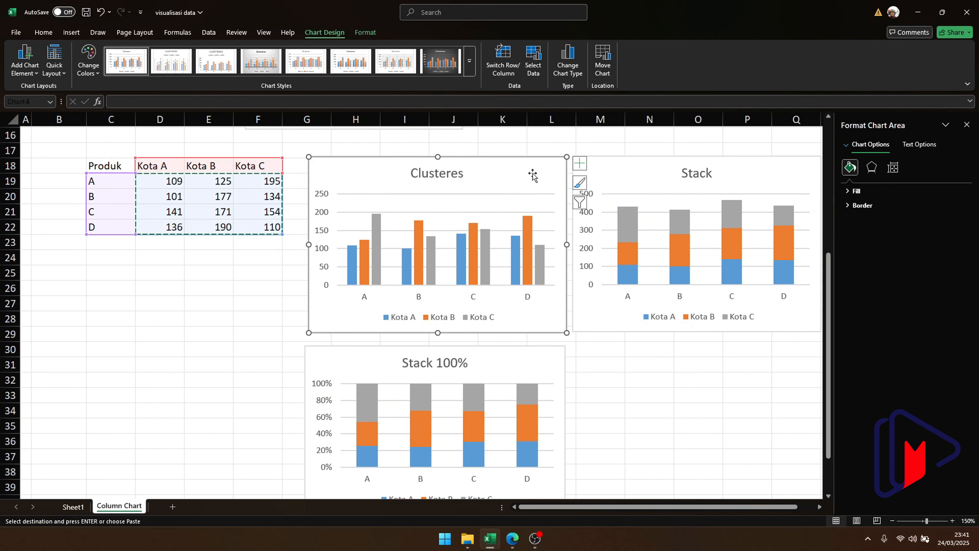
{"action": "left_click", "coordinate": [588, 172]}
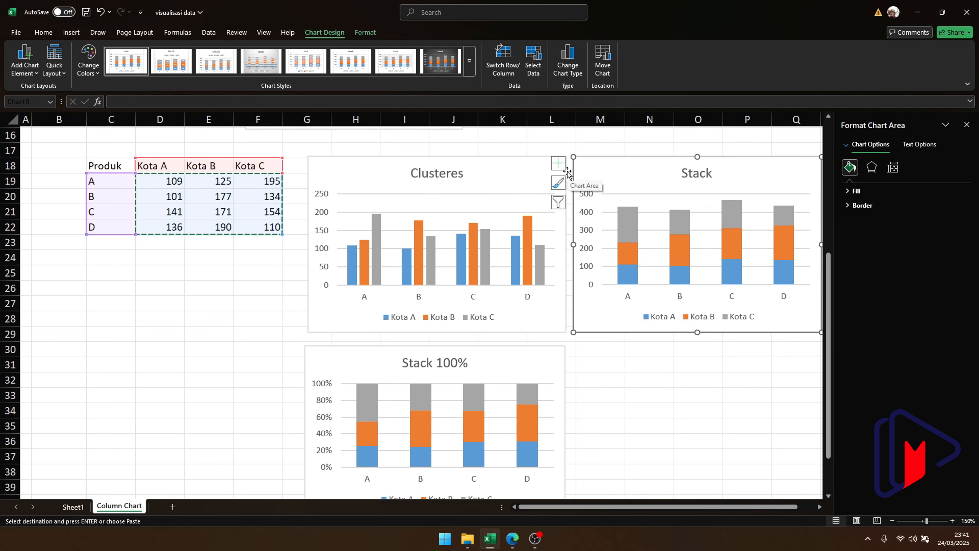
{"action": "left_click", "coordinate": [509, 363]}
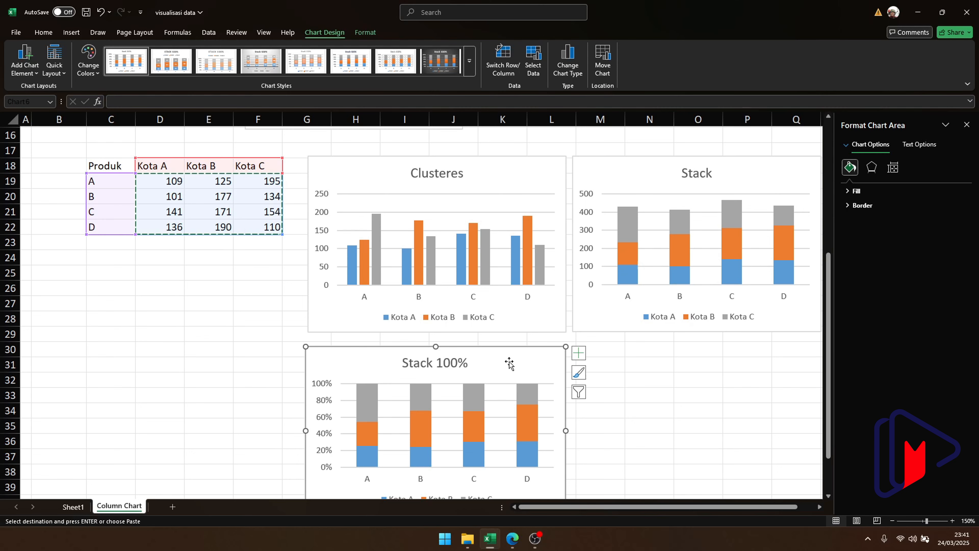
{"action": "scroll", "coordinate": [509, 362], "scroll_direction": "down", "scroll_amount": 1}
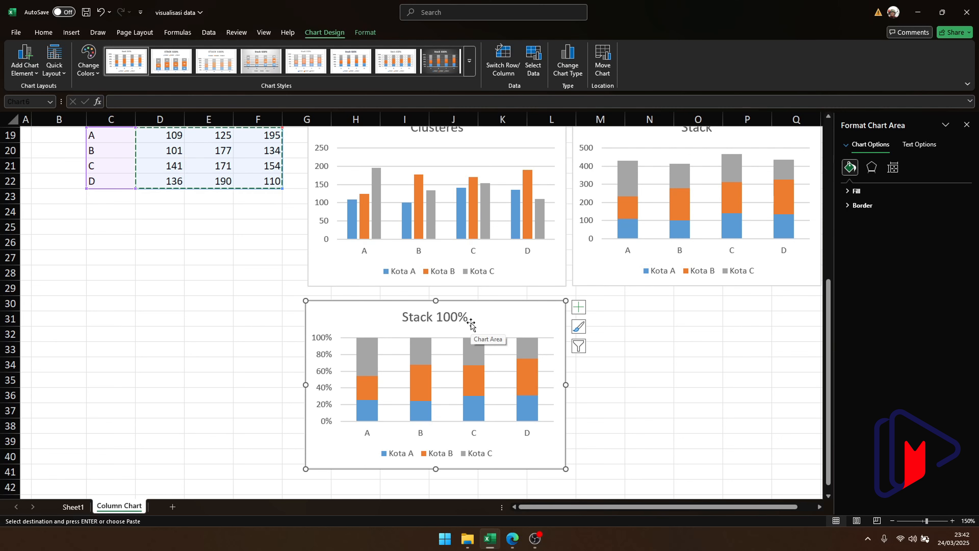
{"action": "scroll", "coordinate": [469, 326], "scroll_direction": "up", "scroll_amount": 1}
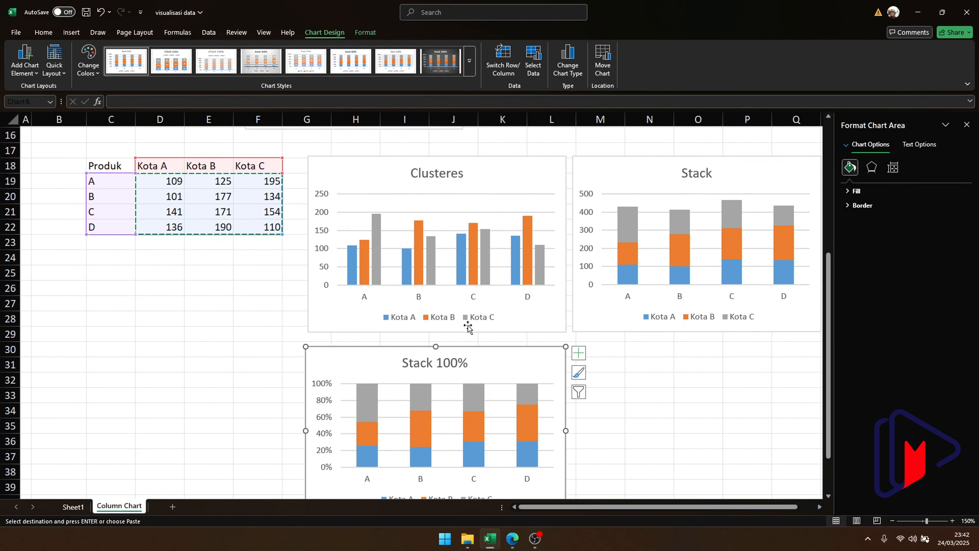
{"action": "scroll", "coordinate": [467, 327], "scroll_direction": "up", "scroll_amount": 1}
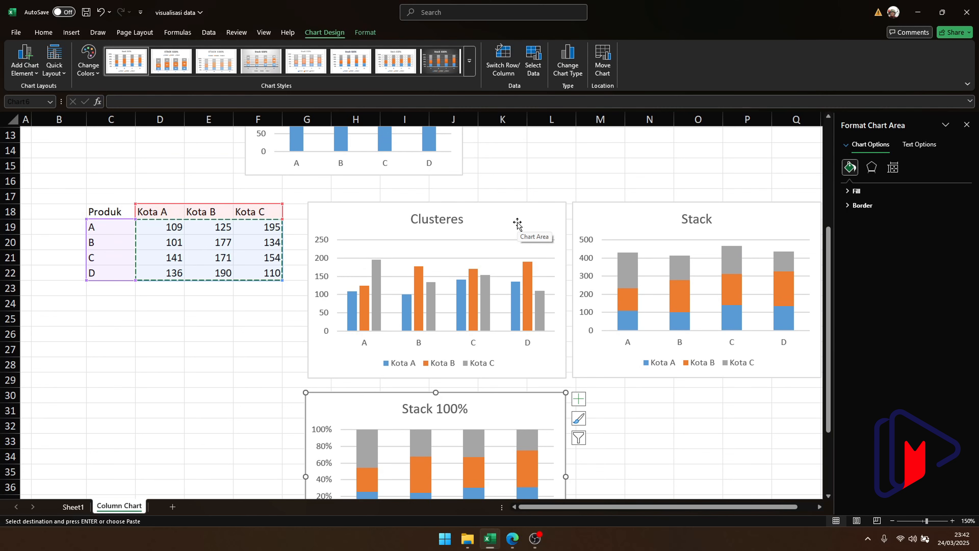
{"action": "scroll", "coordinate": [518, 224], "scroll_direction": "down", "scroll_amount": 1}
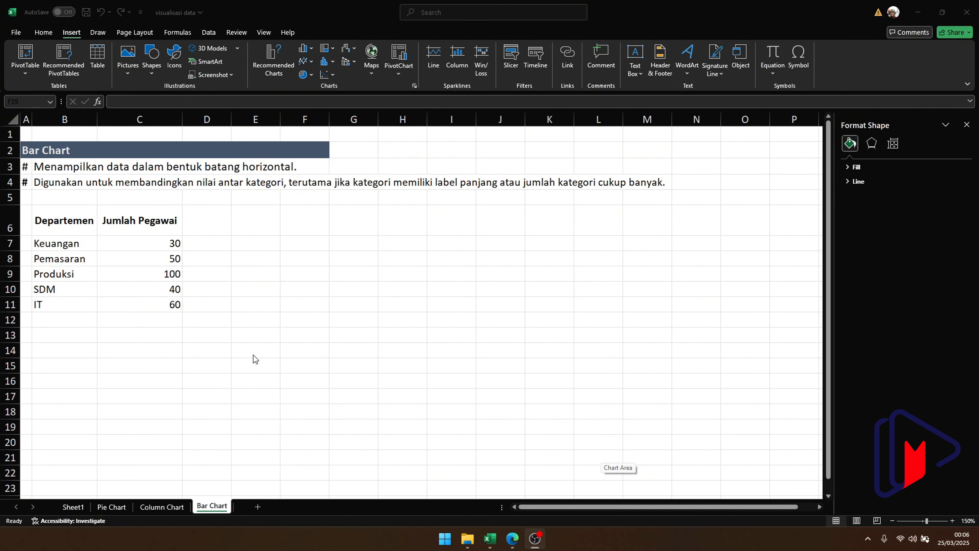
{"action": "left_click", "coordinate": [164, 507]}
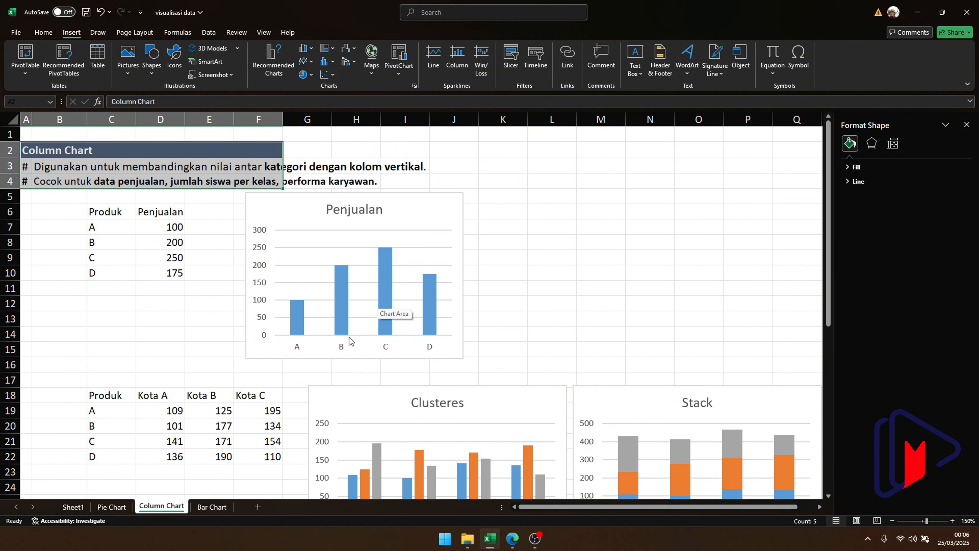
{"action": "left_click", "coordinate": [203, 507]}
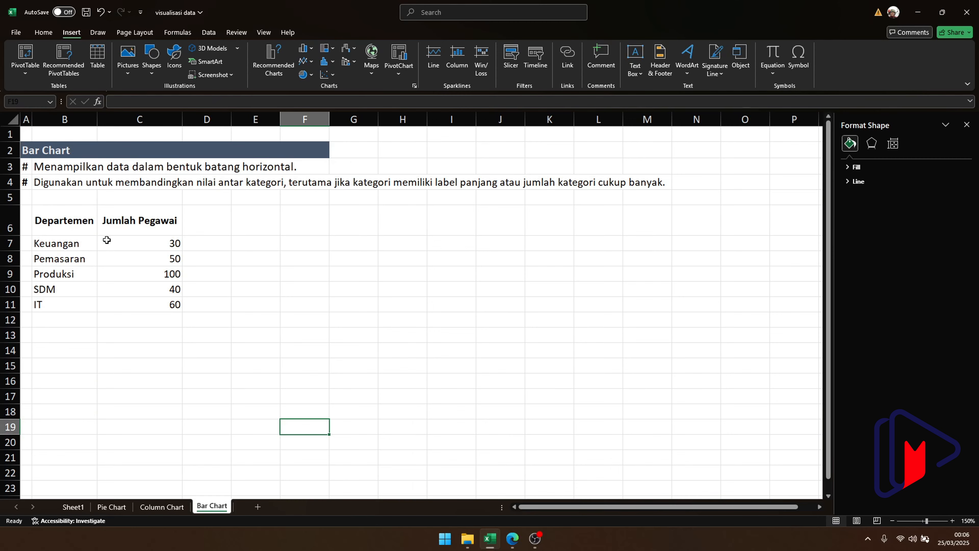
{"action": "left_click_drag", "start_coordinate": [64, 222], "coordinate": [177, 306]}
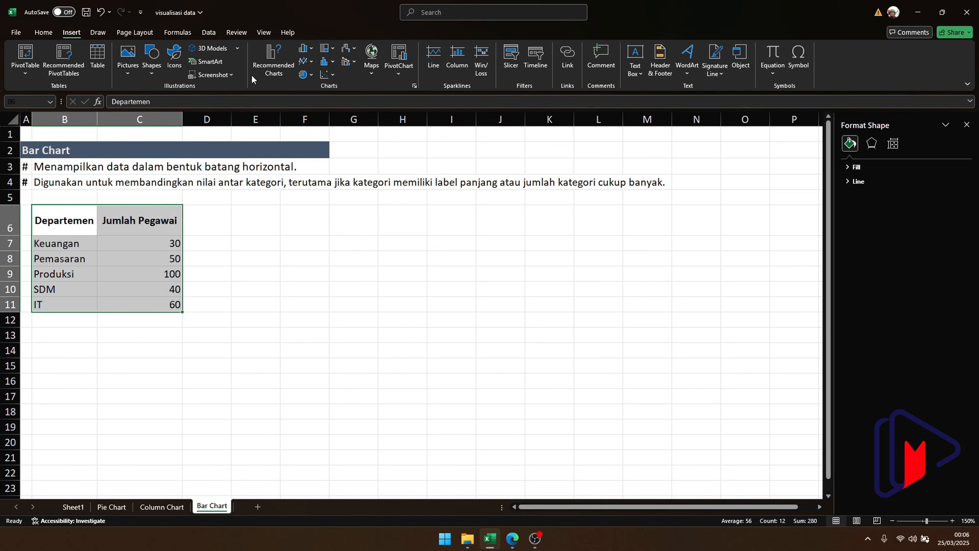
{"action": "left_click", "coordinate": [265, 65]}
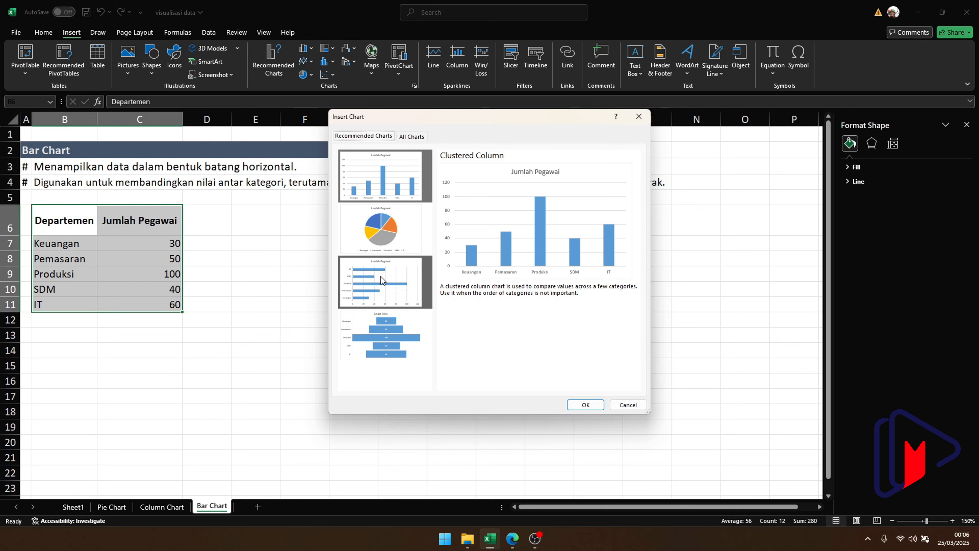
{"action": "left_click", "coordinate": [634, 405]}
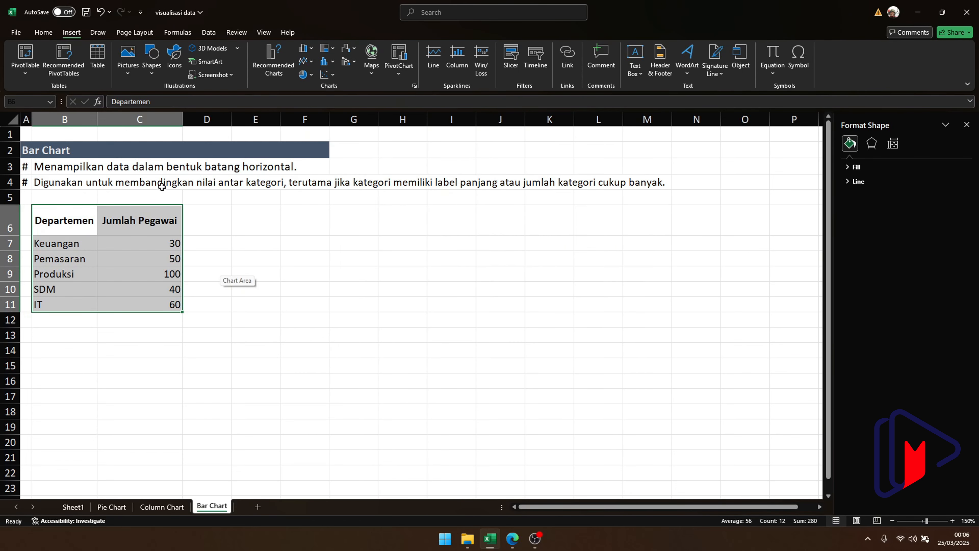
Bold the description in cell B4 from "antar kategori" through the end of the sentence.
{"action": "double_click", "coordinate": [79, 177]}
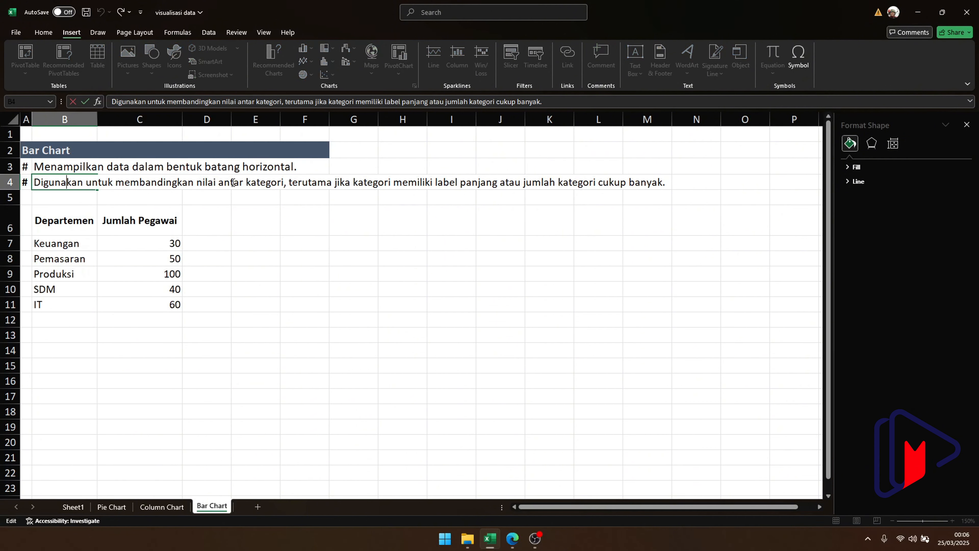
{"action": "left_click_drag", "start_coordinate": [218, 183], "coordinate": [691, 176]}
{"action": "key", "text": "ctrl+b"}
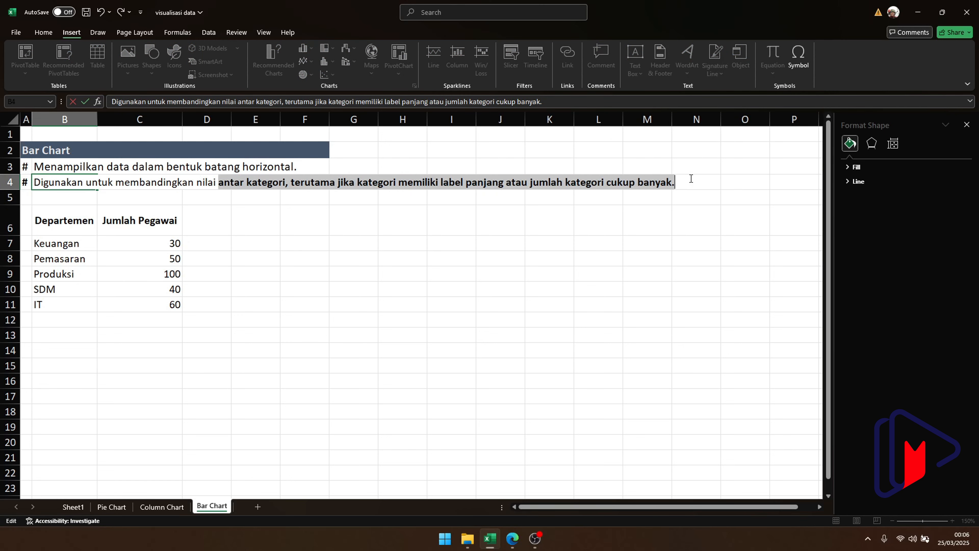
{"action": "key", "text": "Return"}
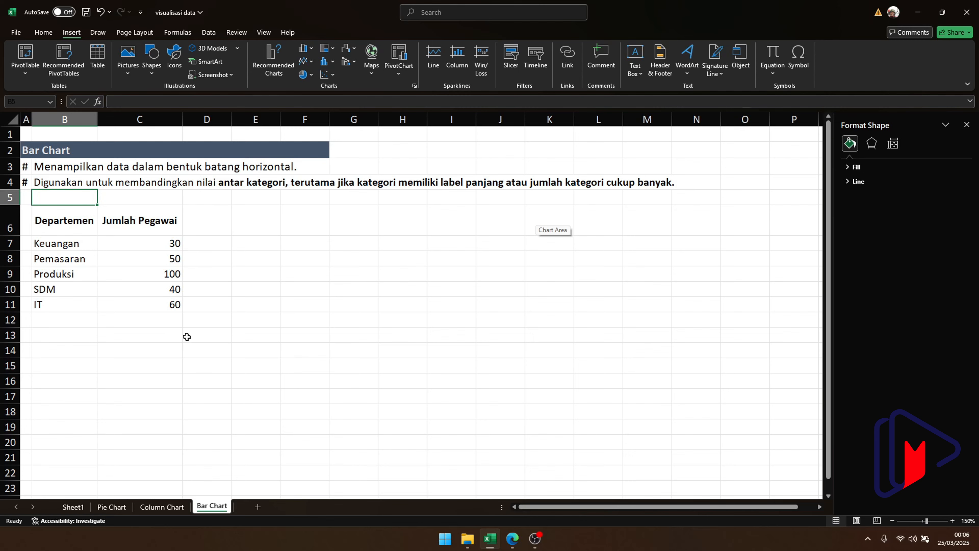
Try widening the Penjualan chart on the Column Chart sheet to give its category labels more room, and undo the resize.
{"action": "left_click", "coordinate": [161, 507]}
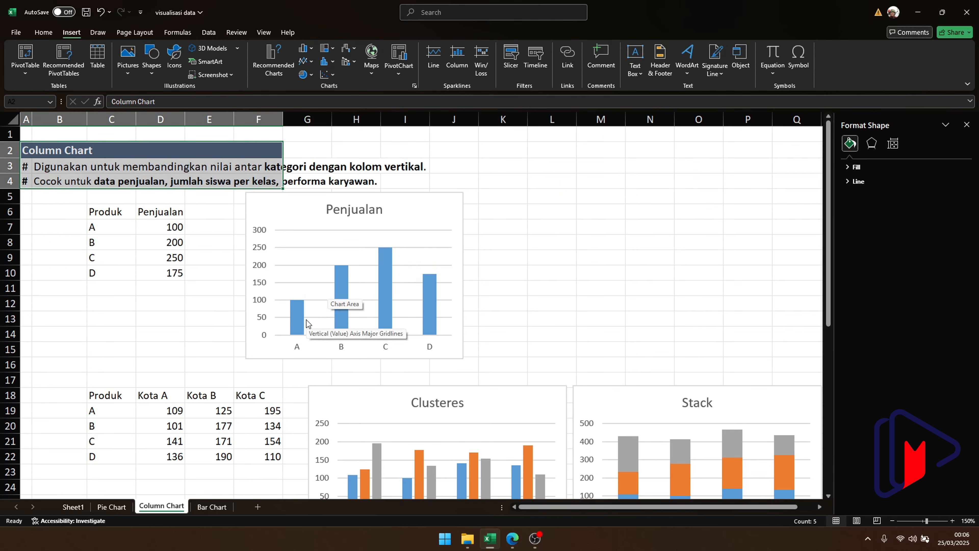
{"action": "left_click", "coordinate": [293, 347]}
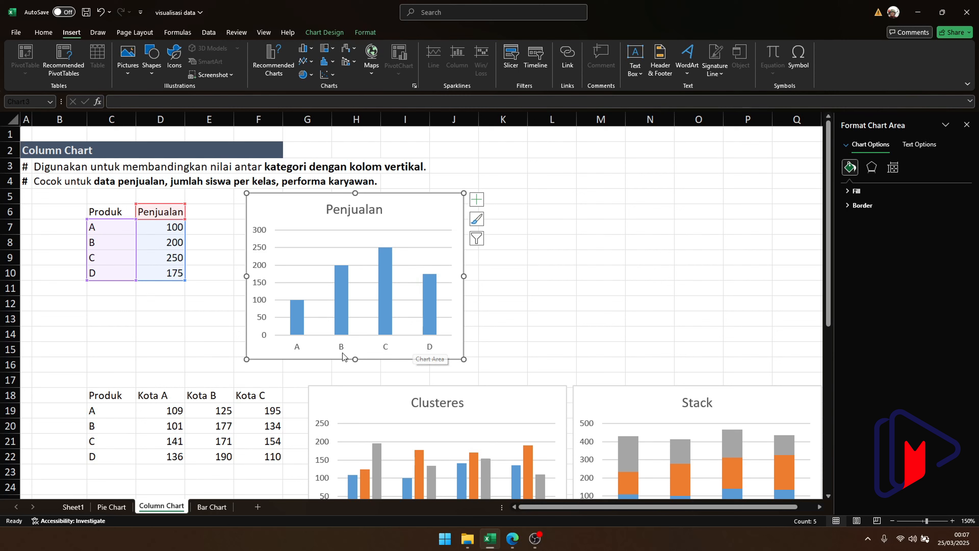
{"action": "left_click", "coordinate": [300, 346]}
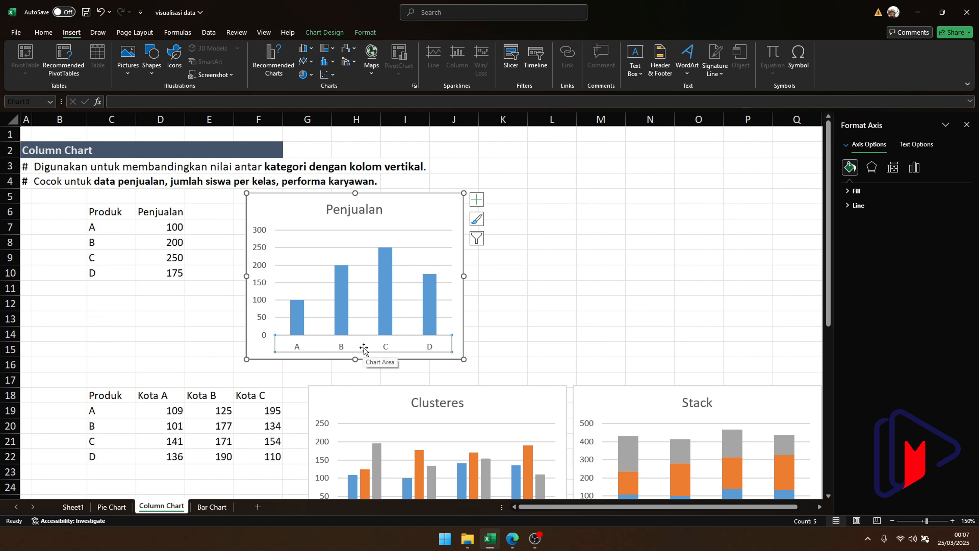
{"action": "left_click_drag", "start_coordinate": [464, 276], "coordinate": [784, 260]}
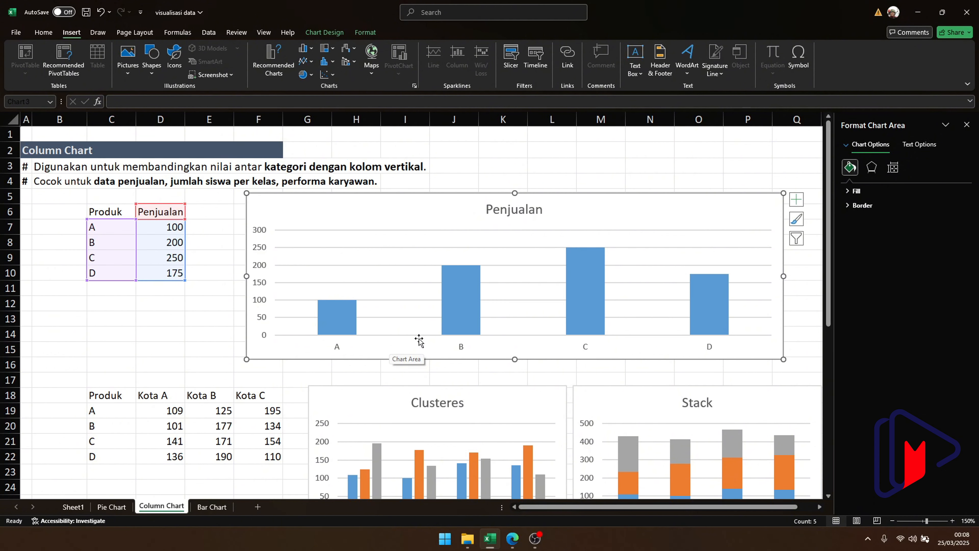
{"action": "key", "text": "ctrl+z"}
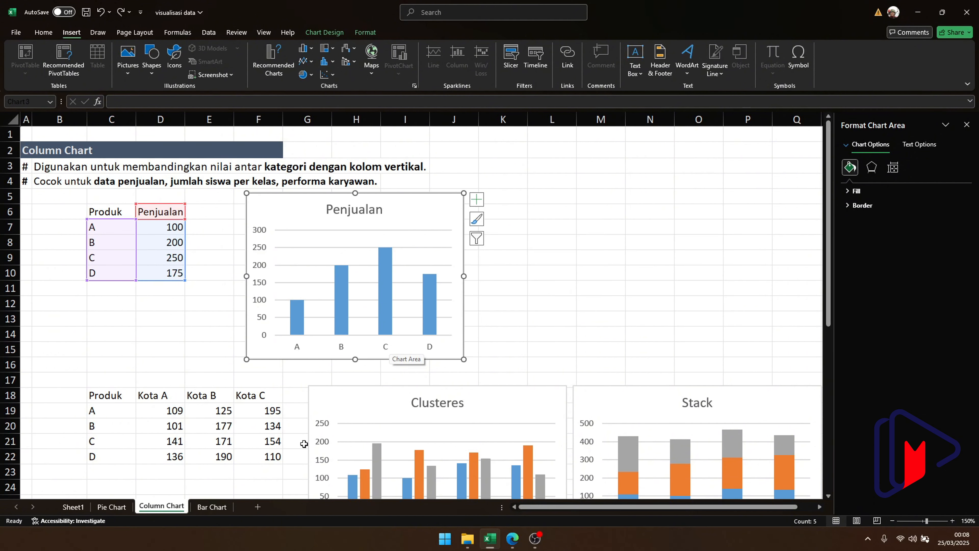
Examine the department names on the Bar Chart sheet as category labels and compare them with the Column Chart sheet's Penjualan chart.
{"action": "left_click", "coordinate": [212, 507]}
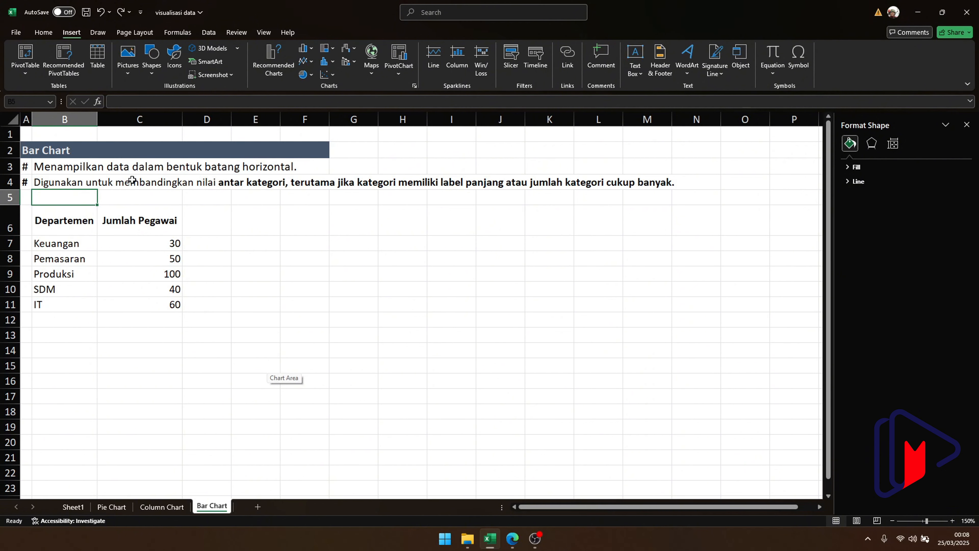
{"action": "left_click", "coordinate": [87, 226]}
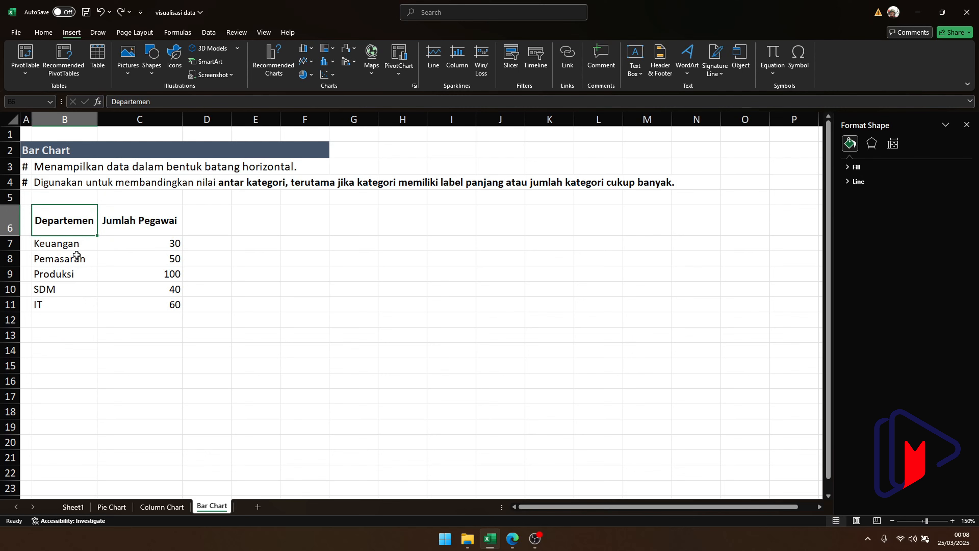
{"action": "left_click", "coordinate": [76, 255]}
{"action": "left_click", "coordinate": [72, 270]}
{"action": "left_click", "coordinate": [70, 287]}
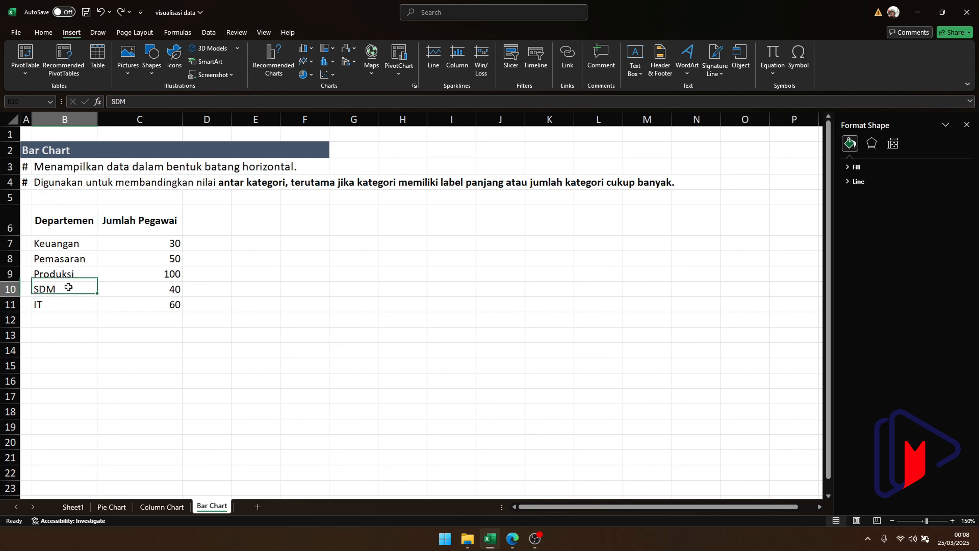
{"action": "left_click", "coordinate": [62, 303]}
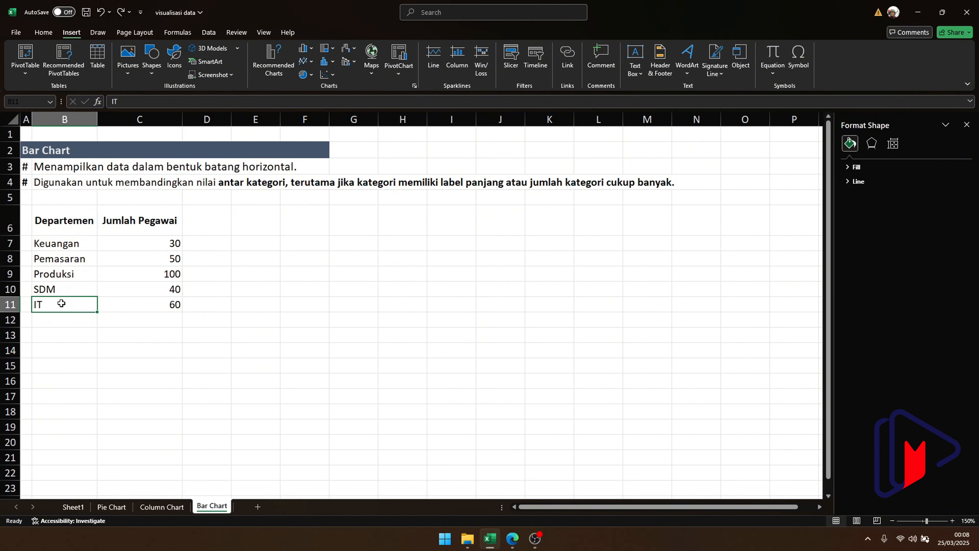
{"action": "left_click", "coordinate": [69, 321]}
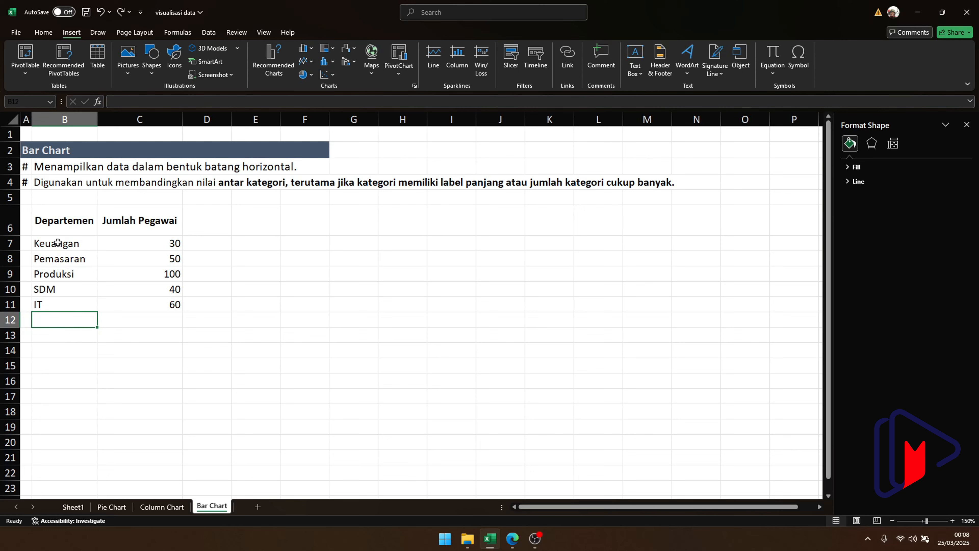
{"action": "left_click_drag", "start_coordinate": [58, 223], "coordinate": [50, 320]}
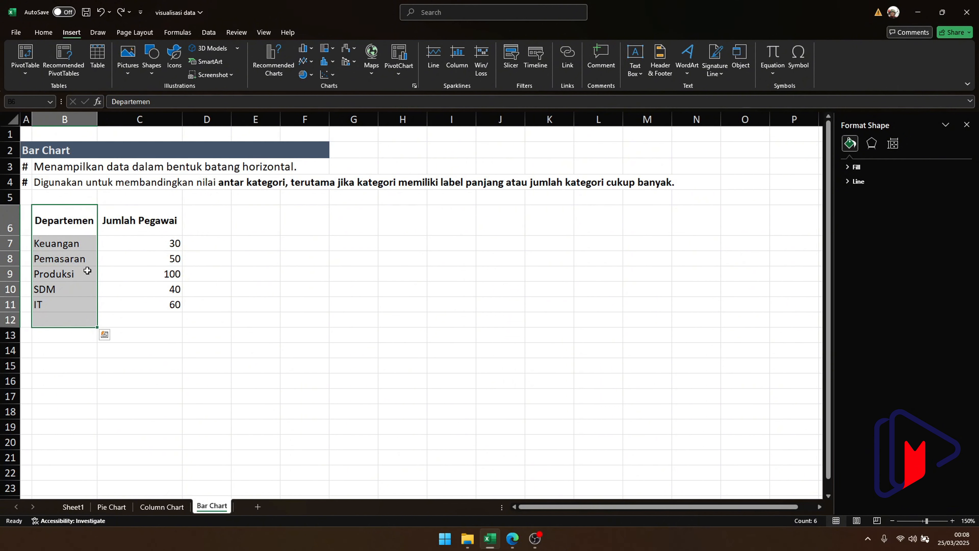
{"action": "left_click", "coordinate": [162, 506]}
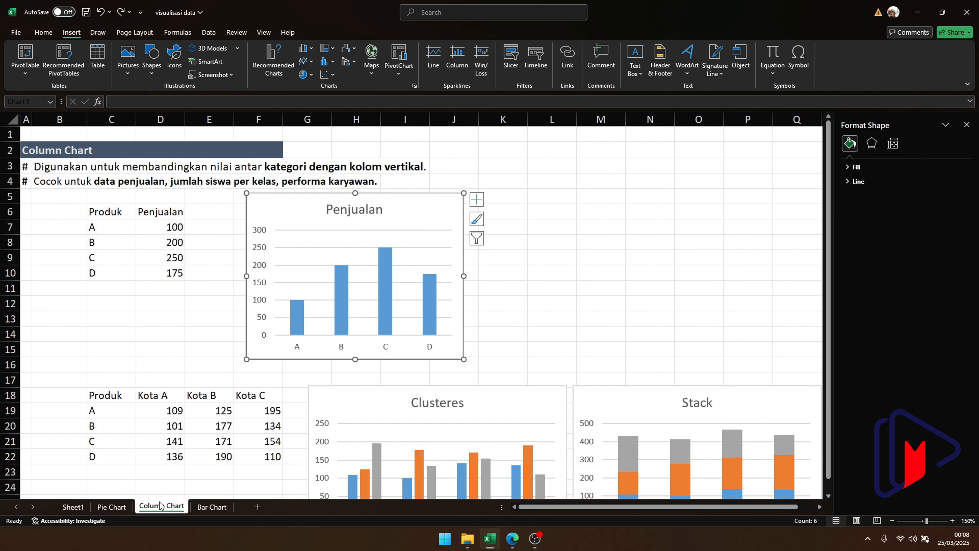
{"action": "left_click", "coordinate": [211, 506]}
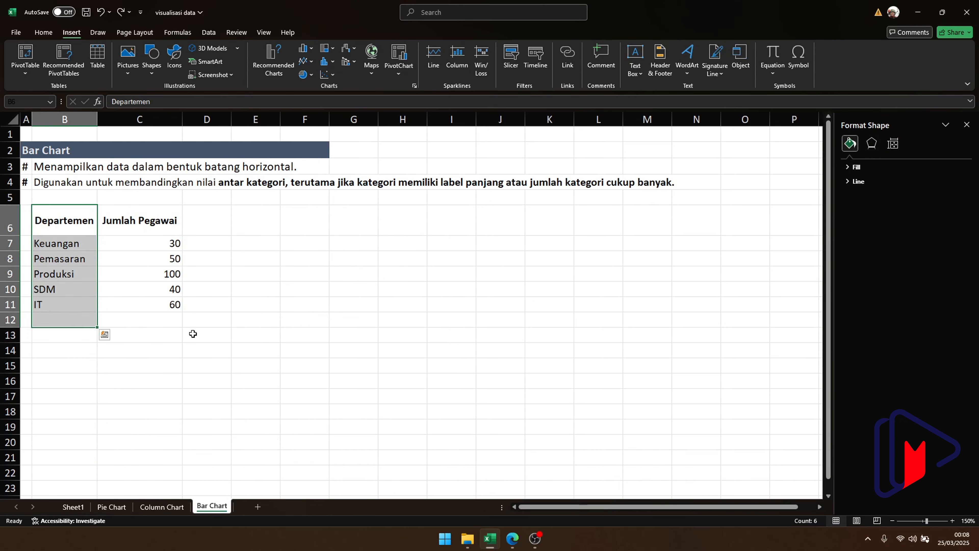
Insert a Clustered Bar chart from the Departemen and Jumlah Pegawai data in B6:C11.
{"action": "left_click", "coordinate": [79, 227]}
{"action": "left_click_drag", "start_coordinate": [79, 226], "coordinate": [137, 304]}
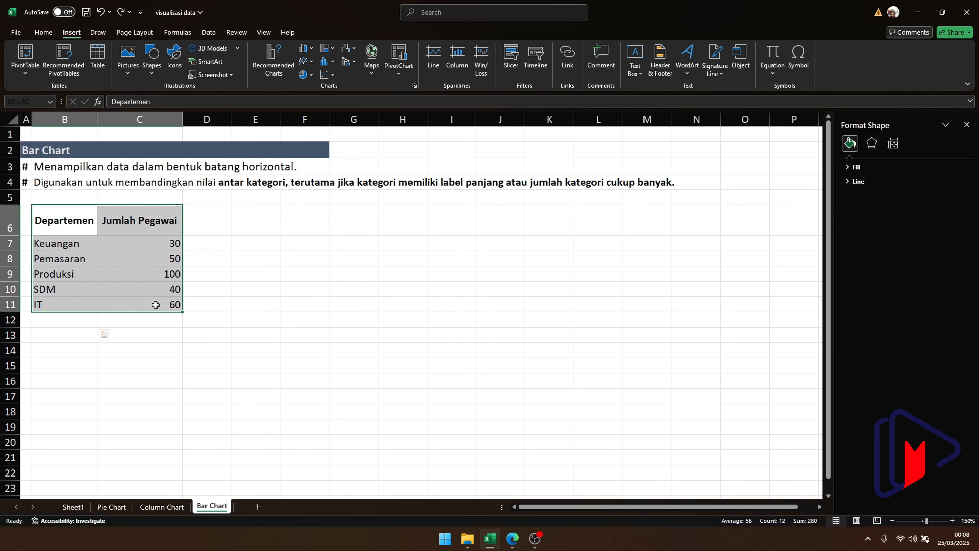
{"action": "left_click", "coordinate": [260, 65]}
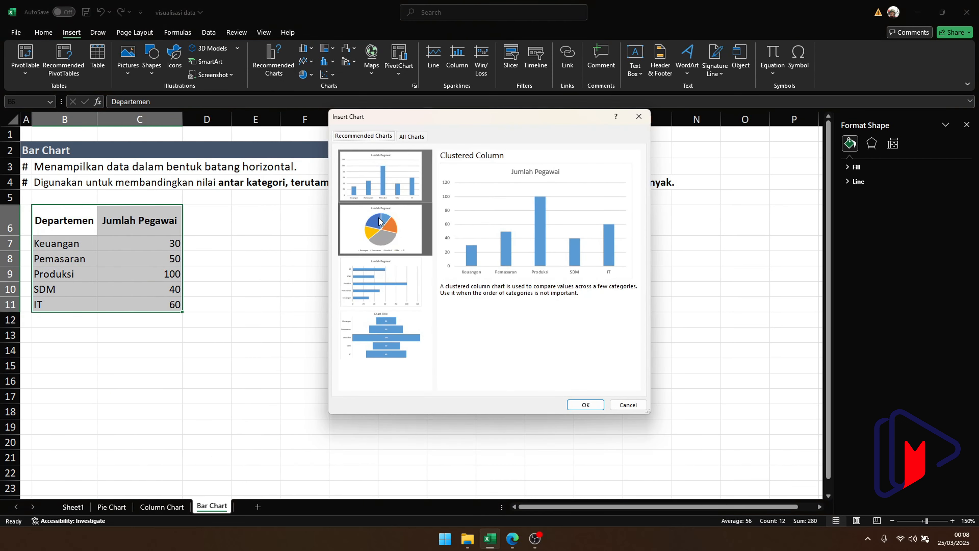
{"action": "left_click", "coordinate": [410, 135]}
{"action": "left_click", "coordinate": [360, 217]}
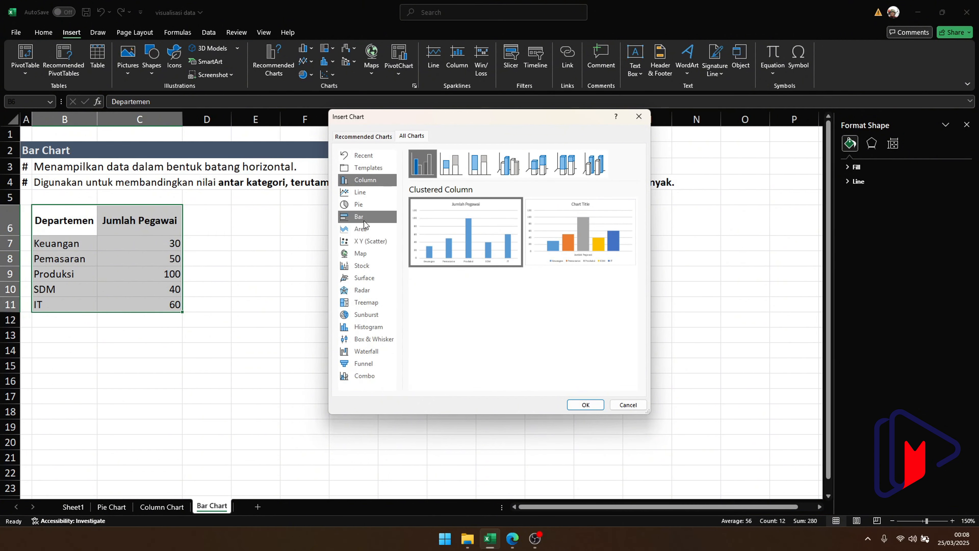
{"action": "left_click", "coordinate": [585, 405]}
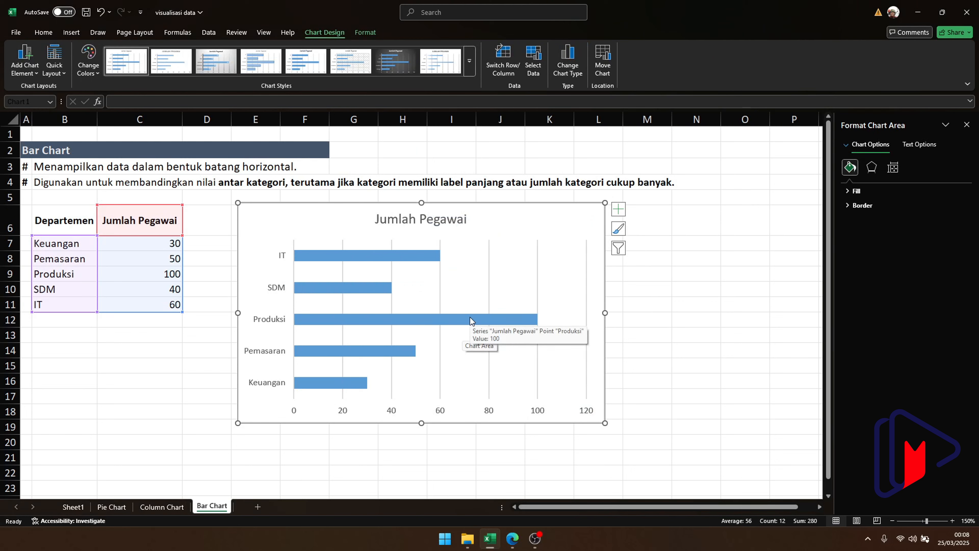
Widen the Jumlah Pegawai bar chart so that it extends into column M.
{"action": "left_click", "coordinate": [285, 255]}
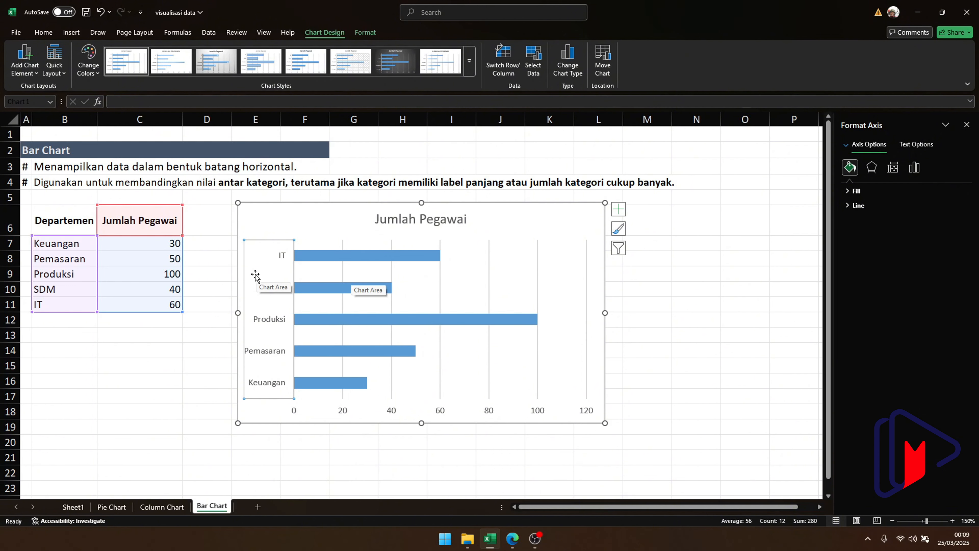
{"action": "left_click_drag", "start_coordinate": [605, 312], "coordinate": [662, 312]}
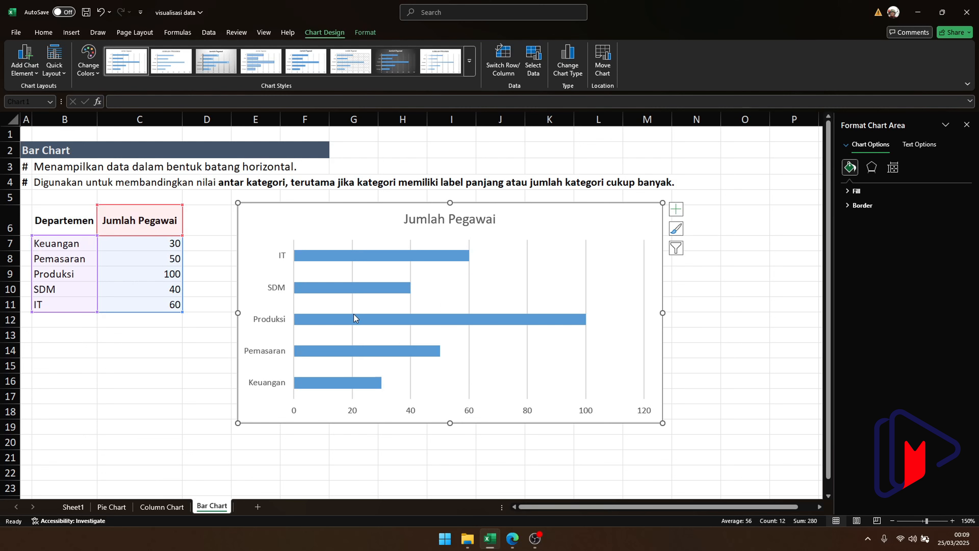
{"action": "mouse_move", "coordinate": [354, 314]}
Preview the Clustered, Stacked and 100% Stacked Bar variants for the department data in B6:C11 without inserting another chart.
{"action": "left_click_drag", "start_coordinate": [74, 220], "coordinate": [151, 302]}
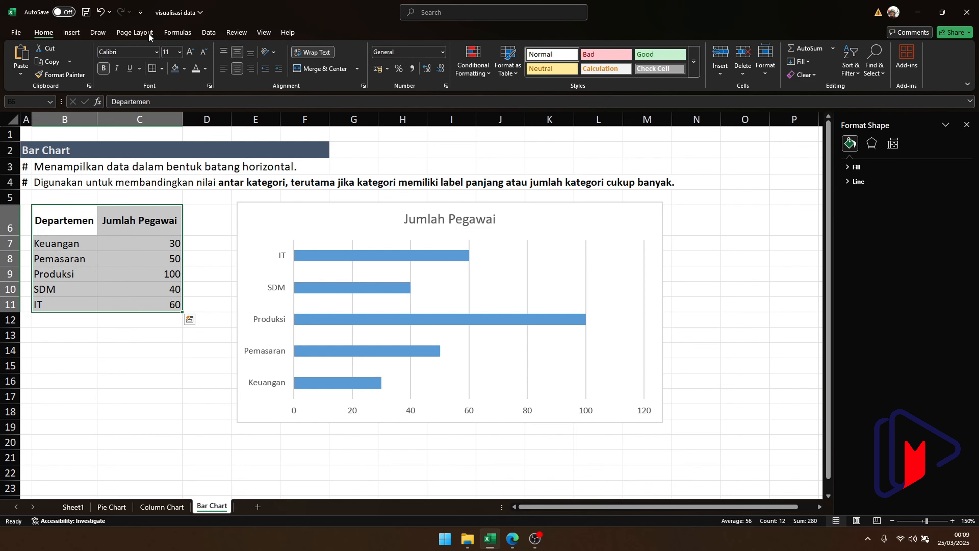
{"action": "left_click", "coordinate": [79, 32]}
{"action": "left_click", "coordinate": [266, 67]}
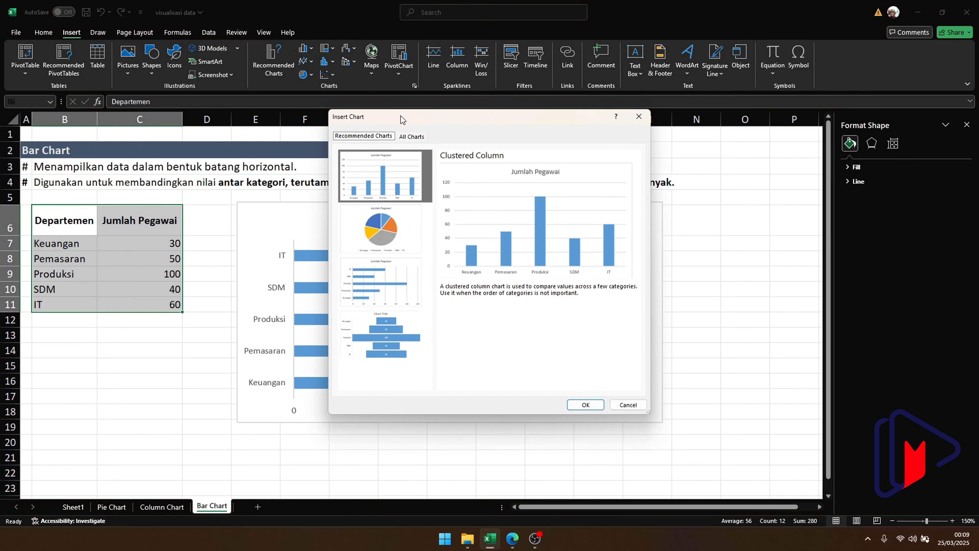
{"action": "left_click", "coordinate": [411, 136]}
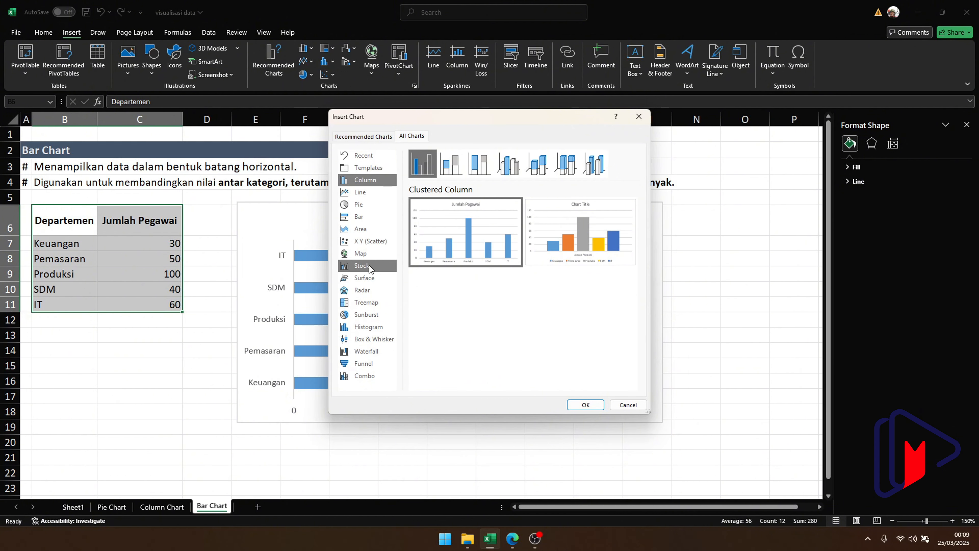
{"action": "left_click", "coordinate": [366, 218]}
{"action": "left_click", "coordinate": [443, 164]}
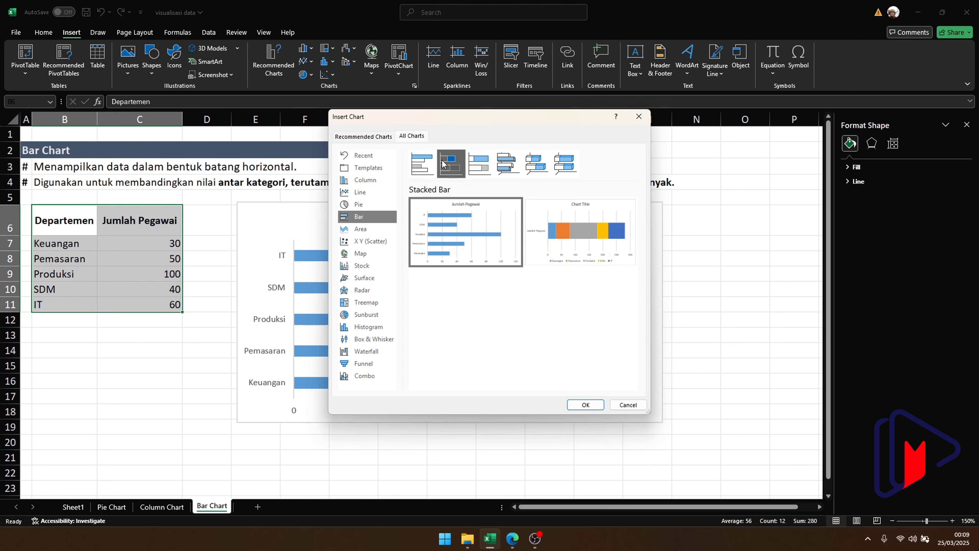
{"action": "left_click", "coordinate": [423, 165]}
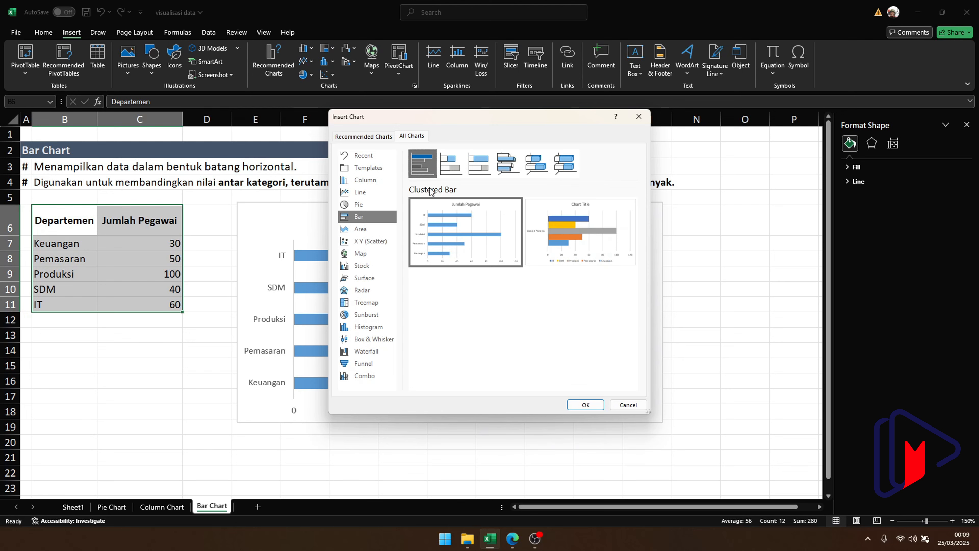
{"action": "left_click", "coordinate": [475, 169]}
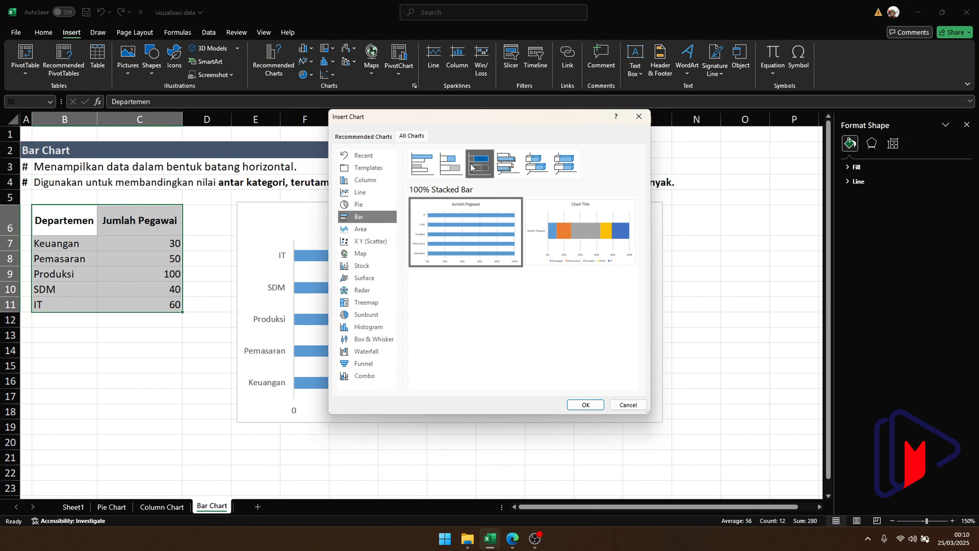
{"action": "left_click", "coordinate": [377, 183]}
{"action": "left_click", "coordinate": [367, 218]}
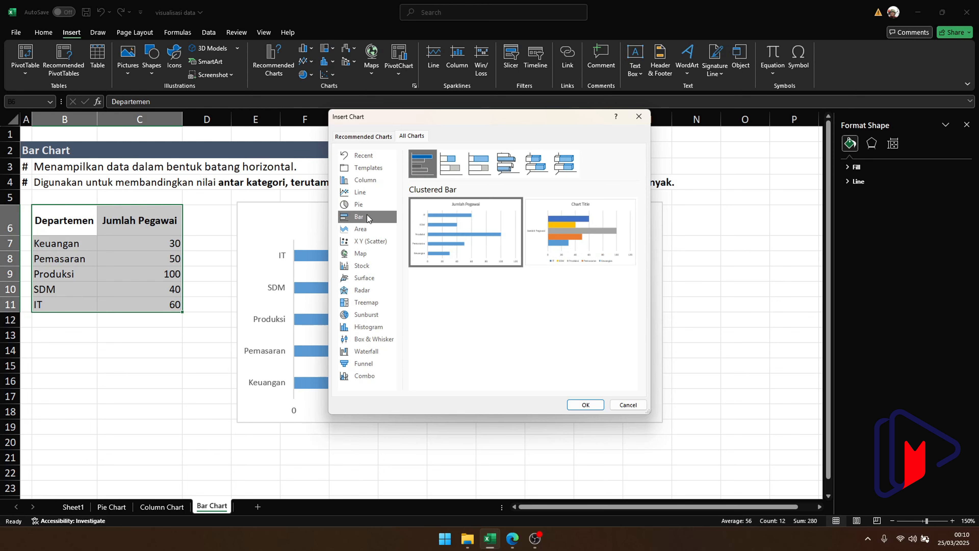
{"action": "left_click", "coordinate": [637, 116]}
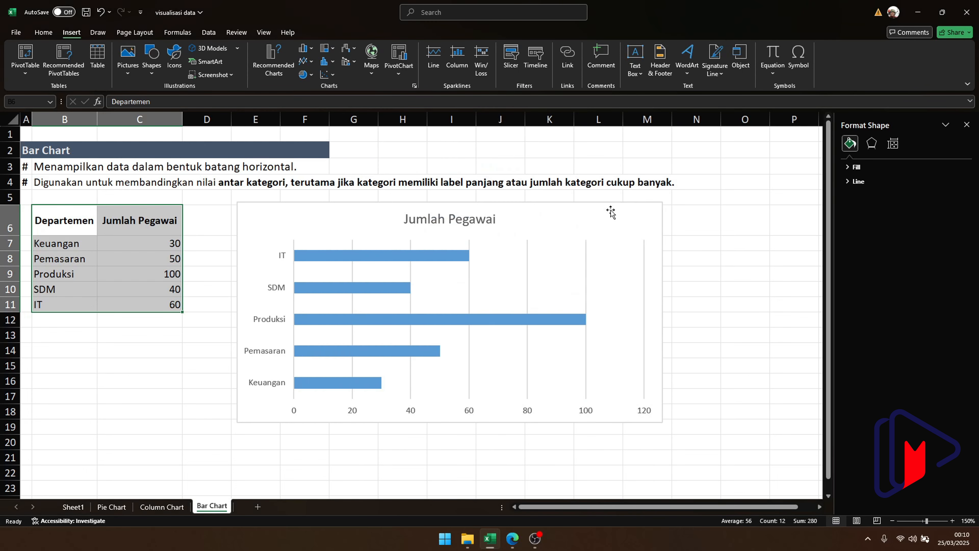
Compare the horizontal Jumlah Pegawai chart on the Bar Chart sheet with the vertical Penjualan chart on the Column Chart sheet.
{"action": "left_click", "coordinate": [539, 214]}
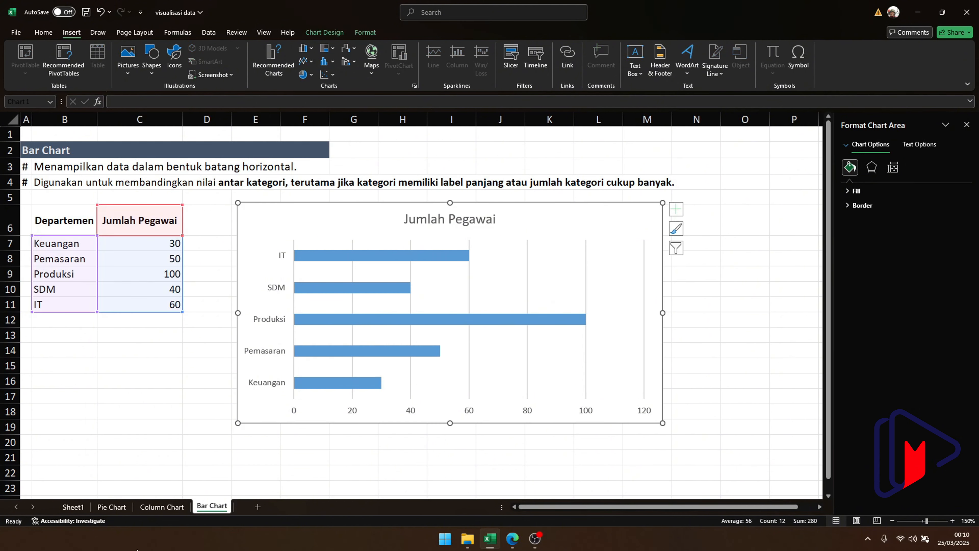
{"action": "left_click", "coordinate": [146, 509]}
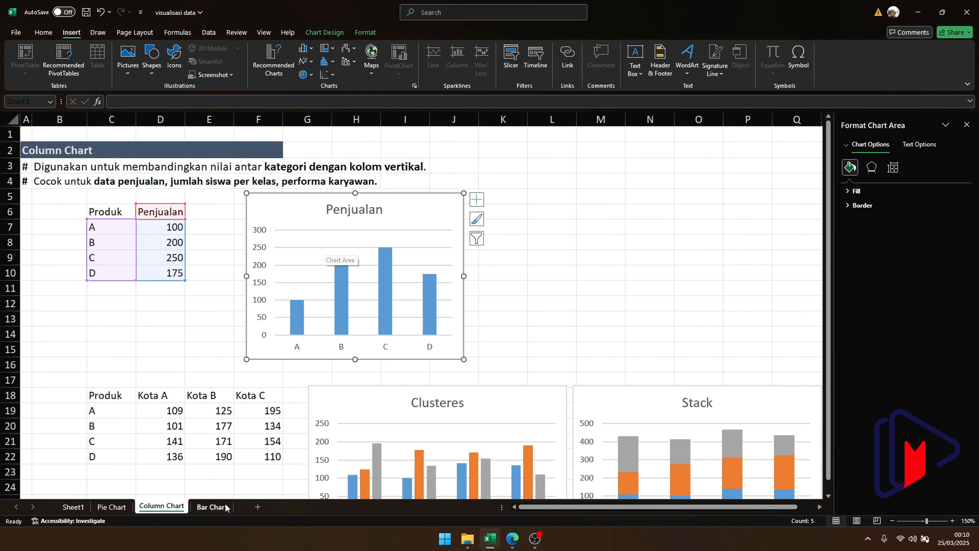
{"action": "left_click", "coordinate": [213, 507]}
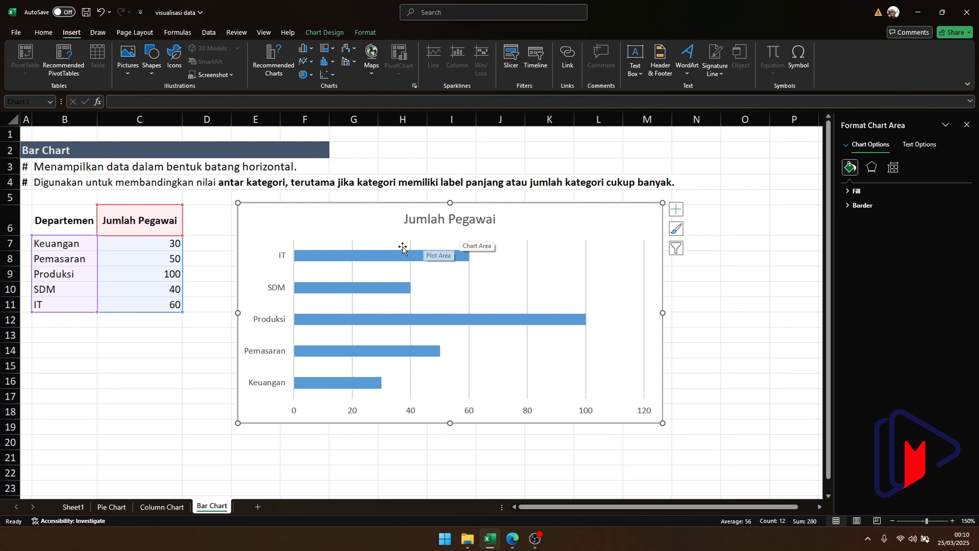
{"action": "left_click", "coordinate": [162, 506]}
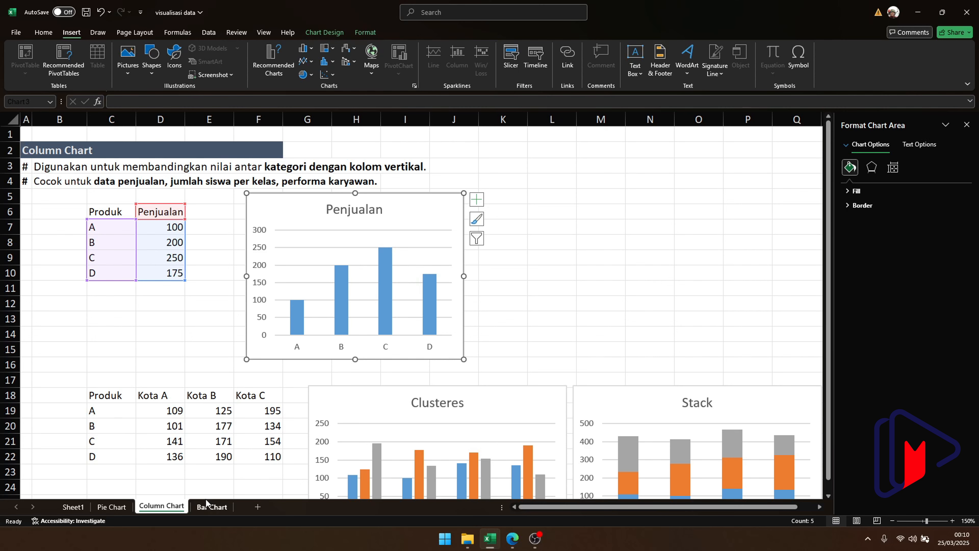
{"action": "left_click", "coordinate": [210, 507]}
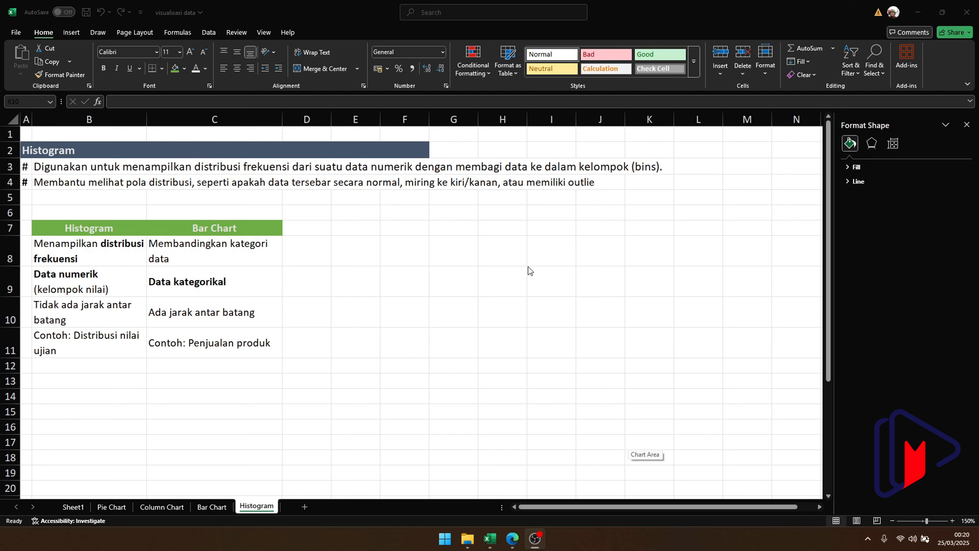
Preview the Histogram category among all available chart types from the Histogram sheet without inserting a chart.
{"action": "left_click", "coordinate": [65, 36]}
{"action": "left_click", "coordinate": [72, 33]}
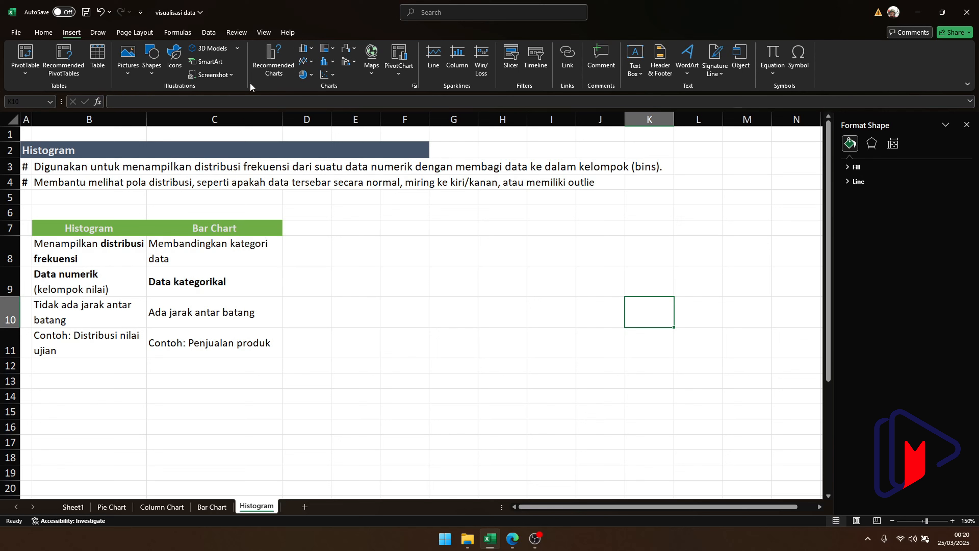
{"action": "left_click", "coordinate": [273, 58]}
{"action": "left_click", "coordinate": [494, 296]}
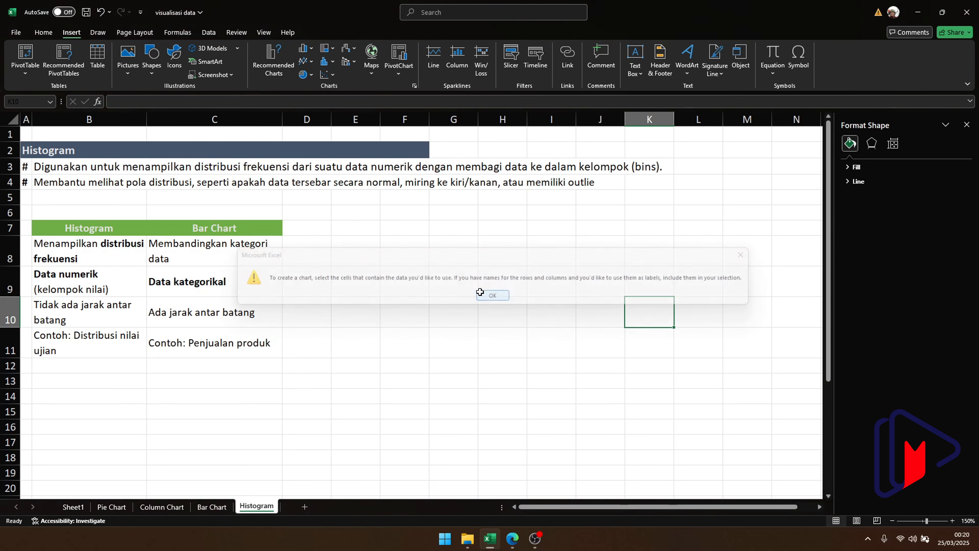
{"action": "left_click_drag", "start_coordinate": [405, 280], "coordinate": [453, 311]}
{"action": "left_click", "coordinate": [276, 79]}
{"action": "left_click", "coordinate": [411, 135]}
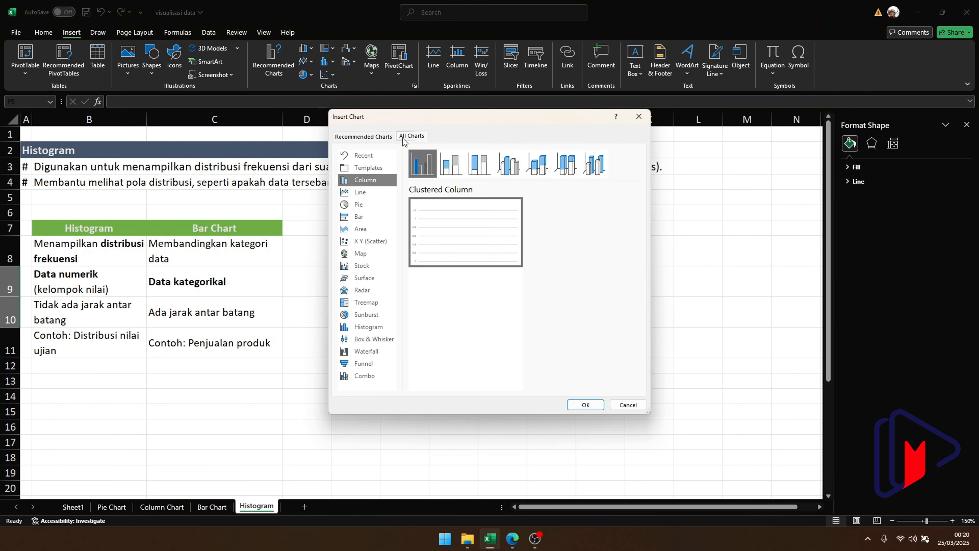
{"action": "left_click", "coordinate": [353, 326]}
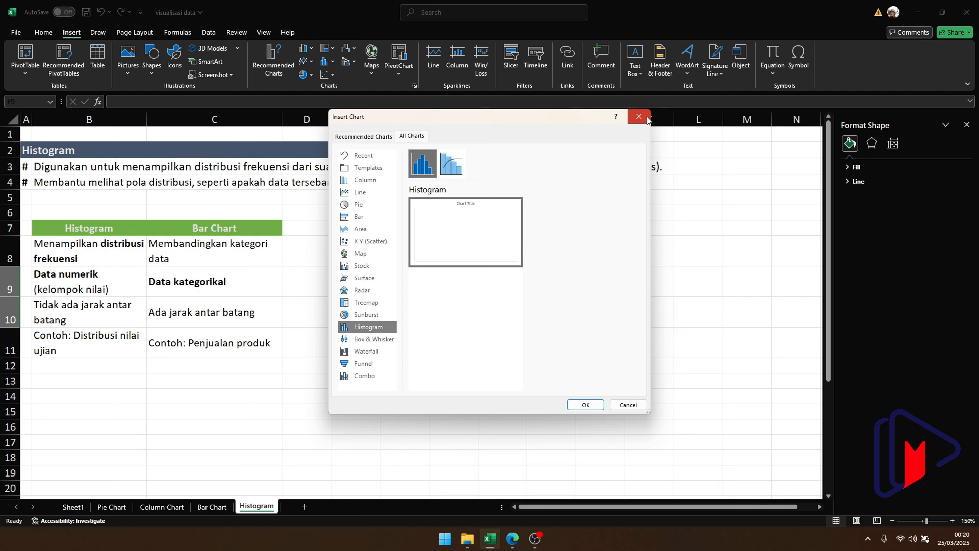
{"action": "left_click", "coordinate": [639, 116]}
Bold the phrases "distribusi frekuensi dari suatu data" and "ke dalam kelompok (bins)." within the Histogram description in B3.
{"action": "double_click", "coordinate": [206, 164]}
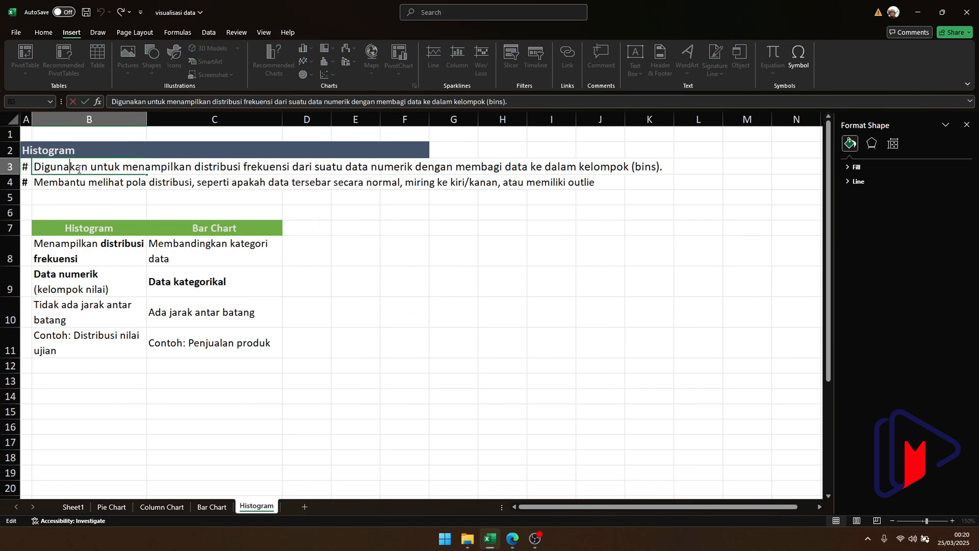
{"action": "left_click_drag", "start_coordinate": [197, 166], "coordinate": [371, 175]}
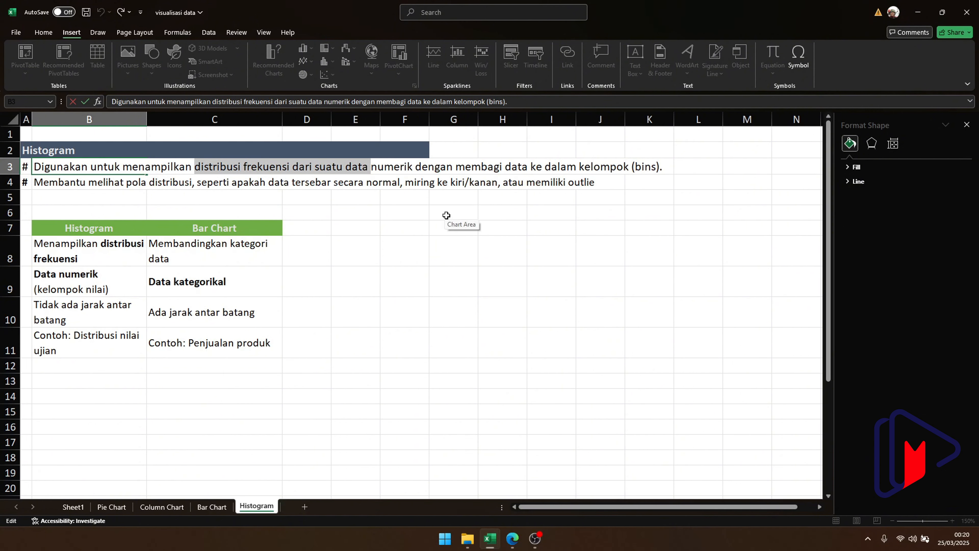
{"action": "key", "text": "ctrl+b"}
{"action": "left_click", "coordinate": [535, 166]}
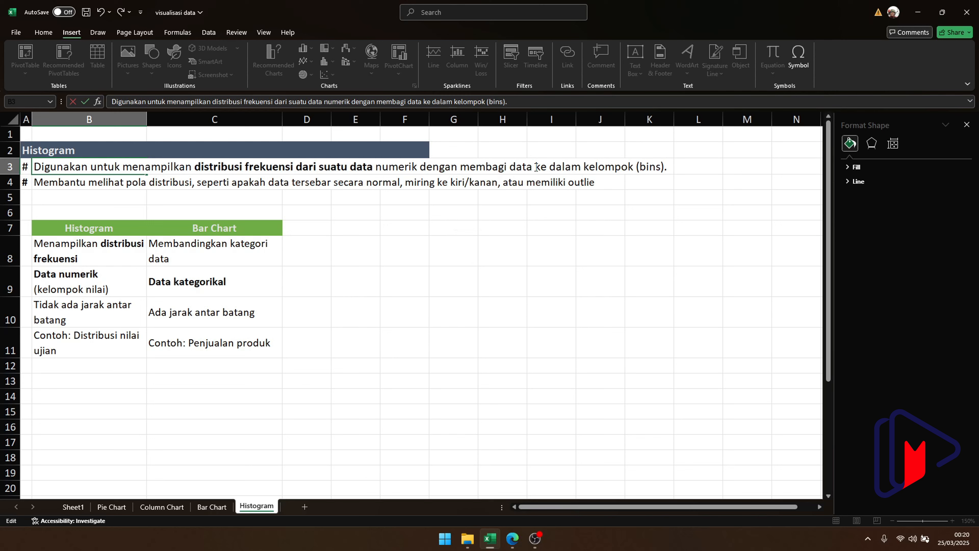
{"action": "left_click_drag", "start_coordinate": [536, 166], "coordinate": [689, 166]}
{"action": "key", "text": "ctrl+b"}
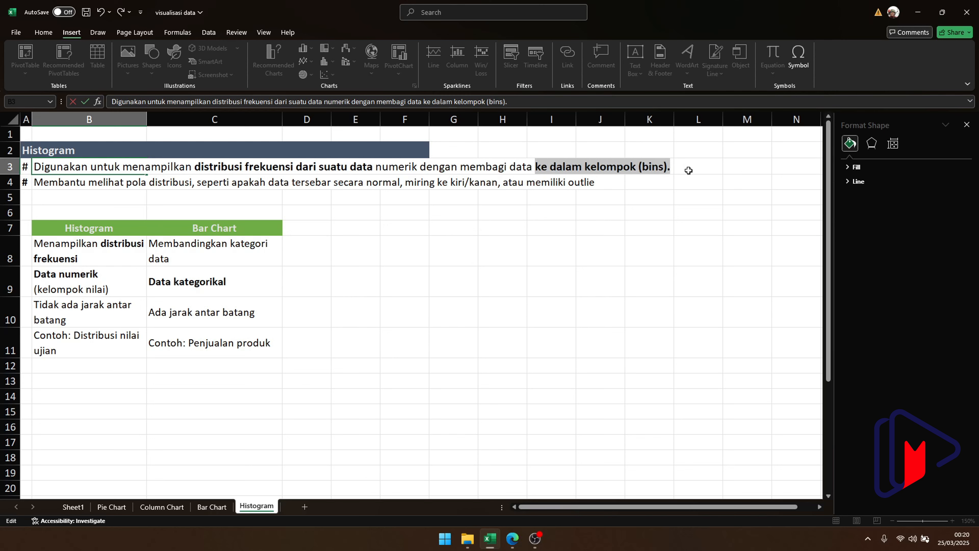
{"action": "left_click", "coordinate": [676, 234]}
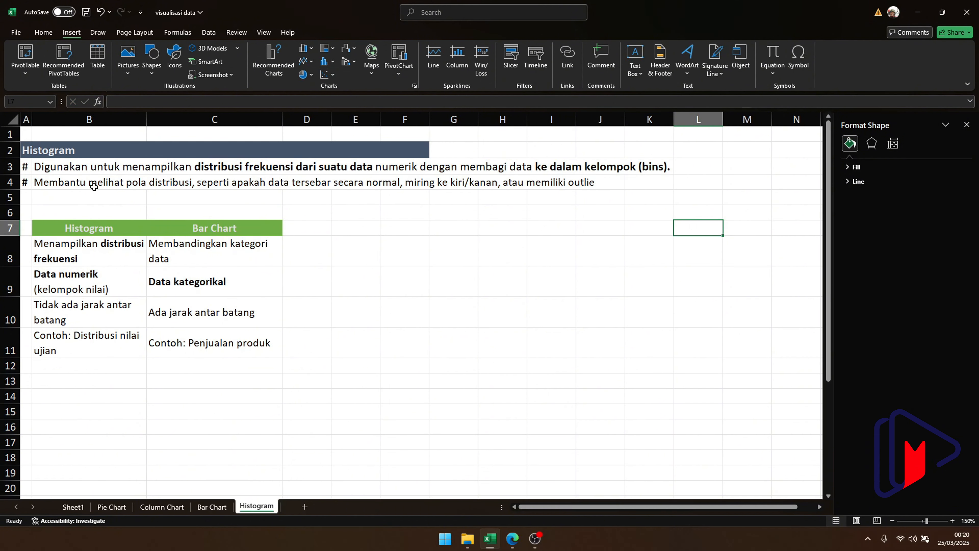
In the B4 description, bold "melihat pola distribusi" and correct the last word to "outlier".
{"action": "double_click", "coordinate": [80, 182]}
{"action": "left_click_drag", "start_coordinate": [126, 183], "coordinate": [194, 180]}
{"action": "key", "text": "ctrl+b"}
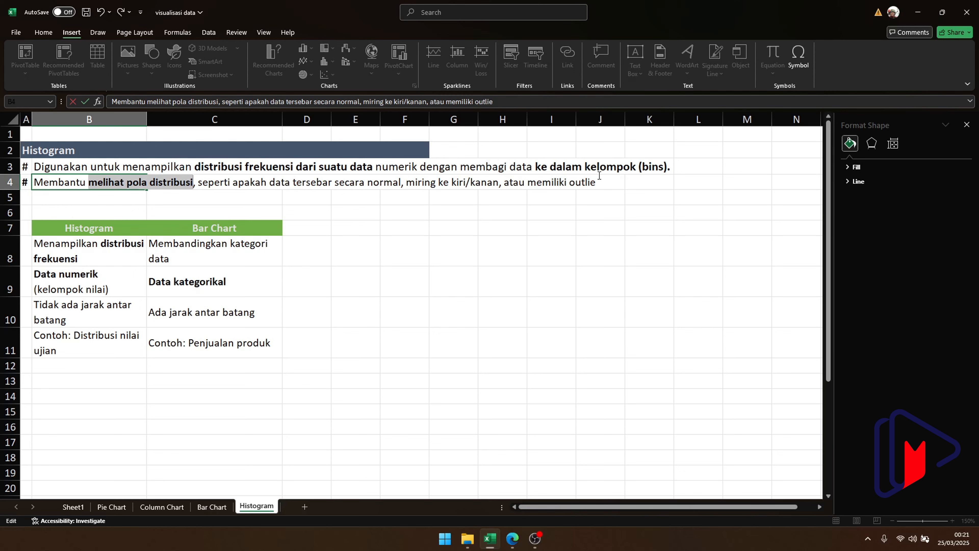
{"action": "left_click", "coordinate": [603, 183]}
{"action": "type", "text": "r"}
{"action": "left_click", "coordinate": [553, 251]}
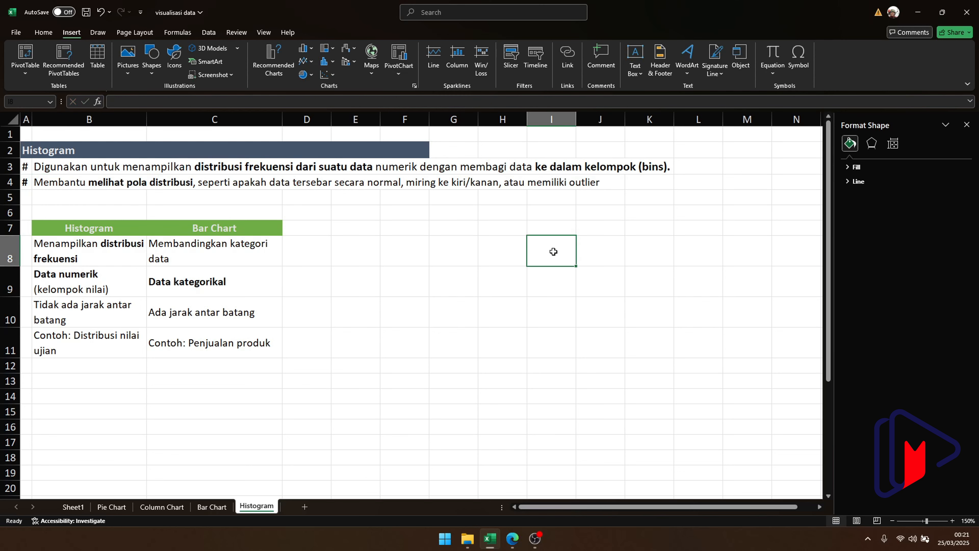
Extend the comparison table's header in C7 to read "Bar Chart/Column Chart".
{"action": "double_click", "coordinate": [244, 228]}
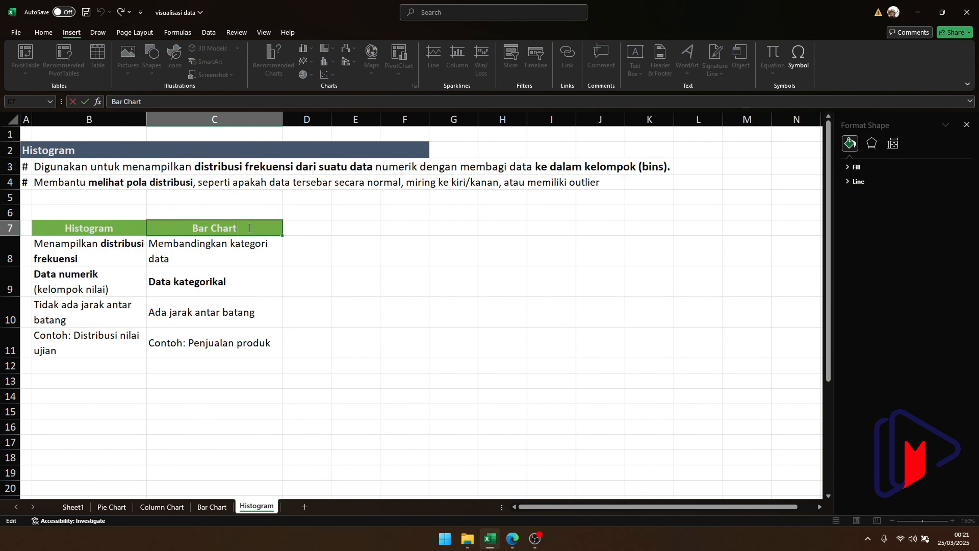
{"action": "type", "text": "/Column"}
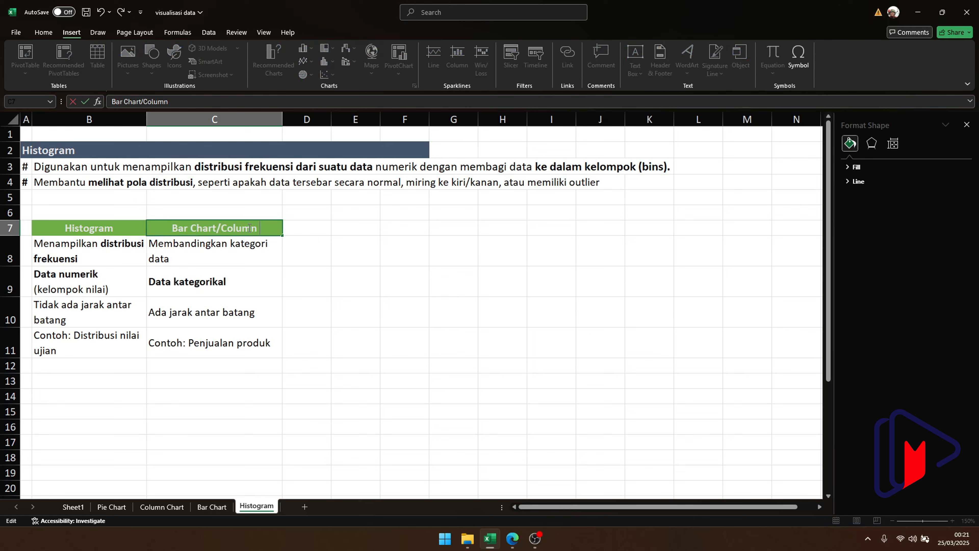
{"action": "type", "text": " Chart"}
{"action": "key", "text": "Return"}
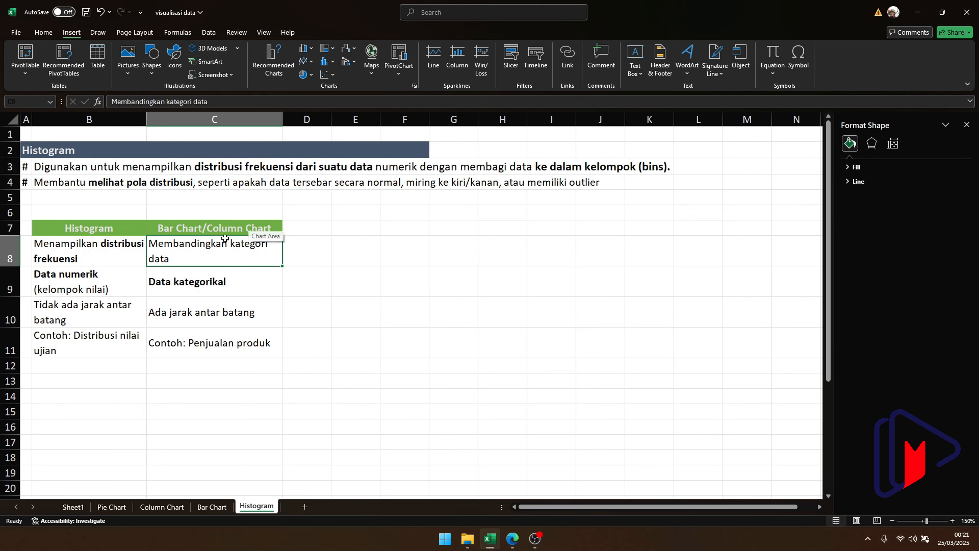
Examine the comparison table in B8:C11 row by row: purpose, data type, gaps between bars and examples of each chart.
{"action": "left_click", "coordinate": [121, 249]}
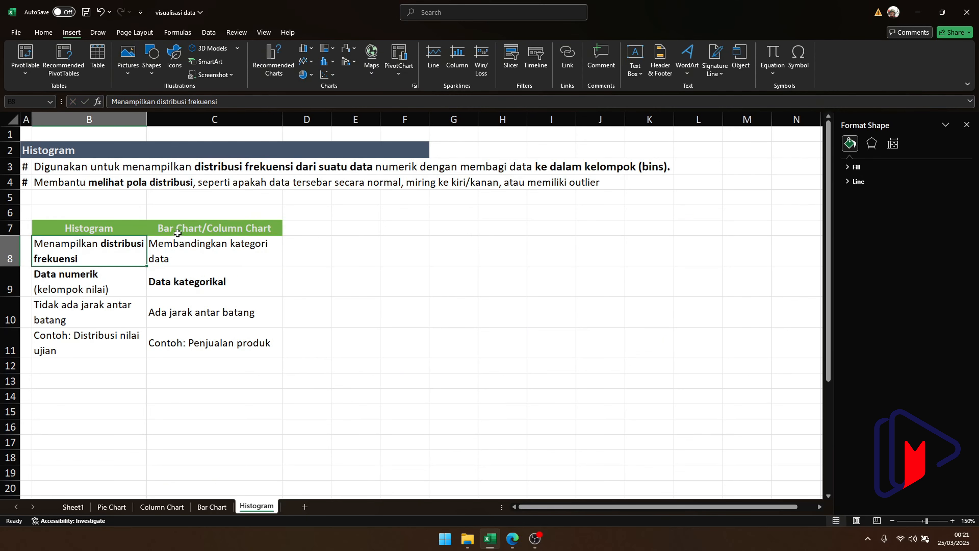
{"action": "left_click", "coordinate": [197, 255]}
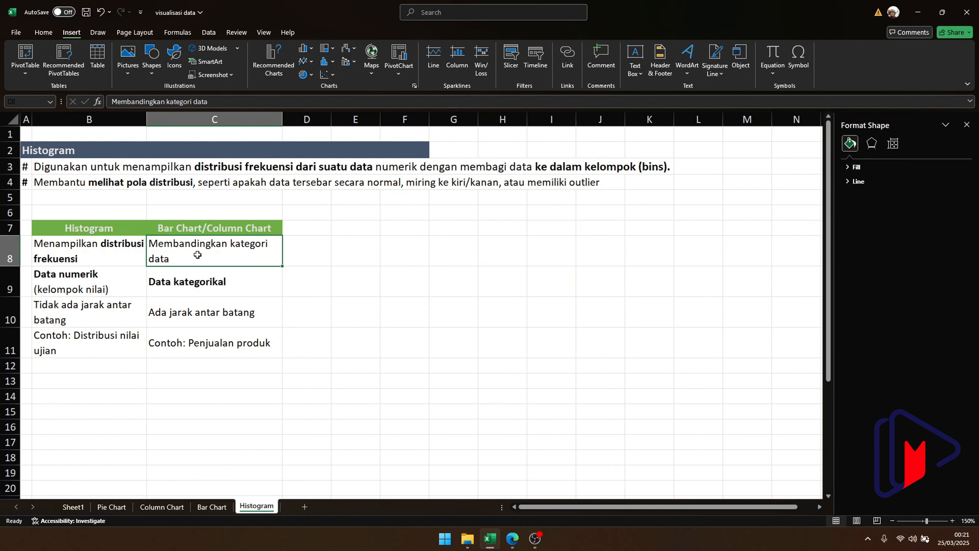
{"action": "left_click", "coordinate": [105, 275]}
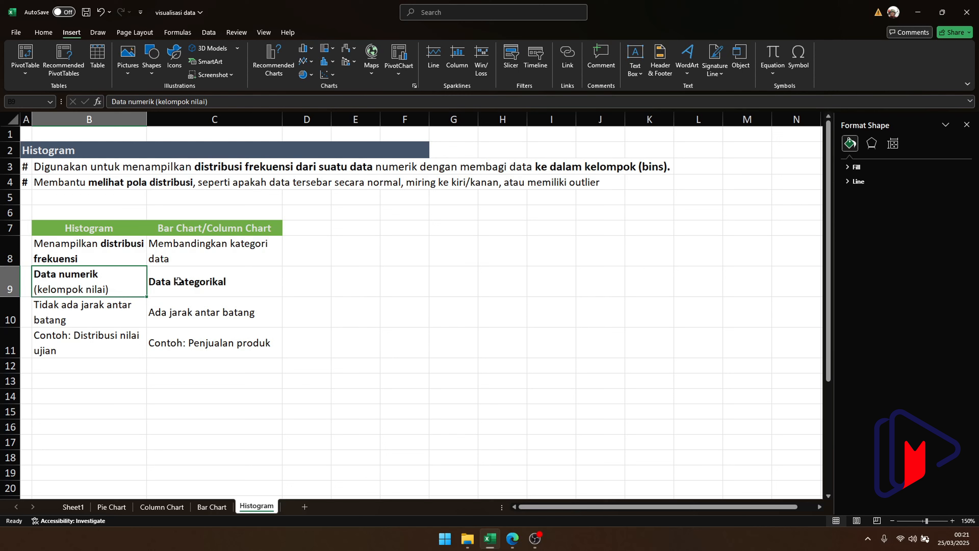
{"action": "left_click", "coordinate": [237, 278]}
{"action": "left_click", "coordinate": [116, 320]}
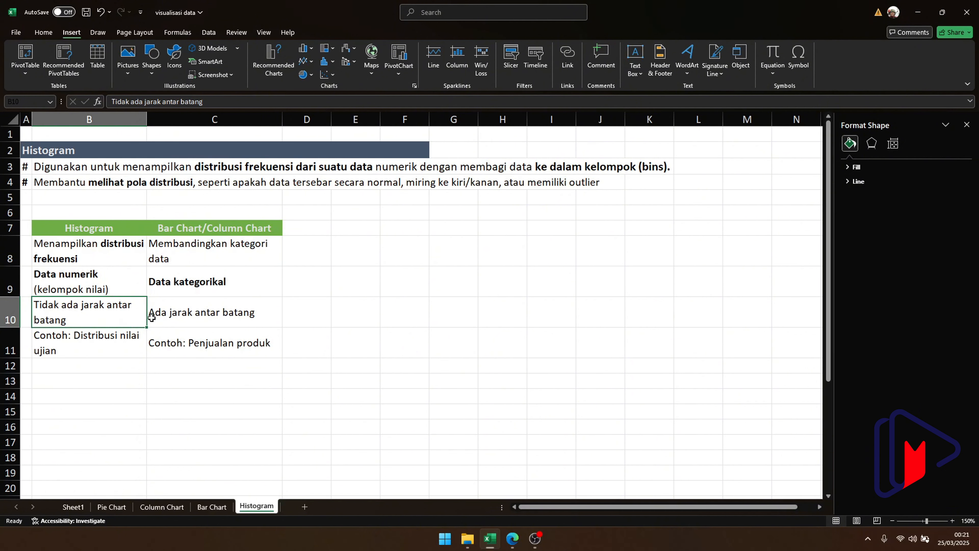
{"action": "left_click", "coordinate": [216, 313]}
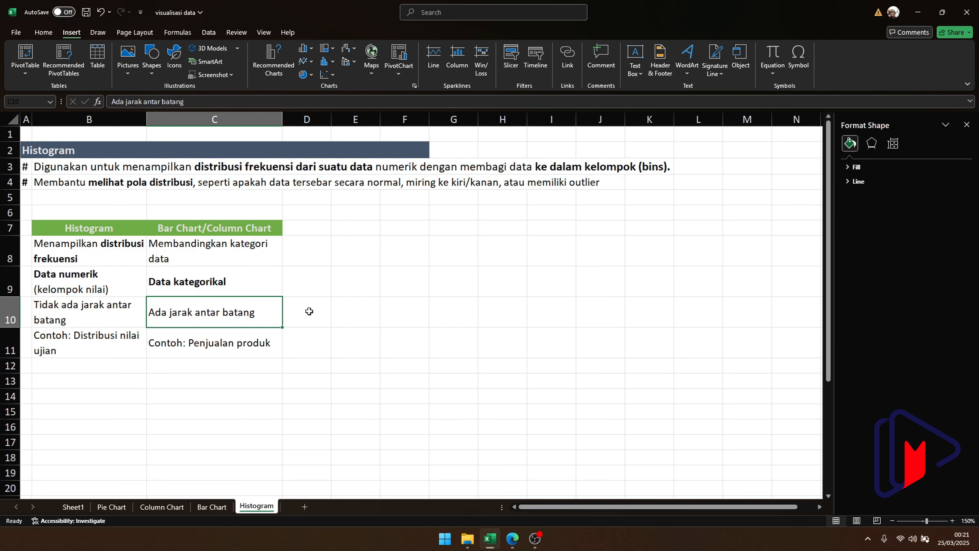
{"action": "left_click", "coordinate": [71, 342]}
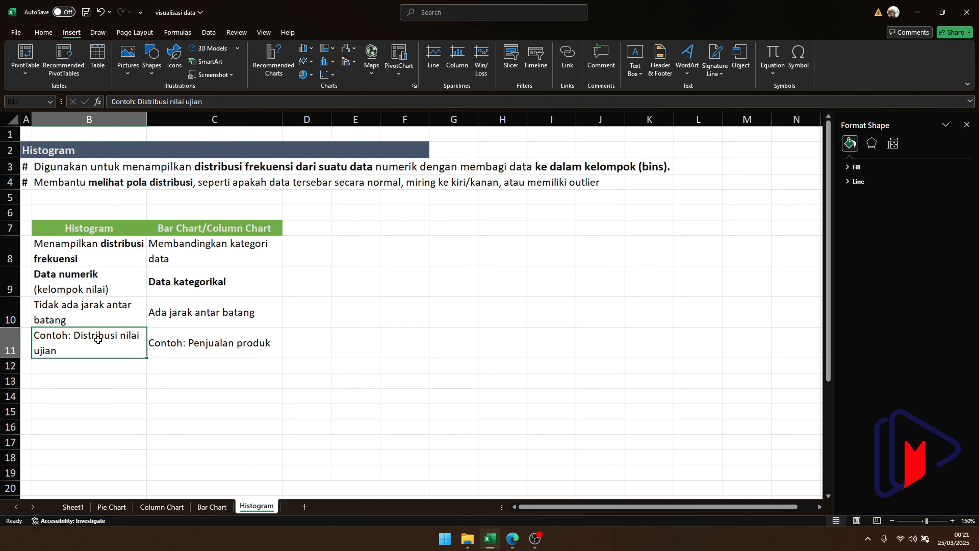
{"action": "left_click", "coordinate": [195, 346]}
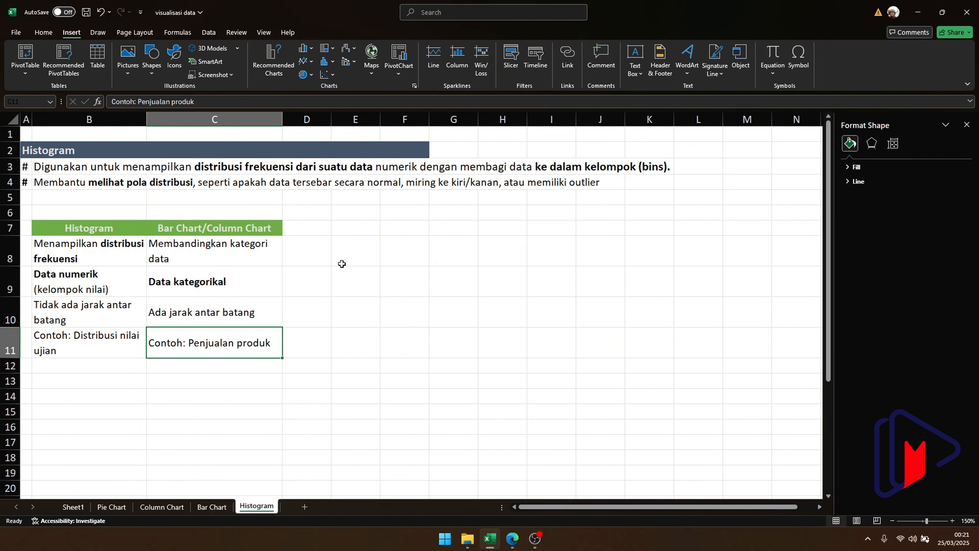
Enter the header "Nilai Ujian" in E7 and the formula =RANDBETWEEN(1,100) in E8.
{"action": "left_click", "coordinate": [353, 232]}
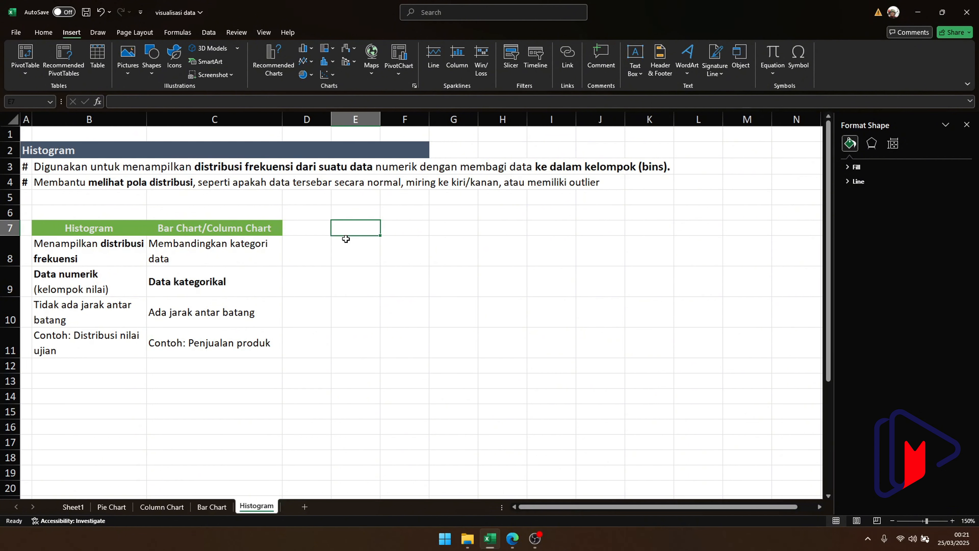
{"action": "type", "text": "Nilai Ujian"}
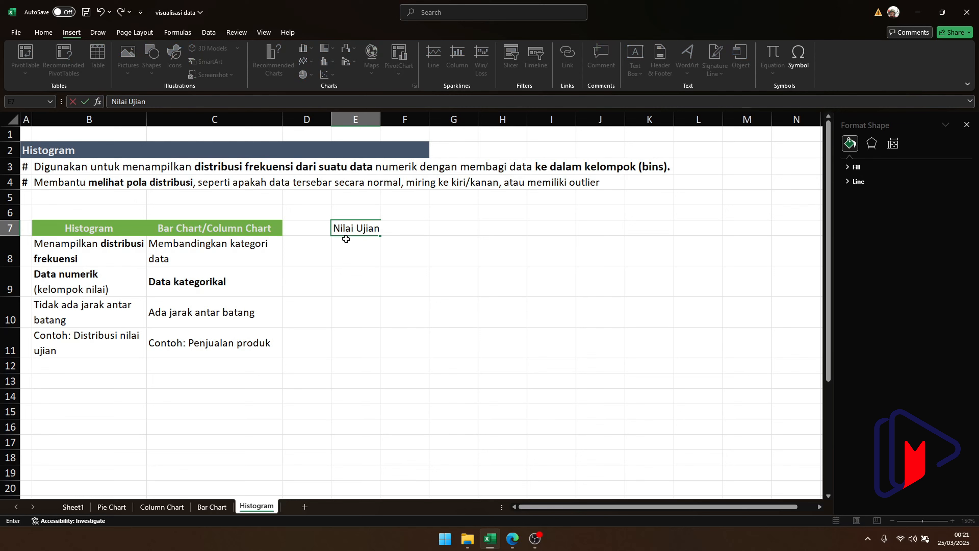
{"action": "key", "text": "Return"}
{"action": "type", "text": "=rand"}
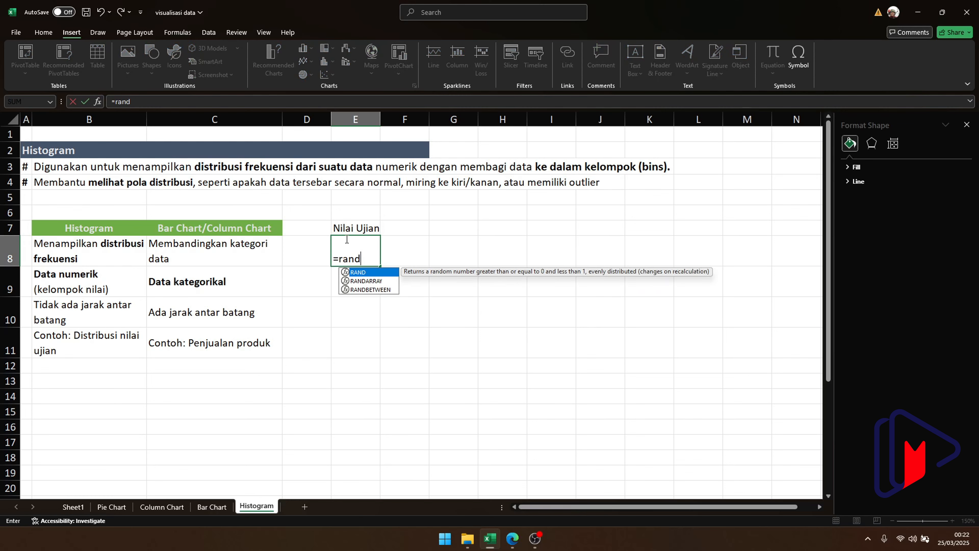
{"action": "key", "text": "Down"}
{"action": "key", "text": "Down"}
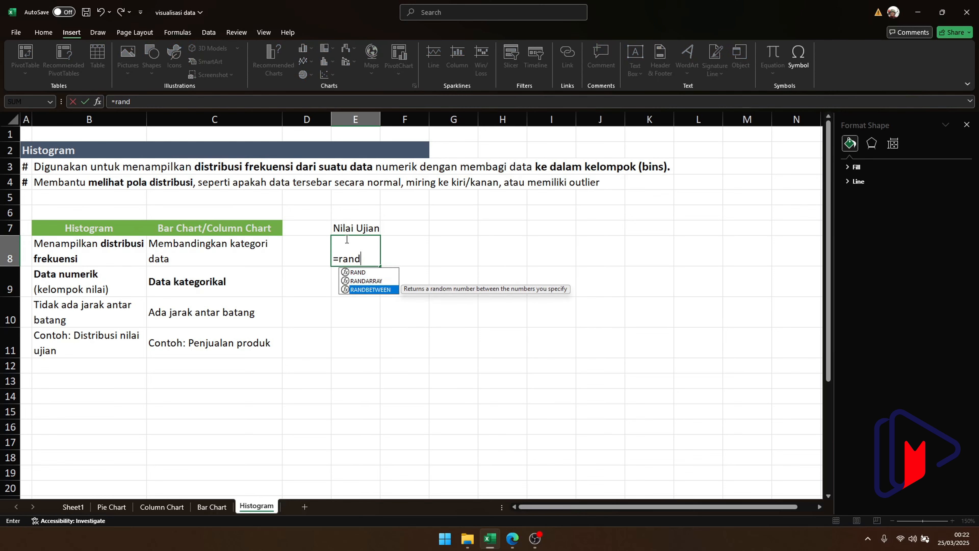
{"action": "key", "text": "Tab"}
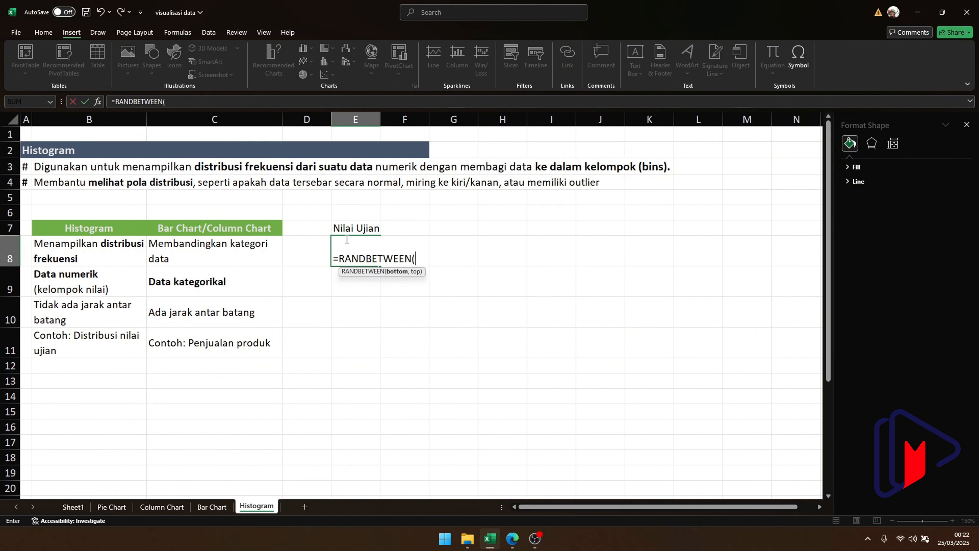
{"action": "type", "text": "1,100)"}
{"action": "key", "text": "Return"}
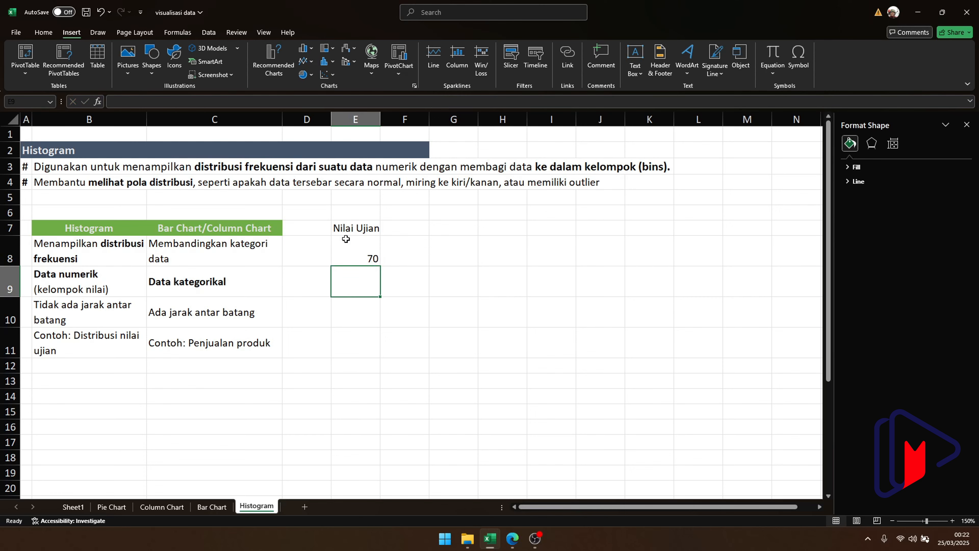
Fill the RANDBETWEEN formula from E8 down to E62 and copy the filled range.
{"action": "left_click", "coordinate": [373, 261]}
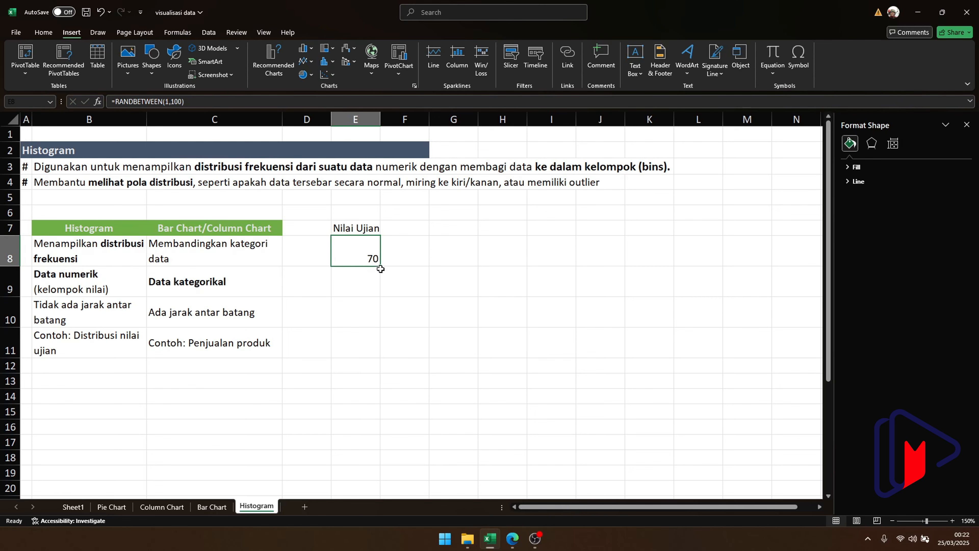
{"action": "left_click_drag", "start_coordinate": [380, 272], "coordinate": [360, 542]}
{"action": "scroll", "coordinate": [483, 345], "scroll_direction": "up", "scroll_amount": 7}
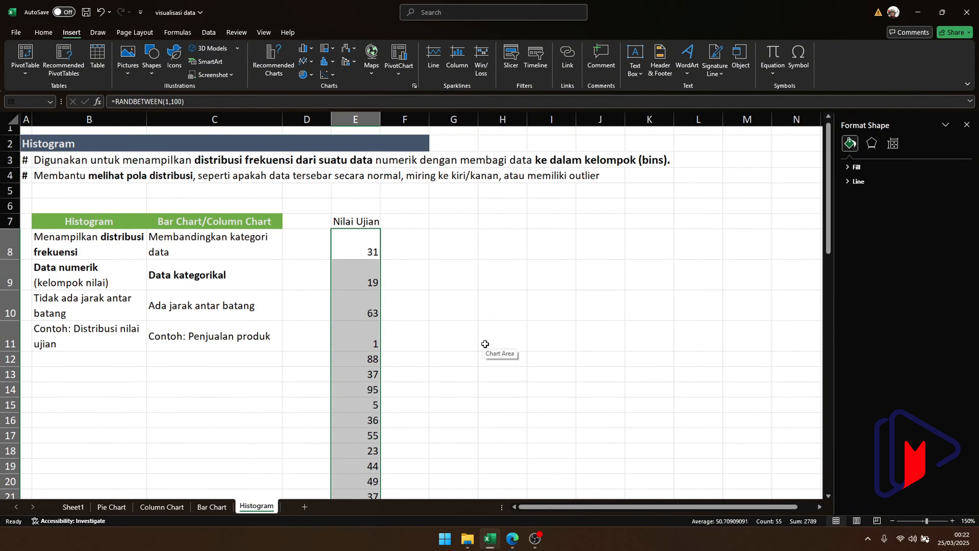
{"action": "key", "text": "ctrl+c"}
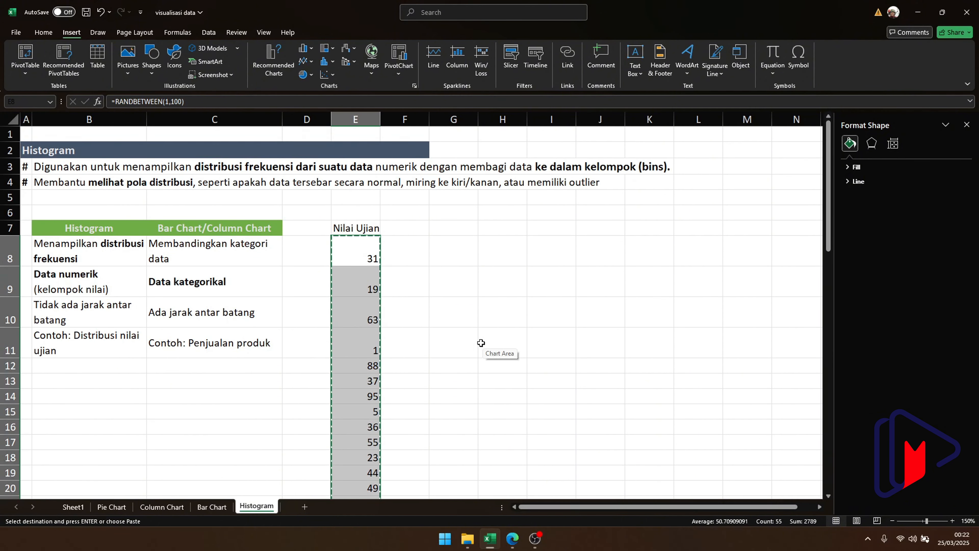
Replace the RANDBETWEEN formulas in E8:E62 with their static values and cancel the copy mode.
{"action": "right_click", "coordinate": [350, 252]}
{"action": "left_click", "coordinate": [390, 291]}
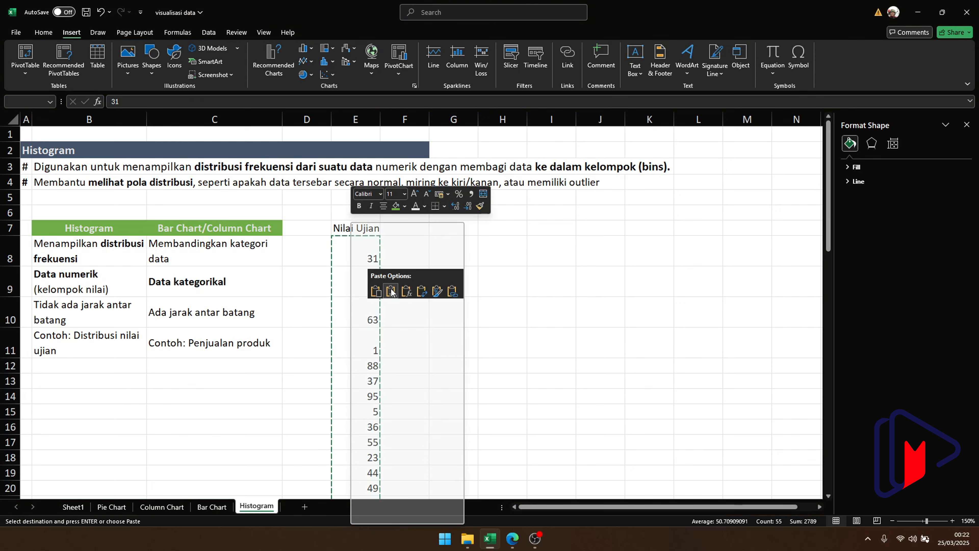
{"action": "left_click", "coordinate": [371, 258]}
{"action": "key", "text": "Escape"}
{"action": "left_click", "coordinate": [446, 264]}
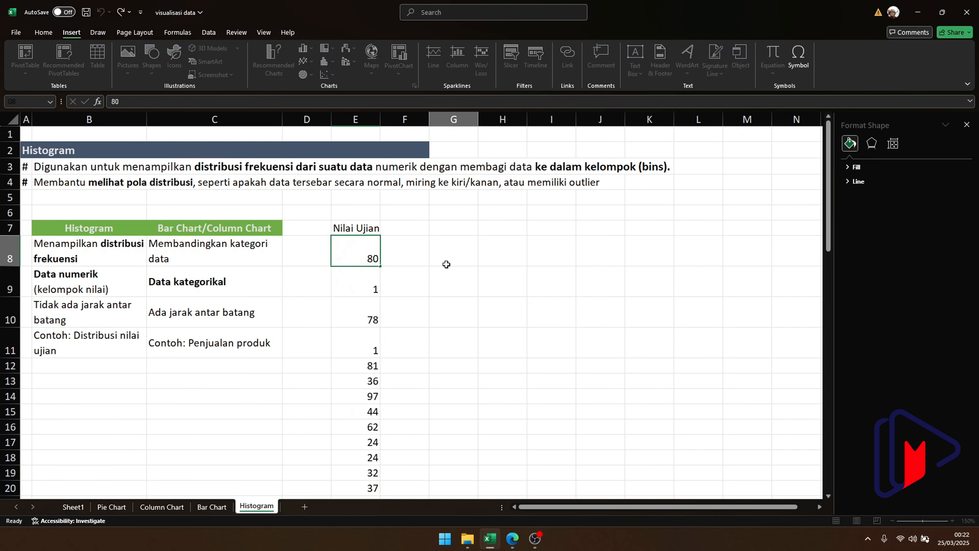
Insert a histogram chart from the Nilai Ujian data in E7:E62 and place it just beside the score column.
{"action": "left_click", "coordinate": [361, 230]}
{"action": "key", "text": "ctrl+shift+Down"}
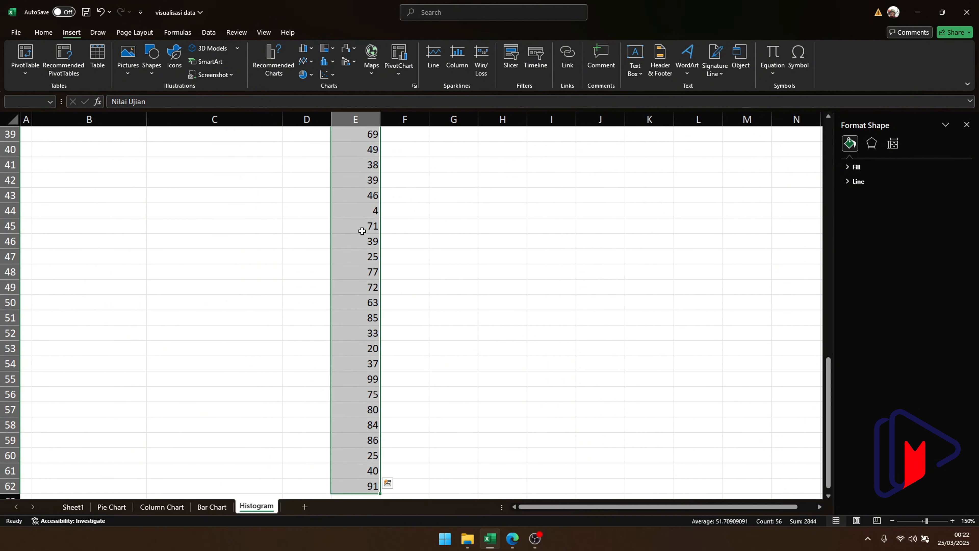
{"action": "scroll", "coordinate": [363, 227], "scroll_direction": "up", "scroll_amount": 12}
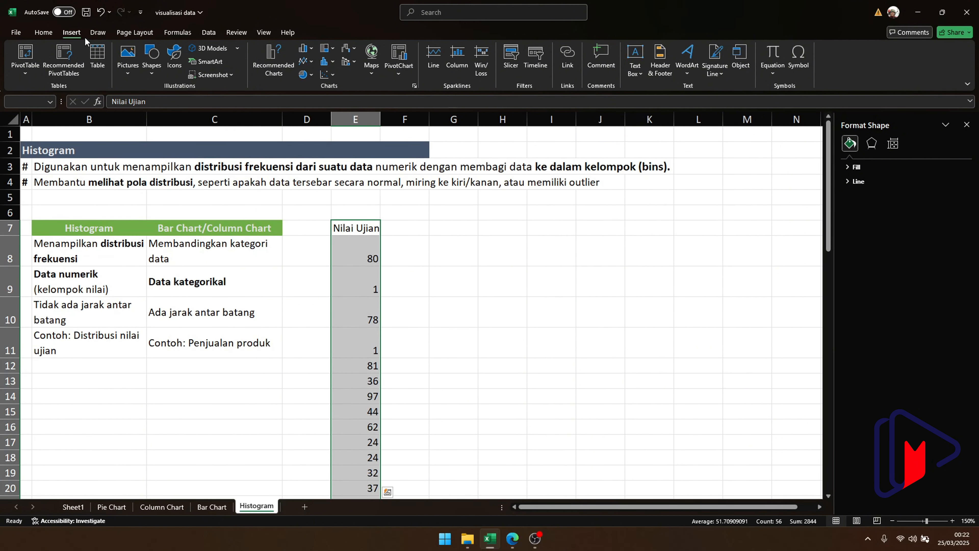
{"action": "left_click", "coordinate": [274, 62]}
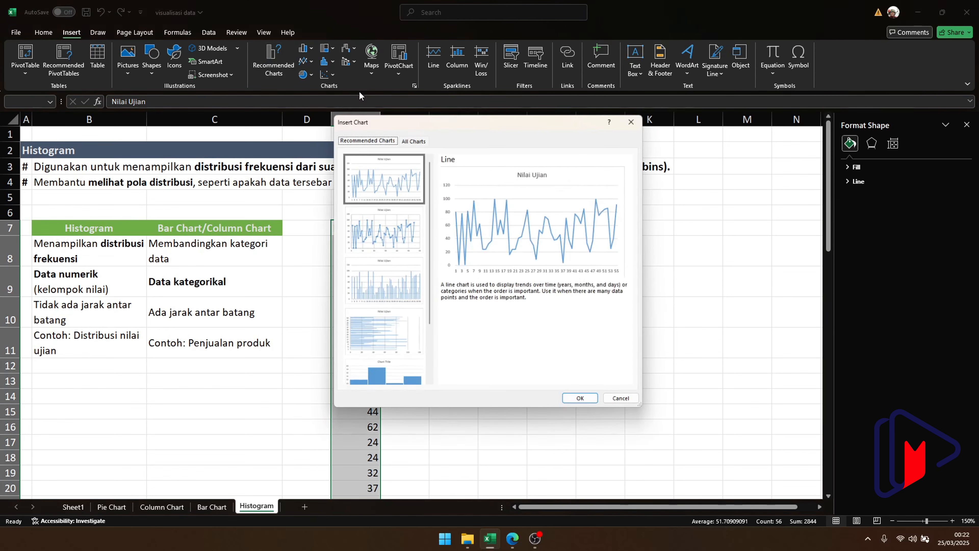
{"action": "scroll", "coordinate": [394, 215], "scroll_direction": "down", "scroll_amount": 3}
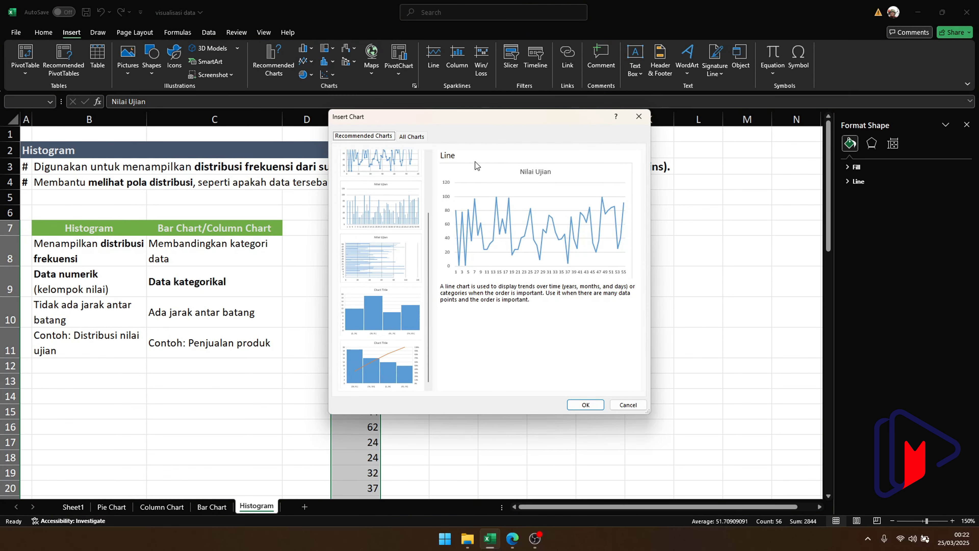
{"action": "left_click", "coordinate": [412, 136]}
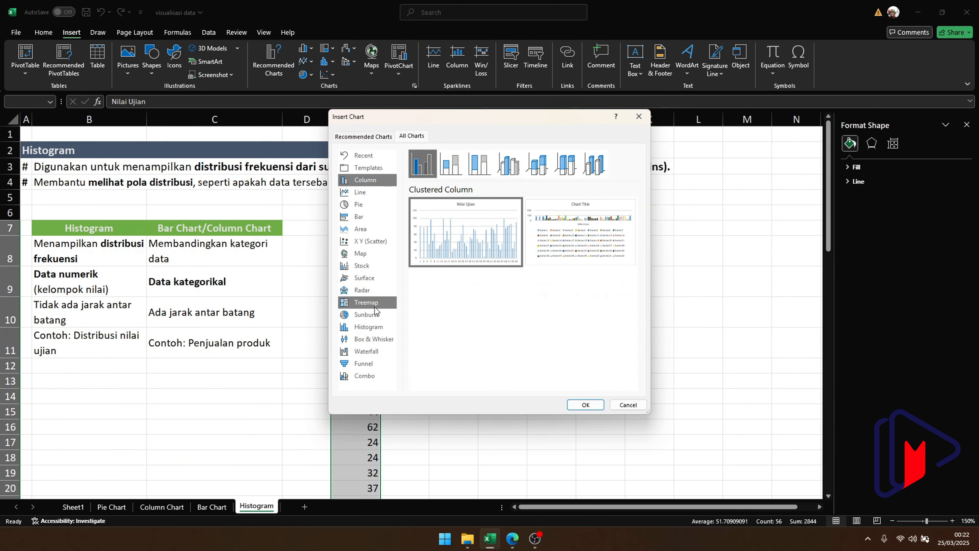
{"action": "left_click", "coordinate": [369, 327]}
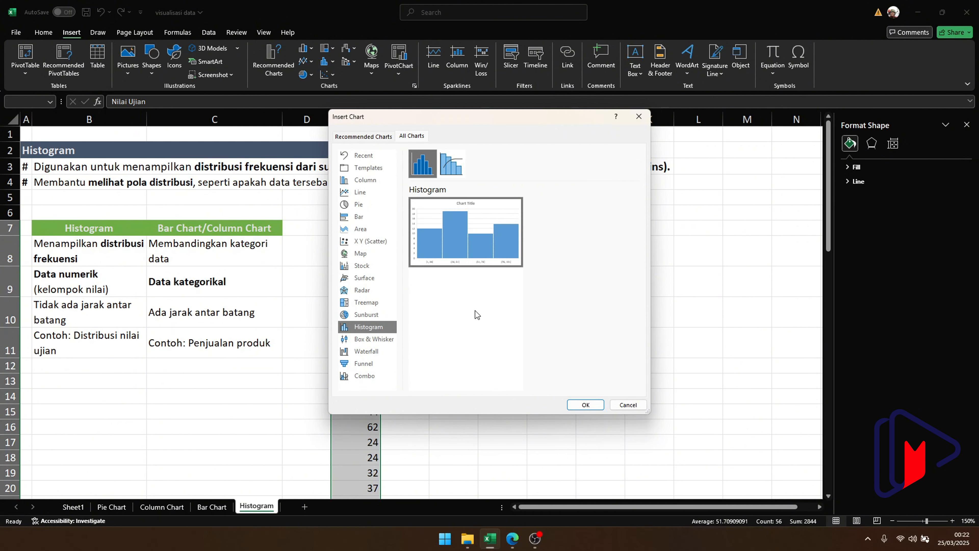
{"action": "mouse_move", "coordinate": [437, 244]}
{"action": "left_click", "coordinate": [585, 404]}
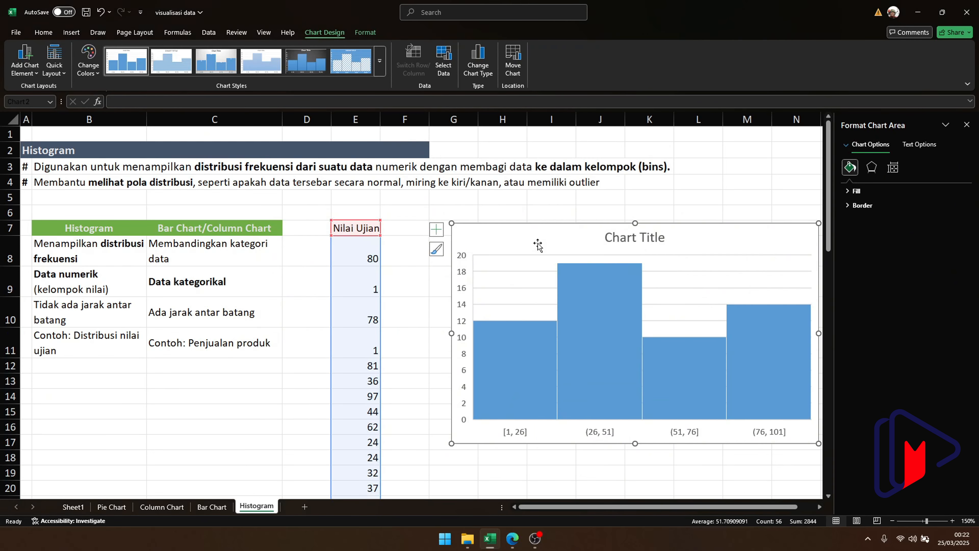
{"action": "left_click_drag", "start_coordinate": [492, 233], "coordinate": [456, 235]}
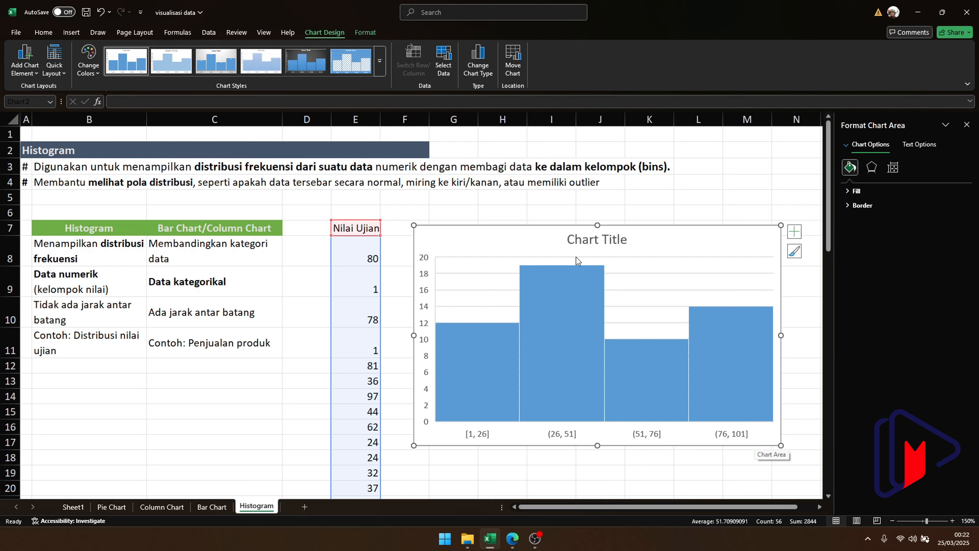
Examine the frequency of each histogram bin and compare the spacing of its bars with the chart on the Bar Chart sheet.
{"action": "mouse_move", "coordinate": [587, 352]}
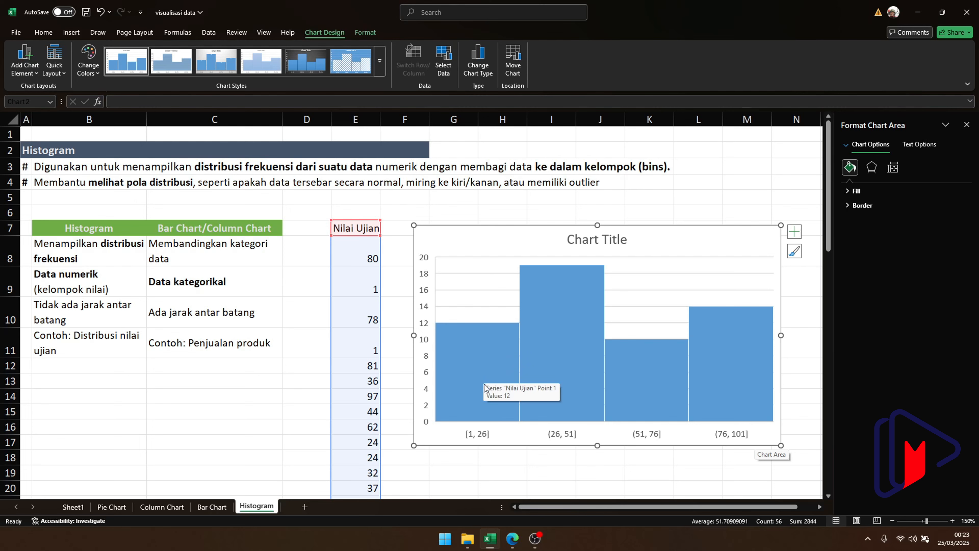
{"action": "left_click", "coordinate": [208, 510]}
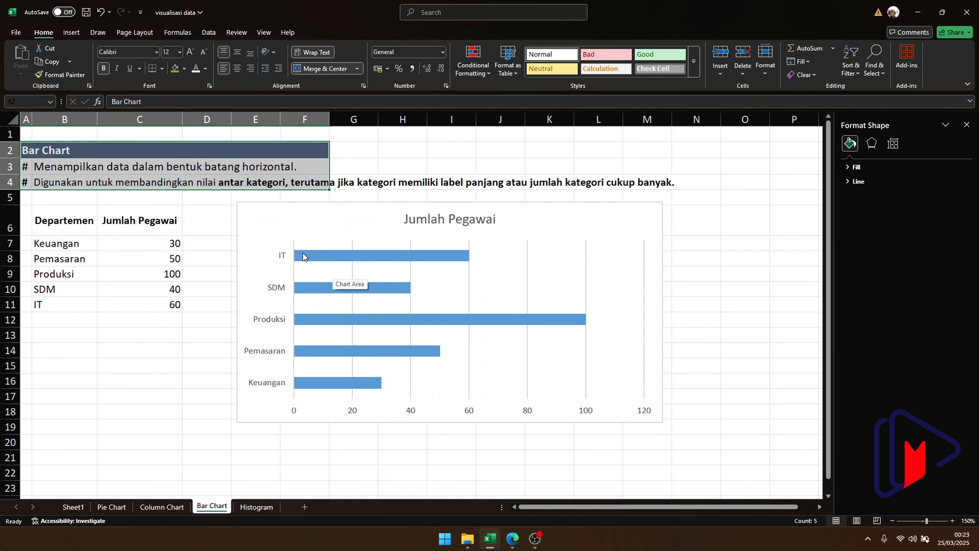
{"action": "left_click", "coordinate": [263, 508]}
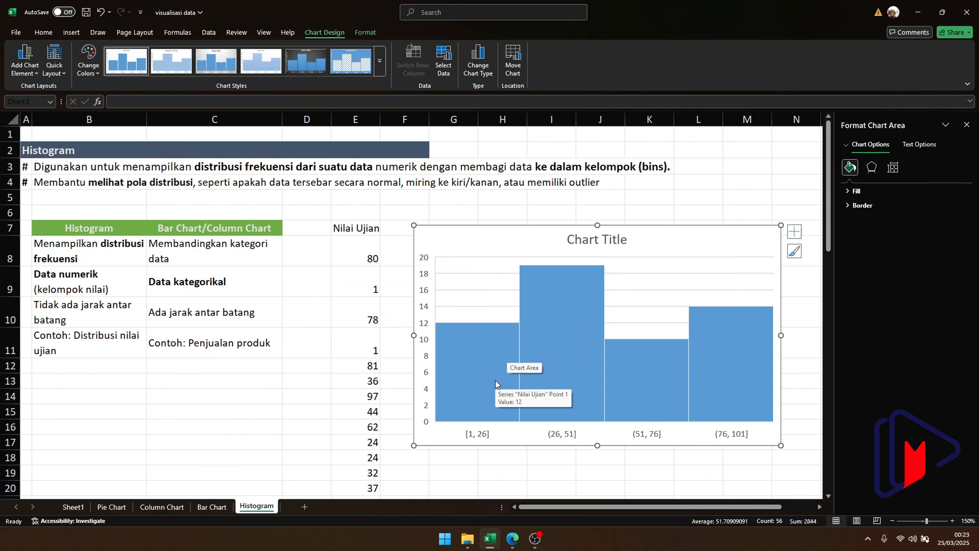
{"action": "mouse_move", "coordinate": [567, 364]}
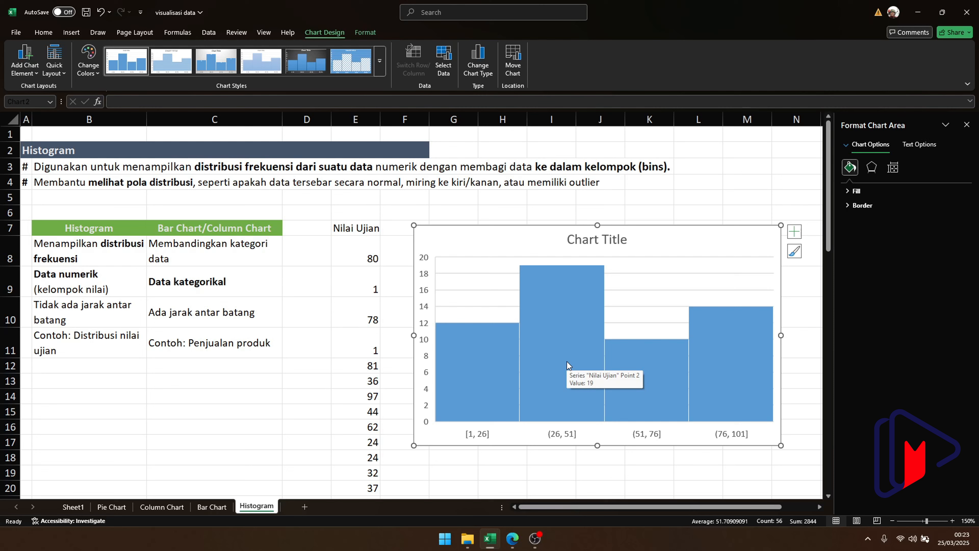
{"action": "mouse_move", "coordinate": [486, 349]}
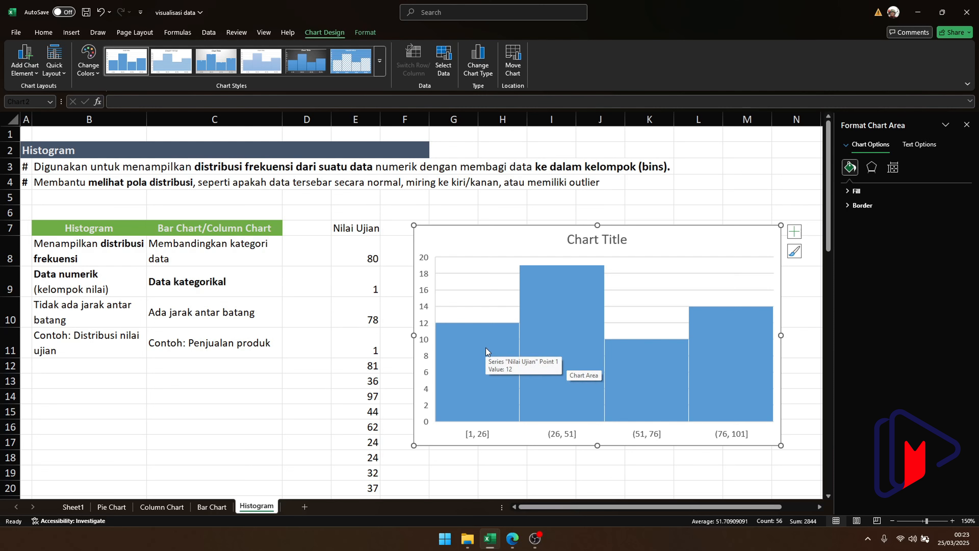
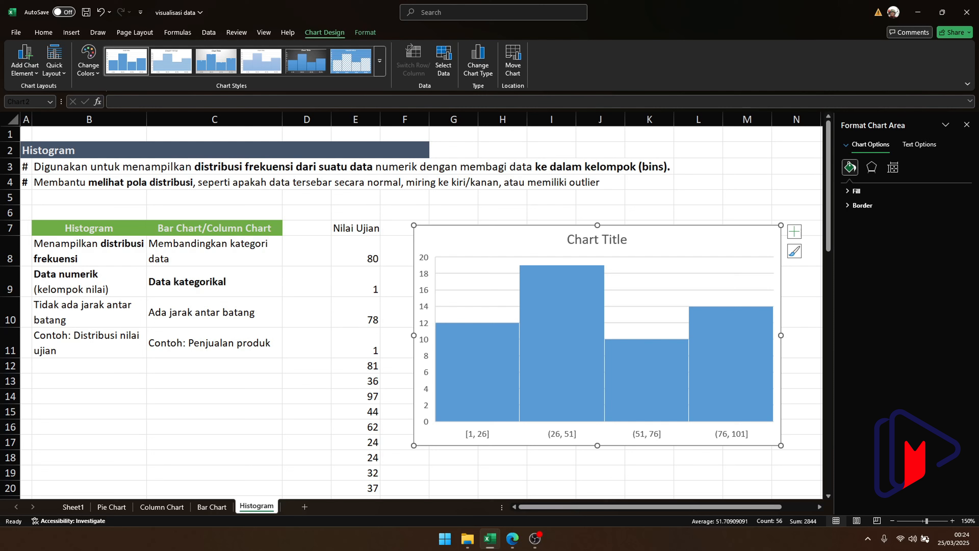
{"action": "key", "text": "alt+Tab"}
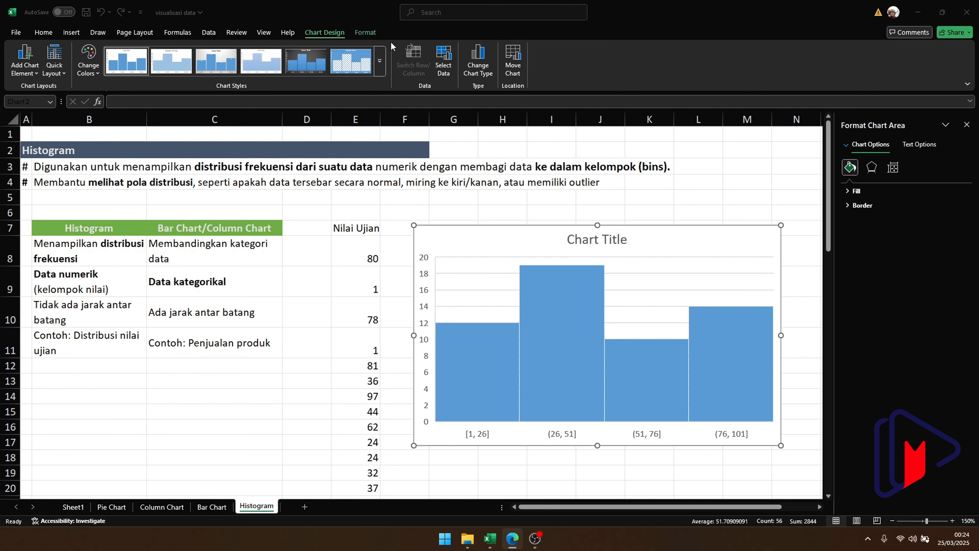
Preview the Histogram and Pareto chart types for the scores in E7:E52, leaving the chart dialog without inserting anything.
{"action": "left_click_drag", "start_coordinate": [366, 238], "coordinate": [365, 410]}
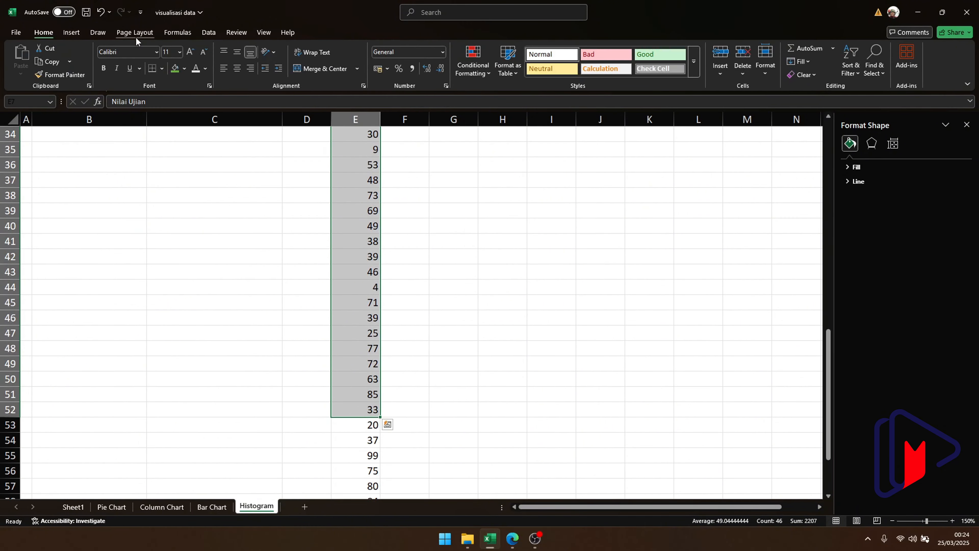
{"action": "left_click", "coordinate": [72, 32]}
{"action": "left_click", "coordinate": [284, 61]}
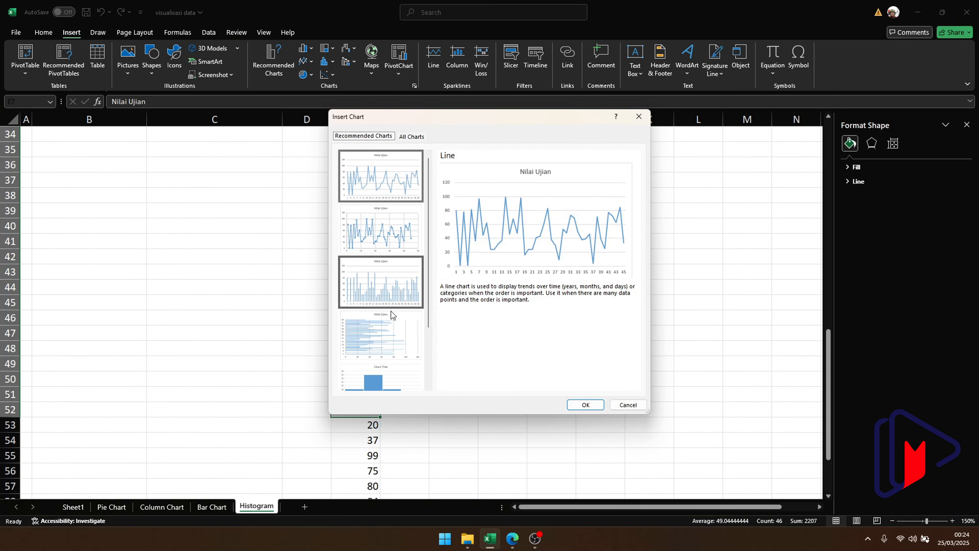
{"action": "left_click", "coordinate": [412, 138]}
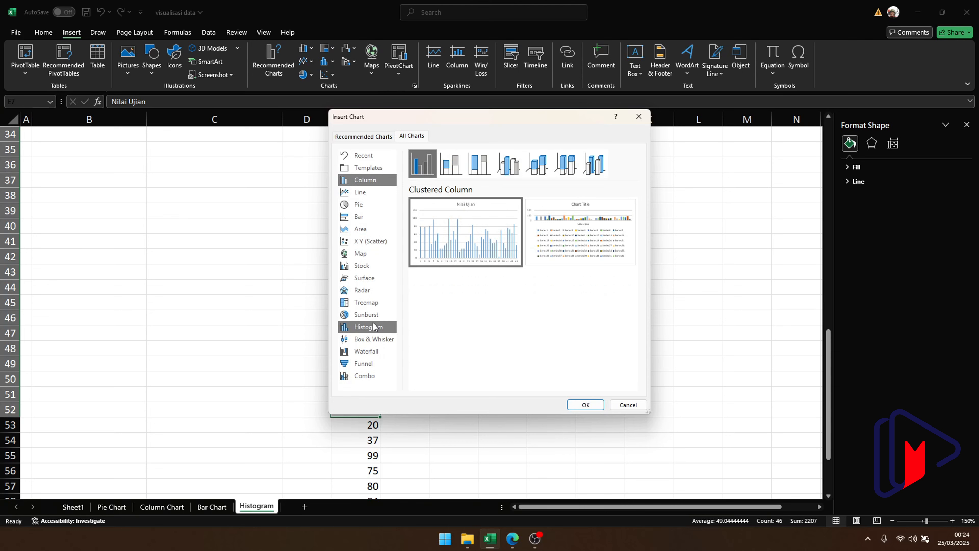
{"action": "left_click", "coordinate": [368, 327]}
{"action": "mouse_move", "coordinate": [447, 216]}
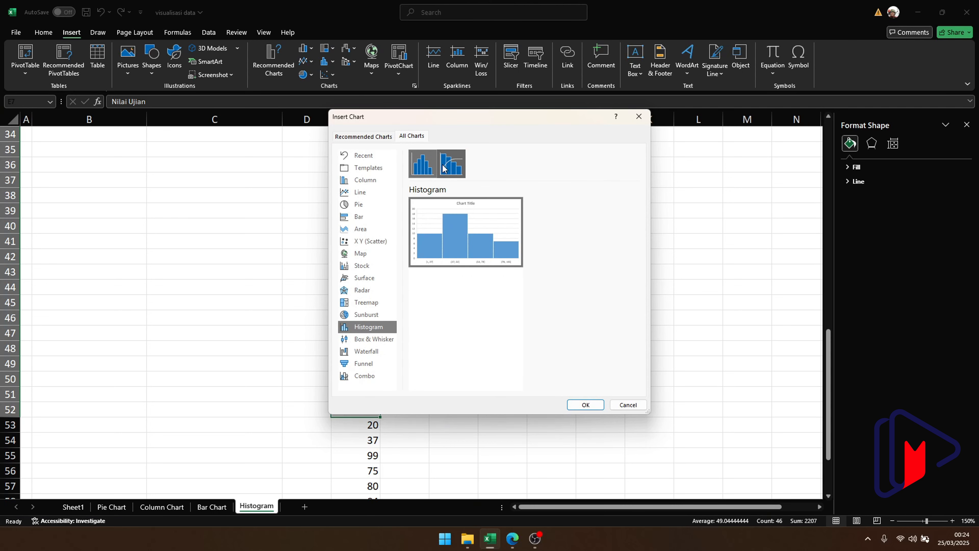
{"action": "left_click", "coordinate": [444, 166]}
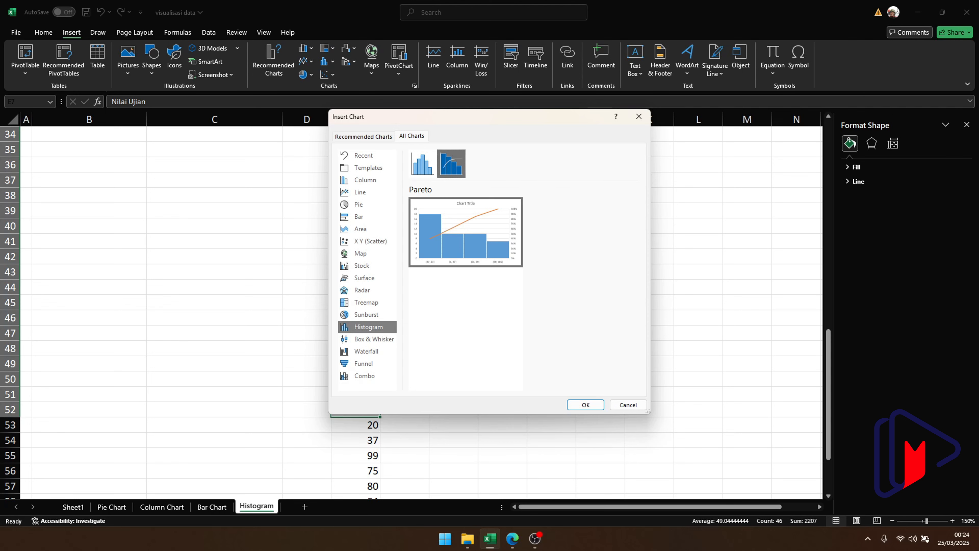
{"action": "left_click", "coordinate": [638, 116]}
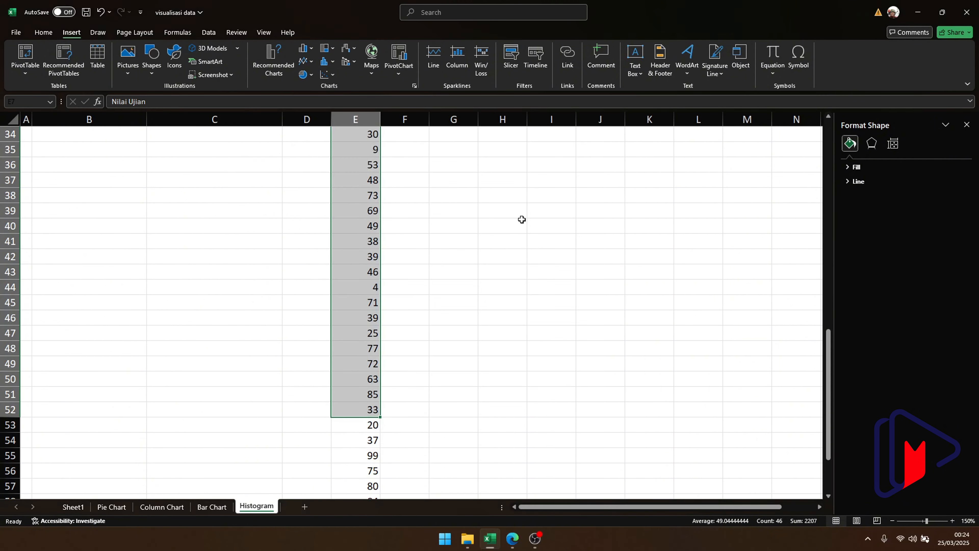
Enter the comparison table headers "Histogram" in B19 and "Pareto" in C19.
{"action": "scroll", "coordinate": [521, 219], "scroll_direction": "up", "scroll_amount": 10}
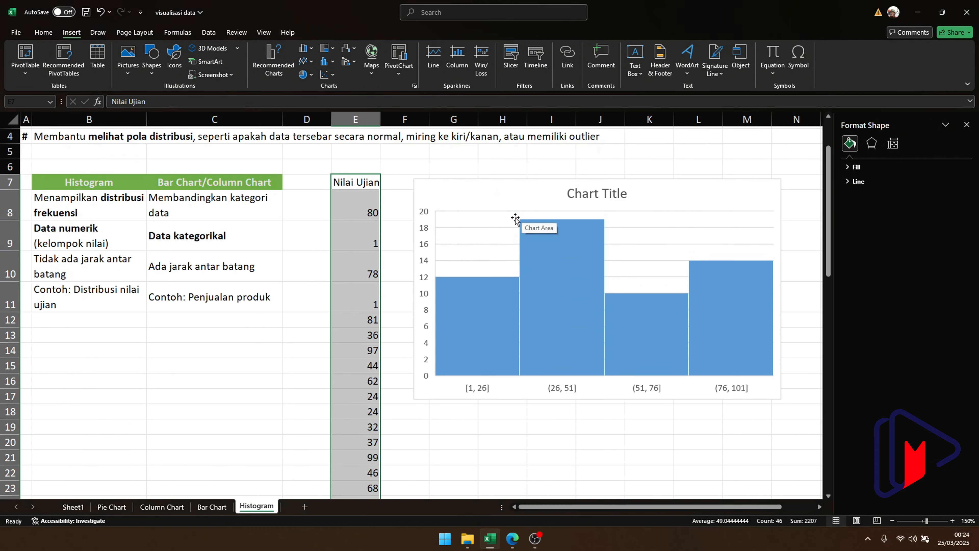
{"action": "scroll", "coordinate": [515, 219], "scroll_direction": "down", "scroll_amount": 2}
{"action": "left_click", "coordinate": [79, 331]}
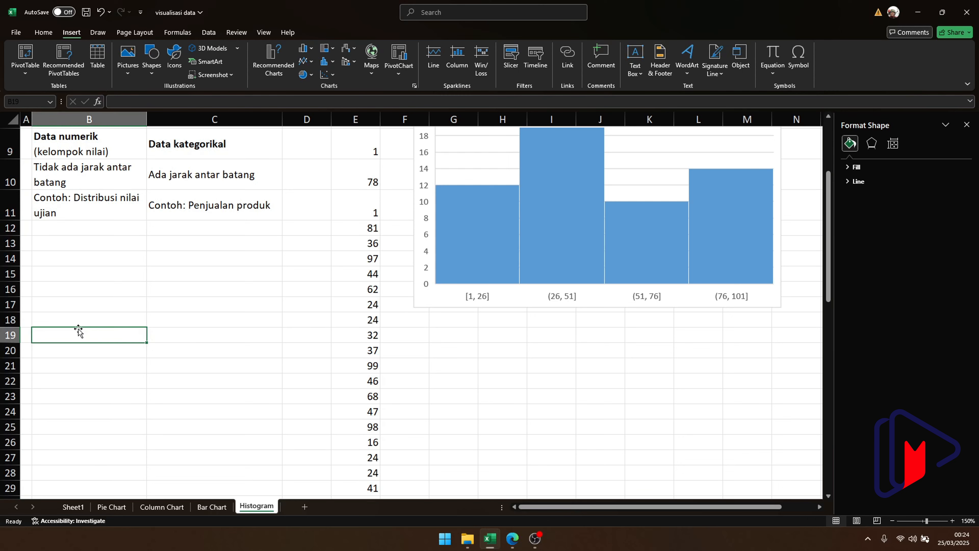
{"action": "type", "text": "His"}
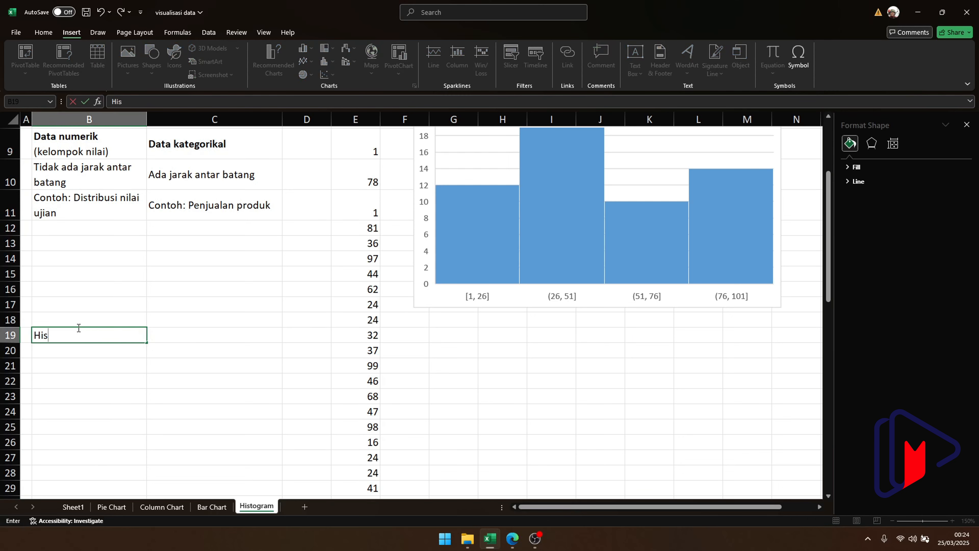
{"action": "type", "text": "togram"}
{"action": "key", "text": "Tab"}
{"action": "type", "text": "Paret"}
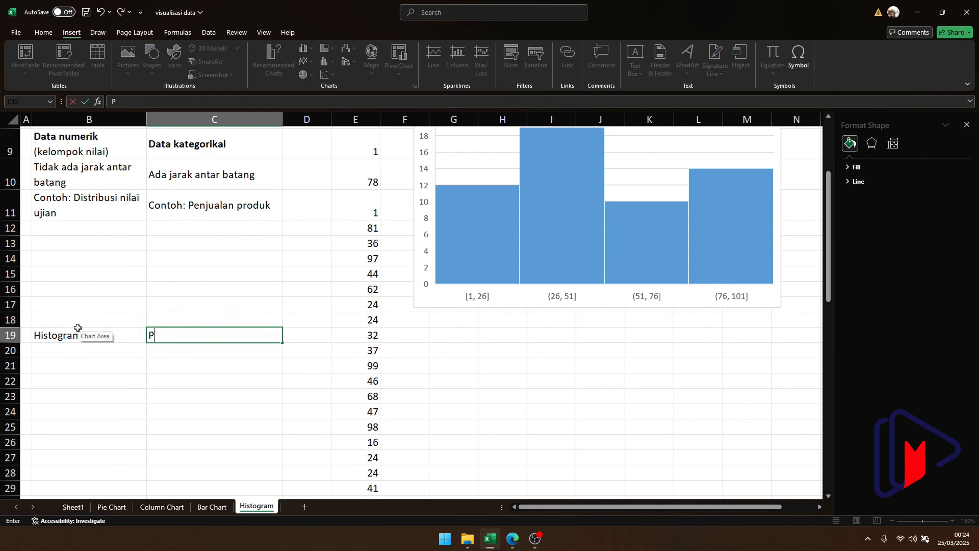
{"action": "type", "text": "o"}
{"action": "key", "text": "Return"}
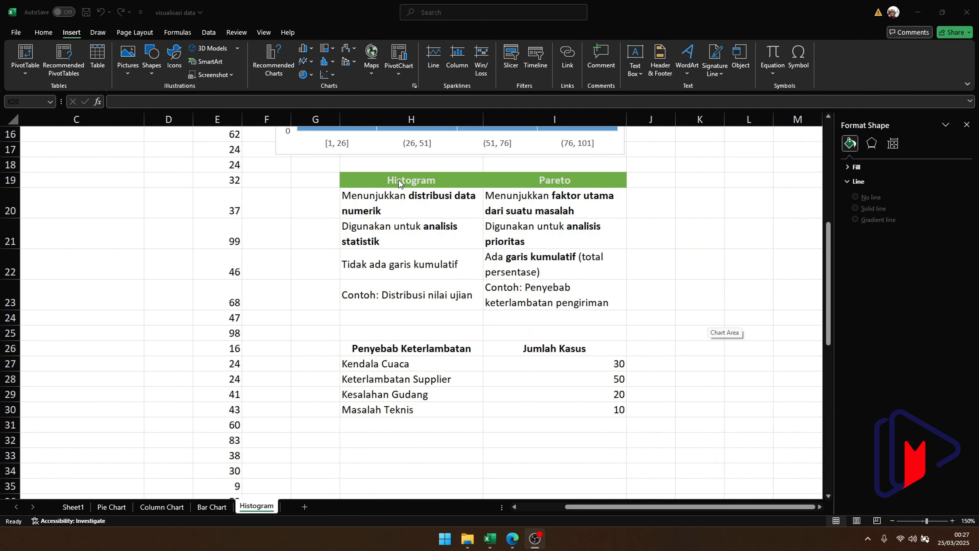
Examine the Histogram and Pareto comparison in H20:I23: purpose, type of analysis, cumulative line and example, and refer back to the histogram.
{"action": "left_click", "coordinate": [407, 204]}
{"action": "left_click", "coordinate": [429, 203]}
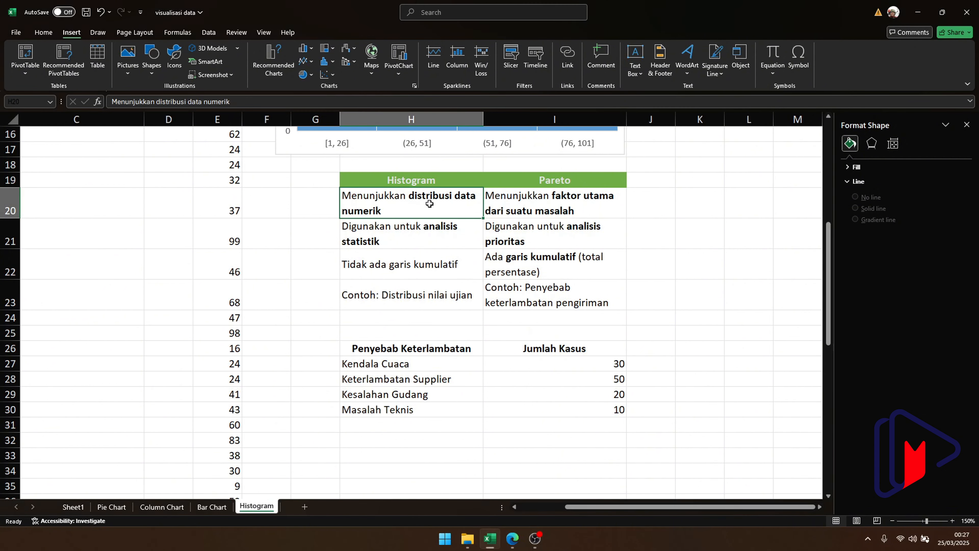
{"action": "left_click", "coordinate": [545, 181]}
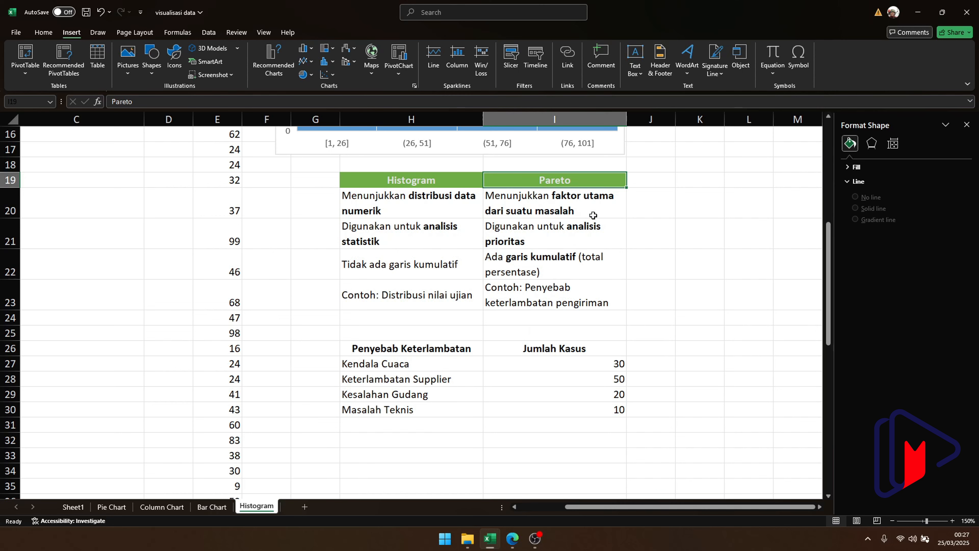
{"action": "left_click", "coordinate": [543, 211]}
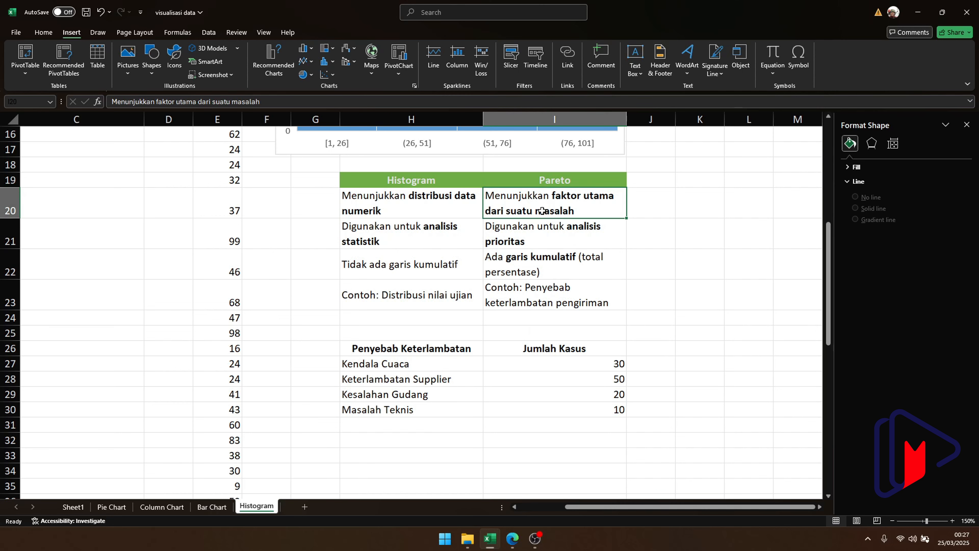
{"action": "left_click", "coordinate": [554, 235]}
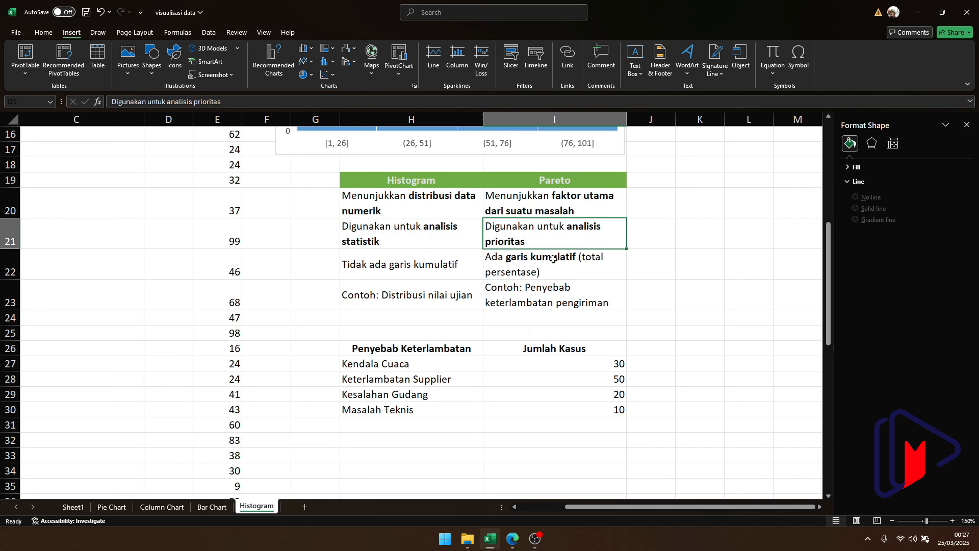
{"action": "left_click", "coordinate": [553, 259]}
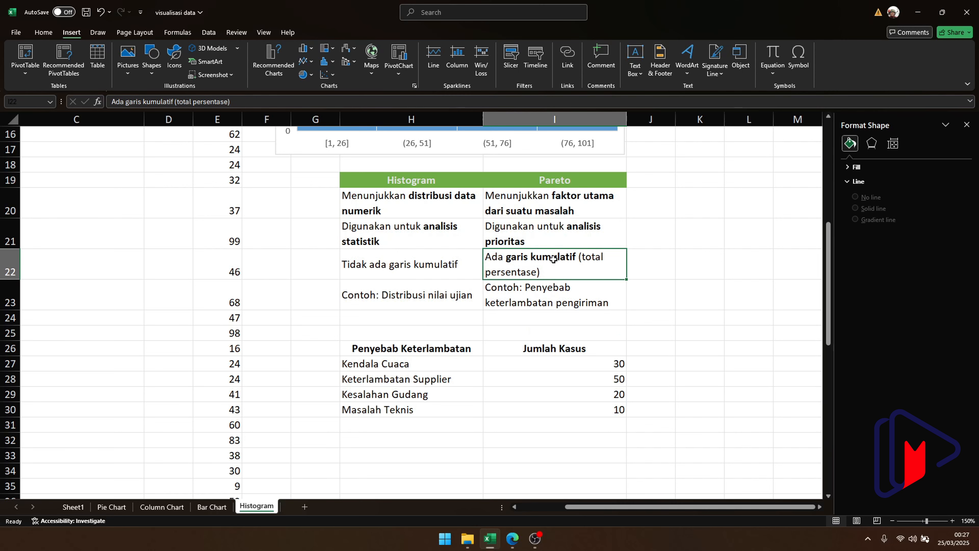
{"action": "left_click", "coordinate": [535, 301]}
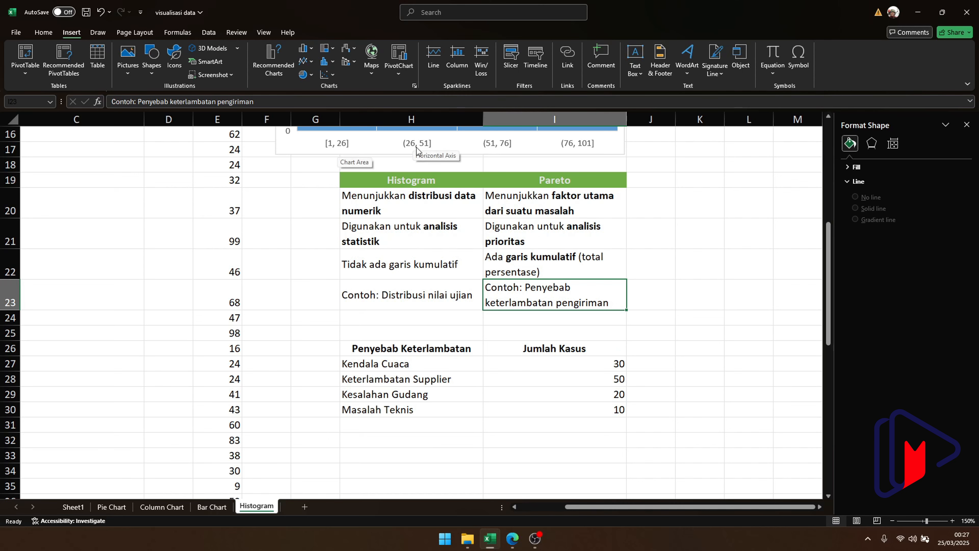
{"action": "scroll", "coordinate": [465, 149], "scroll_direction": "up", "scroll_amount": 3}
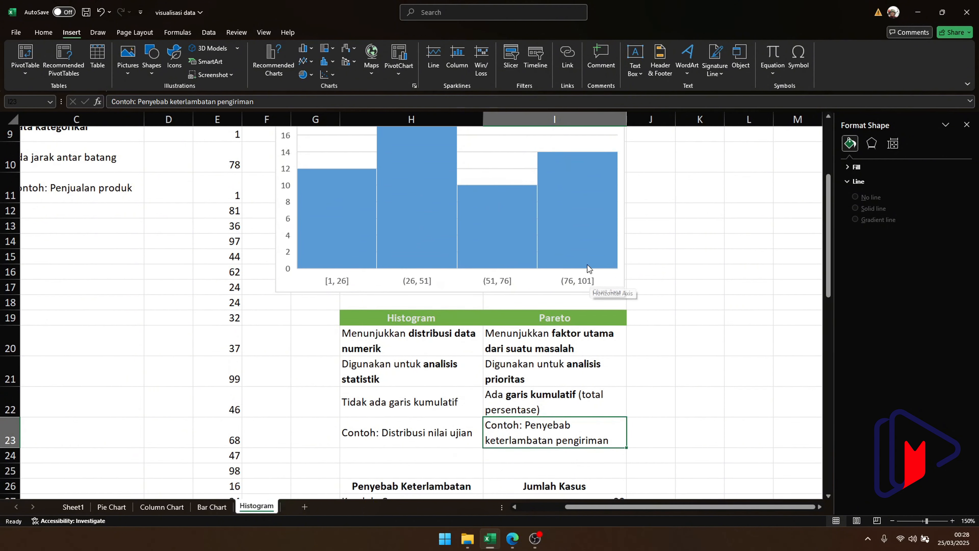
Insert a Pareto chart from the delay causes and case counts in H26:I30.
{"action": "scroll", "coordinate": [586, 272], "scroll_direction": "down", "scroll_amount": 3}
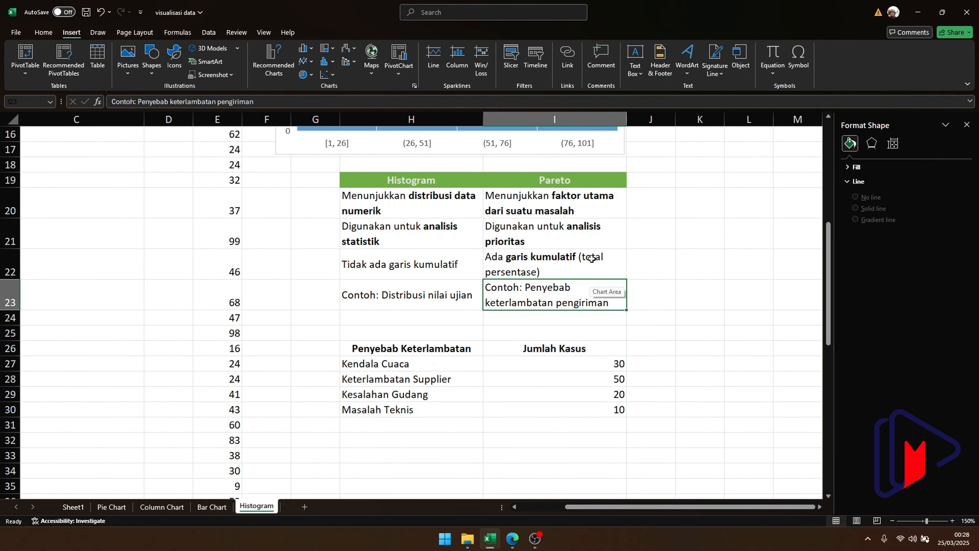
{"action": "left_click_drag", "start_coordinate": [392, 353], "coordinate": [617, 409]}
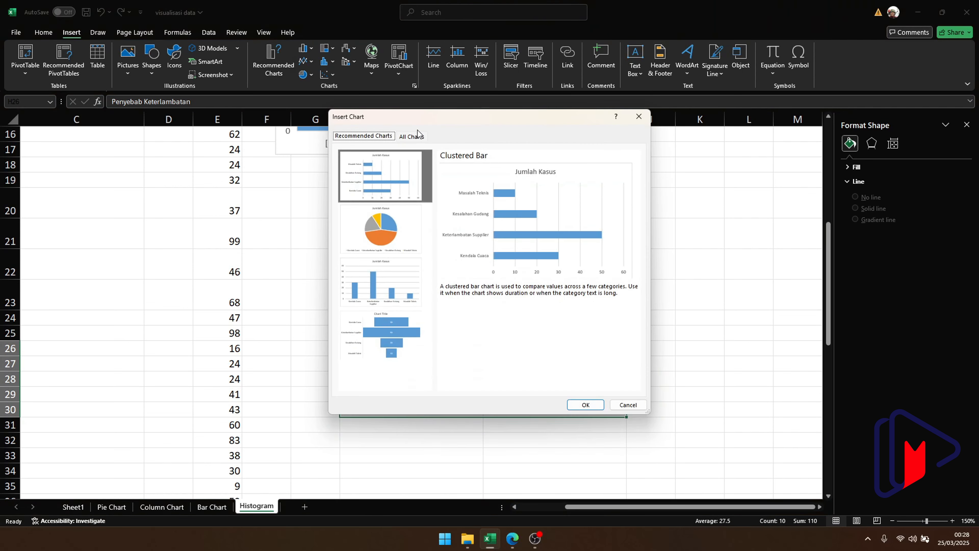
{"action": "left_click", "coordinate": [418, 136]}
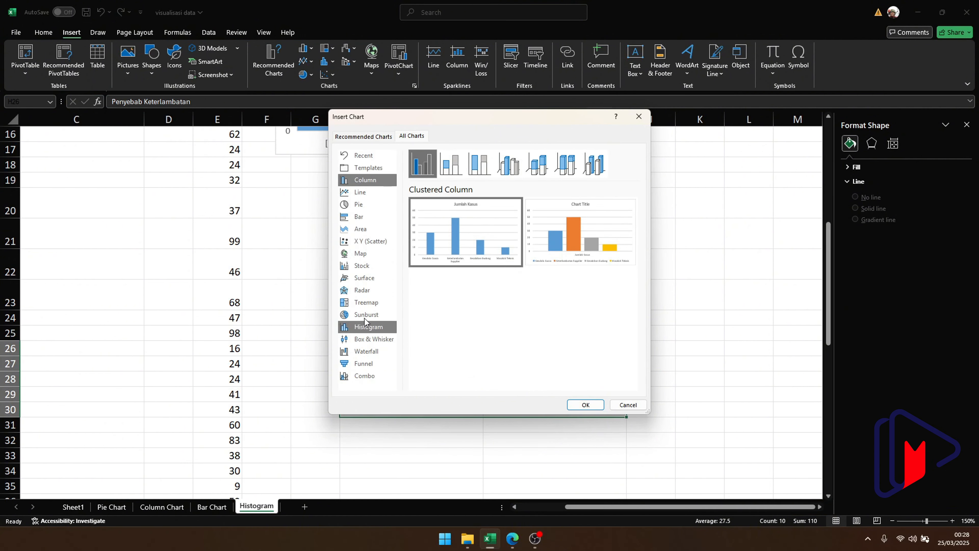
{"action": "left_click", "coordinate": [364, 327]}
{"action": "left_click", "coordinate": [451, 164]}
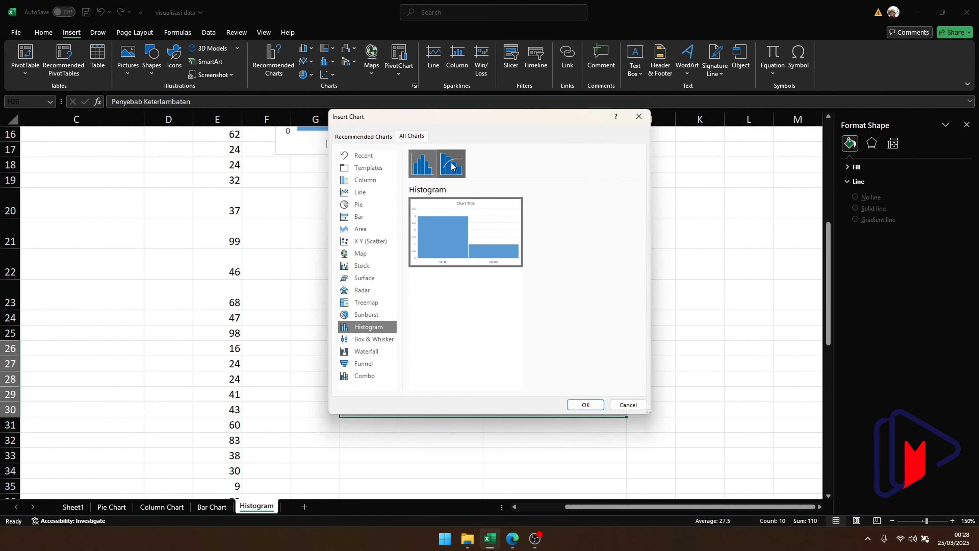
{"action": "mouse_move", "coordinate": [495, 251]}
{"action": "left_click", "coordinate": [583, 405]}
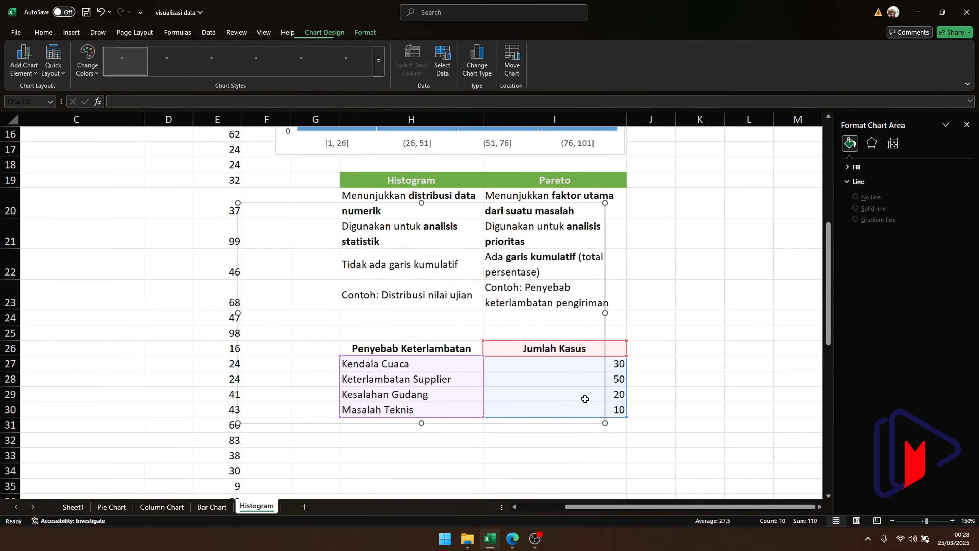
Move the Pareto chart below the delay table and shrink it to roughly the table's width, covering about rows 32 to 43.
{"action": "left_click_drag", "start_coordinate": [345, 225], "coordinate": [609, 338]}
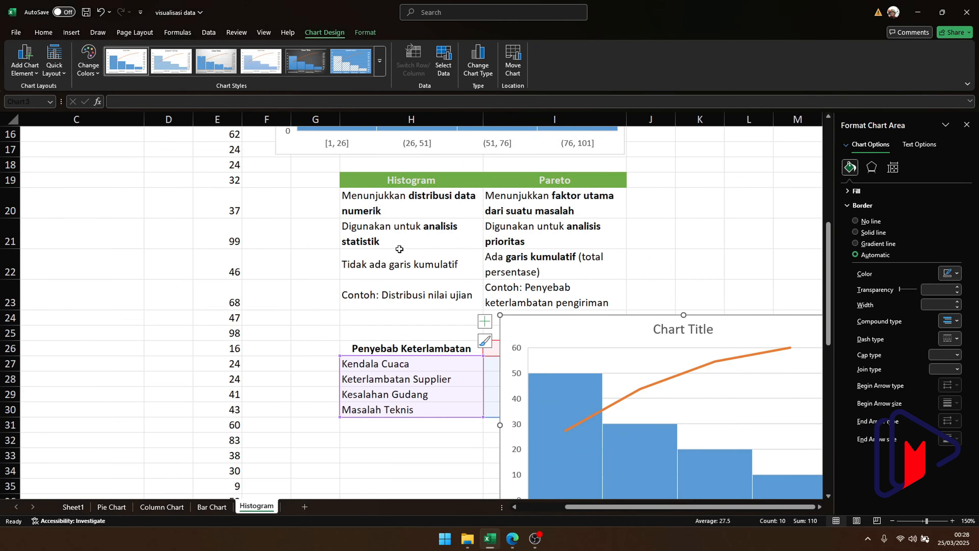
{"action": "scroll", "coordinate": [604, 267], "scroll_direction": "down", "scroll_amount": 2}
{"action": "left_click_drag", "start_coordinate": [581, 247], "coordinate": [406, 365]}
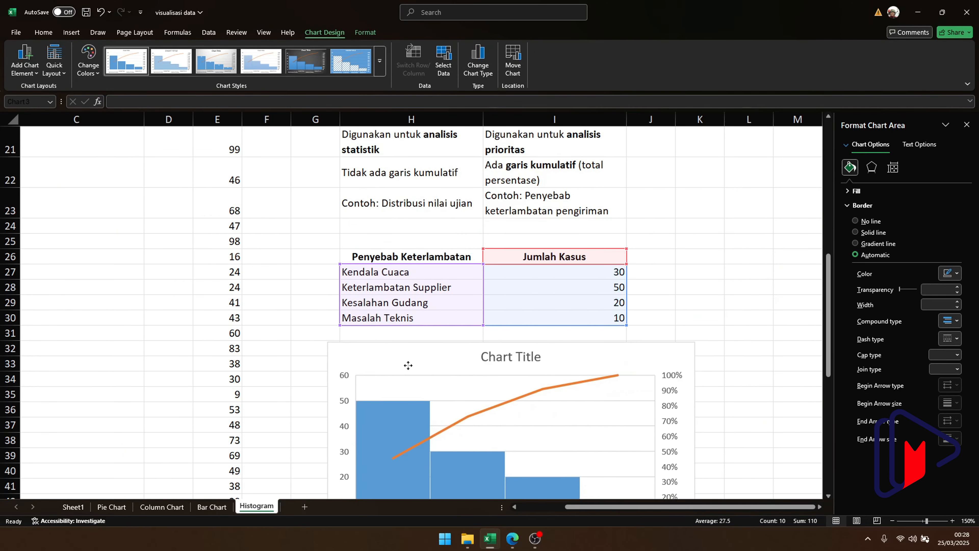
{"action": "scroll", "coordinate": [590, 293], "scroll_direction": "down", "scroll_amount": 2}
{"action": "left_click_drag", "start_coordinate": [693, 425], "coordinate": [625, 381]}
{"action": "scroll", "coordinate": [601, 313], "scroll_direction": "up", "scroll_amount": 1}
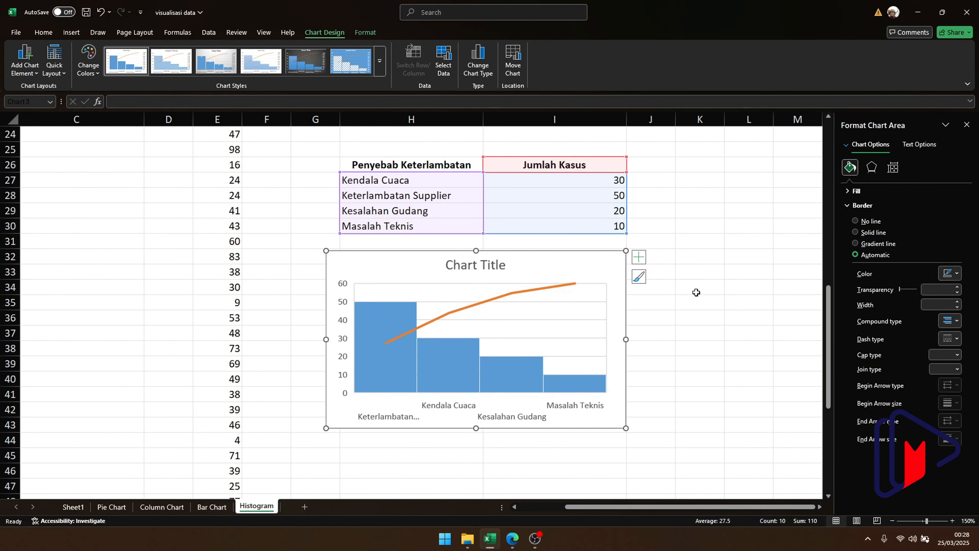
Compare the bar order in the delay Pareto chart with the causes and case counts in H26:I30.
{"action": "mouse_move", "coordinate": [394, 362]}
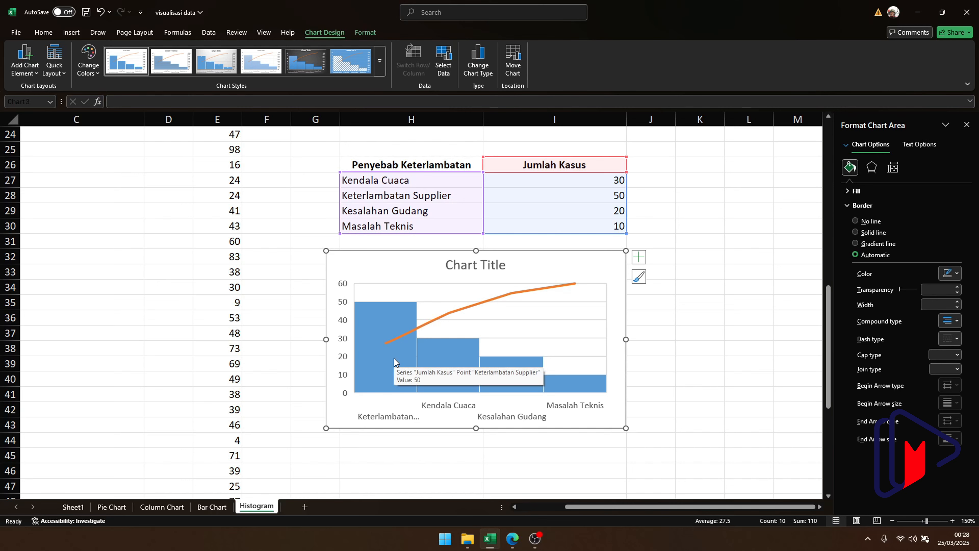
{"action": "scroll", "coordinate": [434, 307], "scroll_direction": "up", "scroll_amount": 1}
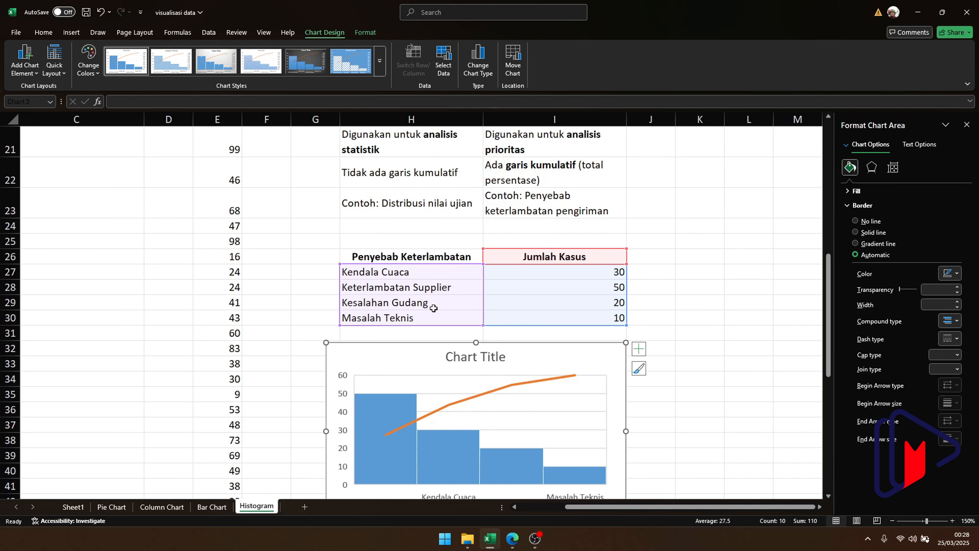
{"action": "scroll", "coordinate": [433, 307], "scroll_direction": "down", "scroll_amount": 1}
{"action": "mouse_move", "coordinate": [369, 387]}
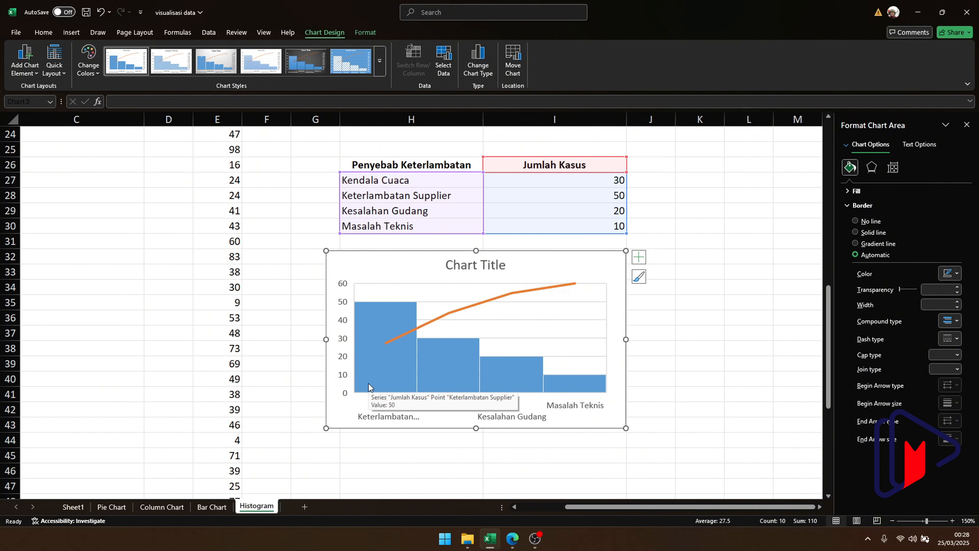
{"action": "mouse_move", "coordinate": [385, 317]}
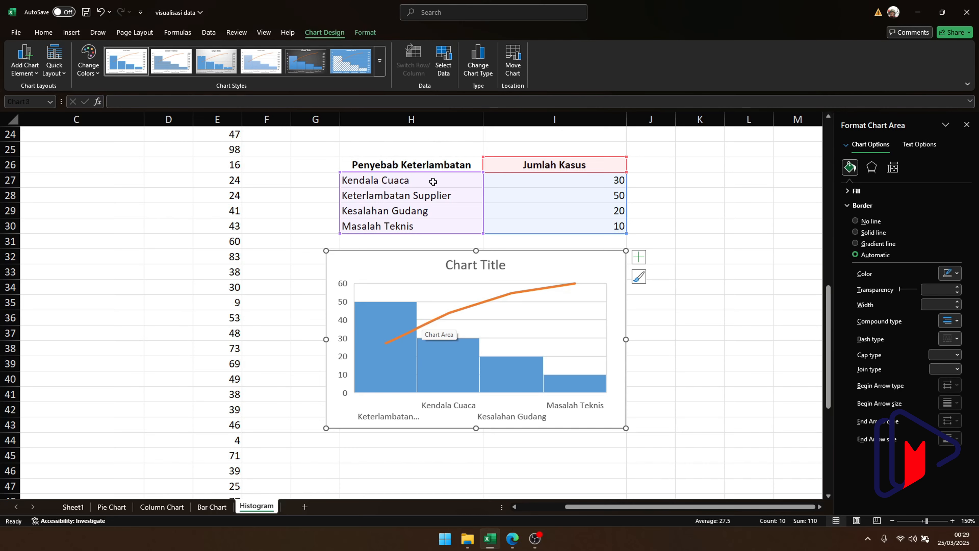
{"action": "left_click_drag", "start_coordinate": [428, 165], "coordinate": [519, 226]}
Insert a Pareto chart from the Nilai Ujian exam scores in E7:E62.
{"action": "scroll", "coordinate": [285, 270], "scroll_direction": "up", "scroll_amount": 6}
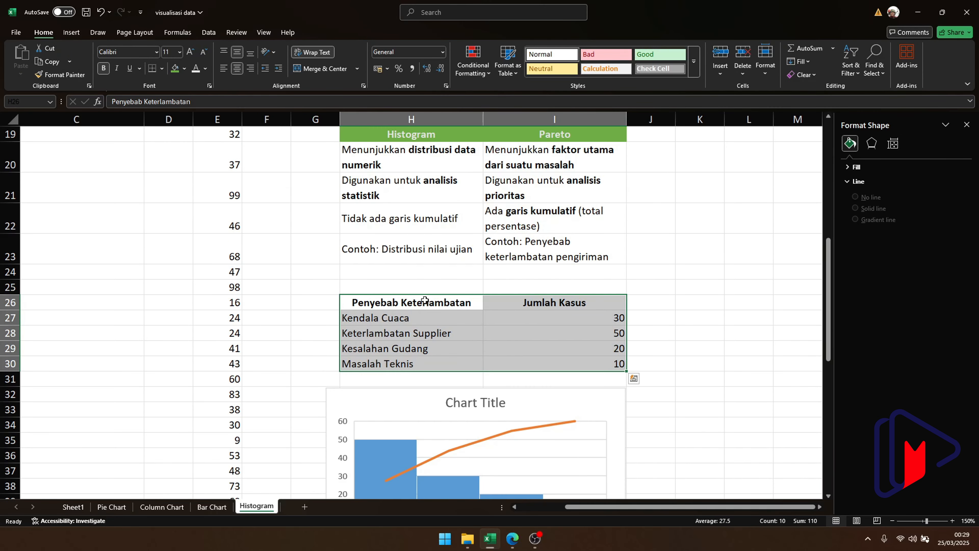
{"action": "left_click_drag", "start_coordinate": [233, 166], "coordinate": [236, 382]}
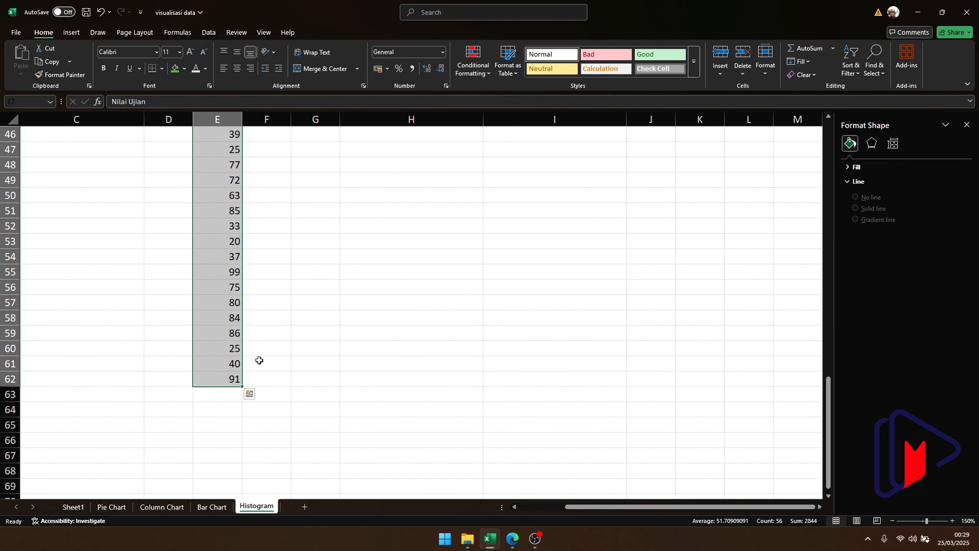
{"action": "left_click", "coordinate": [78, 35]}
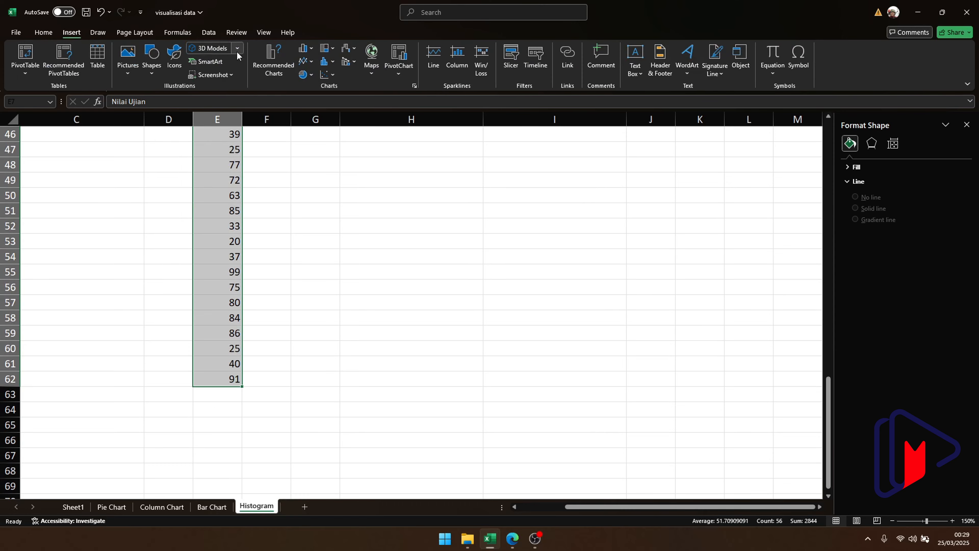
{"action": "left_click", "coordinate": [273, 59]}
{"action": "left_click", "coordinate": [411, 136]}
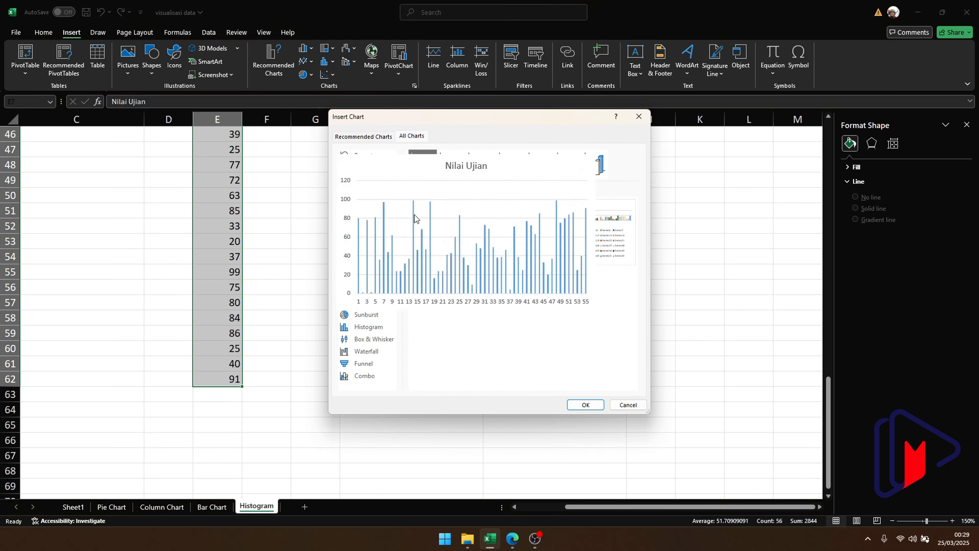
{"action": "left_click", "coordinate": [368, 327]}
{"action": "mouse_move", "coordinate": [433, 211]}
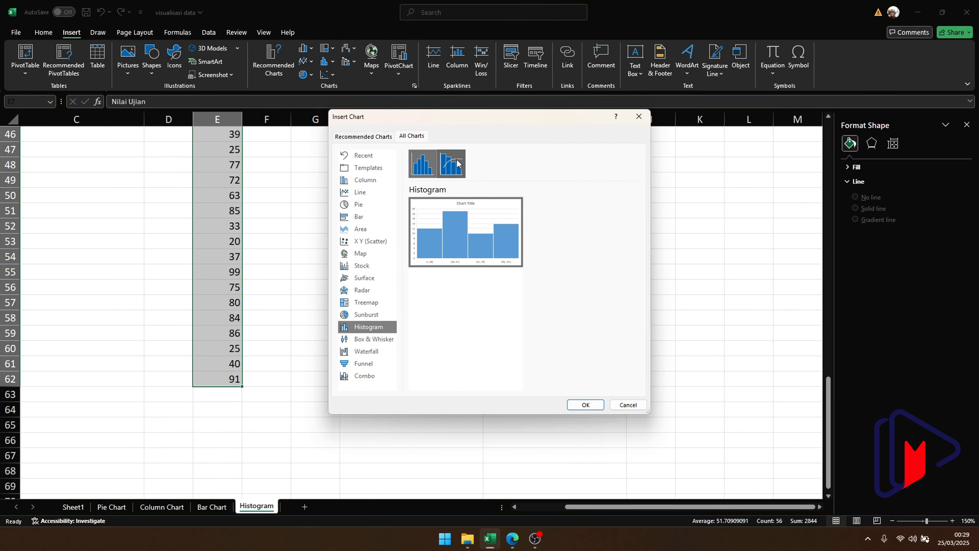
{"action": "left_click", "coordinate": [456, 164]}
{"action": "left_click", "coordinate": [584, 404]}
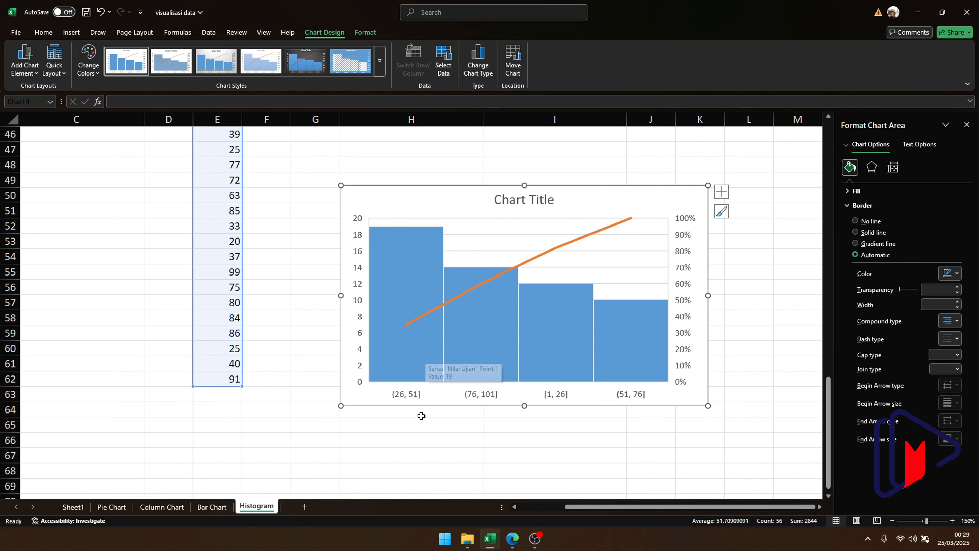
Compare the bin order and bars of the exam-score Pareto chart with the histogram and the delay Pareto chart.
{"action": "scroll", "coordinate": [419, 315], "scroll_direction": "up", "scroll_amount": 5}
{"action": "scroll", "coordinate": [419, 315], "scroll_direction": "up", "scroll_amount": 8}
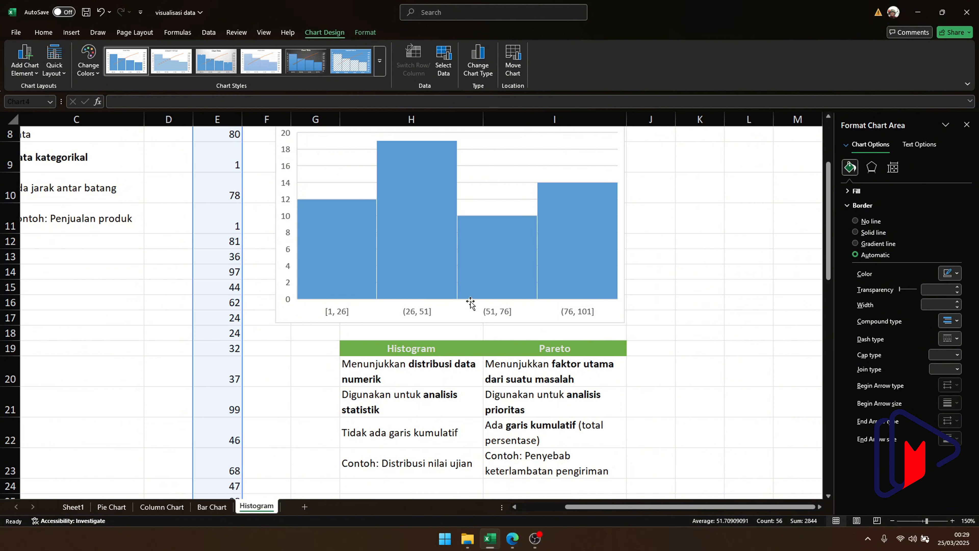
{"action": "scroll", "coordinate": [470, 303], "scroll_direction": "down", "scroll_amount": 12}
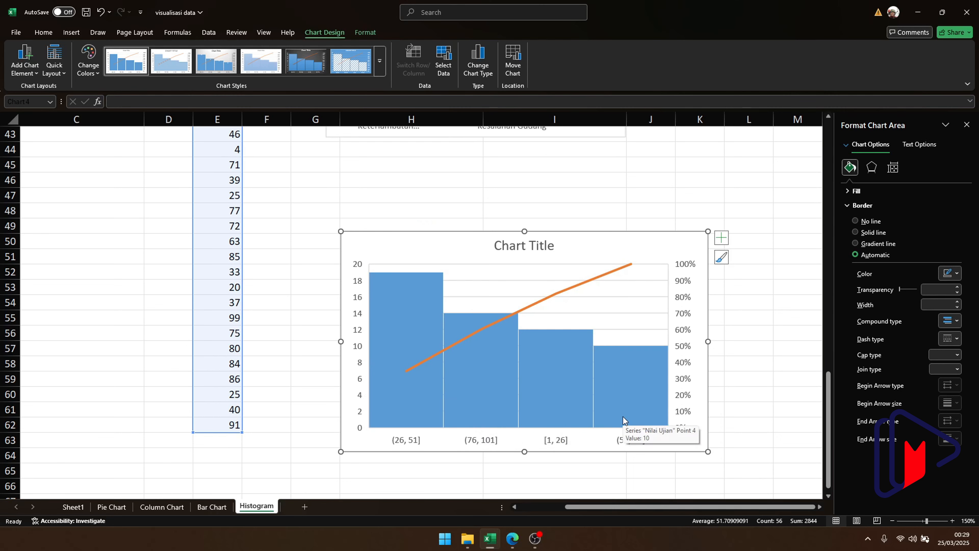
{"action": "scroll", "coordinate": [623, 417], "scroll_direction": "up", "scroll_amount": 4}
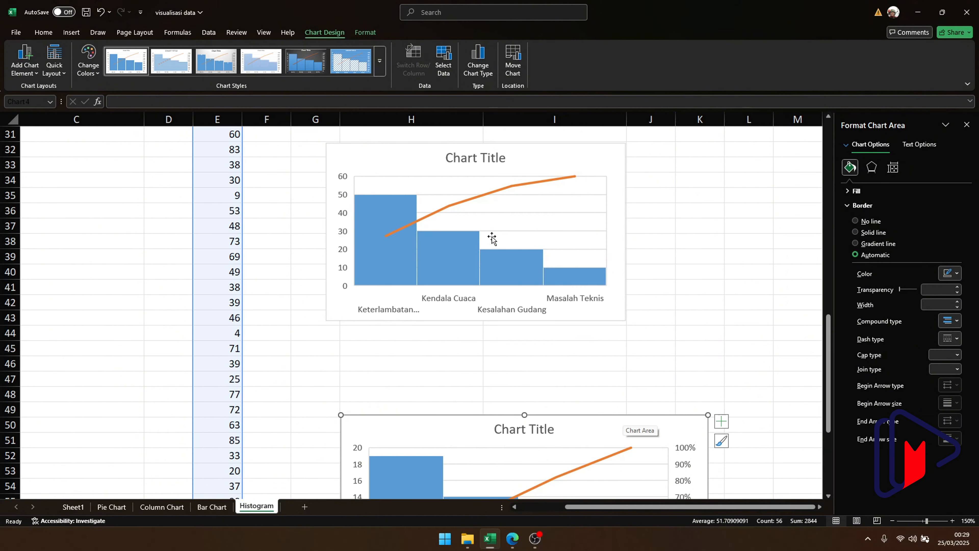
{"action": "scroll", "coordinate": [451, 232], "scroll_direction": "down", "scroll_amount": 3}
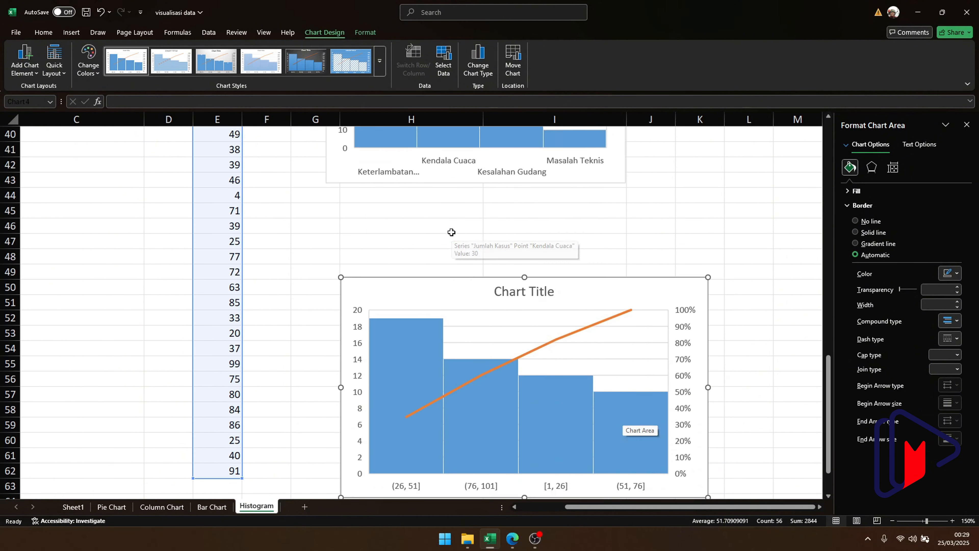
{"action": "scroll", "coordinate": [452, 231], "scroll_direction": "down", "scroll_amount": 1}
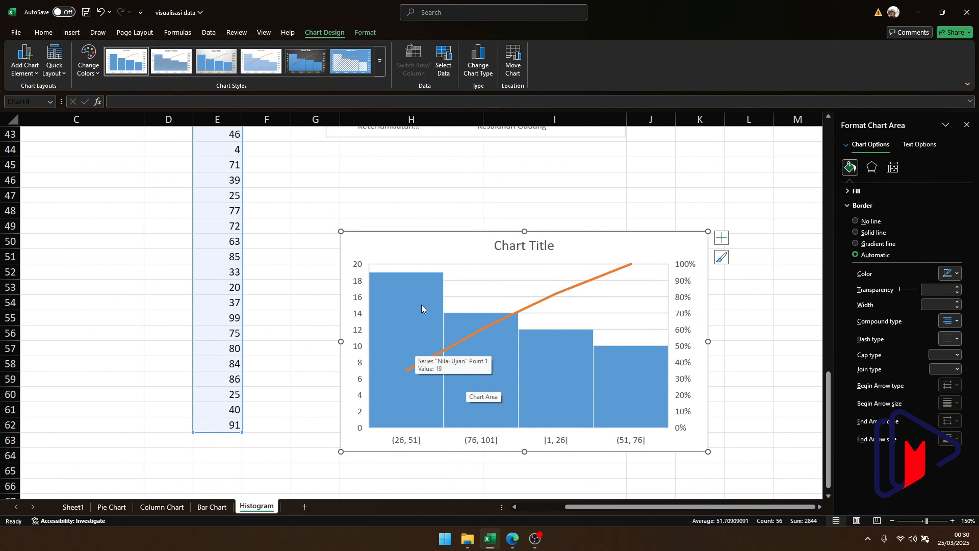
{"action": "scroll", "coordinate": [422, 305], "scroll_direction": "up", "scroll_amount": 13}
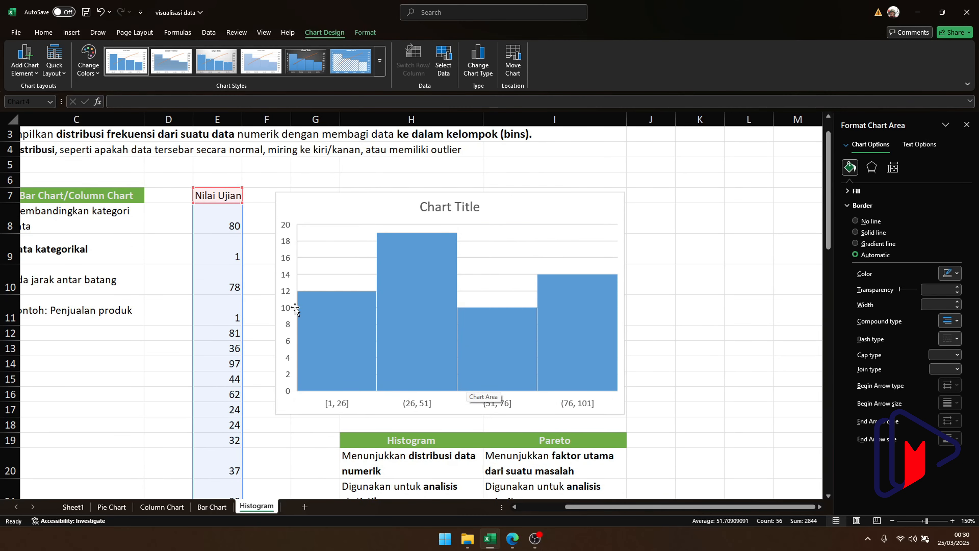
{"action": "scroll", "coordinate": [479, 325], "scroll_direction": "down", "scroll_amount": 15}
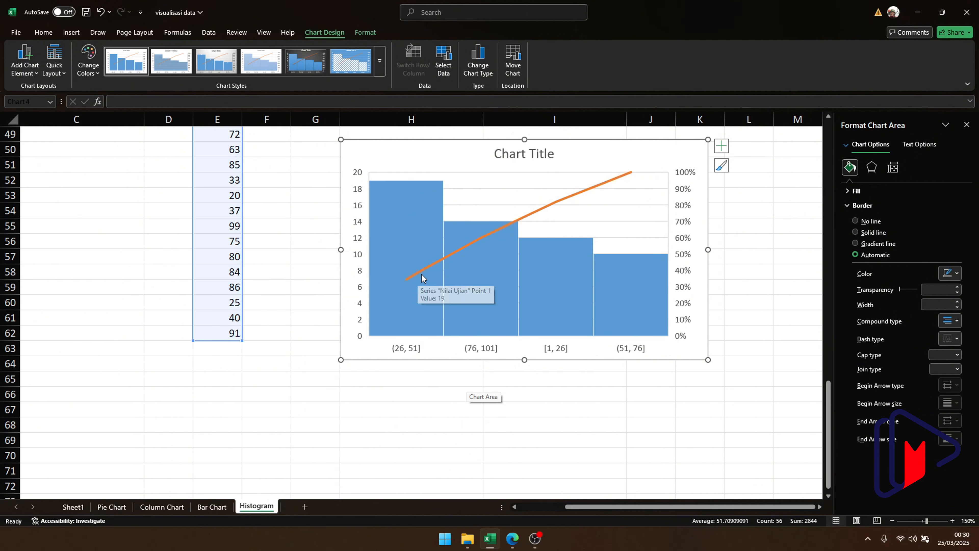
{"action": "scroll", "coordinate": [442, 258], "scroll_direction": "up", "scroll_amount": 6}
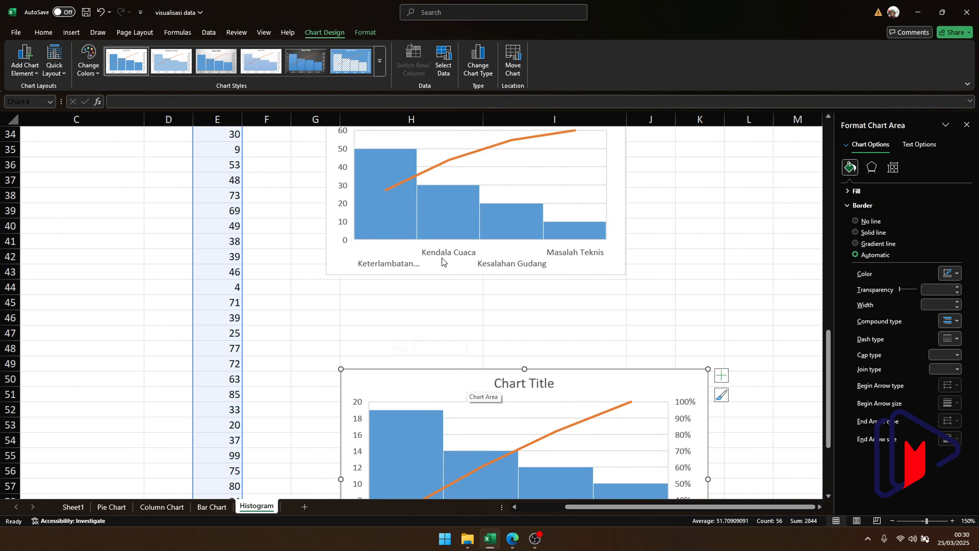
{"action": "scroll", "coordinate": [442, 258], "scroll_direction": "down", "scroll_amount": 4}
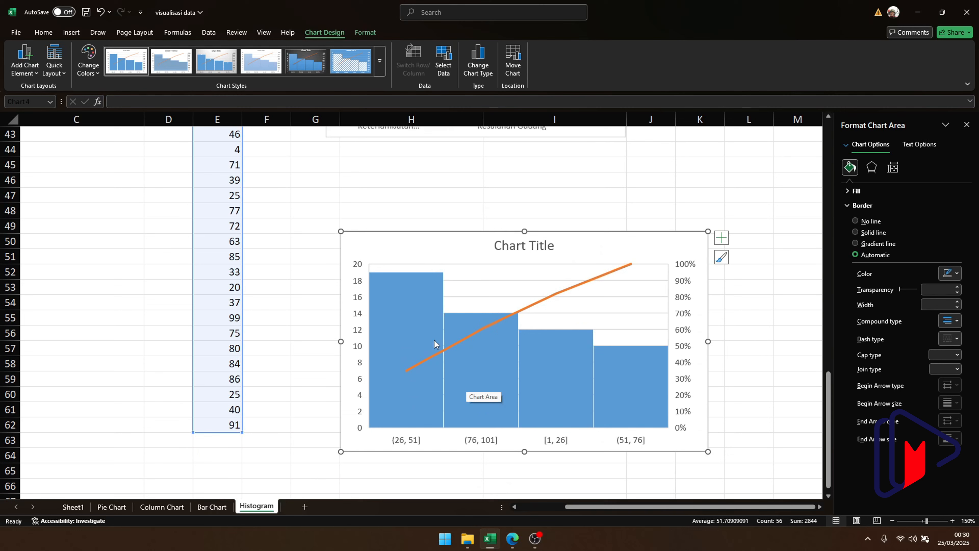
Examine the cumulative line and individual bars of the exam-score Pareto chart, and go back to the histogram.
{"action": "mouse_move", "coordinate": [416, 368]}
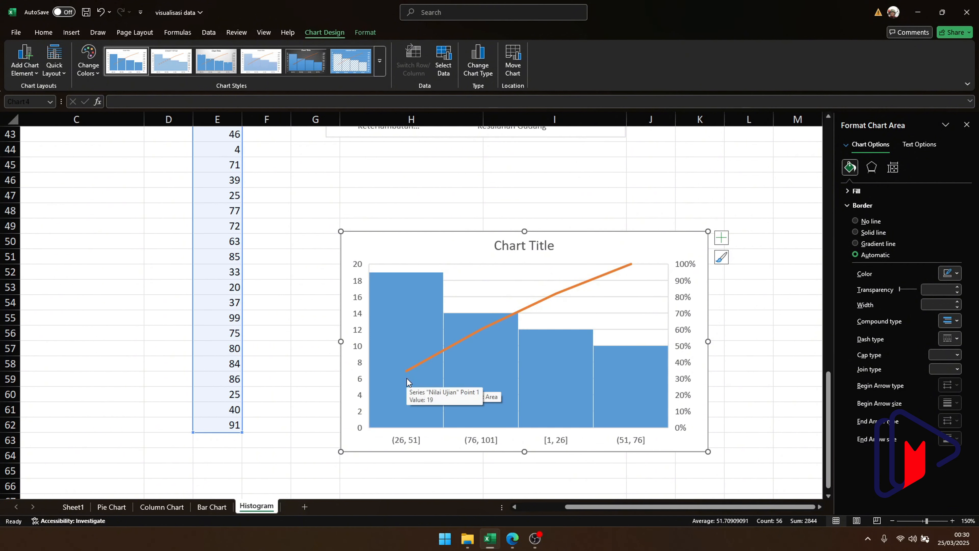
{"action": "left_click", "coordinate": [407, 371]}
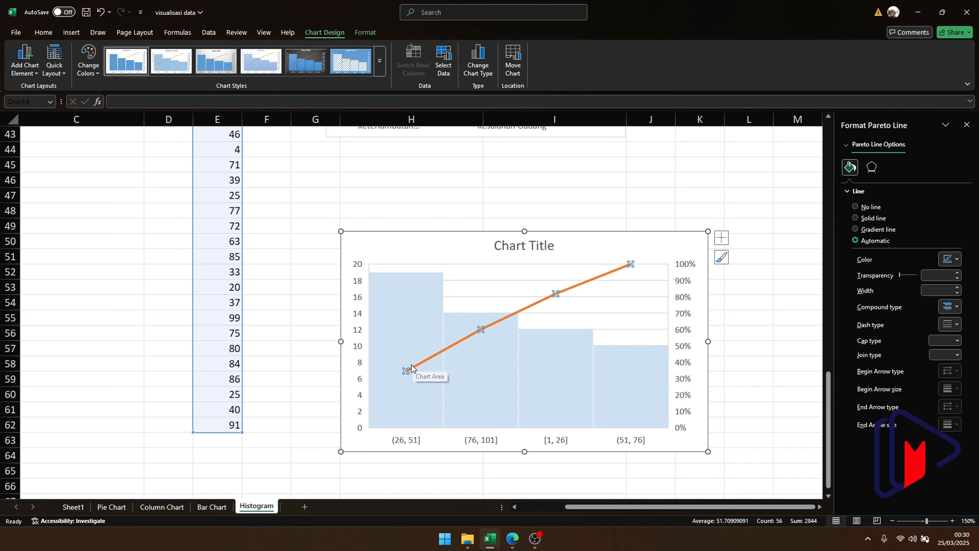
{"action": "mouse_move", "coordinate": [412, 367]}
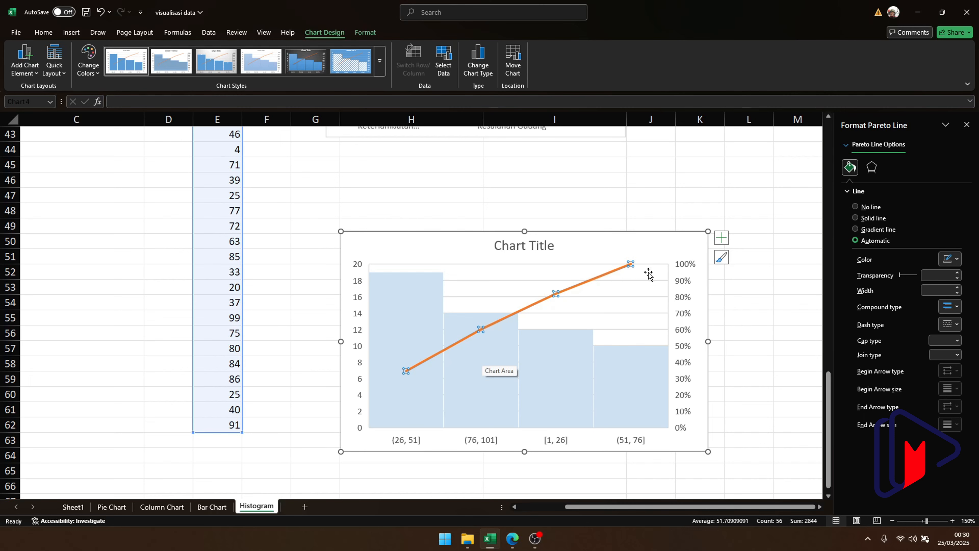
{"action": "left_click", "coordinate": [583, 368]}
{"action": "left_click", "coordinate": [582, 369]}
{"action": "left_click", "coordinate": [612, 368]}
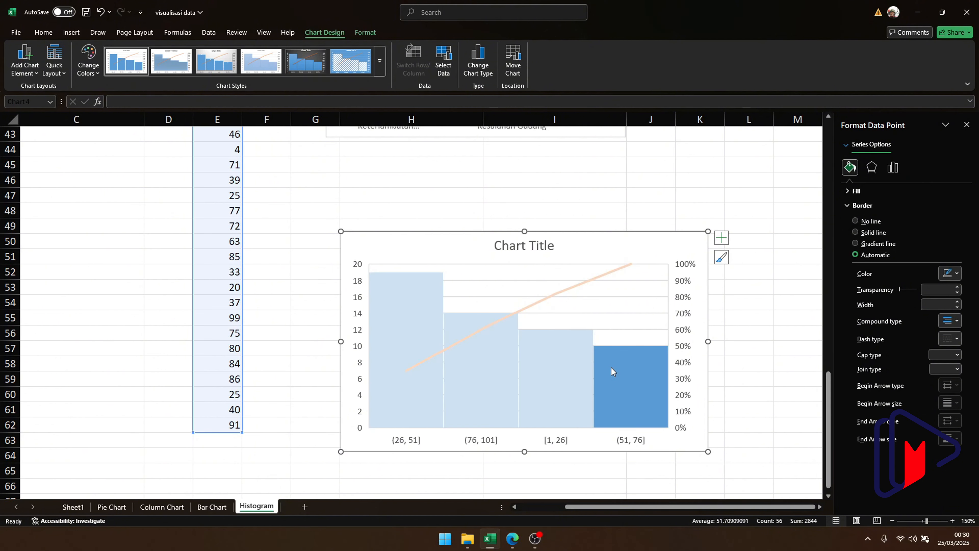
{"action": "left_click", "coordinate": [557, 375]}
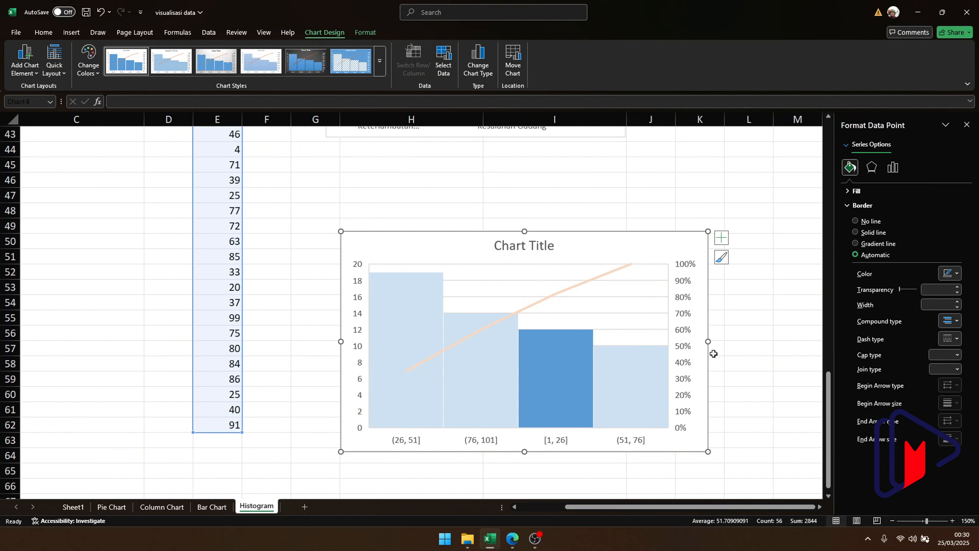
{"action": "left_click", "coordinate": [736, 348]}
{"action": "scroll", "coordinate": [736, 349], "scroll_direction": "up", "scroll_amount": 4}
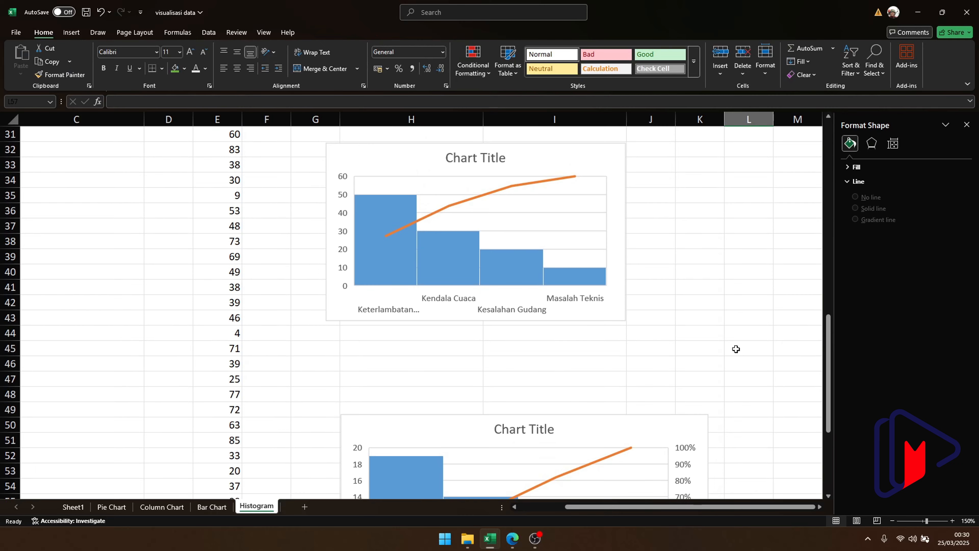
{"action": "scroll", "coordinate": [736, 349], "scroll_direction": "up", "scroll_amount": 7}
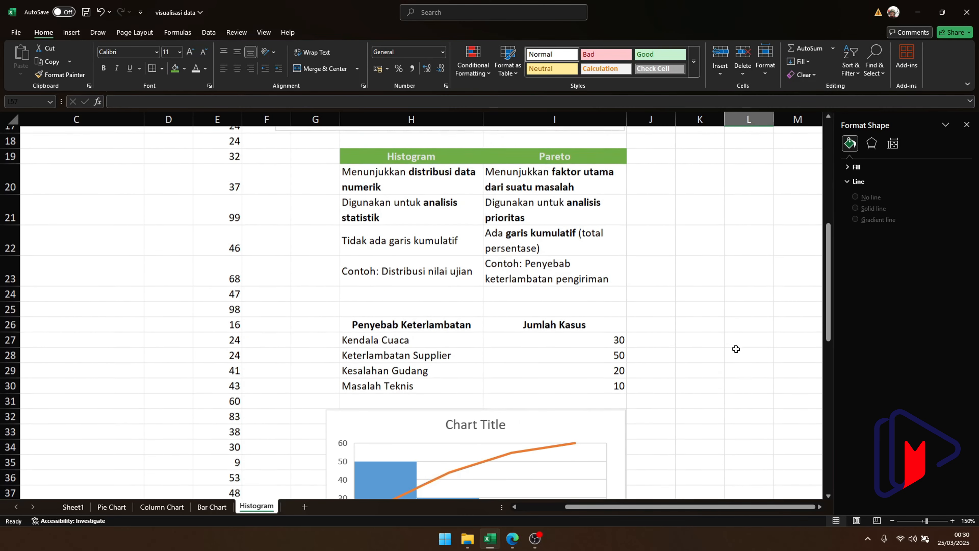
{"action": "scroll", "coordinate": [736, 349], "scroll_direction": "up", "scroll_amount": 2}
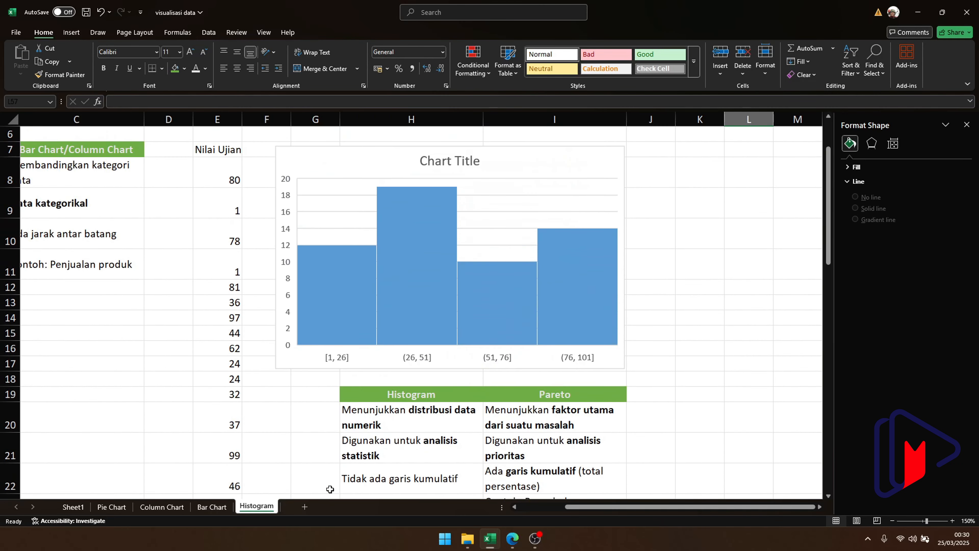
{"action": "scroll", "coordinate": [305, 477], "scroll_direction": "down", "scroll_amount": 2}
{"action": "scroll", "coordinate": [305, 478], "scroll_direction": "up", "scroll_amount": 3}
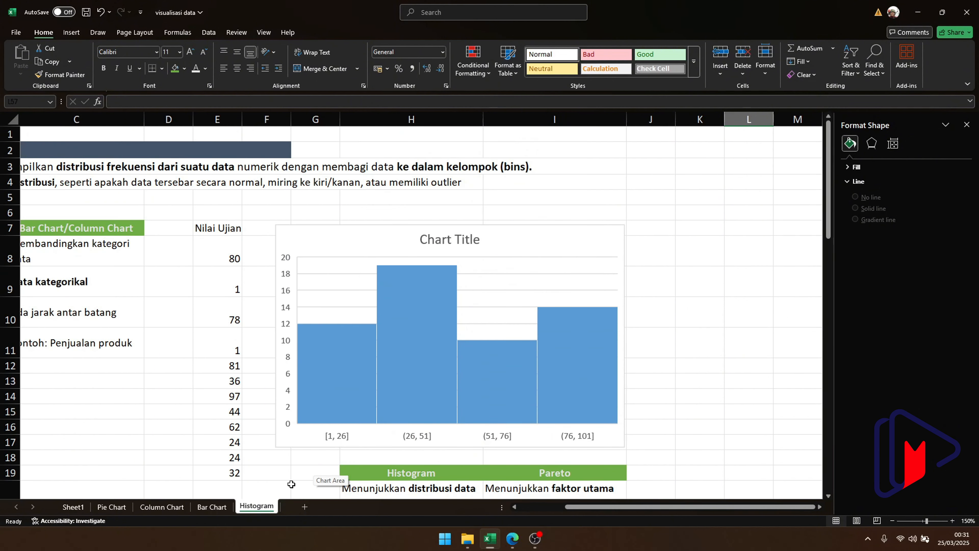
{"action": "left_click", "coordinate": [559, 506]}
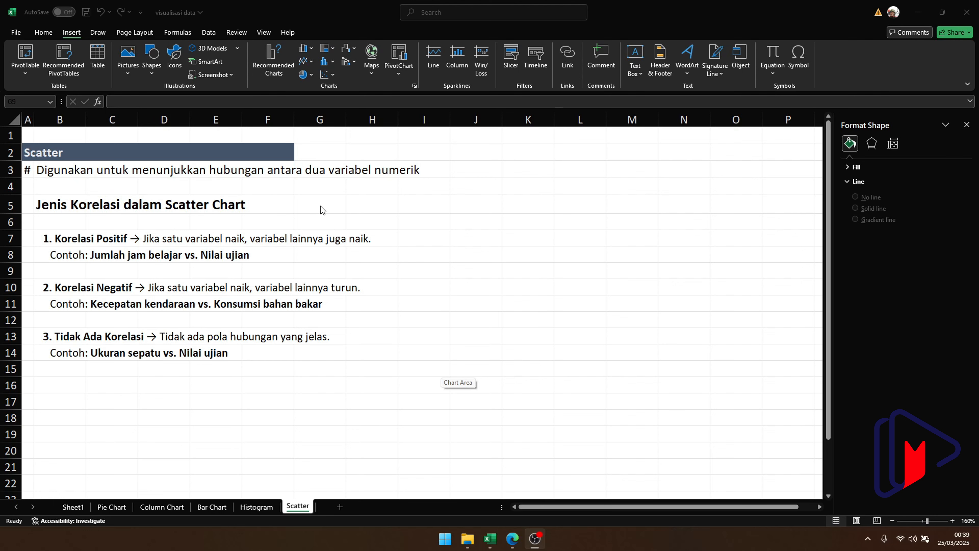
Bold the words "antara dua variabel numerik" within the description in B3 of the Scatter sheet.
{"action": "left_click", "coordinate": [59, 166]}
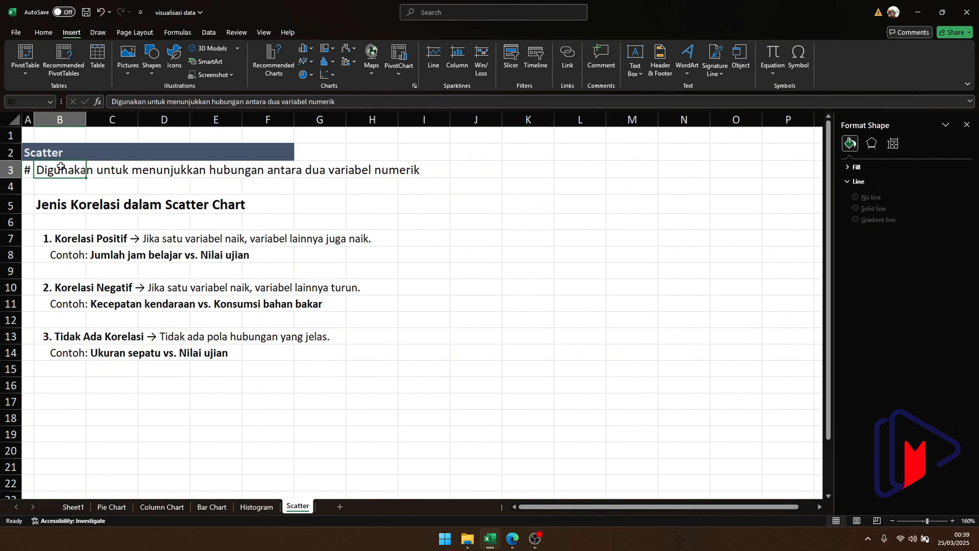
{"action": "double_click", "coordinate": [59, 167]}
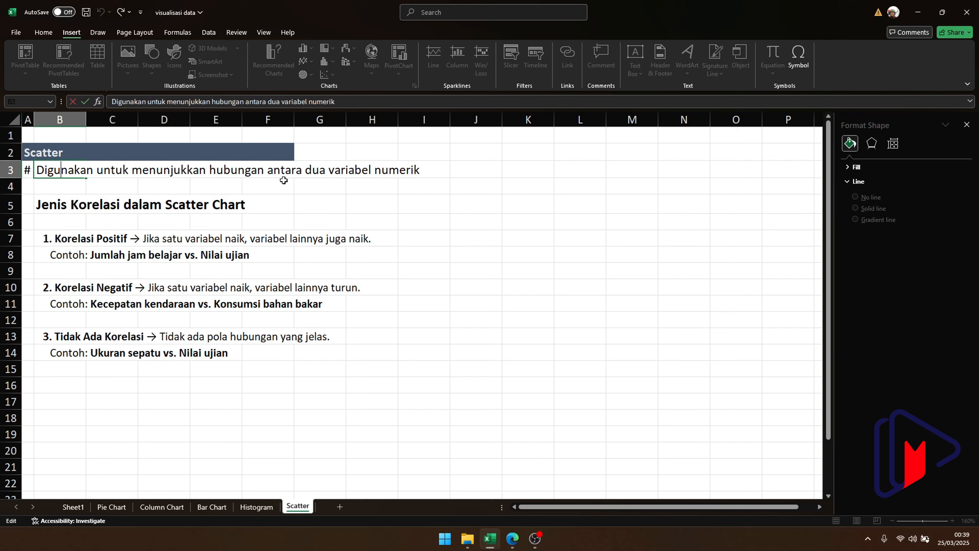
{"action": "left_click_drag", "start_coordinate": [269, 175], "coordinate": [436, 166]}
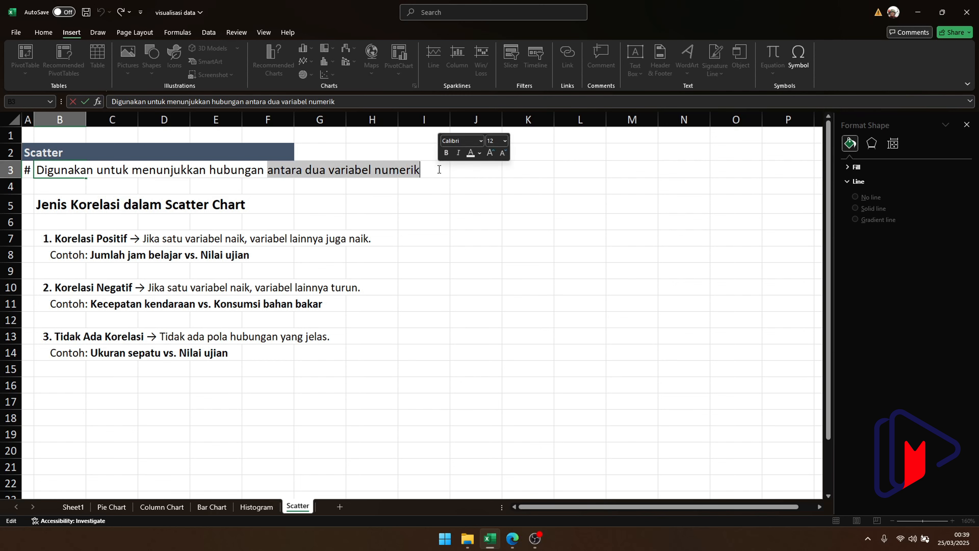
{"action": "key", "text": "ctrl+b"}
{"action": "left_click", "coordinate": [457, 203]}
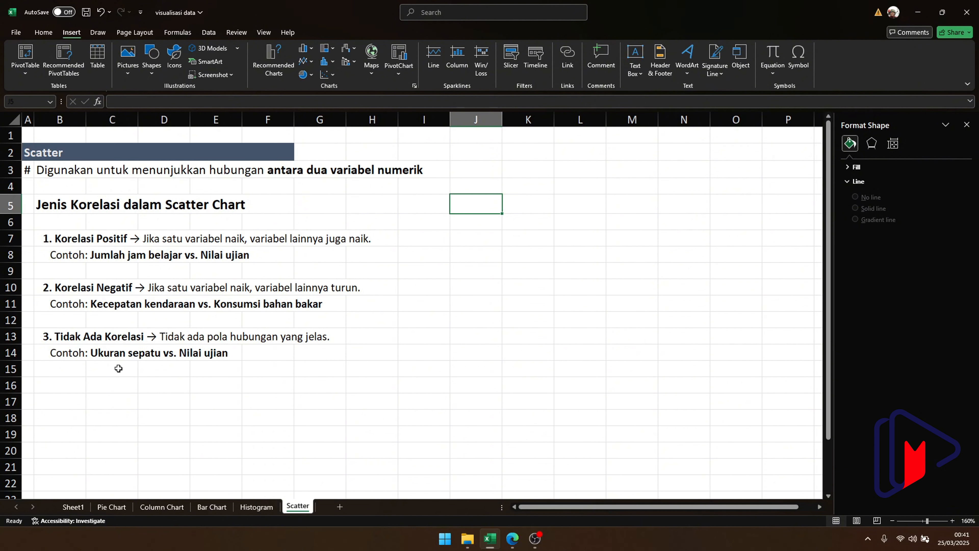
Enter the headers "Jam Belajar" in C16 and "Nilai Ujian" in D16, and fit column C's width to its content.
{"action": "left_click", "coordinate": [158, 391]}
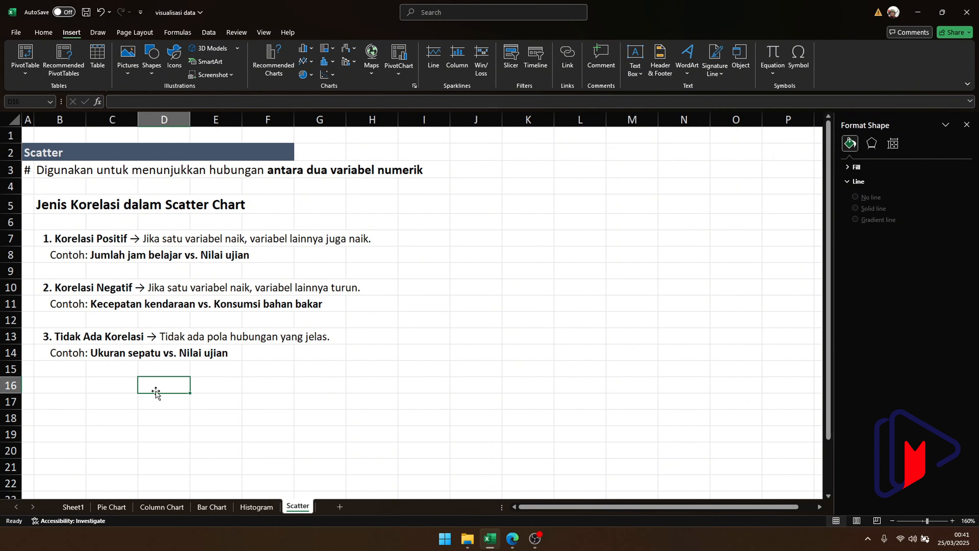
{"action": "left_click", "coordinate": [112, 389]}
{"action": "type", "text": "Jam Belajar"}
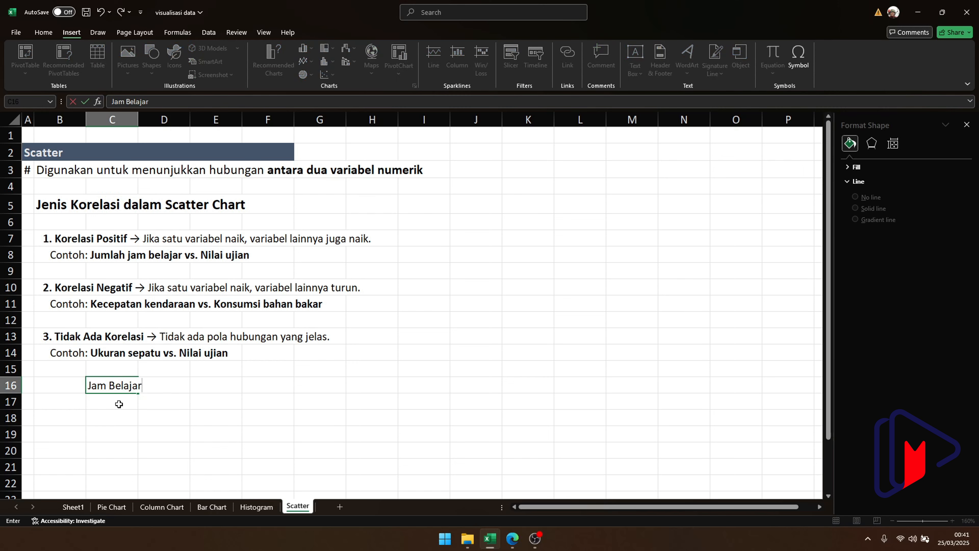
{"action": "key", "text": "Return"}
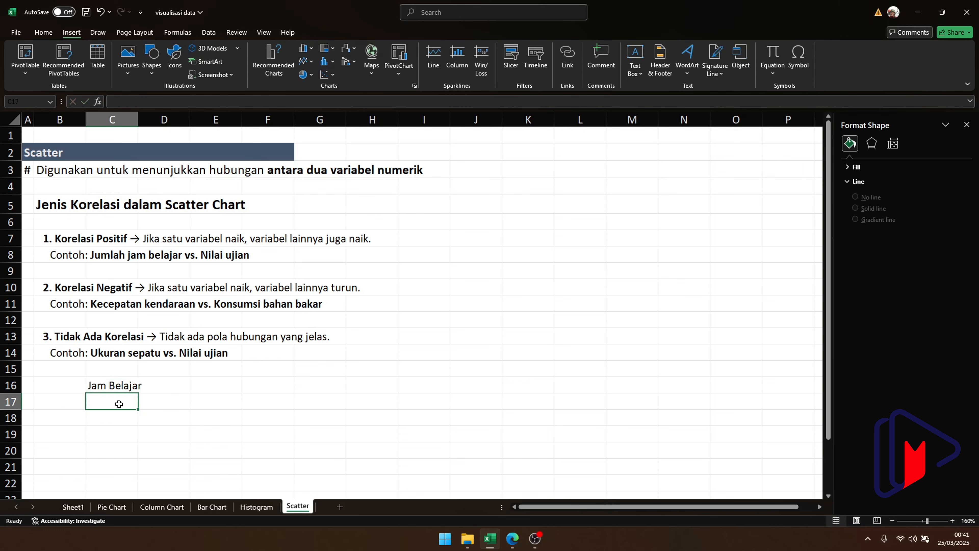
{"action": "key", "text": "Right"}
{"action": "key", "text": "Up"}
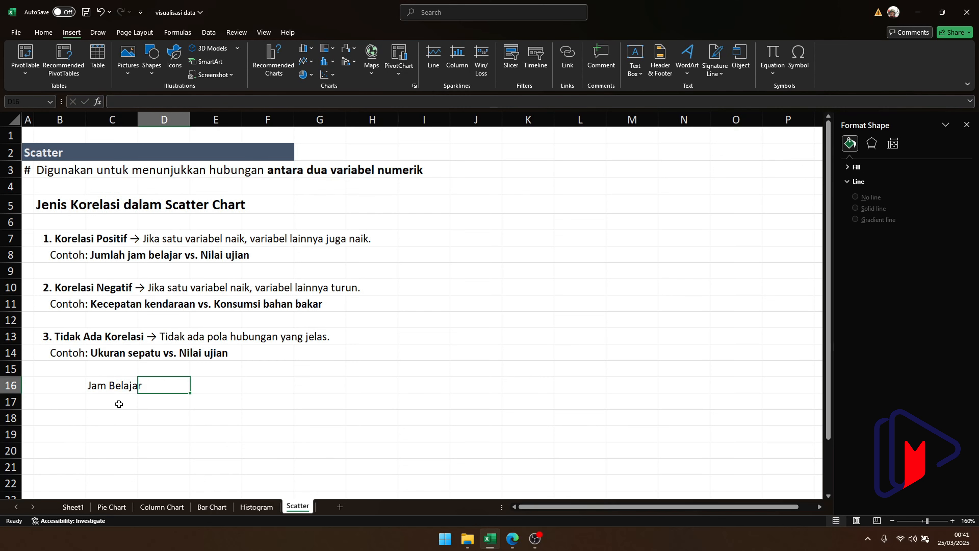
{"action": "type", "text": "Nilai Ujia"}
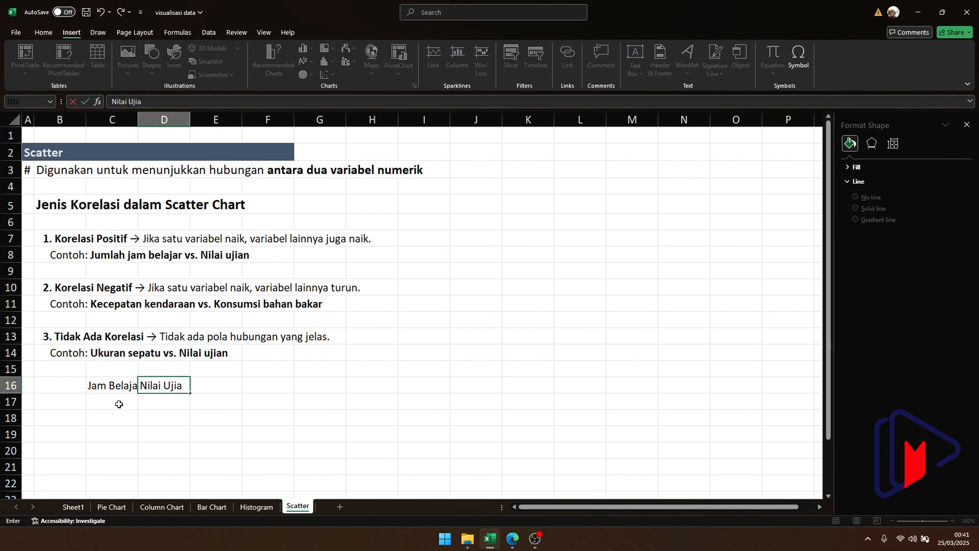
{"action": "type", "text": "n"}
{"action": "key", "text": "Return"}
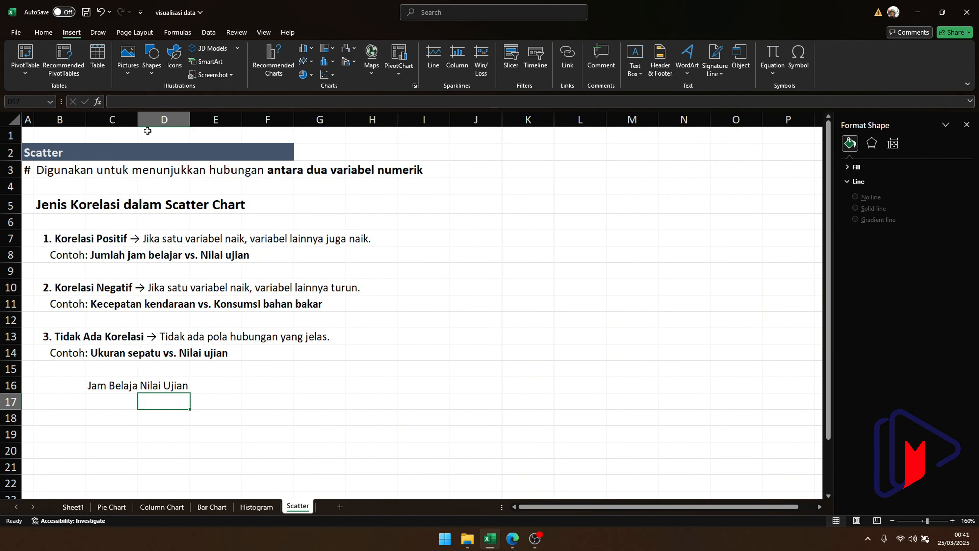
{"action": "double_click", "coordinate": [138, 120]}
Enter the formula =RANDBETWEEN(1,6) in C17 under Jam Belajar and check it.
{"action": "left_click", "coordinate": [139, 397]}
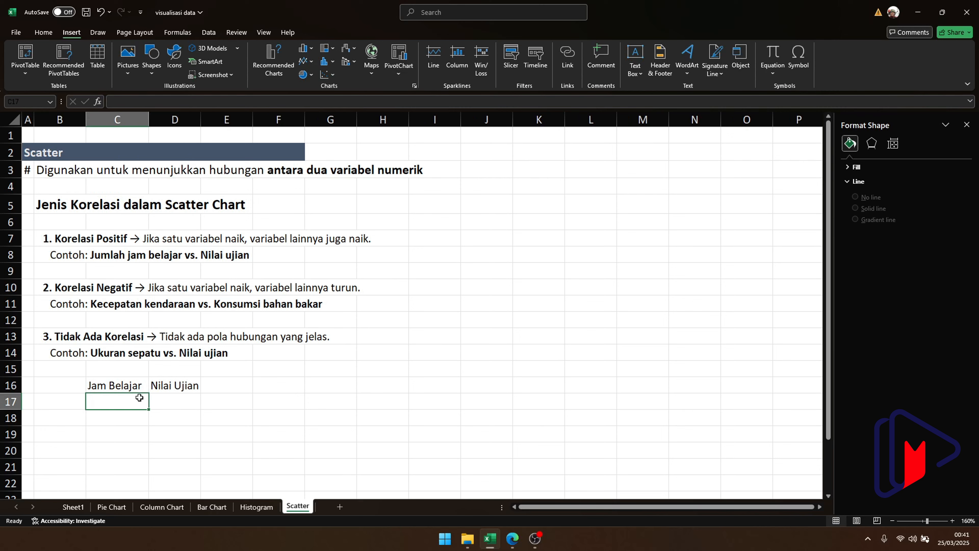
{"action": "type", "text": "=rand"}
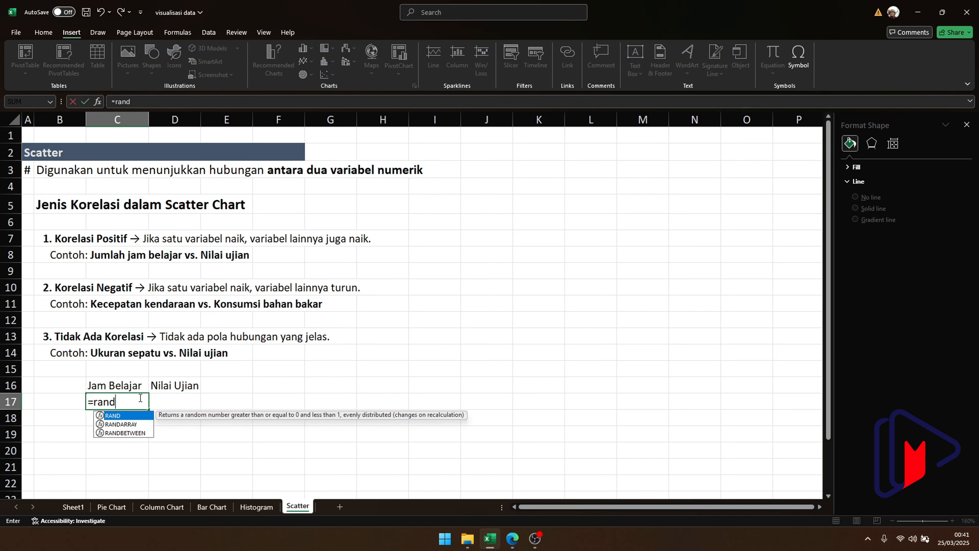
{"action": "key", "text": "Down"}
{"action": "key", "text": "Down"}
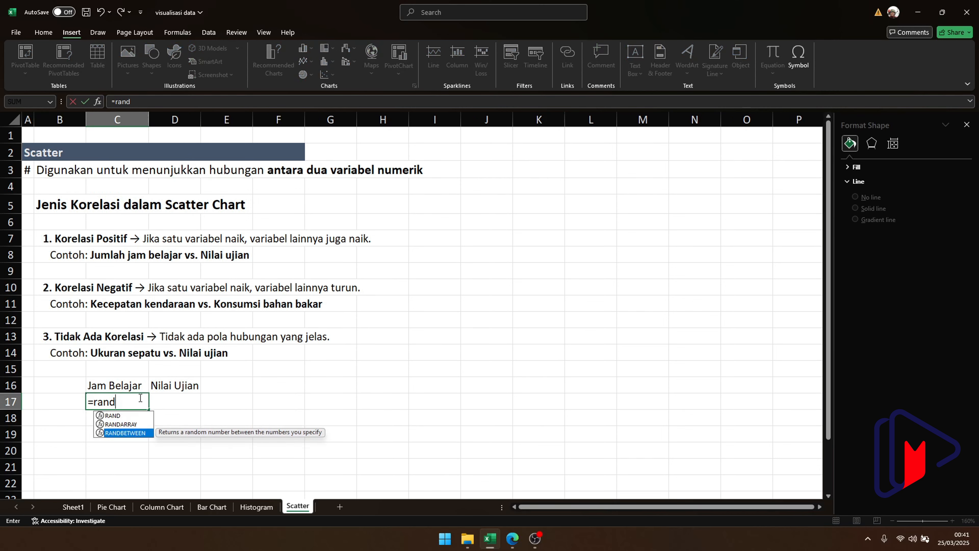
{"action": "key", "text": "Tab"}
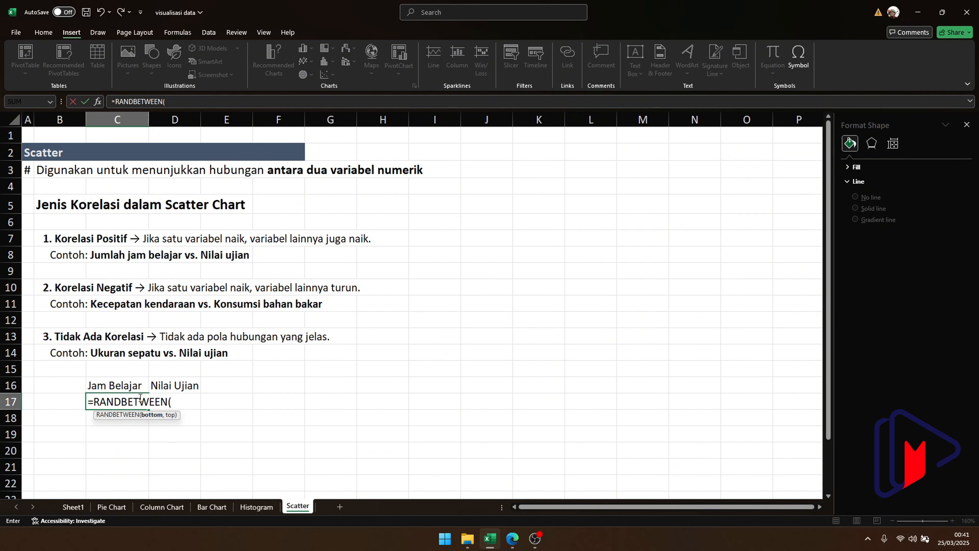
{"action": "type", "text": "1,6)"}
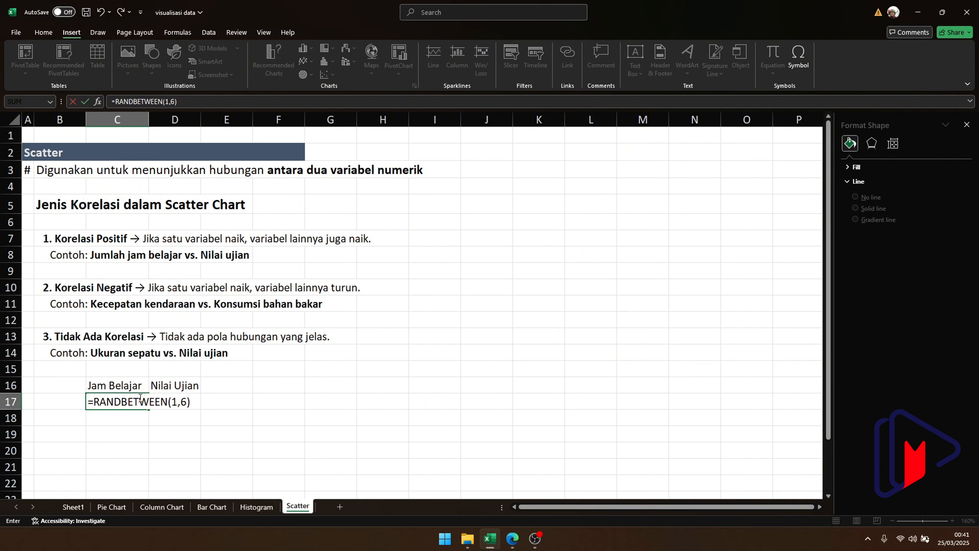
{"action": "key", "text": "Return"}
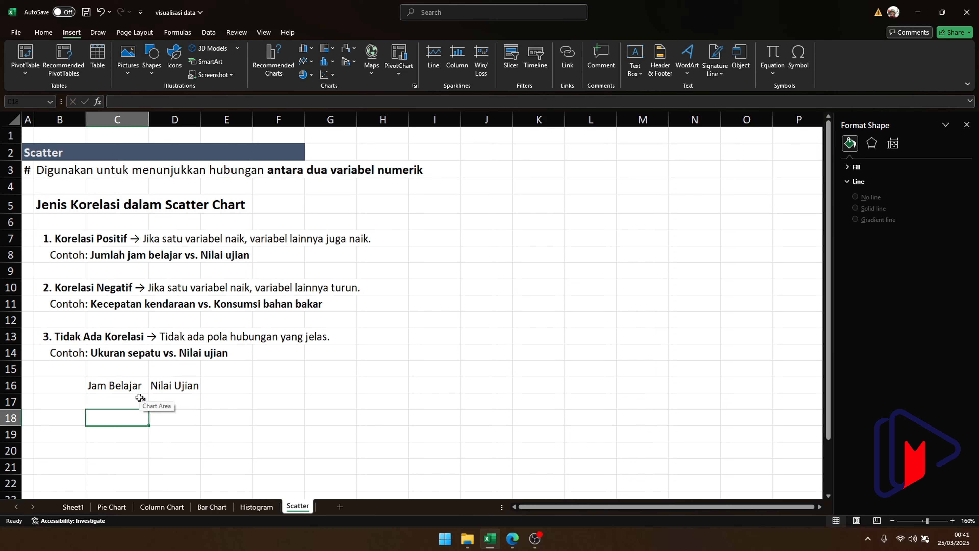
{"action": "left_click", "coordinate": [288, 433]}
{"action": "left_click", "coordinate": [138, 401]}
{"action": "double_click", "coordinate": [138, 401]}
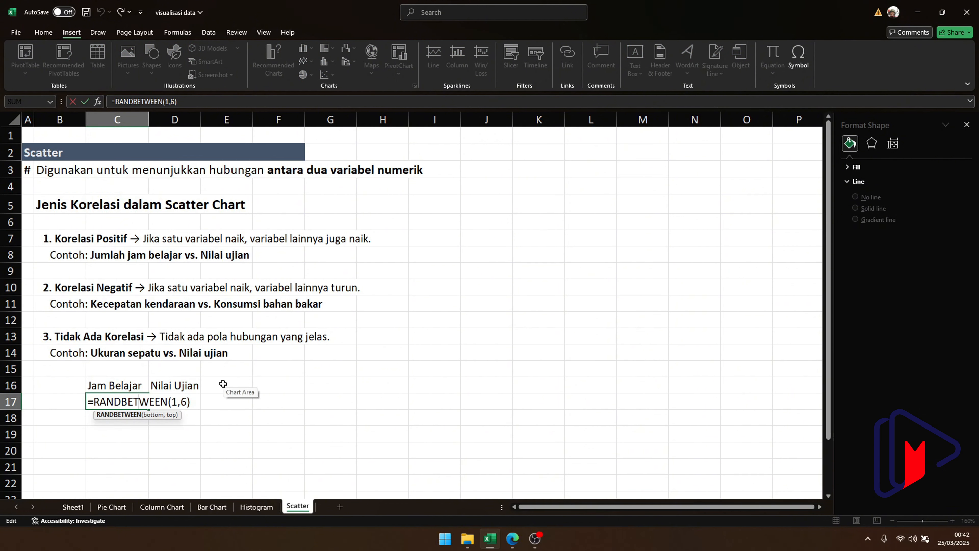
{"action": "key", "text": "Escape"}
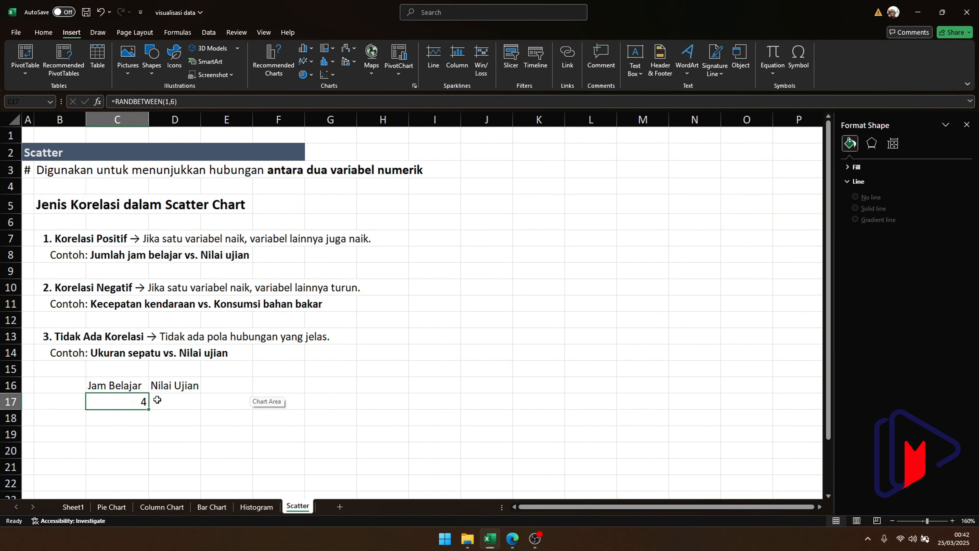
Enter the formula =RANDBETWEEN(1,100) in D17 under Nilai Ujian.
{"action": "left_click", "coordinate": [173, 401]}
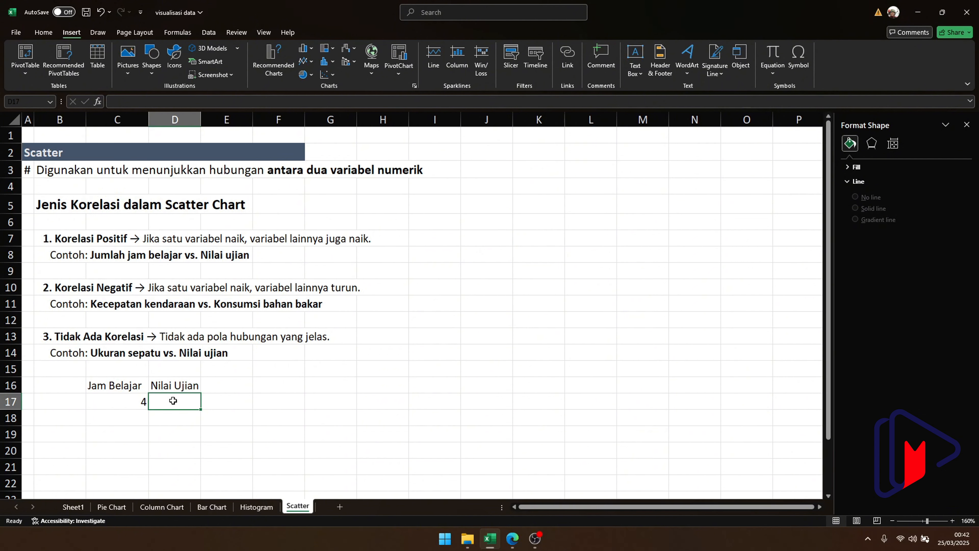
{"action": "type", "text": "="}
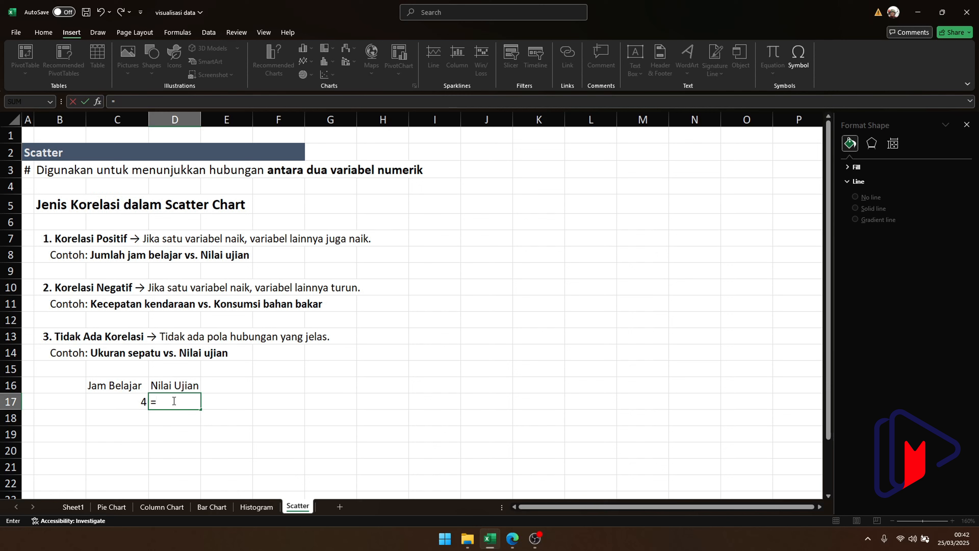
{"action": "type", "text": "1,1"}
{"action": "type", "text": "rad"}
{"action": "key", "text": "BackSpace"}
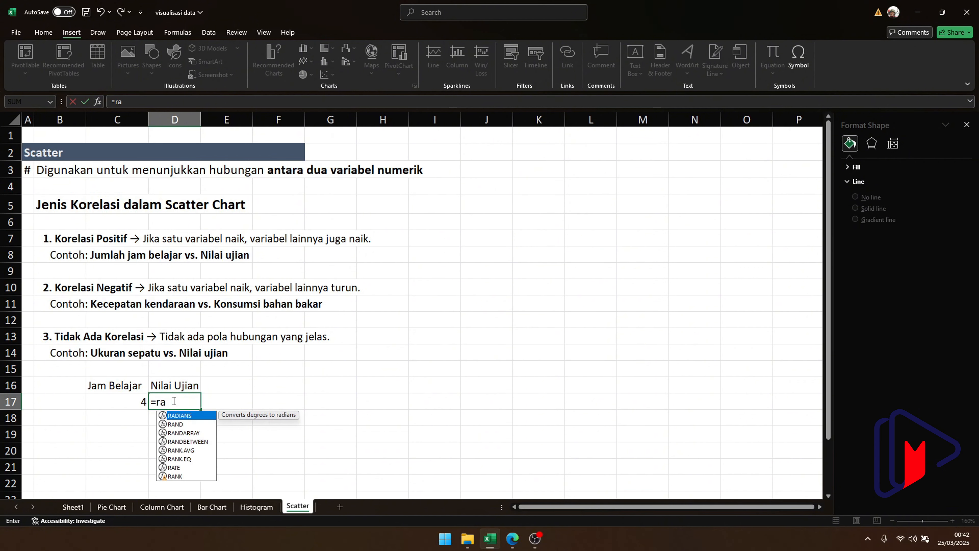
{"action": "key", "text": "Down"}
{"action": "key", "text": "Down"}
{"action": "key", "text": "Down"}
{"action": "key", "text": "Tab"}
{"action": "type", "text": "1,"}
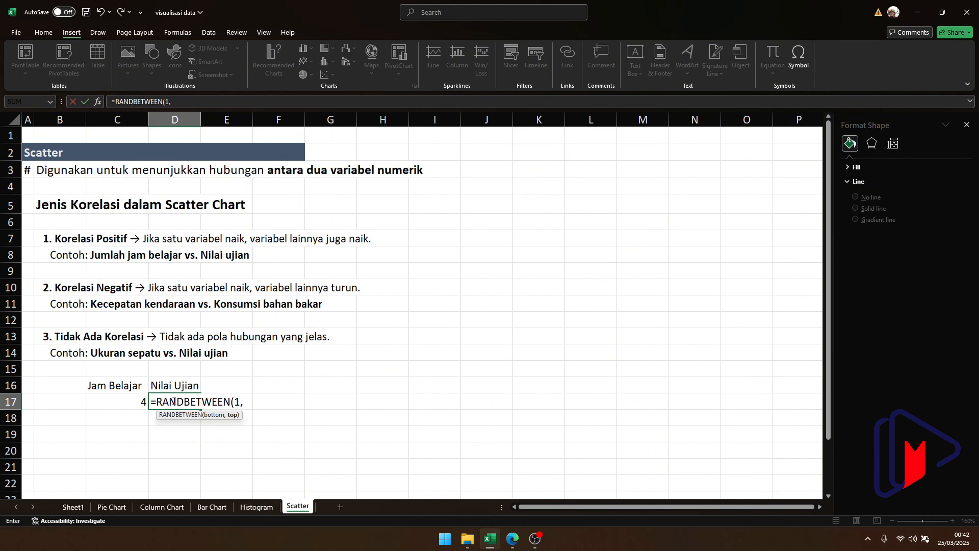
{"action": "type", "text": "100)"}
{"action": "key", "text": "Return"}
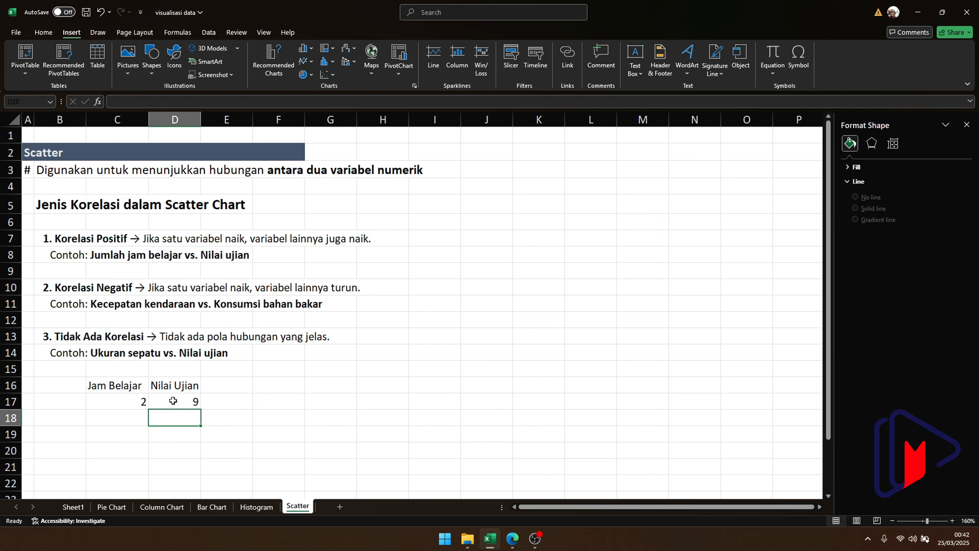
Fill the Jam Belajar and Nilai Ujian random formulas in C17:D17 down to row 38.
{"action": "left_click_drag", "start_coordinate": [114, 403], "coordinate": [135, 439]}
{"action": "scroll", "coordinate": [227, 371], "scroll_direction": "up", "scroll_amount": 5}
{"action": "scroll", "coordinate": [227, 371], "scroll_direction": "down", "scroll_amount": 2}
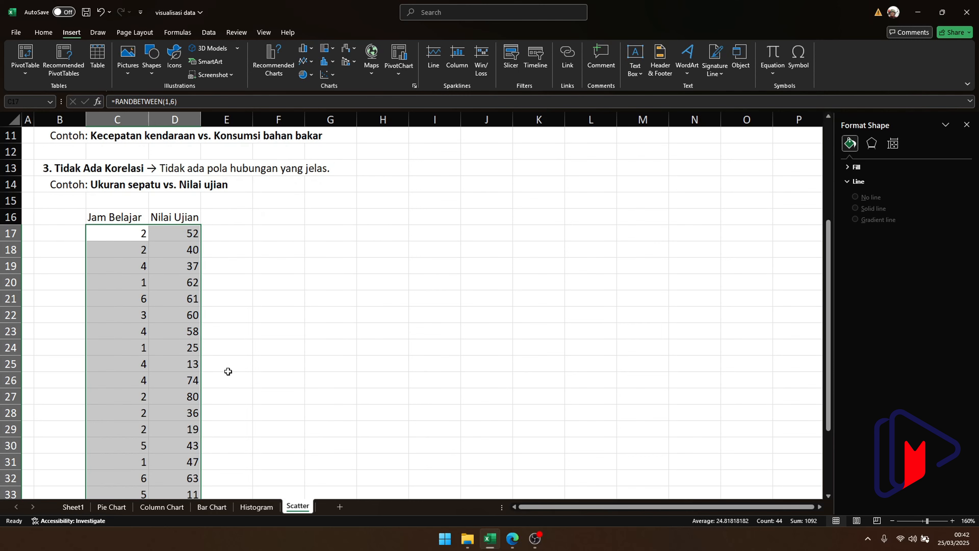
Replace the random formulas in C17:D38 with static values, and check a few pairs of study hours and scores.
{"action": "key", "text": "ctrl+c"}
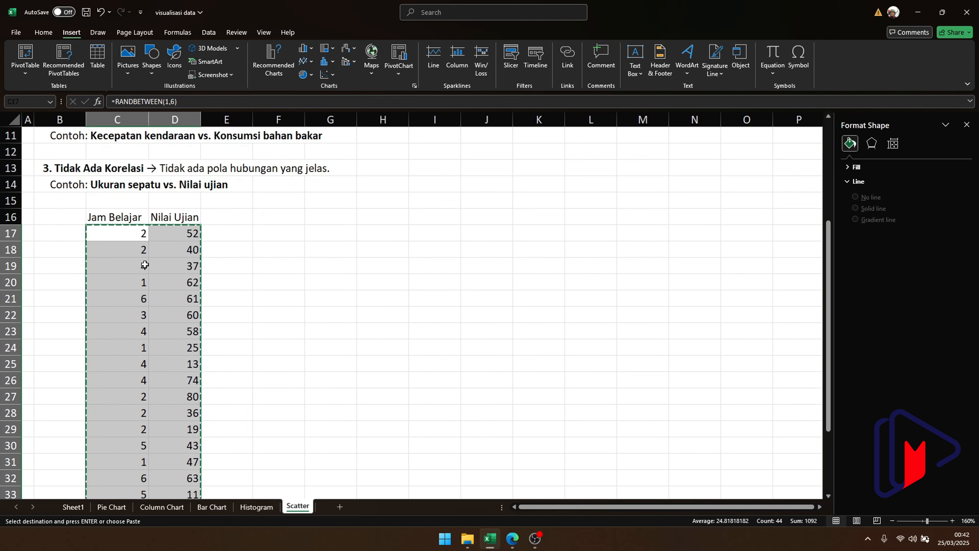
{"action": "left_click", "coordinate": [122, 230]}
{"action": "right_click", "coordinate": [121, 226]}
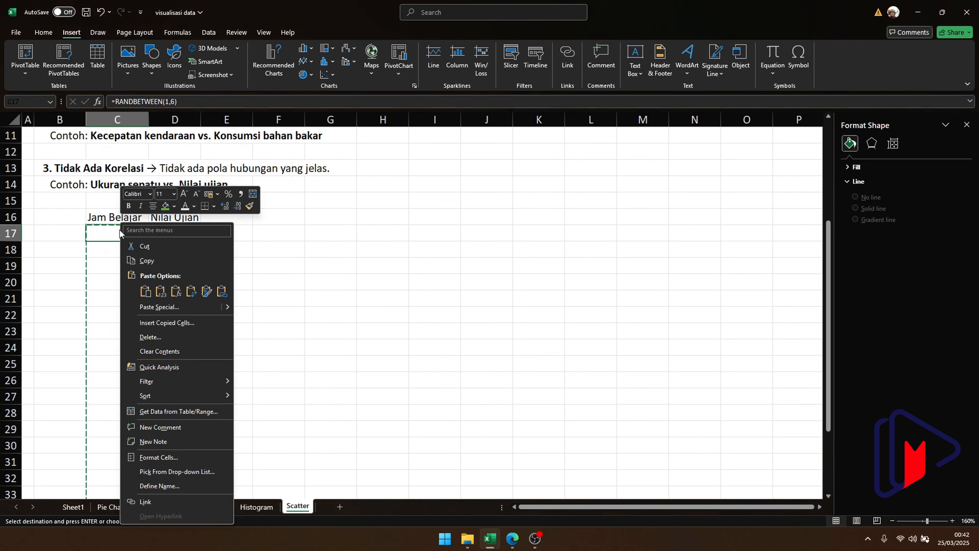
{"action": "left_click", "coordinate": [161, 291]}
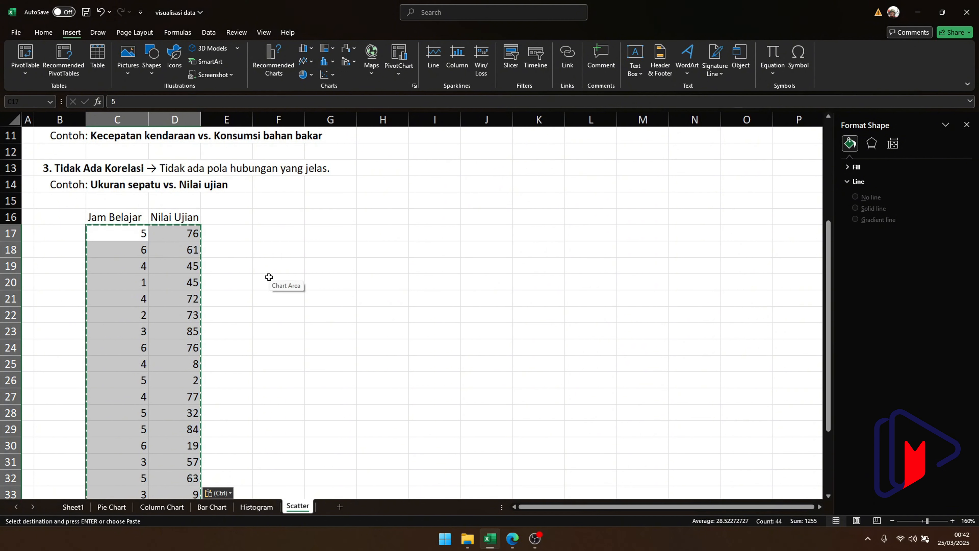
{"action": "left_click", "coordinate": [120, 286]}
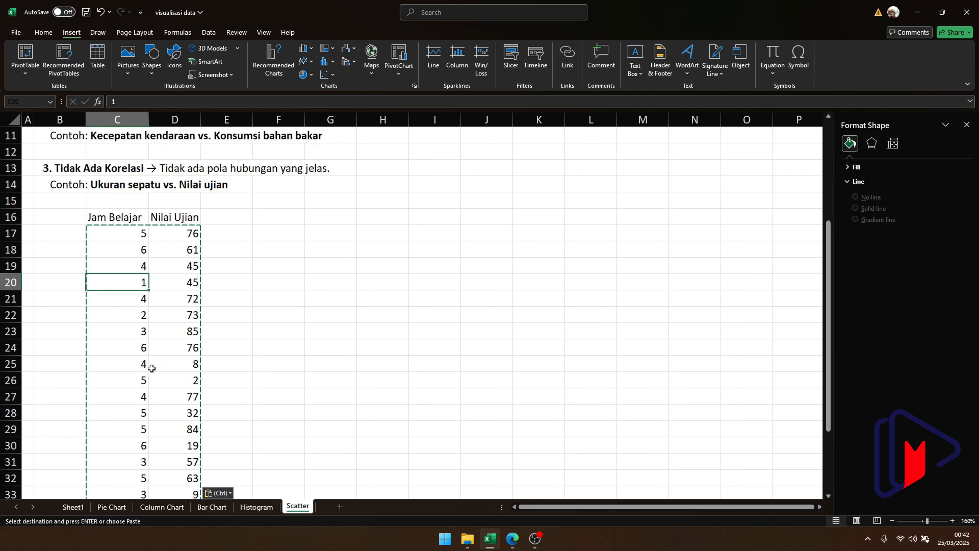
{"action": "left_click", "coordinate": [140, 380]}
{"action": "left_click", "coordinate": [175, 380]}
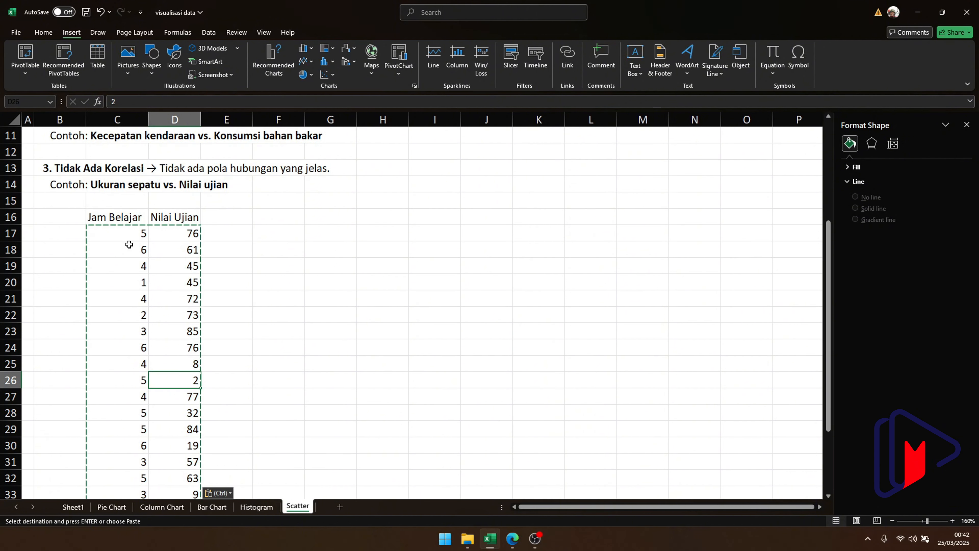
Select the Jam Belajar and Nilai Ujian data in C16:D38 and preview both XY Scatter layouts for a new chart.
{"action": "left_click_drag", "start_coordinate": [125, 221], "coordinate": [187, 462]}
{"action": "scroll", "coordinate": [362, 136], "scroll_direction": "up", "scroll_amount": 6}
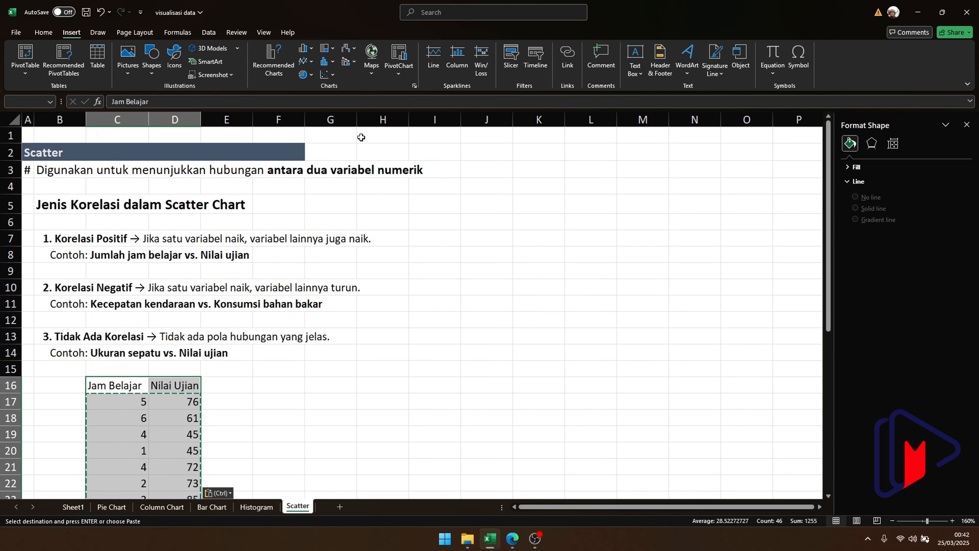
{"action": "scroll", "coordinate": [361, 136], "scroll_direction": "down", "scroll_amount": 1}
{"action": "left_click", "coordinate": [269, 70]}
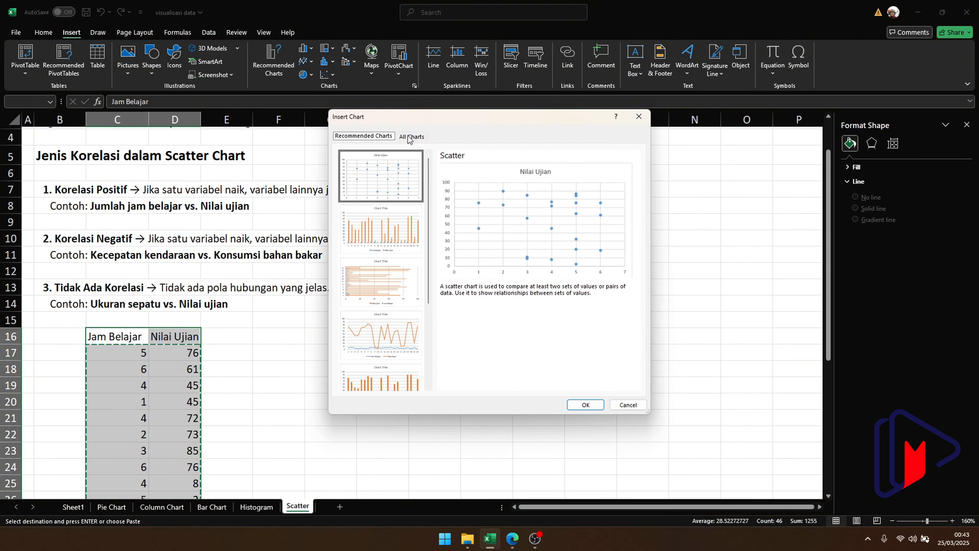
{"action": "left_click", "coordinate": [411, 136]}
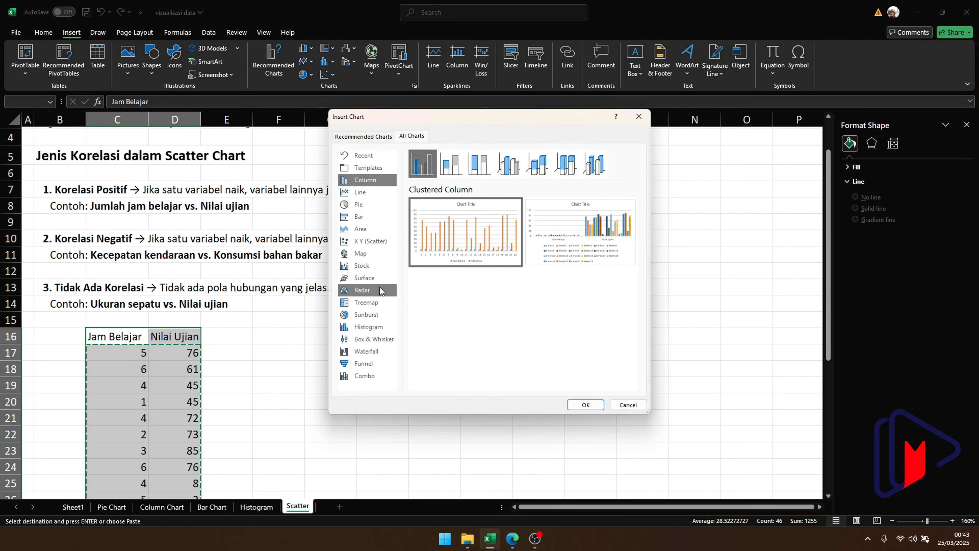
{"action": "left_click", "coordinate": [370, 241]}
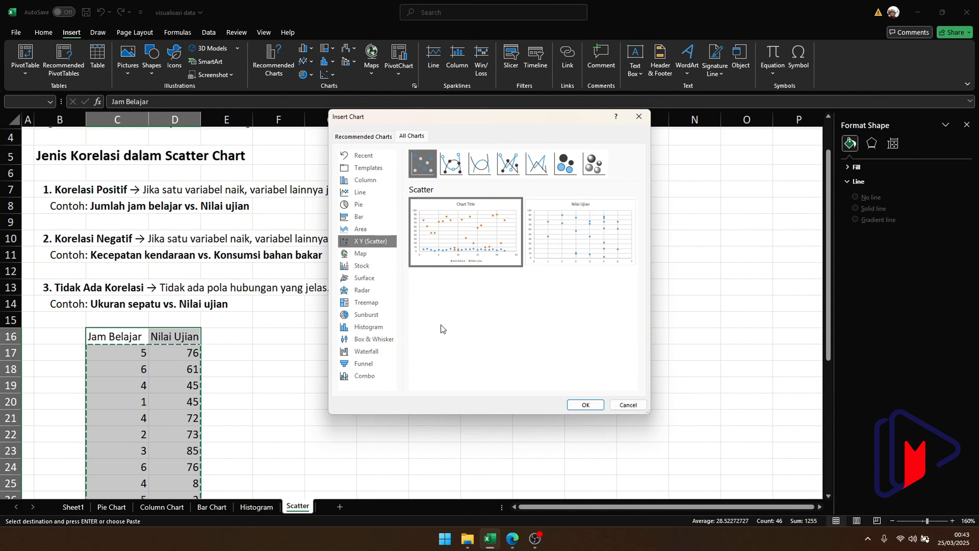
{"action": "mouse_move", "coordinate": [567, 242]}
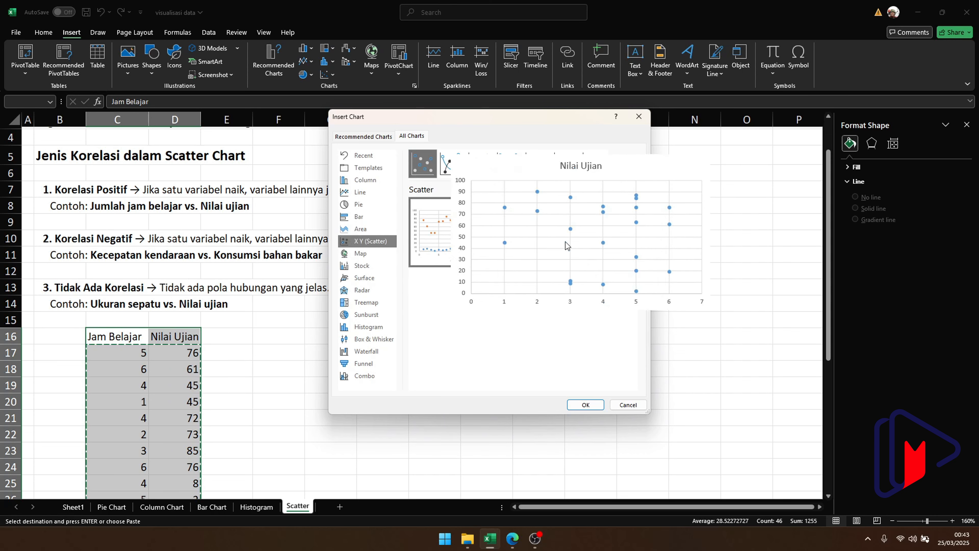
{"action": "mouse_move", "coordinate": [478, 242]}
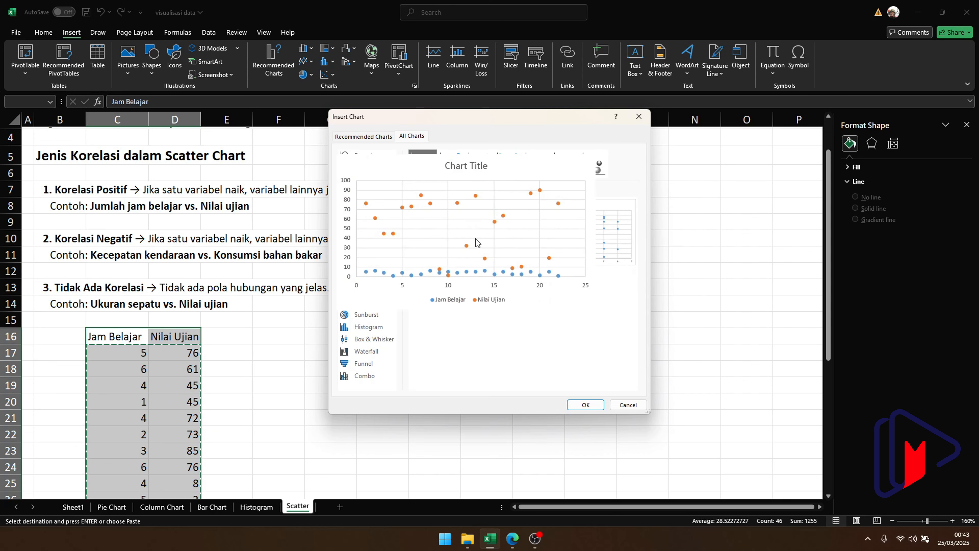
{"action": "mouse_move", "coordinate": [601, 235]}
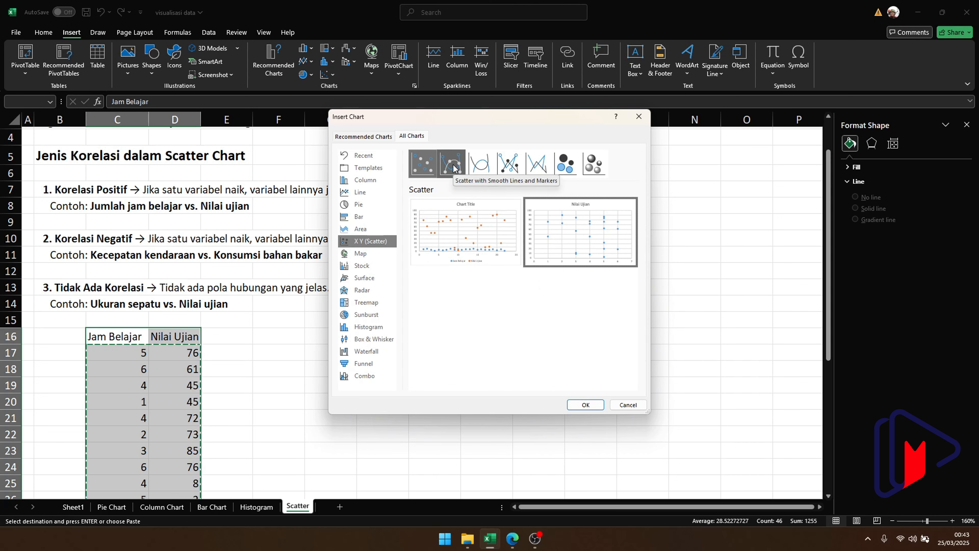
Preview the smooth-line, straight-line, bubble and 3-D bubble variants of the XY Scatter chart.
{"action": "left_click", "coordinate": [453, 166]}
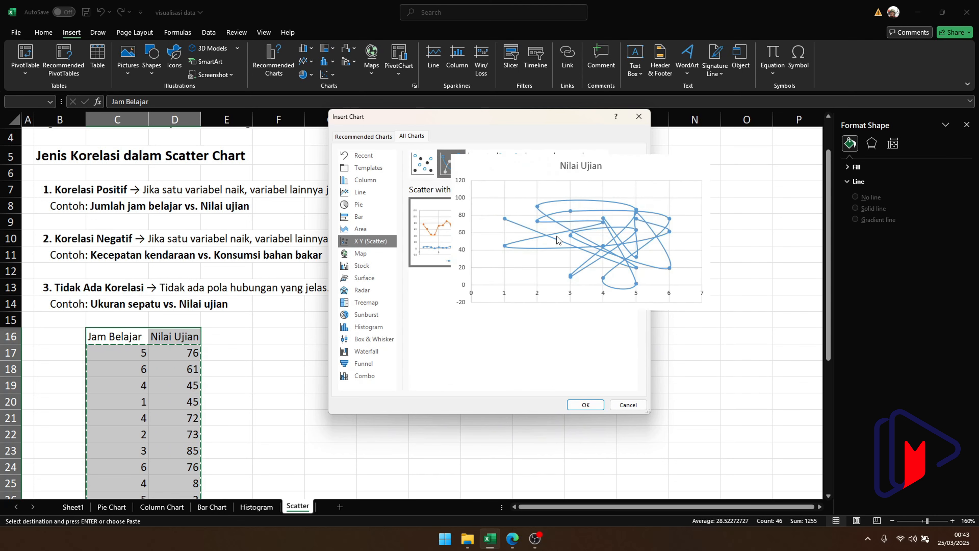
{"action": "left_click", "coordinate": [484, 165]}
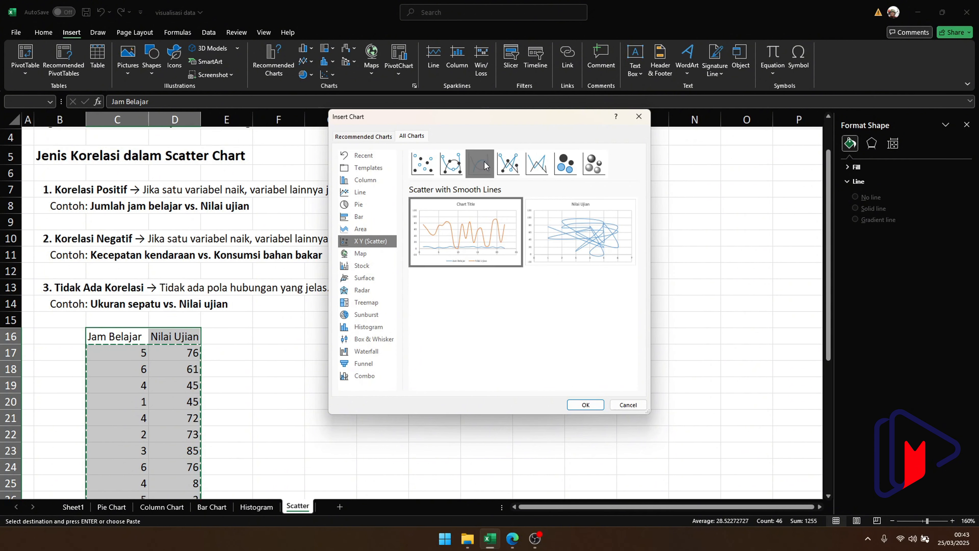
{"action": "left_click", "coordinate": [514, 169]}
{"action": "left_click", "coordinate": [540, 167]}
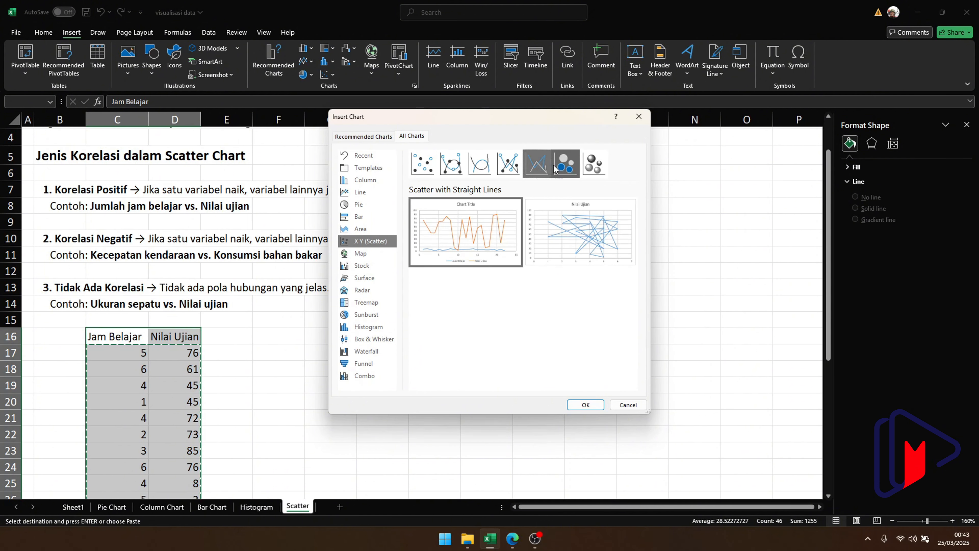
{"action": "left_click", "coordinate": [567, 167]}
{"action": "left_click", "coordinate": [590, 168]}
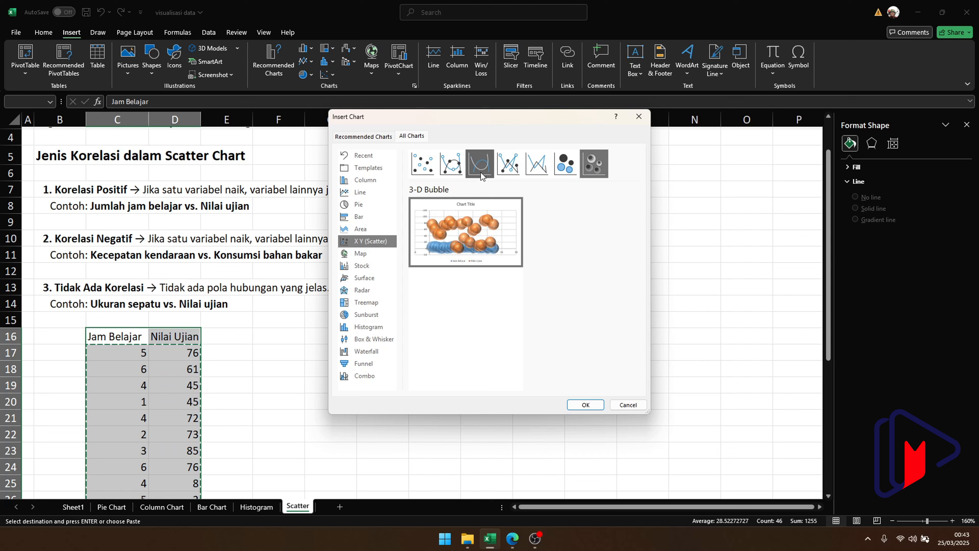
Insert a plain Scatter chart that plots Nilai Ujian against Jam Belajar as a single series.
{"action": "left_click", "coordinate": [423, 164]}
{"action": "mouse_move", "coordinate": [553, 250]}
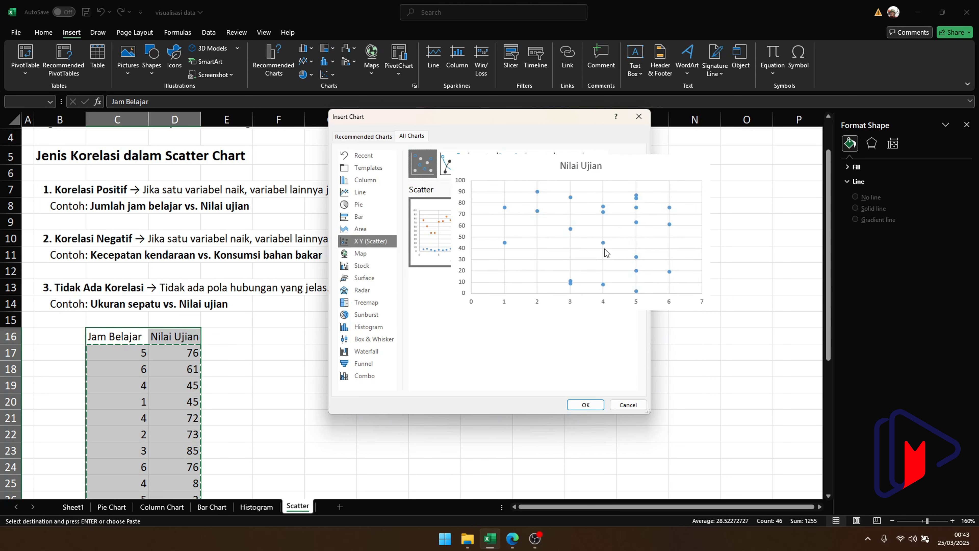
{"action": "left_click", "coordinate": [586, 405]}
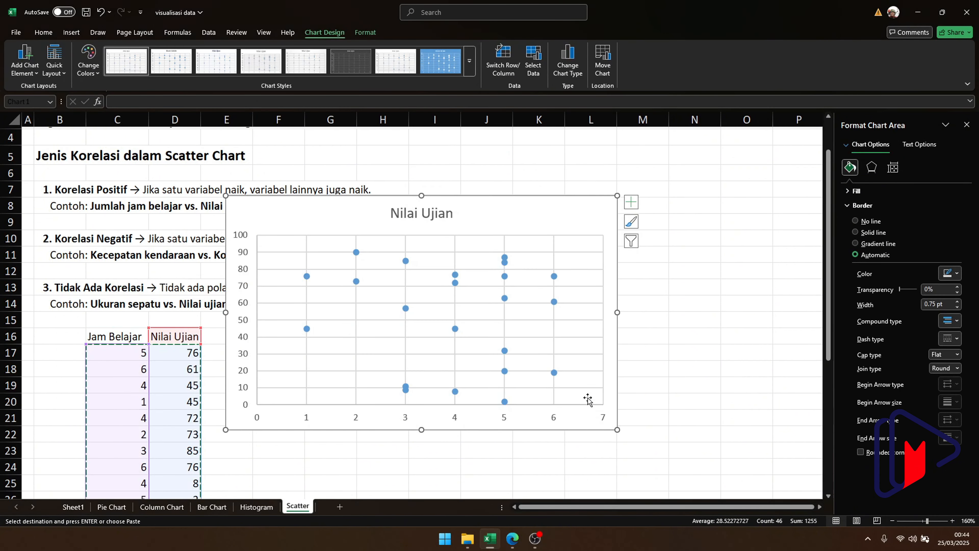
Move the scatter chart beside the study-hours data, below the correlation notes, and check a plotted point.
{"action": "left_click_drag", "start_coordinate": [486, 226], "coordinate": [515, 355]}
{"action": "scroll", "coordinate": [554, 300], "scroll_direction": "down", "scroll_amount": 3}
{"action": "left_click_drag", "start_coordinate": [533, 208], "coordinate": [527, 234]}
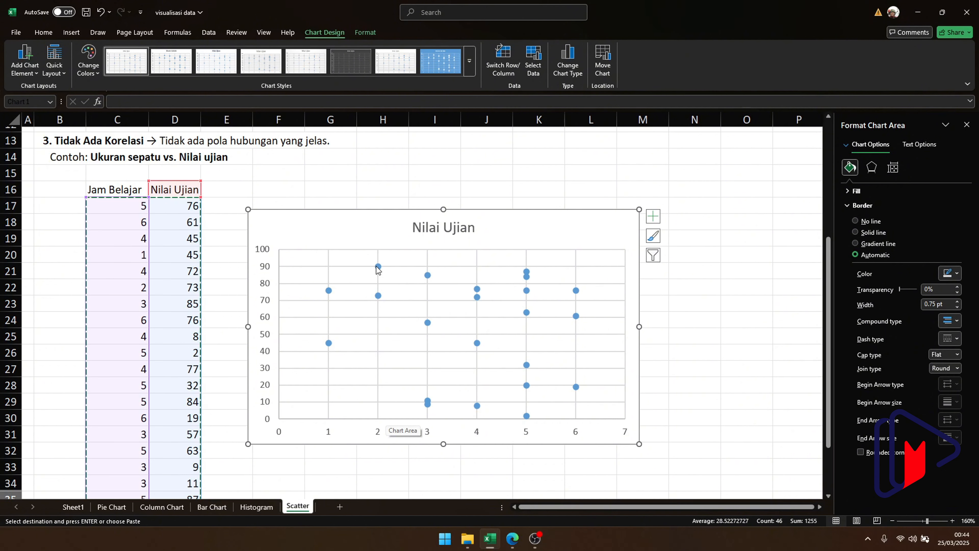
{"action": "mouse_move", "coordinate": [377, 267]}
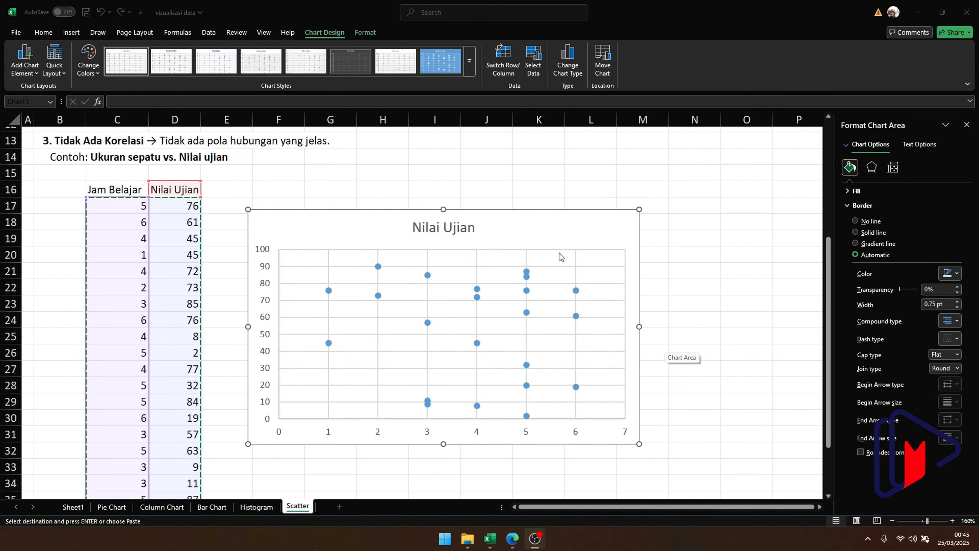
Preview a Linear trendline on the scatter chart without applying it.
{"action": "left_click", "coordinate": [549, 244]}
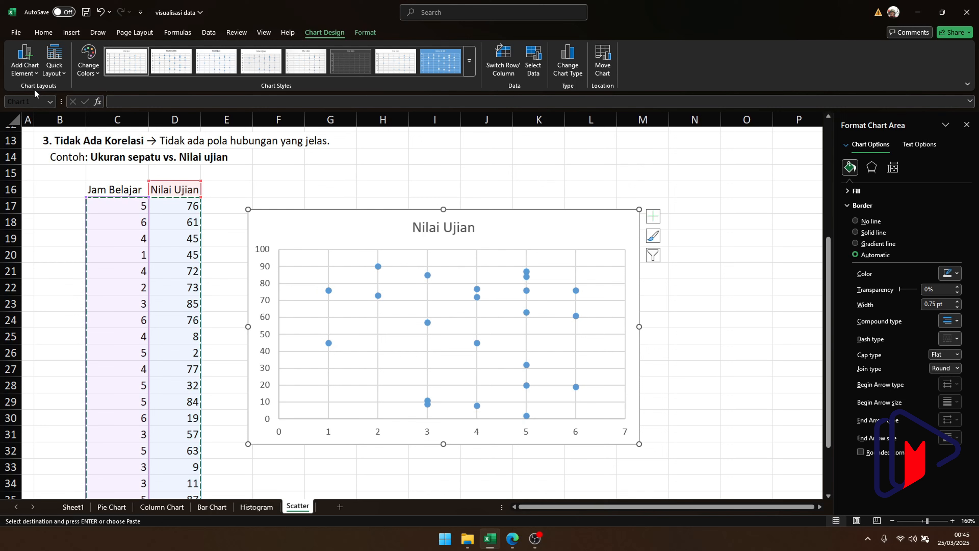
{"action": "left_click", "coordinate": [26, 77]}
{"action": "mouse_move", "coordinate": [38, 223]}
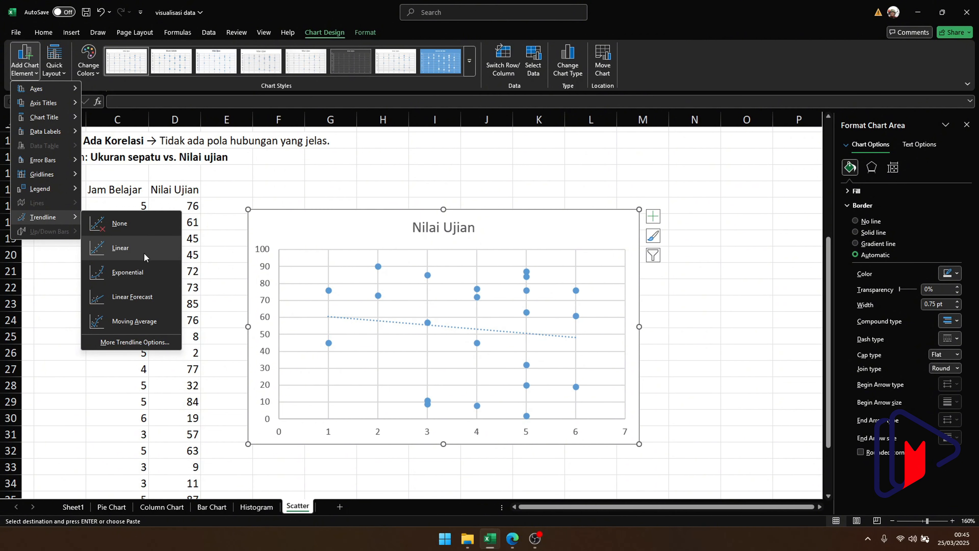
{"action": "left_click", "coordinate": [320, 225]}
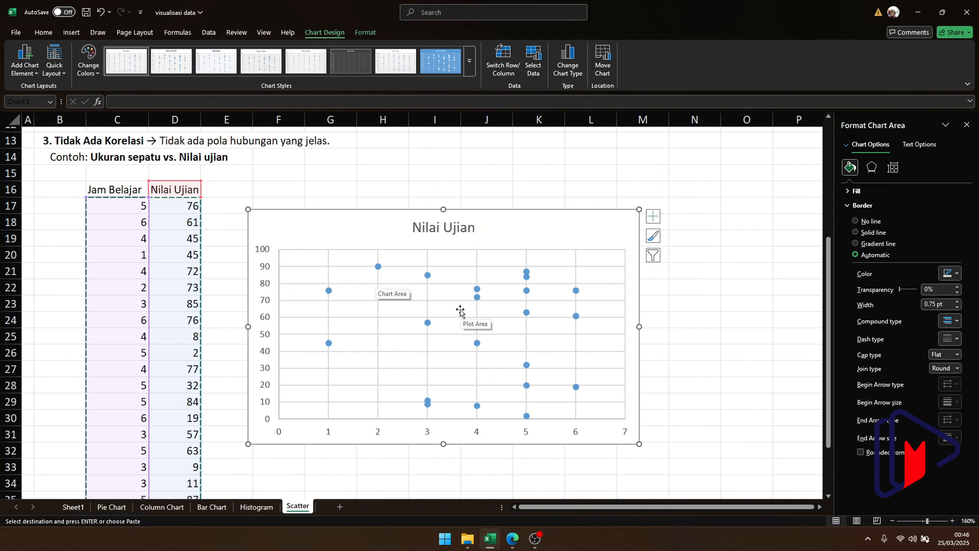
Preview alternative chart styles, including Style 12, on the scatter chart without applying any.
{"action": "scroll", "coordinate": [181, 211], "scroll_direction": "up", "scroll_amount": 2}
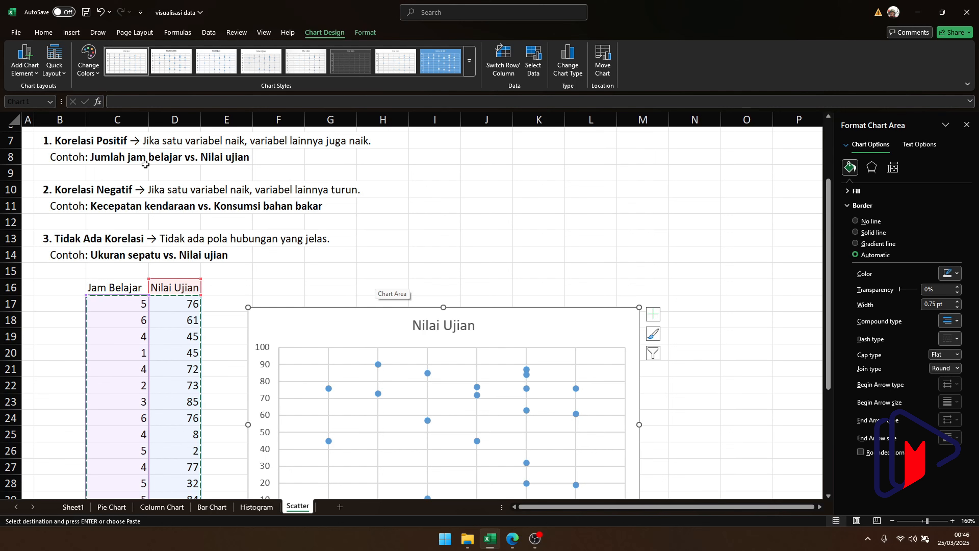
{"action": "scroll", "coordinate": [455, 216], "scroll_direction": "down", "scroll_amount": 3}
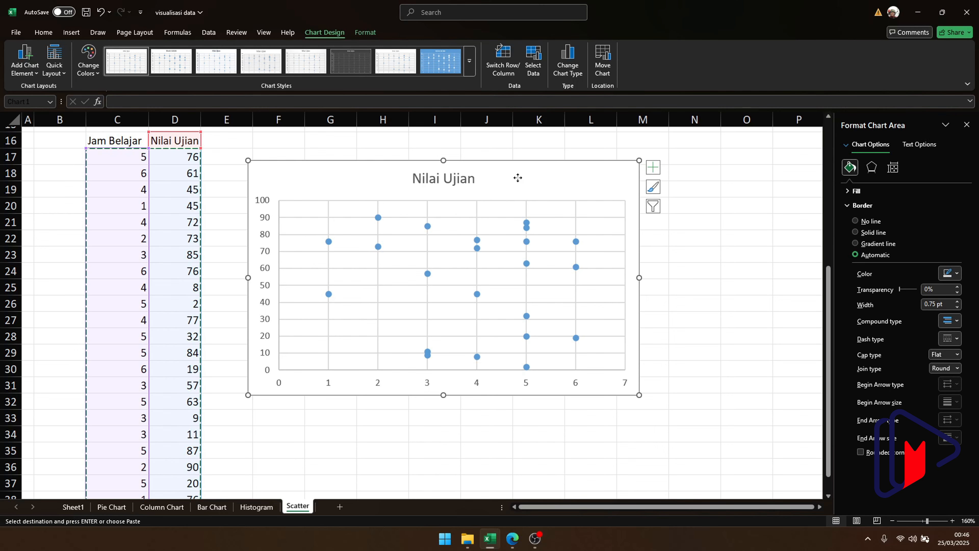
{"action": "left_click", "coordinate": [469, 68]}
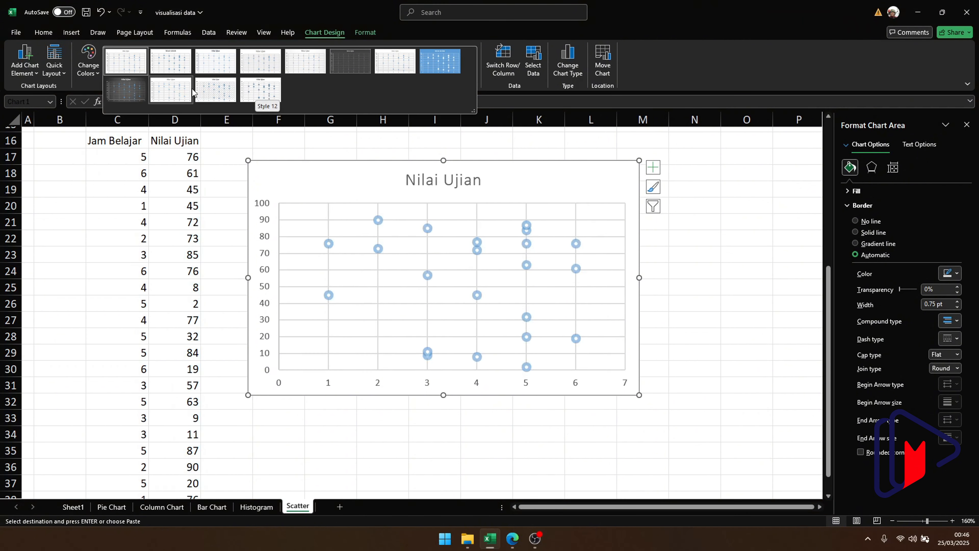
{"action": "left_click", "coordinate": [594, 176]}
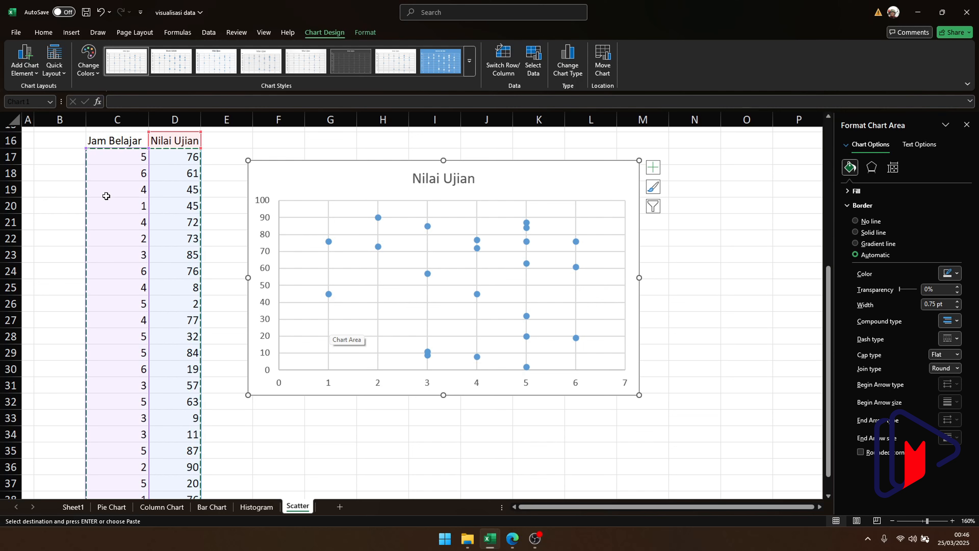
Review the notes on positive, negative and no correlation against the scatter chart.
{"action": "scroll", "coordinate": [232, 249], "scroll_direction": "up", "scroll_amount": 4}
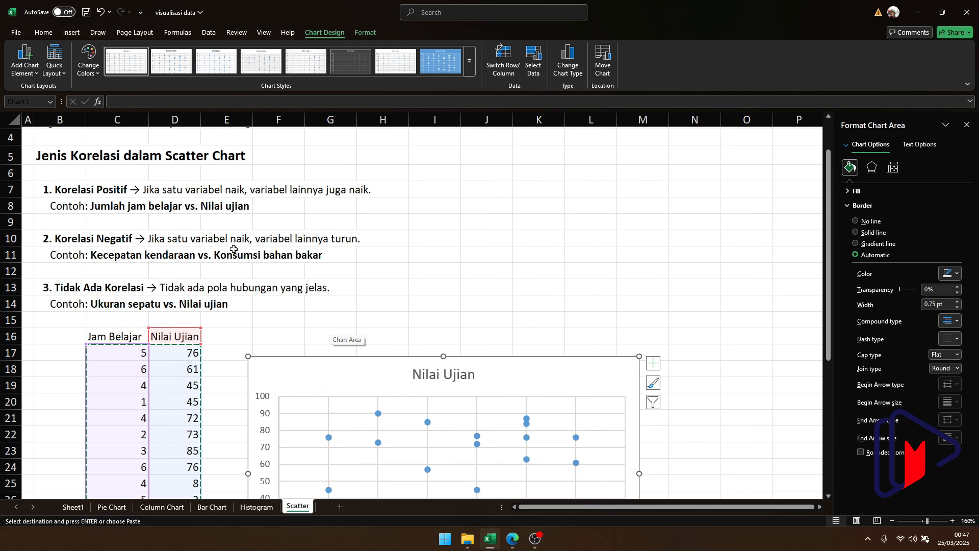
{"action": "scroll", "coordinate": [234, 249], "scroll_direction": "down", "scroll_amount": 1}
{"action": "scroll", "coordinate": [236, 247], "scroll_direction": "up", "scroll_amount": 2}
{"action": "scroll", "coordinate": [247, 270], "scroll_direction": "down", "scroll_amount": 4}
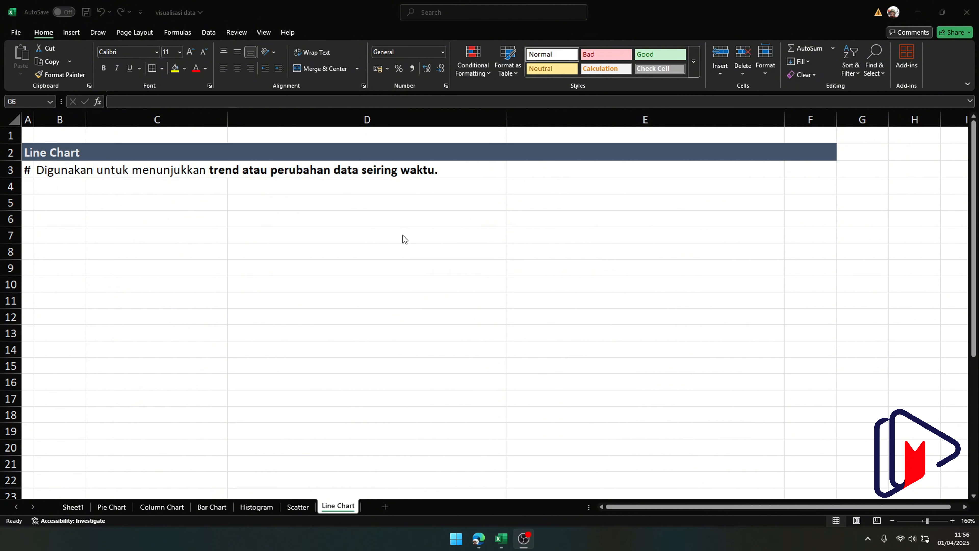
Enter the header "Tanggal Transaksi" in H4 of the Line Chart sheet and widen column H to fit it.
{"action": "left_click", "coordinate": [965, 508]}
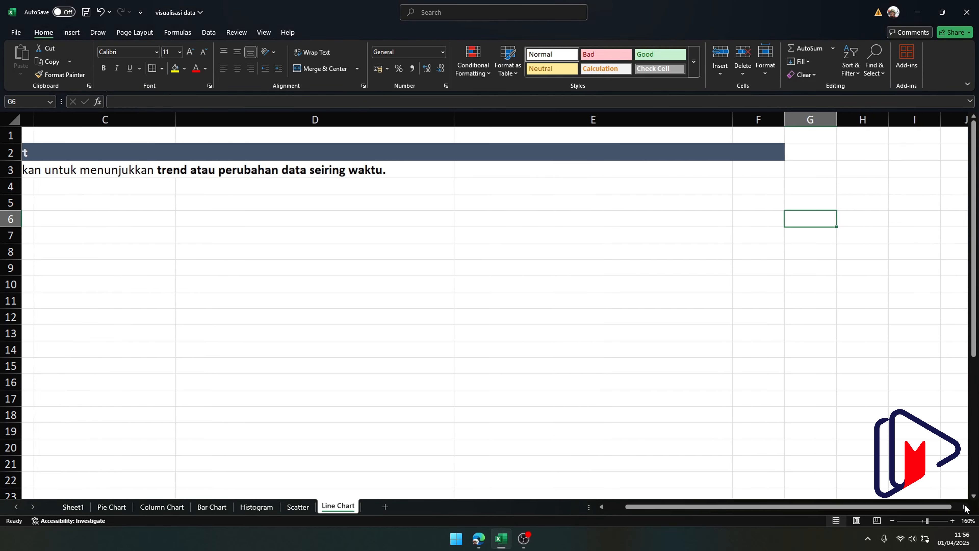
{"action": "left_click_drag", "start_coordinate": [948, 508], "coordinate": [899, 506]}
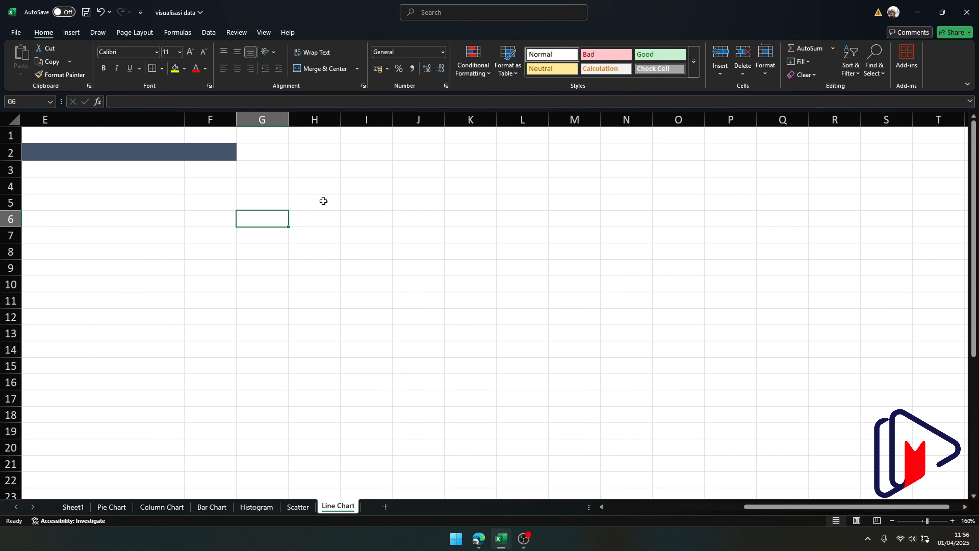
{"action": "left_click", "coordinate": [321, 180]}
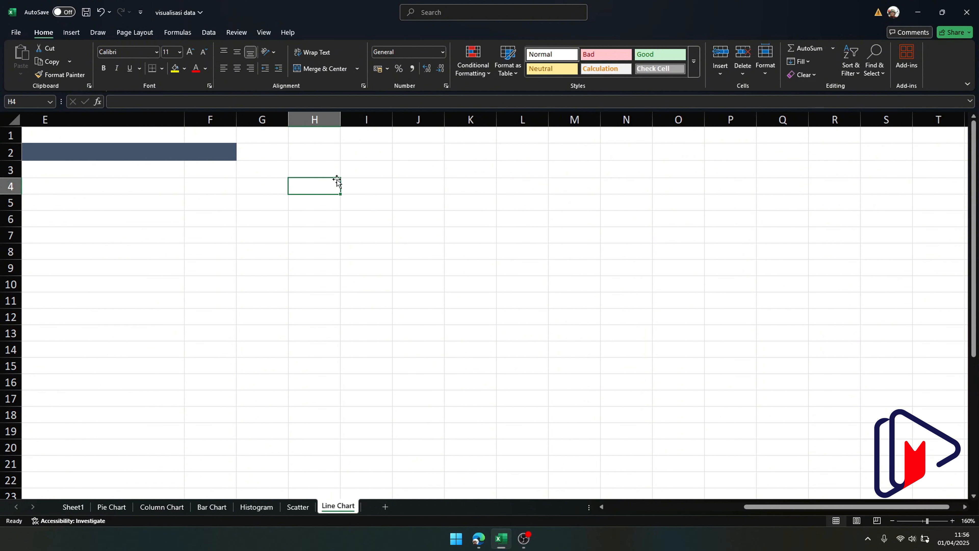
{"action": "key", "text": "alt"}
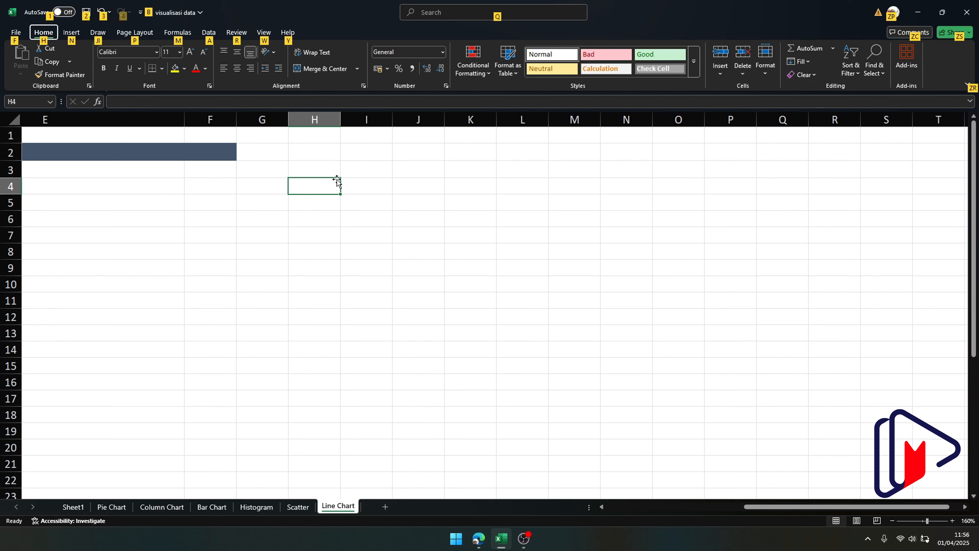
{"action": "left_click", "coordinate": [330, 249]}
{"action": "left_click", "coordinate": [323, 184]}
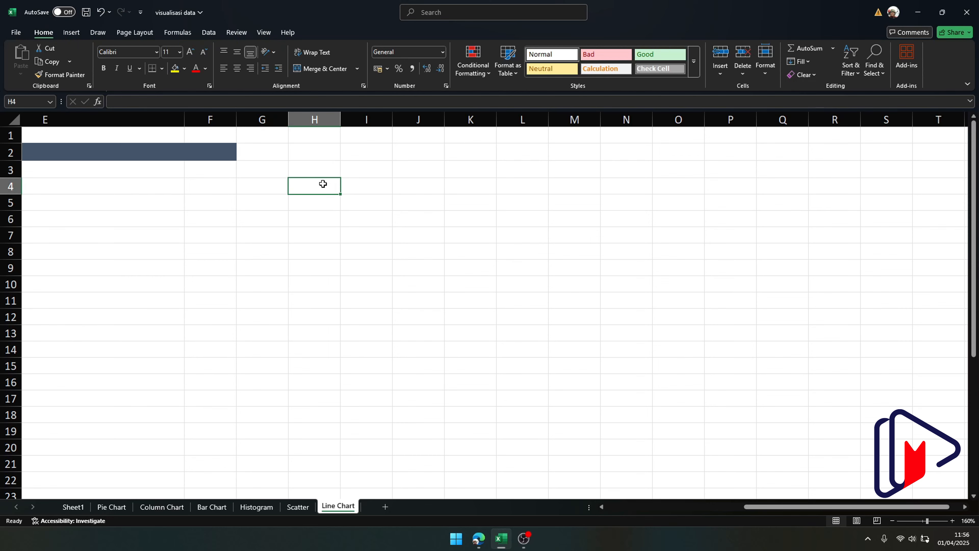
{"action": "type", "text": "Tang"}
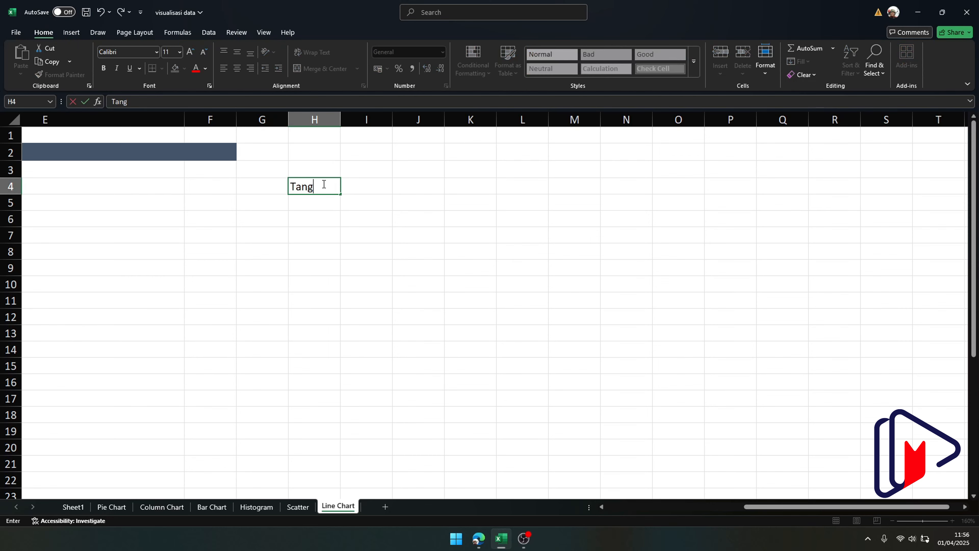
{"action": "type", "text": "gal Transaksi"}
{"action": "key", "text": "Return"}
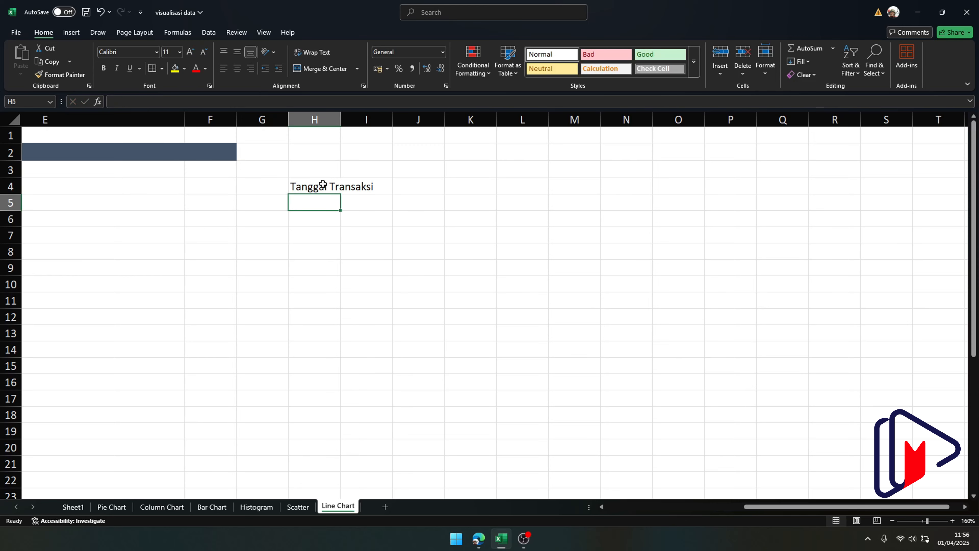
{"action": "left_click", "coordinate": [333, 117]}
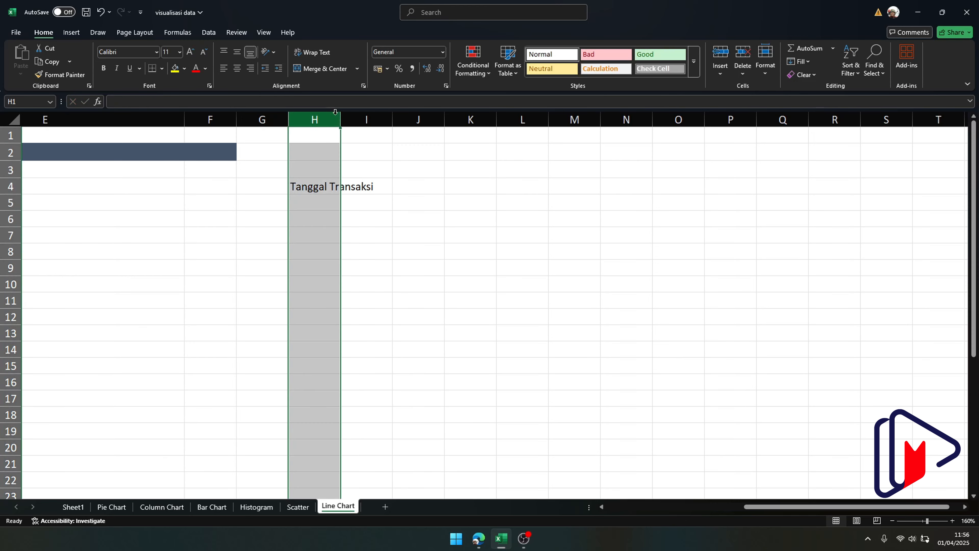
{"action": "left_click_drag", "start_coordinate": [340, 119], "coordinate": [396, 123]}
Enter the city heading "Kota A" in I3, above the row of the Tanggal Transaksi header.
{"action": "left_click", "coordinate": [431, 166]}
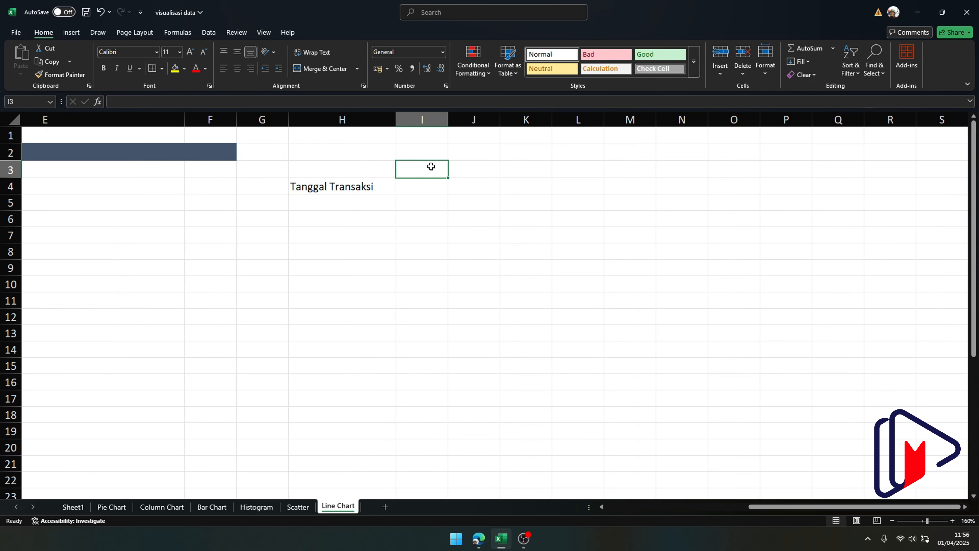
{"action": "type", "text": "Kota A"}
{"action": "key", "text": "Tab"}
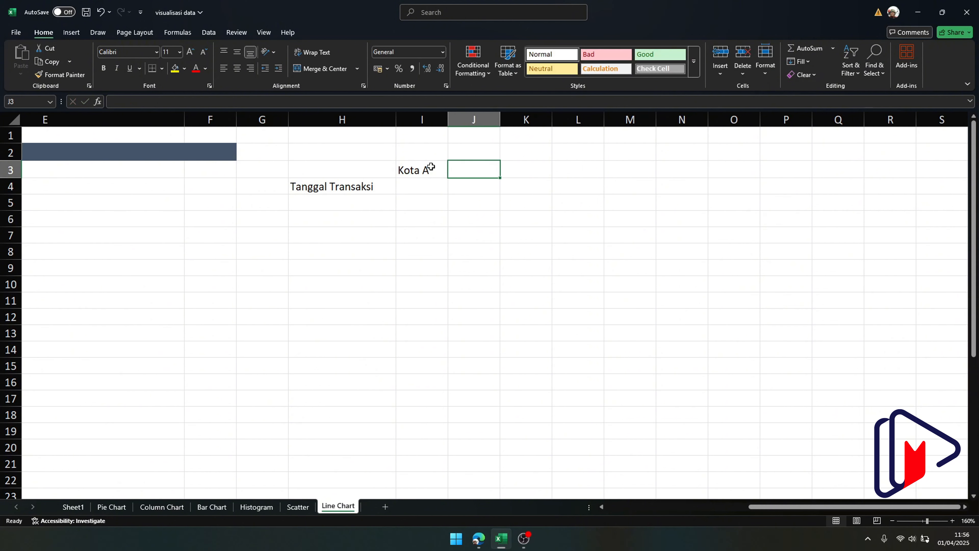
{"action": "key", "text": "Down"}
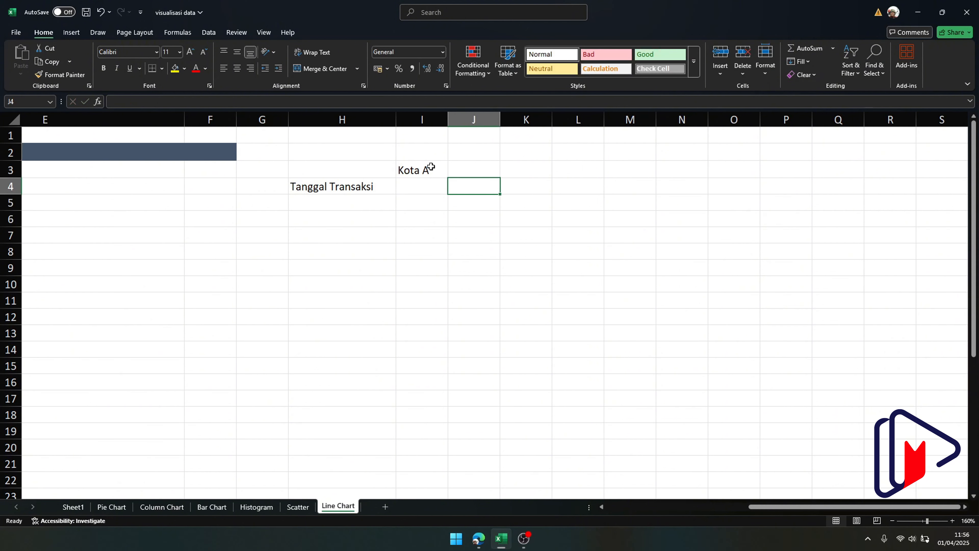
Enter the city heading "Kota B" in column J and move it and the Tanggal Transaksi header up to row 3.
{"action": "type", "text": "Kota B"}
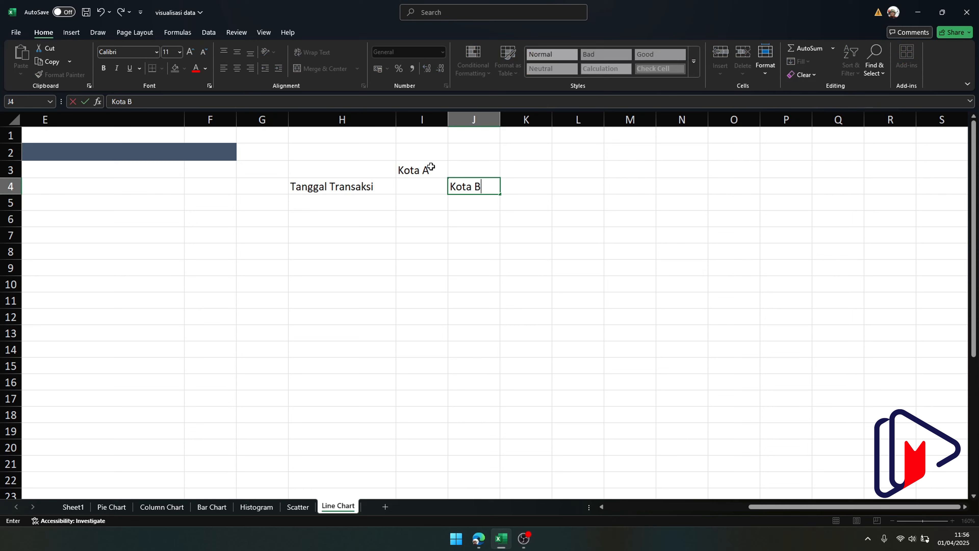
{"action": "left_click", "coordinate": [464, 166]}
{"action": "left_click", "coordinate": [466, 183]}
{"action": "left_click_drag", "start_coordinate": [469, 194], "coordinate": [469, 177]}
{"action": "left_click", "coordinate": [332, 183]}
{"action": "left_click_drag", "start_coordinate": [332, 183], "coordinate": [335, 164]}
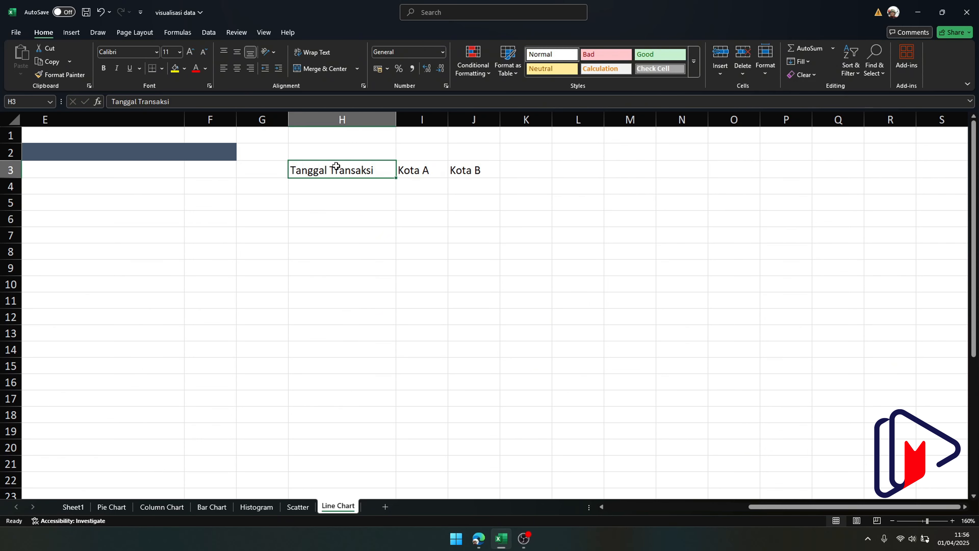
Enter the date 1-1-2025 in H4 and fill the daily series down to 10/01/2025 in H13.
{"action": "left_click", "coordinate": [336, 187]}
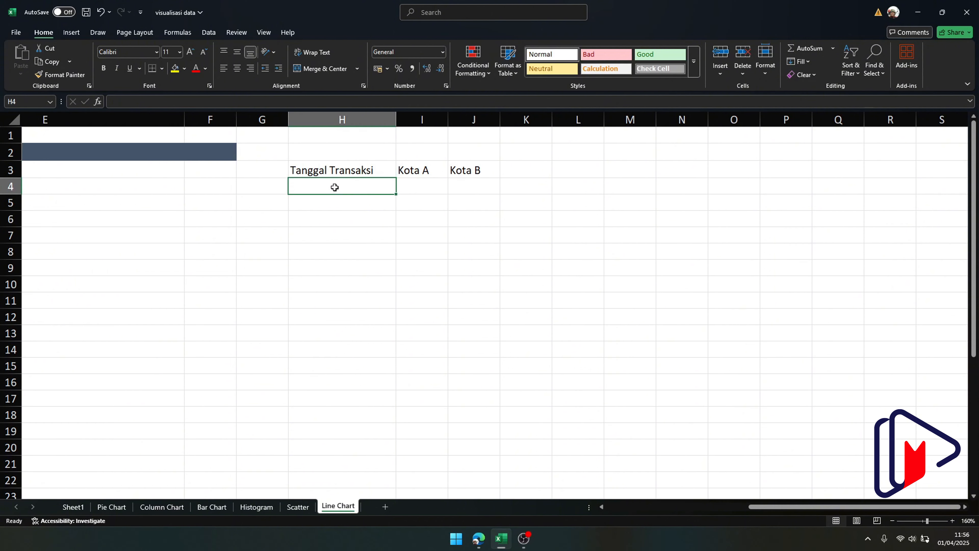
{"action": "type", "text": "1-1-2025"}
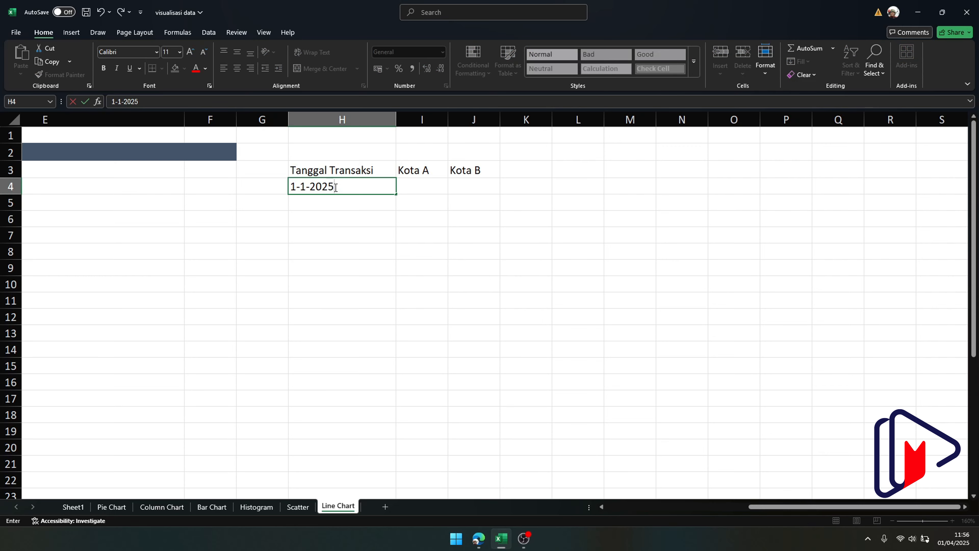
{"action": "key", "text": "Return"}
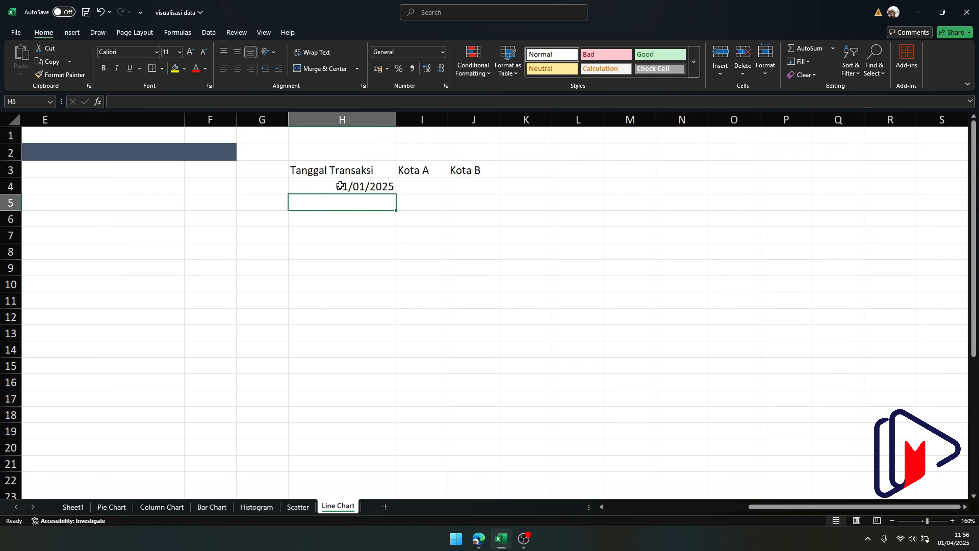
{"action": "left_click", "coordinate": [337, 186]}
{"action": "left_click_drag", "start_coordinate": [396, 194], "coordinate": [397, 336]}
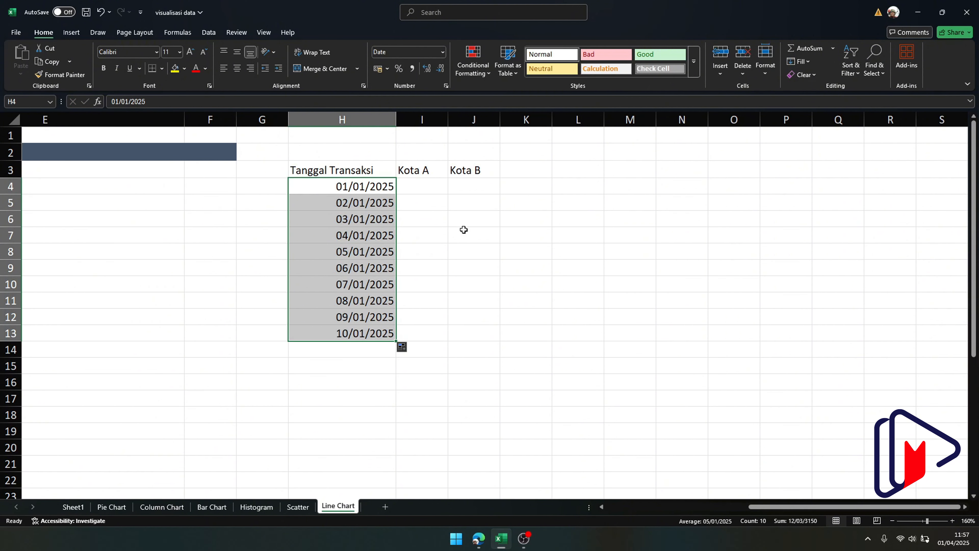
Enter the formula =RANDBETWEEN(100,500) in I4 as the first Kota A figure.
{"action": "left_click", "coordinate": [430, 185]}
{"action": "type", "text": "="}
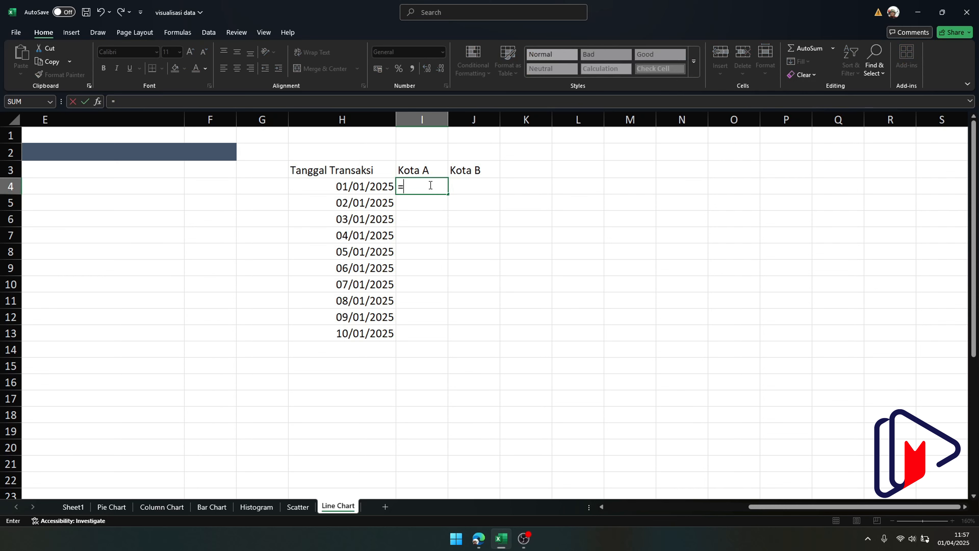
{"action": "type", "text": "rand"}
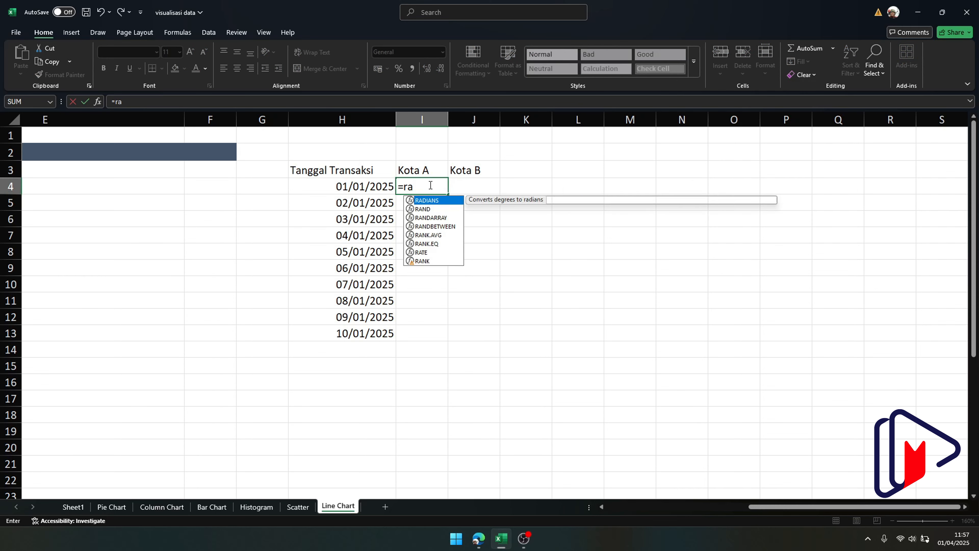
{"action": "key", "text": "Down"}
{"action": "key", "text": "Down"}
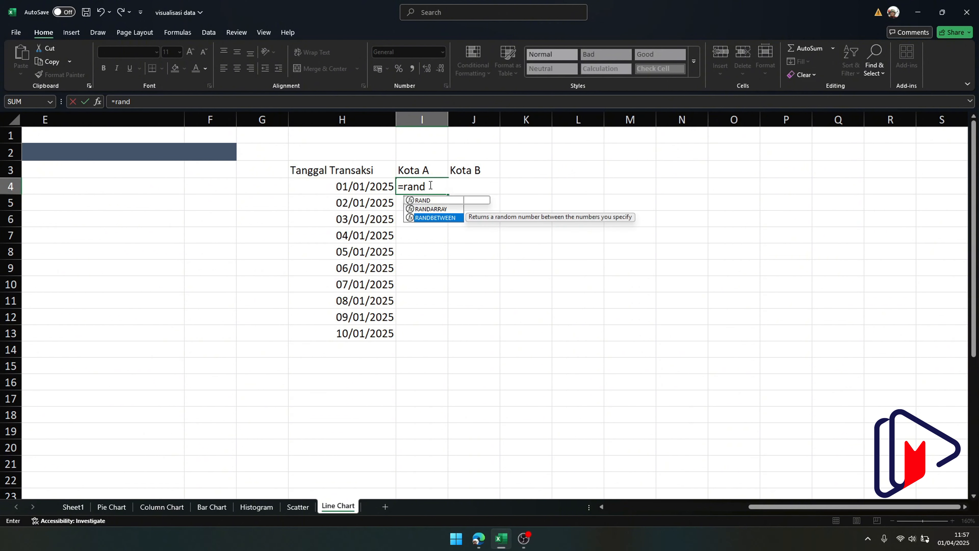
{"action": "key", "text": "Tab"}
{"action": "type", "text": "1"}
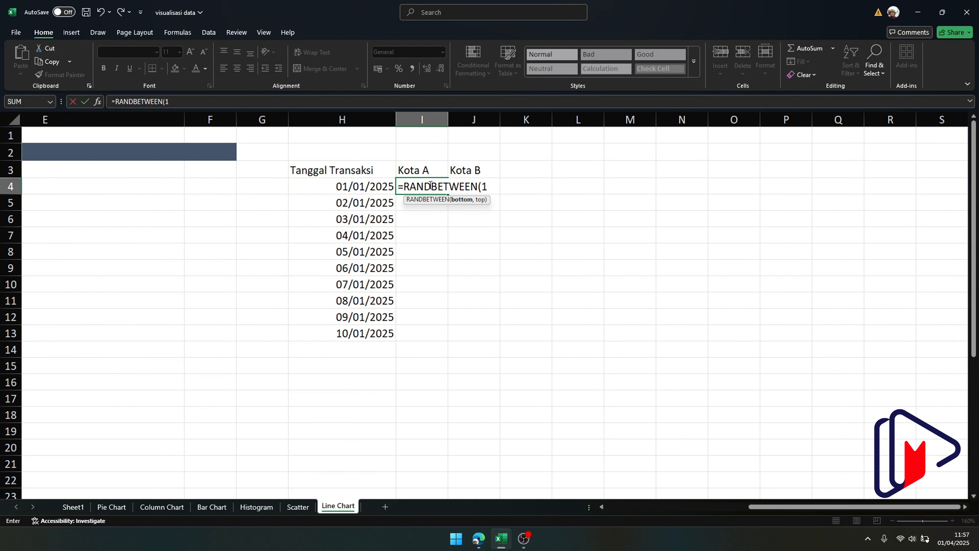
{"action": "type", "text": "00,500)"}
{"action": "key", "text": "Return"}
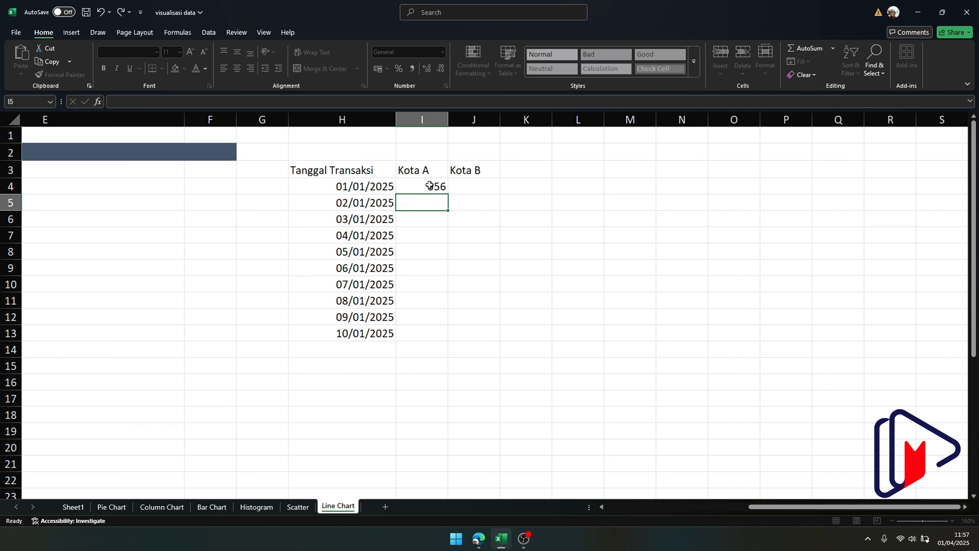
Fill the random-number formula from I4 across both city columns down to J13.
{"action": "left_click", "coordinate": [430, 185]}
{"action": "key", "text": "ctrl+c"}
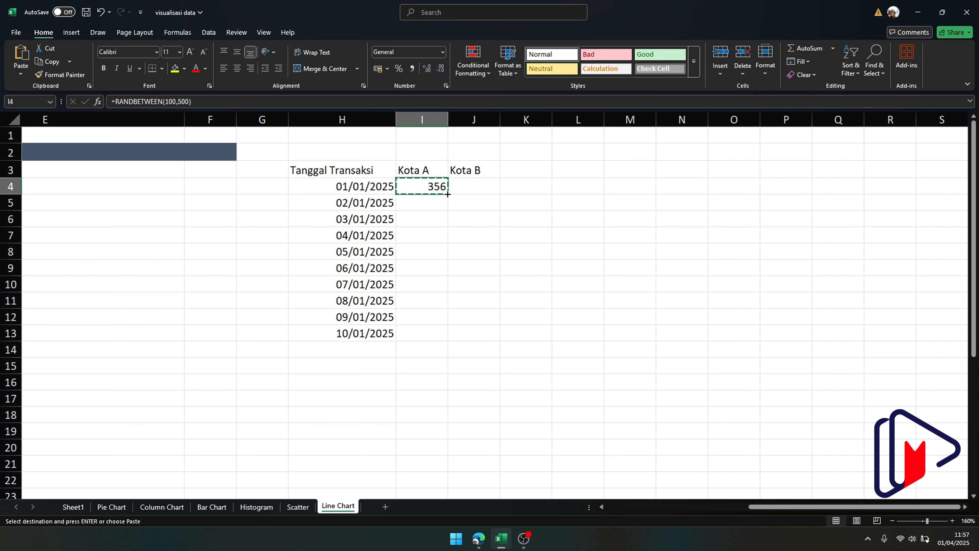
{"action": "left_click_drag", "start_coordinate": [447, 194], "coordinate": [497, 341]}
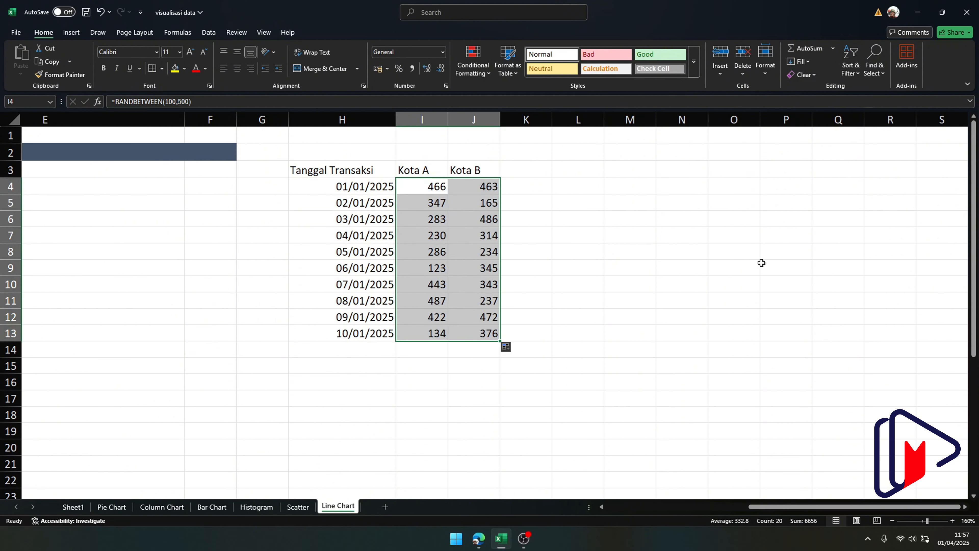
Replace the random formulas in I4:J13 with fixed values by copying the range and pasting values over it.
{"action": "key", "text": "ctrl+c"}
{"action": "left_click", "coordinate": [413, 186]}
{"action": "right_click", "coordinate": [412, 186]}
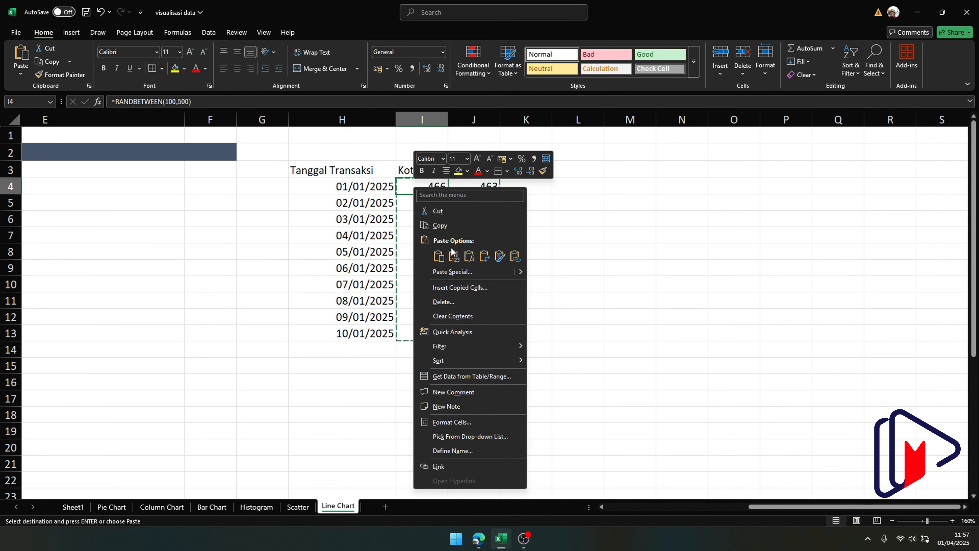
{"action": "left_click", "coordinate": [453, 259]}
{"action": "left_click", "coordinate": [452, 262]}
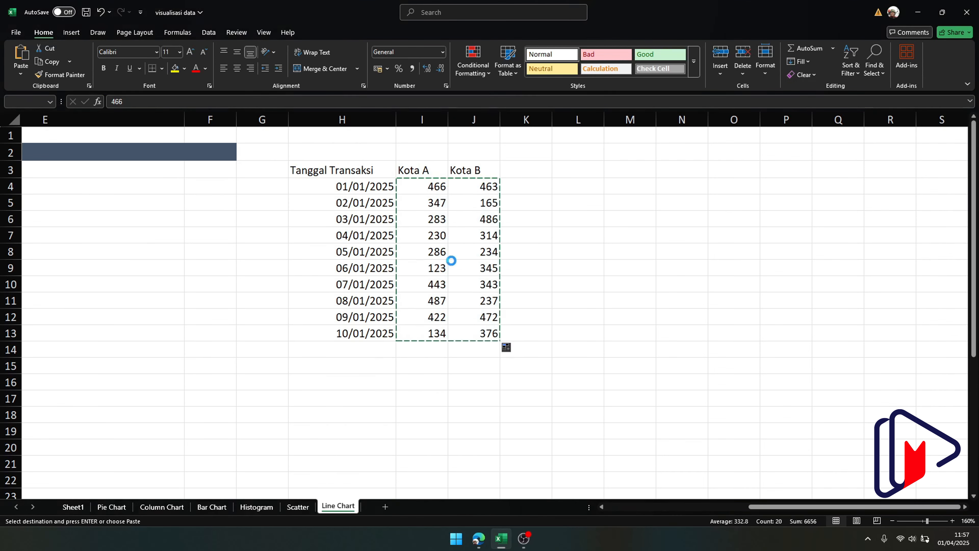
{"action": "double_click", "coordinate": [649, 198]}
{"action": "left_click", "coordinate": [665, 222]}
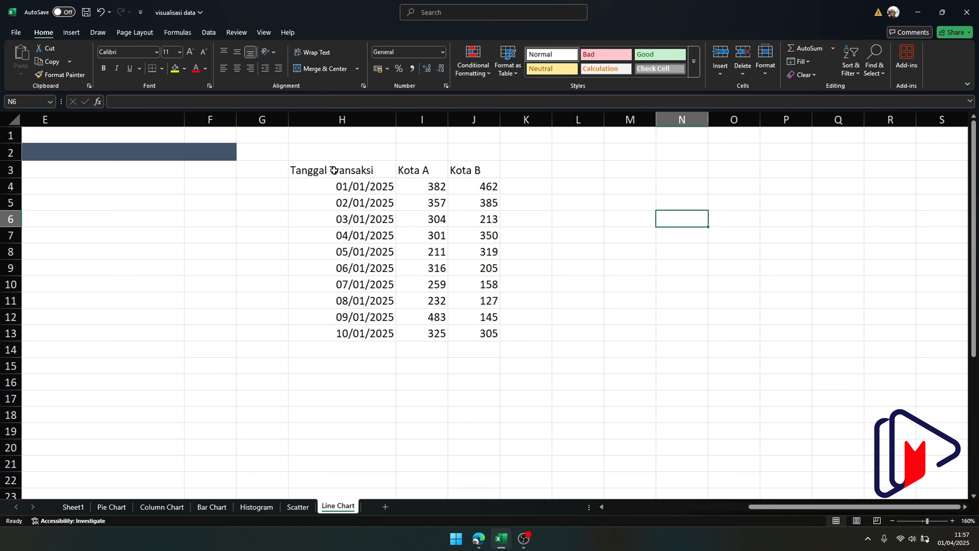
Preview a line chart of the Tanggal Transaksi and Kota A data in H3:I13 without inserting it.
{"action": "left_click", "coordinate": [419, 172]}
{"action": "left_click", "coordinate": [479, 170]}
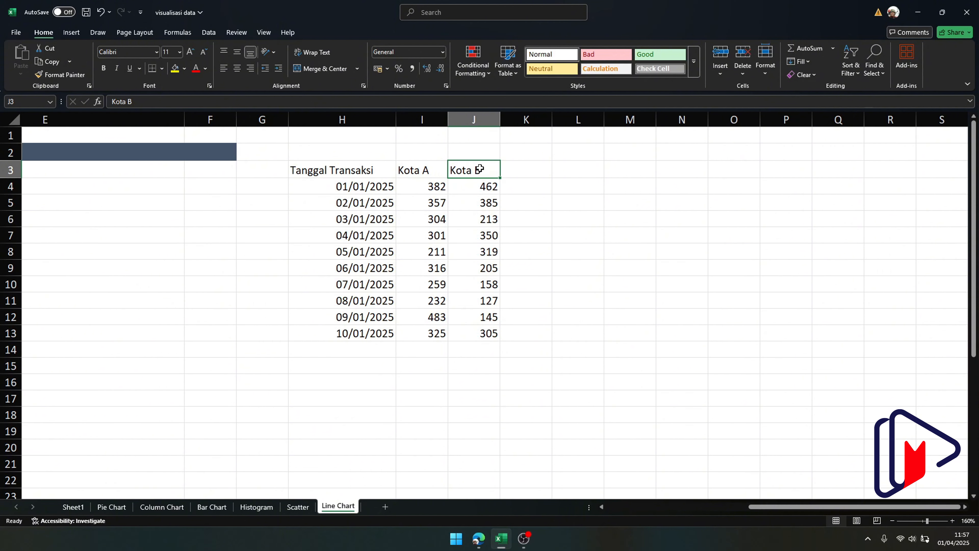
{"action": "left_click_drag", "start_coordinate": [362, 172], "coordinate": [406, 325]}
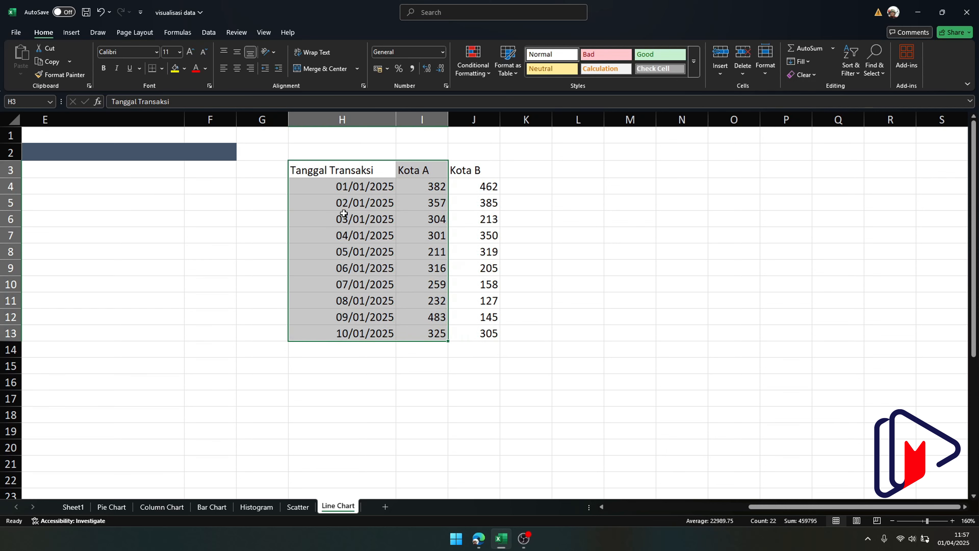
{"action": "left_click", "coordinate": [77, 30]}
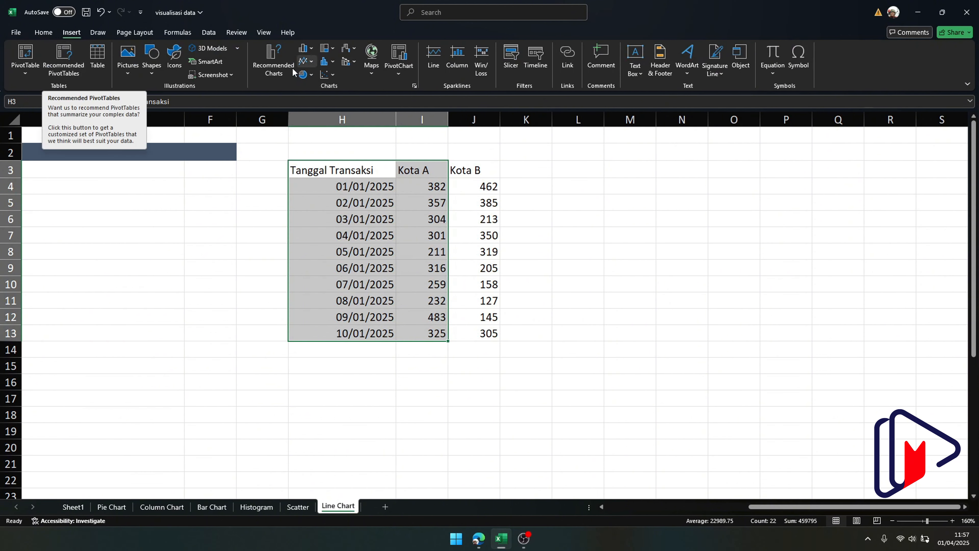
{"action": "left_click", "coordinate": [266, 69]}
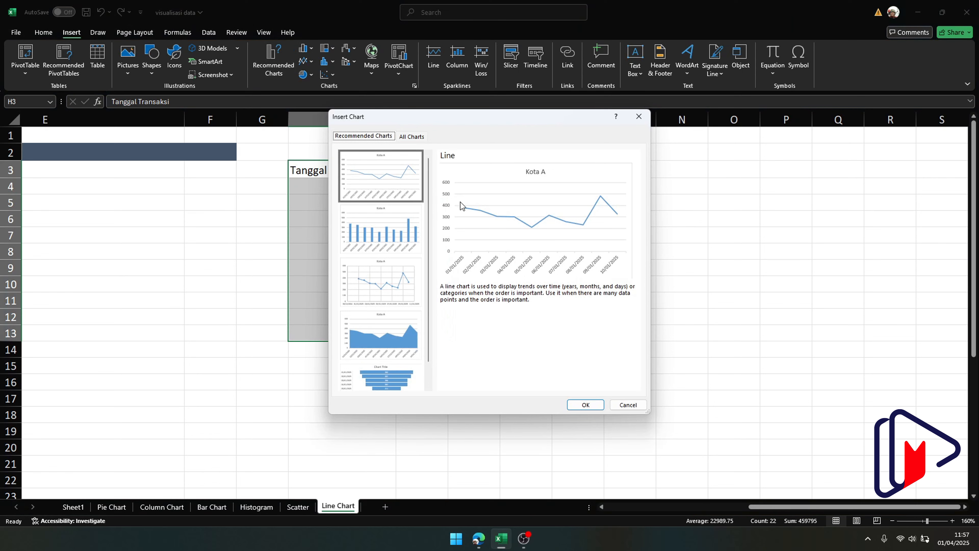
{"action": "left_click", "coordinate": [411, 136]}
{"action": "left_click_drag", "start_coordinate": [413, 114], "coordinate": [599, 150]}
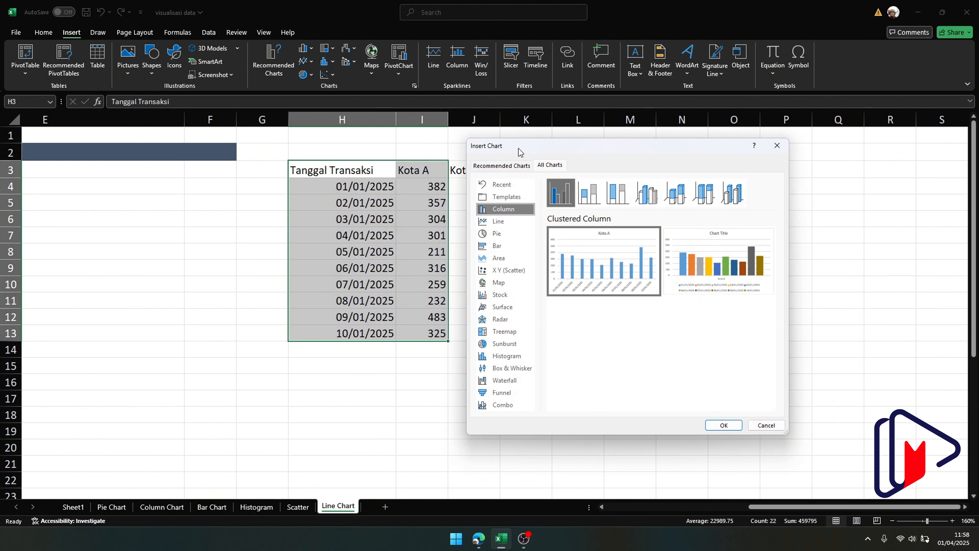
{"action": "left_click_drag", "start_coordinate": [518, 151], "coordinate": [466, 138]}
{"action": "left_click", "coordinate": [445, 207]}
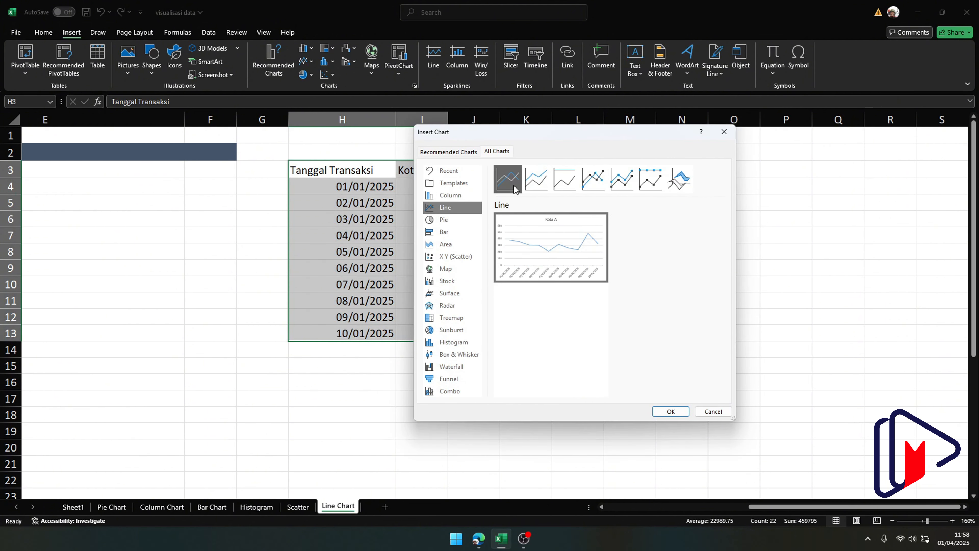
{"action": "mouse_move", "coordinate": [528, 249]}
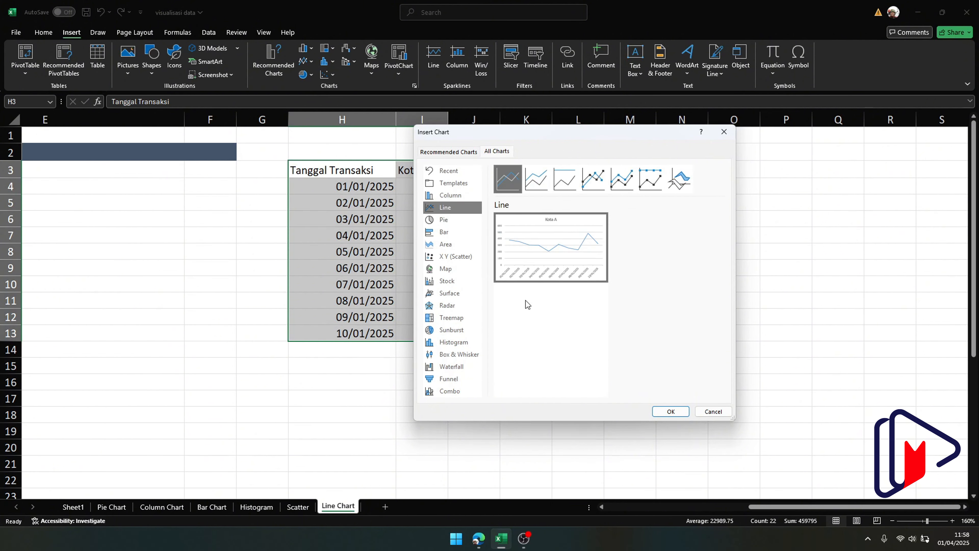
{"action": "left_click", "coordinate": [713, 411]}
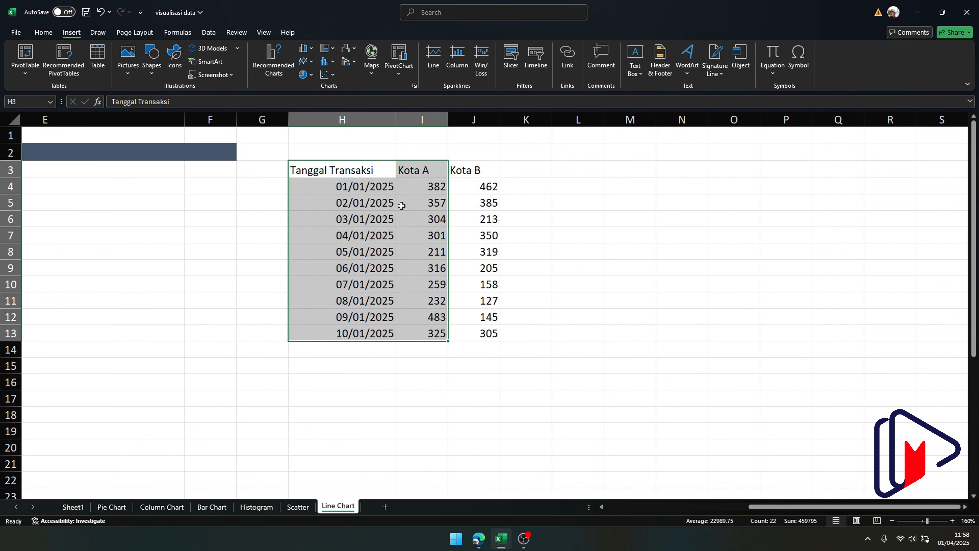
Select the whole table H3:J13 and bring up the Line chart type for both cities.
{"action": "left_click", "coordinate": [370, 171]}
{"action": "left_click_drag", "start_coordinate": [370, 171], "coordinate": [507, 345]}
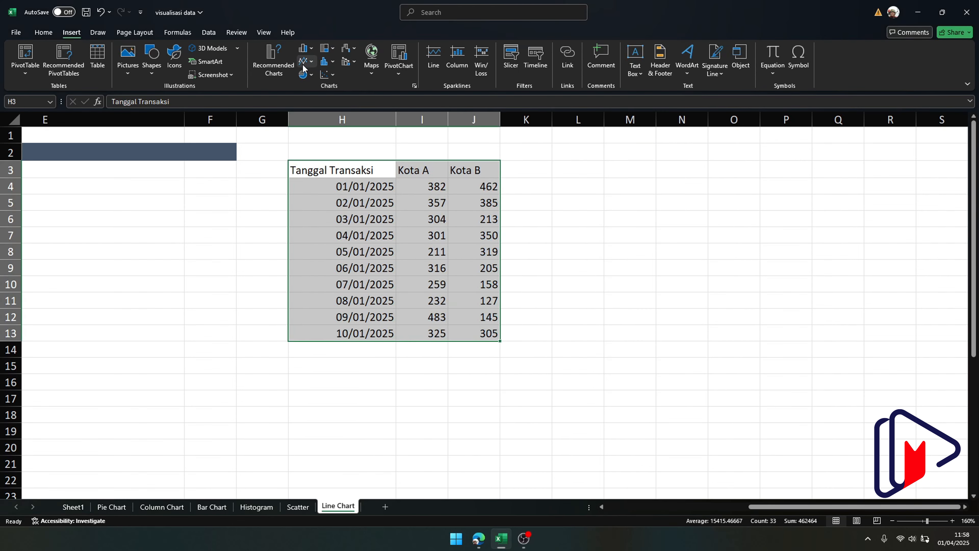
{"action": "left_click", "coordinate": [271, 62]}
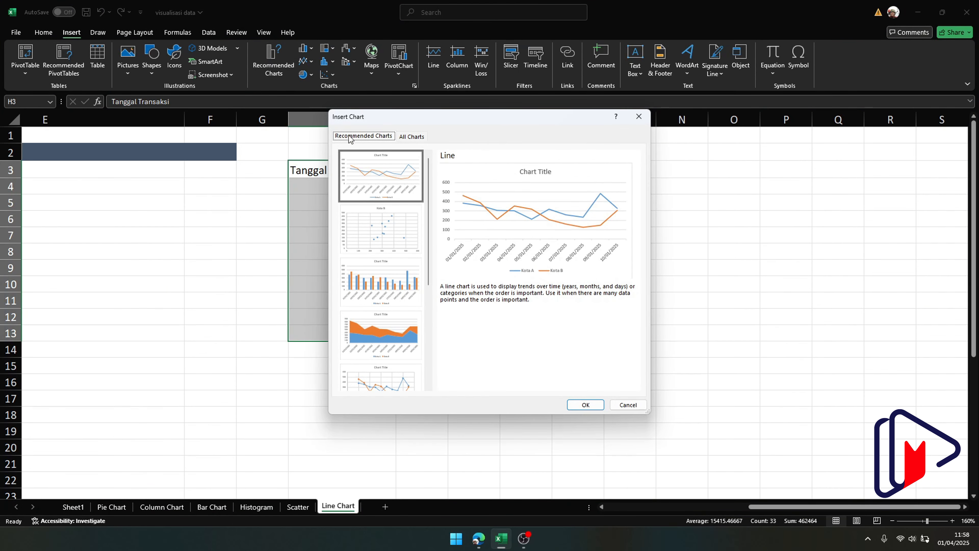
{"action": "left_click", "coordinate": [411, 138]}
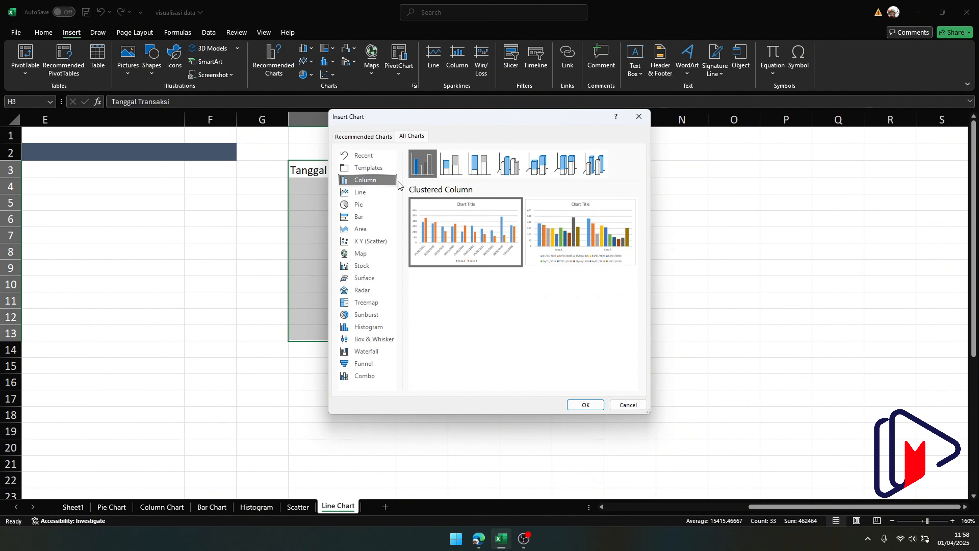
{"action": "left_click", "coordinate": [364, 191]}
{"action": "mouse_move", "coordinate": [509, 219]}
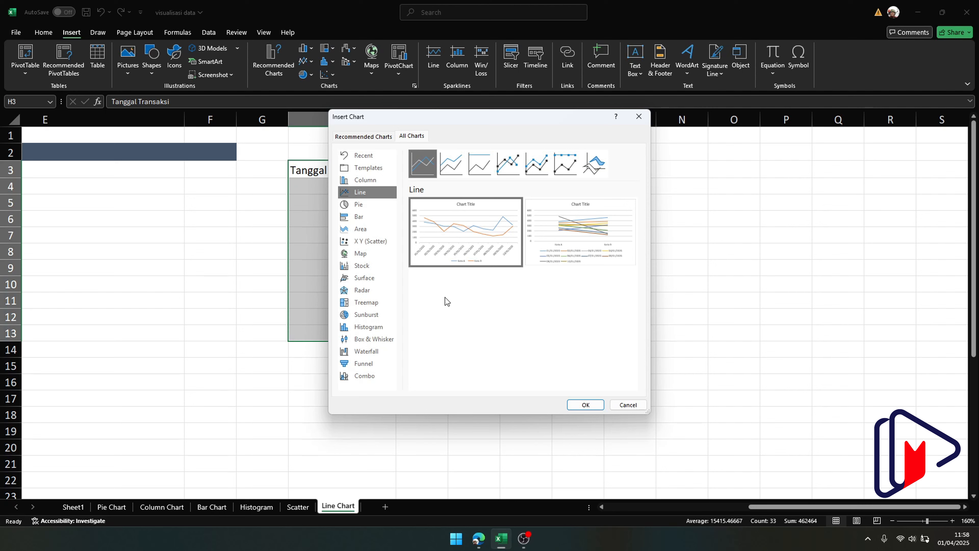
{"action": "mouse_move", "coordinate": [450, 237]}
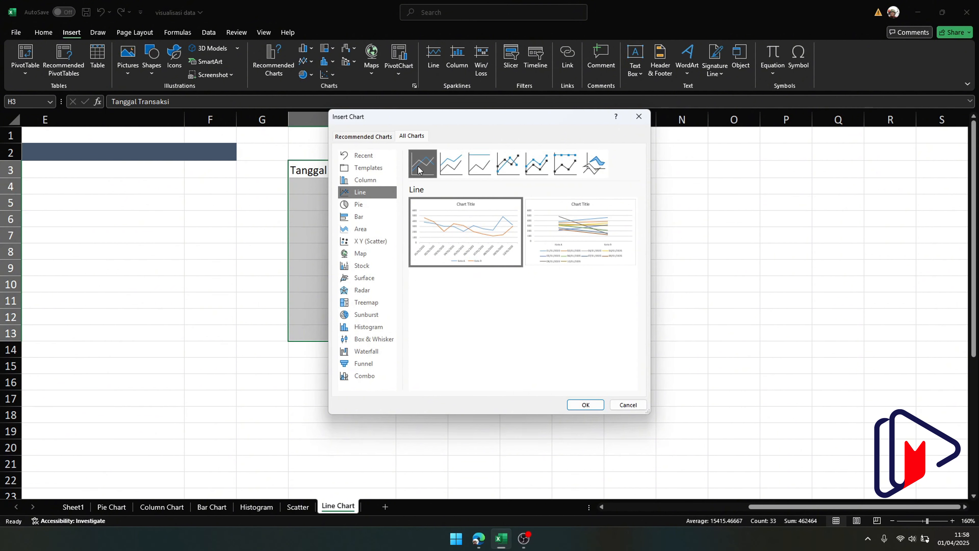
Compare the previews of the Line, Stacked Line and 100% Stacked Line subtypes for the two cities' transactions.
{"action": "left_click", "coordinate": [454, 170]}
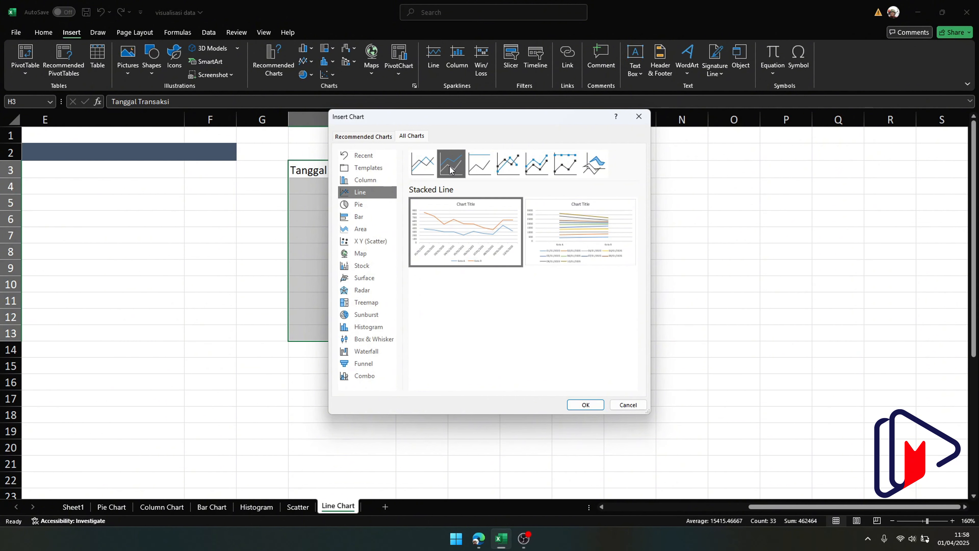
{"action": "left_click", "coordinate": [478, 166]}
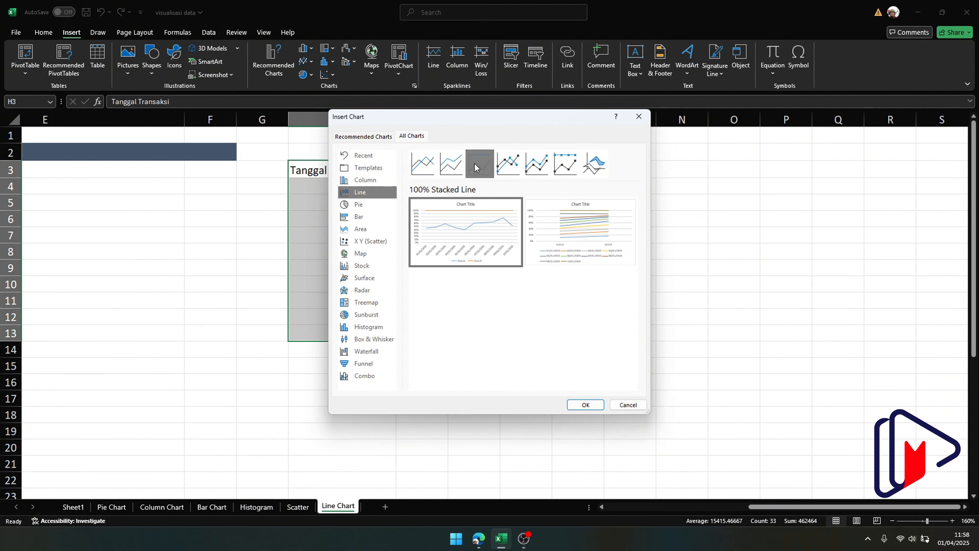
{"action": "mouse_move", "coordinate": [456, 208]}
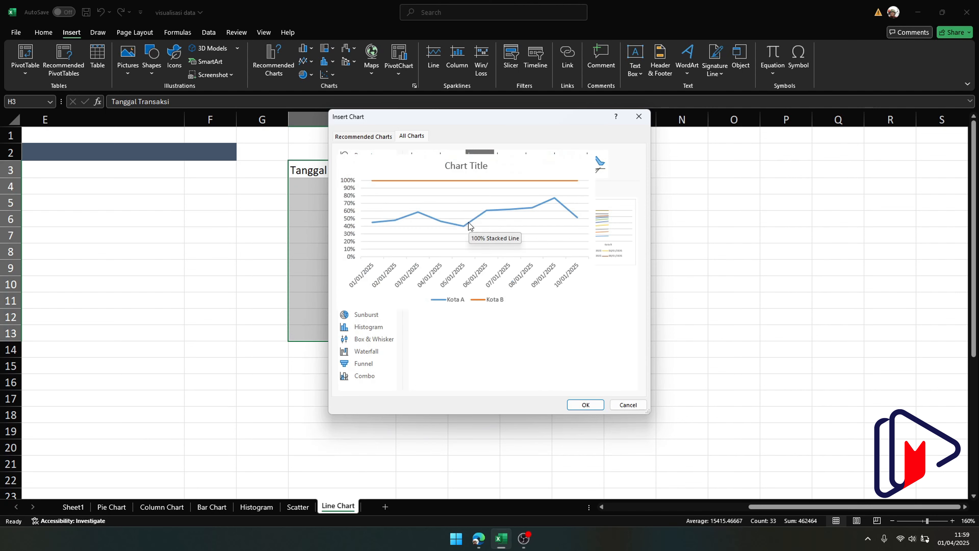
{"action": "left_click", "coordinate": [446, 168]}
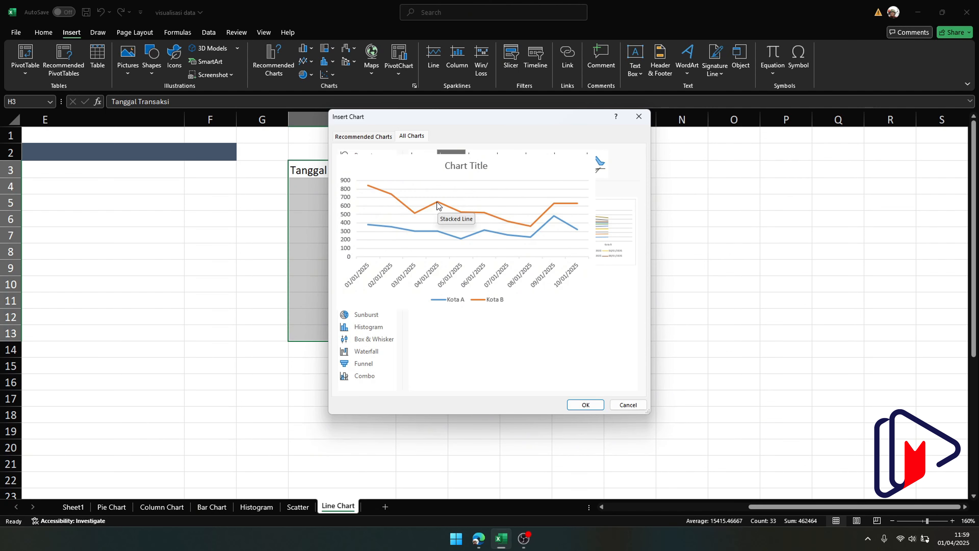
{"action": "left_click", "coordinate": [422, 164]}
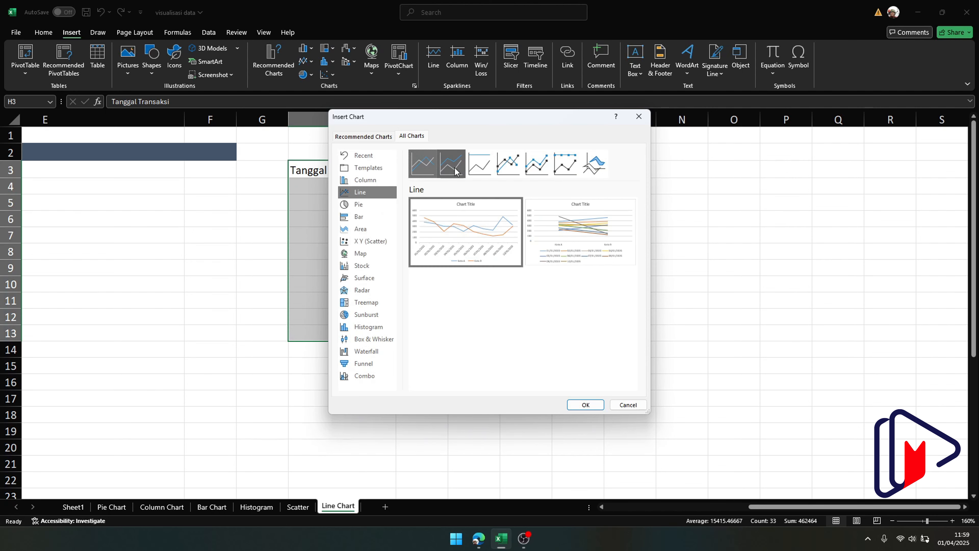
{"action": "left_click", "coordinate": [455, 170]}
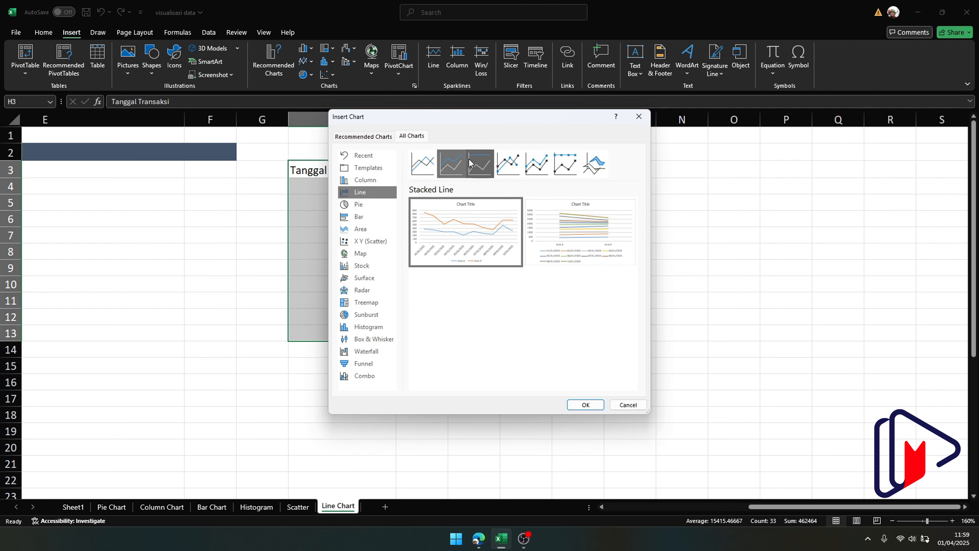
{"action": "left_click", "coordinate": [469, 165]}
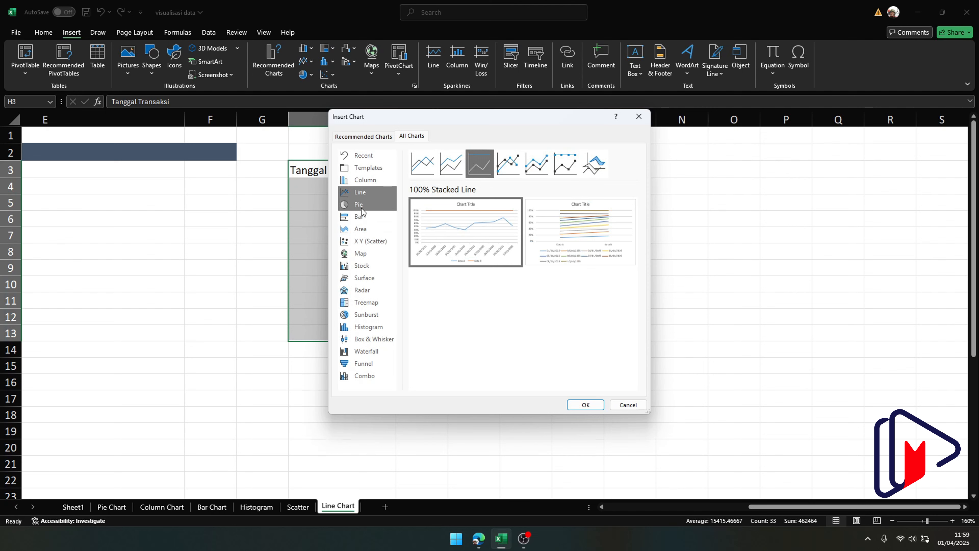
Preview the same data as a Clustered Column chart and compare it with the plain Line chart.
{"action": "left_click", "coordinate": [367, 183]}
{"action": "mouse_move", "coordinate": [447, 256]}
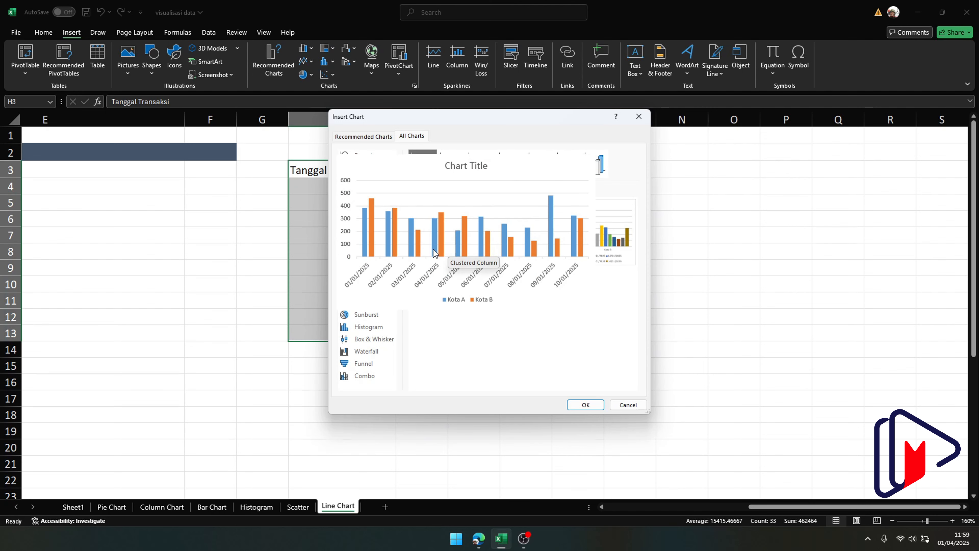
{"action": "left_click", "coordinate": [364, 191]}
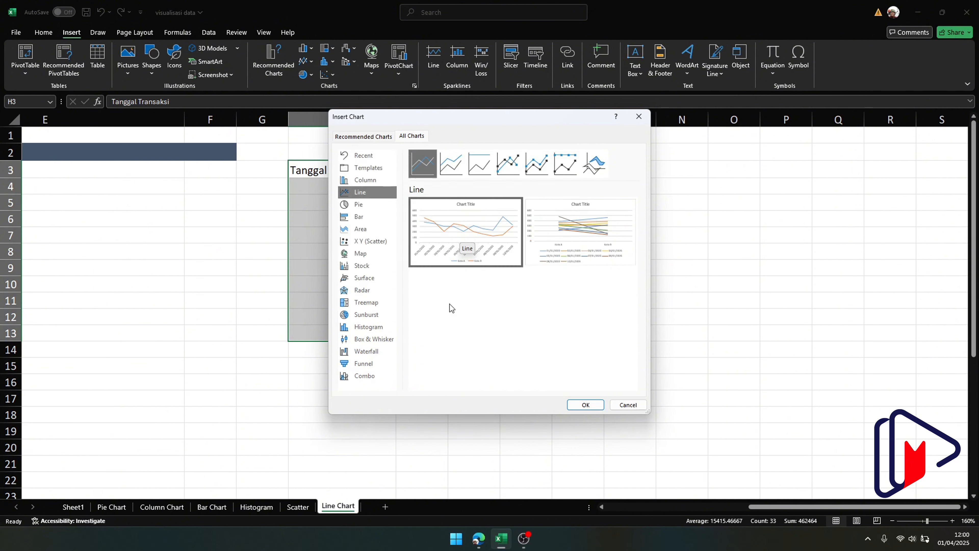
{"action": "left_click", "coordinate": [365, 179]}
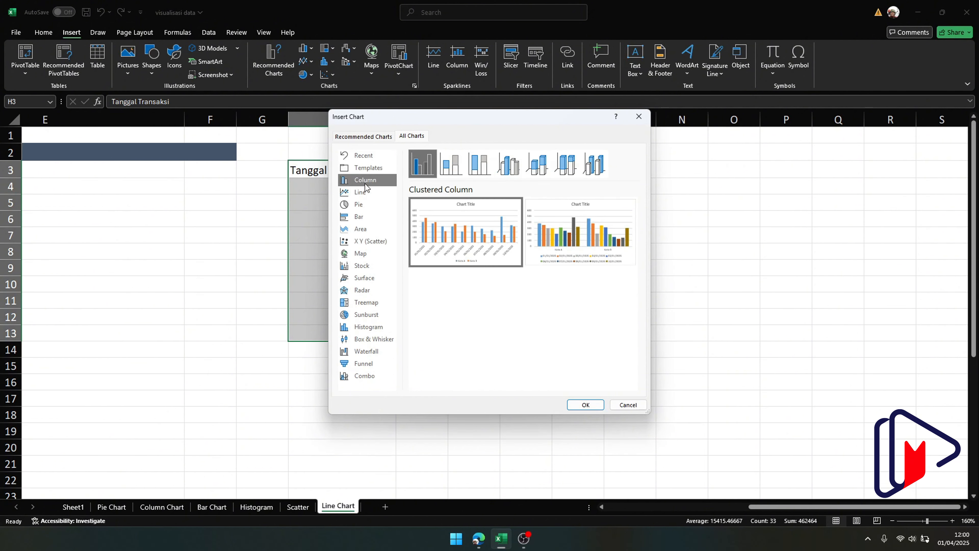
{"action": "mouse_move", "coordinate": [445, 260]}
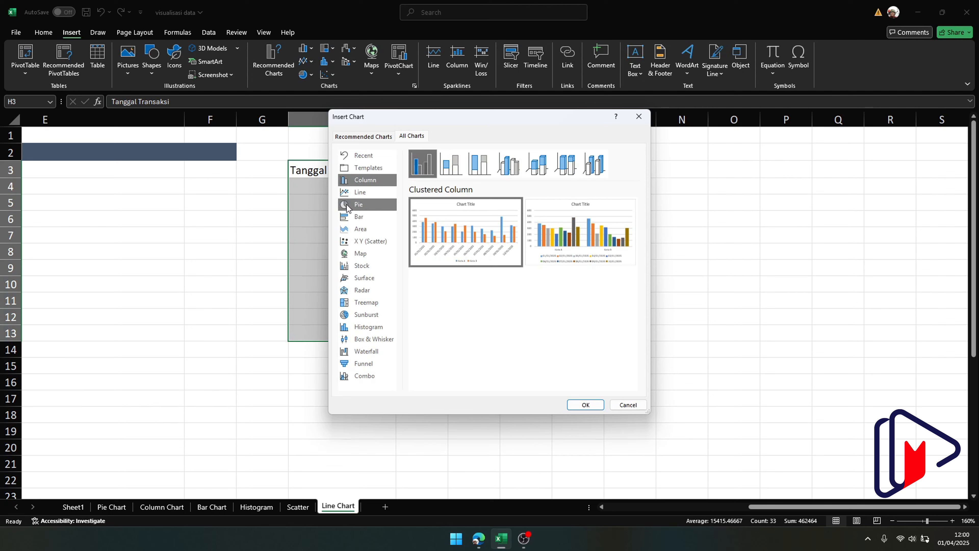
Insert a plain Line chart of both cities' data and place it just beside the table, starting around column K.
{"action": "left_click", "coordinate": [350, 192]}
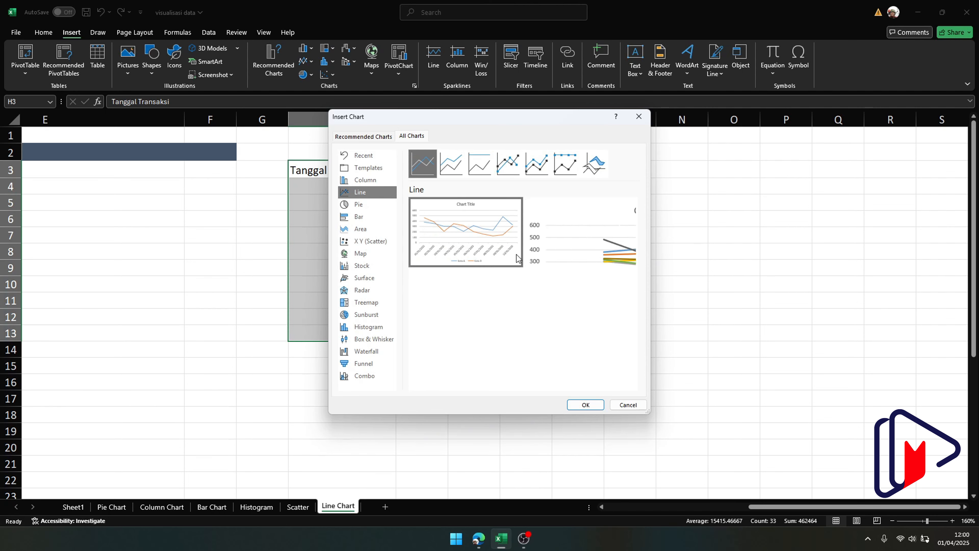
{"action": "left_click", "coordinate": [593, 407]}
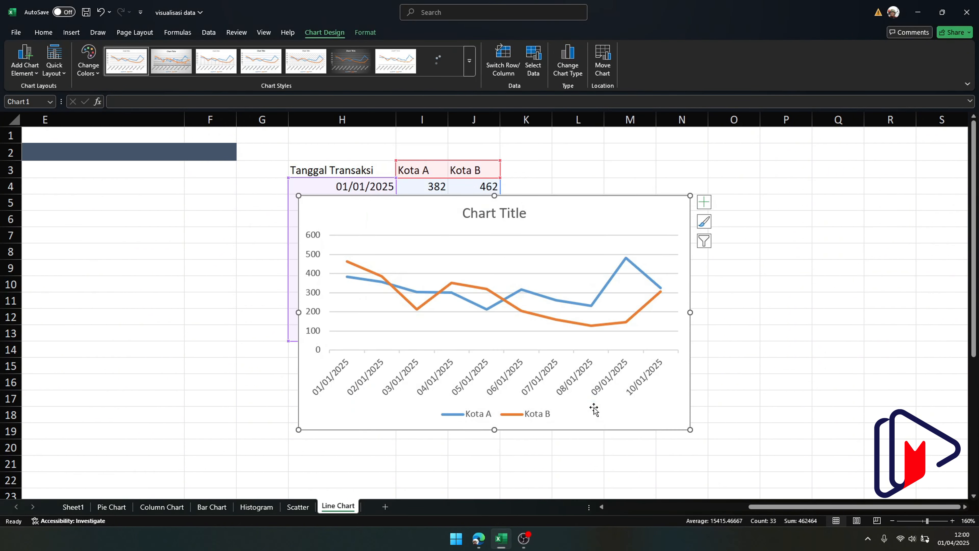
{"action": "left_click_drag", "start_coordinate": [558, 208], "coordinate": [766, 191]}
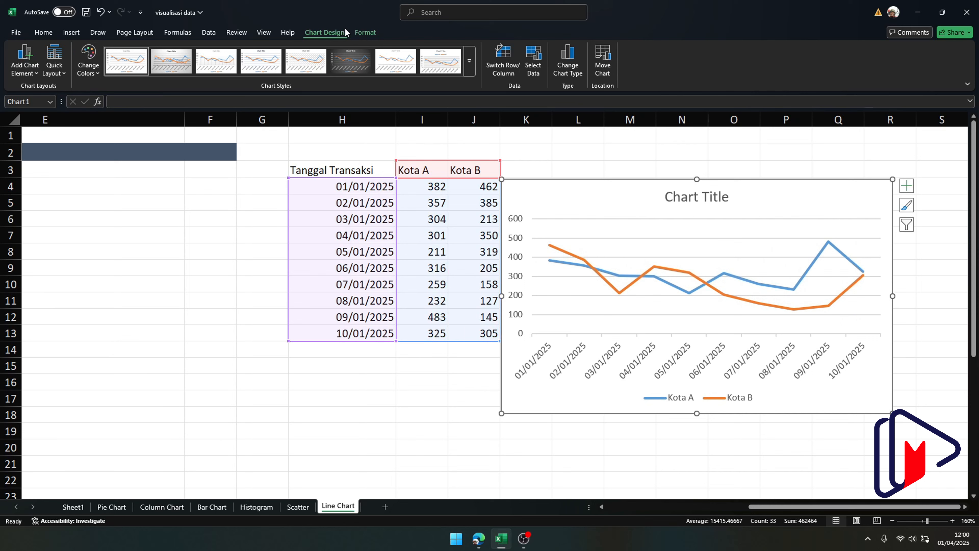
Add a Linear trendline to the Kota A series of the line chart.
{"action": "left_click", "coordinate": [30, 72]}
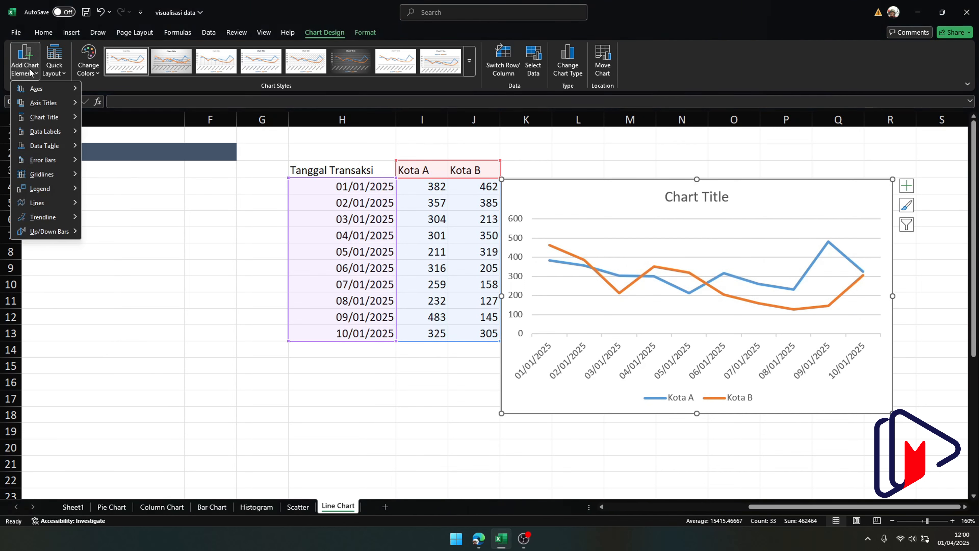
{"action": "mouse_move", "coordinate": [35, 220]}
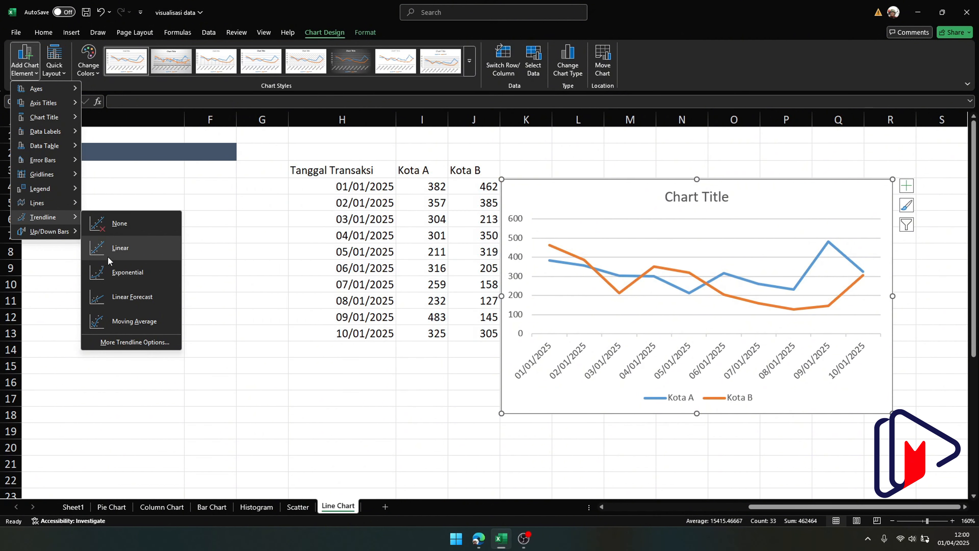
{"action": "left_click", "coordinate": [782, 287]}
{"action": "left_click", "coordinate": [782, 287]}
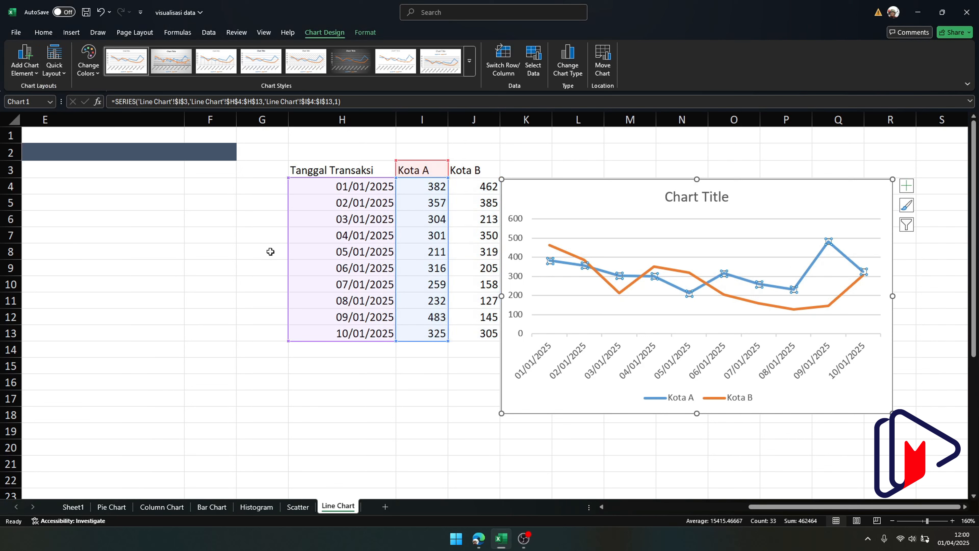
{"action": "left_click", "coordinate": [24, 59]}
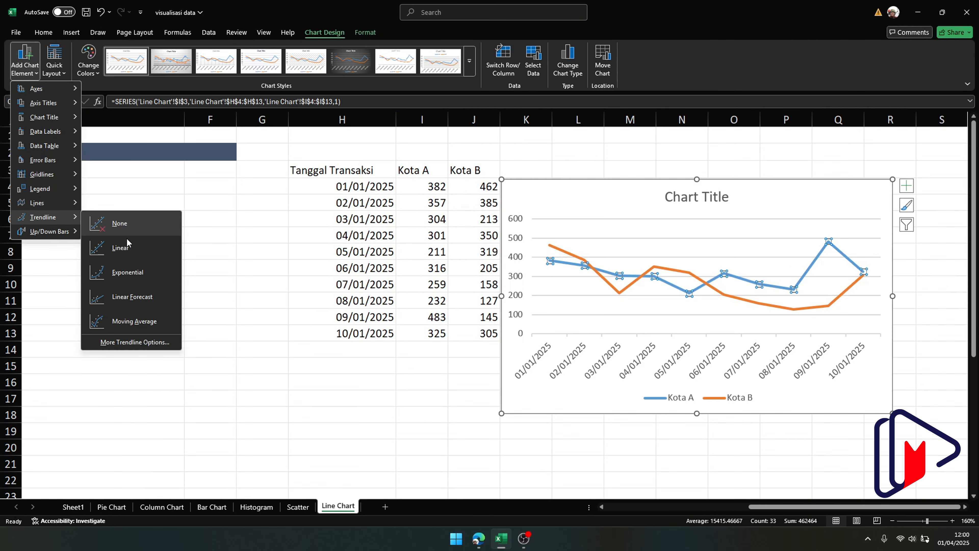
{"action": "left_click", "coordinate": [127, 248]}
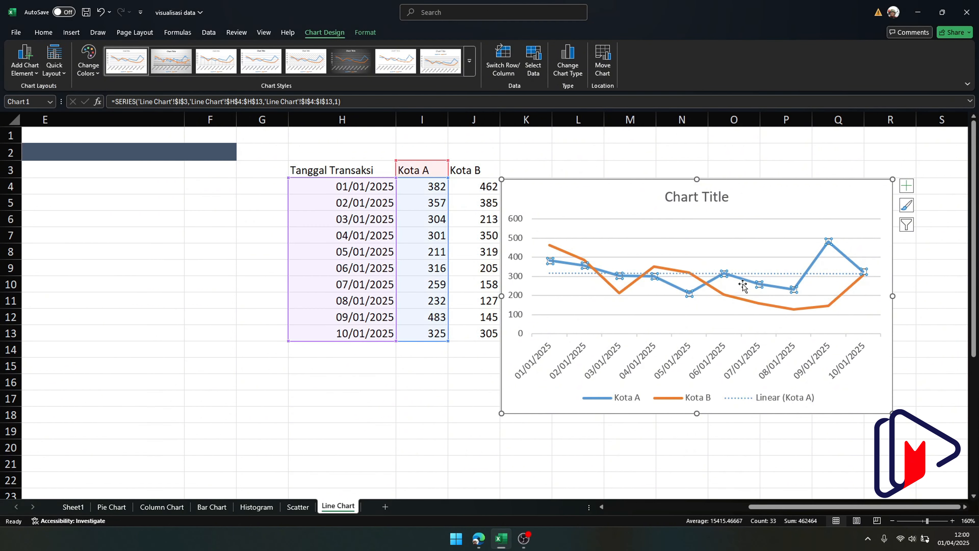
Add a Linear trendline to the Kota B series of the line chart.
{"action": "left_click", "coordinate": [818, 307]}
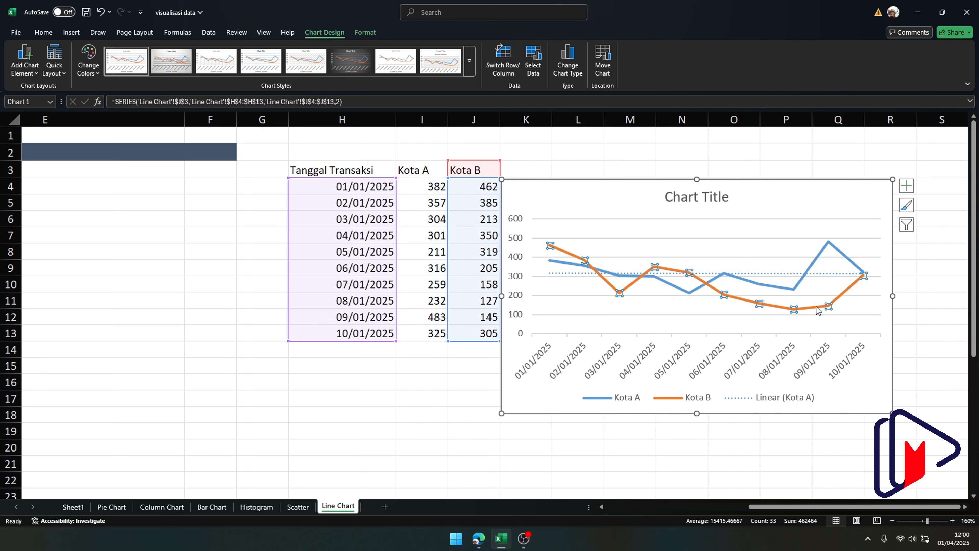
{"action": "left_click", "coordinate": [24, 60]}
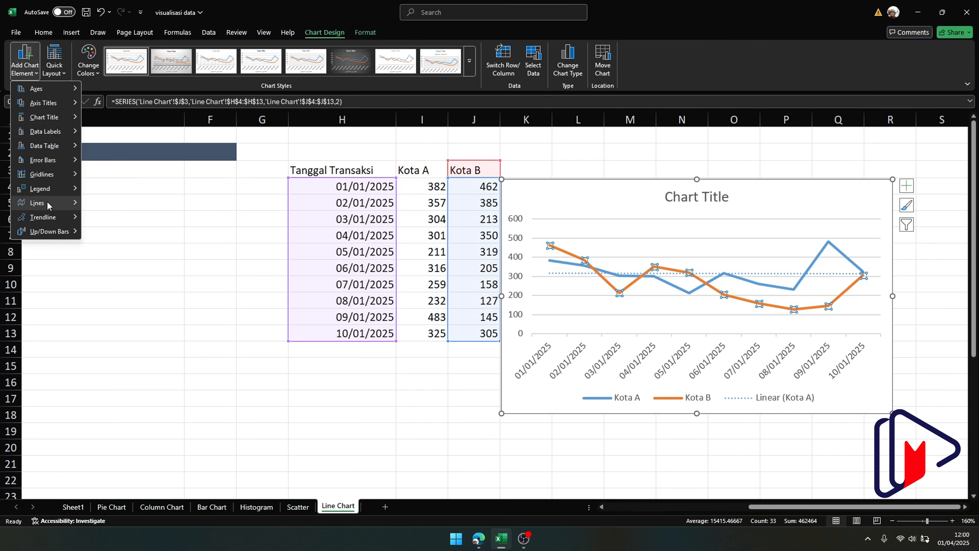
{"action": "mouse_move", "coordinate": [67, 217]}
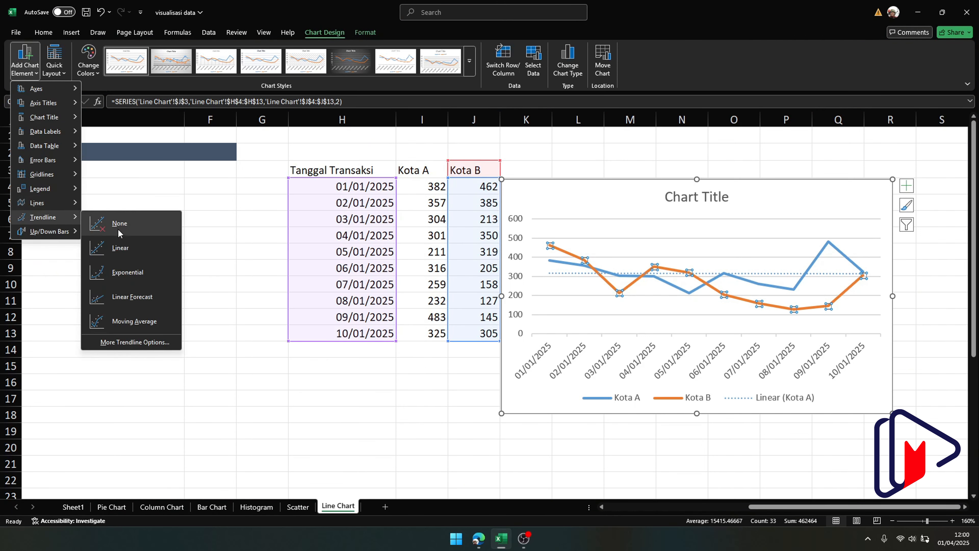
{"action": "left_click", "coordinate": [123, 248]}
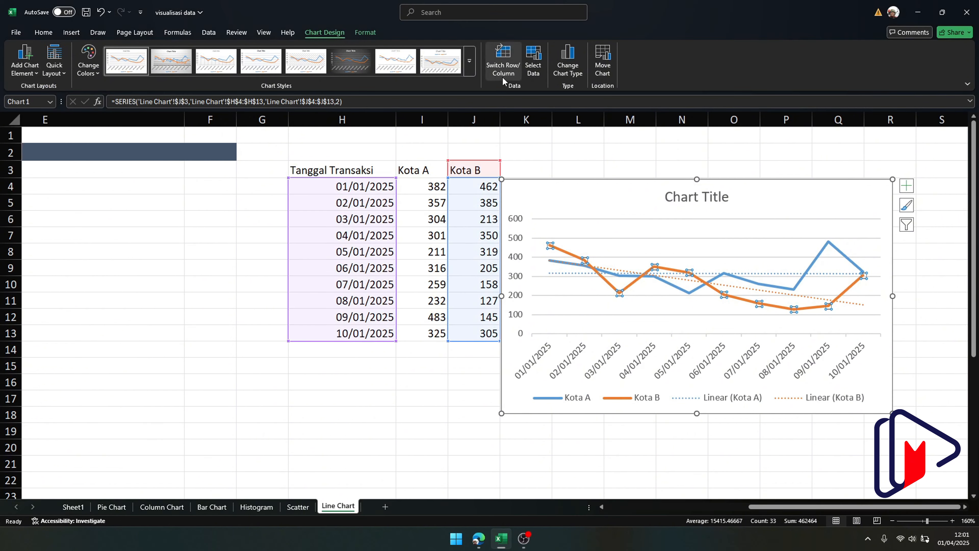
Preview a Moving Average trendline on the Kota A series without applying it.
{"action": "left_click", "coordinate": [18, 74]}
{"action": "mouse_move", "coordinate": [56, 218]}
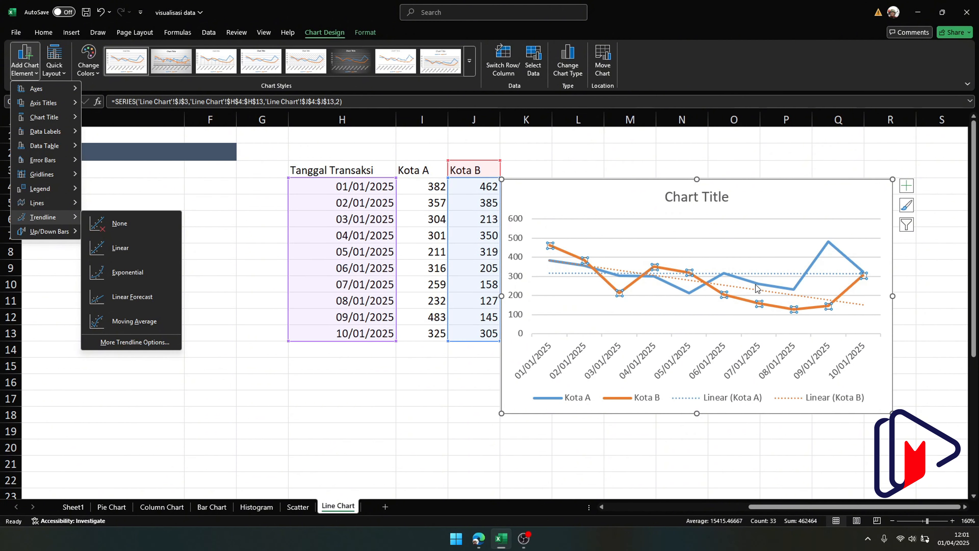
{"action": "left_click", "coordinate": [761, 286]}
{"action": "left_click", "coordinate": [761, 286]}
{"action": "left_click", "coordinate": [25, 60]}
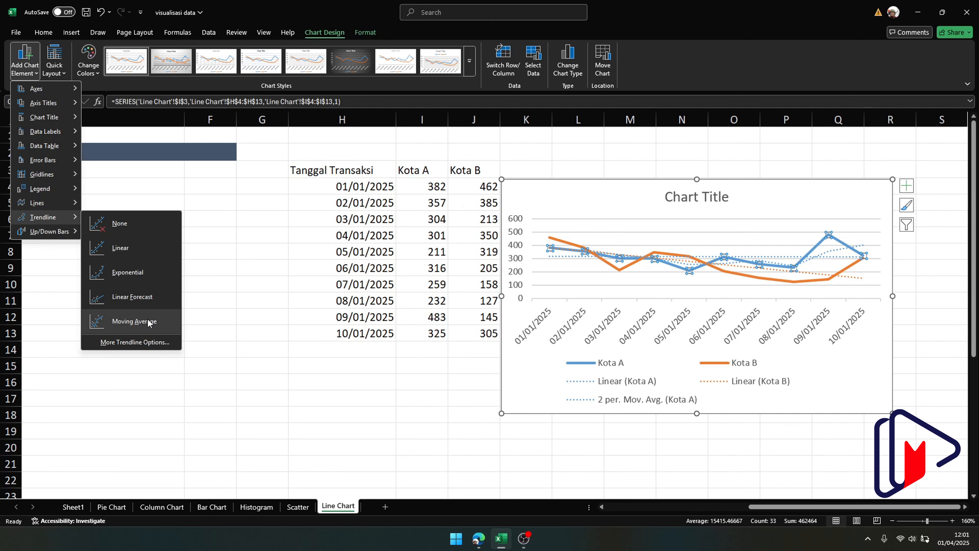
{"action": "left_click", "coordinate": [164, 400]}
Review the Jenis Trendline table in C24:E29, going through the explanation and use case of the trendline types.
{"action": "scroll", "coordinate": [164, 400], "scroll_direction": "down", "scroll_amount": 5}
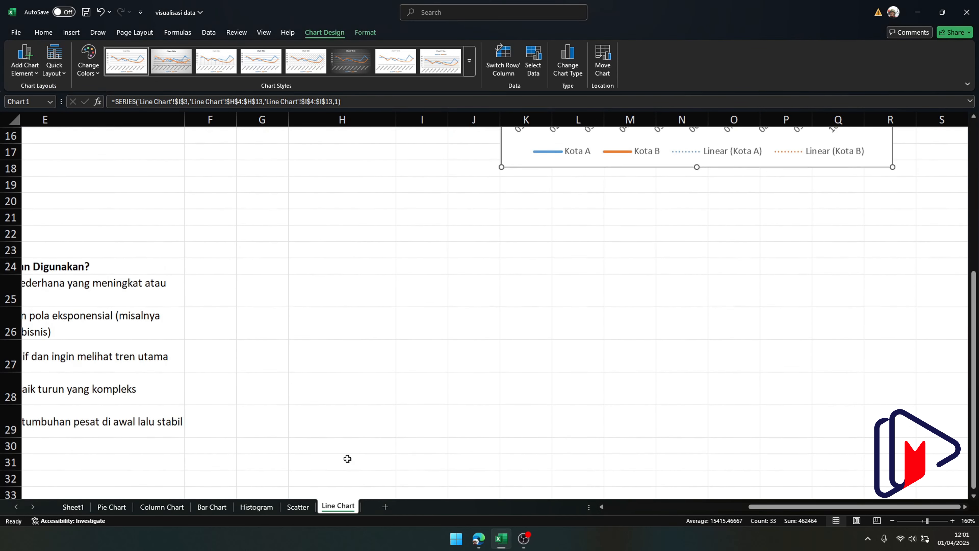
{"action": "left_click_drag", "start_coordinate": [778, 506], "coordinate": [593, 517]}
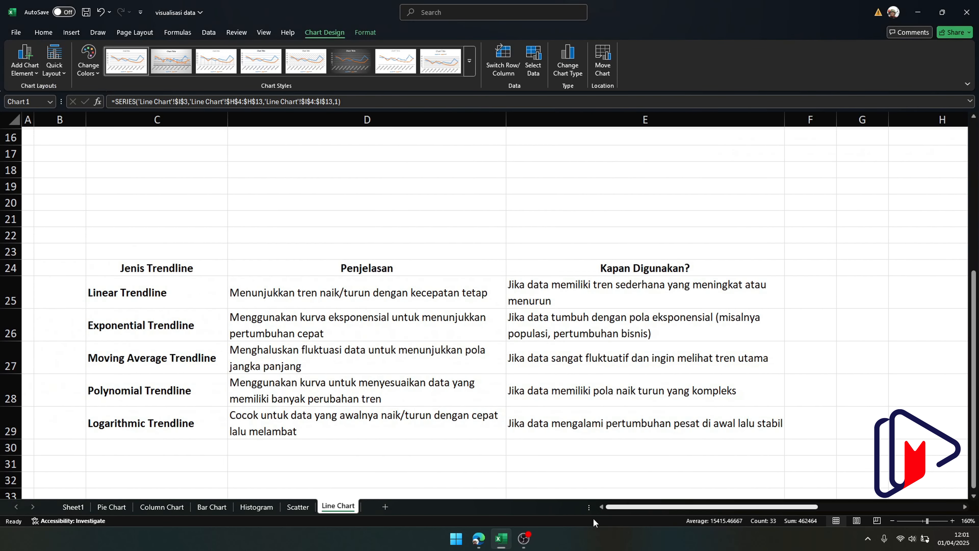
{"action": "scroll", "coordinate": [476, 364], "scroll_direction": "down", "scroll_amount": 1}
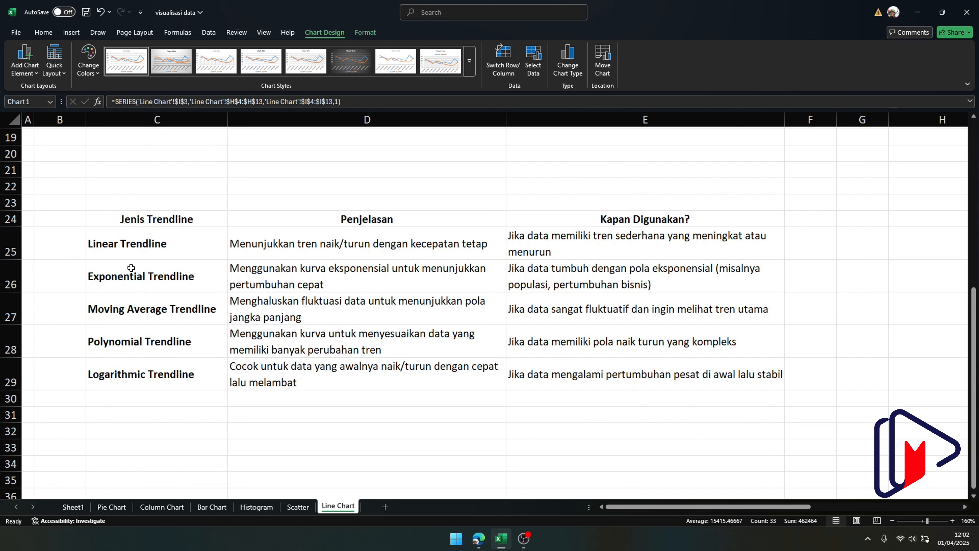
{"action": "left_click", "coordinate": [134, 255]}
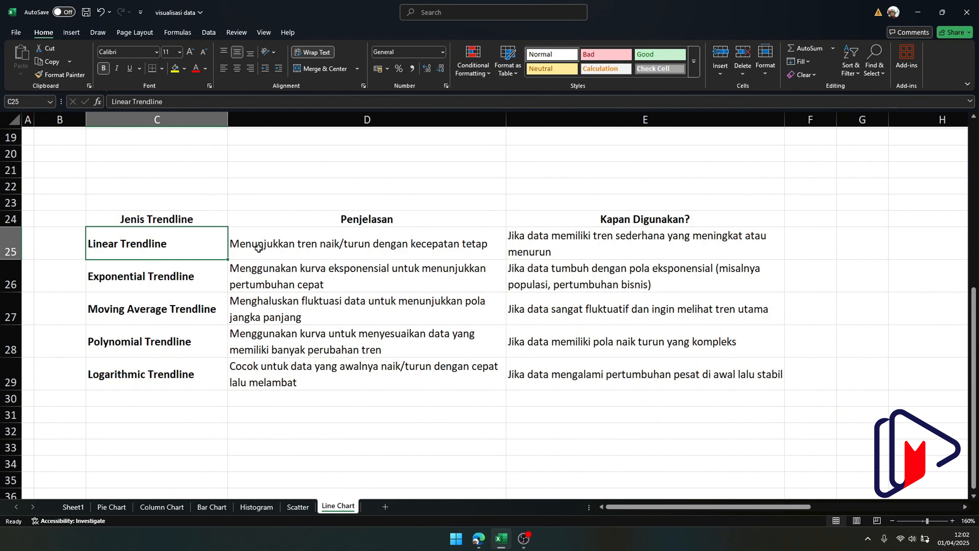
{"action": "left_click", "coordinate": [200, 272]}
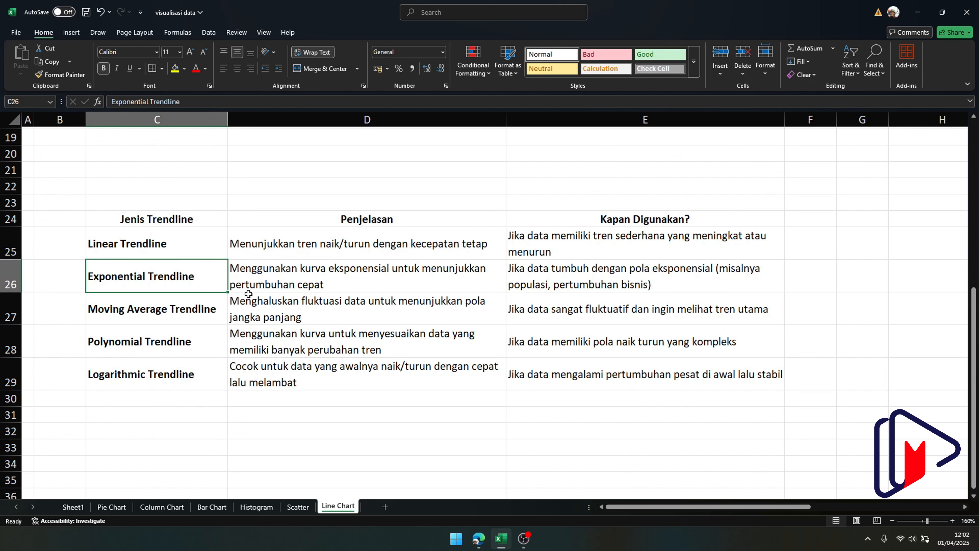
{"action": "left_click", "coordinate": [201, 311]}
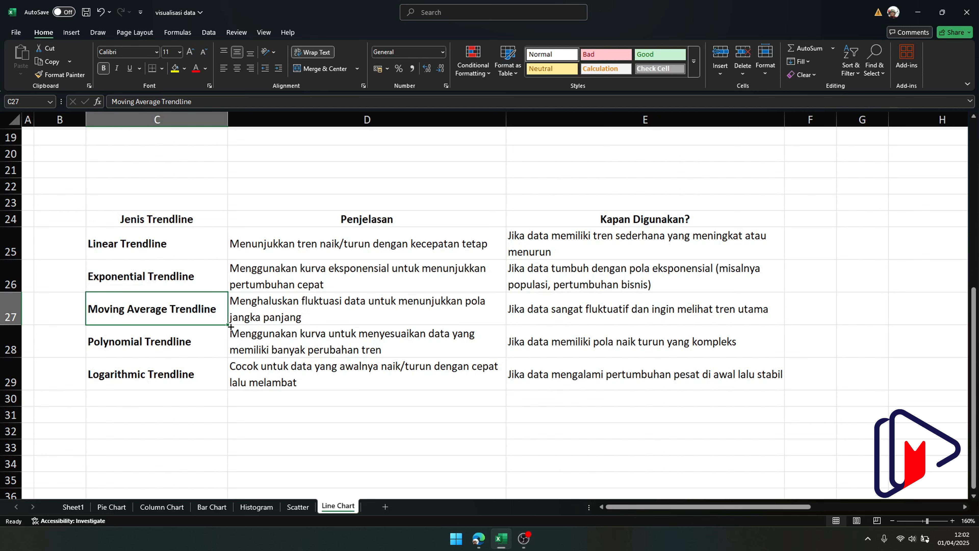
{"action": "left_click", "coordinate": [196, 336]}
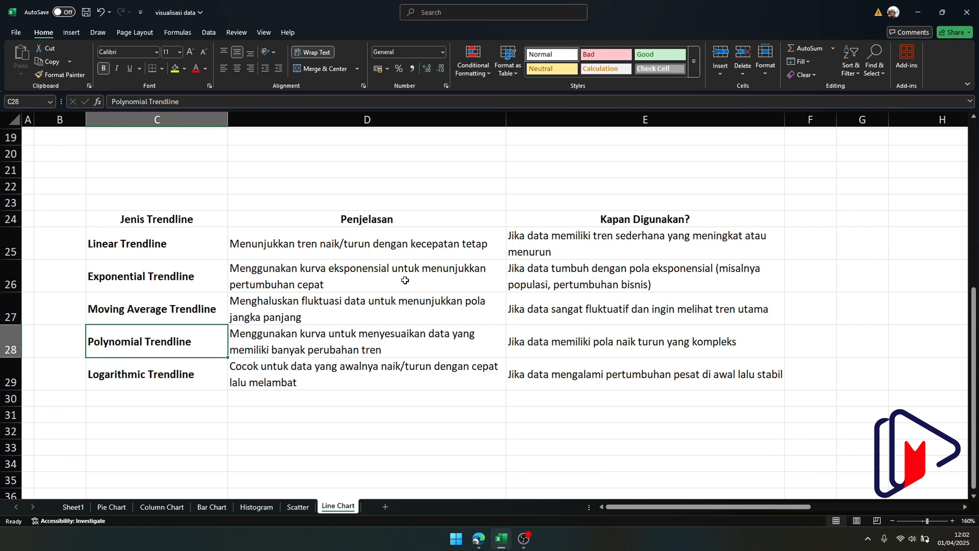
{"action": "left_click", "coordinate": [159, 255]}
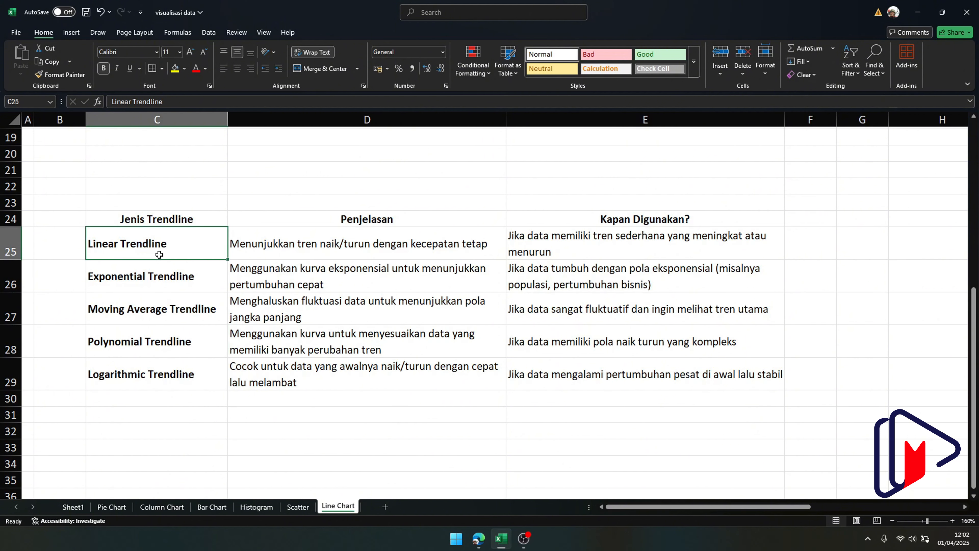
{"action": "left_click", "coordinate": [168, 275]}
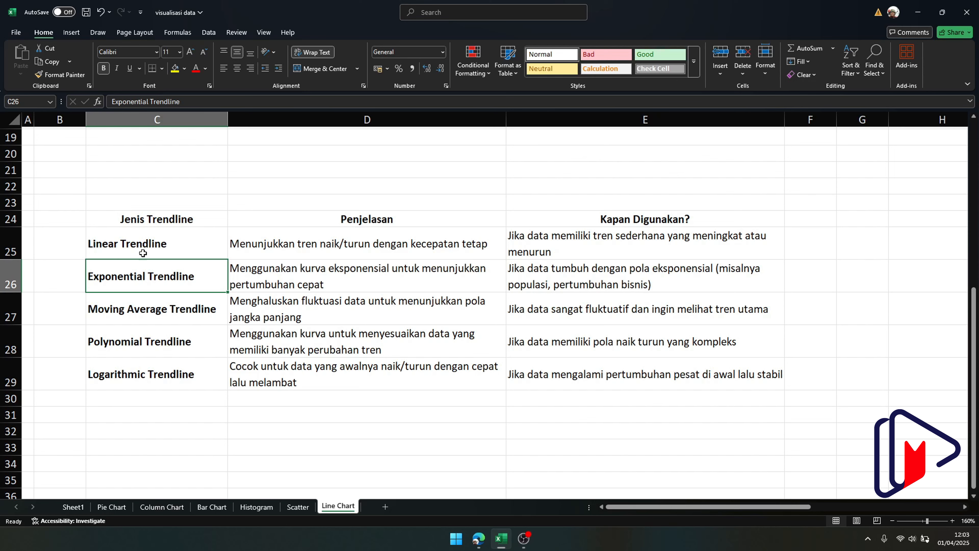
{"action": "scroll", "coordinate": [593, 285], "scroll_direction": "up", "scroll_amount": 6}
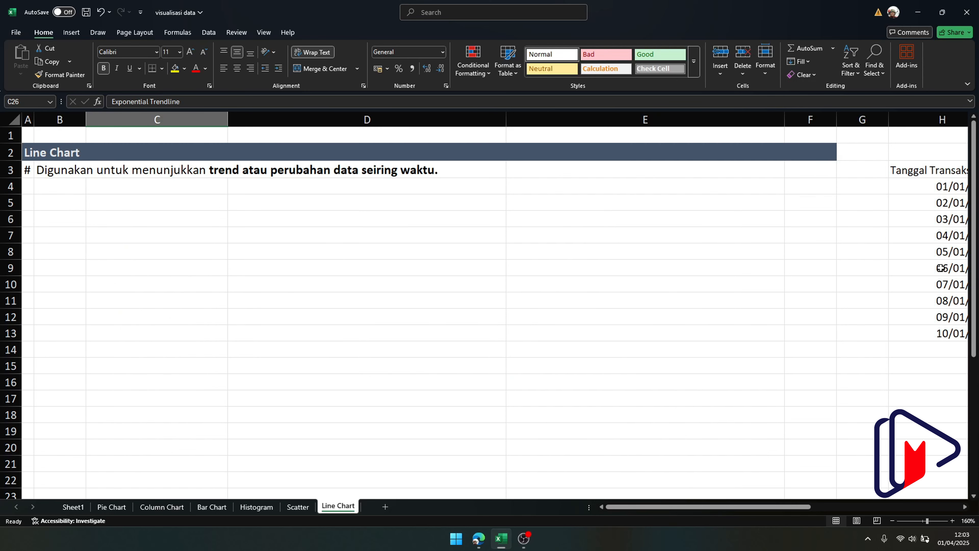
Add another trendline to the Kota B series of the line chart and set its type to Moving Average.
{"action": "left_click_drag", "start_coordinate": [803, 506], "coordinate": [925, 508]}
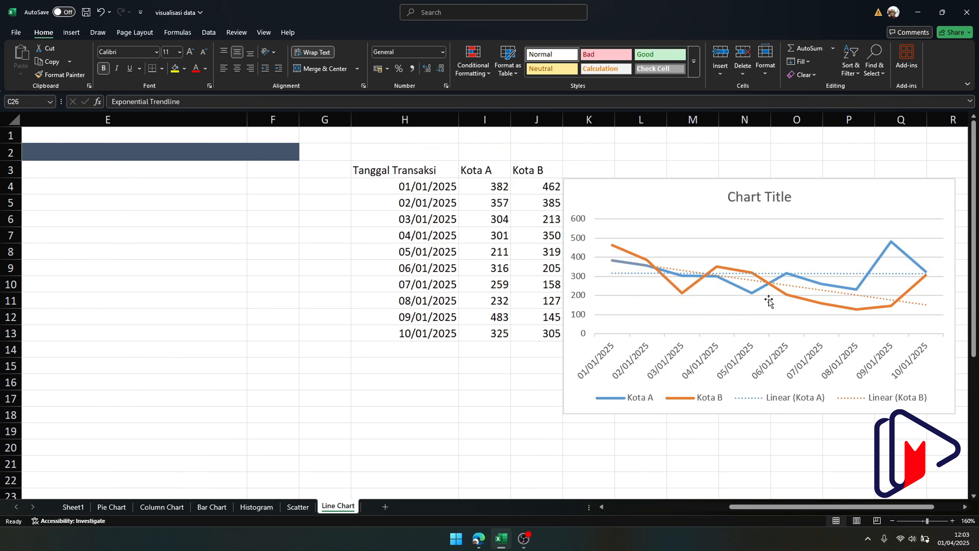
{"action": "left_click", "coordinate": [772, 284]}
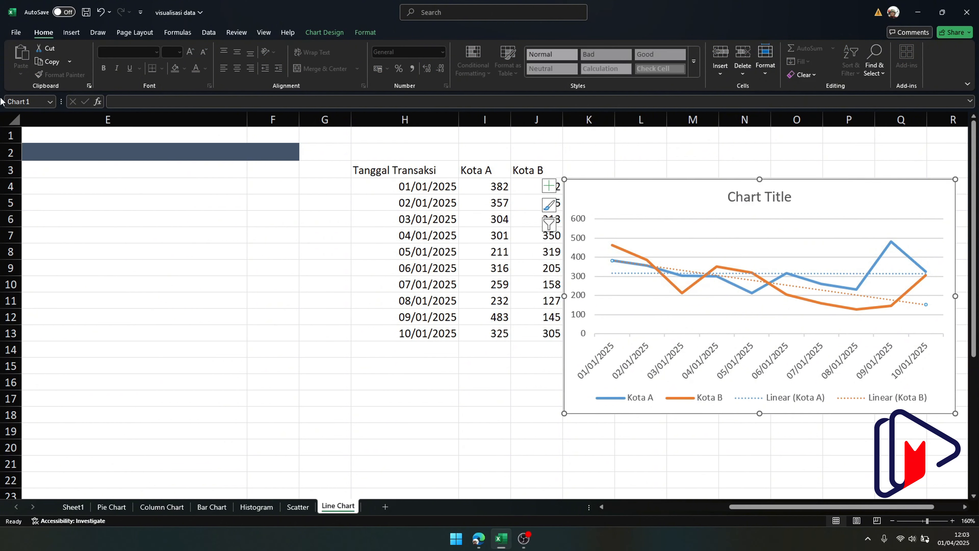
{"action": "left_click", "coordinate": [323, 33]}
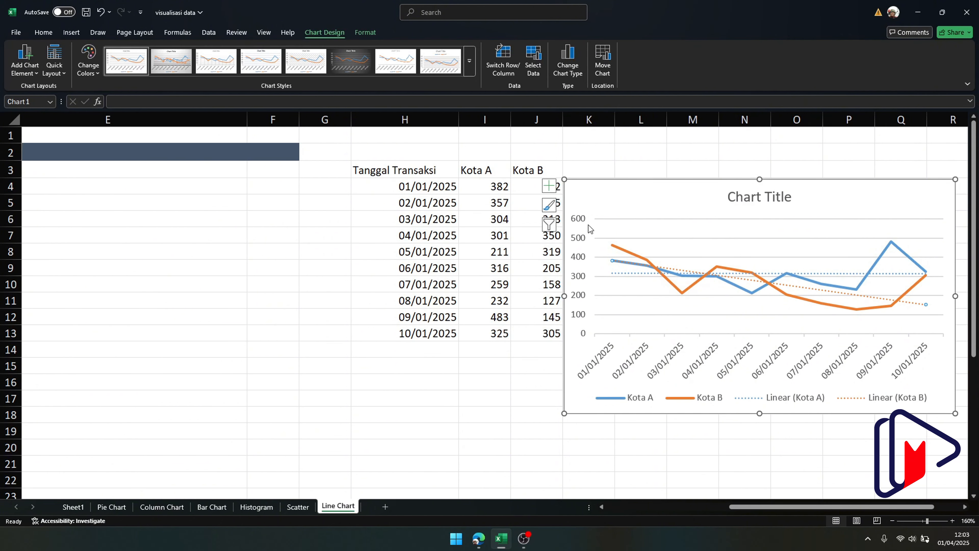
{"action": "left_click", "coordinate": [636, 254]}
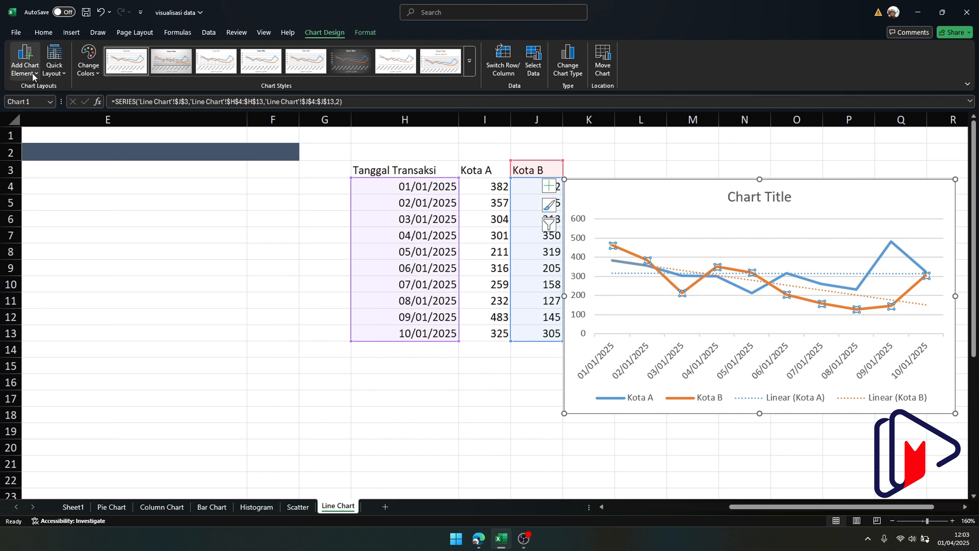
{"action": "left_click", "coordinate": [24, 58]}
{"action": "mouse_move", "coordinate": [62, 217]}
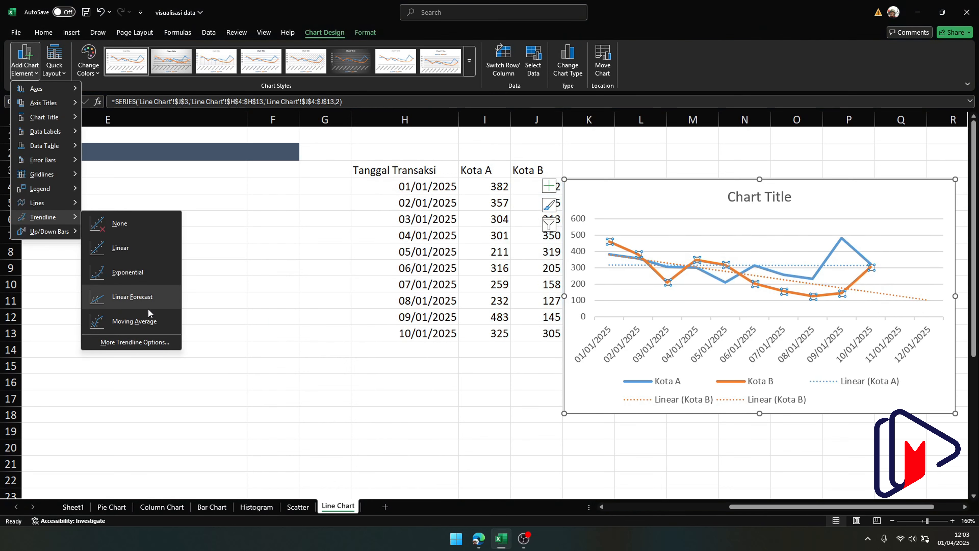
{"action": "left_click", "coordinate": [160, 342]}
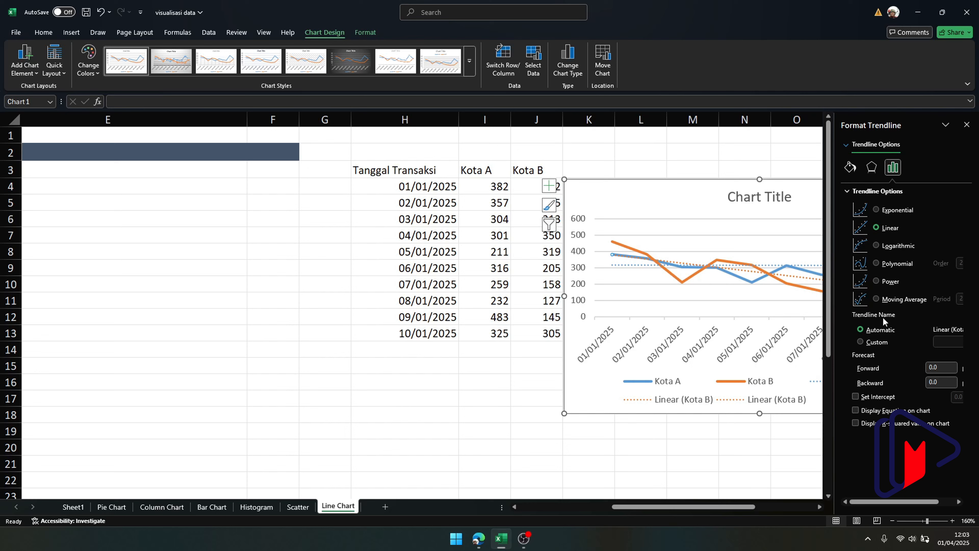
{"action": "left_click", "coordinate": [877, 300]}
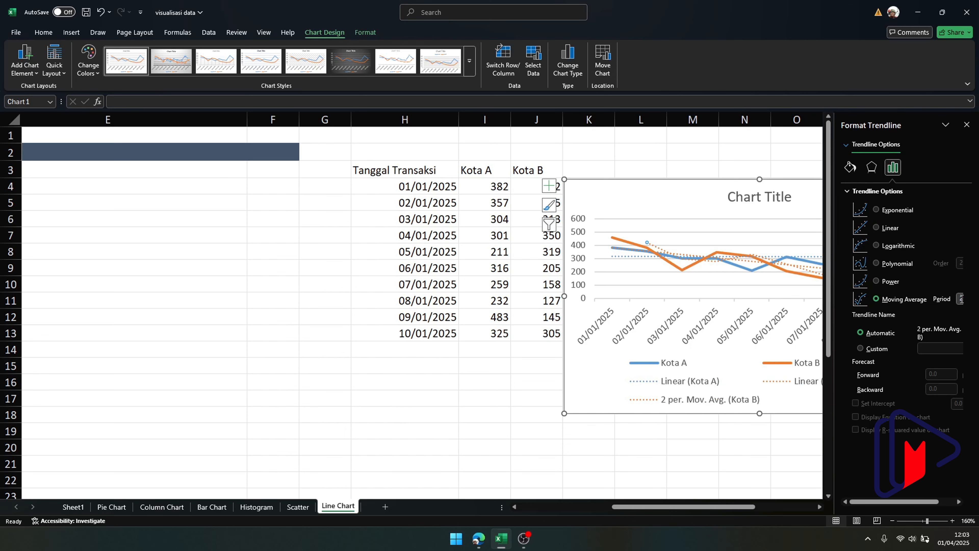
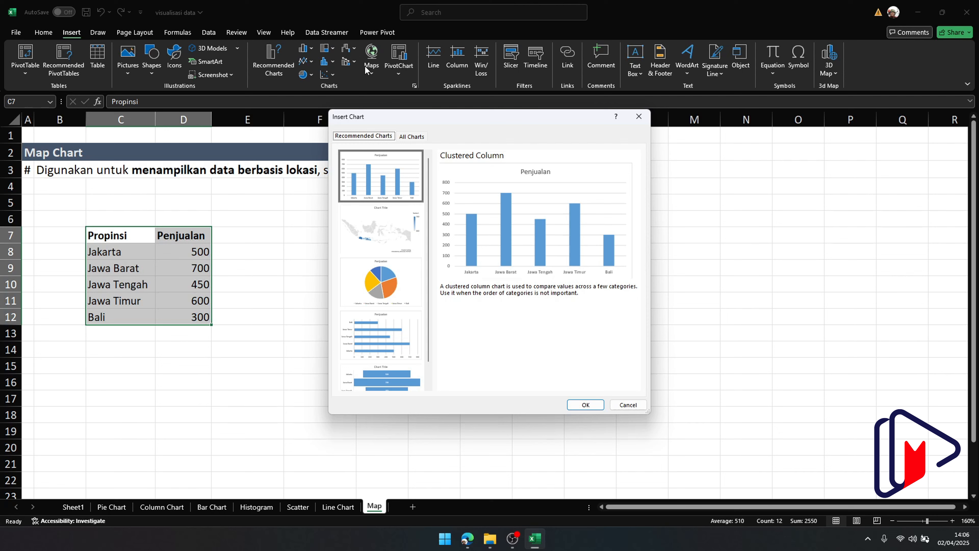
Insert a Filled Map chart from the Propinsi and Penjualan data in C7:D12.
{"action": "left_click", "coordinate": [408, 139]}
{"action": "left_click", "coordinate": [366, 136]}
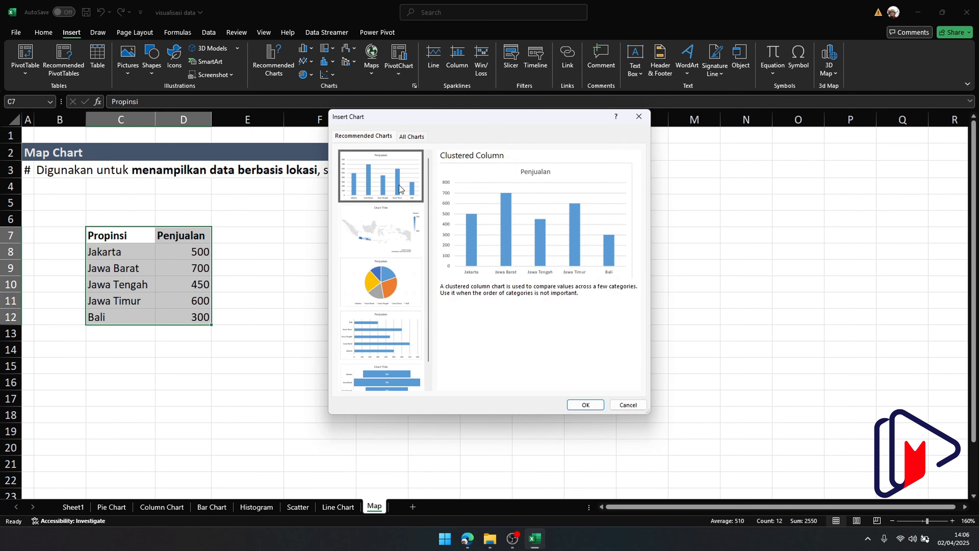
{"action": "left_click", "coordinate": [412, 137]}
{"action": "left_click", "coordinate": [375, 252]}
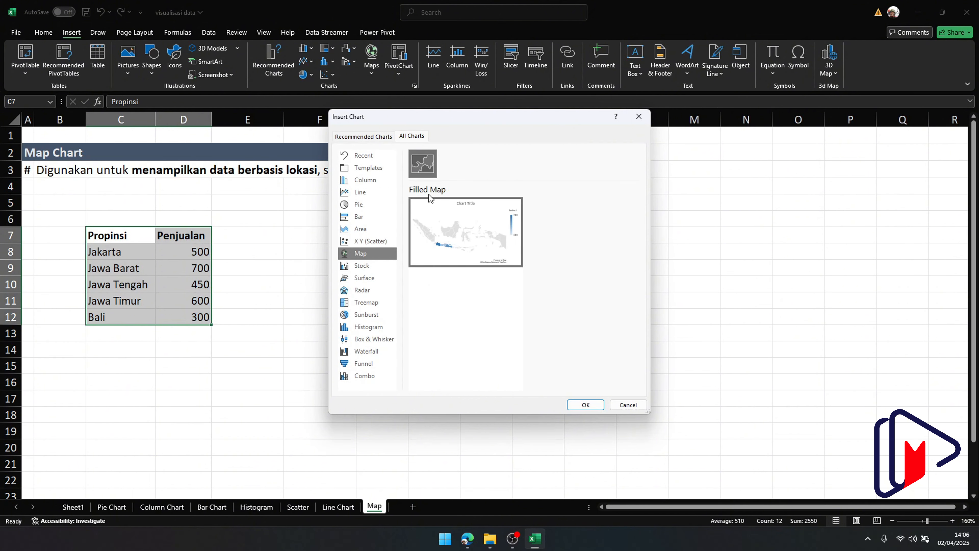
{"action": "left_click", "coordinate": [585, 404]}
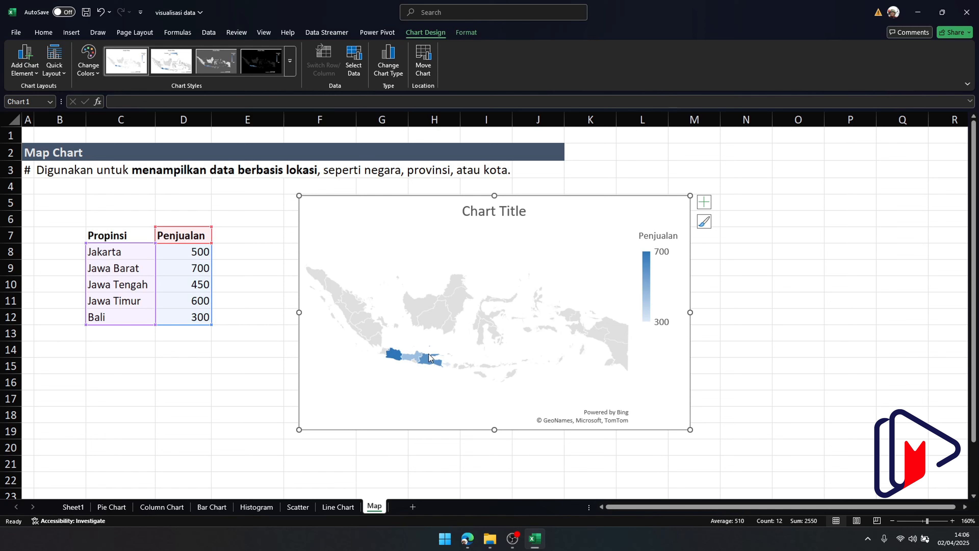
{"action": "mouse_move", "coordinate": [427, 357]}
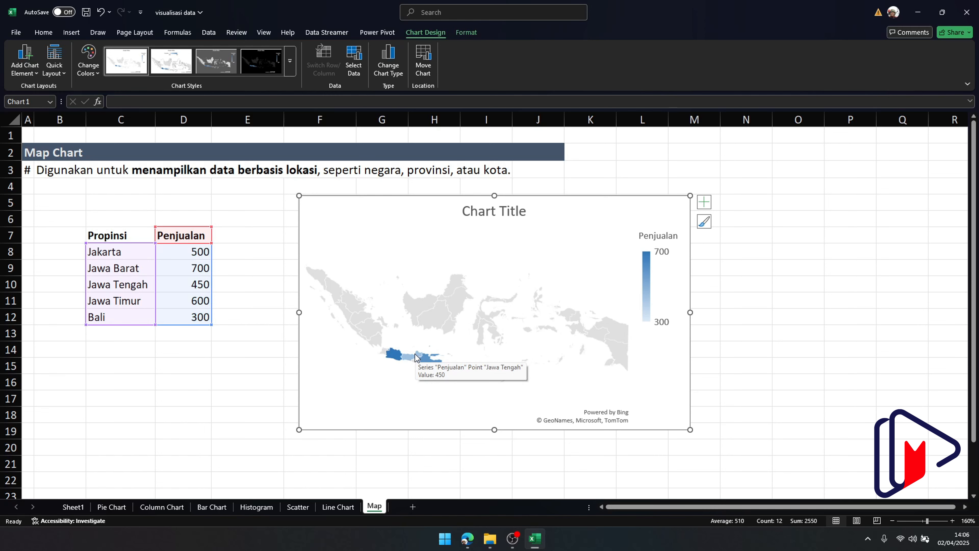
Set the map area of the chart's Penjualan series to Only regions with data.
{"action": "right_click", "coordinate": [415, 357]}
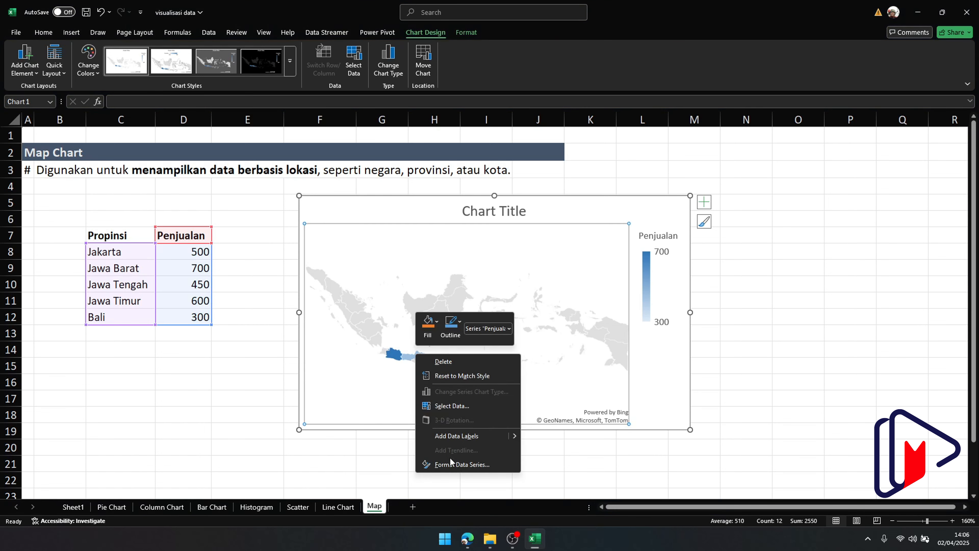
{"action": "left_click", "coordinate": [450, 460]}
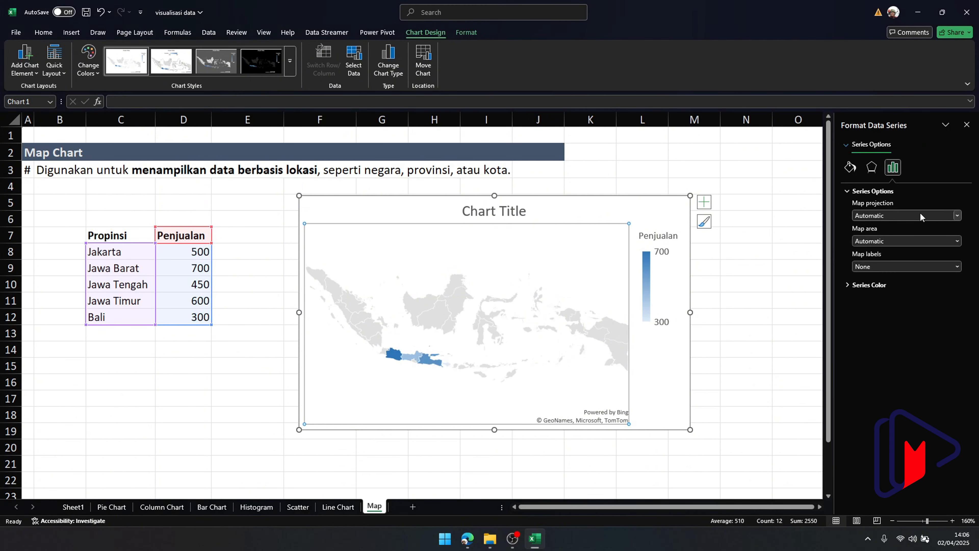
{"action": "left_click", "coordinate": [907, 212]}
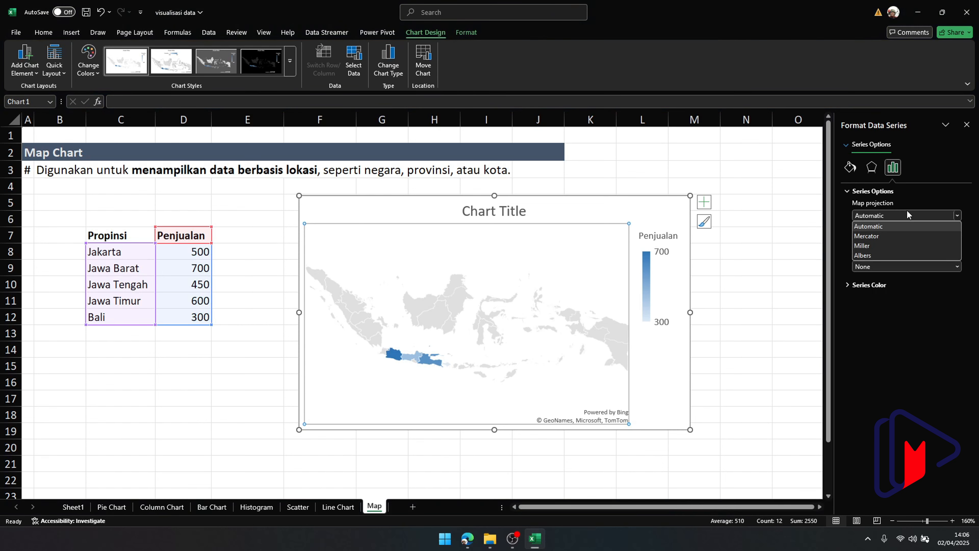
{"action": "left_click", "coordinate": [907, 215]}
{"action": "left_click", "coordinate": [896, 243]}
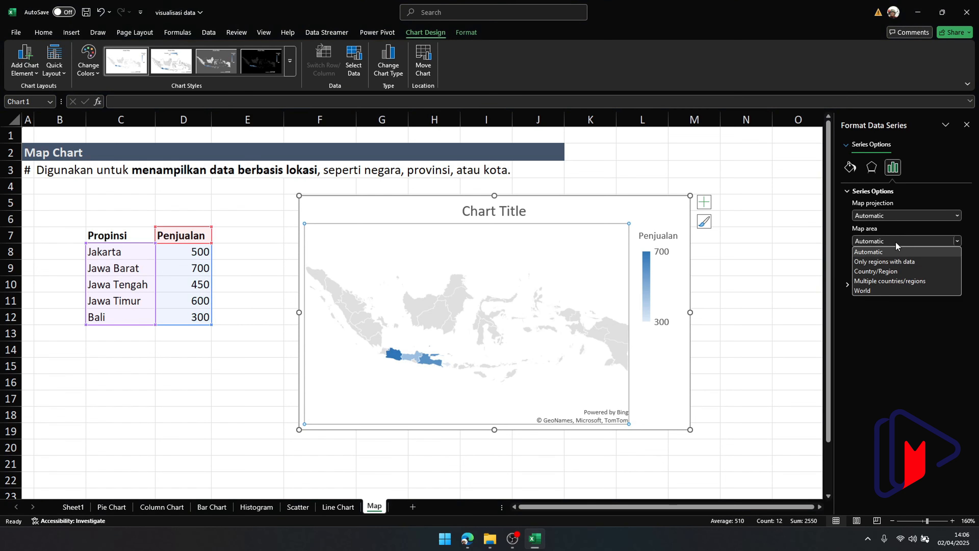
{"action": "left_click", "coordinate": [900, 261]}
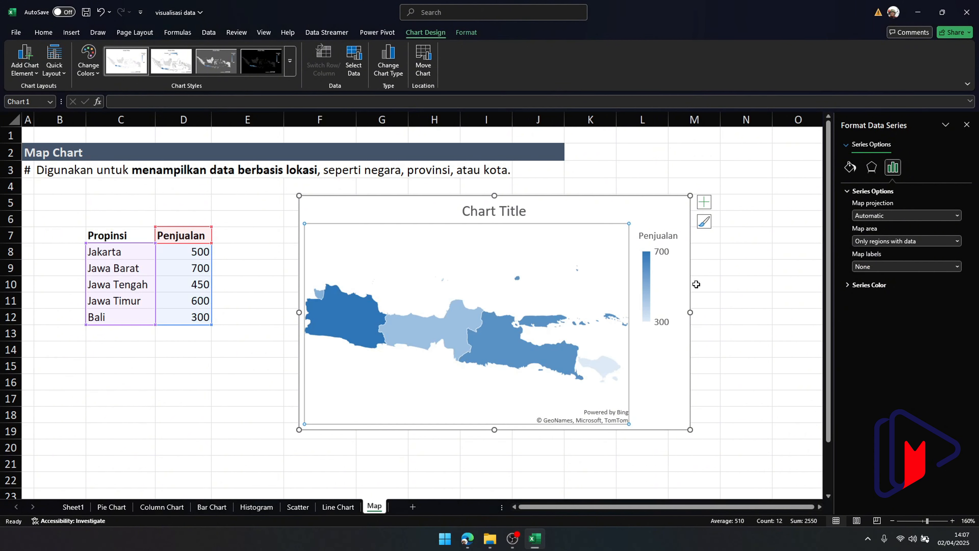
{"action": "mouse_move", "coordinate": [537, 326]}
{"action": "mouse_move", "coordinate": [365, 321]}
{"action": "mouse_move", "coordinate": [422, 329]}
{"action": "mouse_move", "coordinate": [526, 353]}
Make sure Microsoft Power Map for Excel is enabled in the COM add-ins list and accept the list.
{"action": "left_click", "coordinate": [18, 31]}
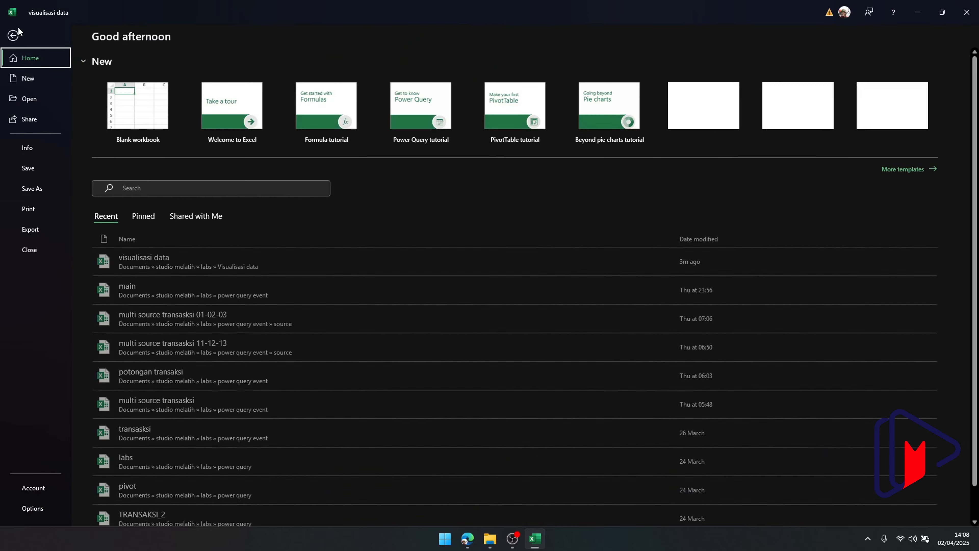
{"action": "left_click", "coordinate": [34, 513]}
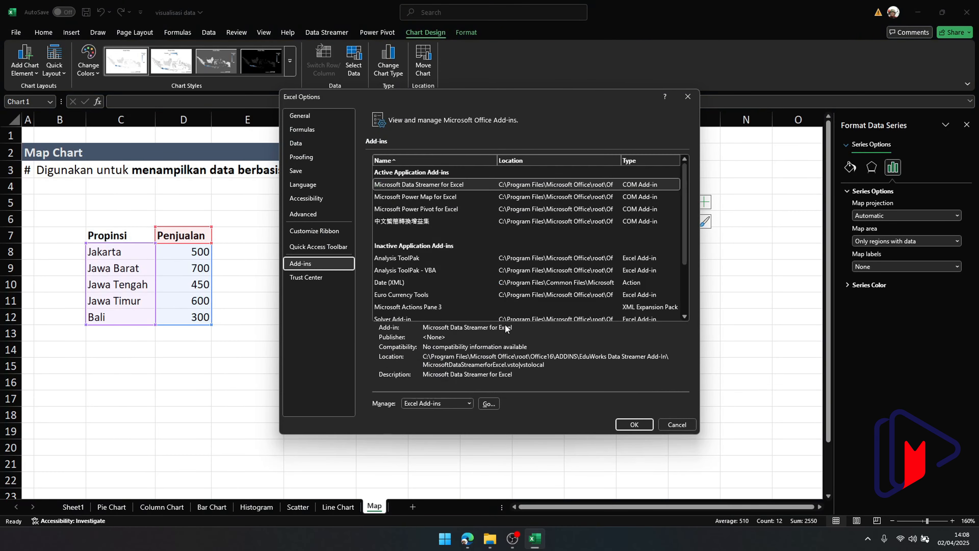
{"action": "left_click", "coordinate": [452, 408]}
{"action": "left_click", "coordinate": [428, 424]}
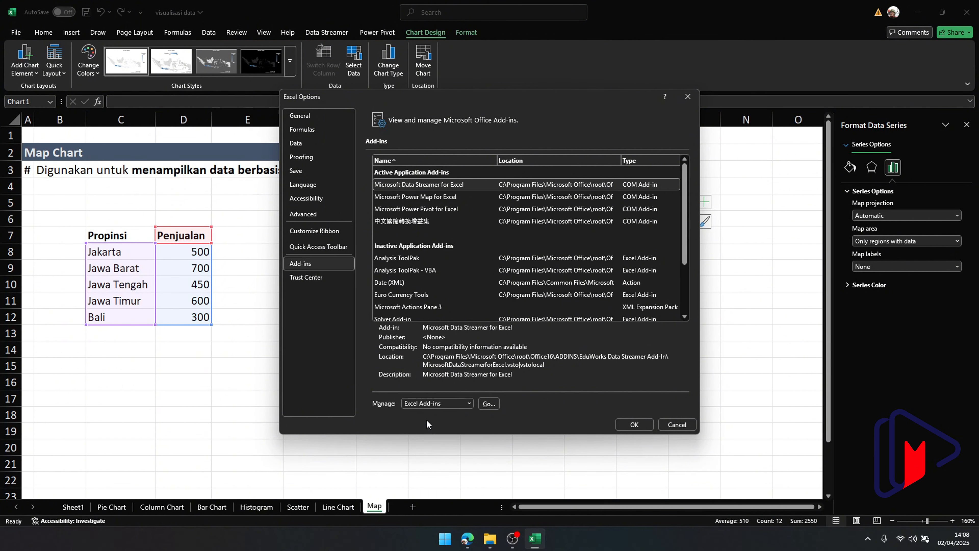
{"action": "left_click", "coordinate": [489, 403]}
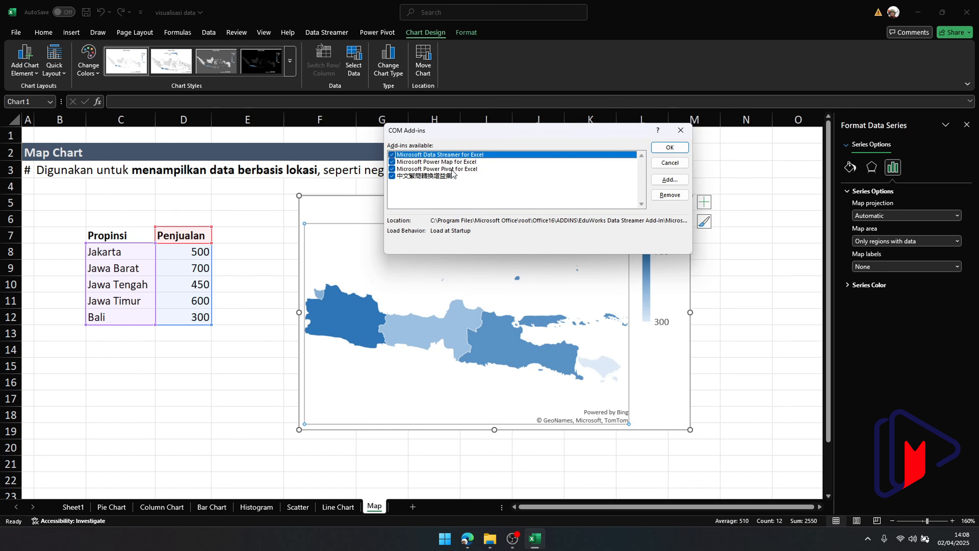
{"action": "left_click", "coordinate": [427, 163]}
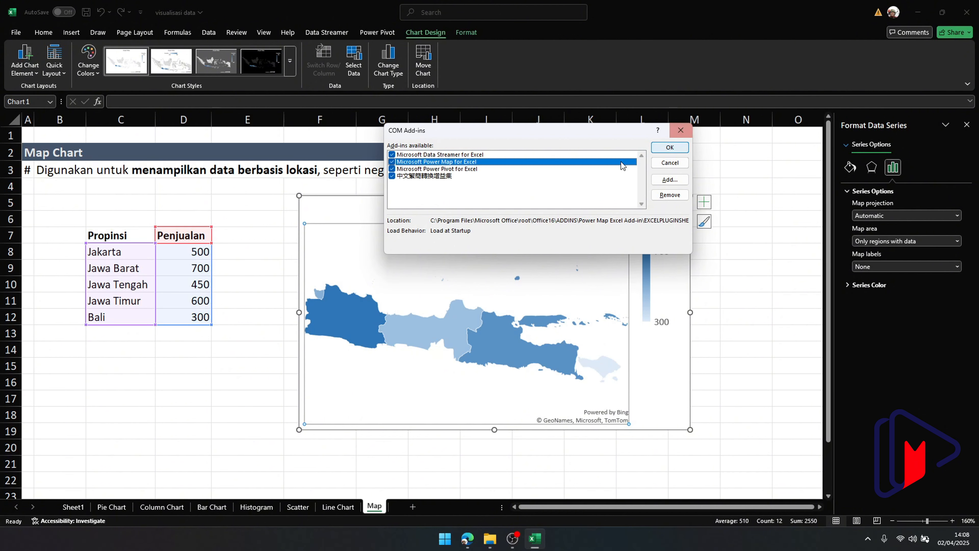
{"action": "left_click", "coordinate": [679, 148]}
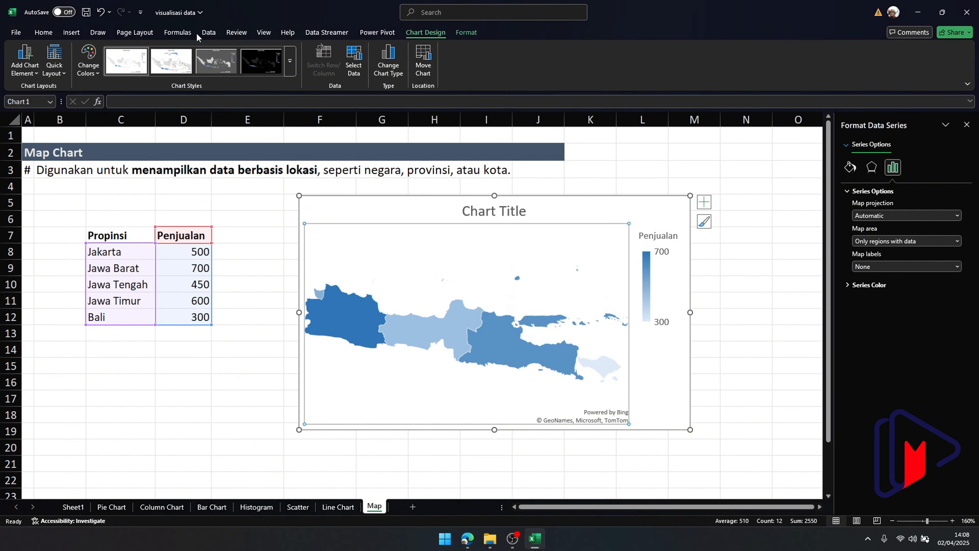
List All Commands in the ribbon customization options and remove 3D Map from the Insert tab's 3d Map (Custom) group.
{"action": "left_click", "coordinate": [15, 32]}
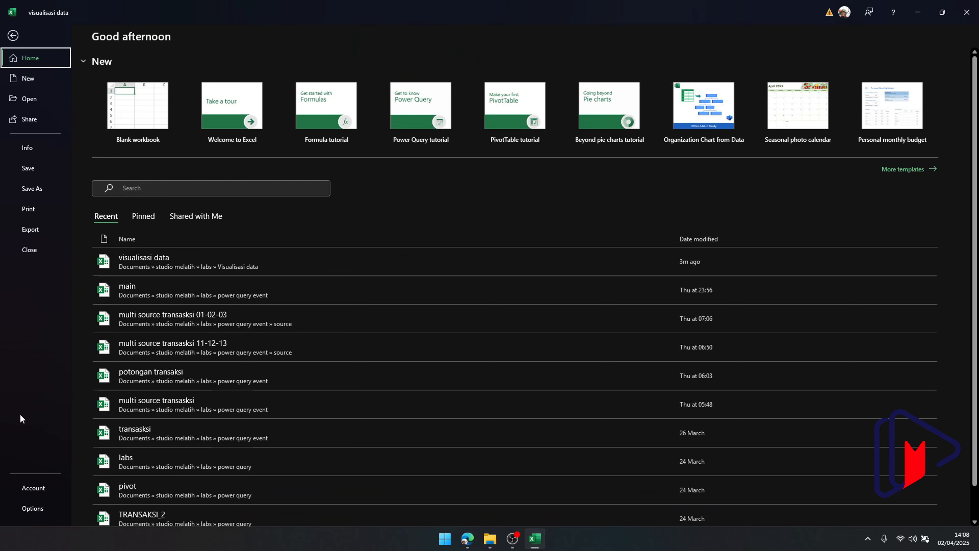
{"action": "left_click", "coordinate": [32, 502]}
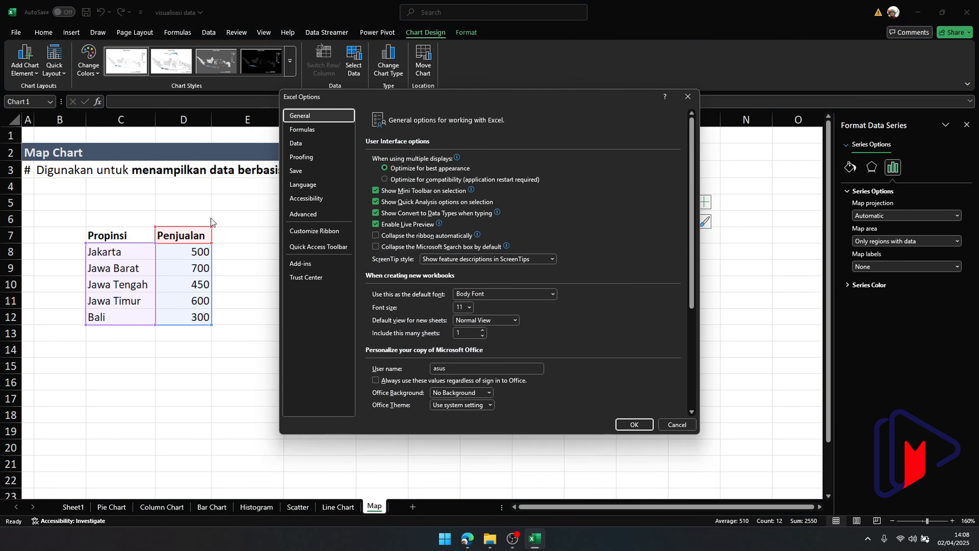
{"action": "left_click", "coordinate": [318, 230]}
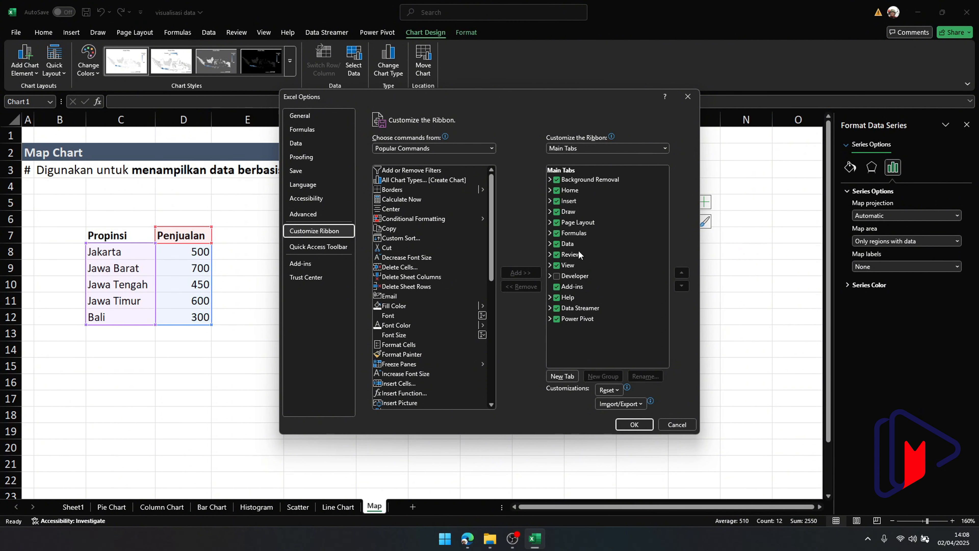
{"action": "left_click", "coordinate": [549, 200]}
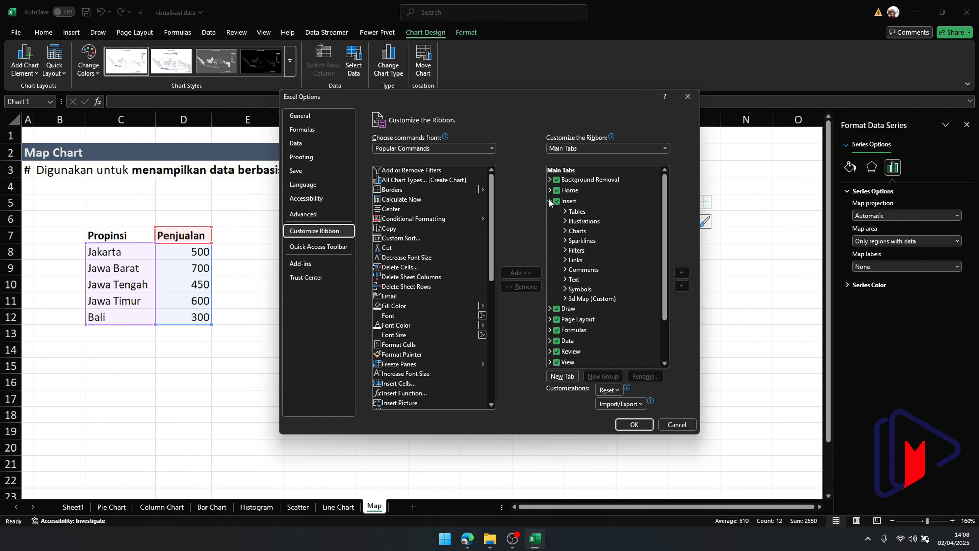
{"action": "left_click", "coordinate": [439, 149]}
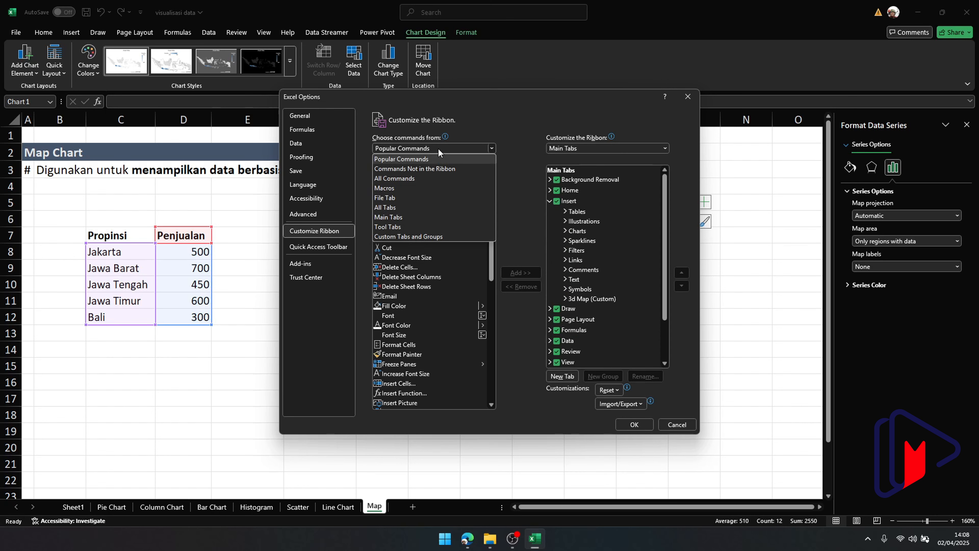
{"action": "left_click", "coordinate": [386, 180]}
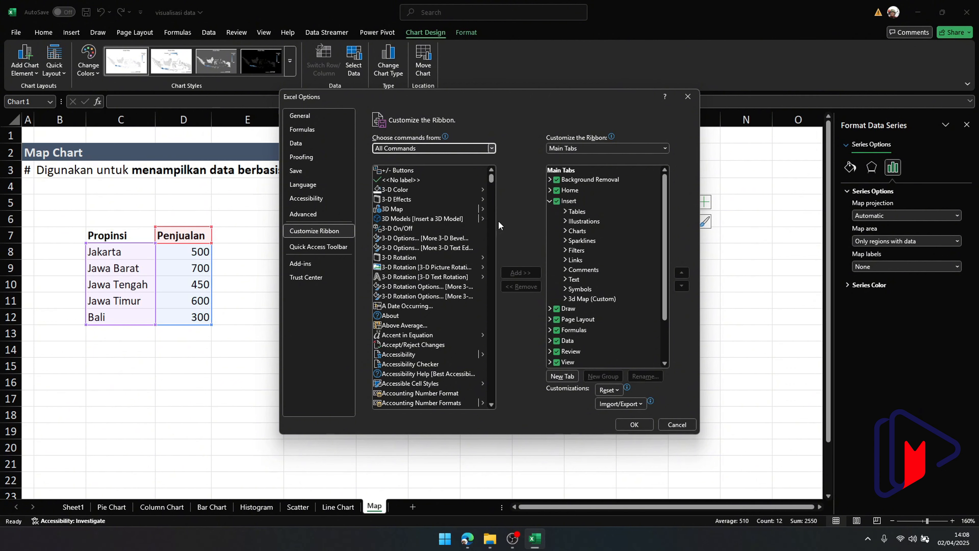
{"action": "left_click", "coordinate": [575, 299]}
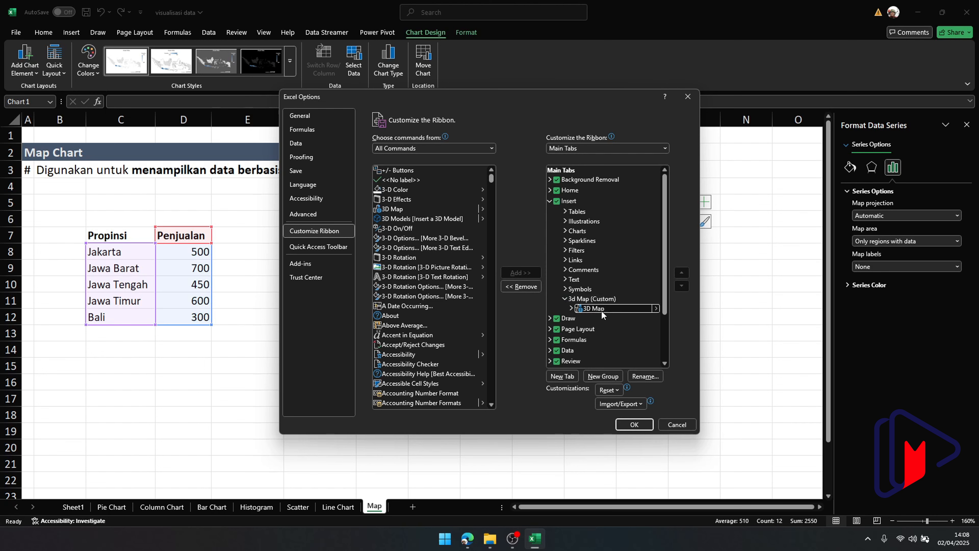
{"action": "left_click", "coordinate": [530, 288]}
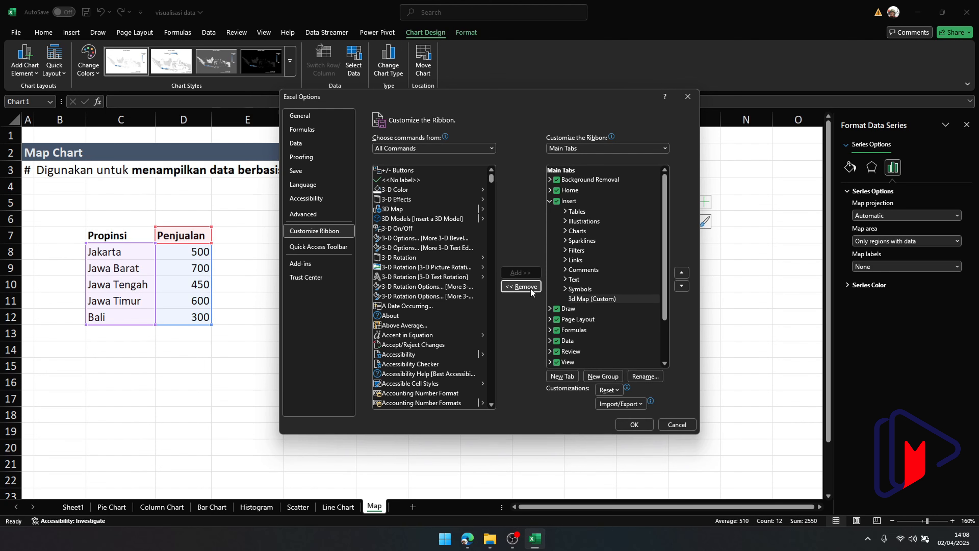
Add the 3D Map command to the 3d Map (Custom) group and discard the ribbon customization.
{"action": "left_click", "coordinate": [413, 208]}
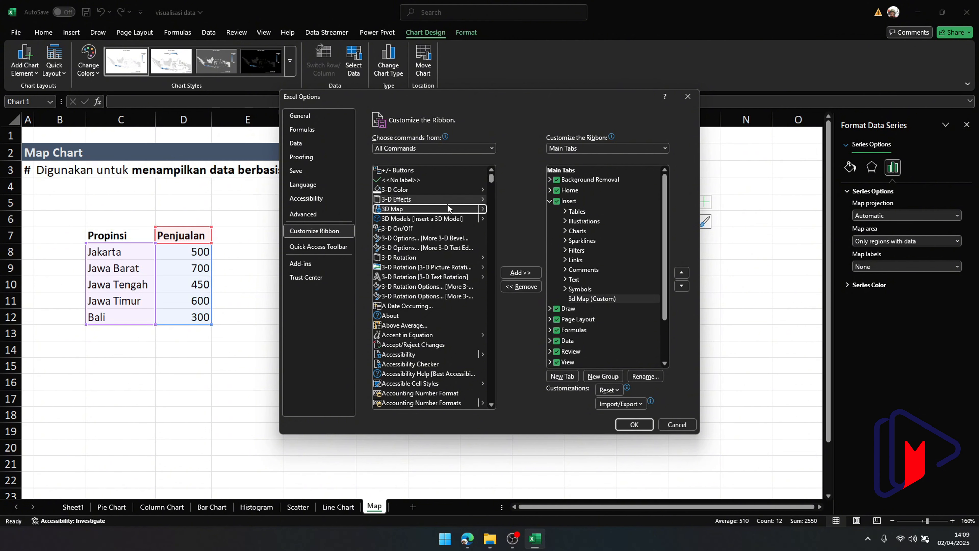
{"action": "left_click", "coordinate": [581, 299]}
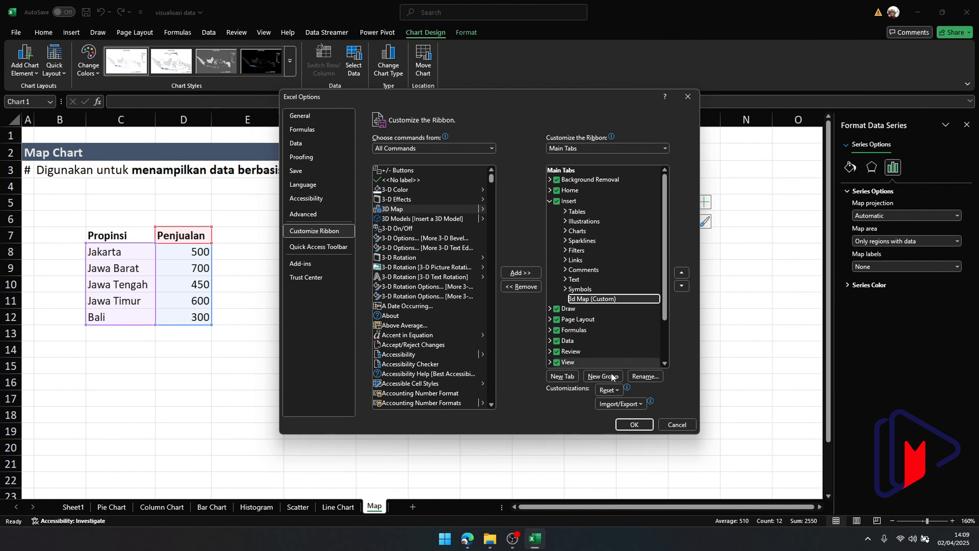
{"action": "left_click", "coordinate": [574, 231]}
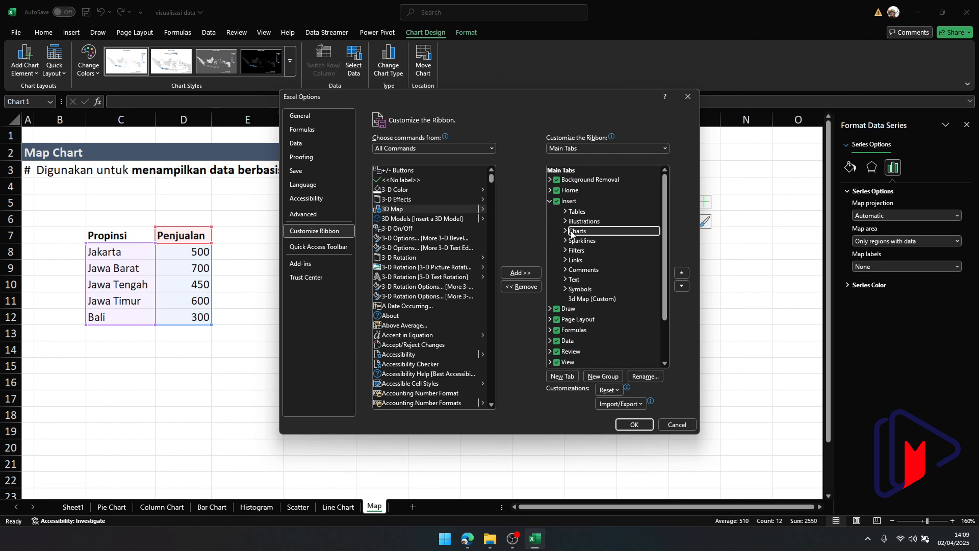
{"action": "left_click", "coordinate": [565, 230]}
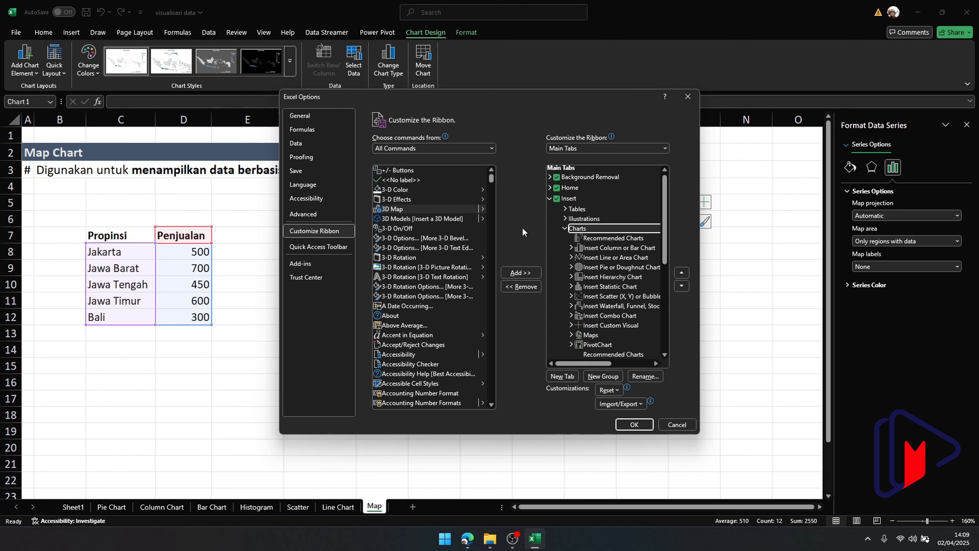
{"action": "left_click", "coordinate": [565, 228]}
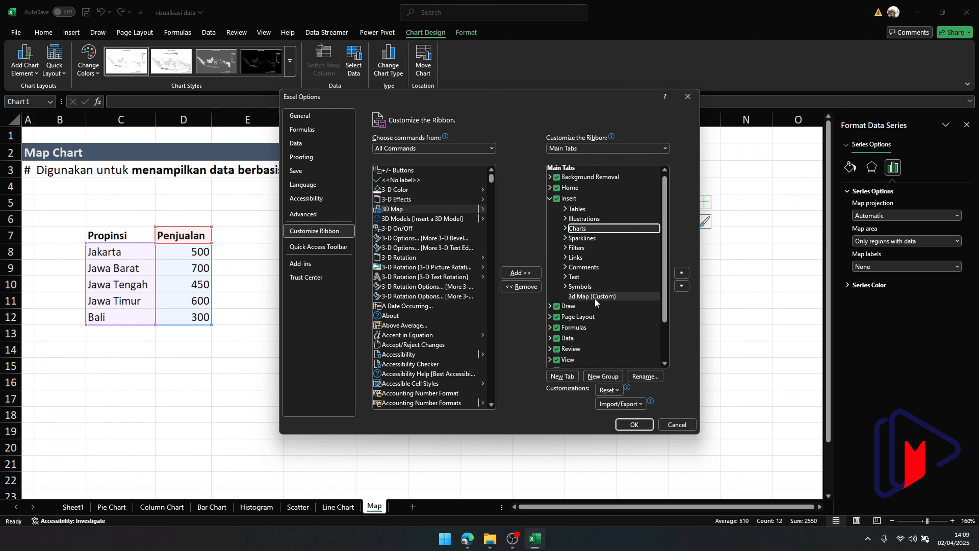
{"action": "left_click", "coordinate": [592, 298]}
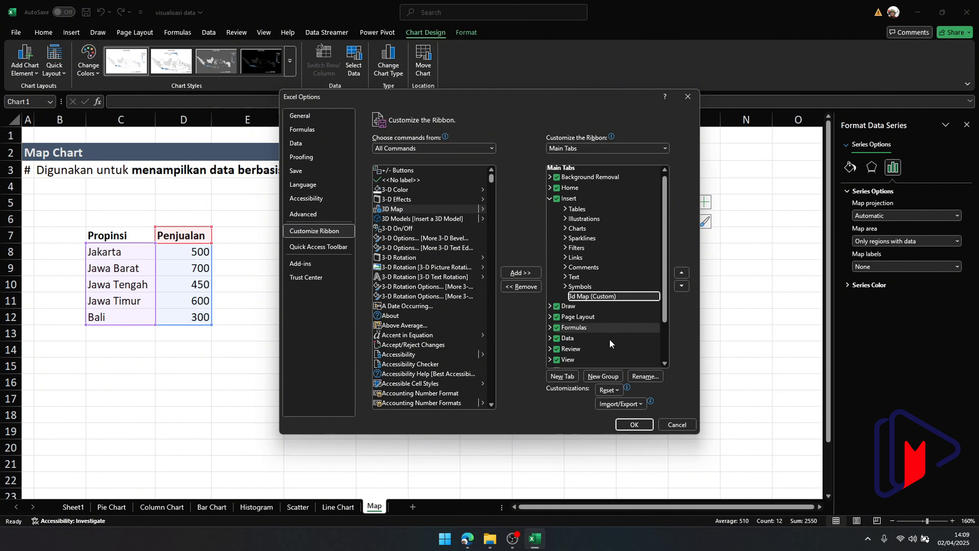
{"action": "left_click", "coordinate": [424, 209]}
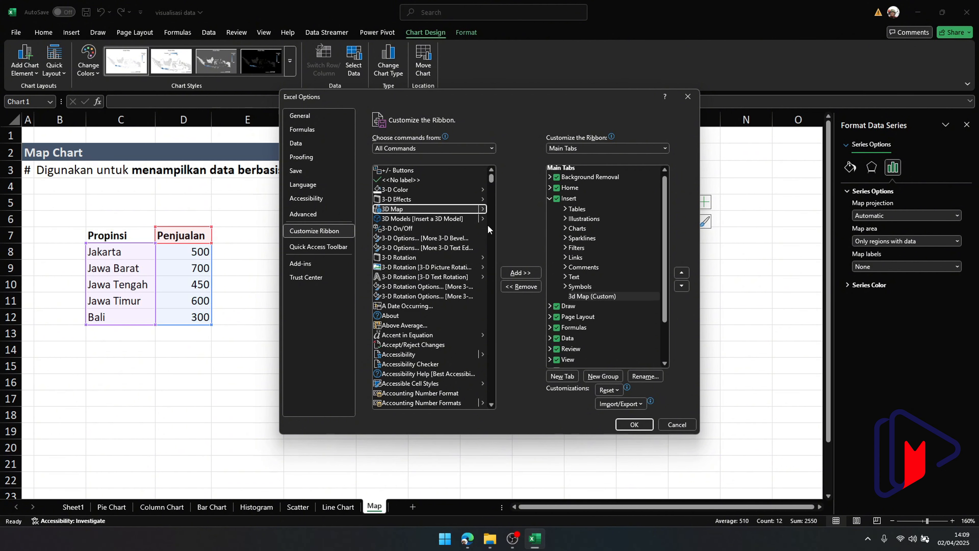
{"action": "left_click", "coordinate": [521, 273]}
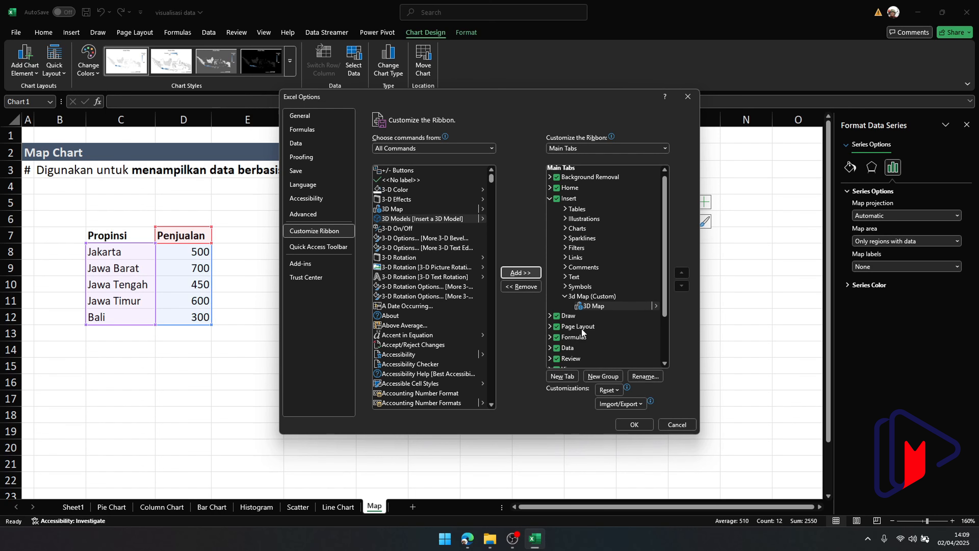
{"action": "left_click", "coordinate": [677, 424]}
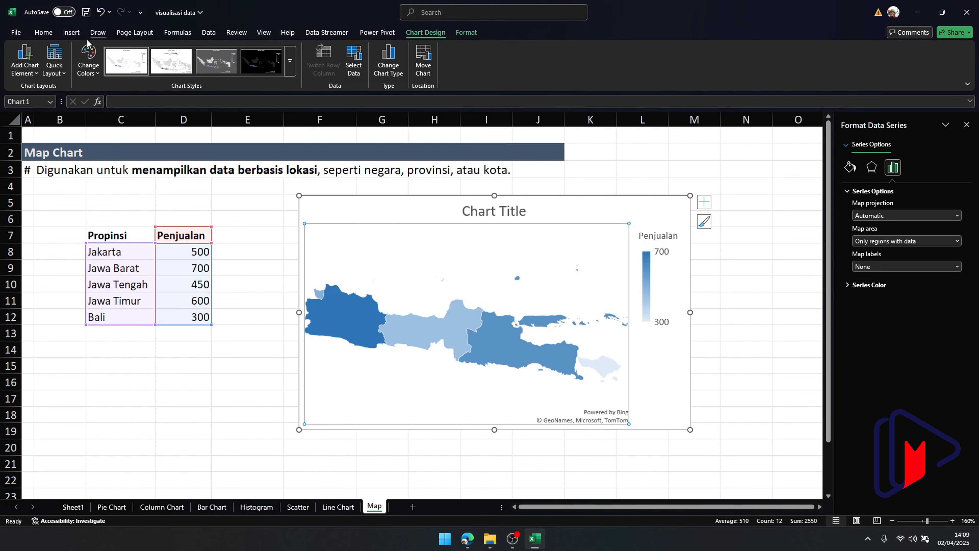
Select the province sales data in C7:D12 and open Tour 1 in 3D Maps.
{"action": "left_click", "coordinate": [70, 33]}
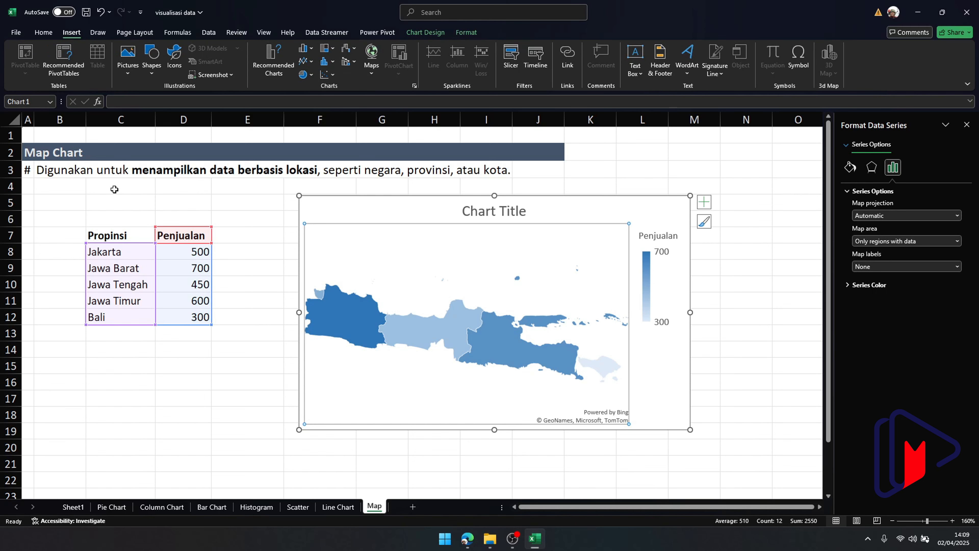
{"action": "left_click_drag", "start_coordinate": [123, 231], "coordinate": [204, 318]}
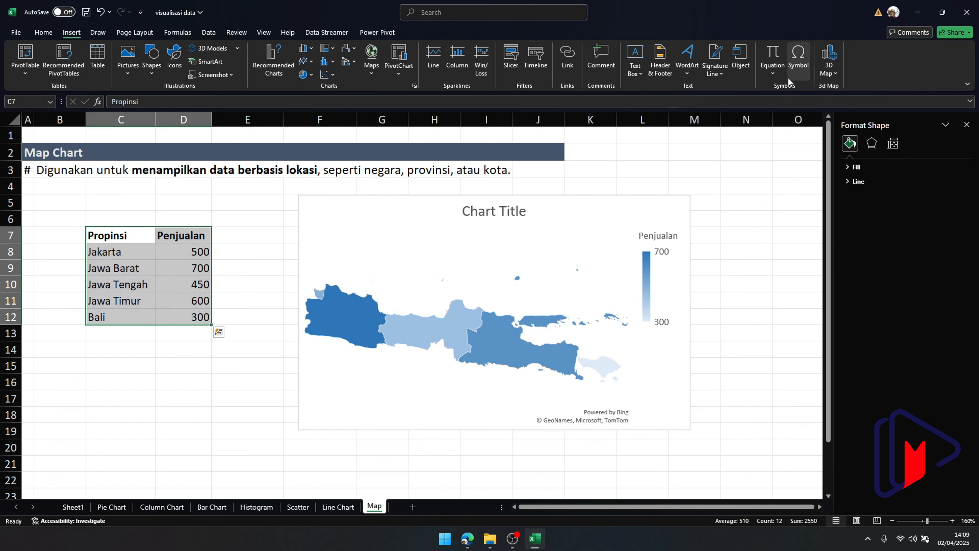
{"action": "left_click", "coordinate": [830, 71]}
{"action": "left_click", "coordinate": [846, 90]}
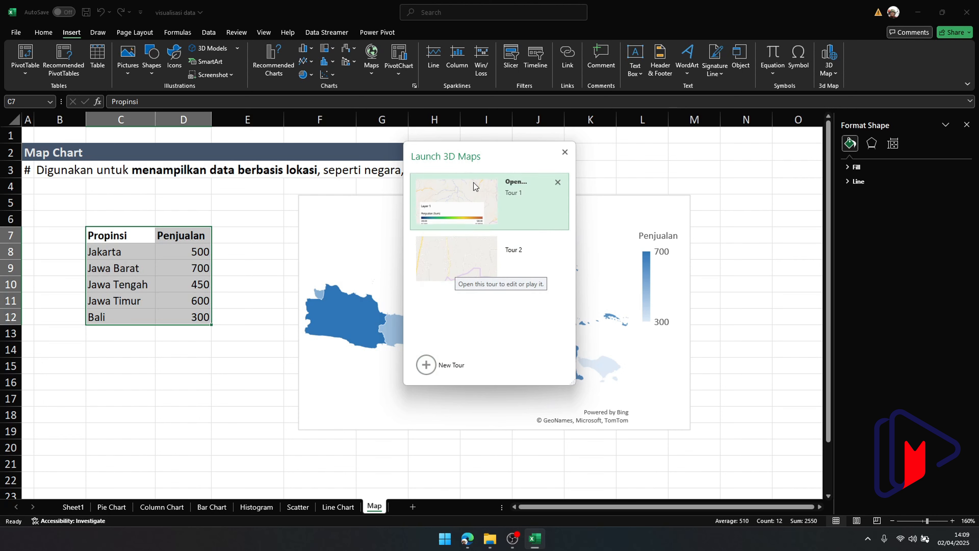
{"action": "left_click", "coordinate": [467, 200]}
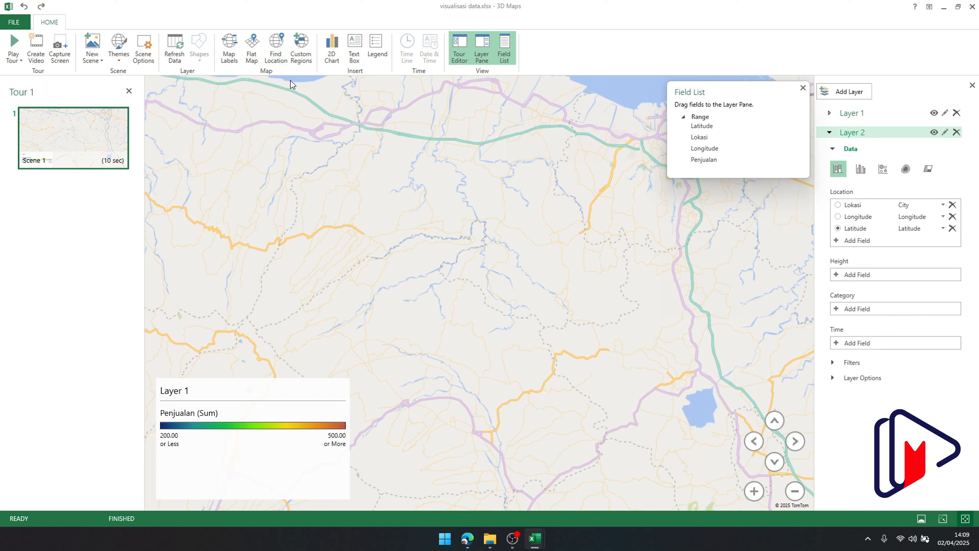
Examine the custom region sets and the region file selection for a new set, without importing a file.
{"action": "left_click", "coordinate": [308, 56]}
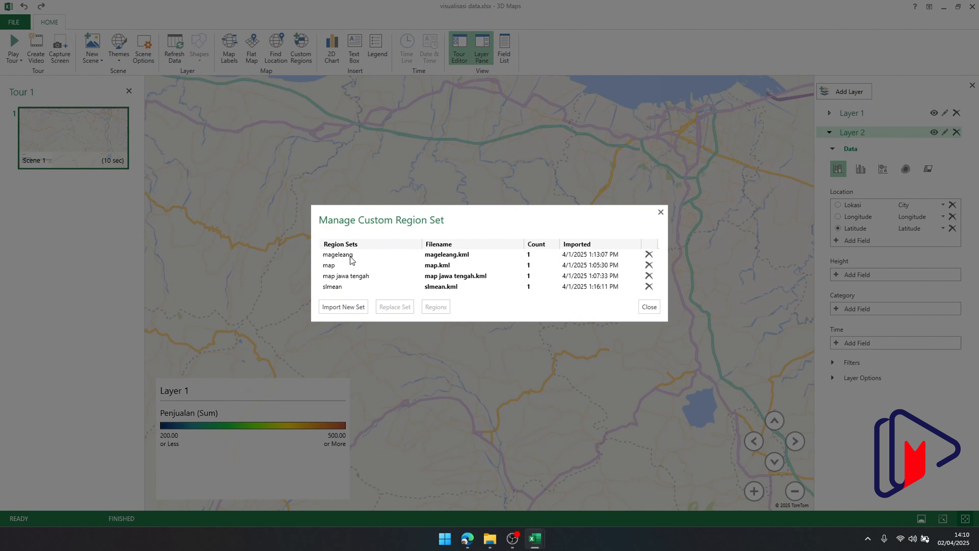
{"action": "left_click", "coordinate": [344, 307]}
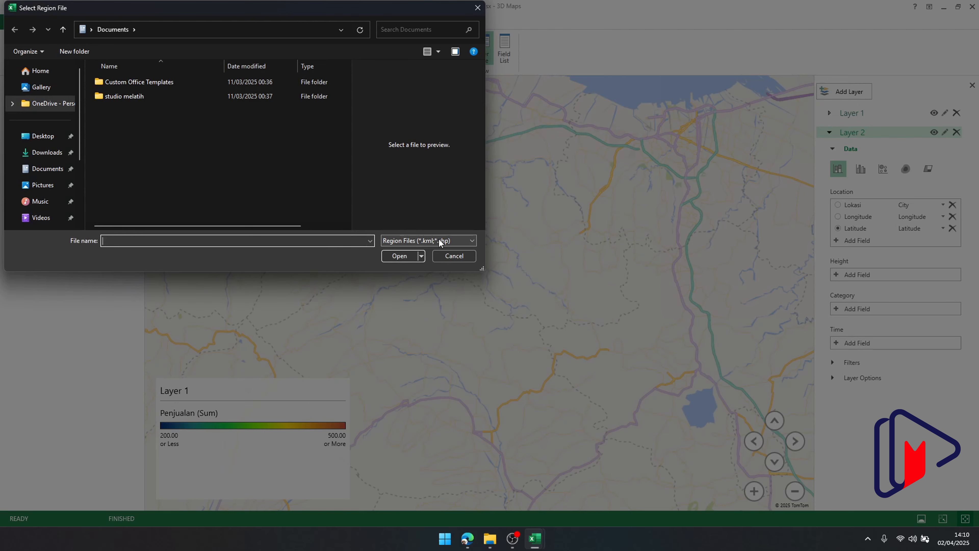
{"action": "left_click", "coordinate": [441, 257]}
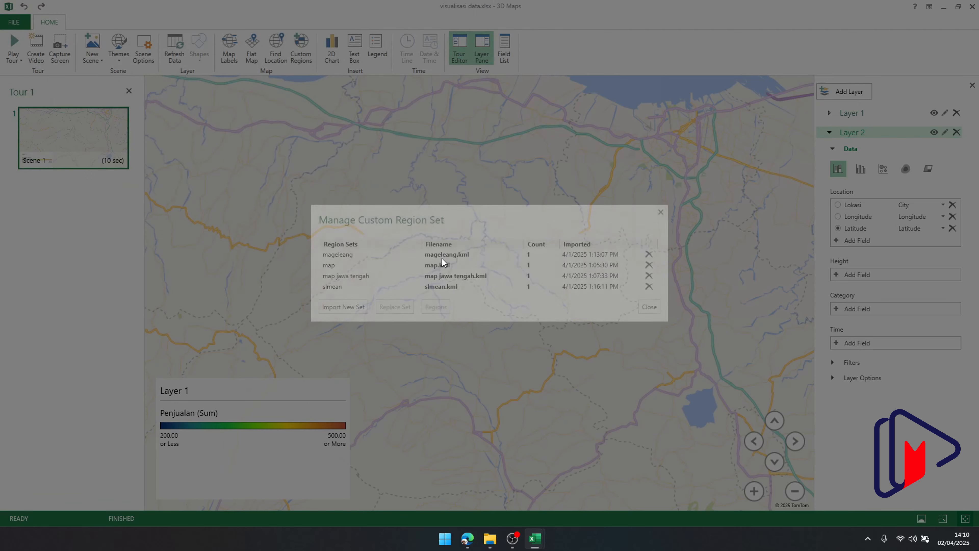
Close the custom region set manager and the 3D Maps window to return to the worksheet with the map chart.
{"action": "left_click", "coordinate": [661, 212]}
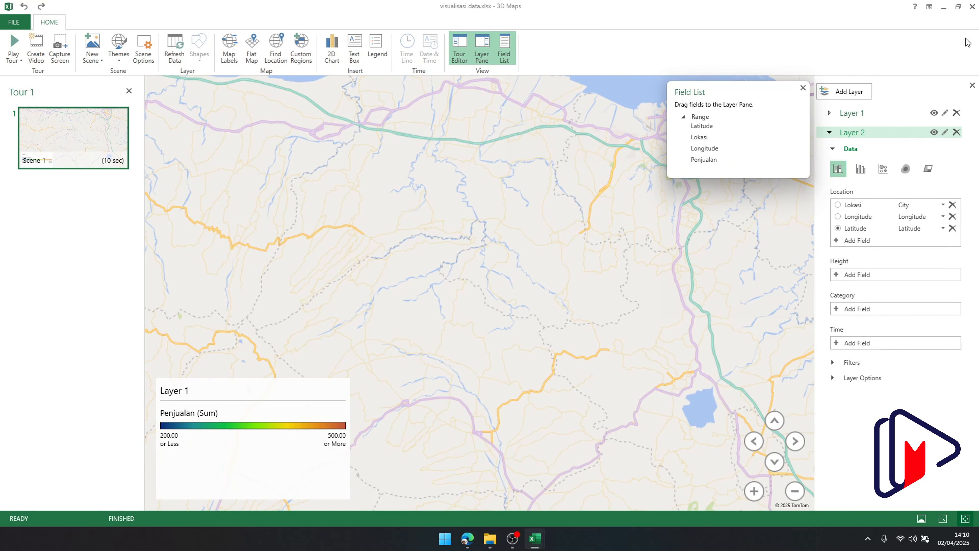
{"action": "left_click", "coordinate": [977, 9]}
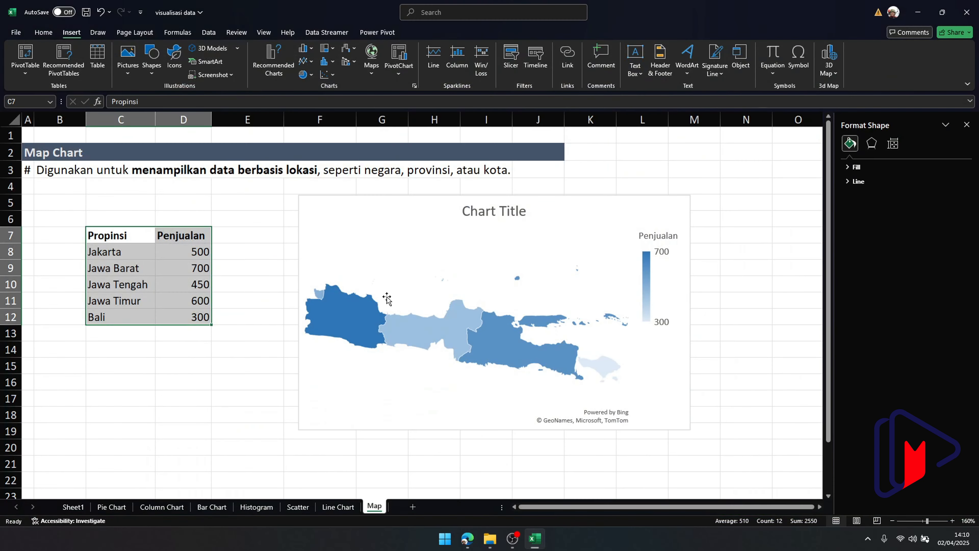
{"action": "mouse_move", "coordinate": [432, 326]}
{"action": "mouse_move", "coordinate": [397, 326]}
{"action": "mouse_move", "coordinate": [512, 364]}
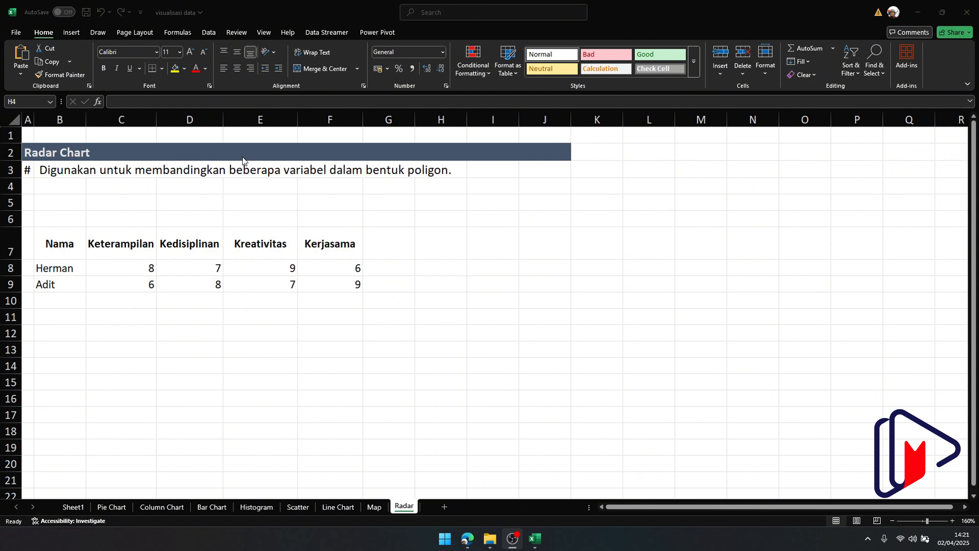
Insert a Radar chart from the ratings table in B7:F9 and place it beside the table so the data is uncovered.
{"action": "left_click", "coordinate": [124, 246]}
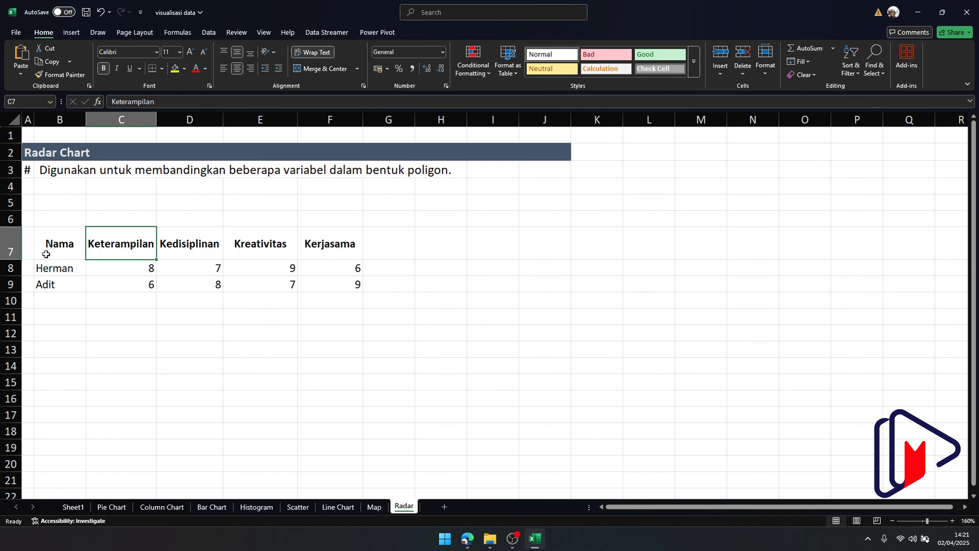
{"action": "left_click_drag", "start_coordinate": [107, 237], "coordinate": [309, 251]}
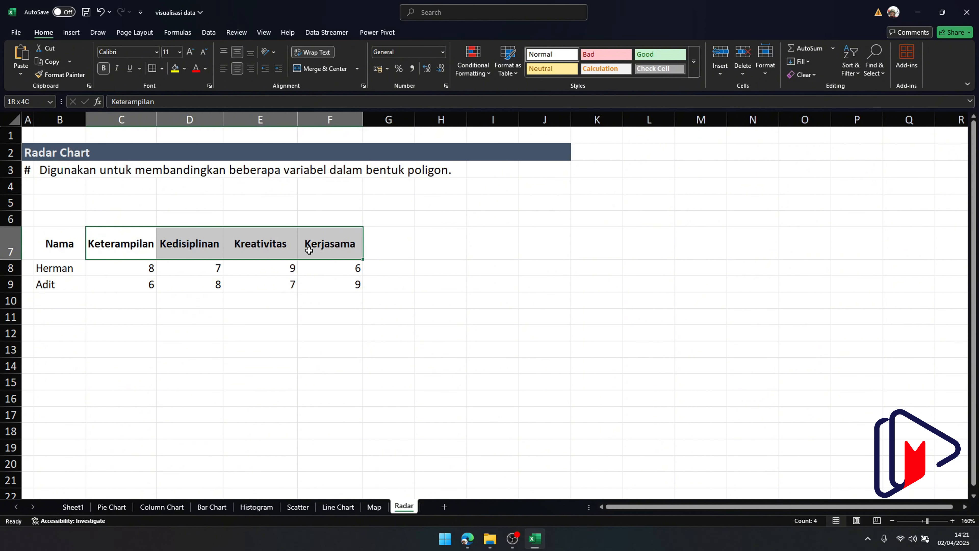
{"action": "left_click", "coordinate": [54, 268]}
{"action": "left_click_drag", "start_coordinate": [54, 268], "coordinate": [54, 285]}
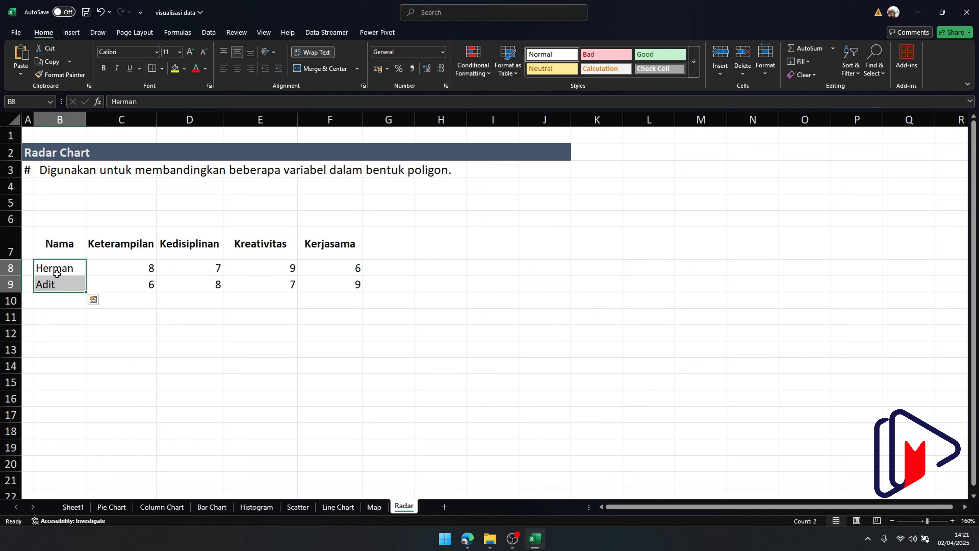
{"action": "left_click_drag", "start_coordinate": [60, 238], "coordinate": [330, 285]}
{"action": "left_click", "coordinate": [72, 32]}
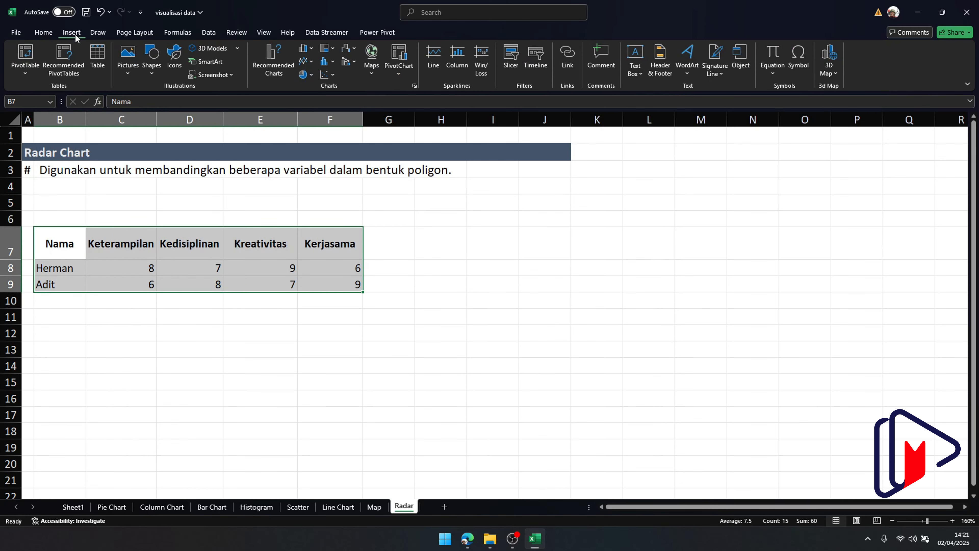
{"action": "left_click", "coordinate": [273, 73]}
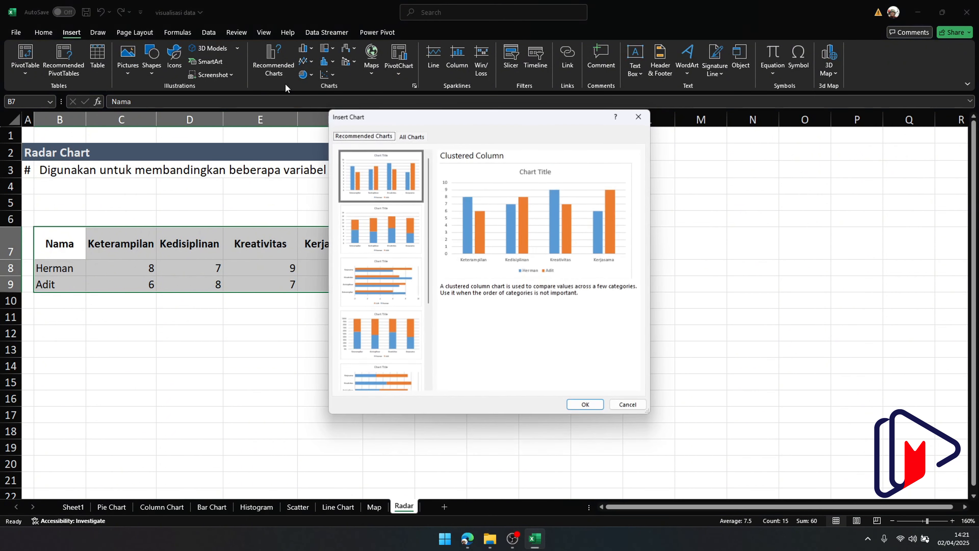
{"action": "left_click", "coordinate": [411, 136]}
{"action": "left_click", "coordinate": [360, 291]}
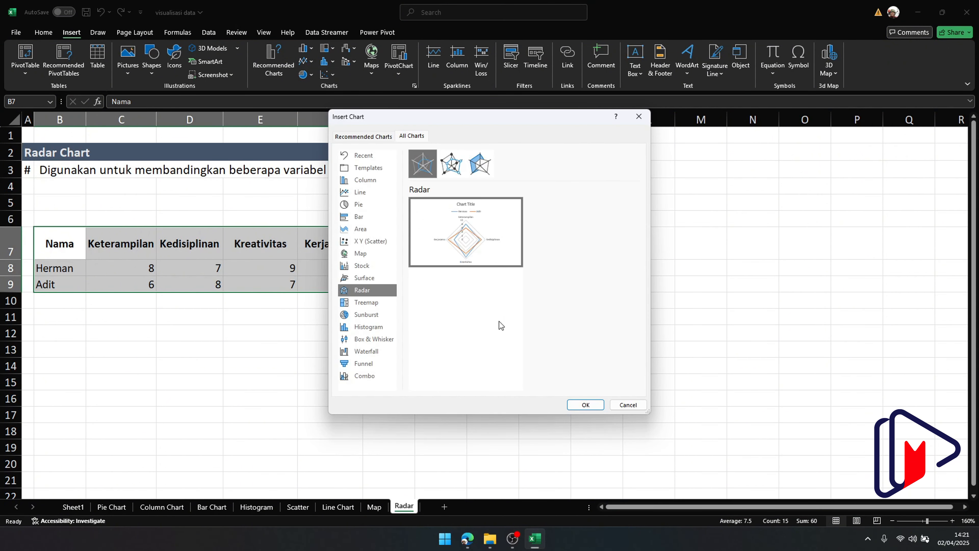
{"action": "left_click", "coordinate": [587, 403]}
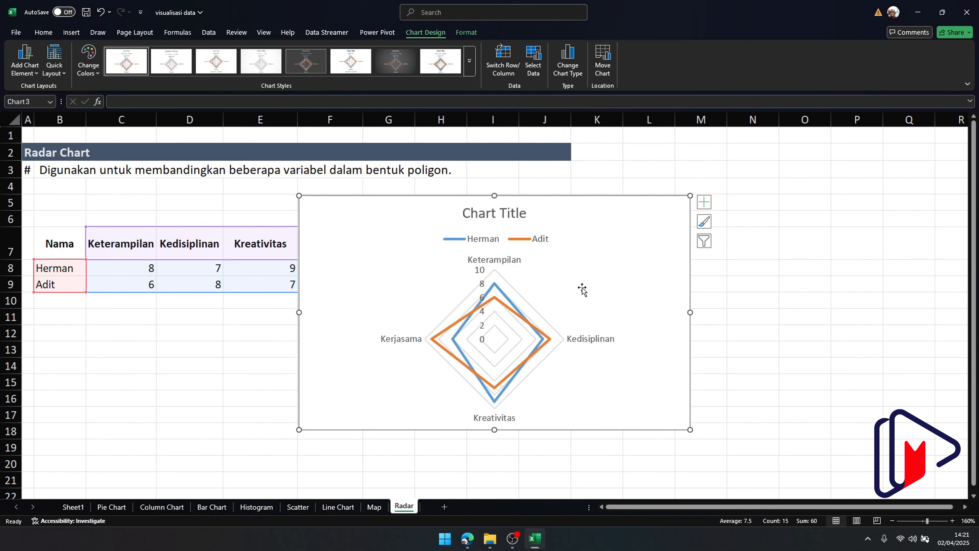
{"action": "left_click_drag", "start_coordinate": [586, 204], "coordinate": [719, 201]}
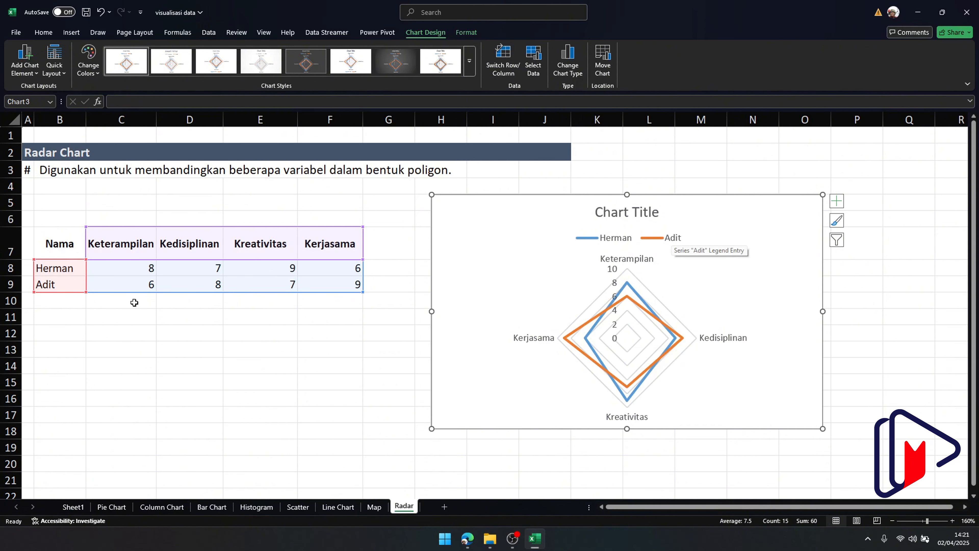
Enter a third person's name in B10 with the scores 7, 6, 9 and 8 in C10:F10.
{"action": "left_click", "coordinate": [64, 298]}
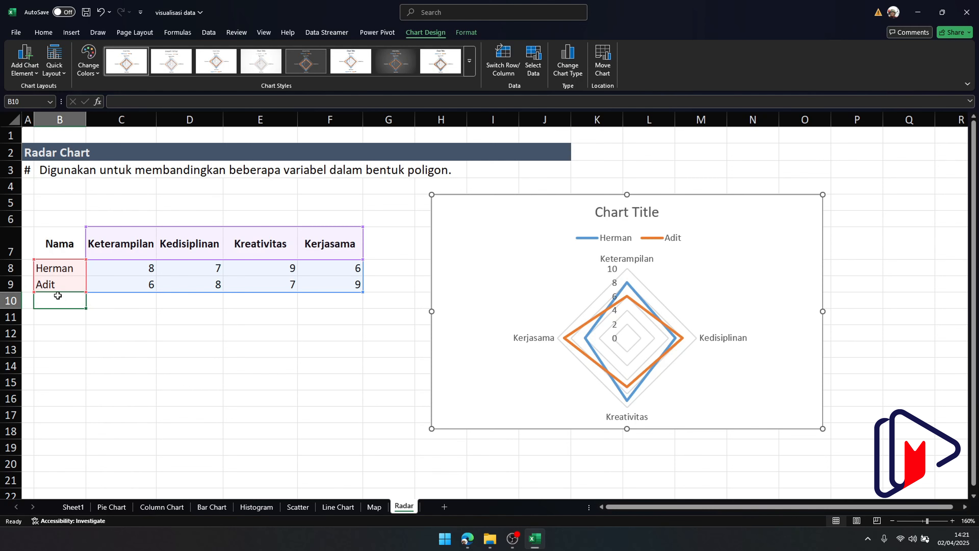
{"action": "type", "text": "Budi"}
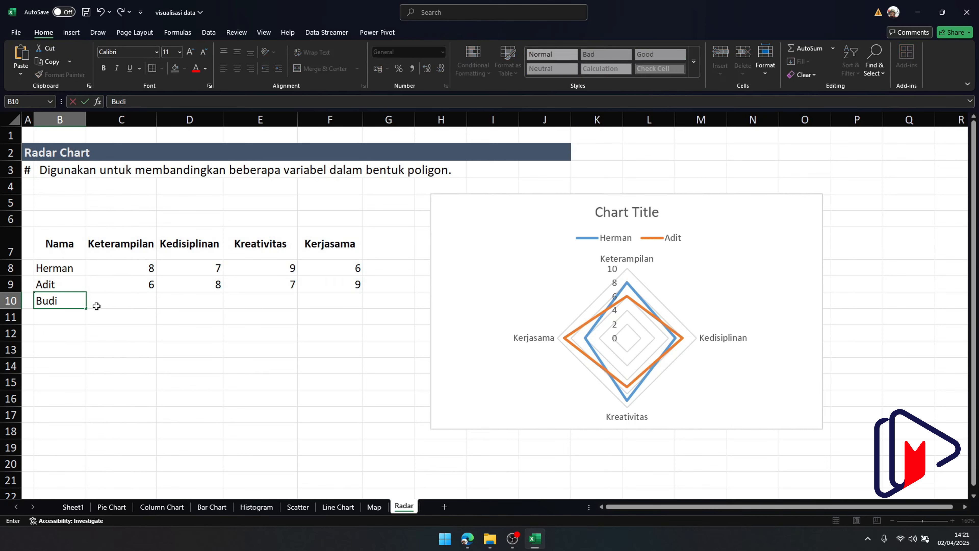
{"action": "key", "text": "Tab"}
{"action": "type", "text": "7"}
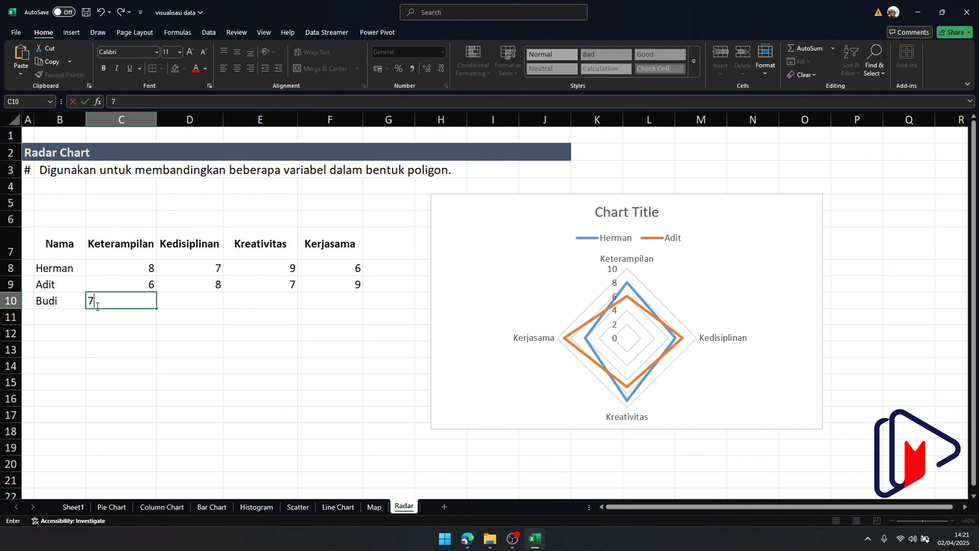
{"action": "key", "text": "Tab"}
{"action": "type", "text": "6"}
{"action": "key", "text": "Tab"}
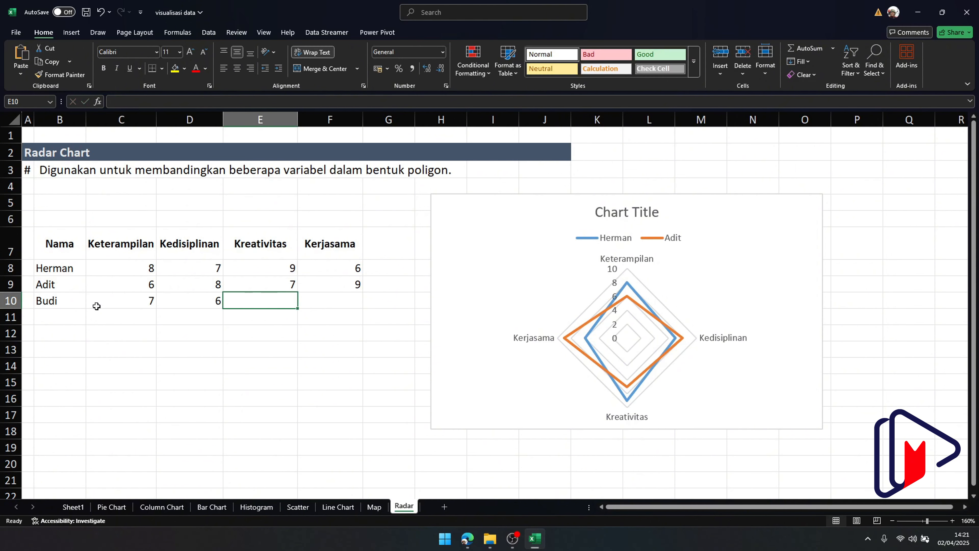
{"action": "type", "text": "9"}
{"action": "key", "text": "Tab"}
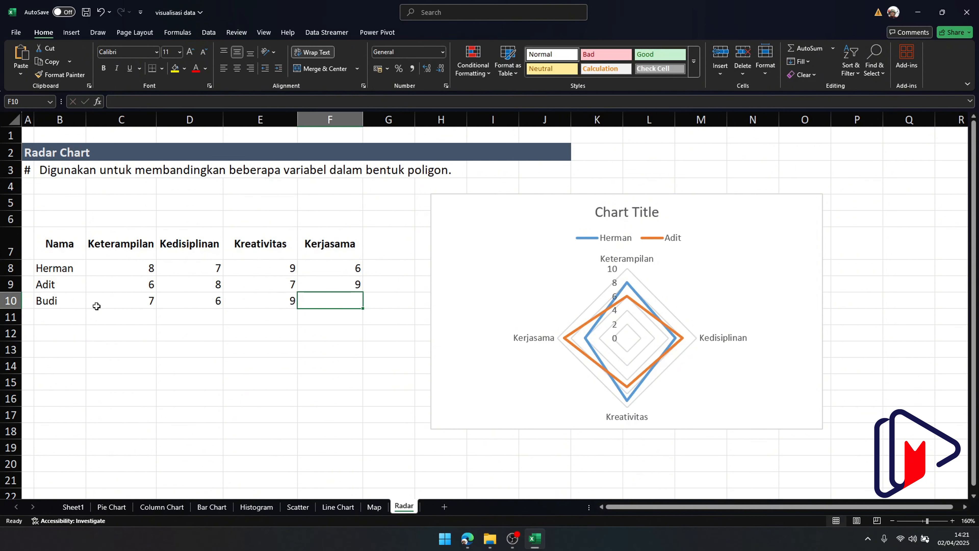
{"action": "type", "text": "8"}
{"action": "key", "text": "Tab"}
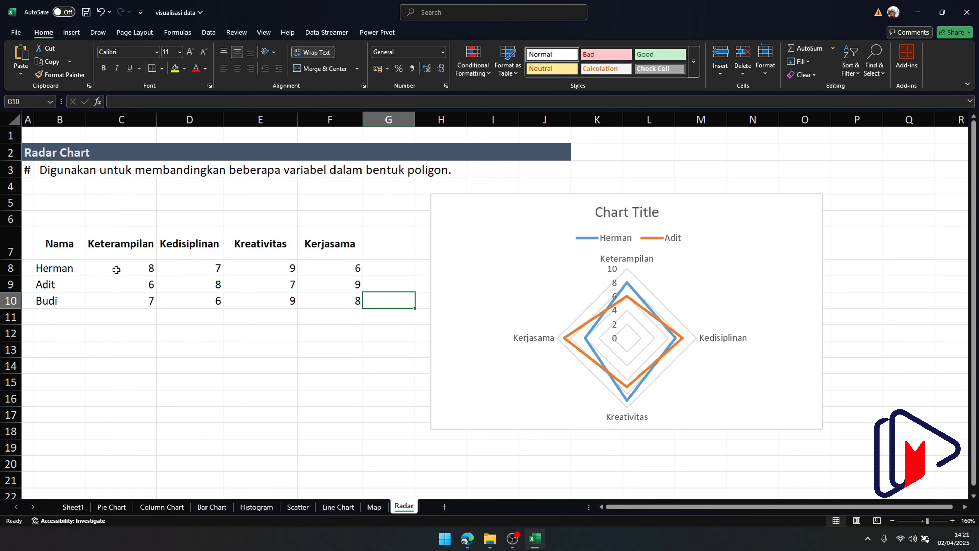
Extend the radar chart's source data to include row 10 of the ratings table.
{"action": "left_click", "coordinate": [483, 272]}
{"action": "left_click_drag", "start_coordinate": [359, 292], "coordinate": [367, 295]}
{"action": "left_click", "coordinate": [373, 297]}
{"action": "left_click_drag", "start_coordinate": [446, 278], "coordinate": [444, 278]}
{"action": "left_click_drag", "start_coordinate": [361, 293], "coordinate": [360, 304]}
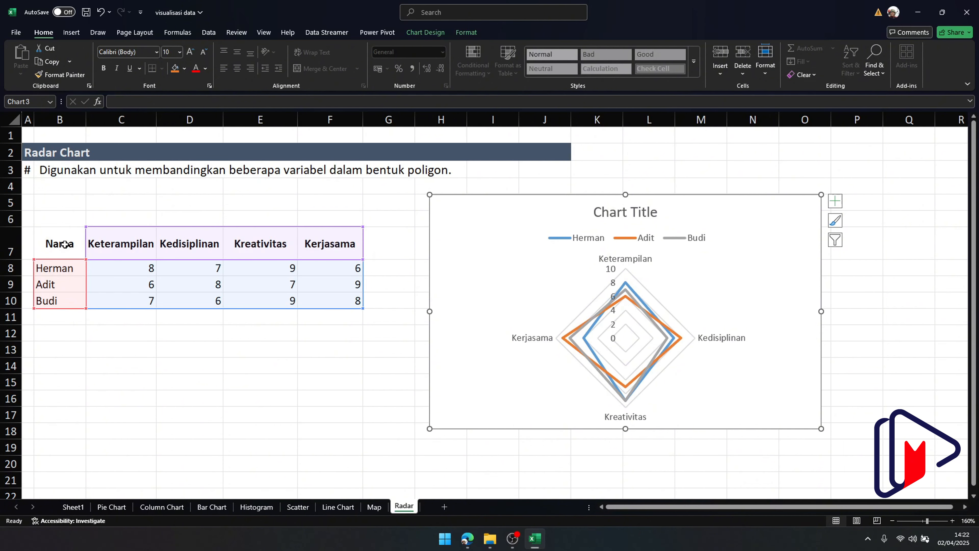
Review the criteria headers in C7:F7 and the names in column B that feed the radar chart.
{"action": "left_click", "coordinate": [126, 240]}
{"action": "left_click", "coordinate": [189, 243]}
{"action": "left_click", "coordinate": [274, 244]}
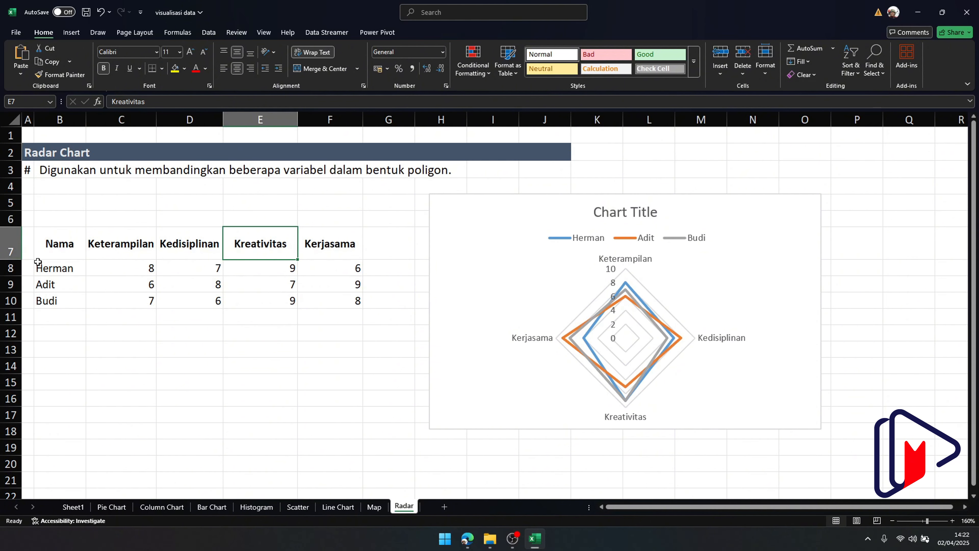
{"action": "left_click_drag", "start_coordinate": [38, 262], "coordinate": [58, 301]}
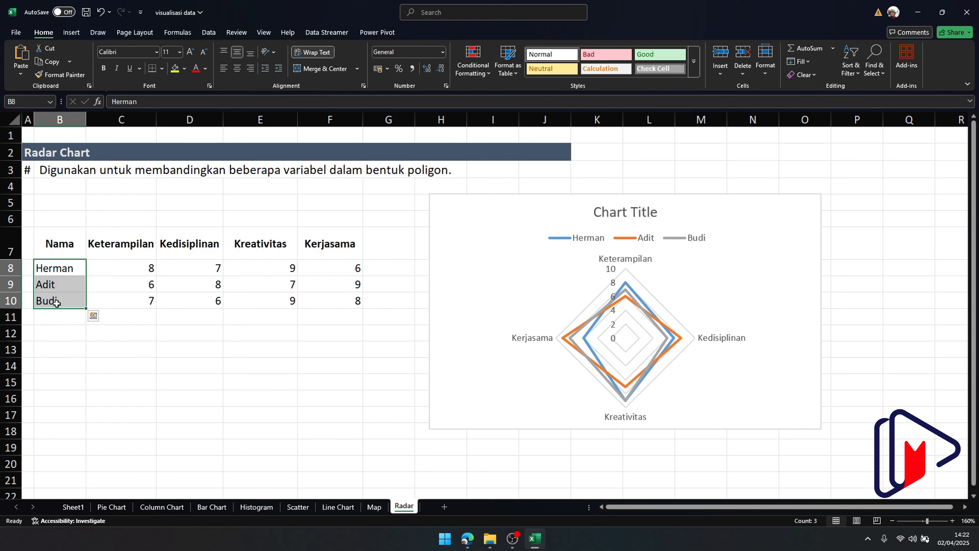
{"action": "left_click_drag", "start_coordinate": [57, 302], "coordinate": [342, 253]}
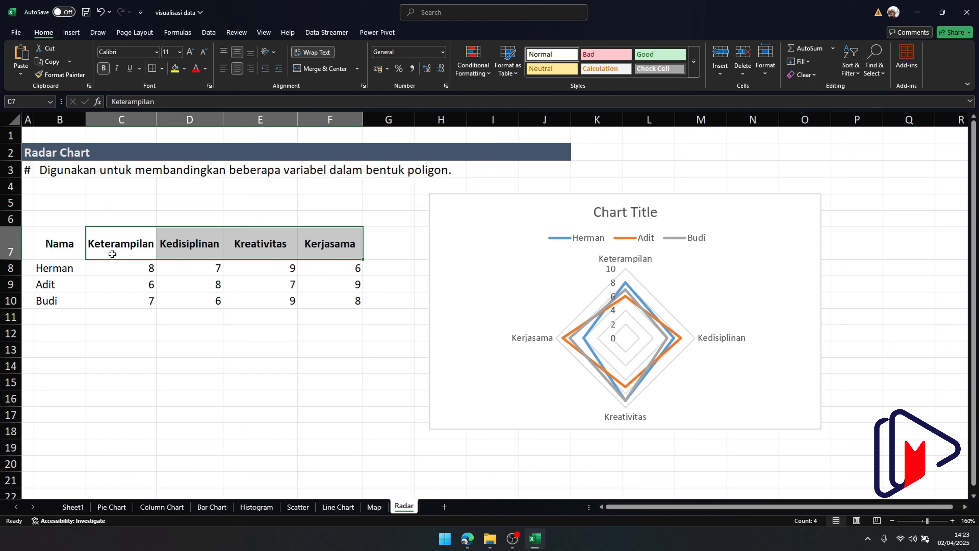
{"action": "left_click_drag", "start_coordinate": [55, 267], "coordinate": [48, 332]}
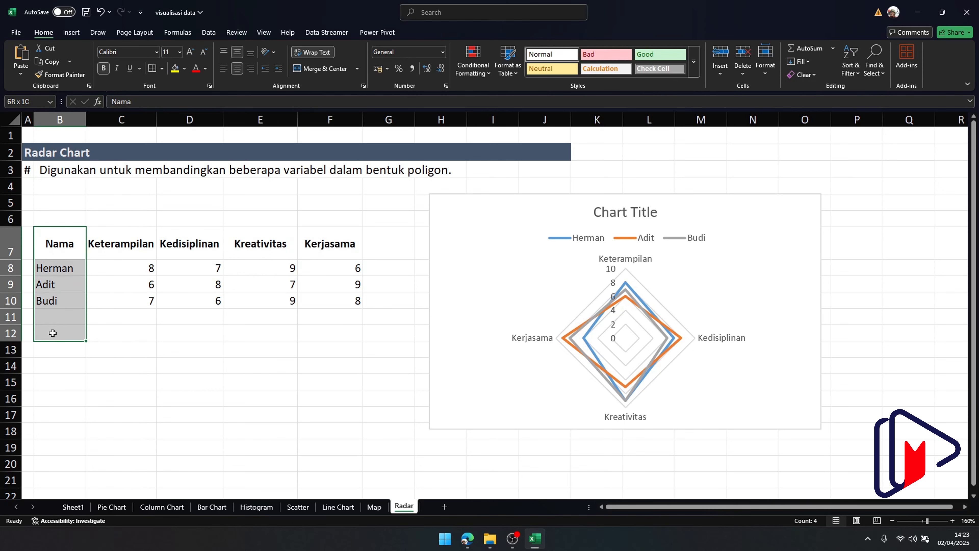
{"action": "left_click_drag", "start_coordinate": [92, 245], "coordinate": [371, 244]}
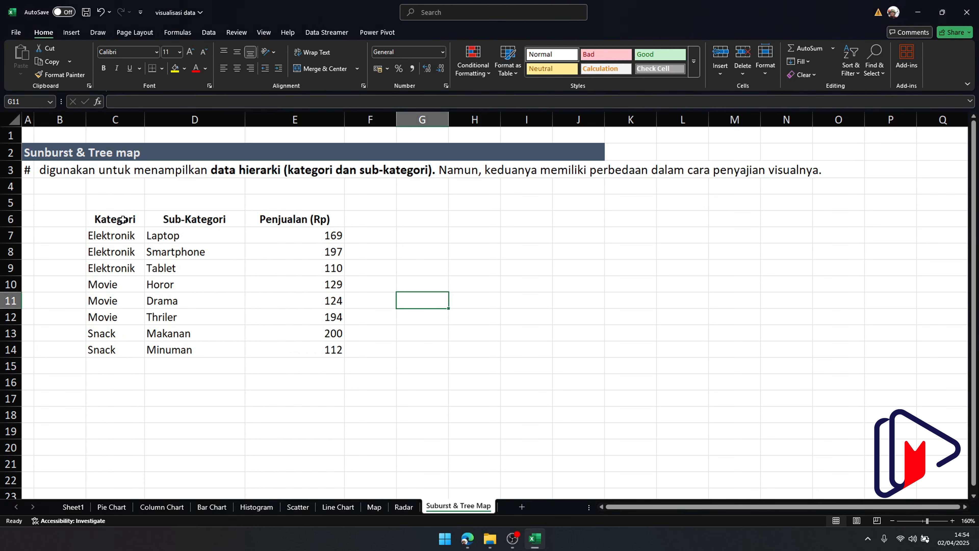
Examine the Kategori, Sub-Kategori and Penjualan (Rp) columns and how the sub-categories belong to each category.
{"action": "left_click", "coordinate": [210, 219]}
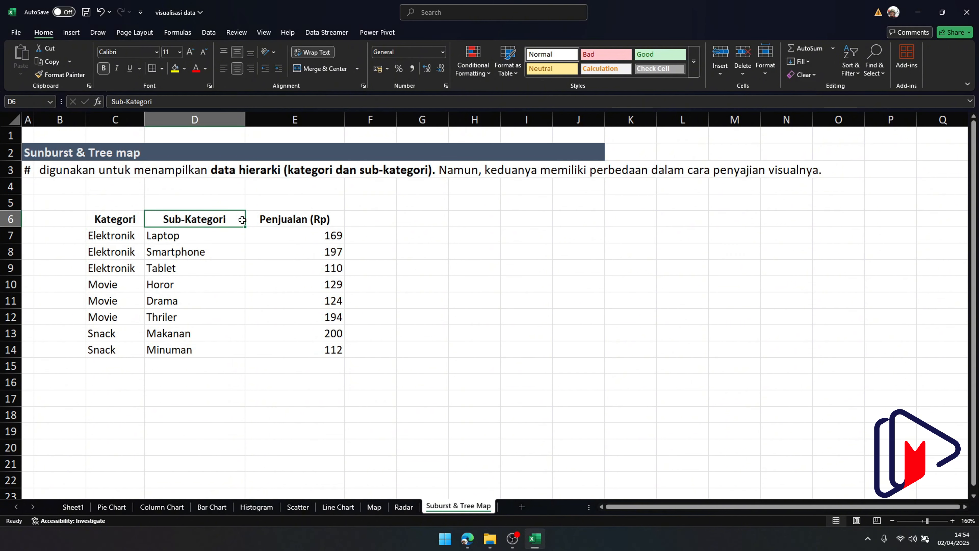
{"action": "left_click", "coordinate": [291, 220]}
{"action": "left_click_drag", "start_coordinate": [100, 226], "coordinate": [165, 220]}
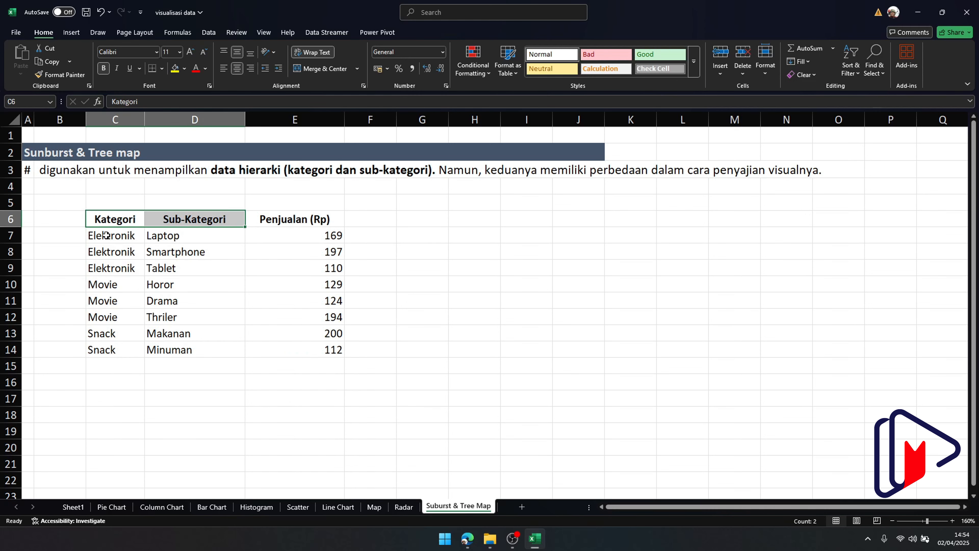
{"action": "left_click_drag", "start_coordinate": [109, 218], "coordinate": [96, 351]}
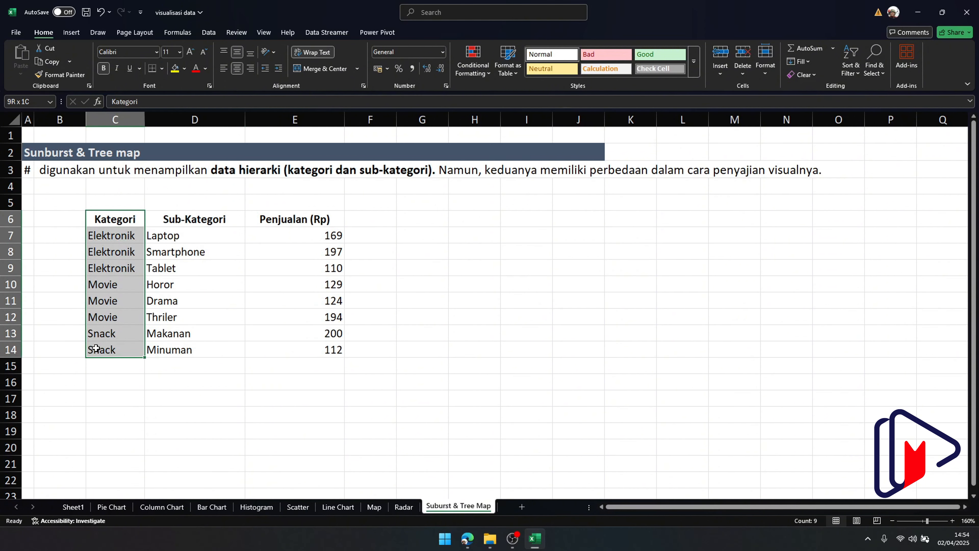
{"action": "left_click_drag", "start_coordinate": [96, 348], "coordinate": [96, 347]}
{"action": "left_click", "coordinate": [96, 299]}
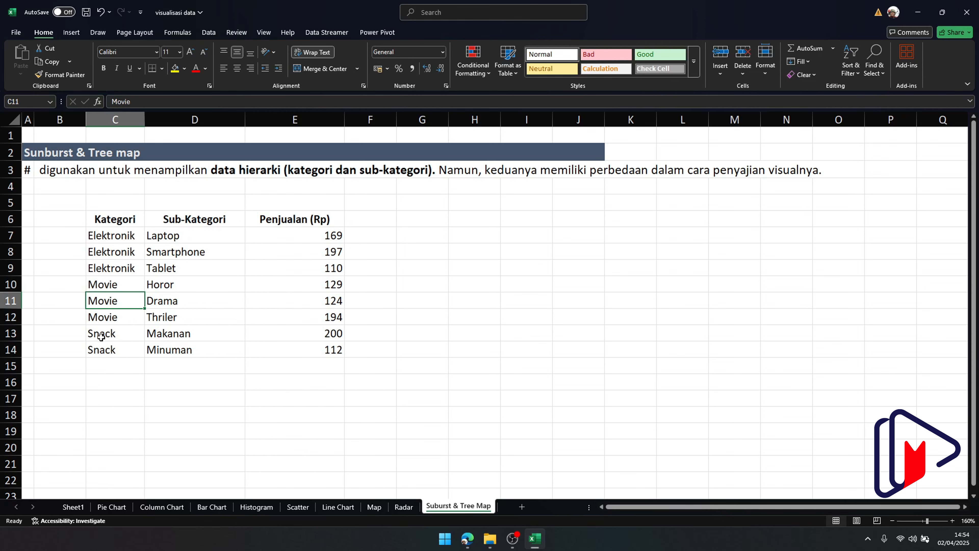
{"action": "left_click", "coordinate": [102, 346]}
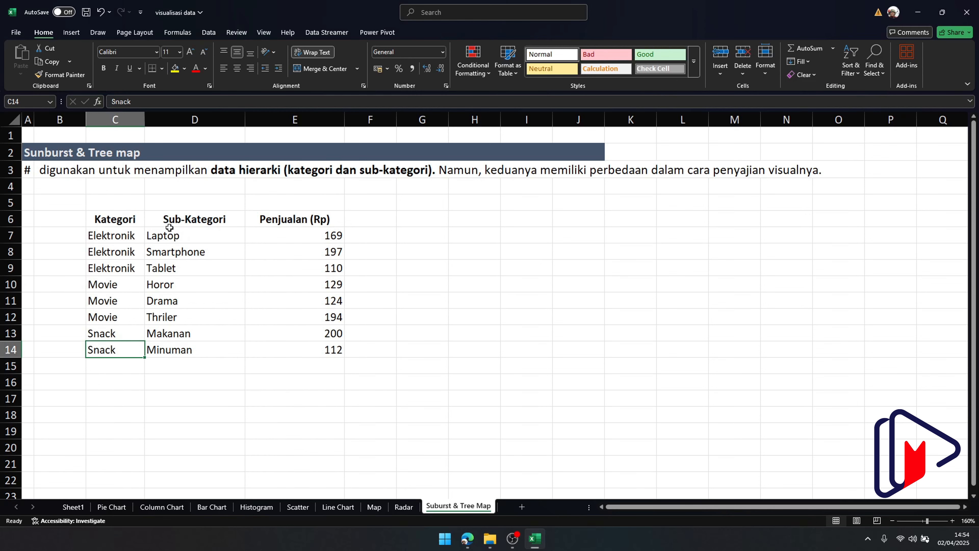
{"action": "left_click", "coordinate": [176, 220]}
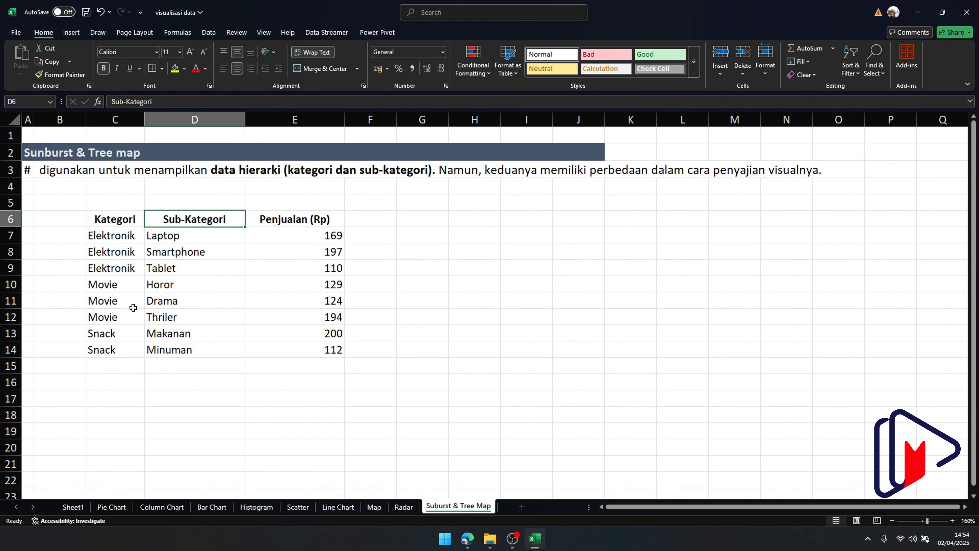
{"action": "left_click", "coordinate": [110, 239]}
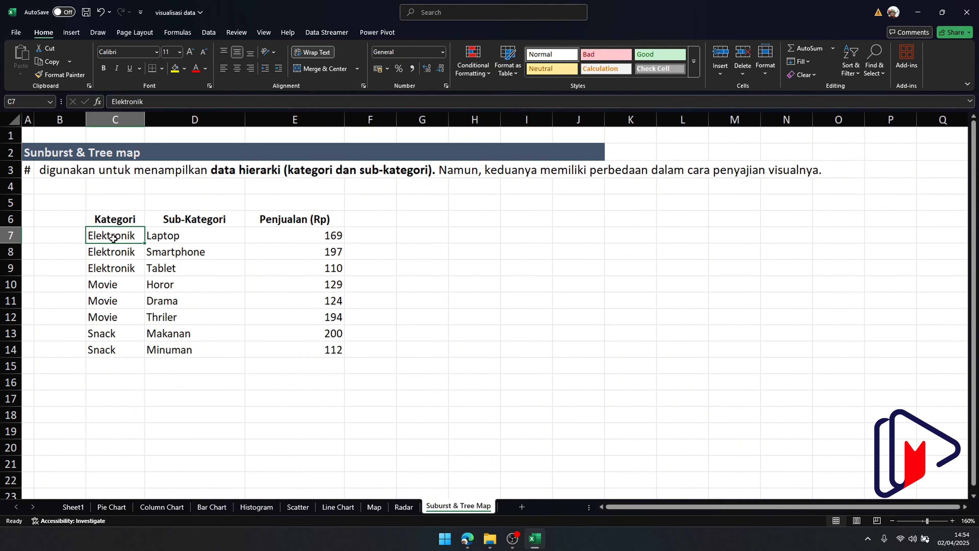
{"action": "left_click", "coordinate": [164, 240]}
{"action": "left_click", "coordinate": [169, 266]}
{"action": "left_click", "coordinate": [170, 255]}
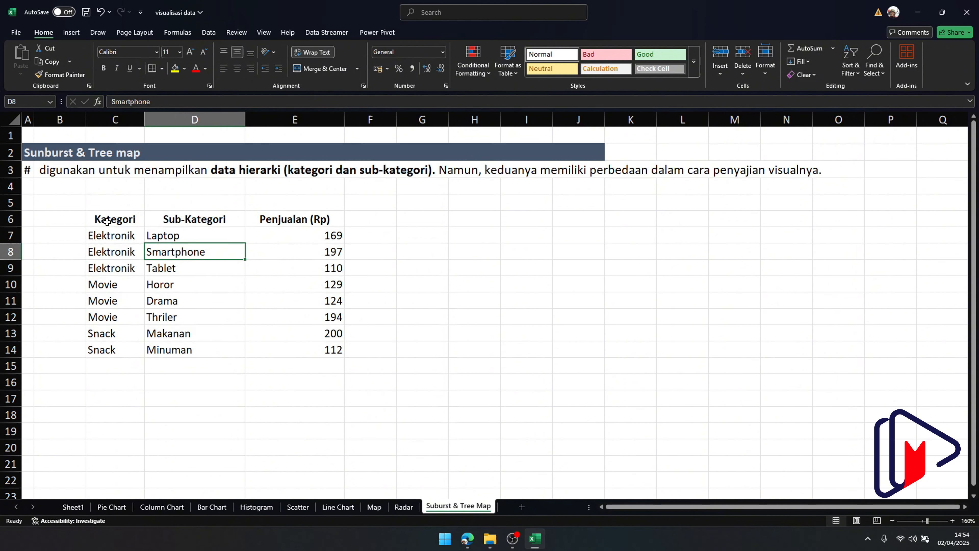
Insert a Sunburst chart from the category sales table C6:E14, comparing its preview with the Treemap.
{"action": "left_click_drag", "start_coordinate": [106, 220], "coordinate": [299, 347]}
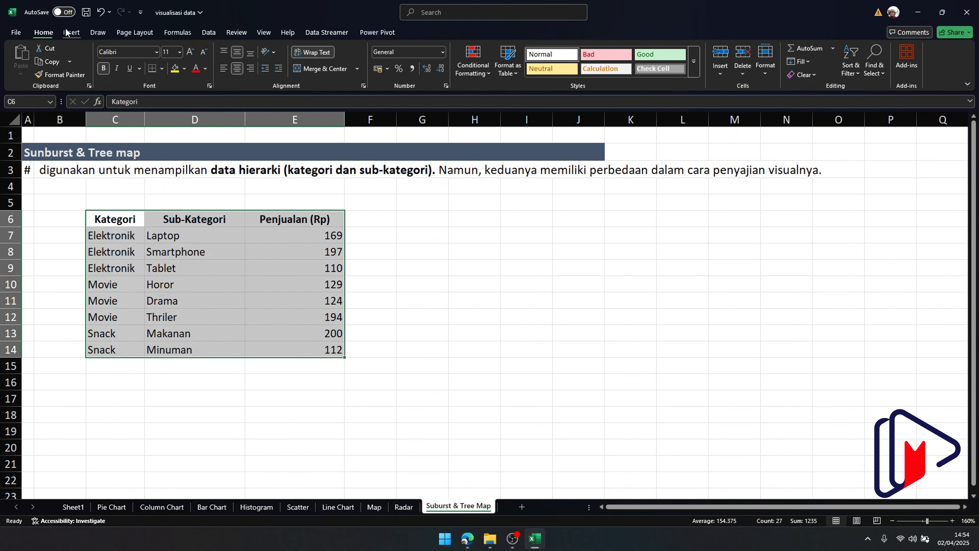
{"action": "left_click", "coordinate": [71, 32]}
{"action": "left_click", "coordinate": [272, 62]}
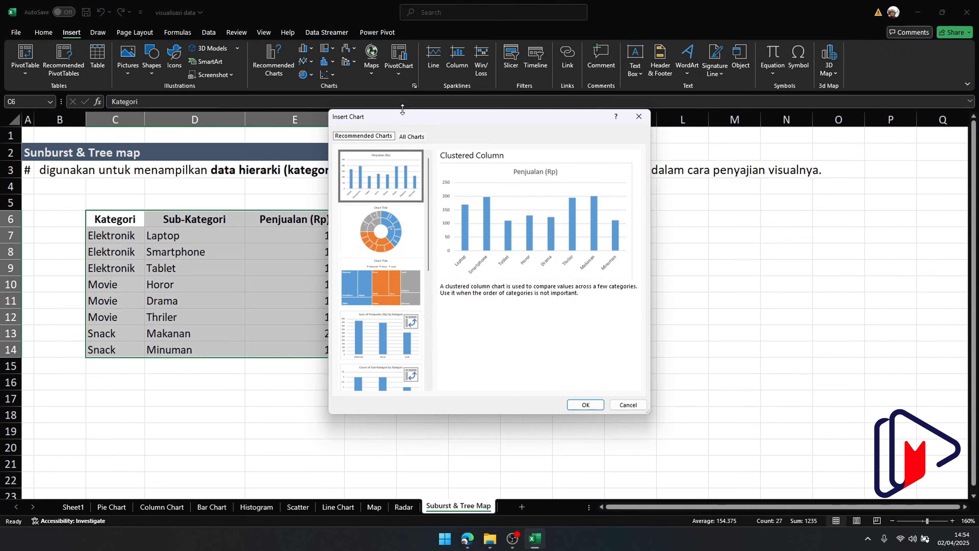
{"action": "left_click", "coordinate": [401, 223]}
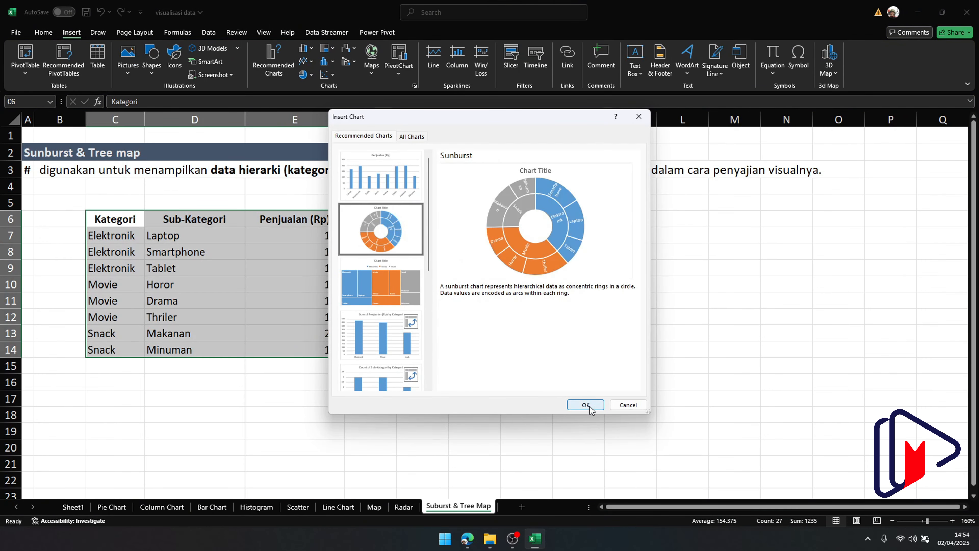
{"action": "left_click", "coordinate": [378, 288]}
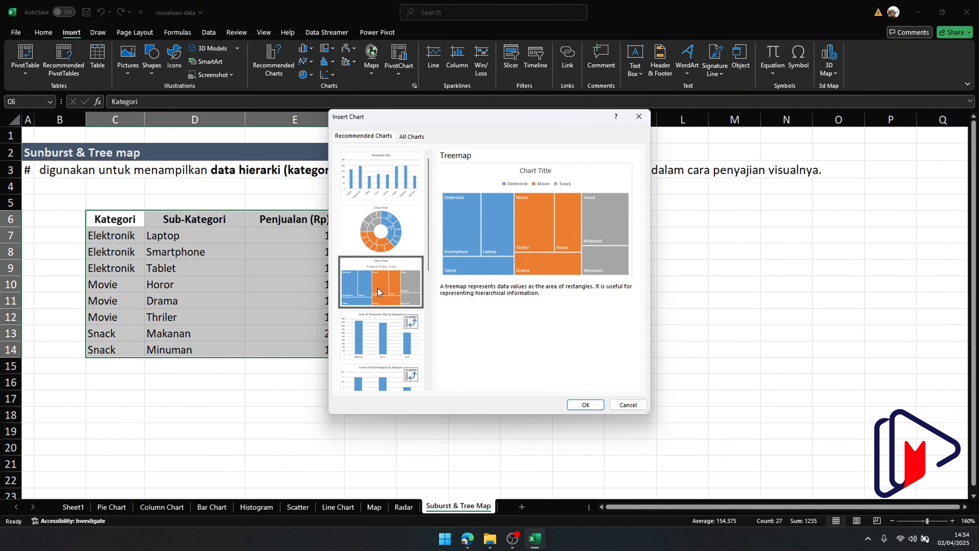
{"action": "left_click", "coordinate": [366, 236]}
{"action": "left_click", "coordinate": [376, 297]}
{"action": "left_click", "coordinate": [376, 238]}
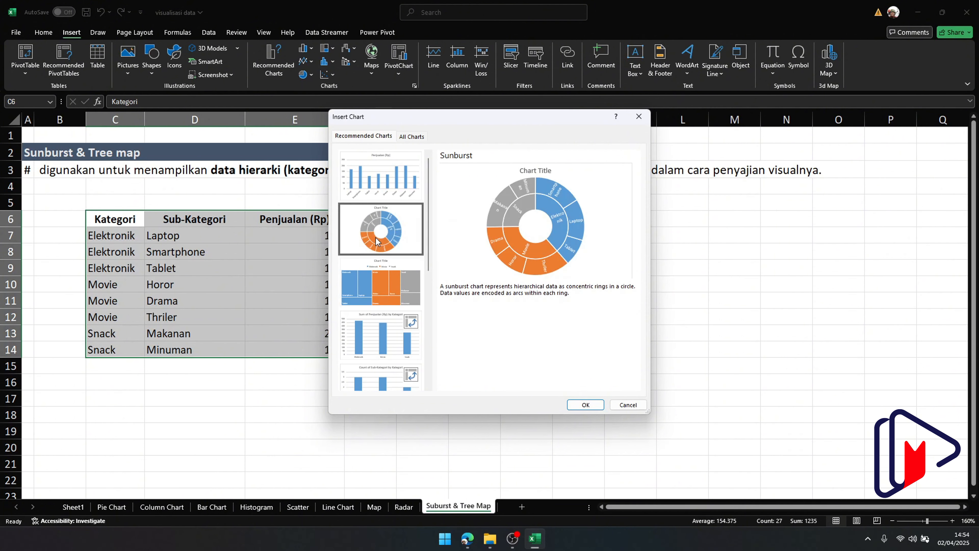
{"action": "left_click", "coordinate": [385, 305]}
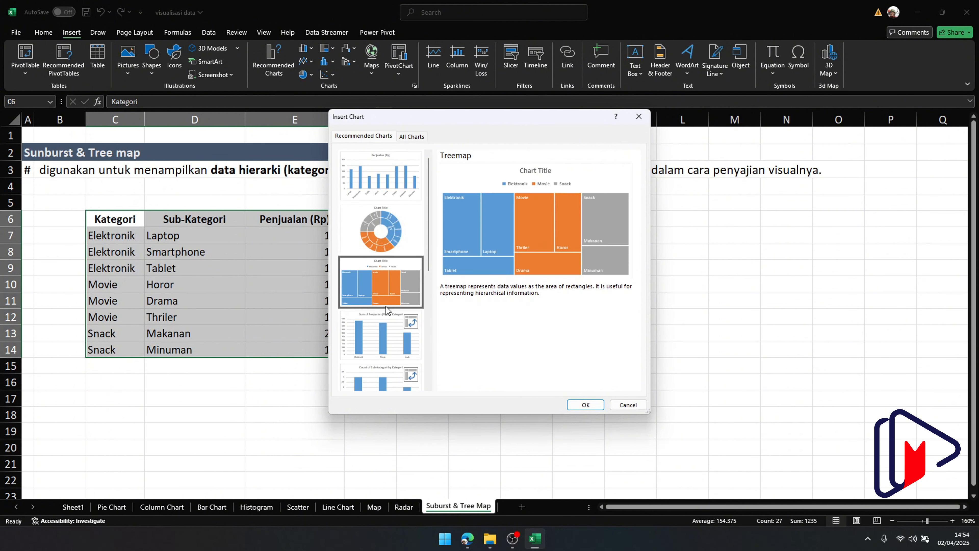
{"action": "key", "text": "Up"}
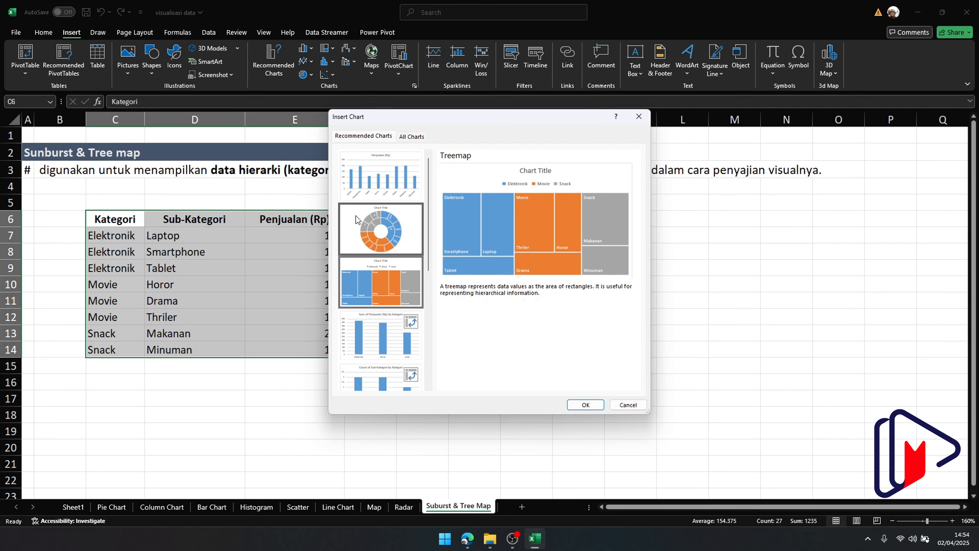
{"action": "left_click", "coordinate": [585, 404]}
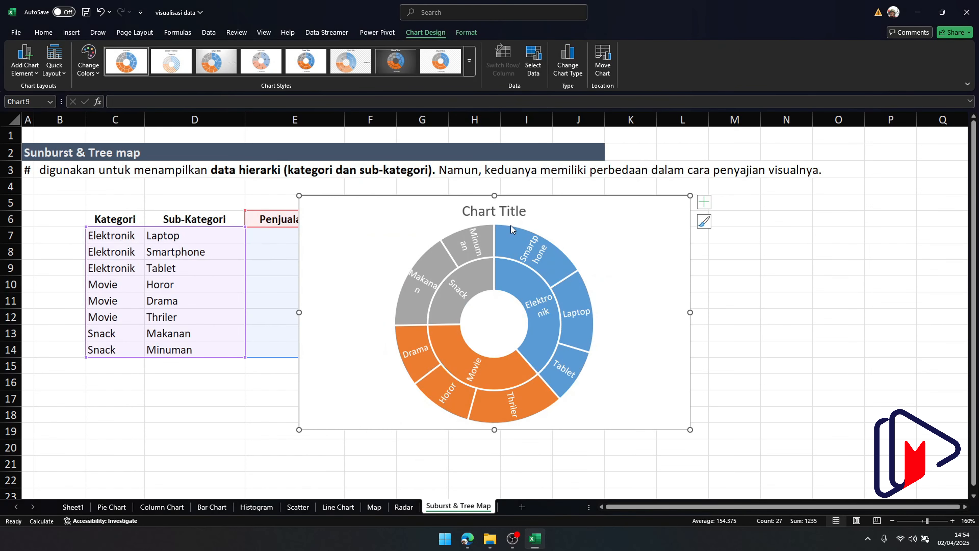
Move the sunburst chart beside the sales table and shrink it to span about F4:K15.
{"action": "left_click_drag", "start_coordinate": [388, 217], "coordinate": [441, 208]}
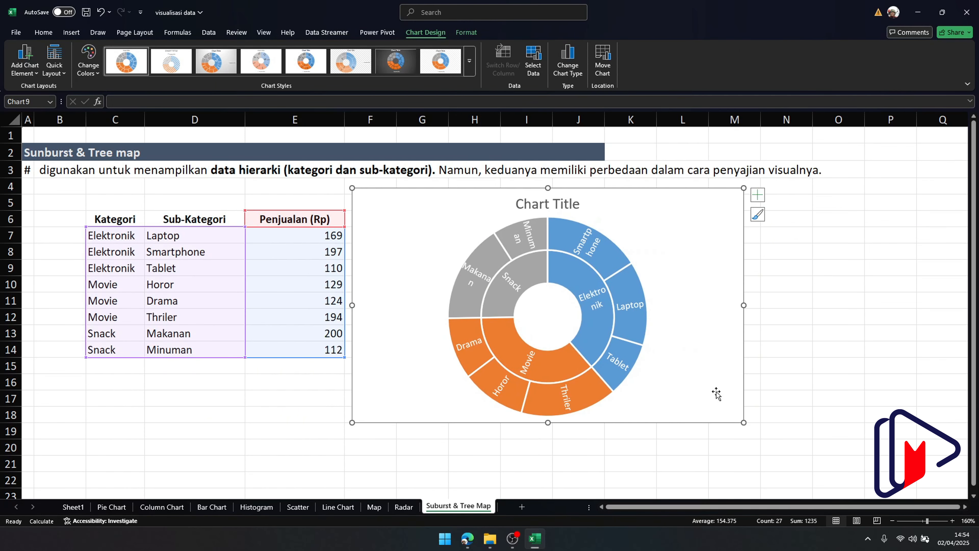
{"action": "left_click_drag", "start_coordinate": [745, 421], "coordinate": [638, 361]}
{"action": "left_click", "coordinate": [786, 365]}
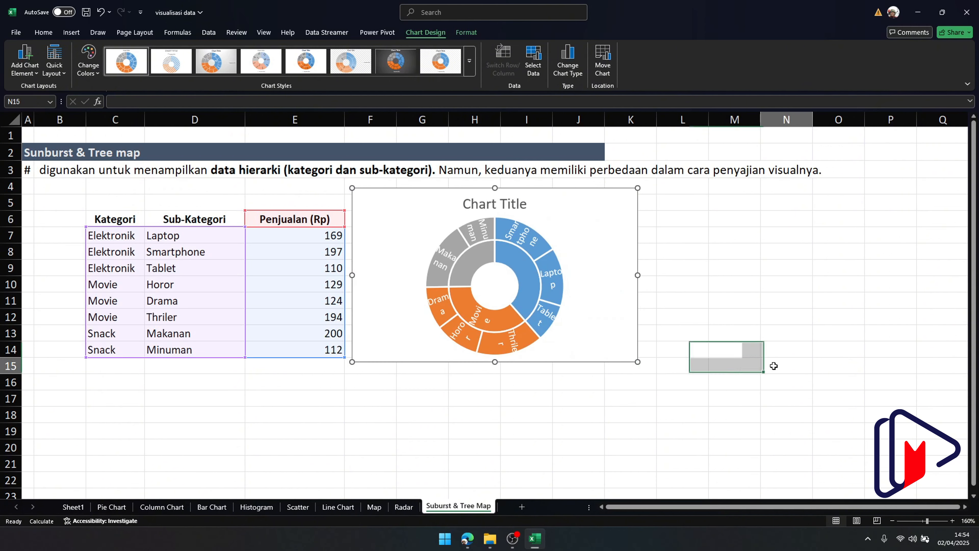
Insert a Treemap chart from the category sales table C6:E14.
{"action": "left_click_drag", "start_coordinate": [102, 223], "coordinate": [300, 343]}
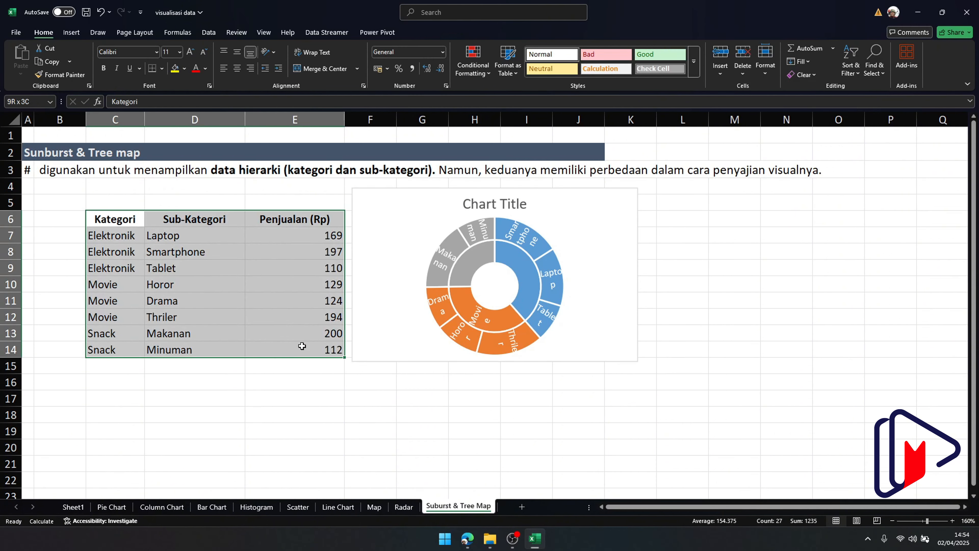
{"action": "left_click", "coordinate": [76, 33]}
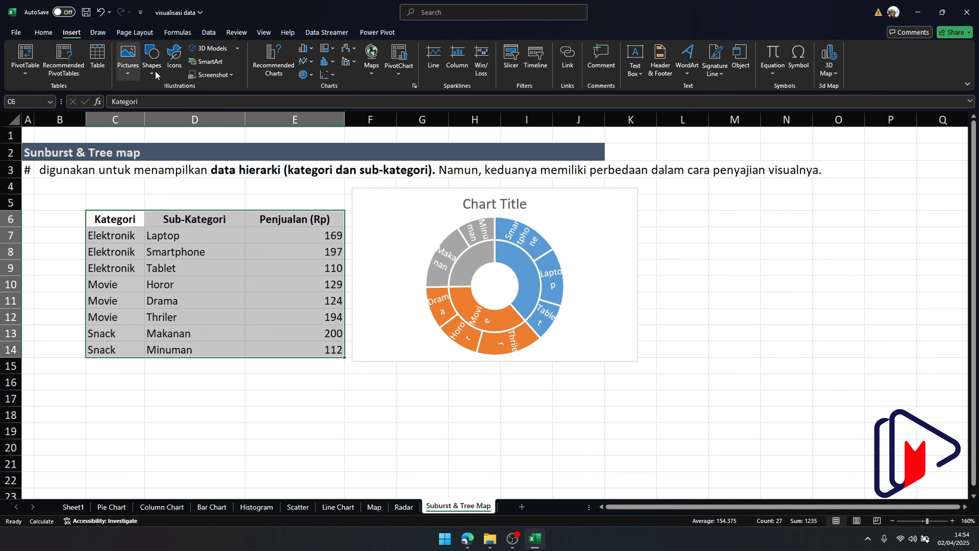
{"action": "left_click", "coordinate": [269, 73]}
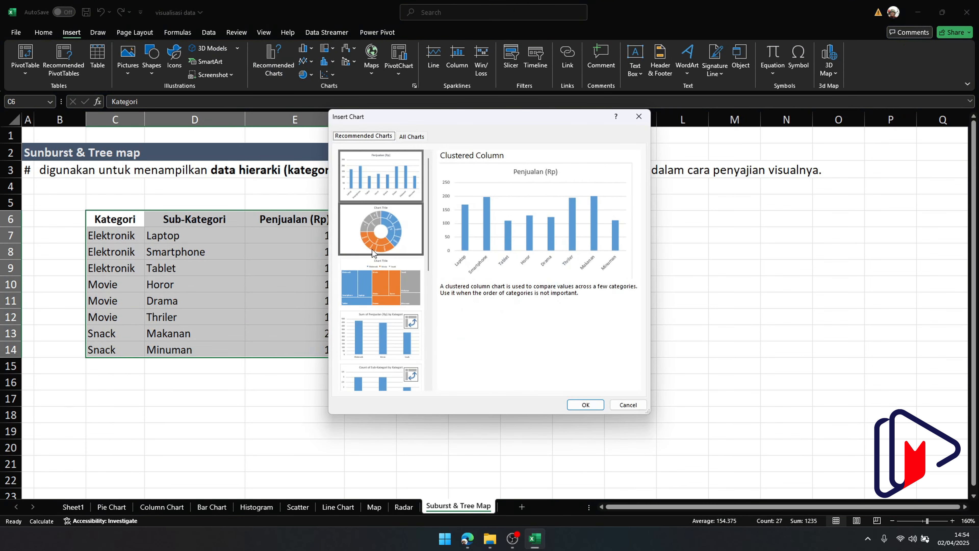
{"action": "left_click", "coordinate": [384, 280]}
{"action": "left_click", "coordinate": [596, 408]}
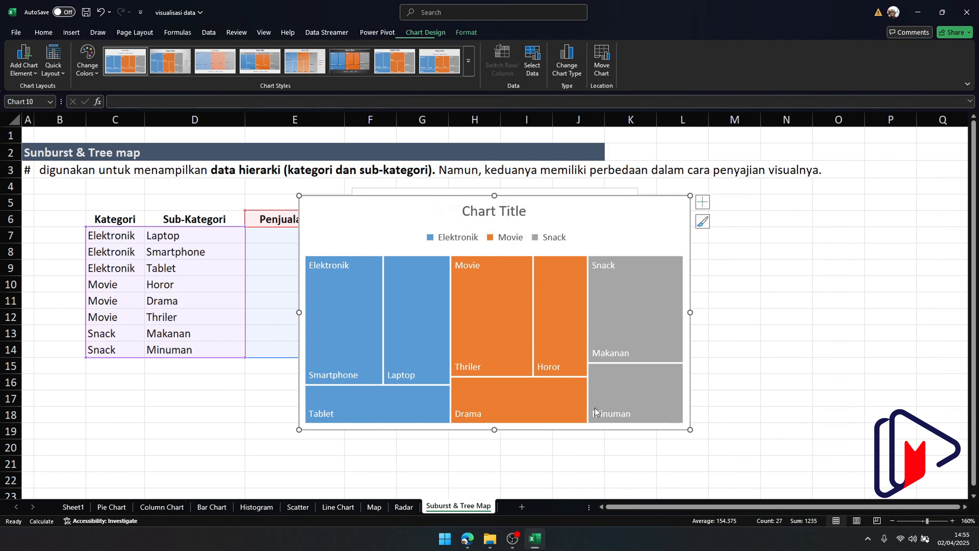
Place the treemap beside the sunburst chart and reduce it to about the same height.
{"action": "left_click_drag", "start_coordinate": [391, 222], "coordinate": [735, 215]}
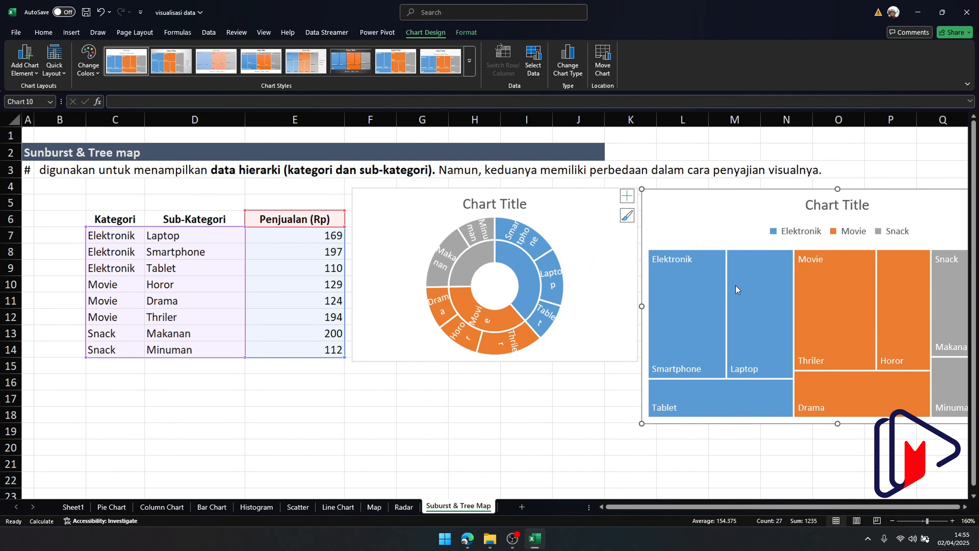
{"action": "left_click", "coordinate": [641, 424]}
{"action": "left_click", "coordinate": [646, 365]}
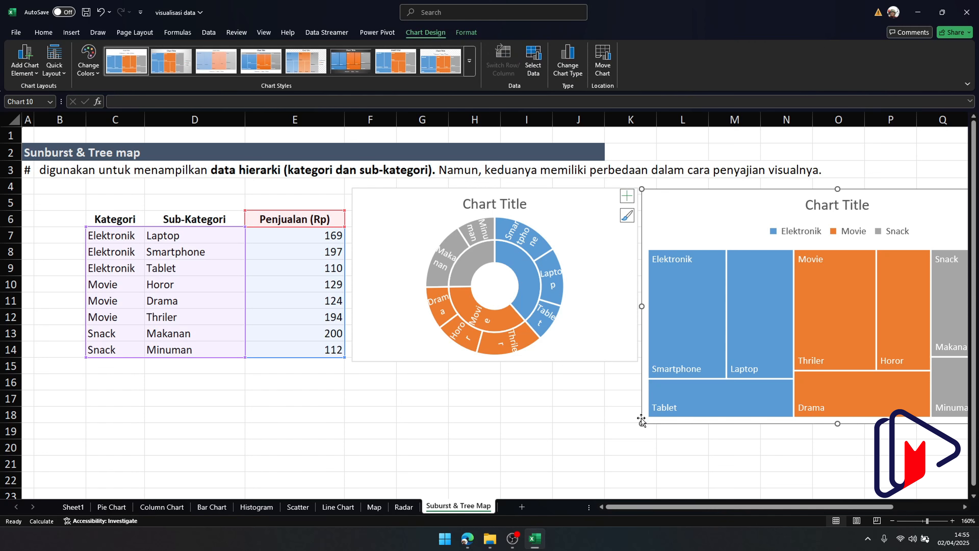
{"action": "left_click_drag", "start_coordinate": [643, 408], "coordinate": [663, 360]}
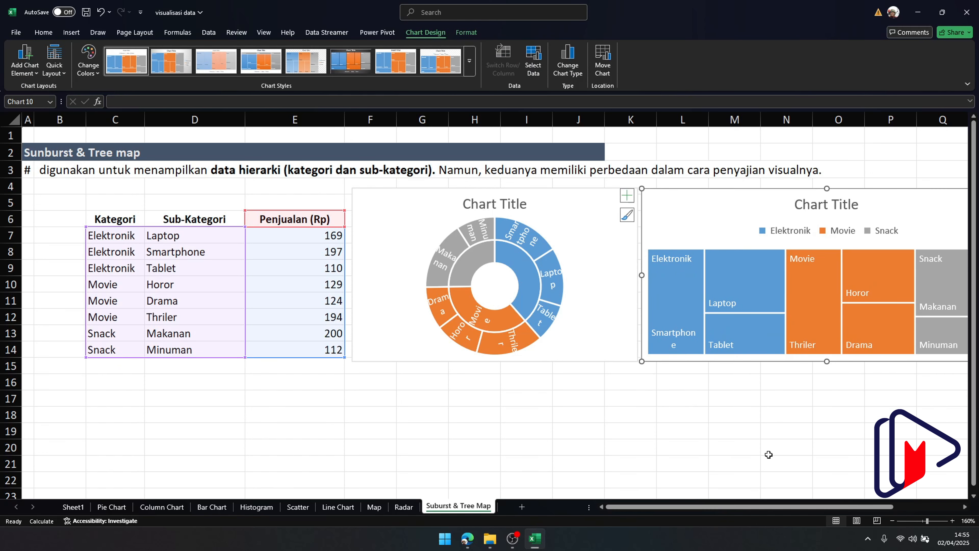
{"action": "left_click_drag", "start_coordinate": [787, 506], "coordinate": [827, 508]}
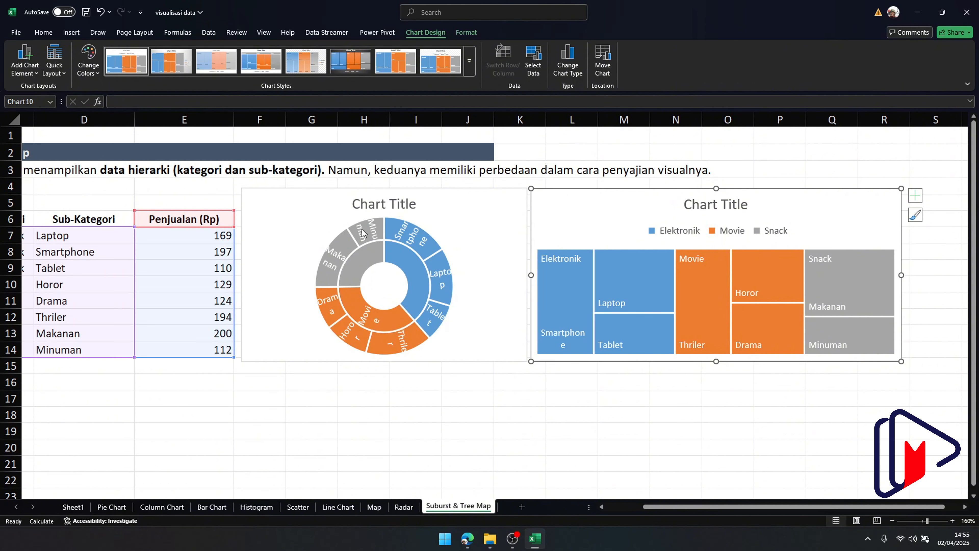
Set the Makanan sales value in E13 to 100.
{"action": "left_click", "coordinate": [214, 344]}
{"action": "left_click", "coordinate": [215, 333]}
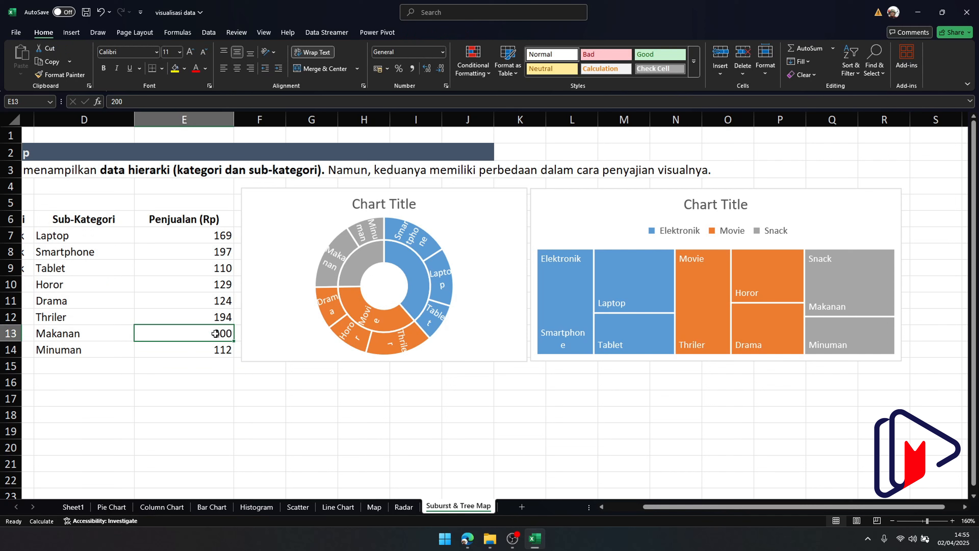
{"action": "type", "text": "10-0"}
{"action": "key", "text": "BackSpace"}
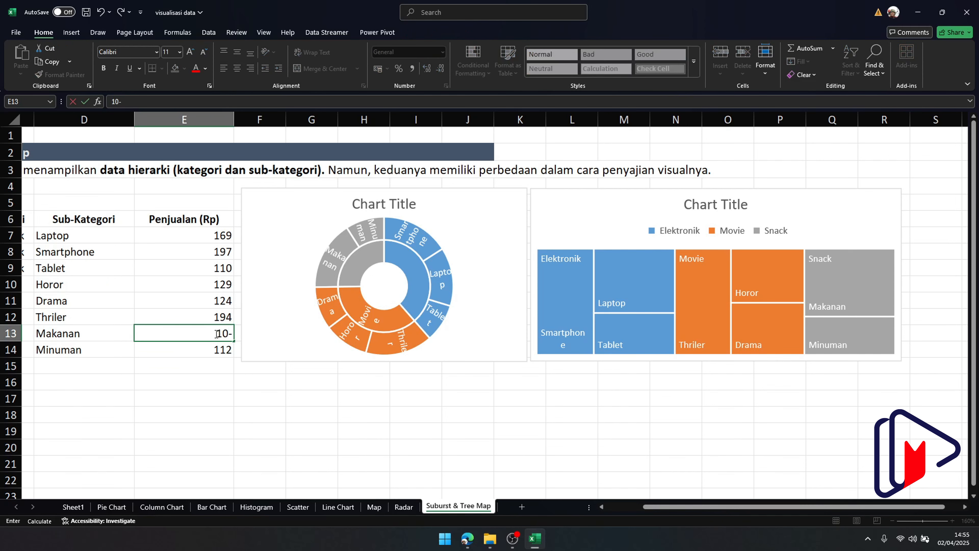
{"action": "key", "text": "BackSpace"}
{"action": "type", "text": "0"}
{"action": "key", "text": "Return"}
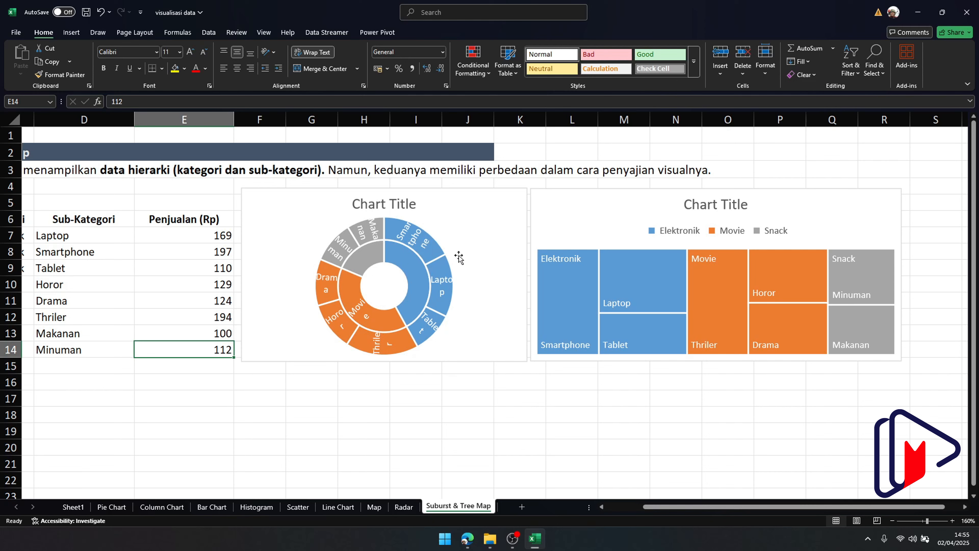
Compare how the sunburst and treemap charts represent the categories and sub-categories of the sales table.
{"action": "mouse_move", "coordinate": [424, 345]}
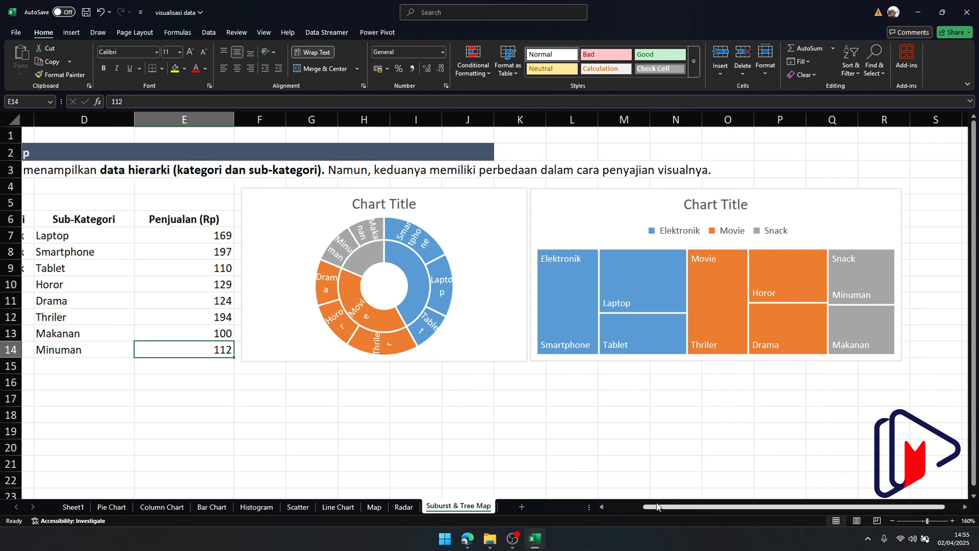
{"action": "left_click", "coordinate": [601, 507]}
{"action": "left_click", "coordinate": [601, 507]}
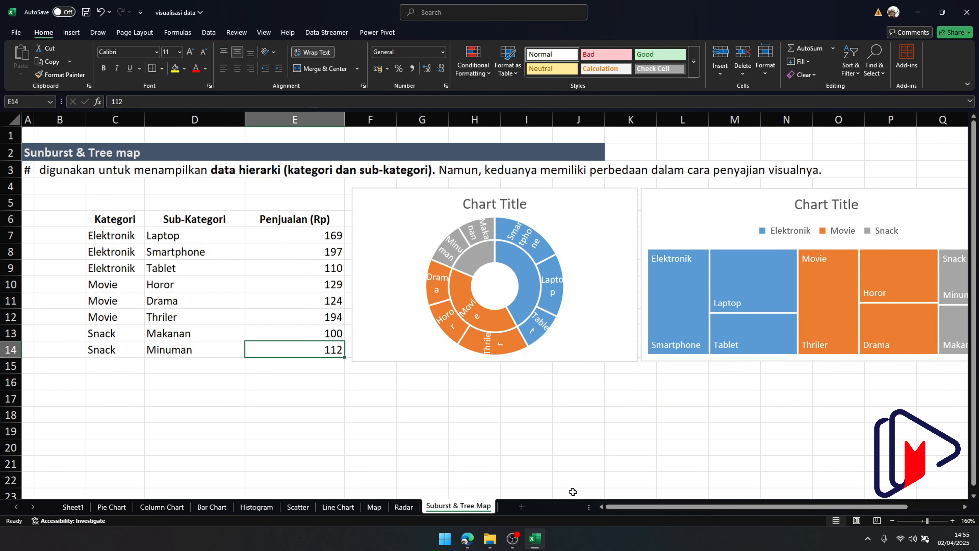
{"action": "left_click", "coordinate": [103, 236]}
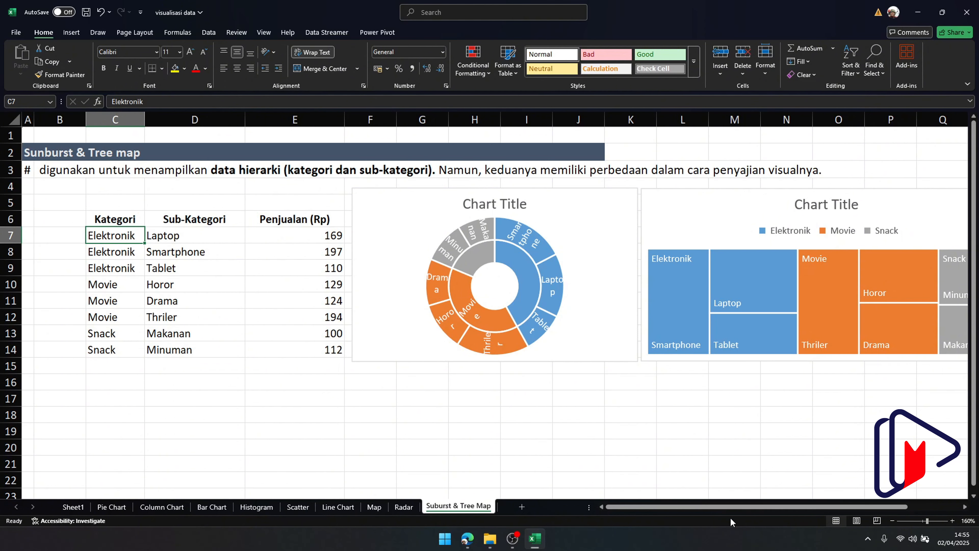
{"action": "scroll", "coordinate": [722, 507], "scroll_direction": "right", "scroll_amount": 2}
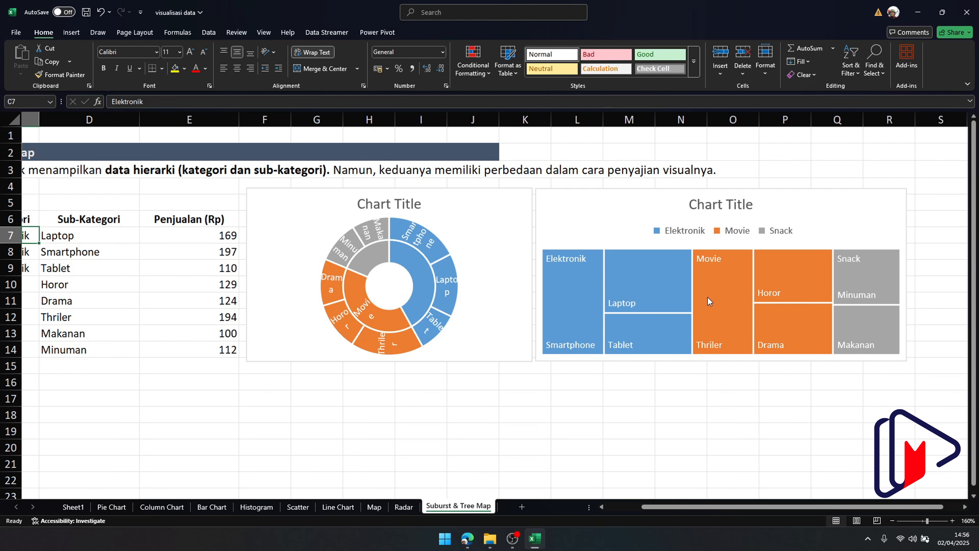
{"action": "mouse_move", "coordinate": [737, 300]}
{"action": "mouse_move", "coordinate": [678, 289]}
Review the clustered, stacked and 100% stacked charts on the Column Chart sheet against the Suburst & Tree Map sheet's data and charts.
{"action": "left_click", "coordinate": [162, 507]}
{"action": "left_click", "coordinate": [699, 408]}
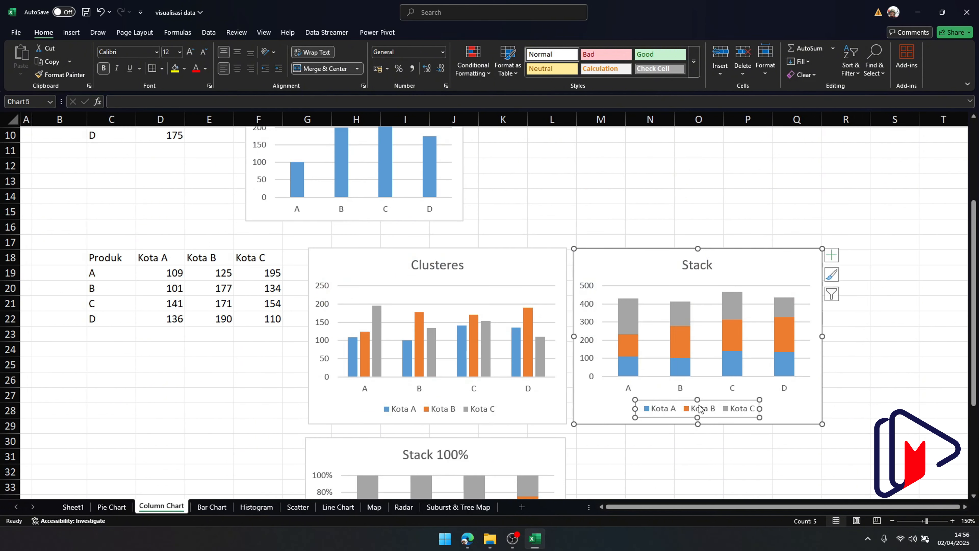
{"action": "left_click", "coordinate": [806, 407]}
{"action": "scroll", "coordinate": [807, 417], "scroll_direction": "down", "scroll_amount": 5}
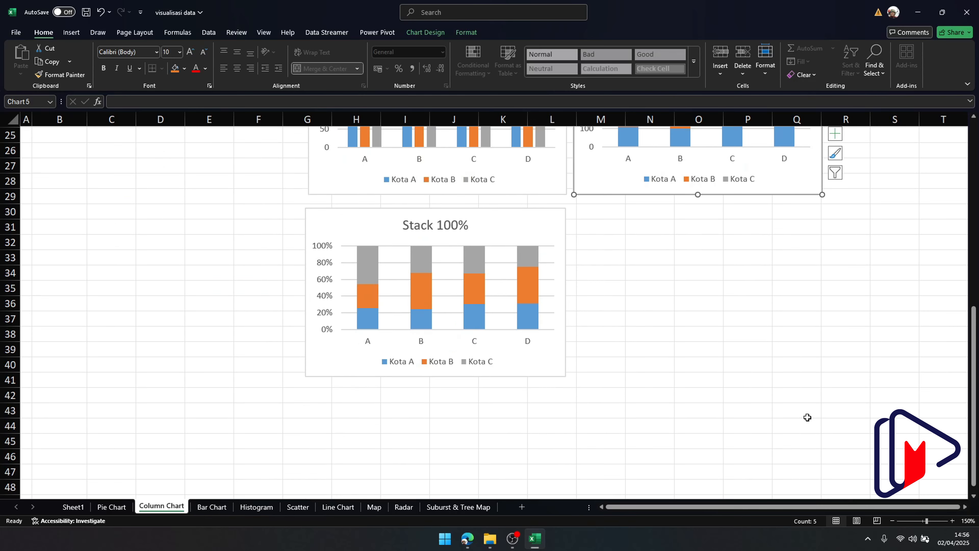
{"action": "scroll", "coordinate": [406, 404], "scroll_direction": "up", "scroll_amount": 1}
{"action": "scroll", "coordinate": [597, 358], "scroll_direction": "up", "scroll_amount": 2}
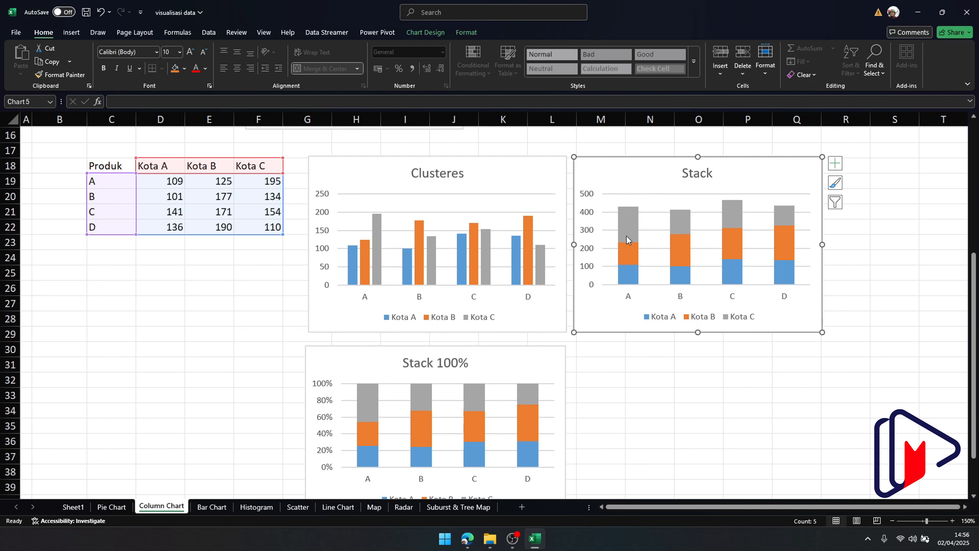
{"action": "left_click", "coordinate": [449, 507]}
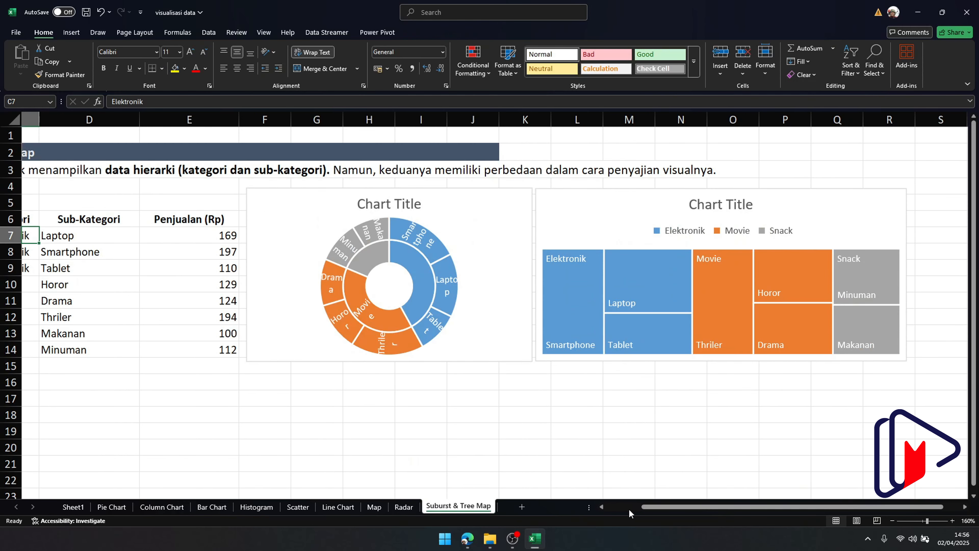
{"action": "left_click_drag", "start_coordinate": [644, 507], "coordinate": [613, 508]}
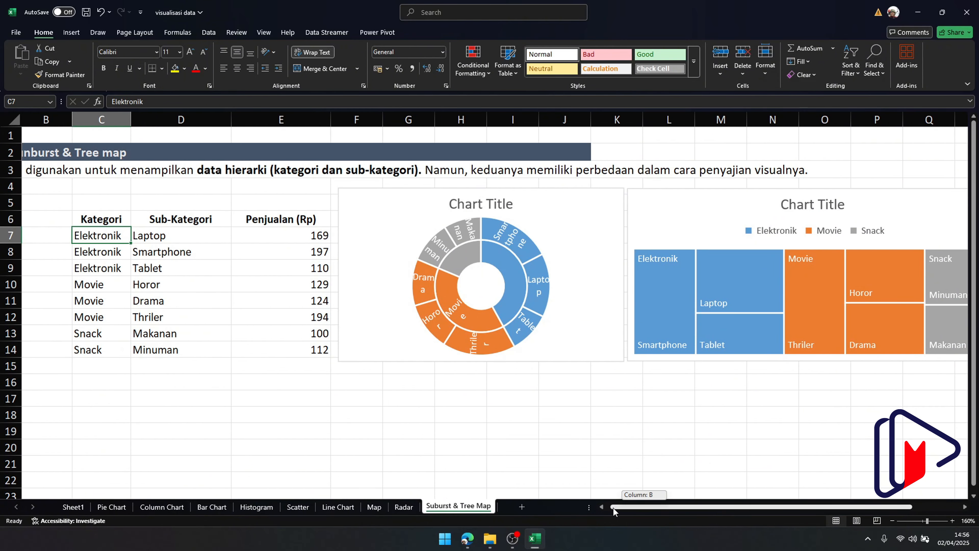
Compare the Kota A, Kota B and Kota C headers in D18:F18 of the Column Chart sheet with the treemap's sub-categories.
{"action": "left_click", "coordinate": [154, 507]}
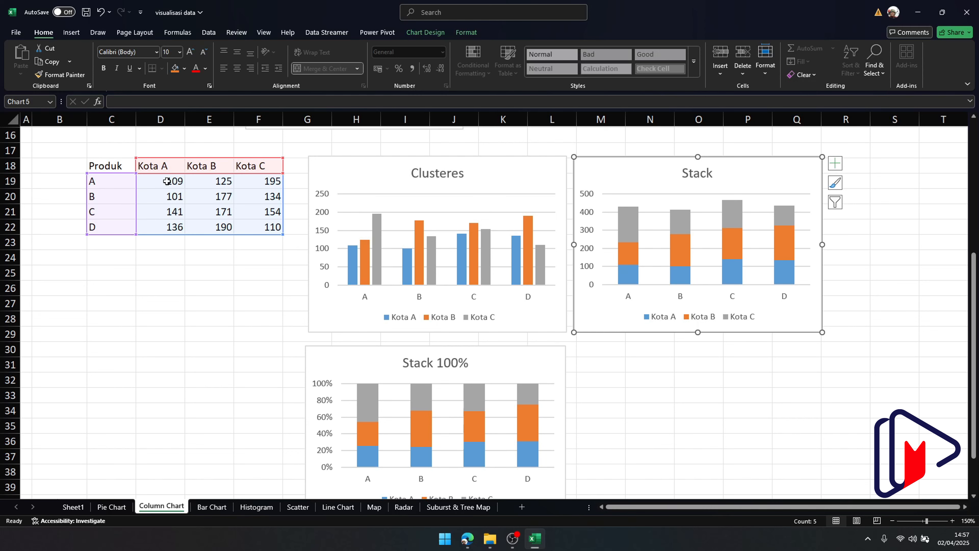
{"action": "left_click", "coordinate": [154, 165]}
{"action": "left_click", "coordinate": [226, 165]}
{"action": "left_click", "coordinate": [260, 165]}
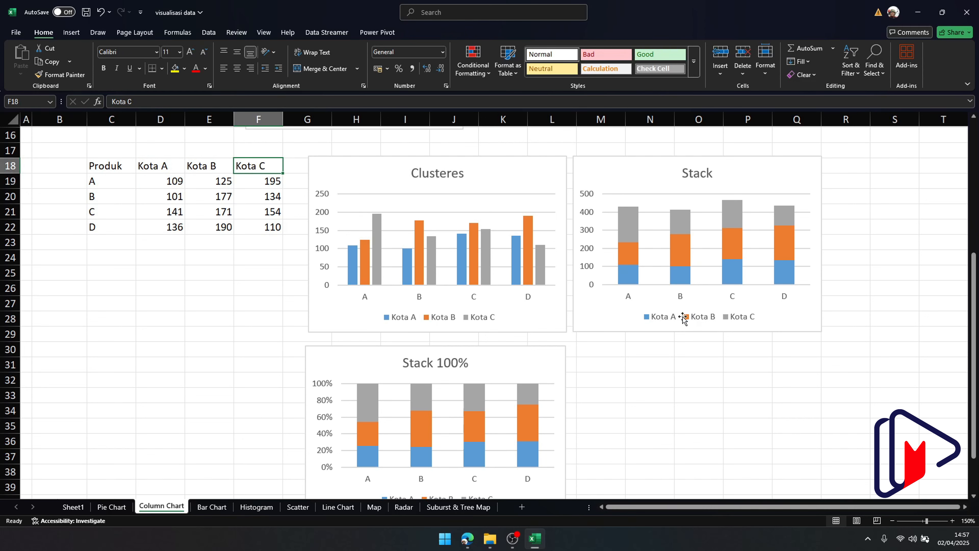
{"action": "left_click", "coordinate": [430, 507]}
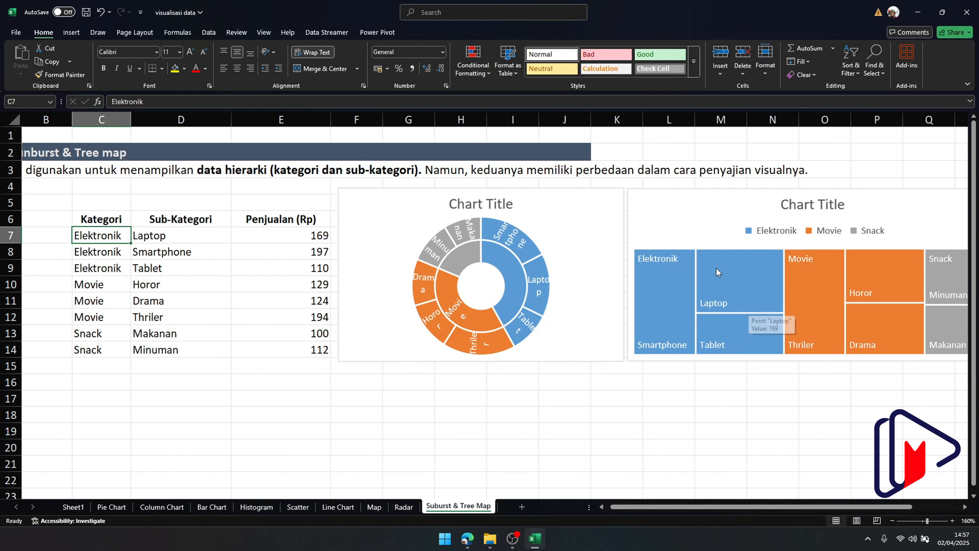
{"action": "mouse_move", "coordinate": [718, 261]}
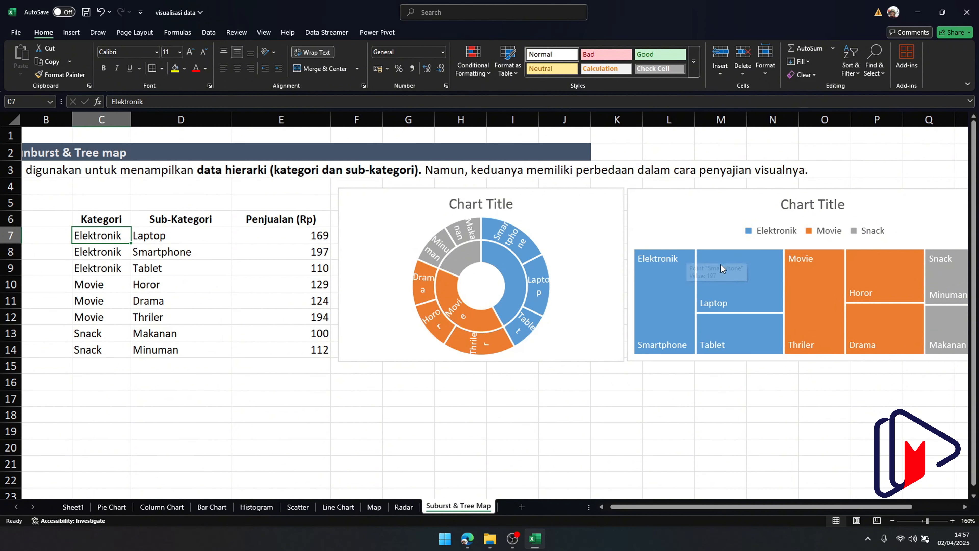
{"action": "left_click", "coordinate": [169, 510]}
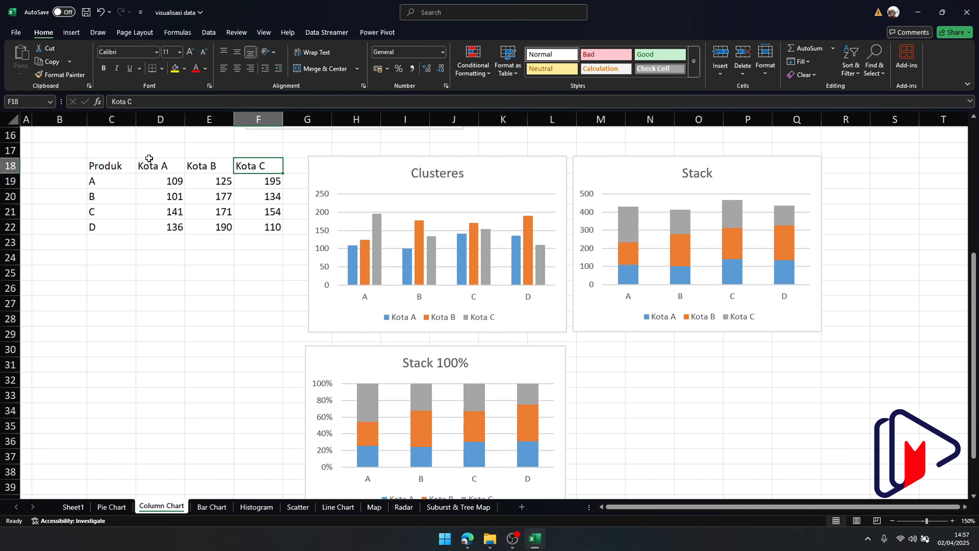
Compare the Kota A, Kota B and Kota C headers with the Kategori and Sub-Kategori data and both charts on the Suburst & Tree Map sheet.
{"action": "left_click_drag", "start_coordinate": [149, 158], "coordinate": [256, 165]}
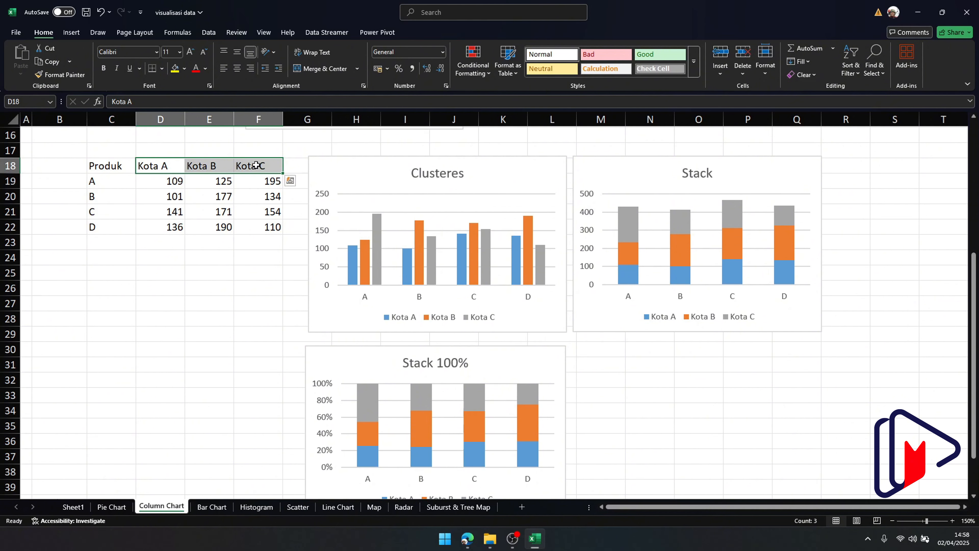
{"action": "left_click", "coordinate": [446, 507]}
{"action": "left_click_drag", "start_coordinate": [165, 231], "coordinate": [170, 260]}
{"action": "left_click", "coordinate": [88, 250]}
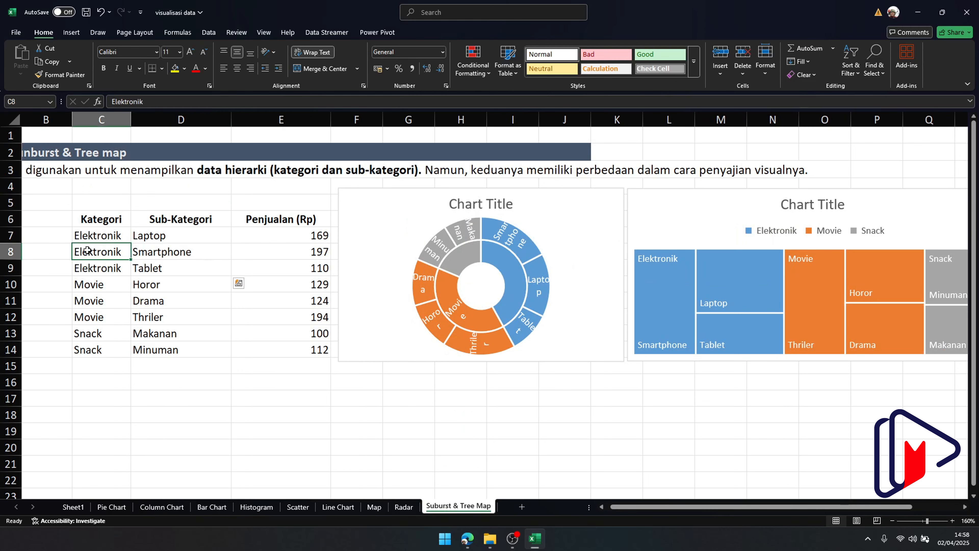
{"action": "left_click", "coordinate": [417, 228]}
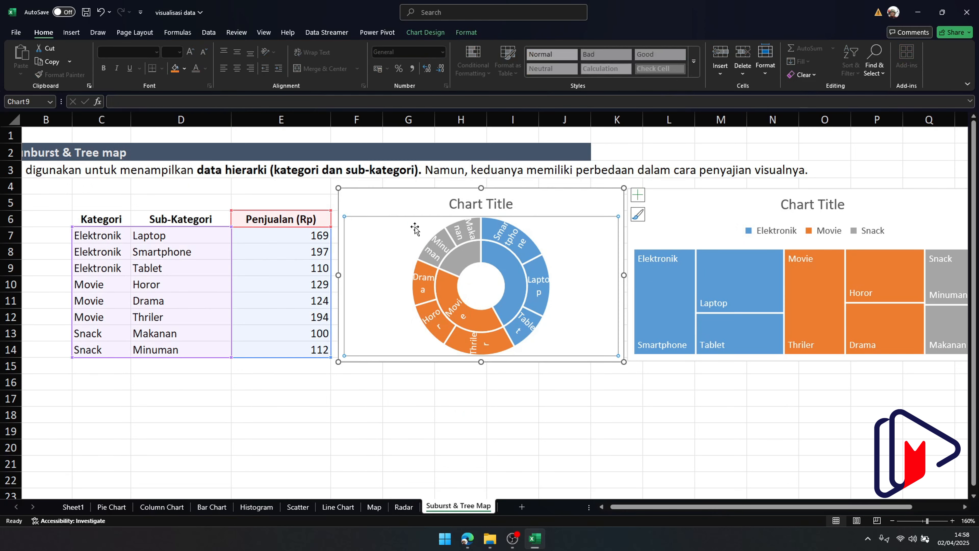
{"action": "left_click", "coordinate": [732, 204]}
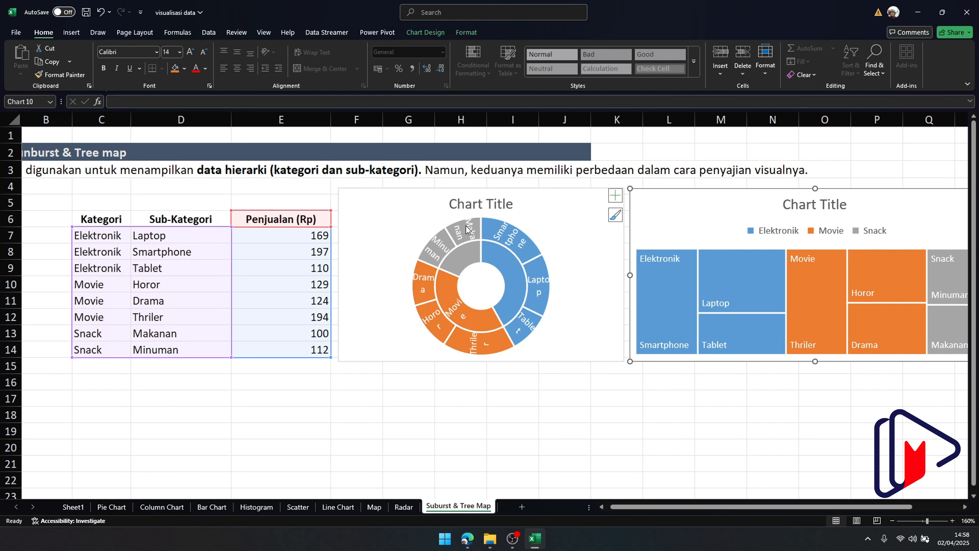
{"action": "mouse_move", "coordinate": [465, 228]}
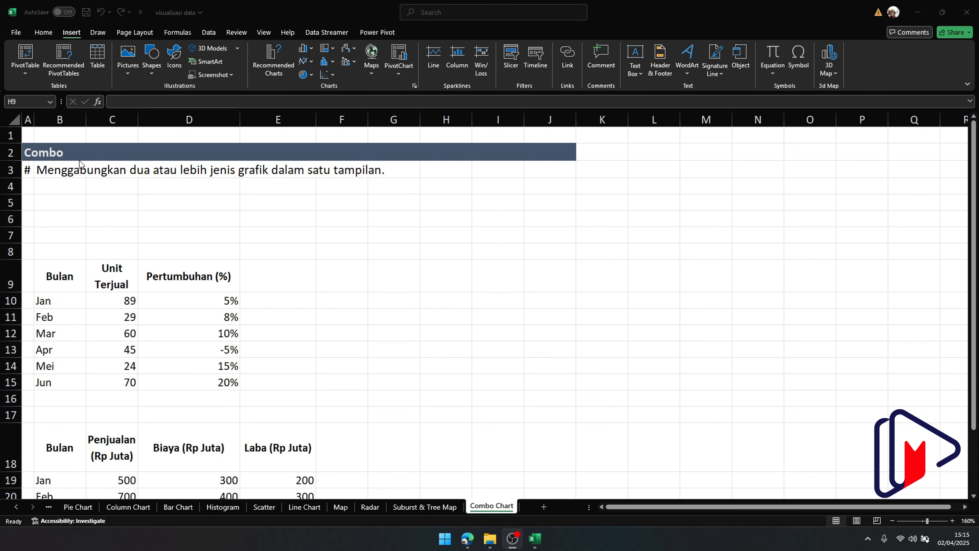
Make the words "dua atau lebih jenis grafik dalam satu tampilan." bold in the description in B3 of the Combo Chart sheet.
{"action": "left_click", "coordinate": [61, 166]}
{"action": "double_click", "coordinate": [61, 166]}
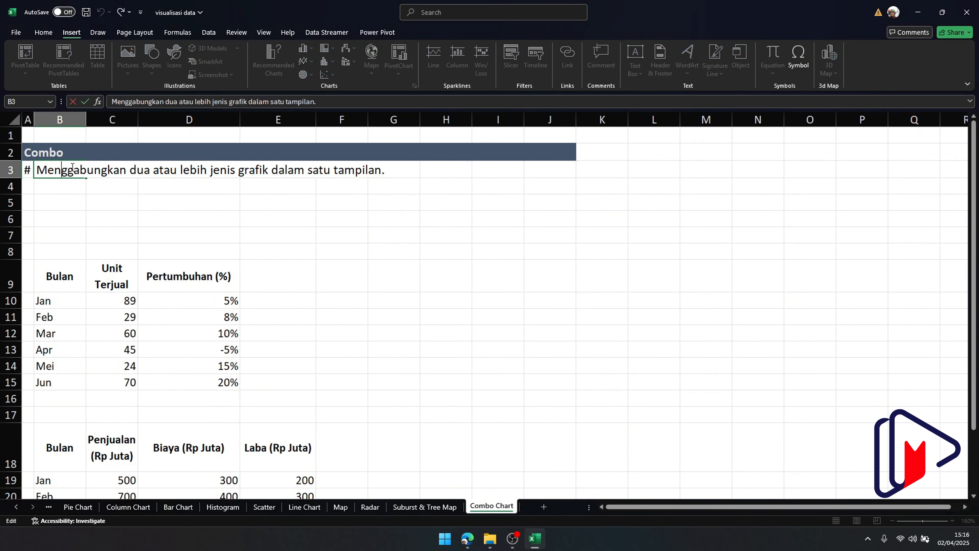
{"action": "left_click_drag", "start_coordinate": [126, 169], "coordinate": [392, 176]}
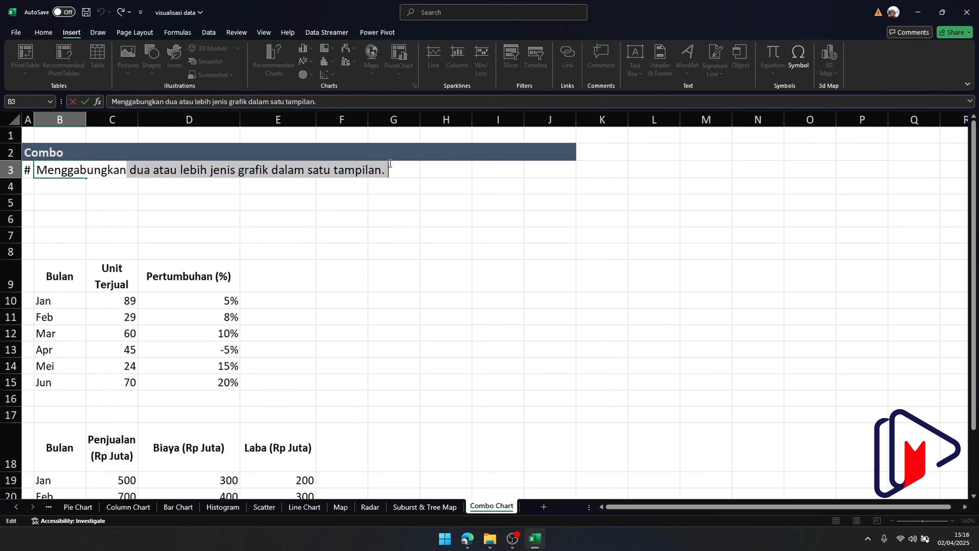
{"action": "key", "text": "ctrl+b"}
{"action": "left_click", "coordinate": [449, 217]}
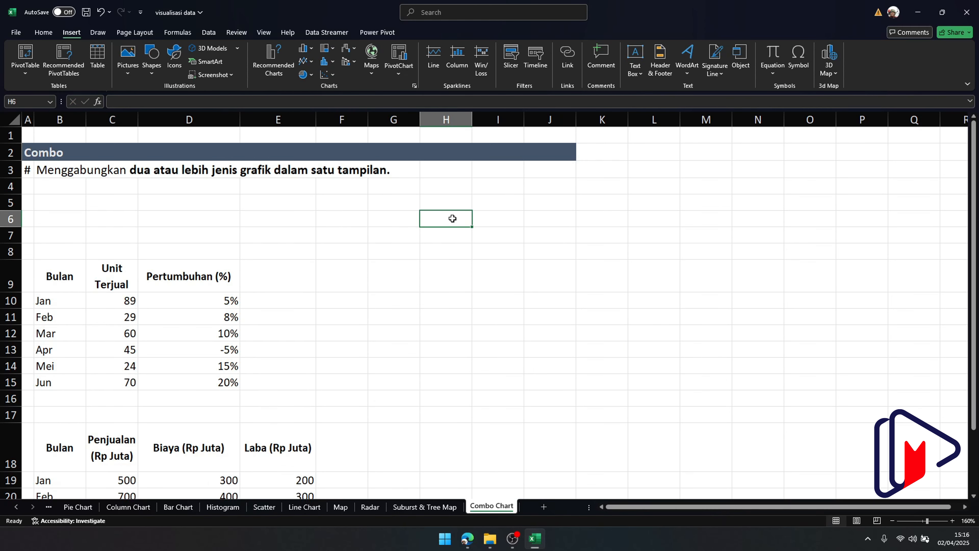
Examine the columns of the unit sales and growth table and of the sales, cost and profit table on the Combo Chart sheet.
{"action": "scroll", "coordinate": [451, 219], "scroll_direction": "down", "scroll_amount": 2}
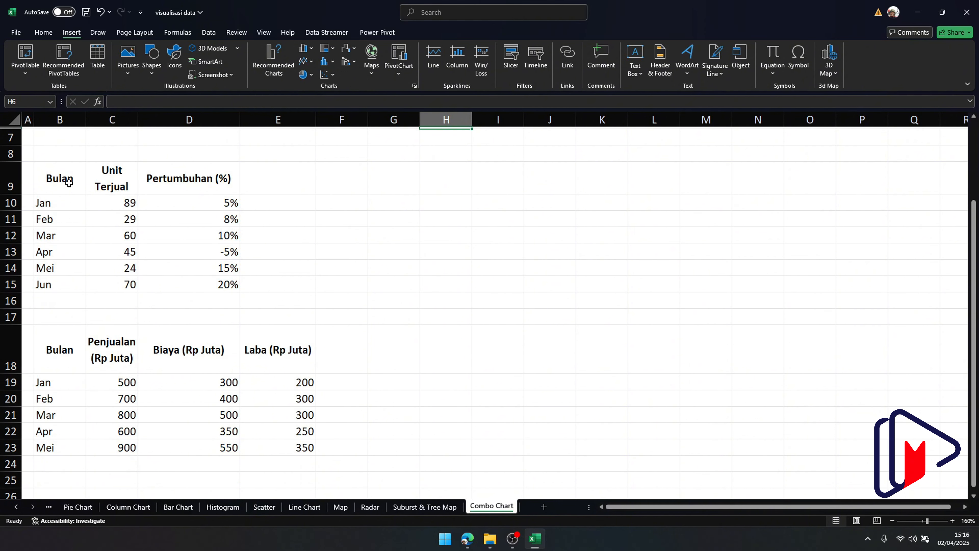
{"action": "left_click", "coordinate": [92, 183]}
{"action": "left_click", "coordinate": [163, 185]}
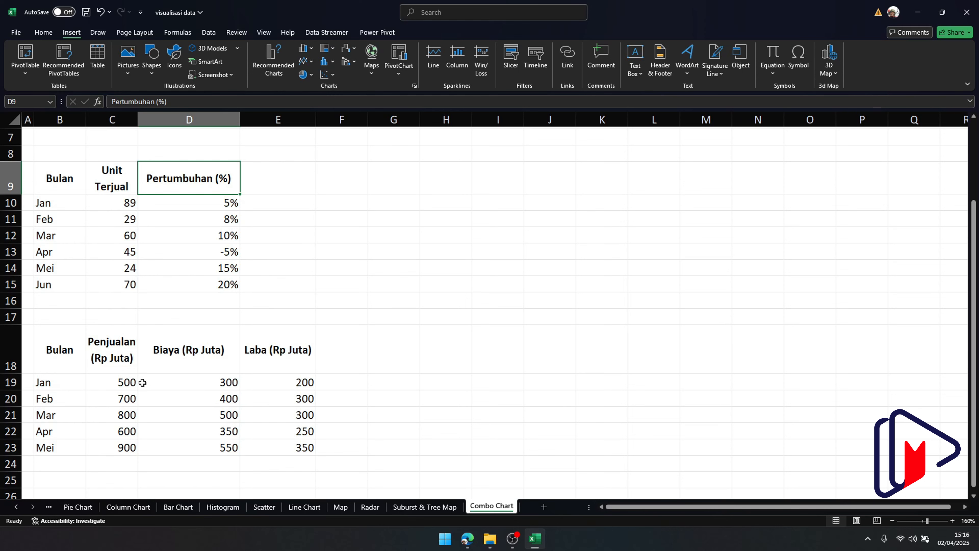
{"action": "left_click", "coordinate": [133, 369]}
{"action": "left_click", "coordinate": [177, 353]}
{"action": "left_click", "coordinate": [256, 356]}
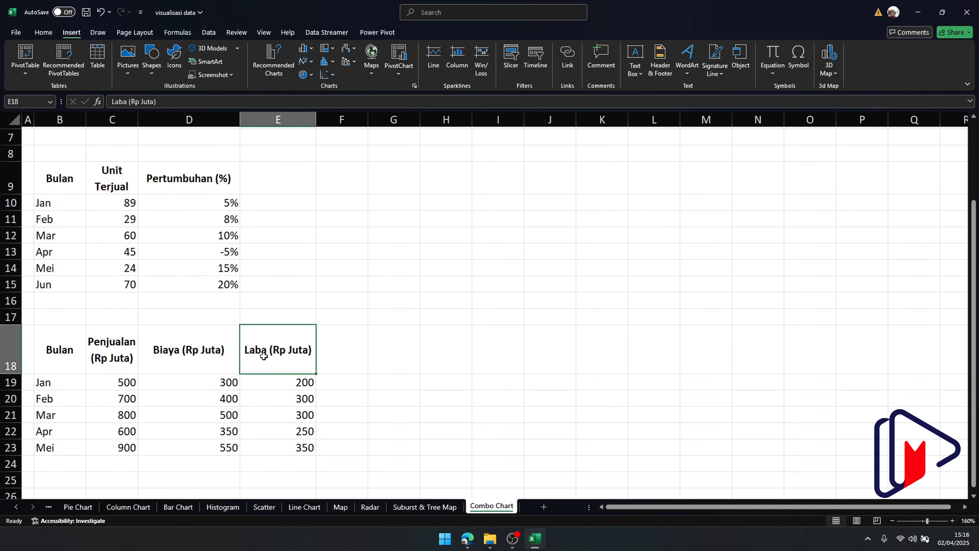
{"action": "scroll", "coordinate": [262, 356], "scroll_direction": "up", "scroll_amount": 2}
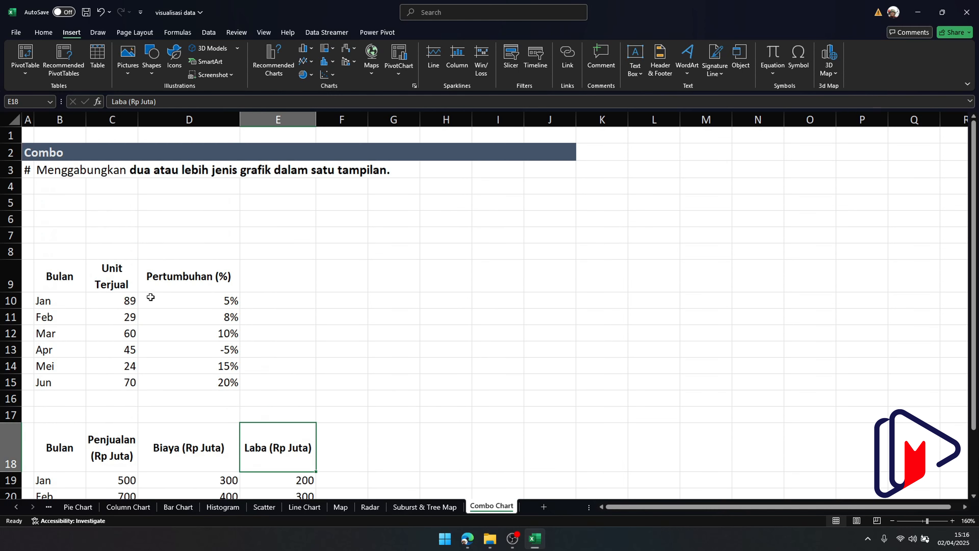
{"action": "left_click_drag", "start_coordinate": [108, 277], "coordinate": [181, 366]}
{"action": "scroll", "coordinate": [188, 411], "scroll_direction": "down", "scroll_amount": 3}
{"action": "left_click_drag", "start_coordinate": [127, 318], "coordinate": [279, 371]}
{"action": "scroll", "coordinate": [282, 372], "scroll_direction": "up", "scroll_amount": 3}
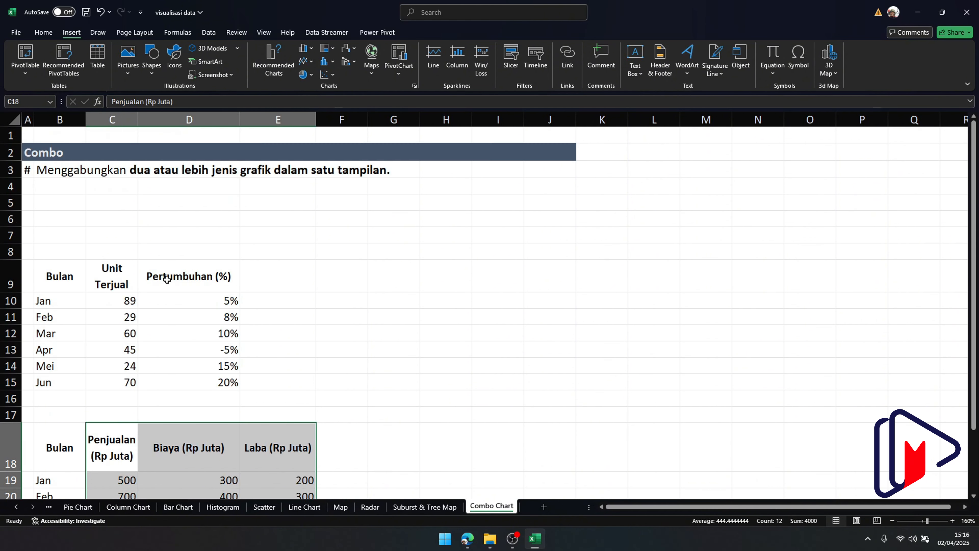
Start inserting a combo chart from B9:D15 and choose the Clustered Column - Line on Secondary Axis preset.
{"action": "left_click_drag", "start_coordinate": [68, 278], "coordinate": [186, 379]}
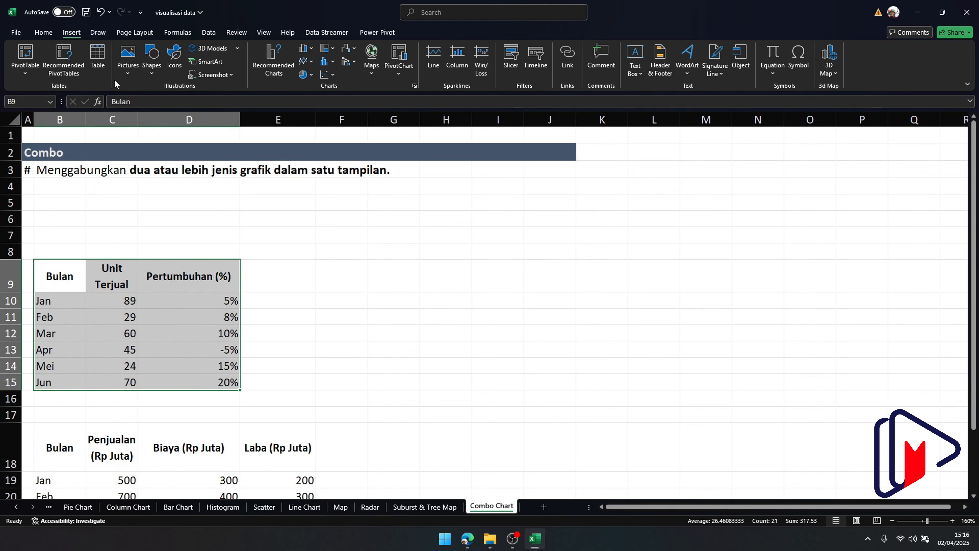
{"action": "left_click", "coordinate": [269, 72]}
{"action": "left_click", "coordinate": [405, 138]}
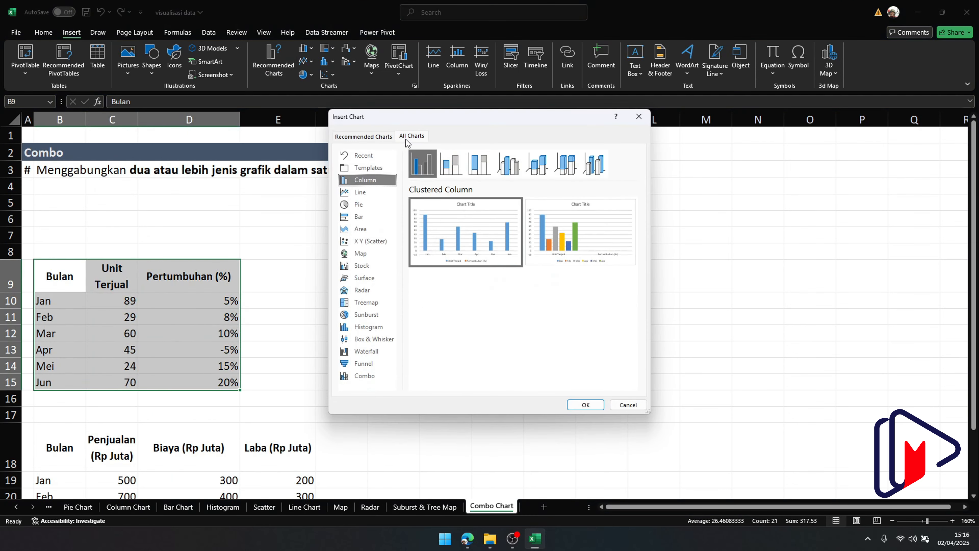
{"action": "left_click", "coordinate": [367, 375]}
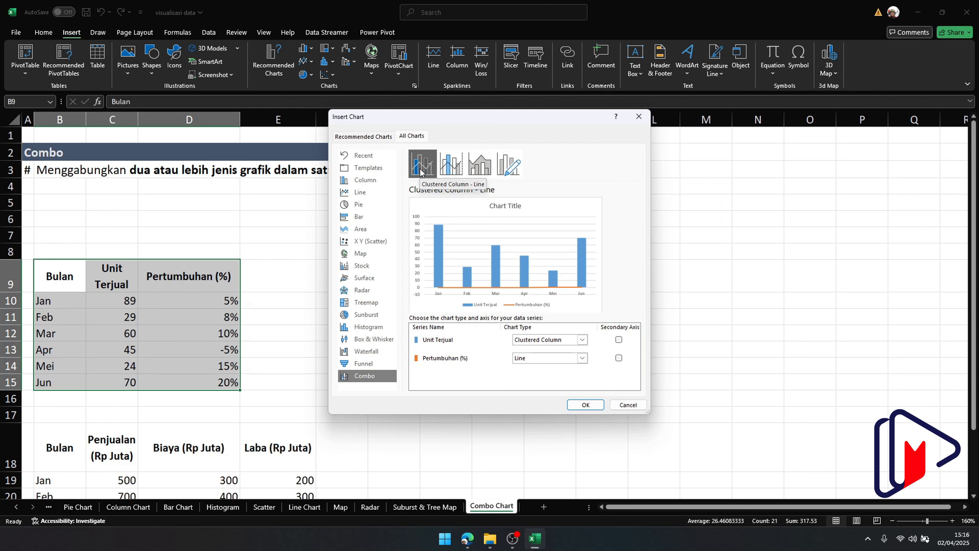
{"action": "left_click", "coordinate": [449, 170]}
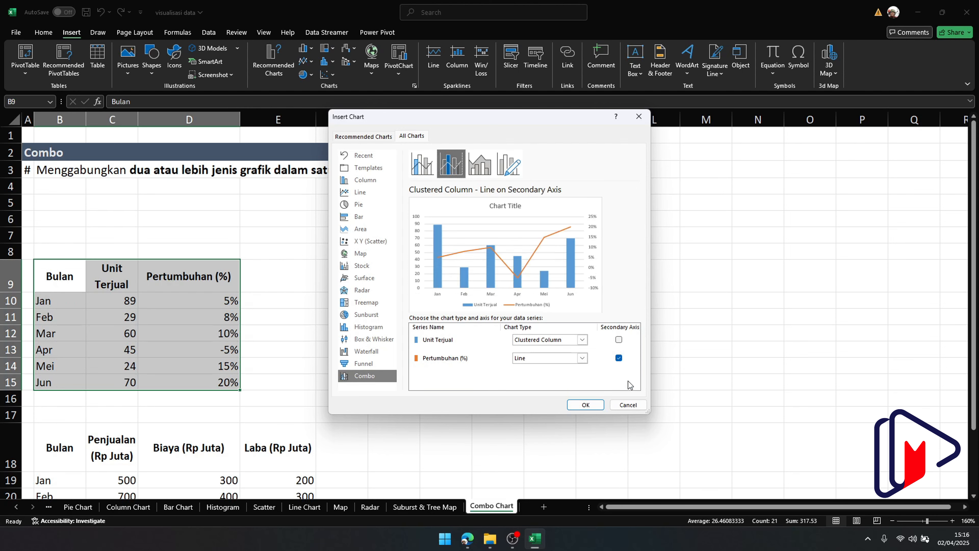
Compare the Clustered Column - Line preset with and without the Pertumbuhan (%) series on the secondary axis.
{"action": "left_click", "coordinate": [429, 169]}
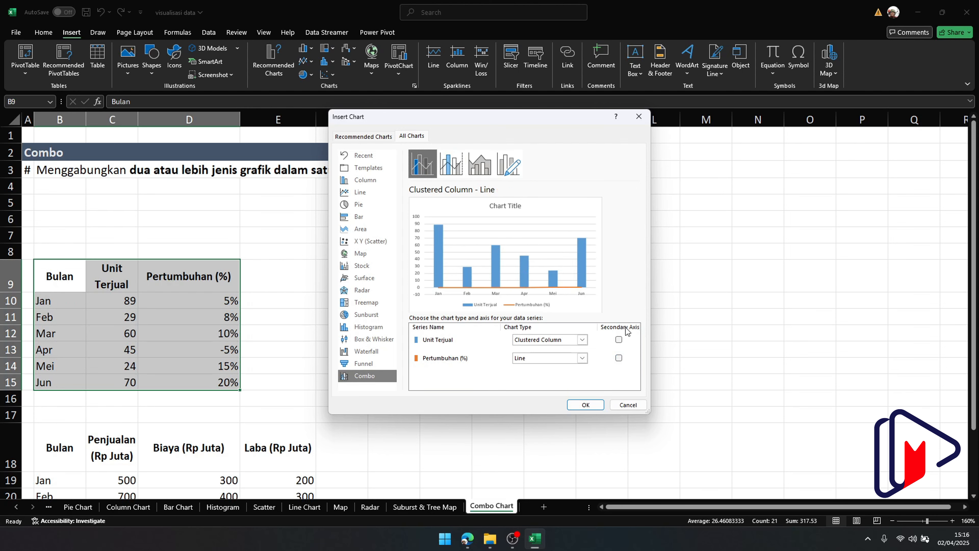
{"action": "left_click", "coordinate": [616, 359]}
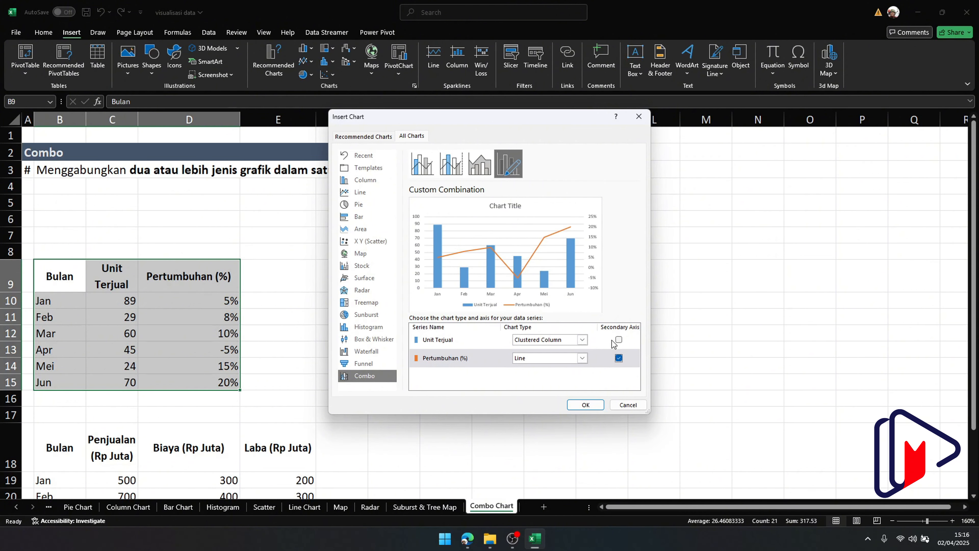
{"action": "left_click", "coordinate": [618, 358]}
{"action": "left_click", "coordinate": [455, 165]}
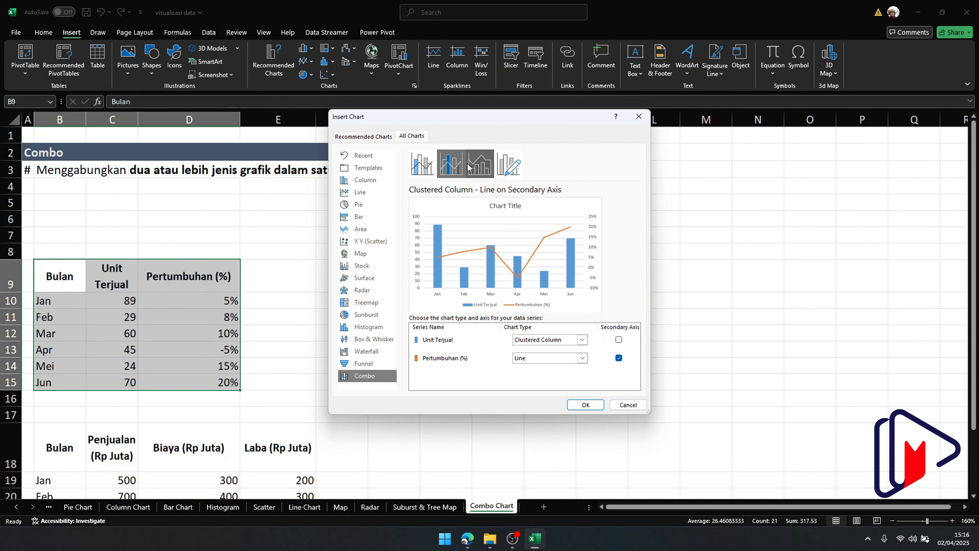
Try the Stacked Area - Clustered Column preset with Pertumbuhan (%) on the secondary axis, then return to Clustered Column - Line.
{"action": "left_click", "coordinate": [487, 173]}
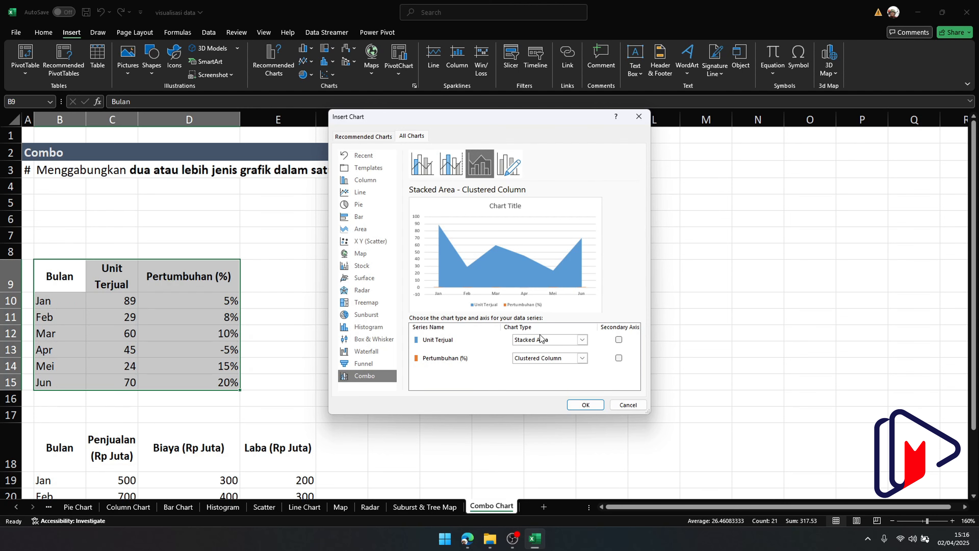
{"action": "left_click", "coordinate": [617, 358]}
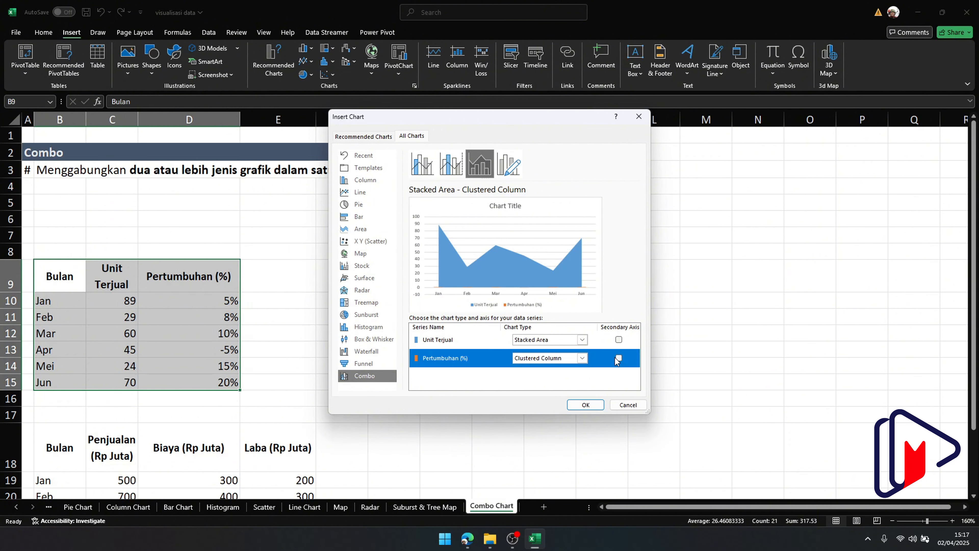
{"action": "left_click", "coordinate": [618, 358]}
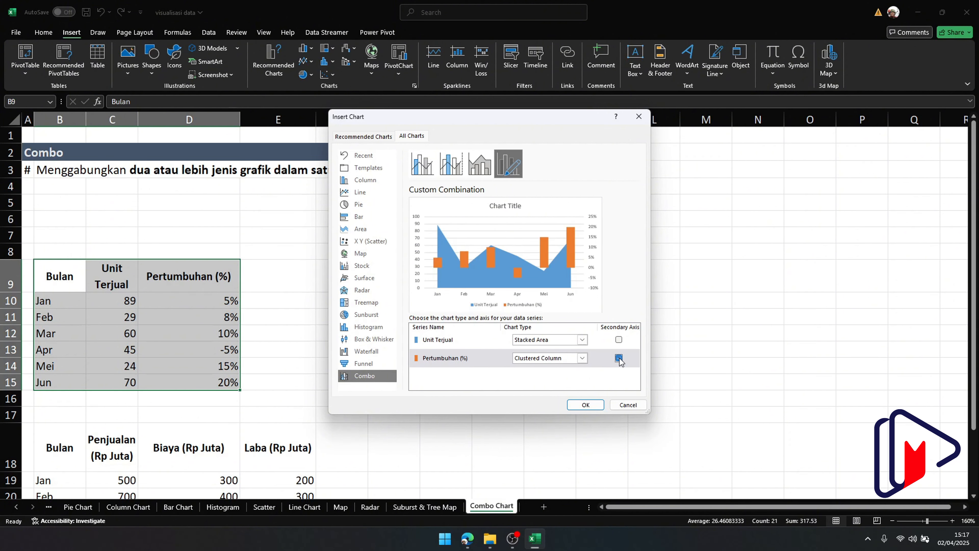
{"action": "left_click", "coordinate": [618, 358]}
{"action": "left_click", "coordinate": [429, 174]}
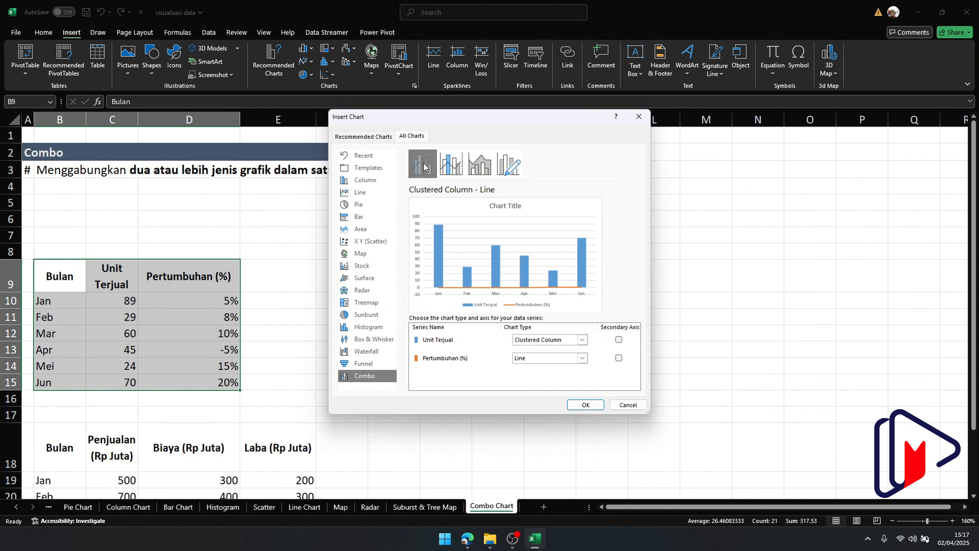
Try a custom combination with Unit Terjual as Pie and Pertumbuhan (%) as Clustered Column.
{"action": "left_click", "coordinate": [555, 343]}
{"action": "scroll", "coordinate": [557, 263], "scroll_direction": "down", "scroll_amount": 5}
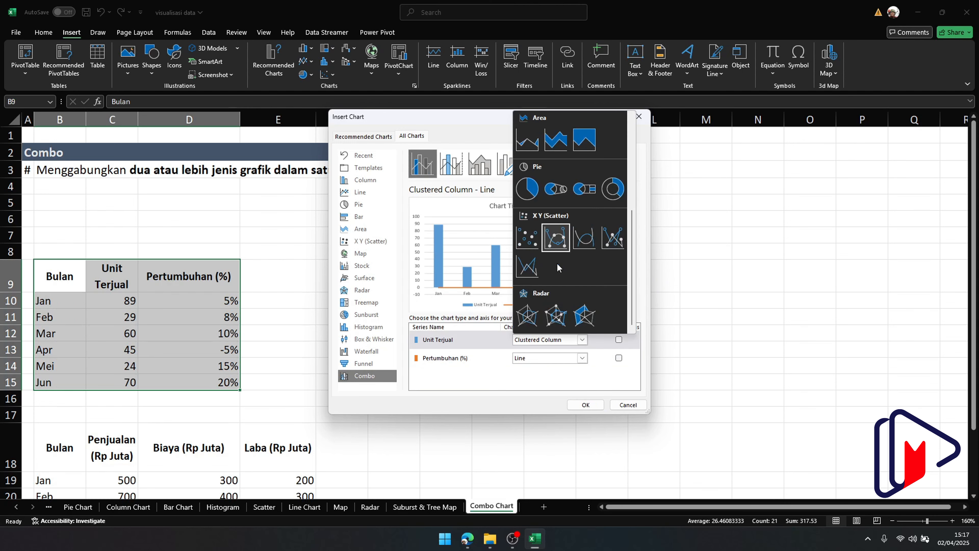
{"action": "left_click", "coordinate": [533, 195]}
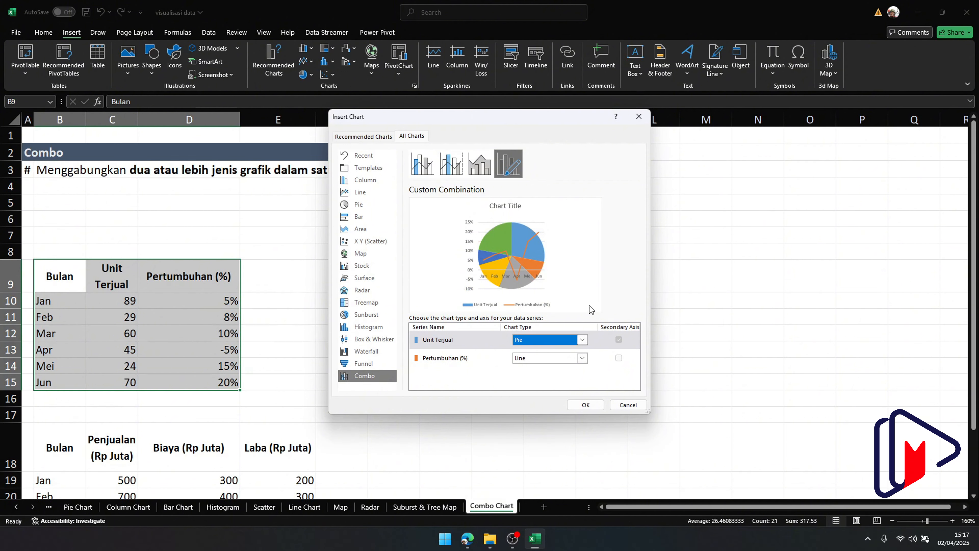
{"action": "left_click", "coordinate": [557, 359]}
{"action": "left_click", "coordinate": [532, 162]}
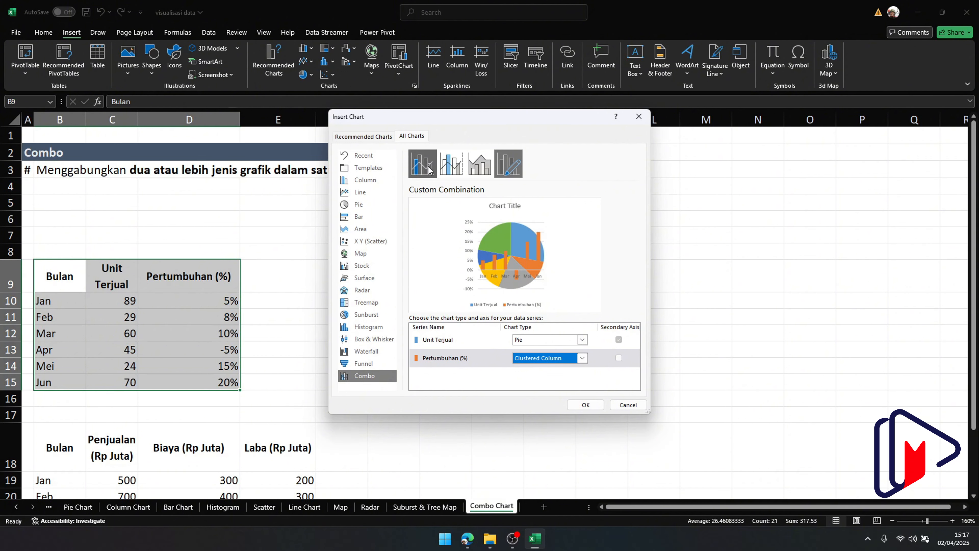
Insert the combo chart with Unit Terjual as Clustered Column and Pertumbuhan (%) as Line on the secondary axis.
{"action": "left_click", "coordinate": [454, 158]}
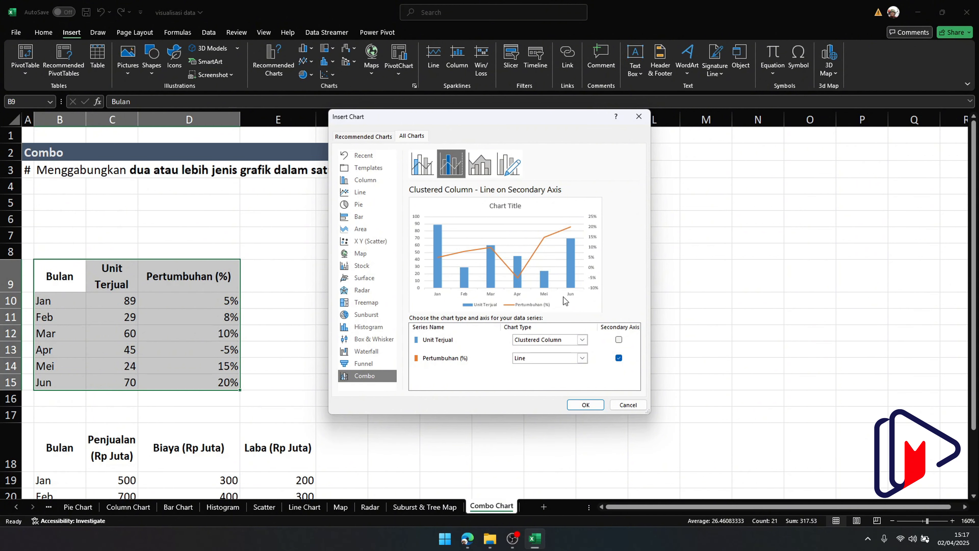
{"action": "left_click", "coordinate": [619, 358]}
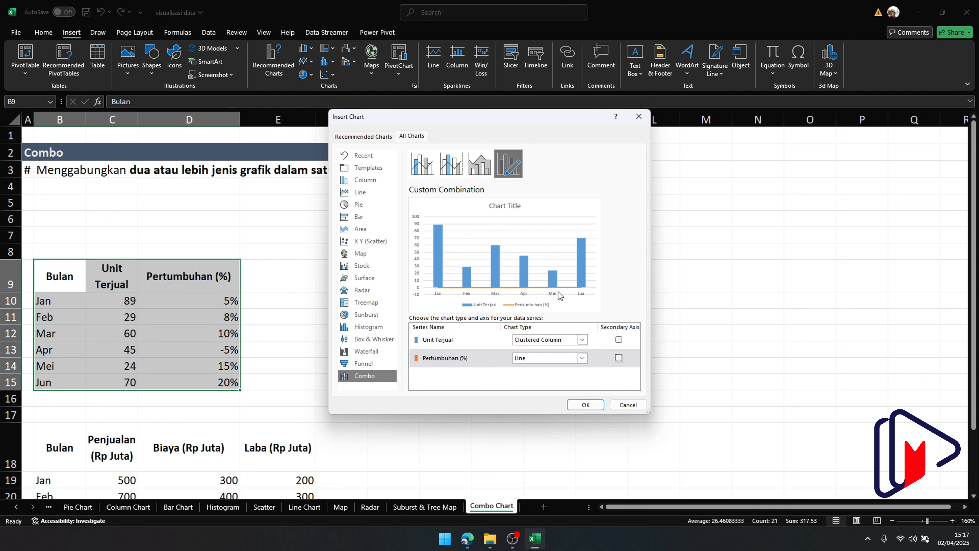
{"action": "left_click", "coordinate": [619, 358]}
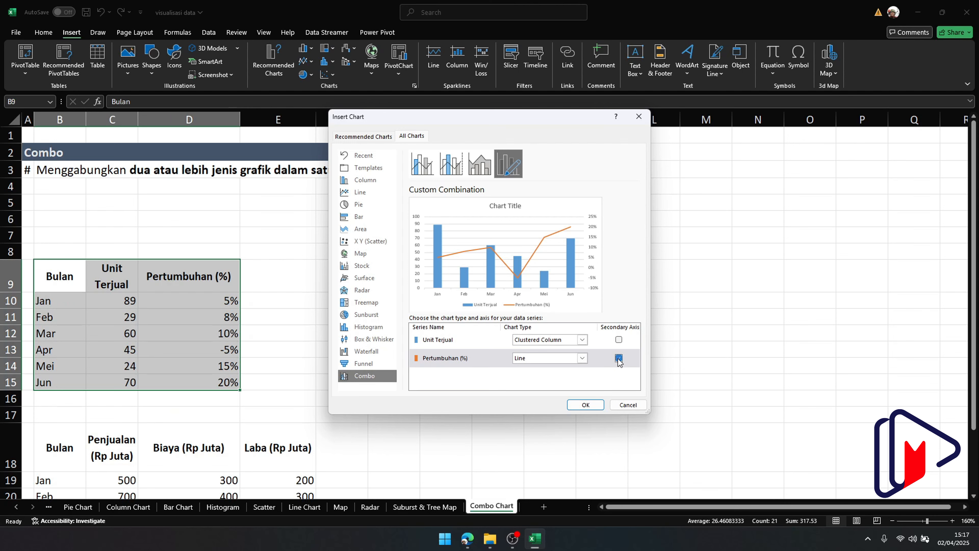
{"action": "left_click", "coordinate": [619, 358]}
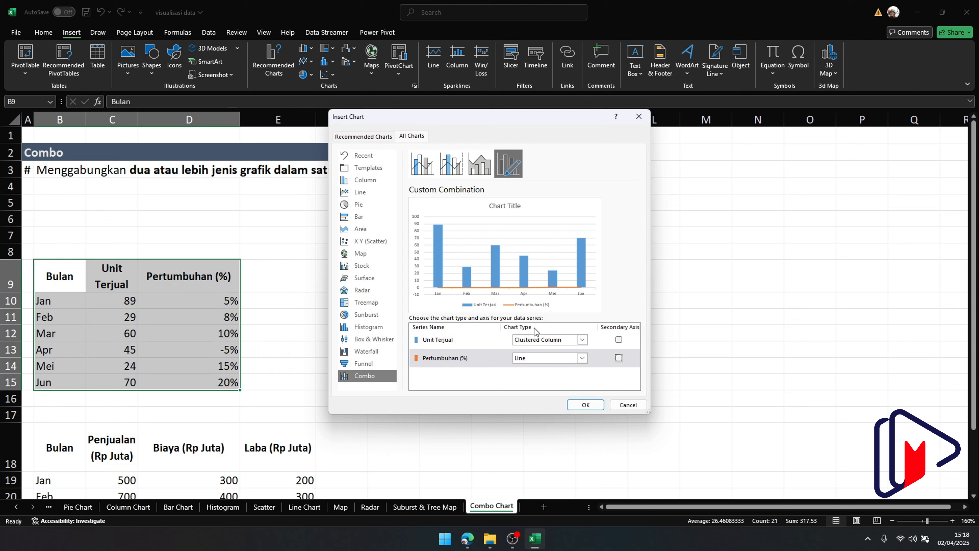
{"action": "left_click", "coordinate": [619, 358]}
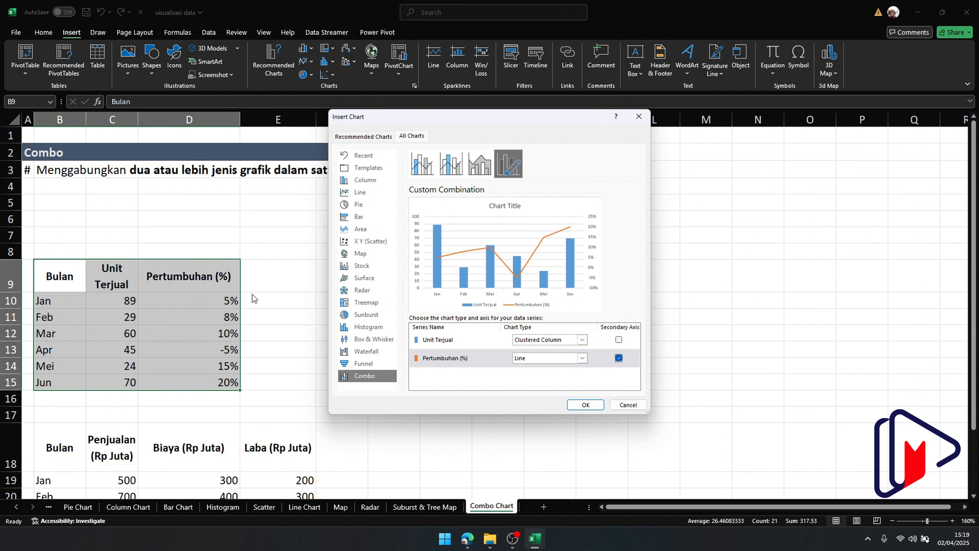
{"action": "left_click", "coordinate": [585, 405]}
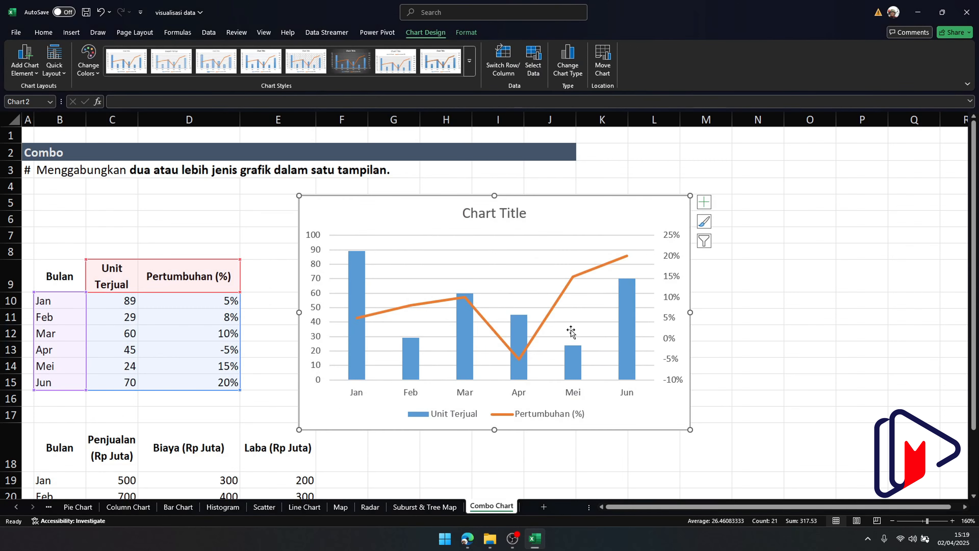
Add a linear trendline to the Unit Terjual series in the combo chart.
{"action": "left_click", "coordinate": [548, 311]}
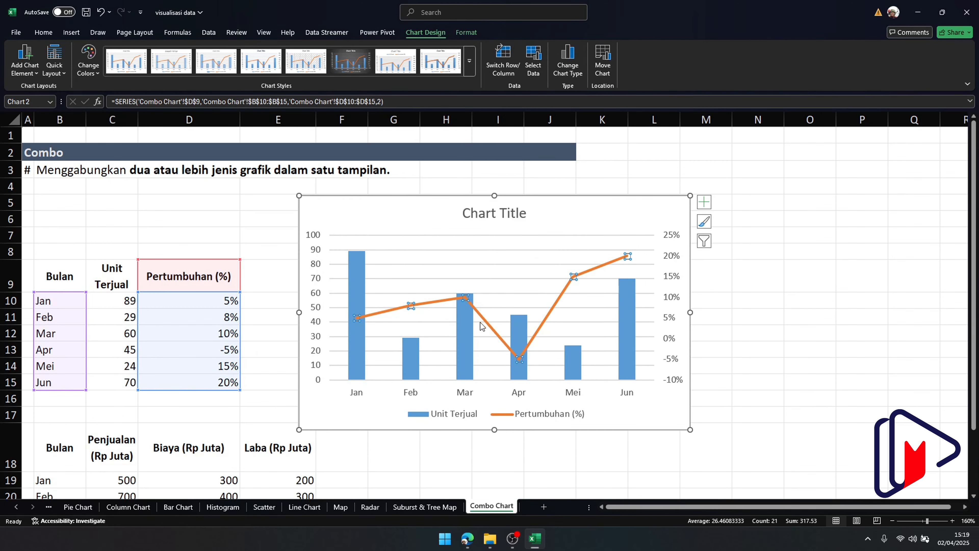
{"action": "left_click", "coordinate": [25, 58]}
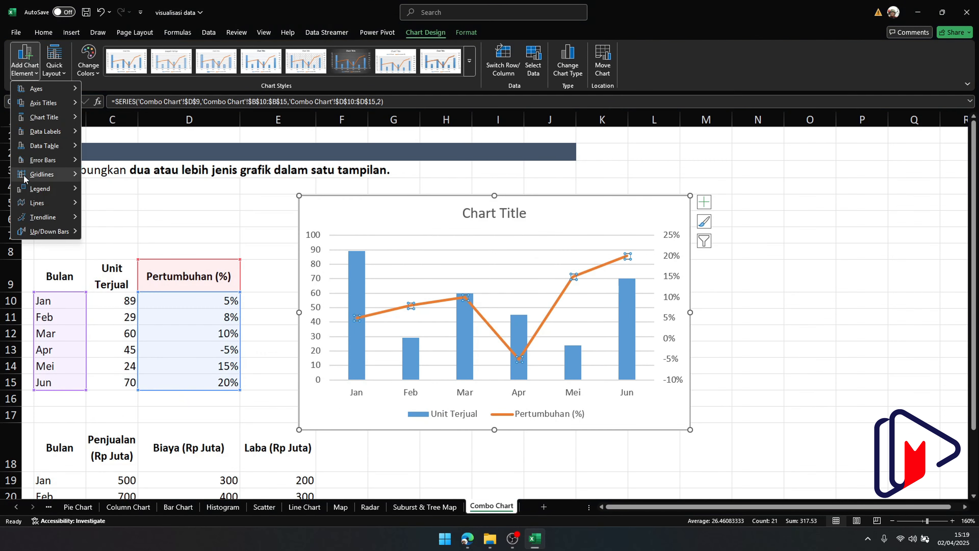
{"action": "left_click", "coordinate": [354, 284]}
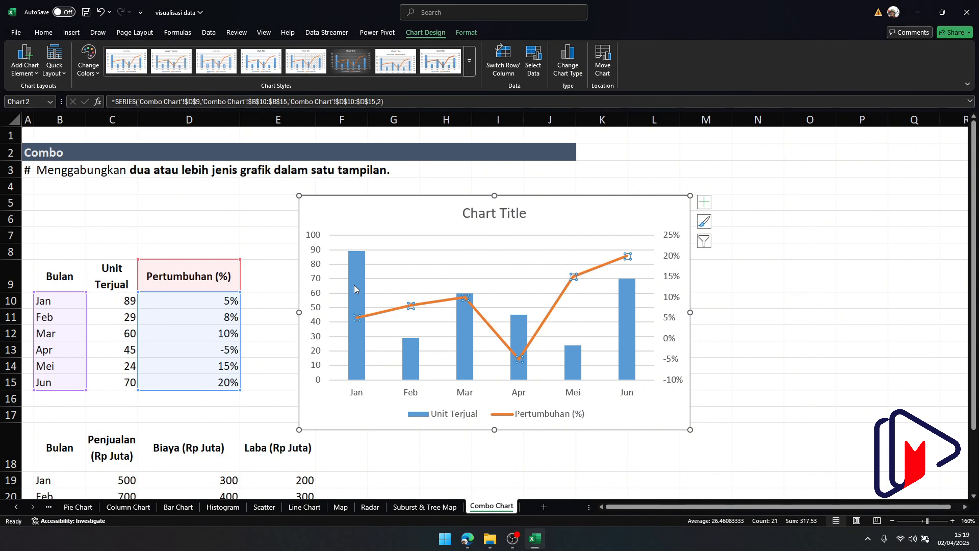
{"action": "left_click", "coordinate": [354, 284]}
{"action": "left_click", "coordinate": [25, 58]}
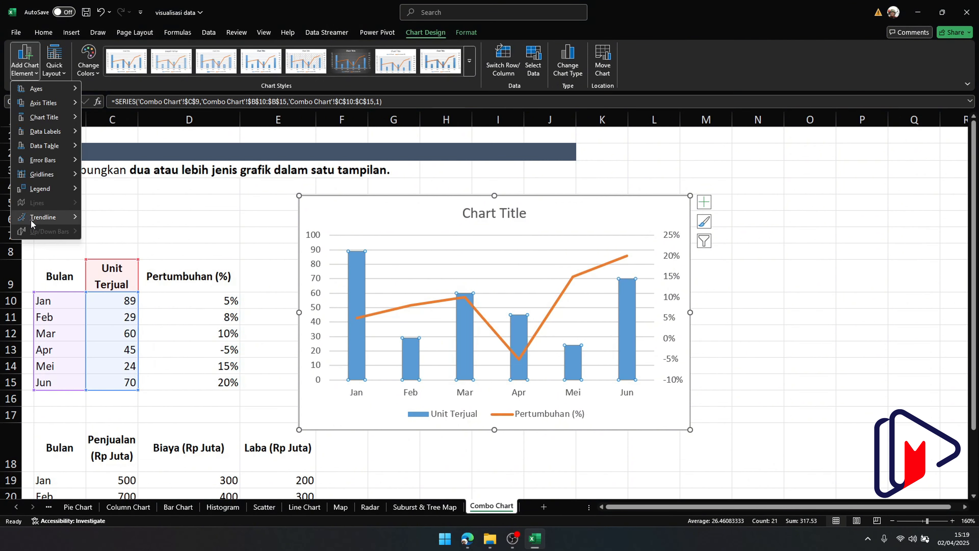
{"action": "mouse_move", "coordinate": [32, 222]}
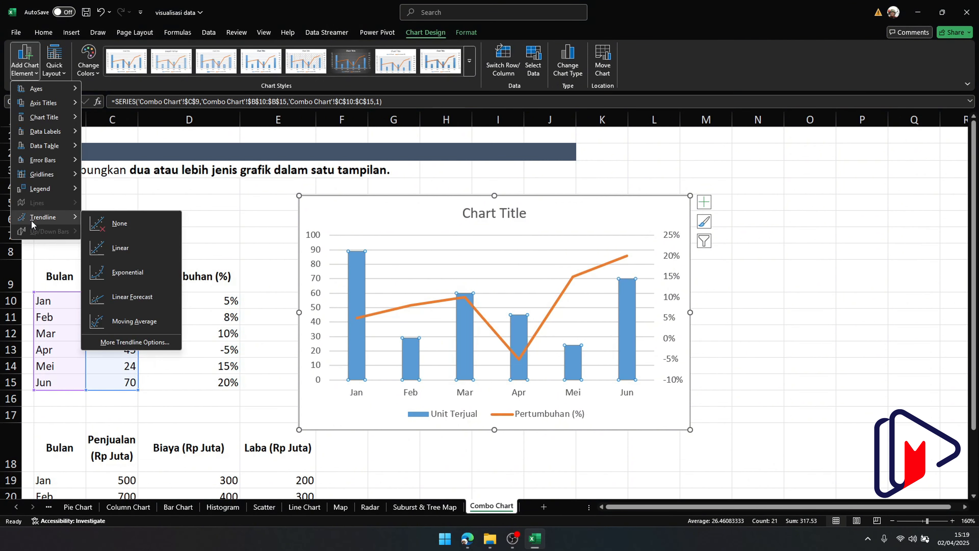
{"action": "left_click", "coordinate": [124, 253]}
Add a linear trendline to the Pertumbuhan (%) series in the same chart.
{"action": "left_click", "coordinate": [396, 308]}
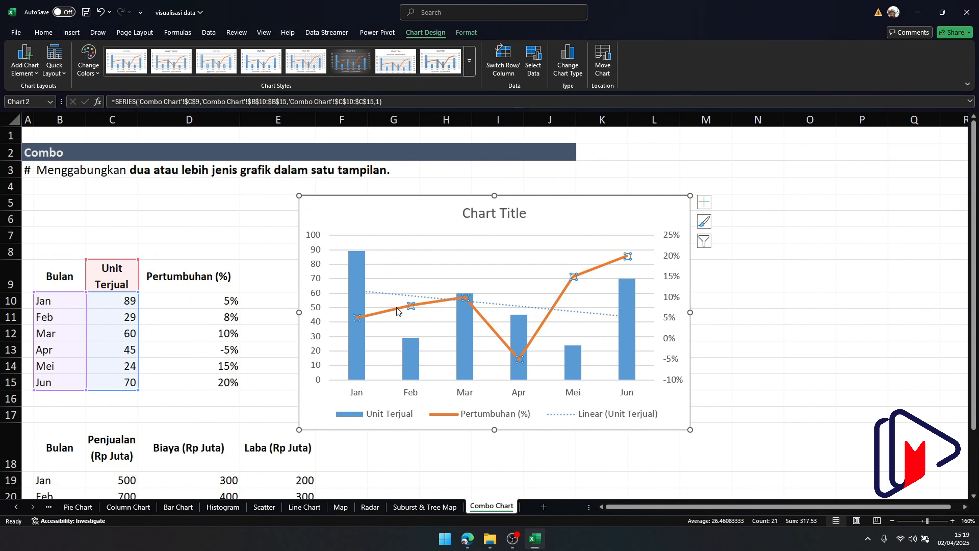
{"action": "left_click", "coordinate": [25, 58]}
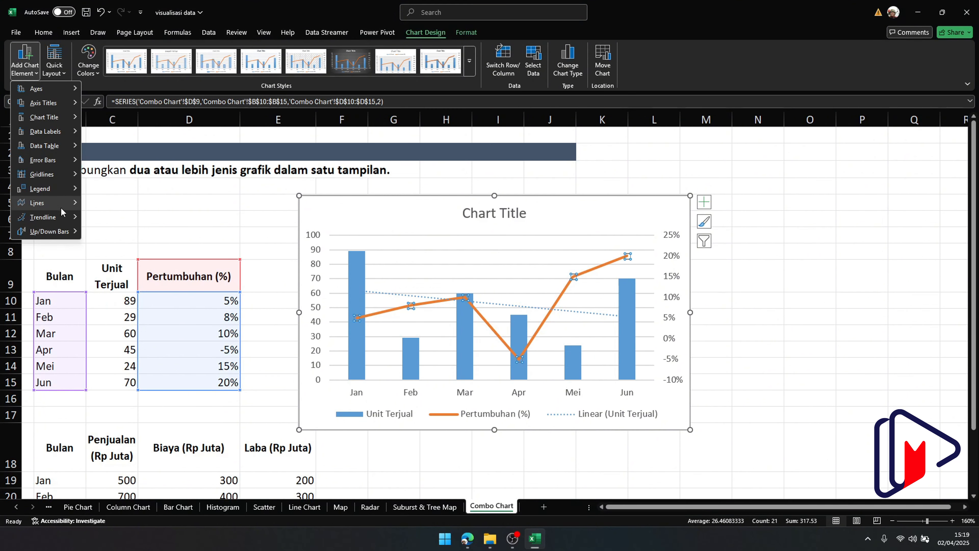
{"action": "mouse_move", "coordinate": [68, 216]}
{"action": "left_click", "coordinate": [123, 248]}
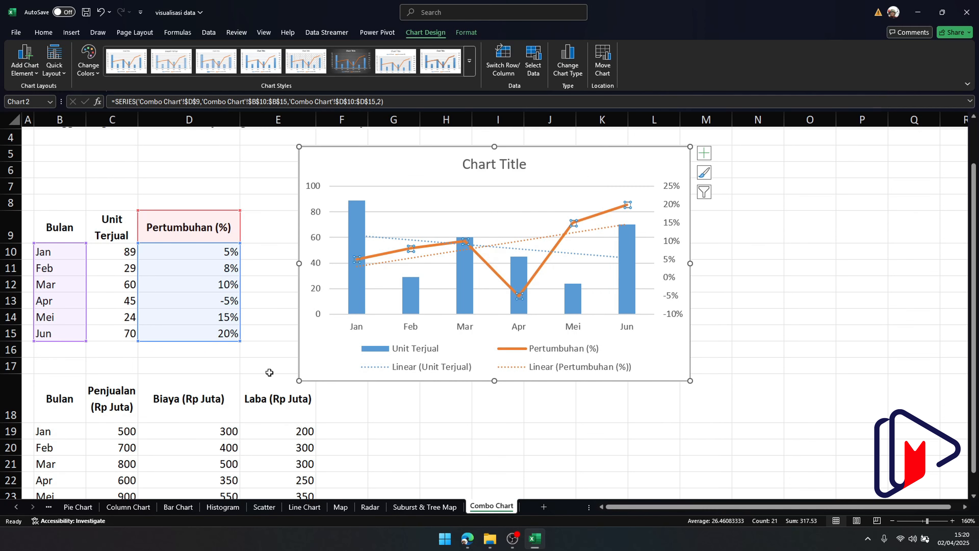
Select the sales, cost and profit table B18:E23 and start a Combo chart from it.
{"action": "scroll", "coordinate": [265, 375], "scroll_direction": "down", "scroll_amount": 3}
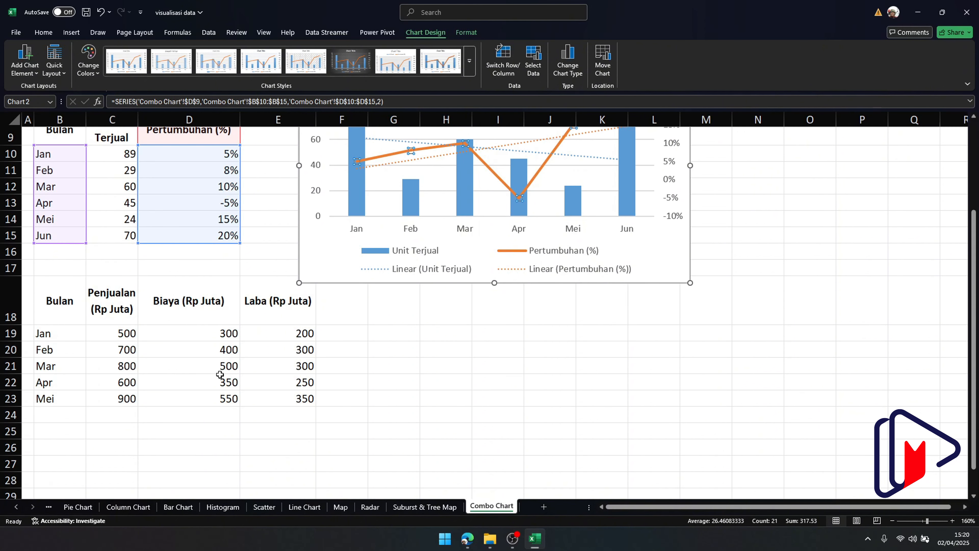
{"action": "left_click_drag", "start_coordinate": [65, 315], "coordinate": [305, 407]}
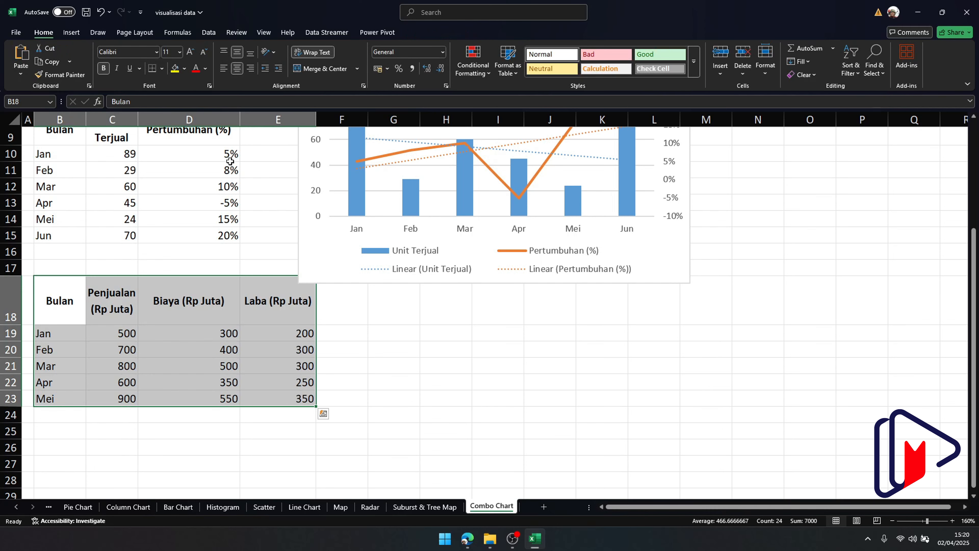
{"action": "left_click", "coordinate": [69, 32]}
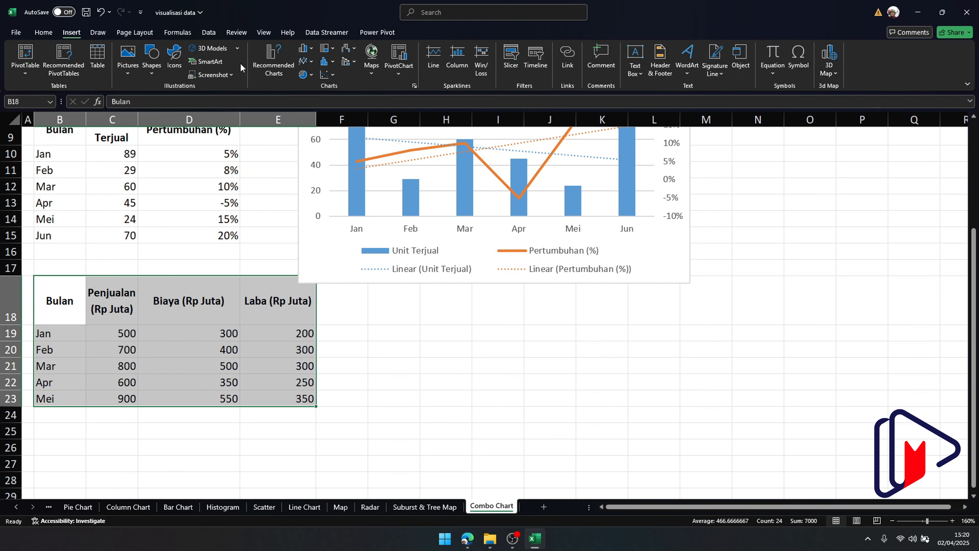
{"action": "left_click", "coordinate": [273, 62]}
{"action": "left_click", "coordinate": [411, 136]}
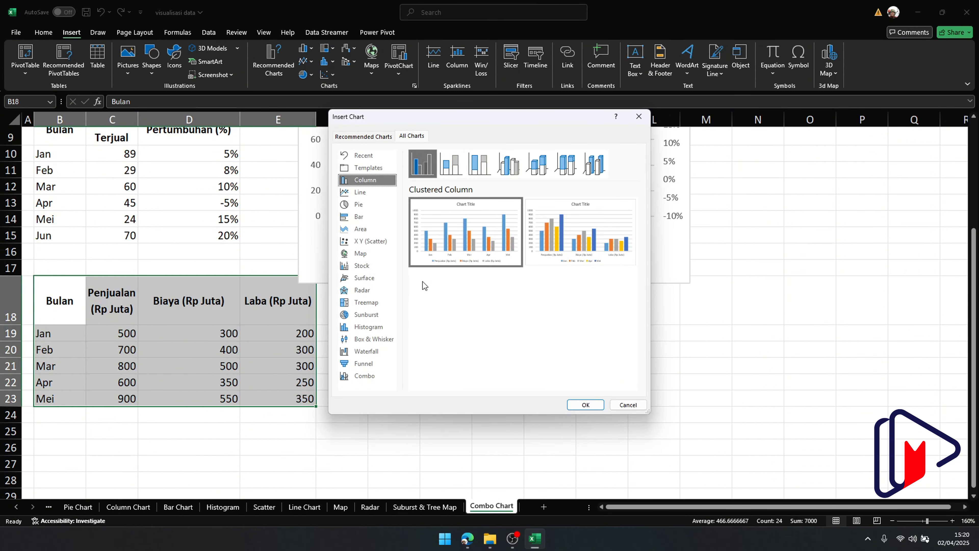
{"action": "left_click", "coordinate": [370, 378]}
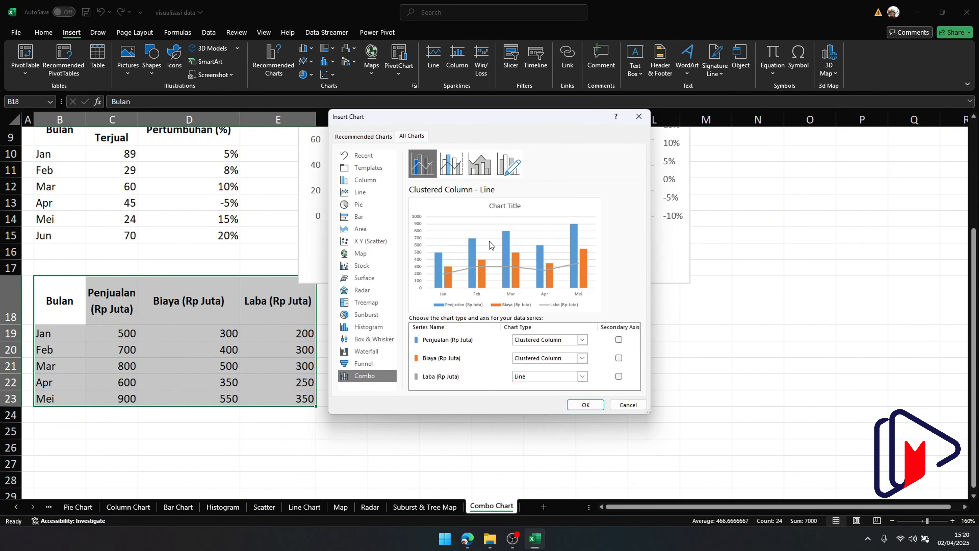
Insert the Clustered Column - Line on Secondary Axis combo, with Laba (Rp Juta) as the secondary-axis line.
{"action": "left_click", "coordinate": [451, 166]}
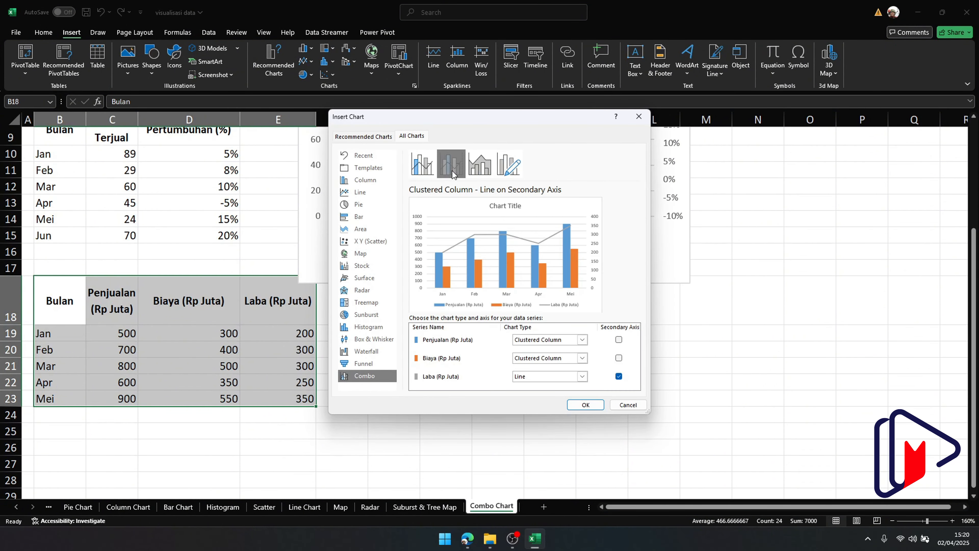
{"action": "left_click", "coordinate": [416, 174]}
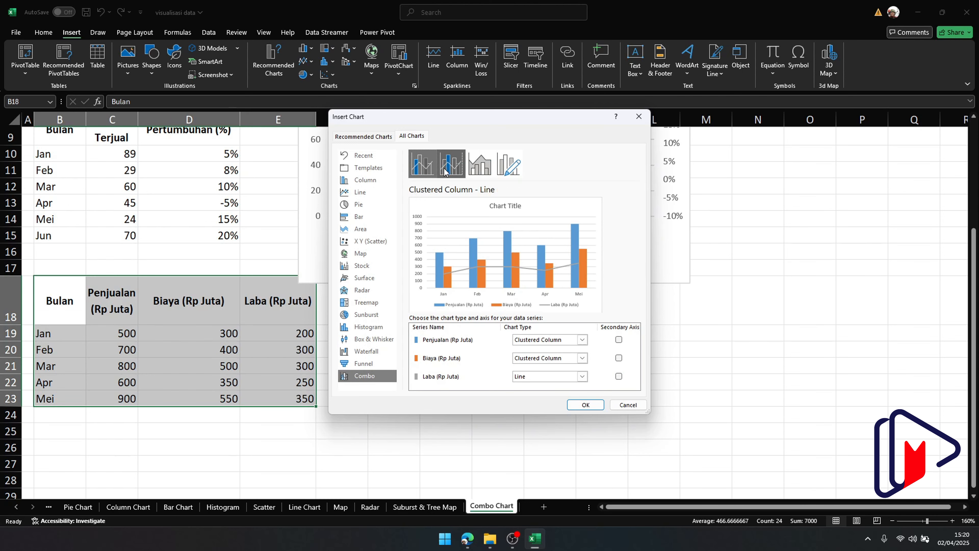
{"action": "left_click", "coordinate": [452, 172]}
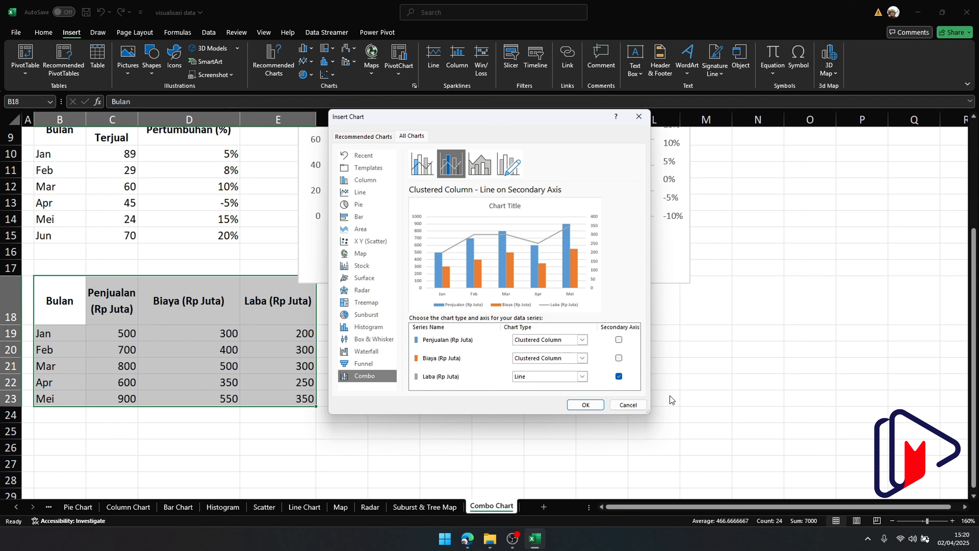
{"action": "left_click", "coordinate": [581, 376]}
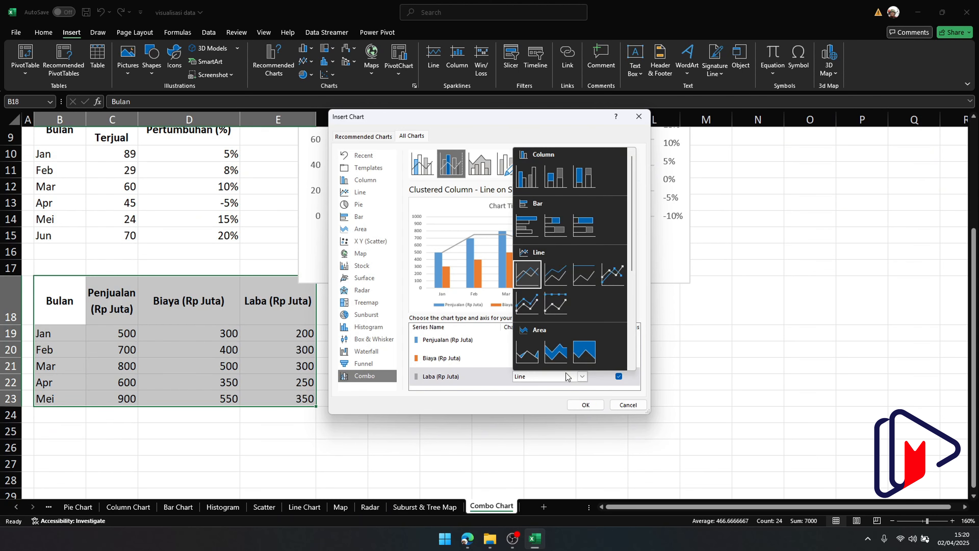
{"action": "left_click", "coordinate": [452, 360]}
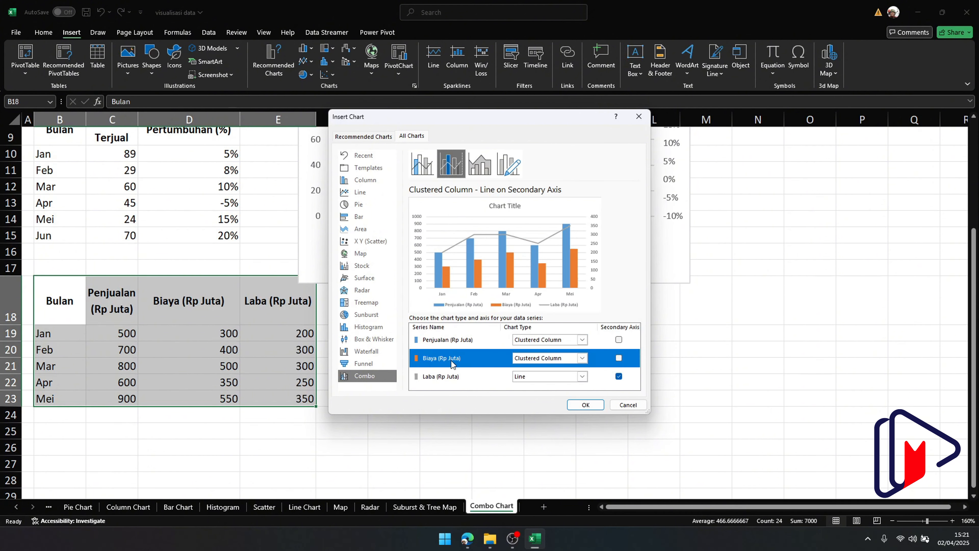
{"action": "left_click", "coordinate": [449, 373]}
{"action": "left_click", "coordinate": [586, 404]}
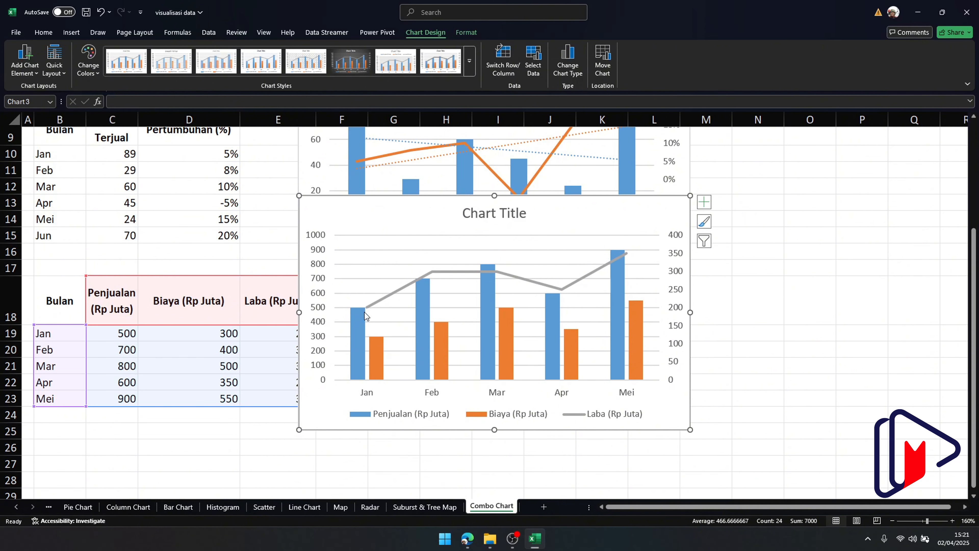
Reposition the two combo charts so they no longer overlap, placing the sales chart beside its own table.
{"action": "mouse_move", "coordinate": [369, 315]}
{"action": "left_click_drag", "start_coordinate": [365, 215], "coordinate": [421, 216]}
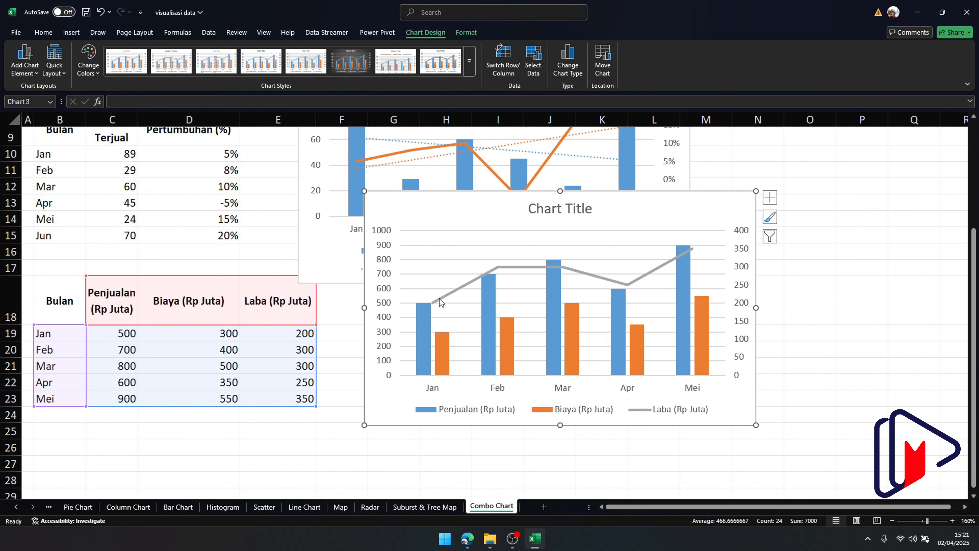
{"action": "mouse_move", "coordinate": [444, 295]}
{"action": "scroll", "coordinate": [437, 283], "scroll_direction": "up", "scroll_amount": 3}
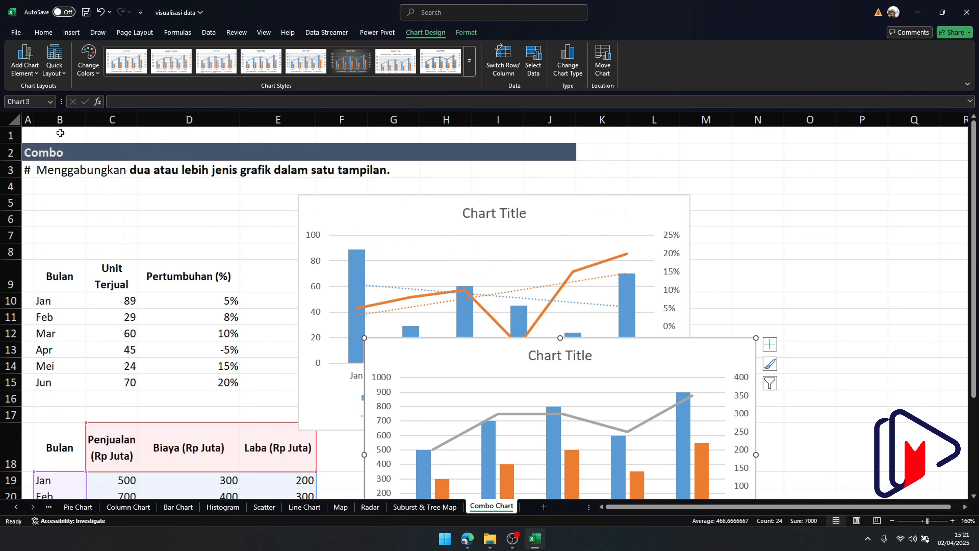
{"action": "left_click", "coordinate": [380, 212]}
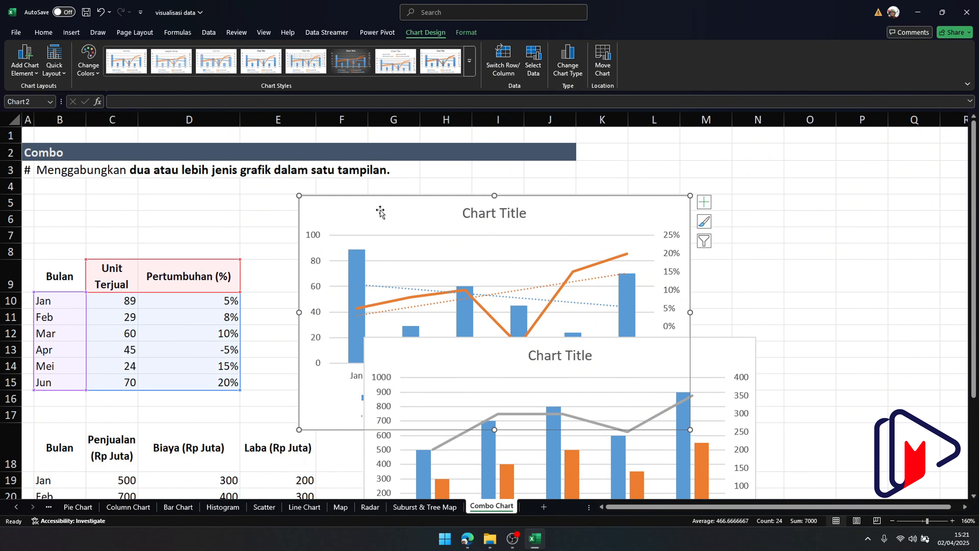
{"action": "left_click_drag", "start_coordinate": [414, 216], "coordinate": [220, 177]}
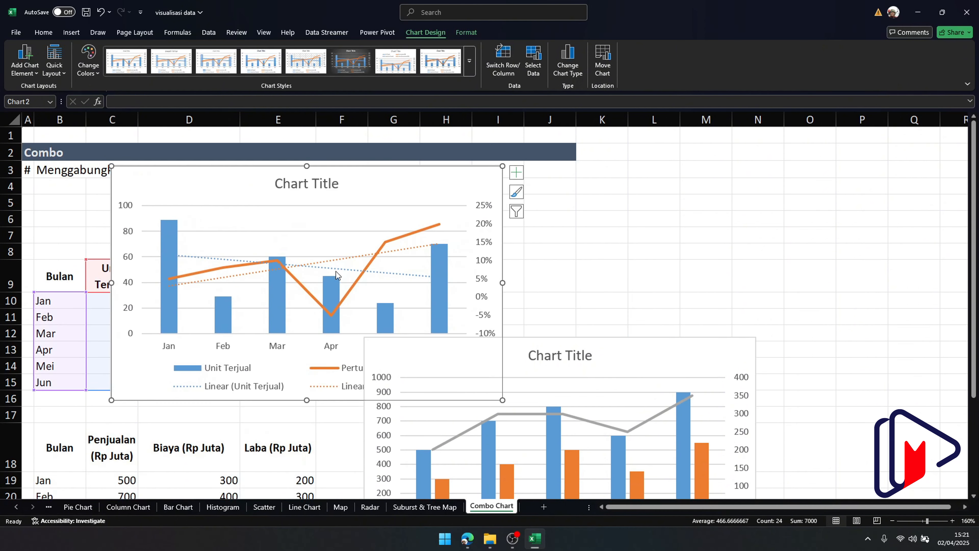
{"action": "scroll", "coordinate": [508, 365], "scroll_direction": "down", "scroll_amount": 4}
{"action": "left_click_drag", "start_coordinate": [605, 156], "coordinate": [617, 221]}
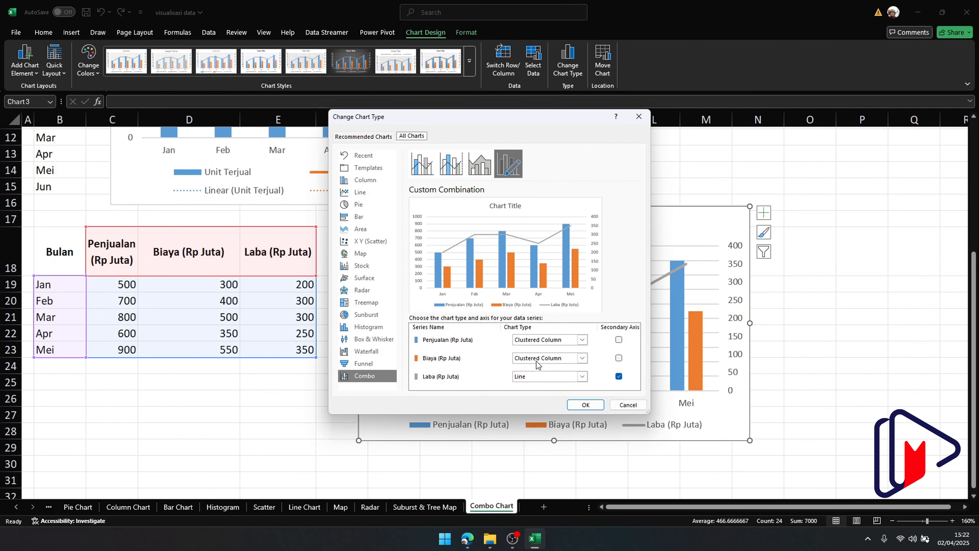
Try a custom combination for the sales chart with Biaya (Rp Juta) as Line and Laba (Rp Juta) as Pie.
{"action": "left_click", "coordinate": [538, 358]}
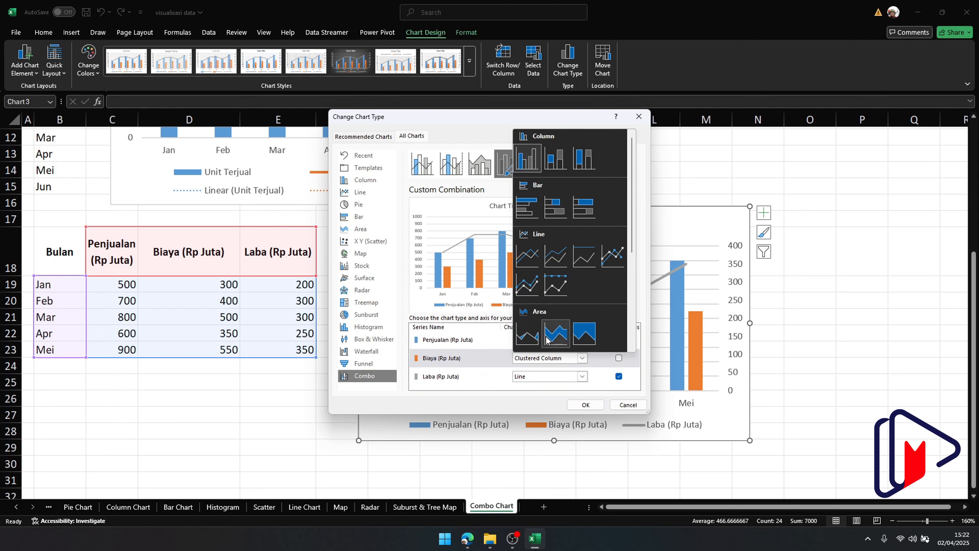
{"action": "left_click", "coordinate": [527, 257]}
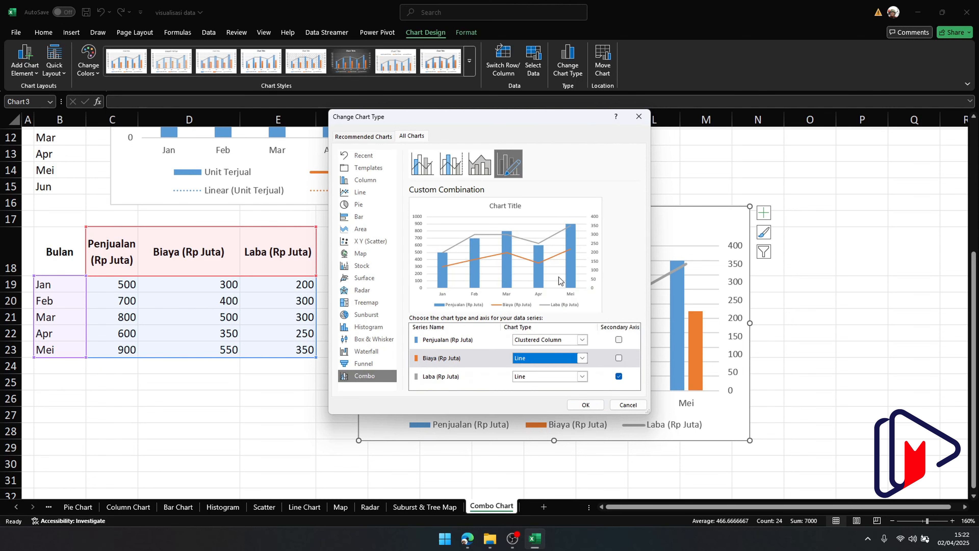
{"action": "left_click", "coordinate": [564, 377]}
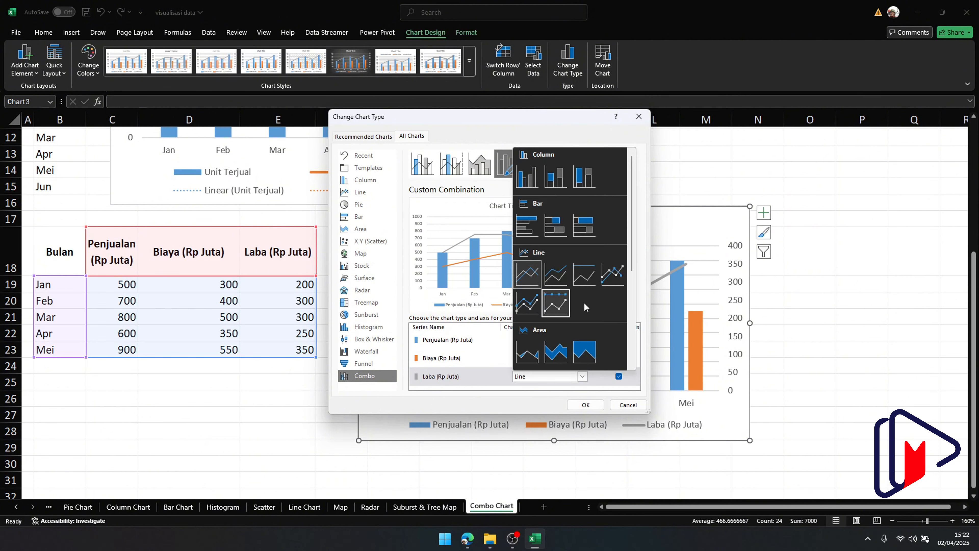
{"action": "scroll", "coordinate": [586, 308], "scroll_direction": "down", "scroll_amount": 2}
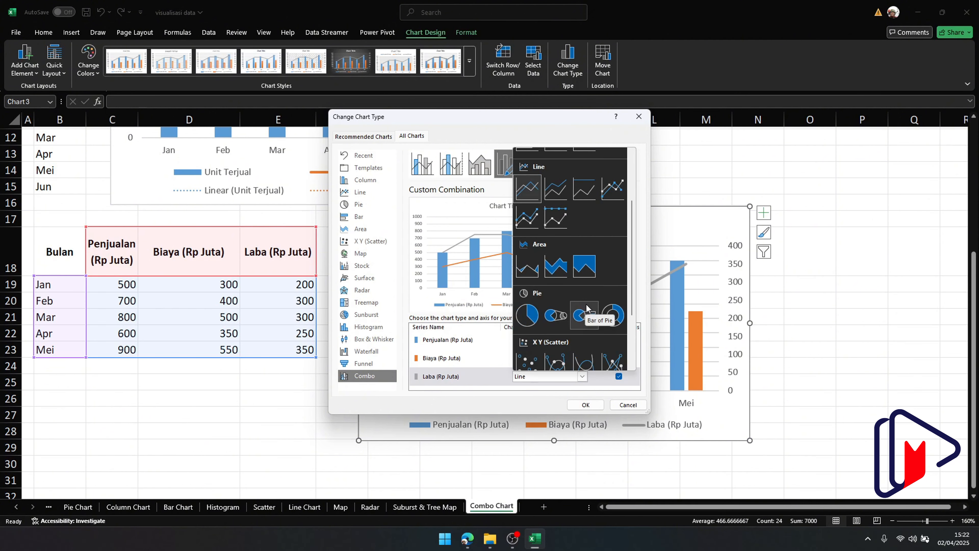
{"action": "scroll", "coordinate": [559, 308], "scroll_direction": "down", "scroll_amount": 2}
{"action": "left_click", "coordinate": [525, 230]}
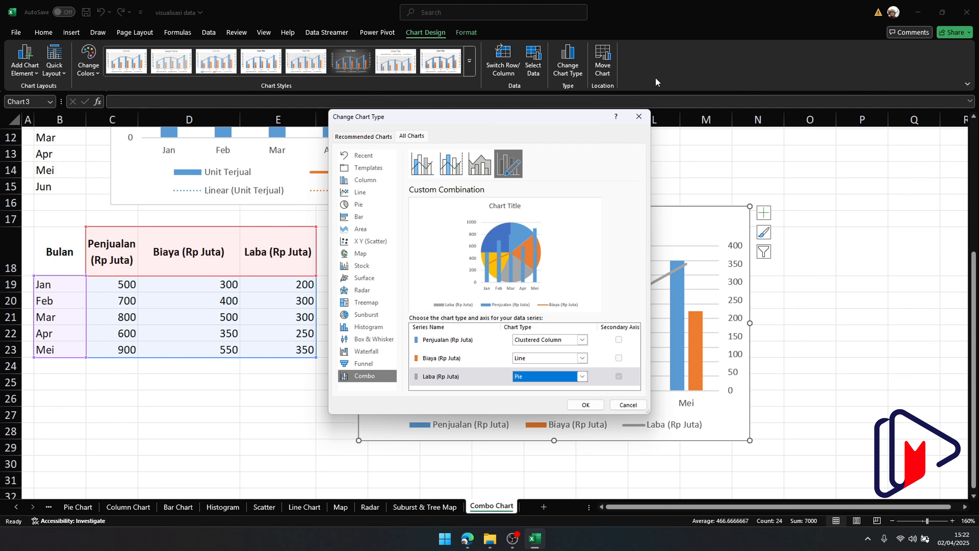
{"action": "left_click", "coordinate": [639, 117]}
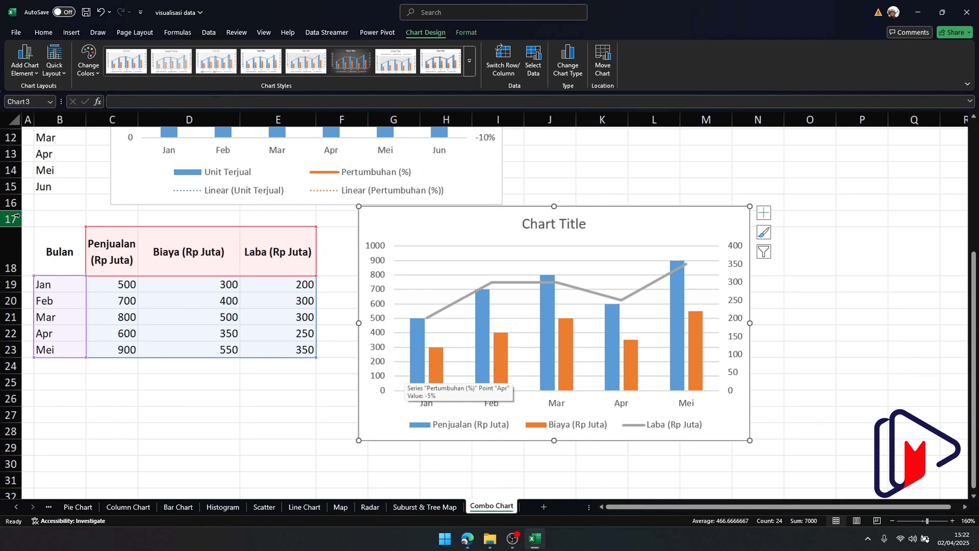
Move the Unit Terjual and Pertumbuhan (%) chart rightward, off its source table.
{"action": "scroll", "coordinate": [120, 274], "scroll_direction": "up", "scroll_amount": 3}
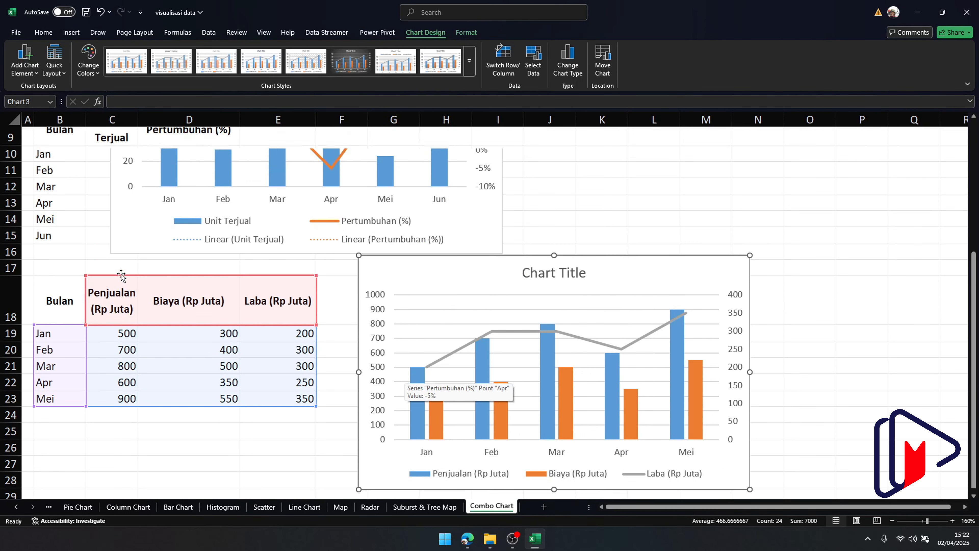
{"action": "left_click_drag", "start_coordinate": [159, 145], "coordinate": [371, 160]}
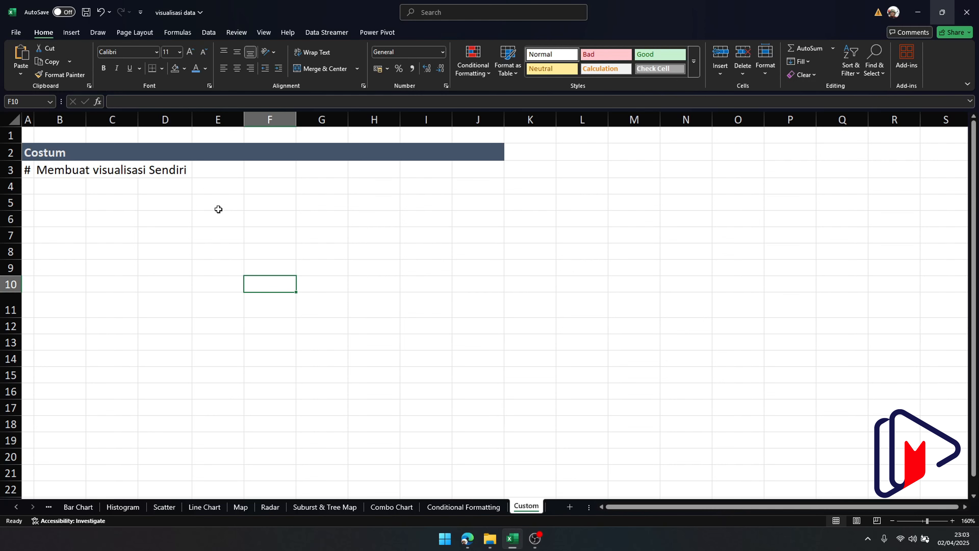
Draw a right block arrow about 1.57 cm high and 3.34 cm wide on the Custom sheet, around cells D9:F11.
{"action": "left_click", "coordinate": [77, 34]}
{"action": "left_click", "coordinate": [157, 71]}
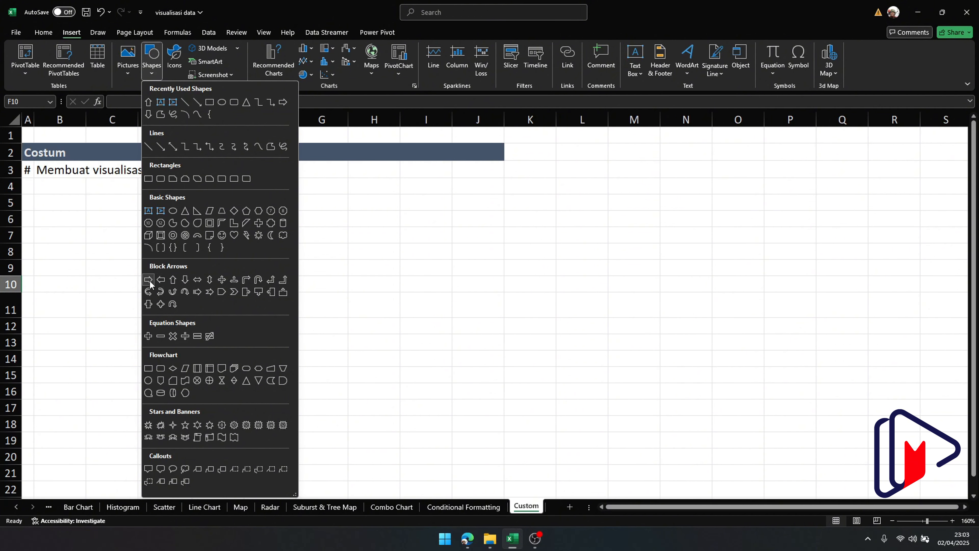
{"action": "left_click", "coordinate": [162, 280]}
{"action": "left_click_drag", "start_coordinate": [185, 259], "coordinate": [289, 307]}
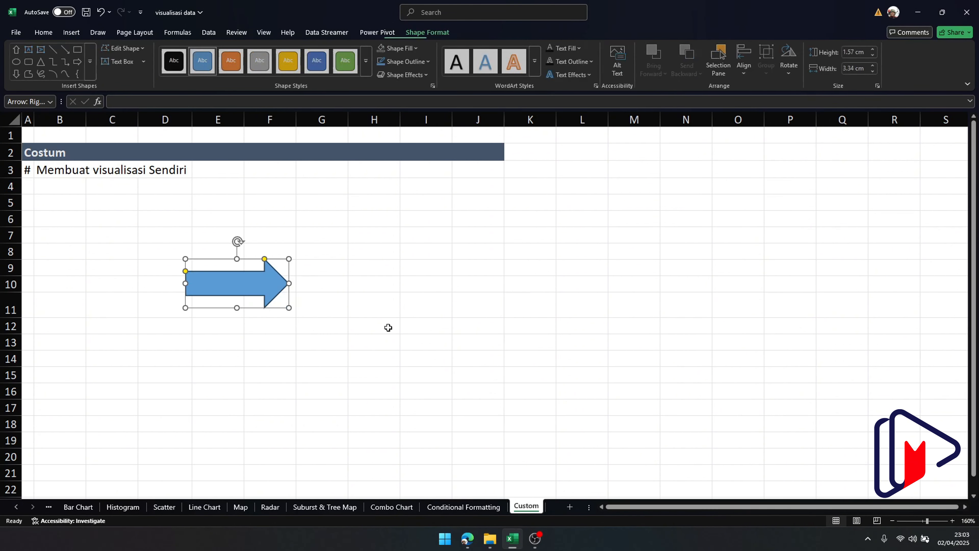
{"action": "left_click", "coordinate": [392, 279]}
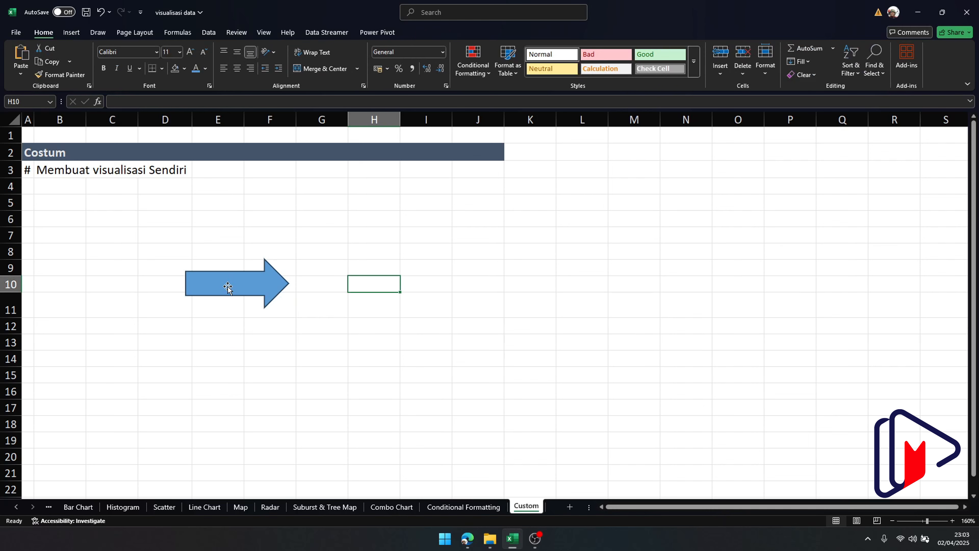
Enter the value 10 in cell B7 on the Custom sheet.
{"action": "left_click", "coordinate": [236, 285]}
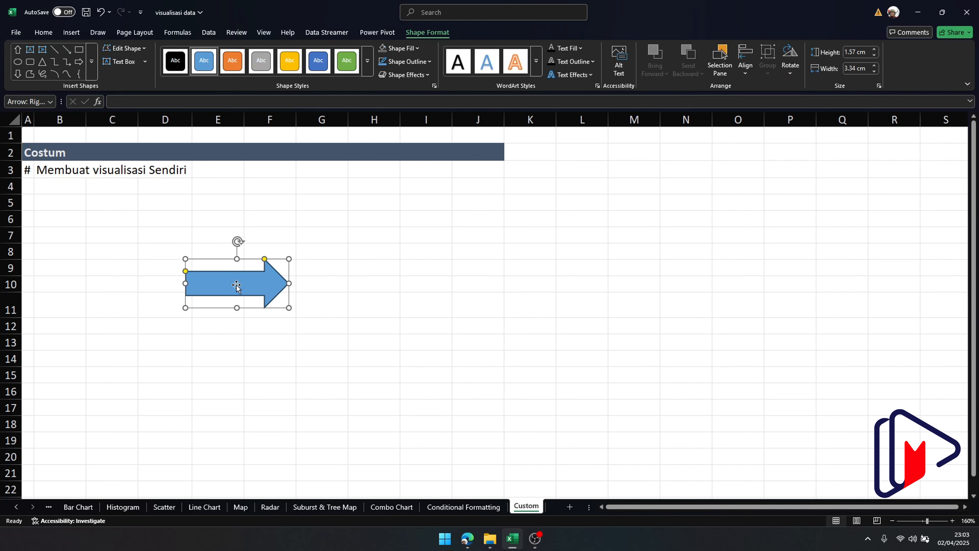
{"action": "left_click", "coordinate": [53, 230]}
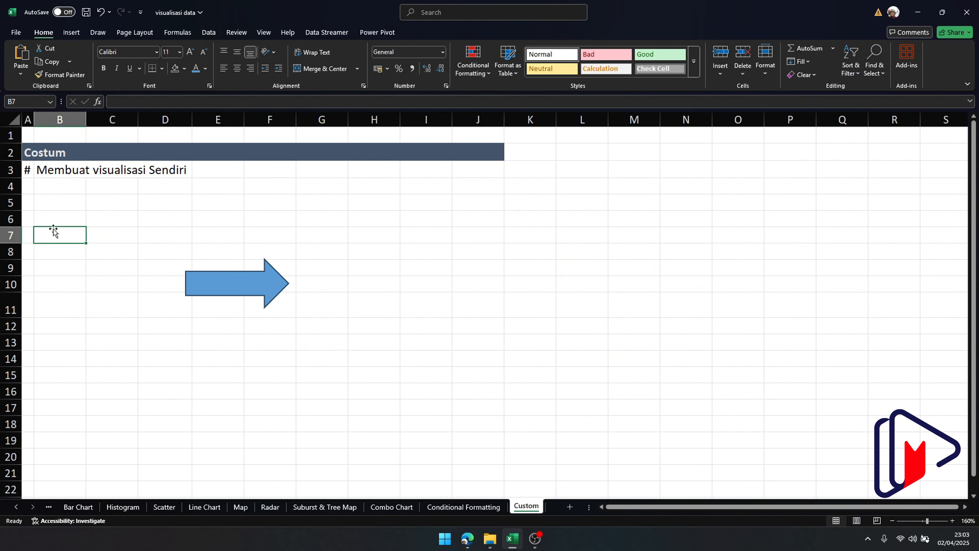
{"action": "type", "text": "2"}
{"action": "key", "text": "BackSpace"}
{"action": "type", "text": "10"}
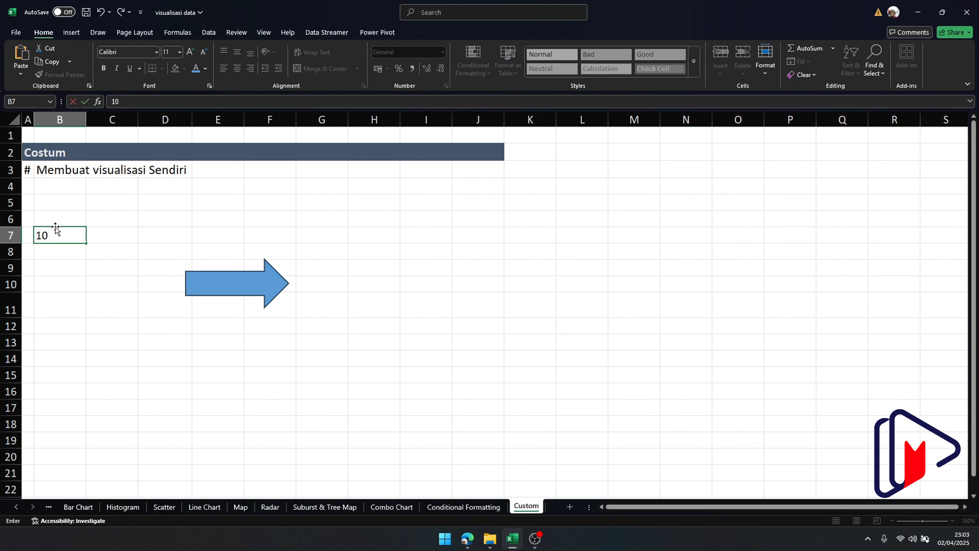
{"action": "key", "text": "Return"}
Try to reference cell B7 by entering an equals sign as the arrow's own text, and remove that text.
{"action": "left_click", "coordinate": [213, 290]}
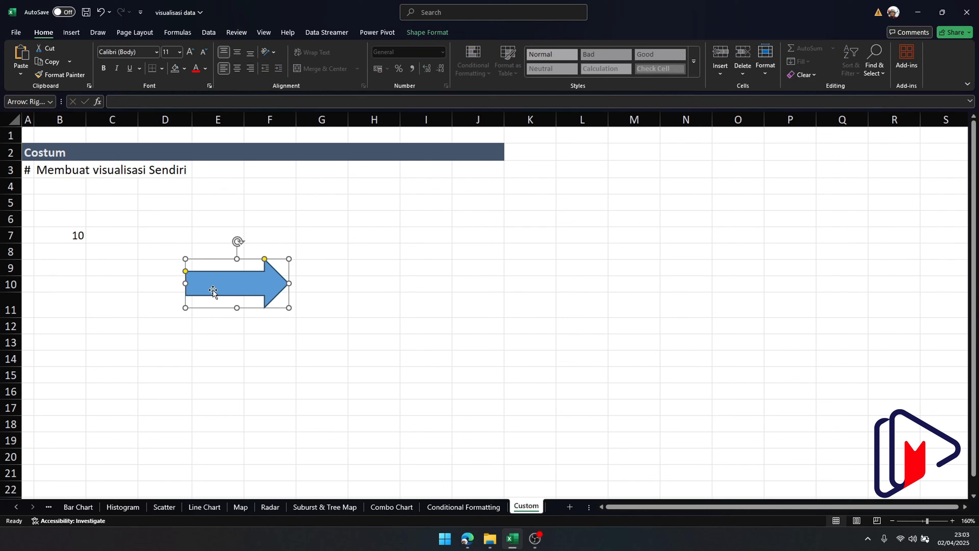
{"action": "type", "text": "="}
{"action": "left_click", "coordinate": [60, 231]}
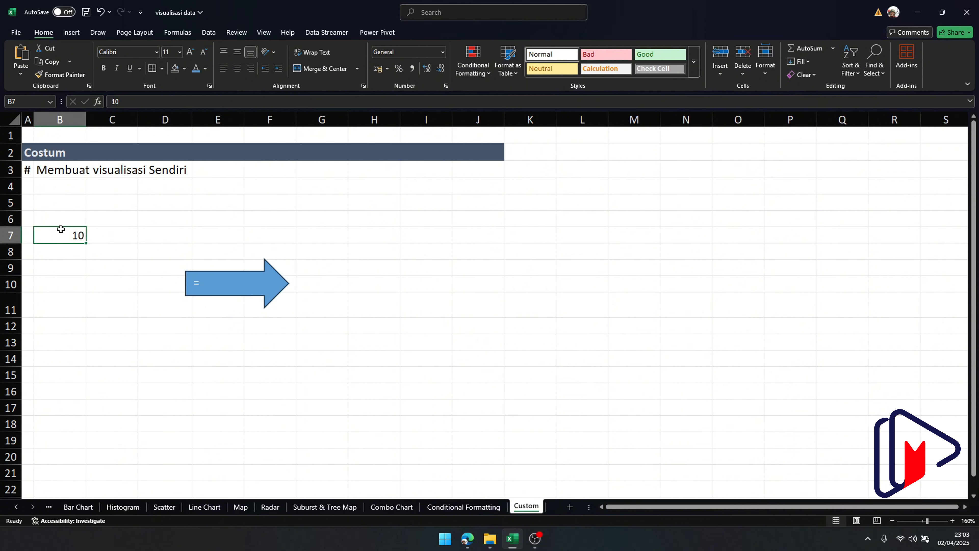
{"action": "left_click", "coordinate": [219, 283]}
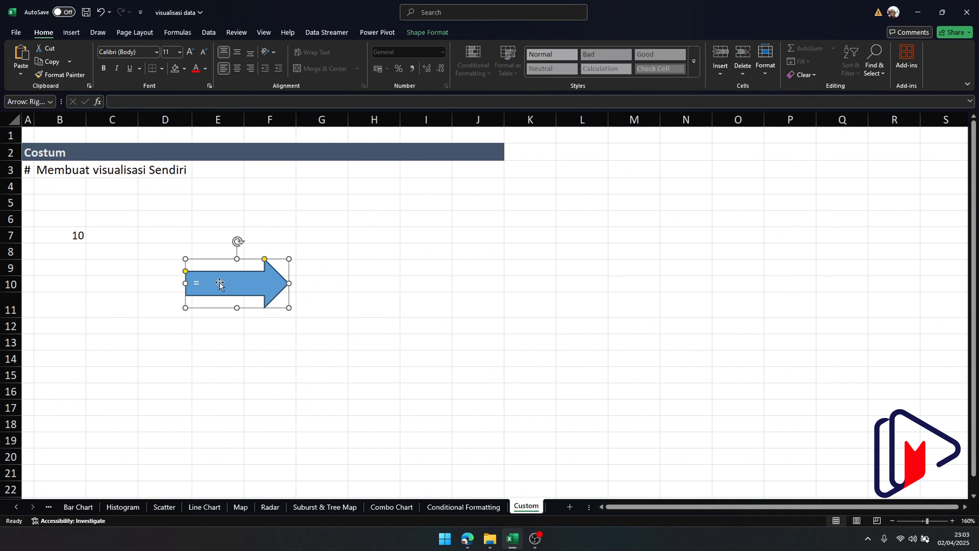
{"action": "left_click", "coordinate": [203, 280]}
{"action": "key", "text": "BackSpace"}
{"action": "left_click_drag", "start_coordinate": [319, 289], "coordinate": [320, 292]}
Link the arrow's text to cell B7 with the formula =$B$7.
{"action": "left_click", "coordinate": [234, 287]}
{"action": "left_click", "coordinate": [127, 98]}
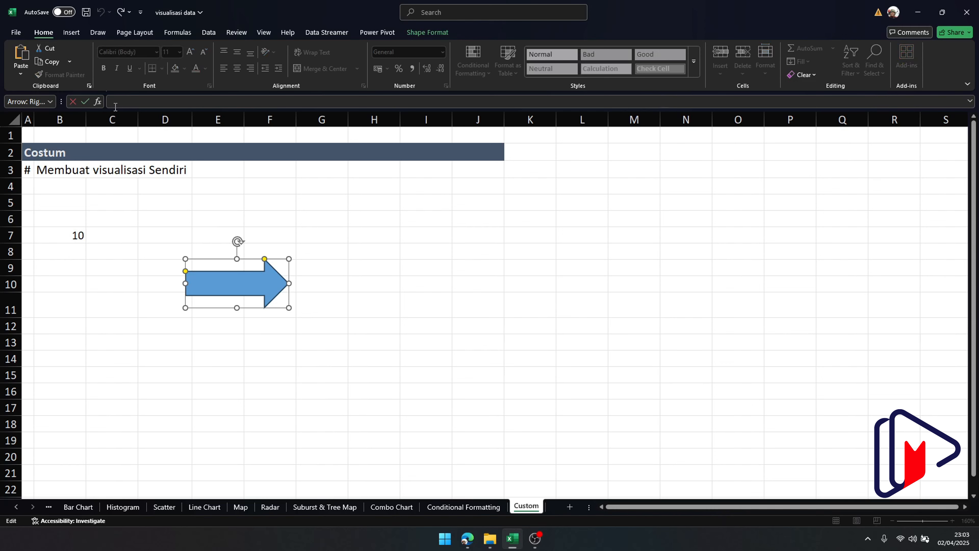
{"action": "type", "text": "="}
{"action": "left_click", "coordinate": [76, 236]}
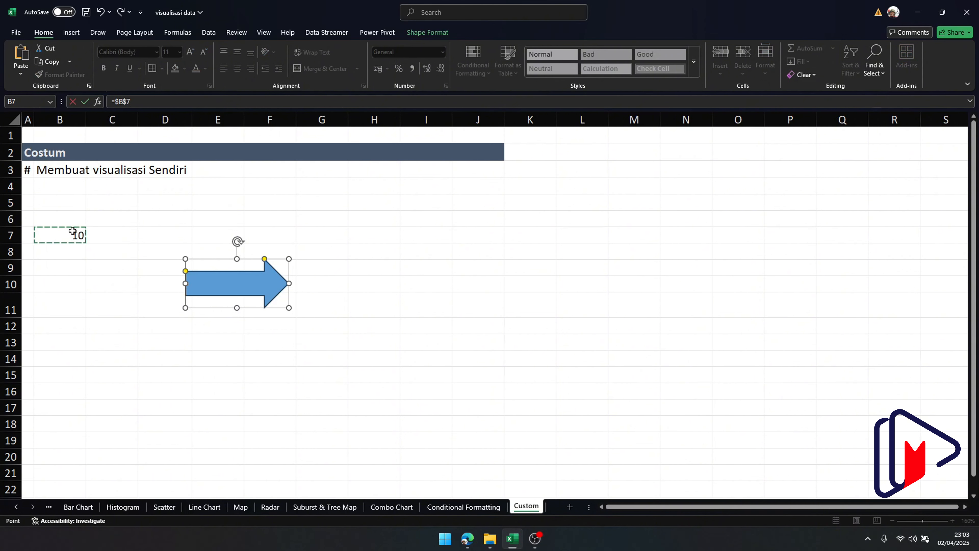
{"action": "key", "text": "Return"}
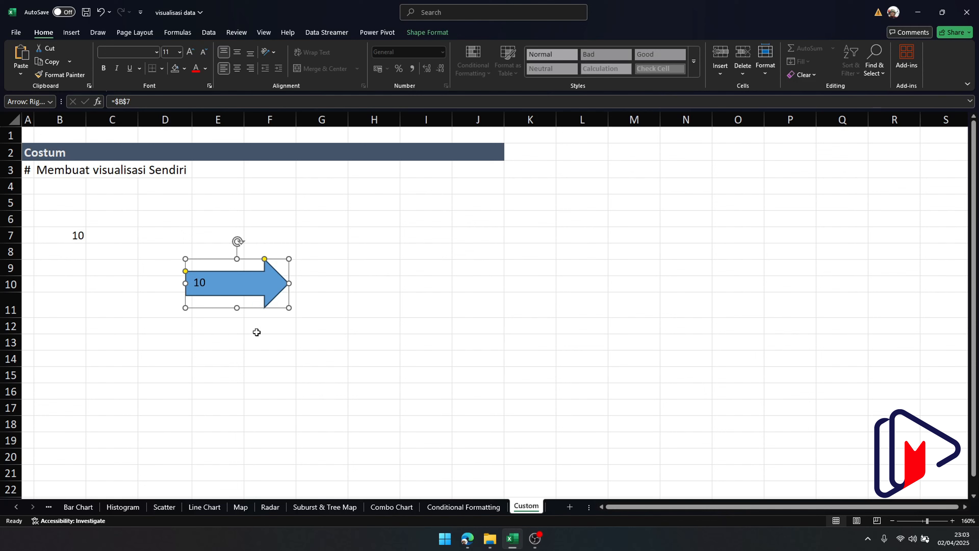
Test the arrow's link by changing cell B7 to 12, 13 and finally 15.
{"action": "left_click", "coordinate": [77, 233]}
{"action": "type", "text": "12"}
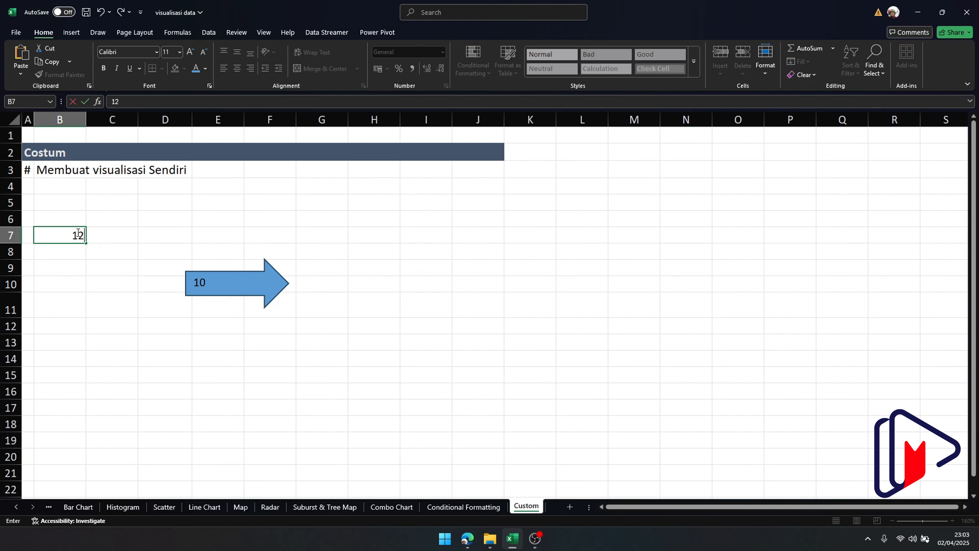
{"action": "key", "text": "Return"}
{"action": "left_click", "coordinate": [77, 233]}
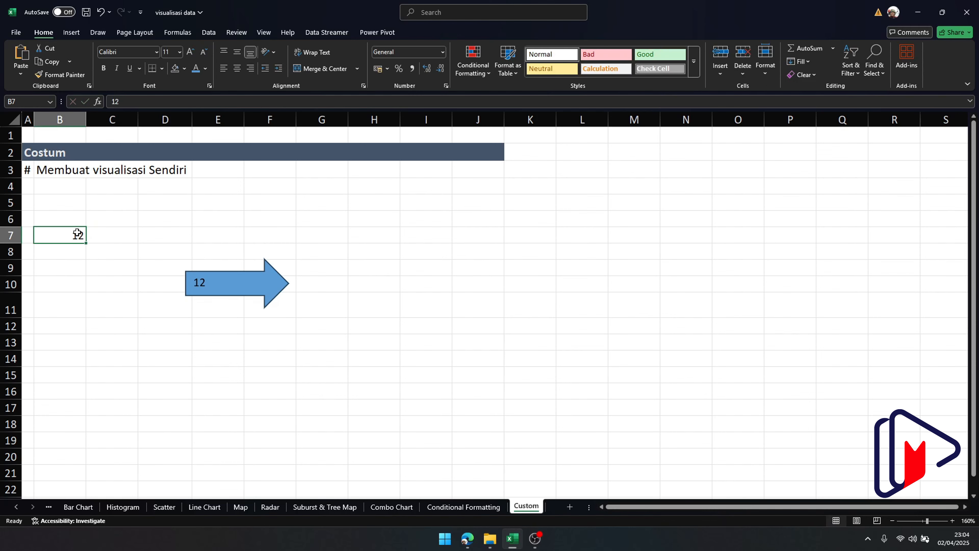
{"action": "type", "text": "13"}
{"action": "key", "text": "Return"}
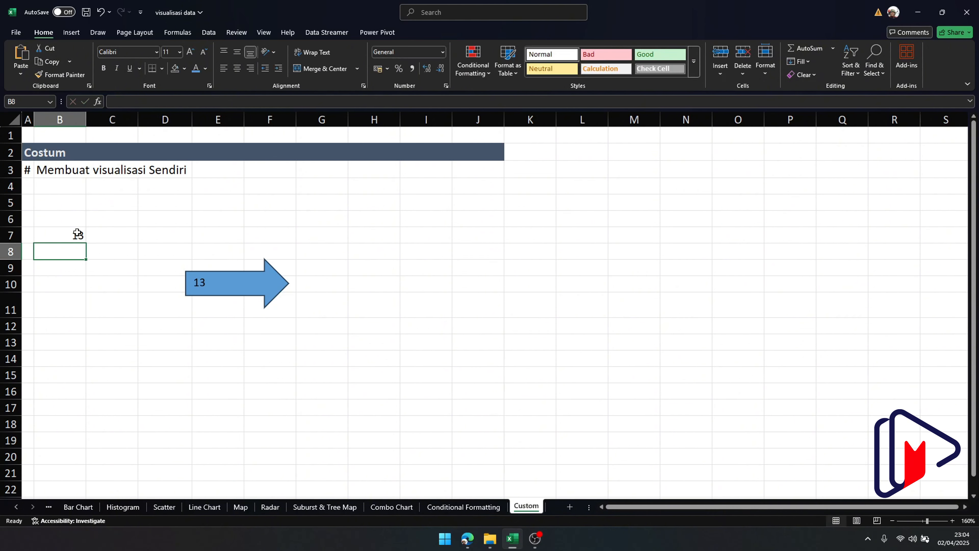
{"action": "left_click", "coordinate": [77, 234]}
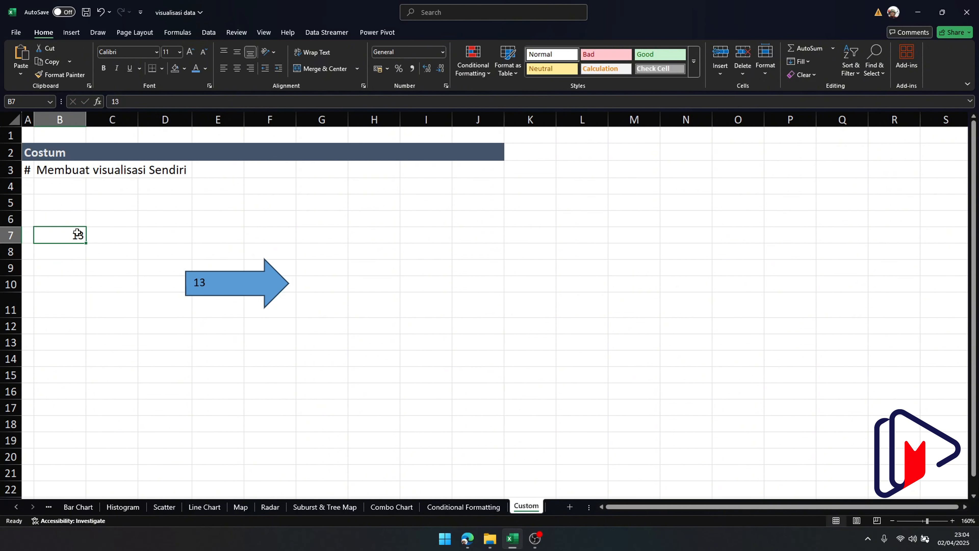
{"action": "type", "text": "15"}
{"action": "key", "text": "Return"}
{"action": "left_click", "coordinate": [77, 233]}
Try to extend the arrow's link formula to =$B$7&"K".
{"action": "left_click", "coordinate": [193, 281]}
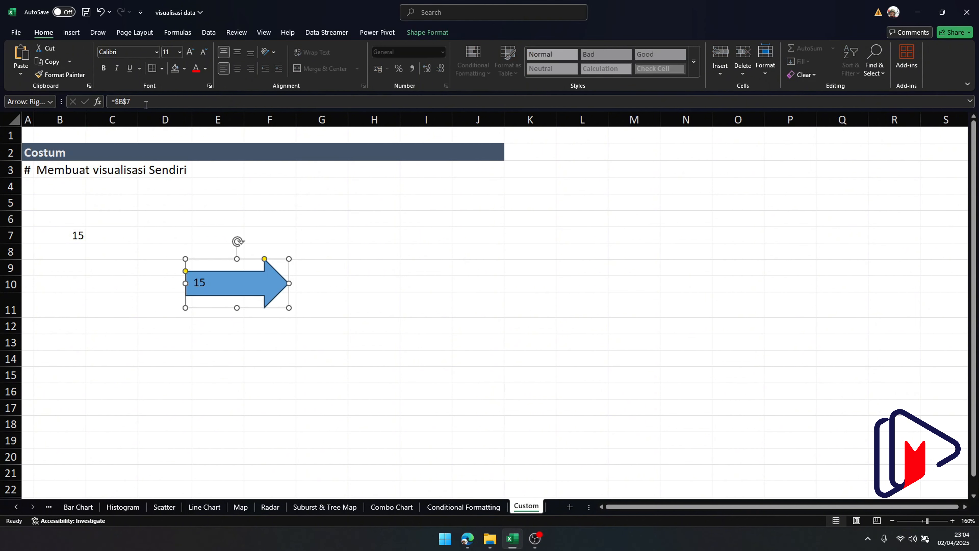
{"action": "left_click", "coordinate": [169, 102]}
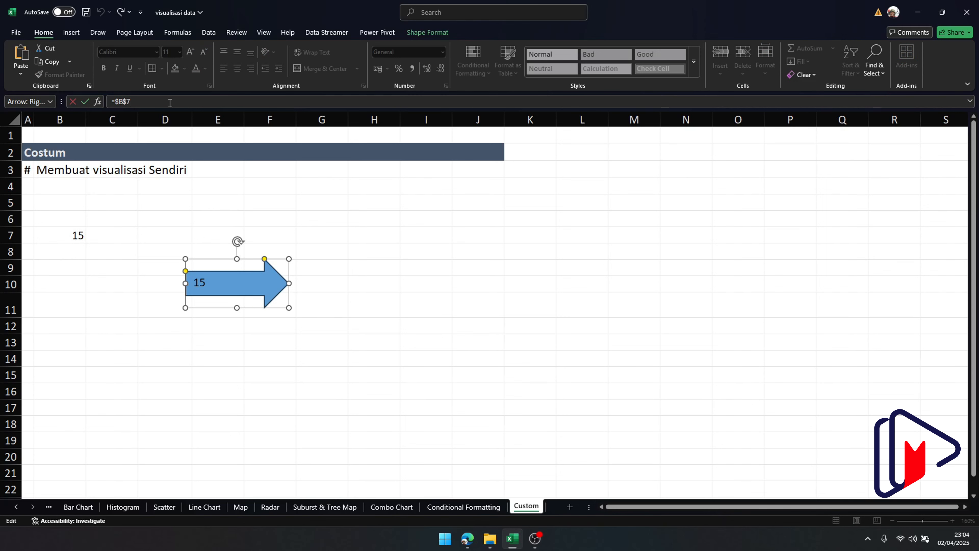
{"action": "type", "text": "&"}
{"action": "key", "text": "ctrl+a"}
{"action": "type", "text": "\""}
{"action": "key", "text": "ctrl+z"}
{"action": "left_click", "coordinate": [170, 103]}
{"action": "type", "text": "\""}
{"action": "key", "text": "Return"}
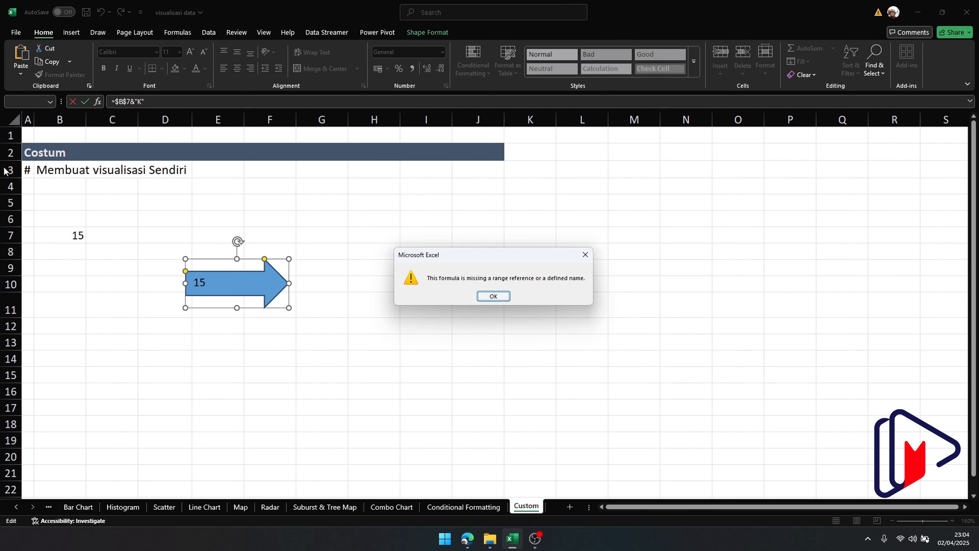
{"action": "key", "text": "Return"}
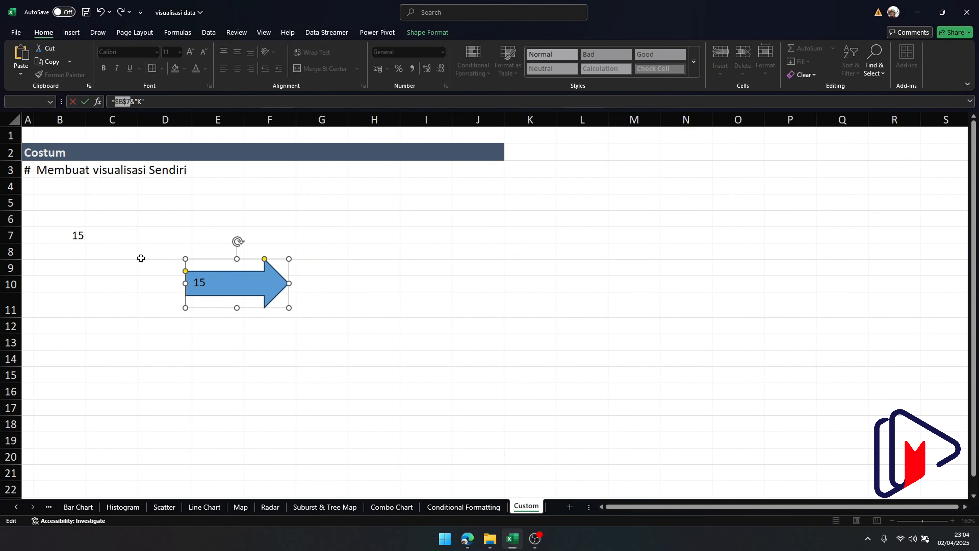
{"action": "left_click", "coordinate": [72, 239]}
{"action": "key", "text": "Escape"}
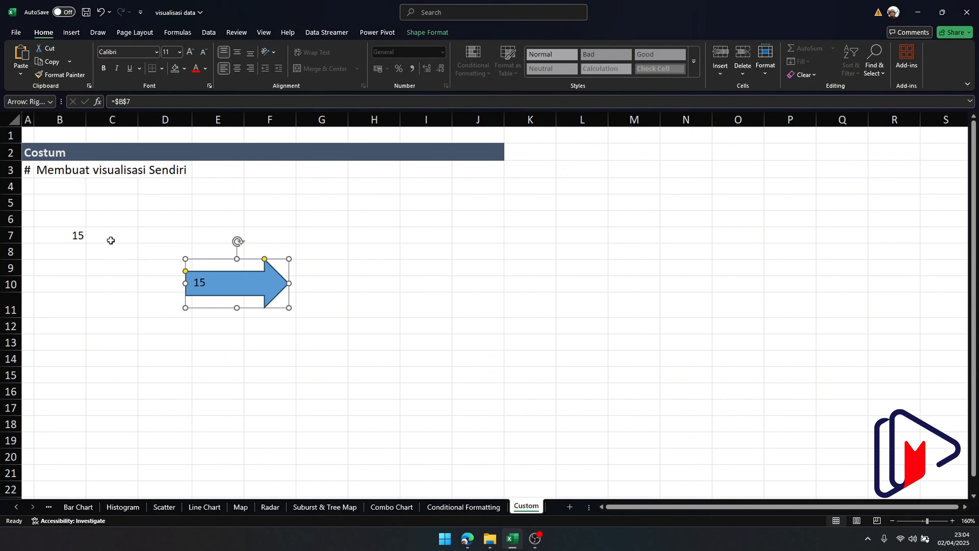
Try the value 15K in cell B7, and restore it to 15.
{"action": "double_click", "coordinate": [66, 234]}
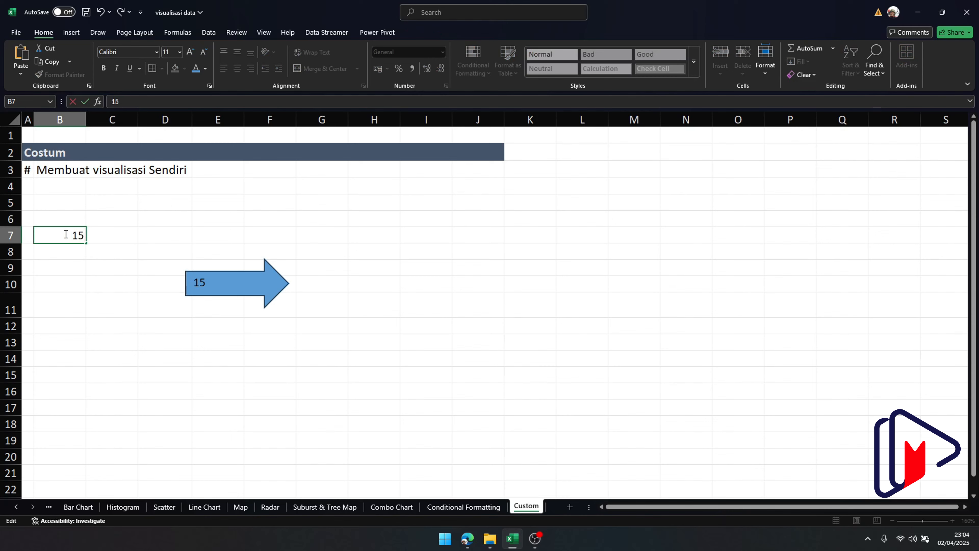
{"action": "type", "text": "K"}
{"action": "key", "text": "Return"}
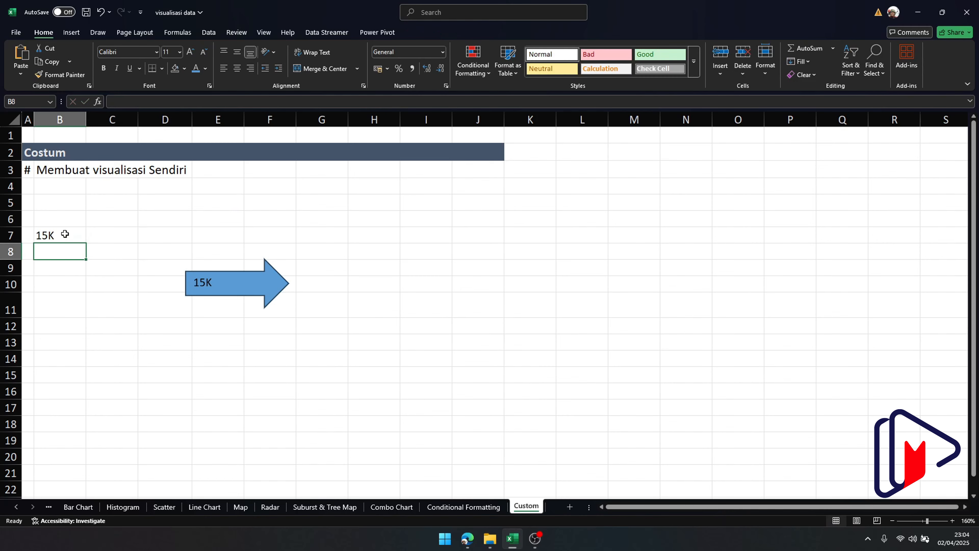
{"action": "left_click", "coordinate": [65, 234]}
{"action": "double_click", "coordinate": [65, 234]}
{"action": "key", "text": "BackSpace"}
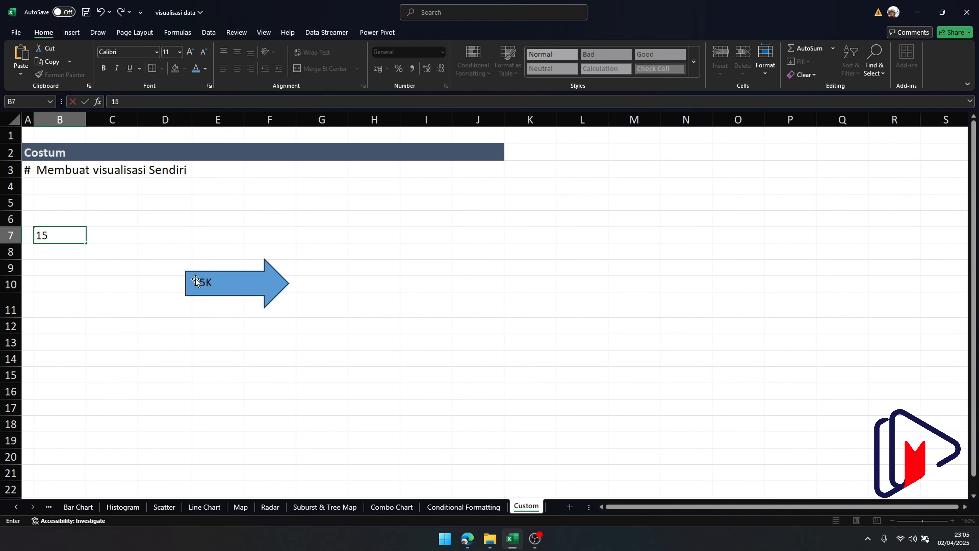
{"action": "left_click", "coordinate": [122, 235]}
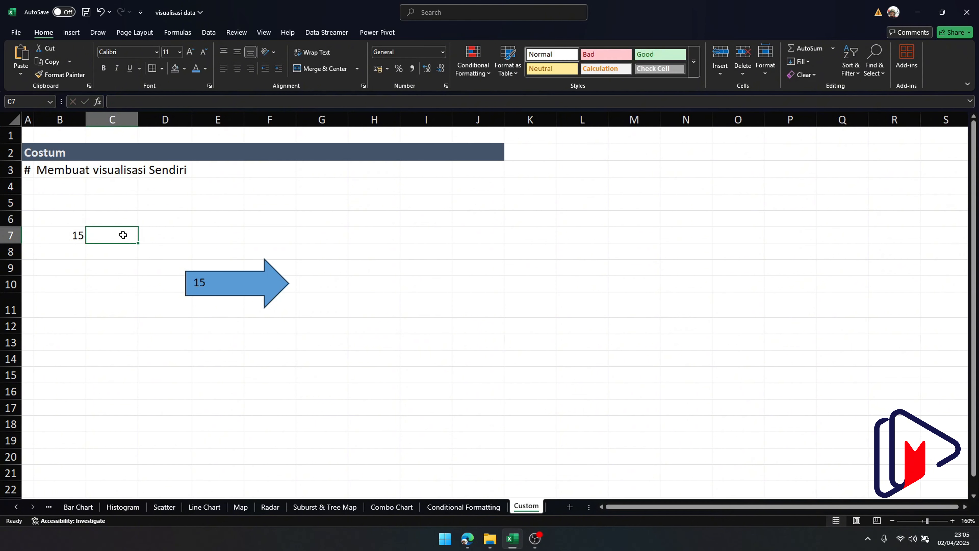
Enter K in cell C7 and combine it with the number using the formula =B7&C7 in D7.
{"action": "type", "text": "K"}
{"action": "key", "text": "Tab"}
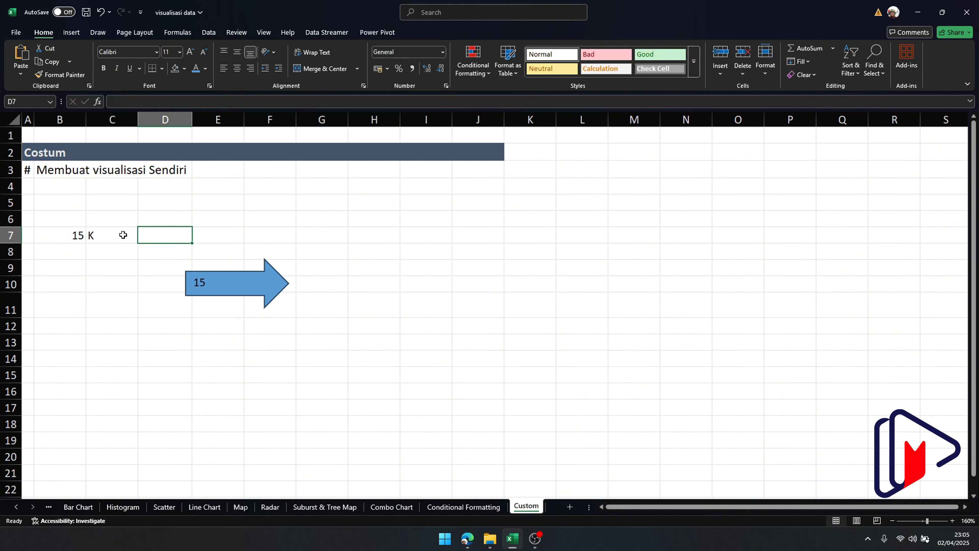
{"action": "type", "text": "="}
{"action": "key", "text": "Left"}
{"action": "key", "text": "Left"}
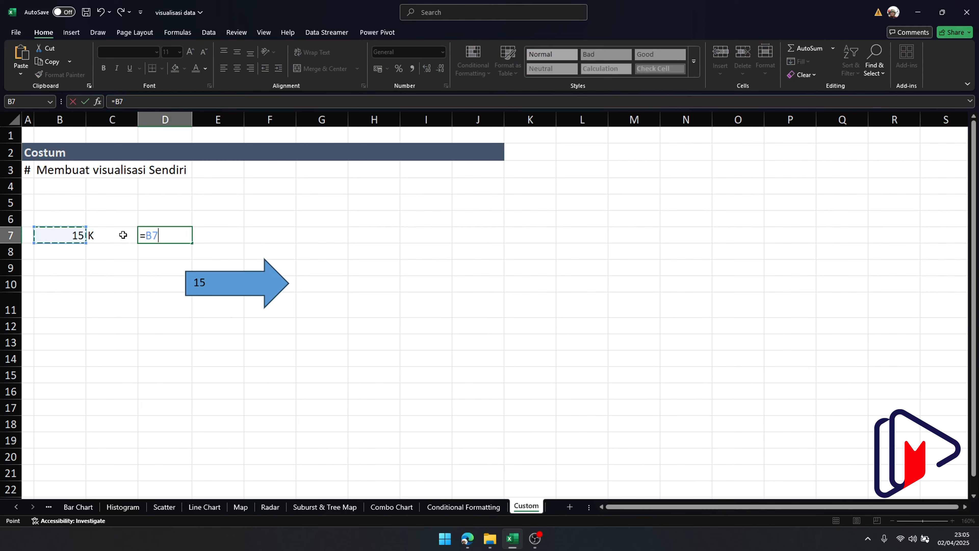
{"action": "type", "text": "&"}
{"action": "left_click", "coordinate": [123, 234]}
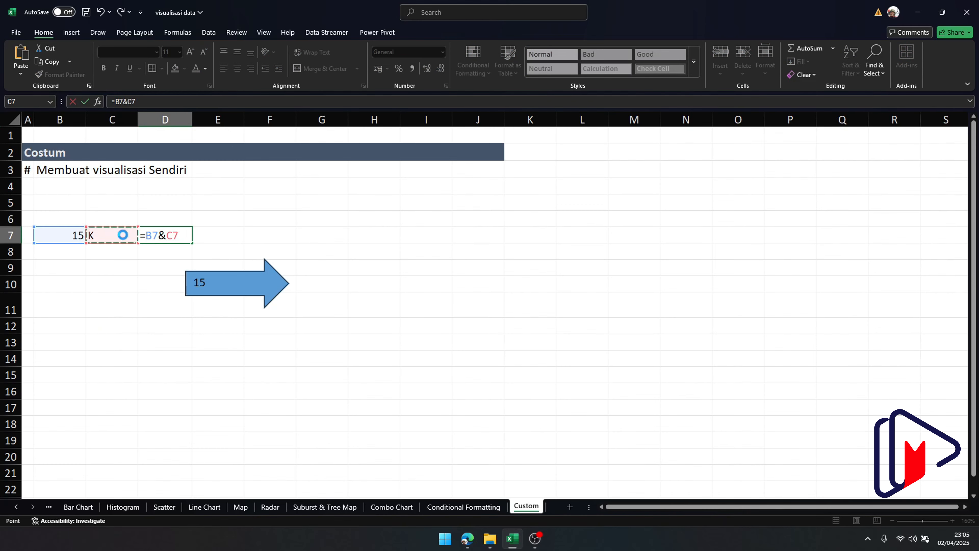
{"action": "key", "text": "Return"}
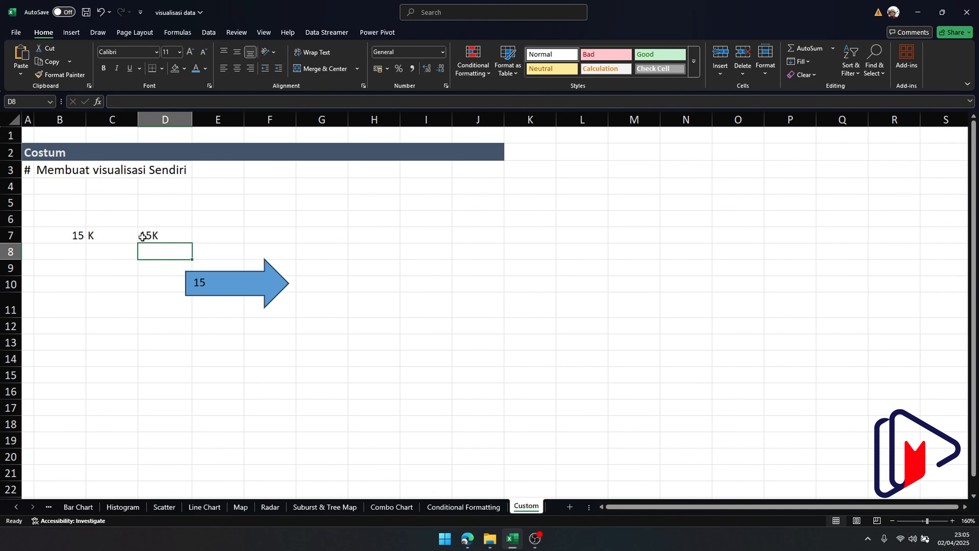
Relink the arrow's text to the combined value in cell D7 with =$D$7.
{"action": "left_click", "coordinate": [199, 281]}
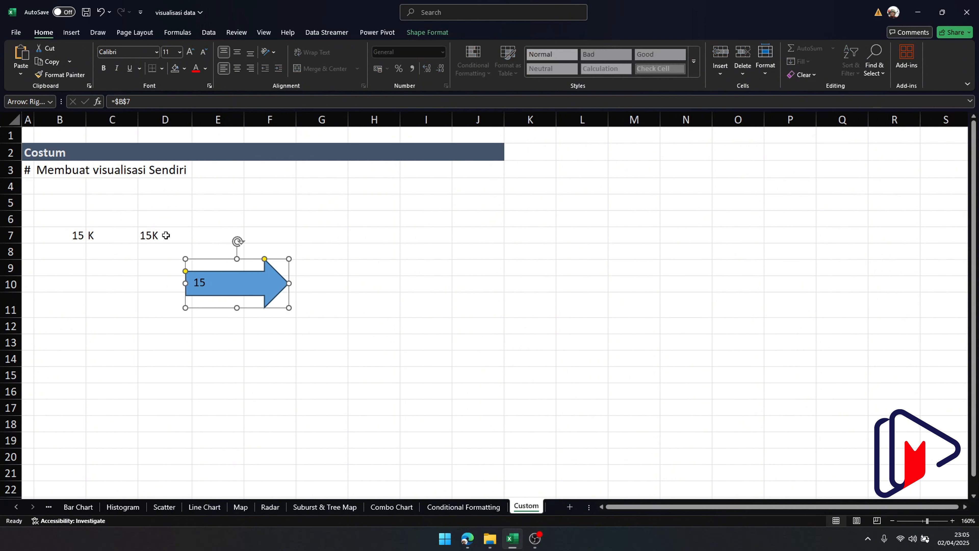
{"action": "left_click_drag", "start_coordinate": [142, 102], "coordinate": [31, 97]}
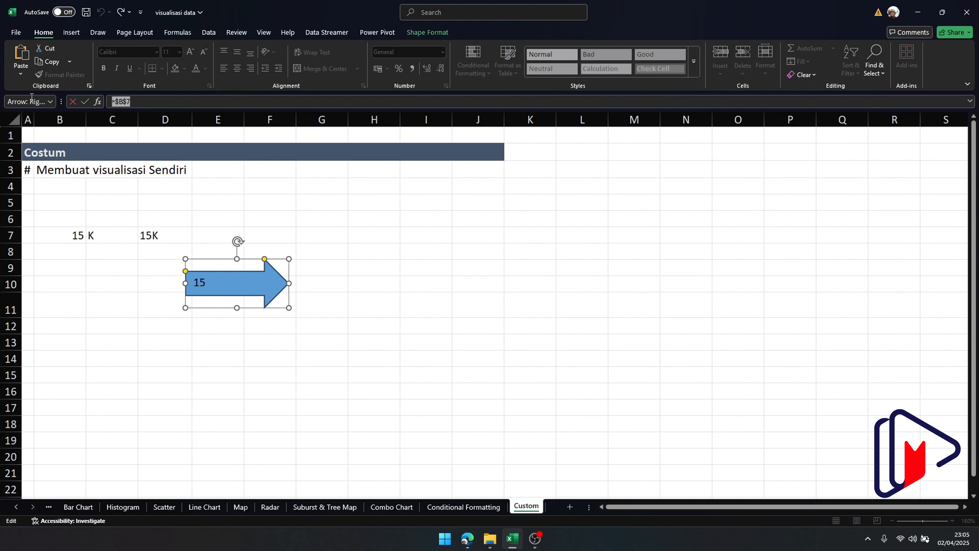
{"action": "left_click", "coordinate": [175, 236]}
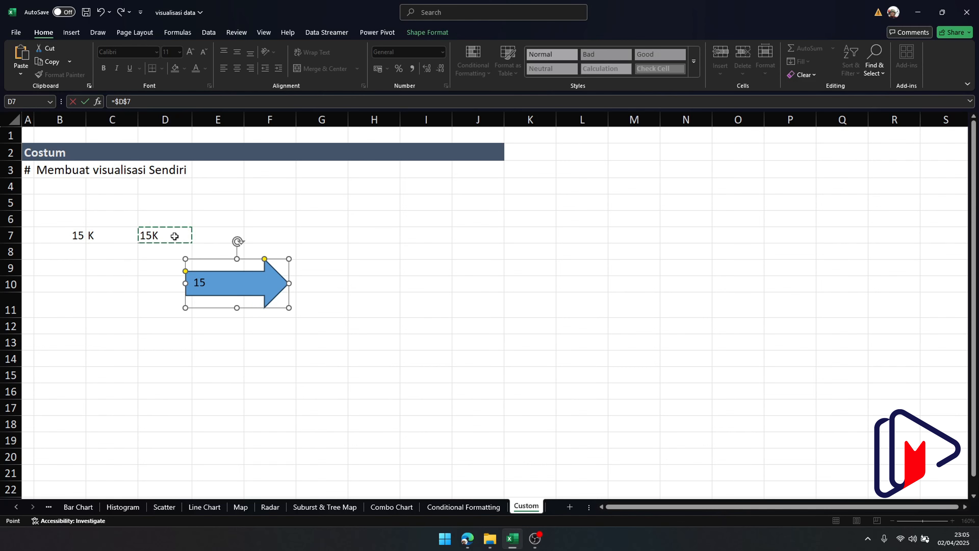
{"action": "key", "text": "Return"}
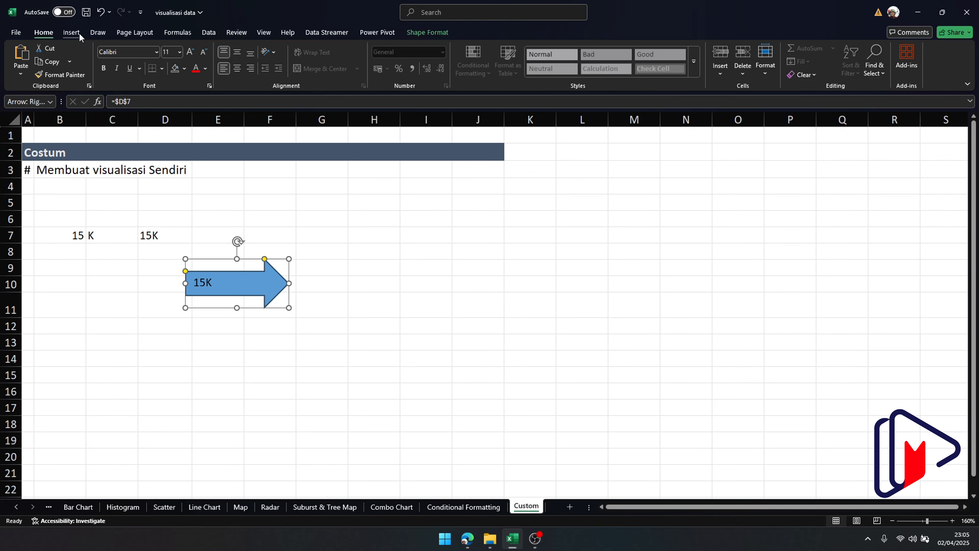
Draw a rectangle about 2.86 cm high and 6.43 cm wide around cells I7:L11.
{"action": "left_click", "coordinate": [72, 32]}
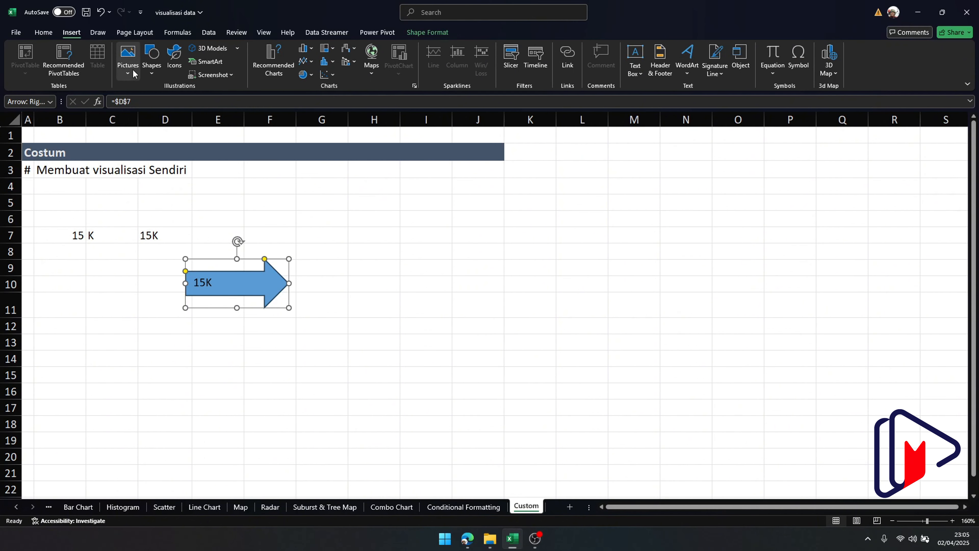
{"action": "left_click", "coordinate": [151, 63]}
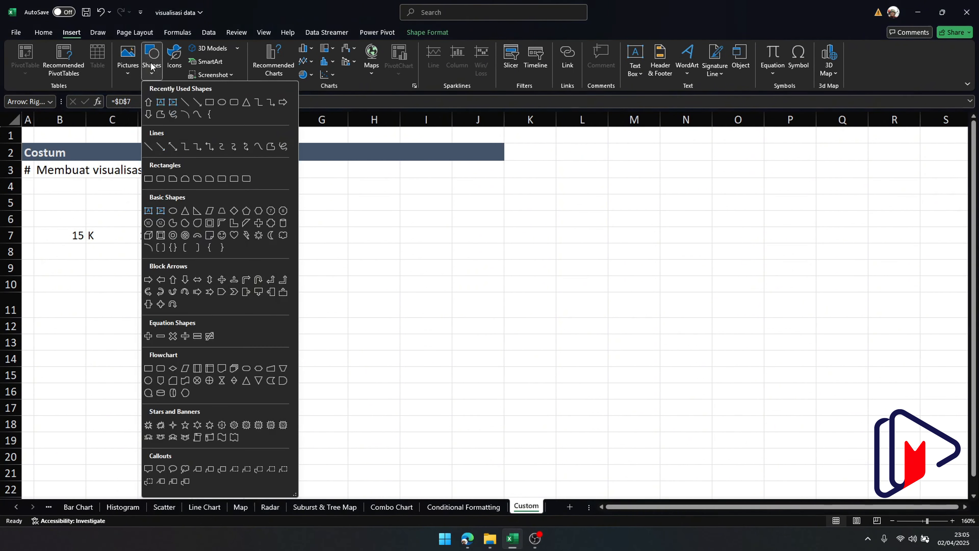
{"action": "left_click", "coordinate": [210, 103]}
{"action": "mouse_move", "coordinate": [396, 228]}
{"action": "left_mouse_down"}
{"action": "mouse_move", "coordinate": [558, 317]}
{"action": "mouse_move", "coordinate": [594, 316]}
{"action": "left_mouse_up"}
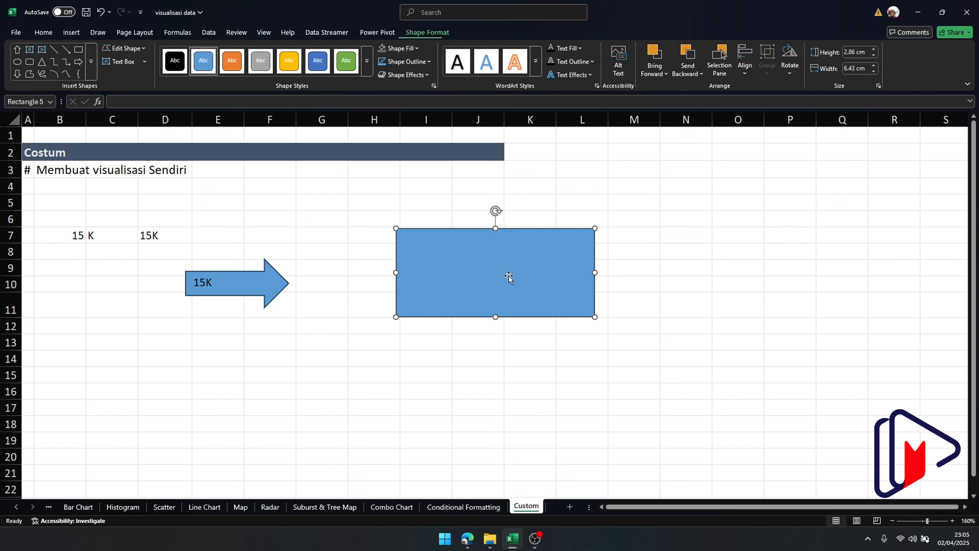
Duplicate the rectangle slightly below the original, and shorten the original to a header strip about 0.88 cm high.
{"action": "left_click", "coordinate": [72, 33]}
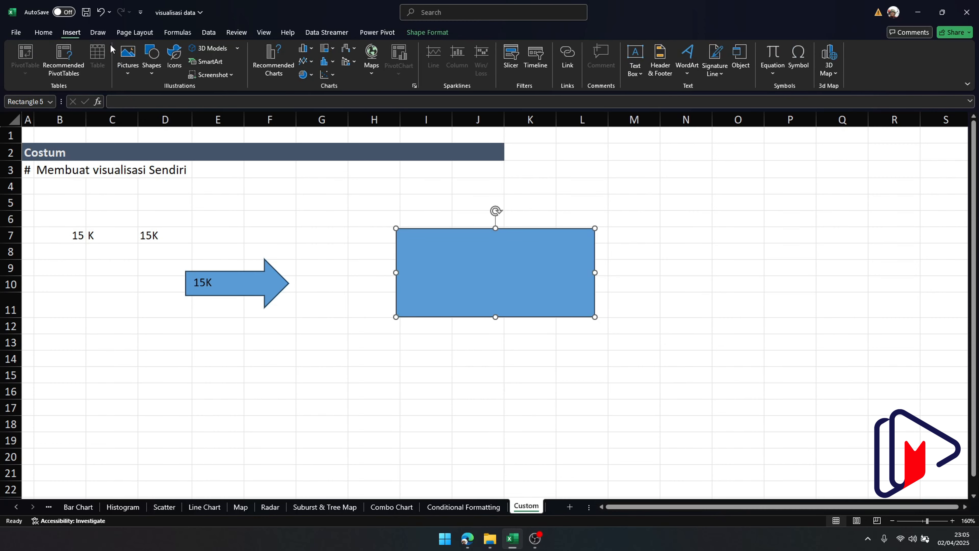
{"action": "left_click", "coordinate": [152, 69]}
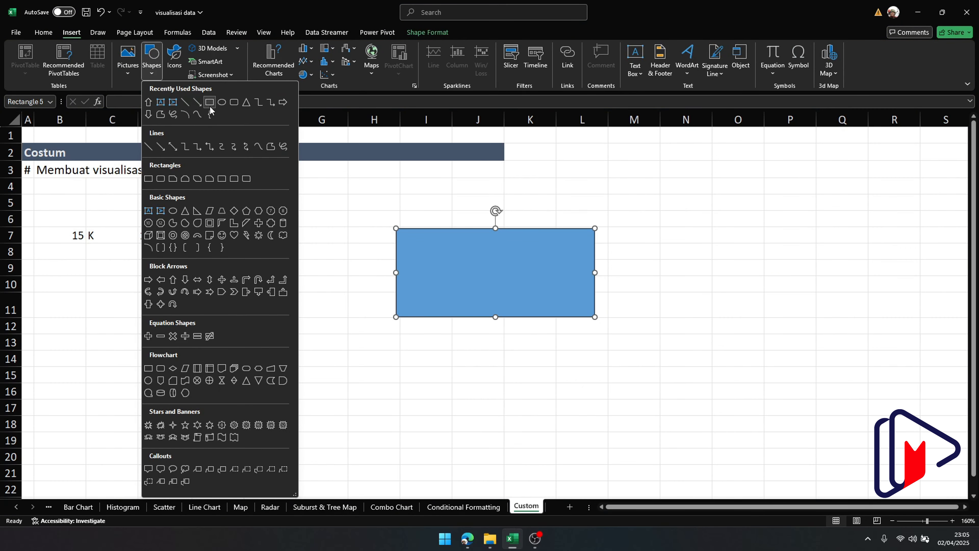
{"action": "left_click", "coordinate": [483, 284]}
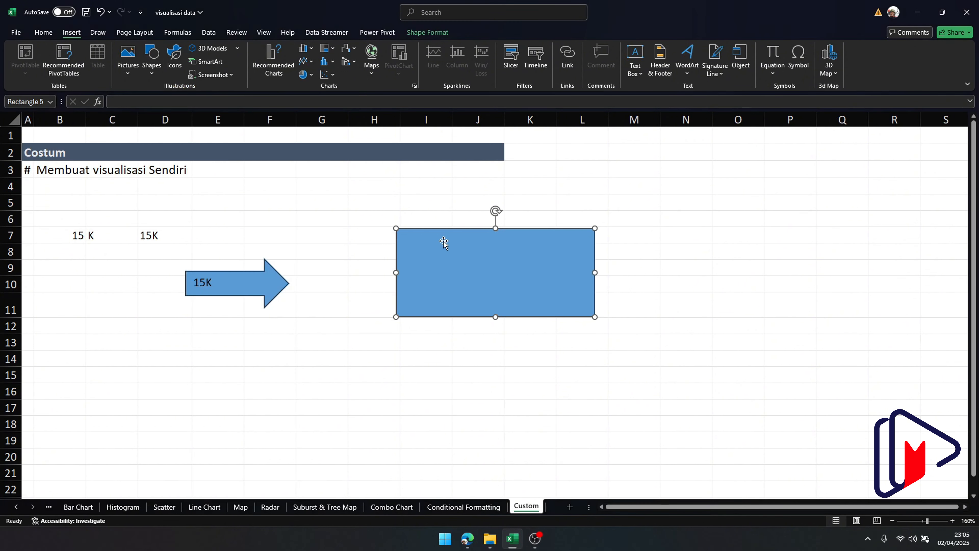
{"action": "left_click_drag", "start_coordinate": [442, 241], "coordinate": [443, 273]}
{"action": "left_click", "coordinate": [445, 245]}
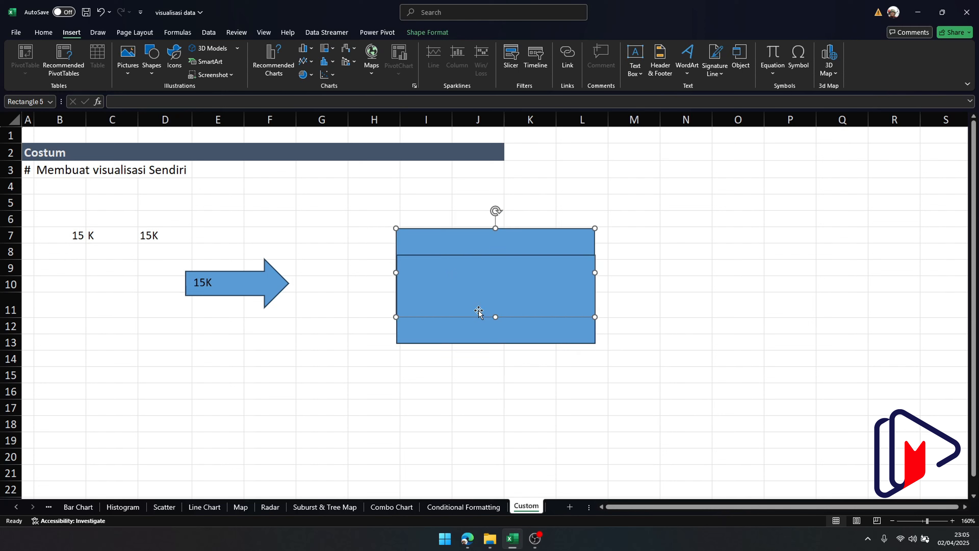
{"action": "left_click_drag", "start_coordinate": [496, 317], "coordinate": [481, 256]}
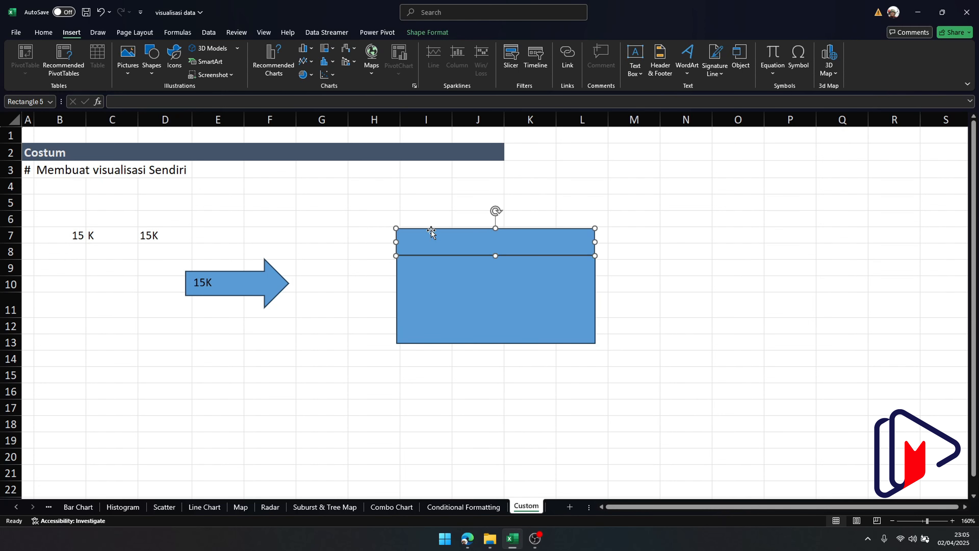
Label the header strip TOTAL PENJUALAN.
{"action": "type", "text": "TOTAL PENJUALAN"}
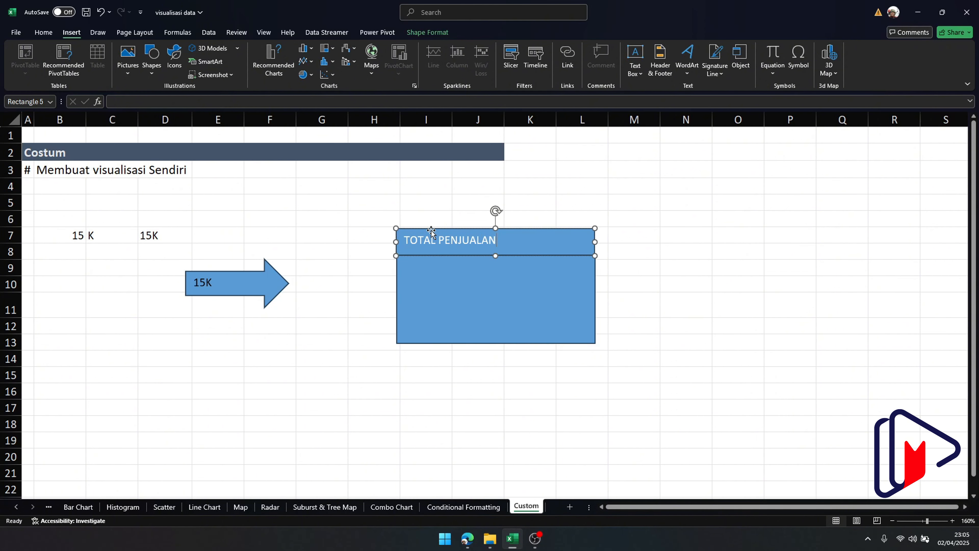
{"action": "left_click", "coordinate": [497, 239]}
{"action": "left_click", "coordinate": [682, 234]}
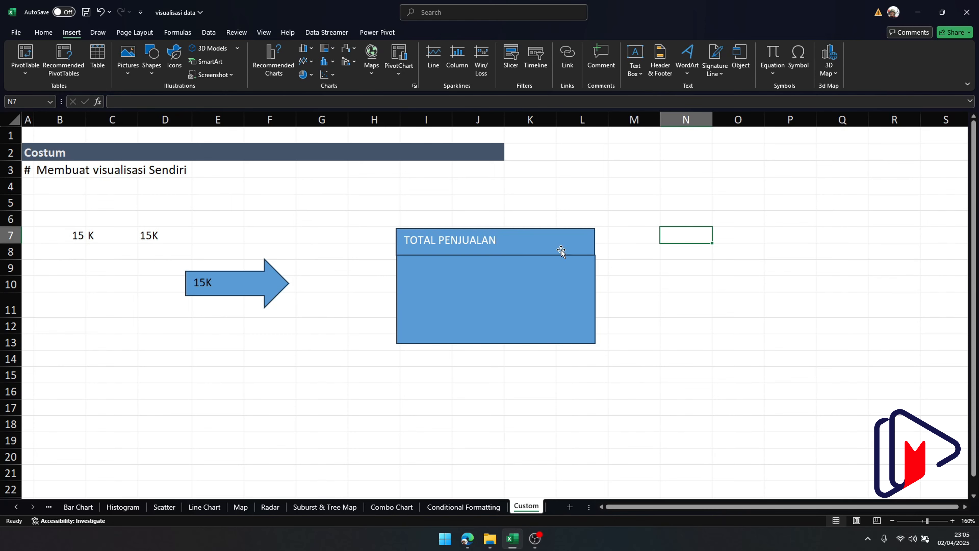
Remove the outline from the TOTAL PENJUALAN header strip.
{"action": "left_click", "coordinate": [561, 250]}
{"action": "left_click", "coordinate": [427, 32]}
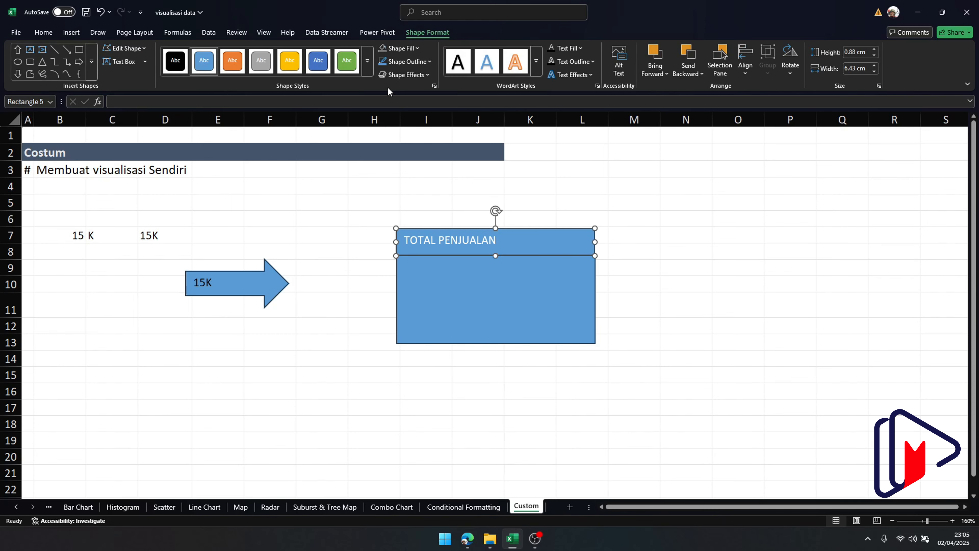
{"action": "left_click", "coordinate": [412, 62]}
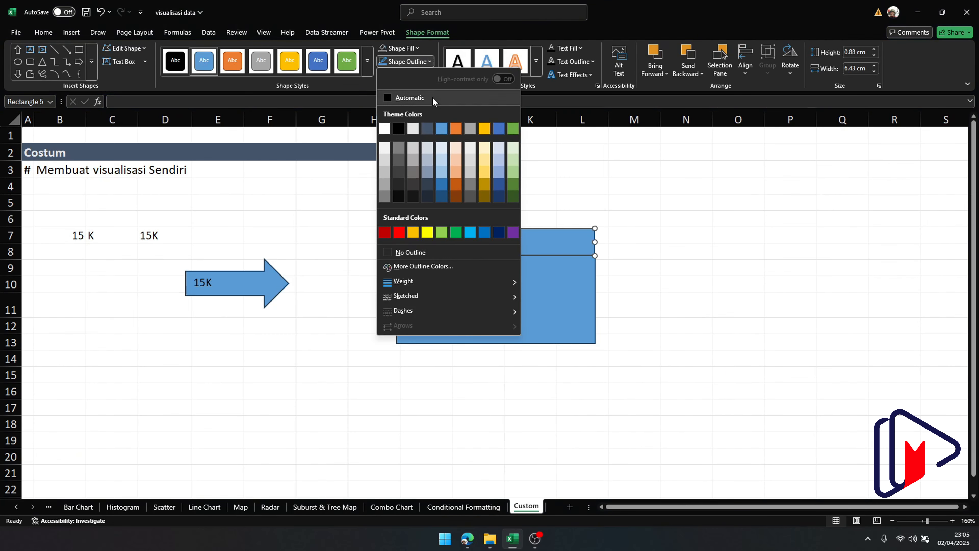
{"action": "left_click", "coordinate": [402, 255]}
{"action": "left_click", "coordinate": [677, 250]}
{"action": "left_click", "coordinate": [537, 241]}
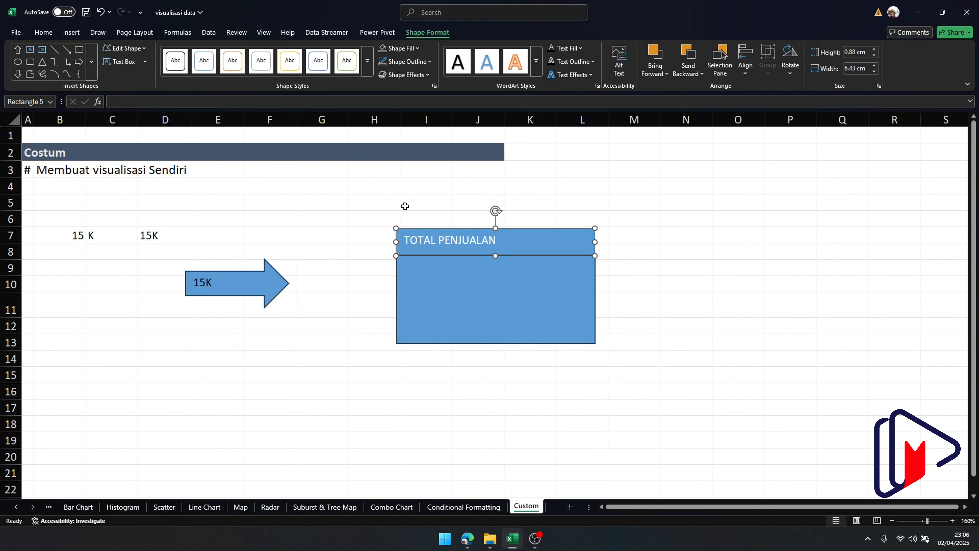
Move the large rectangle down clear of the header strip, and middle-align the header text vertically.
{"action": "left_click_drag", "start_coordinate": [445, 296], "coordinate": [445, 321]}
{"action": "left_click", "coordinate": [528, 249]}
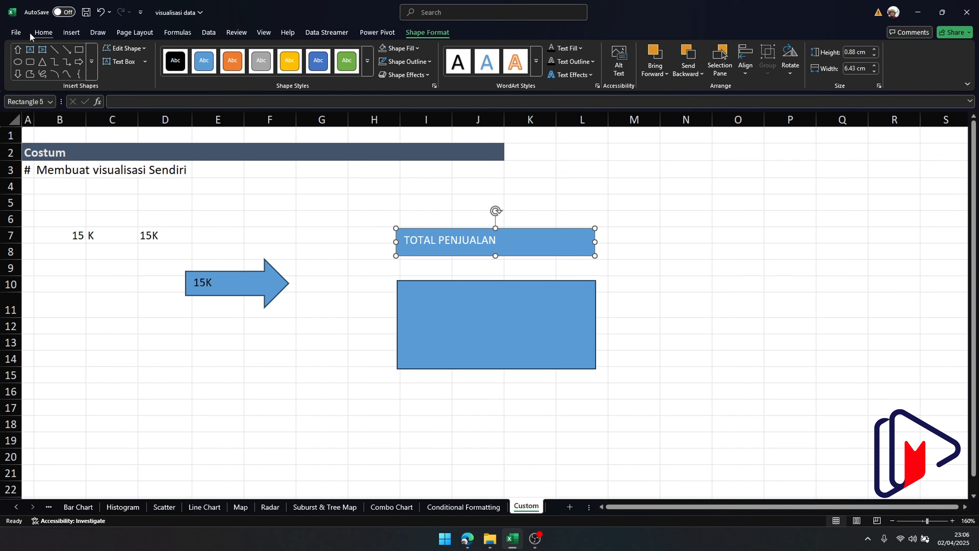
{"action": "left_click", "coordinate": [43, 32]}
{"action": "left_click", "coordinate": [237, 52]}
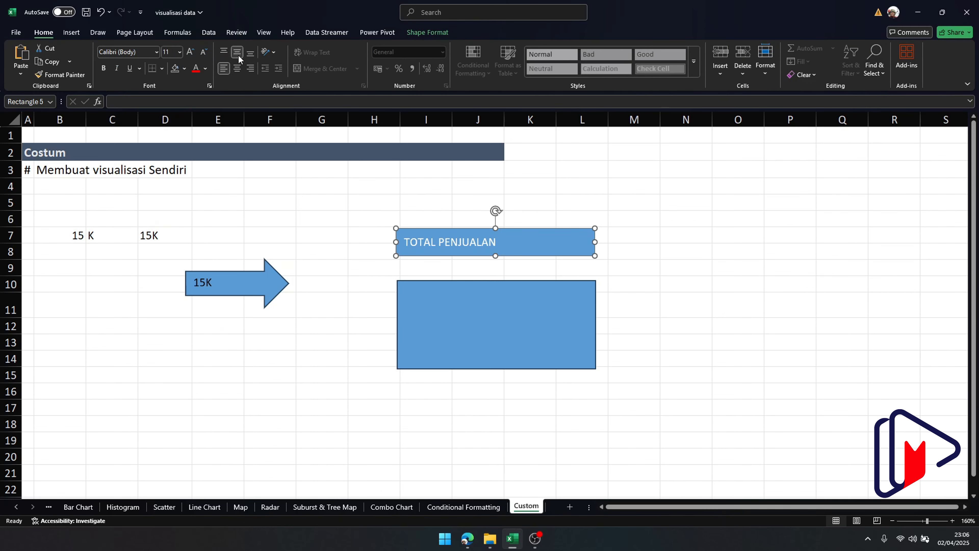
{"action": "left_click", "coordinate": [428, 32]}
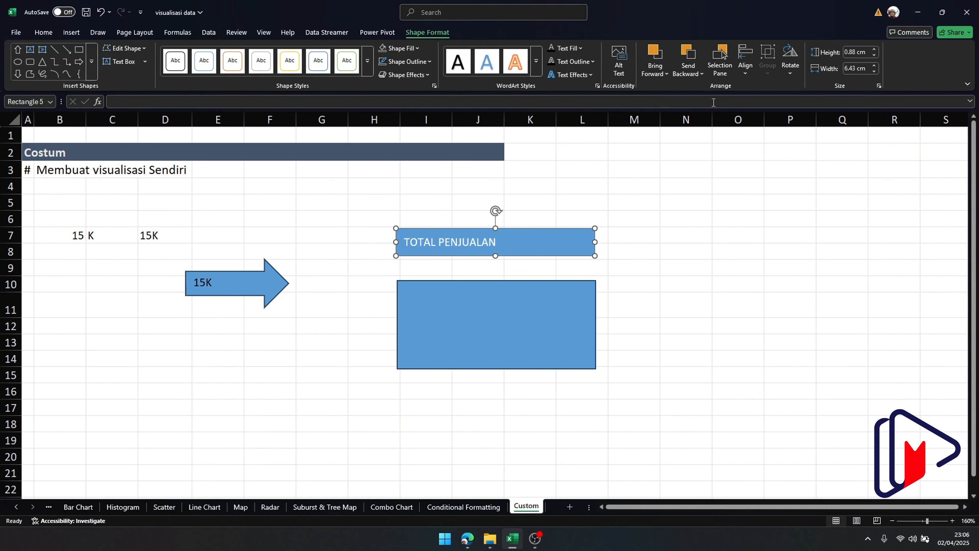
{"action": "left_click", "coordinate": [745, 69]}
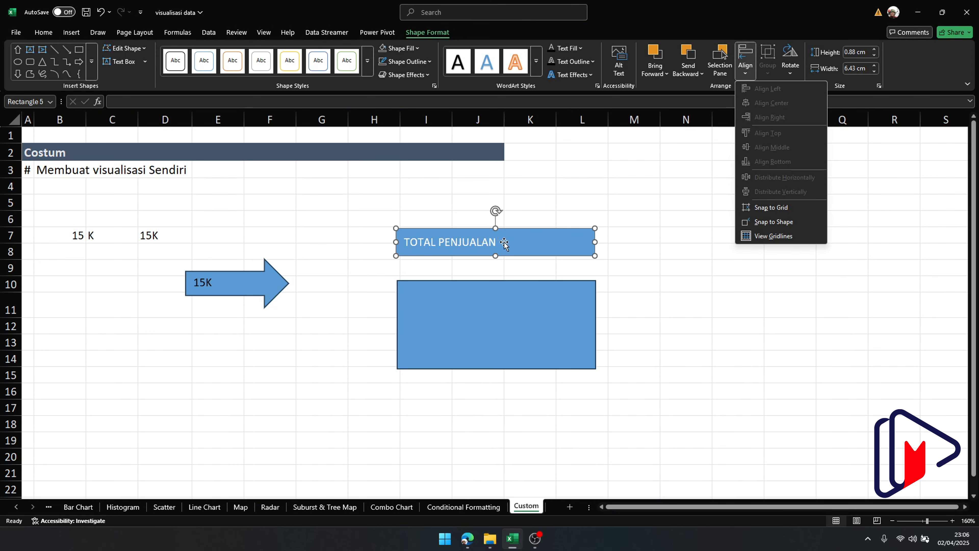
{"action": "left_click", "coordinate": [594, 297]}
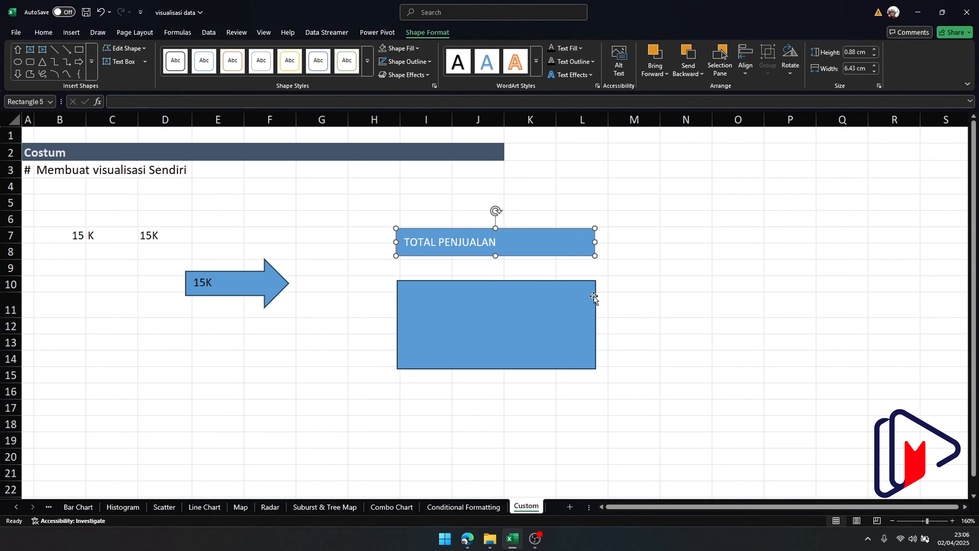
Nudge the large rectangle slightly upward toward the header strip.
{"action": "left_click", "coordinate": [593, 297]}
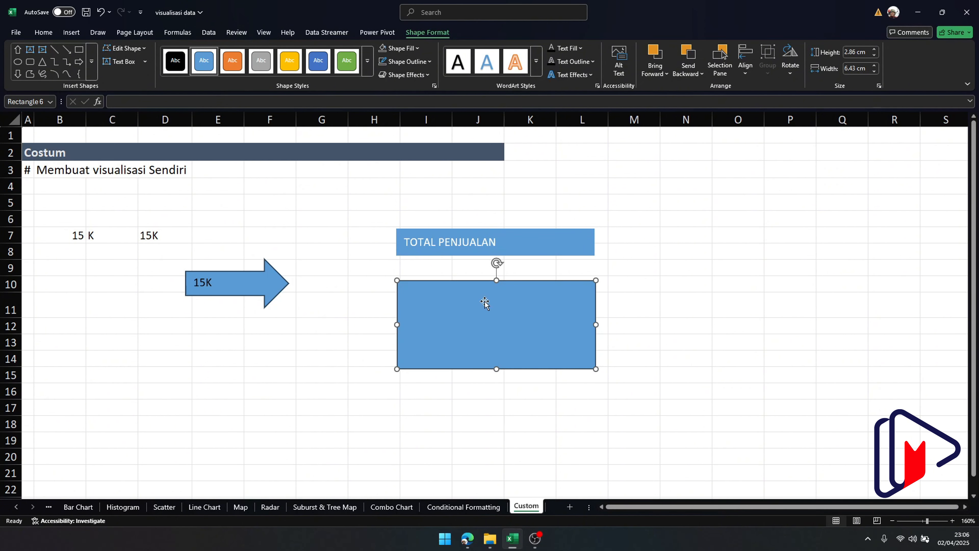
{"action": "key", "text": "Up"}
{"action": "key", "text": "Up"}
{"action": "key", "text": "Up"}
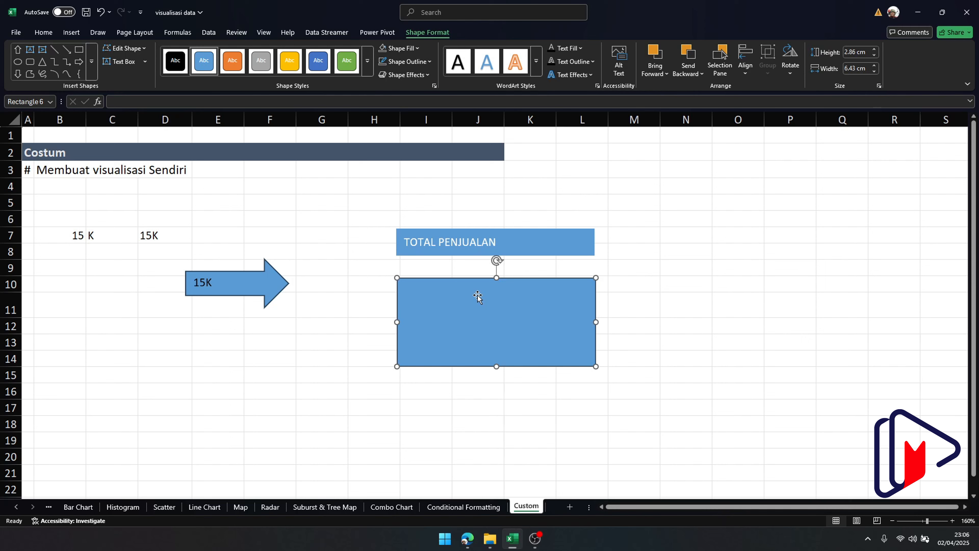
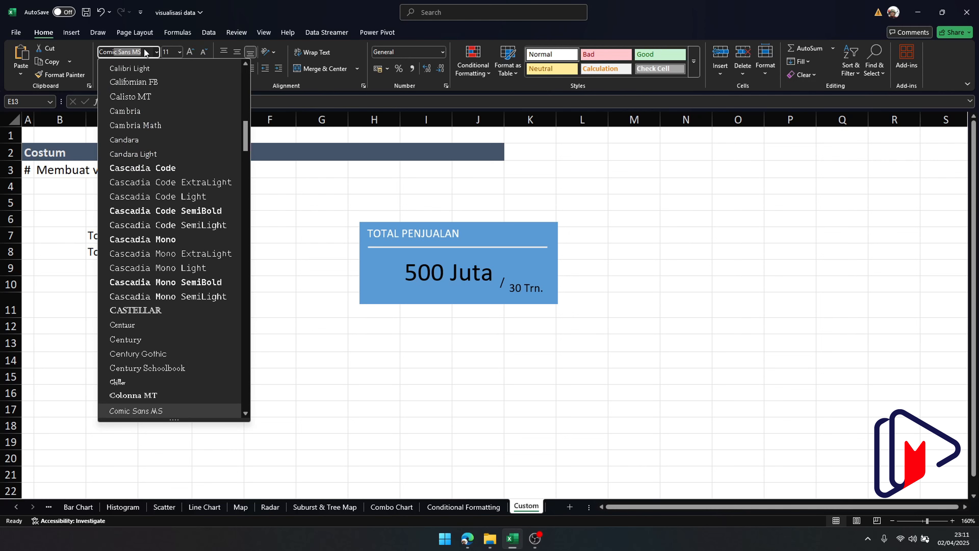
Try Comic Sans MS on the REPT bar in cell E13, and set its font to Consolas.
{"action": "key", "text": "Return"}
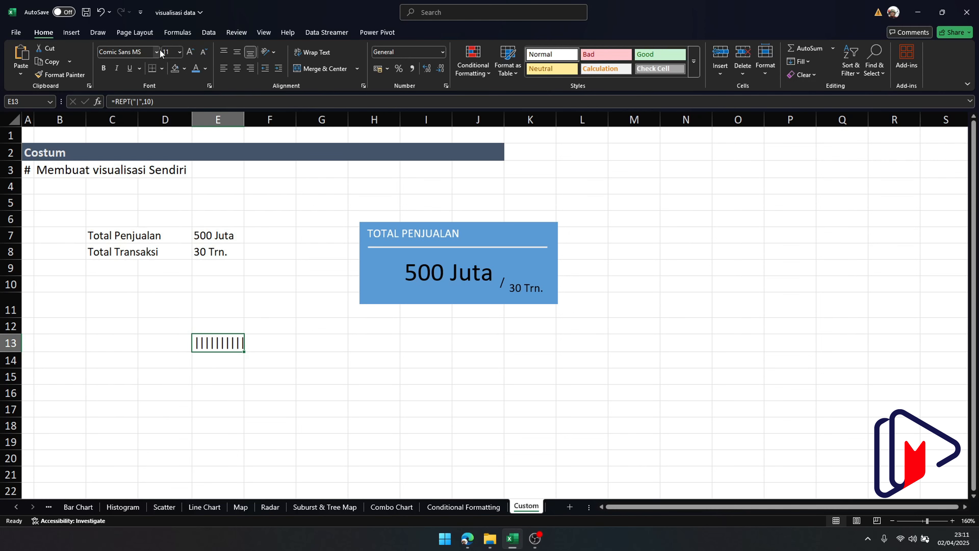
{"action": "left_click", "coordinate": [133, 51]}
{"action": "type", "text": "Consolas"}
{"action": "key", "text": "Return"}
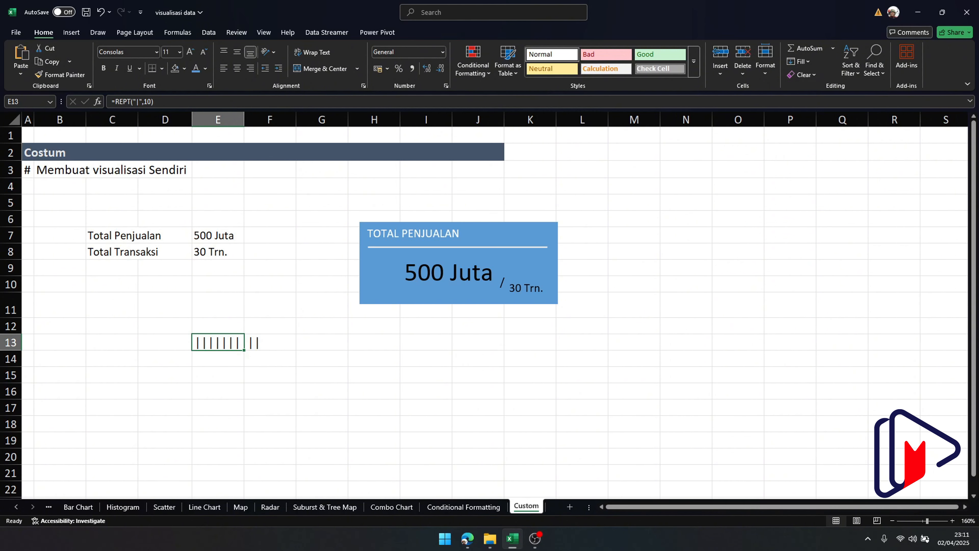
Cut the solid block character out of cell N12.
{"action": "key", "text": "alt+Tab"}
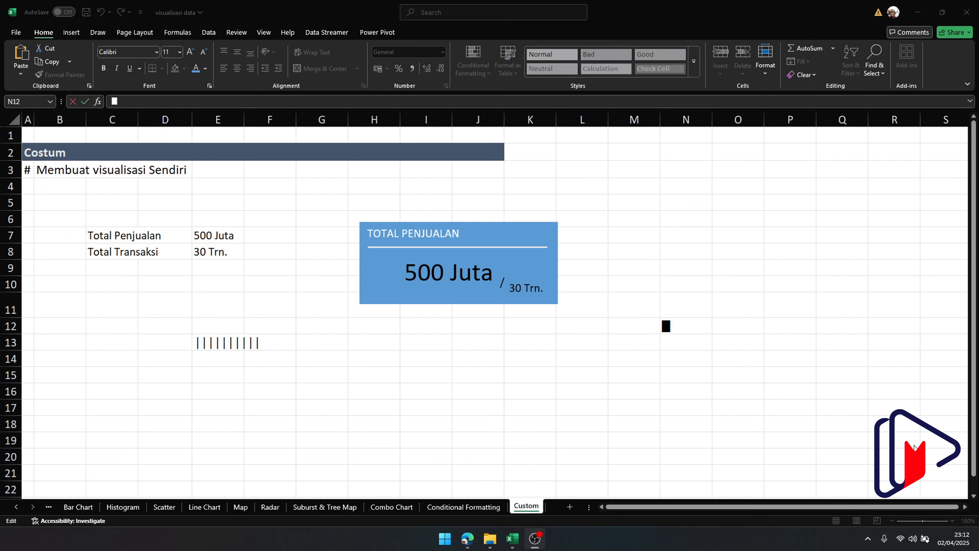
{"action": "left_click", "coordinate": [676, 328]}
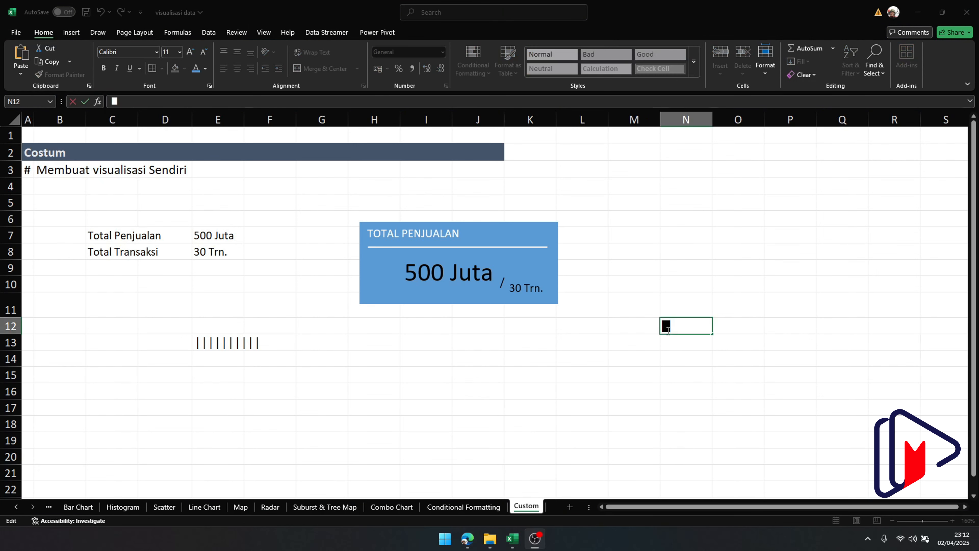
{"action": "left_click_drag", "start_coordinate": [676, 328], "coordinate": [644, 333]}
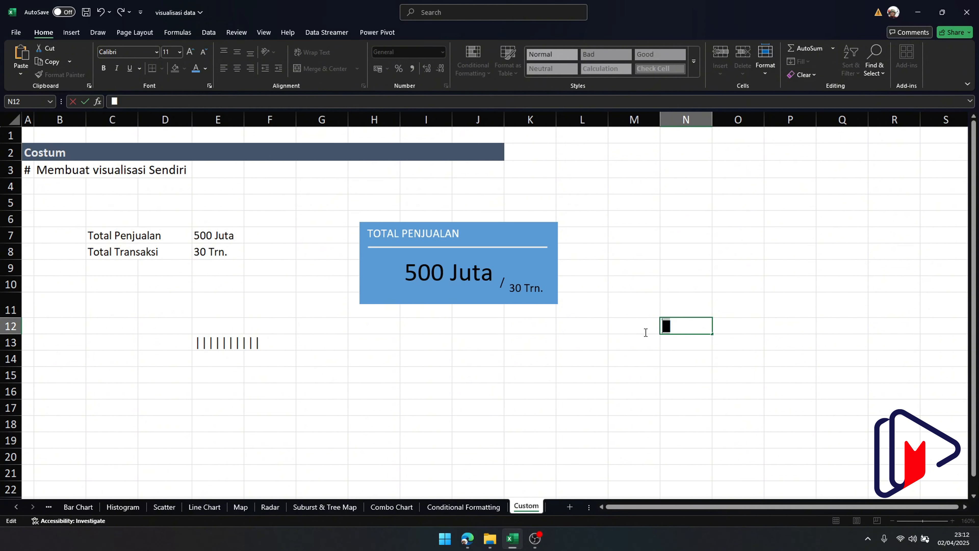
{"action": "key", "text": "ctrl+x"}
Replace the repeated character in cell E13 with the solid block, making the formula =REPT("█",10).
{"action": "left_click", "coordinate": [208, 344]}
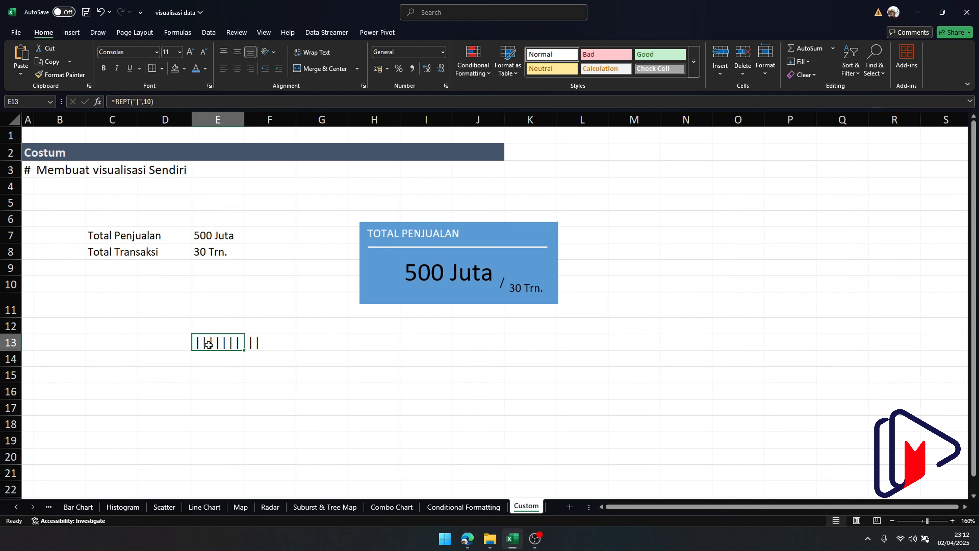
{"action": "double_click", "coordinate": [220, 343]}
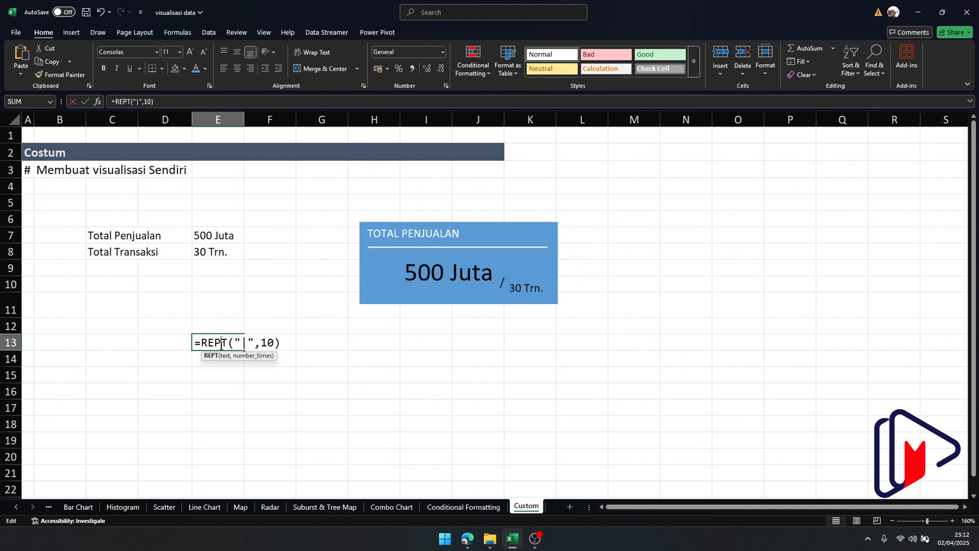
{"action": "double_click", "coordinate": [241, 342]}
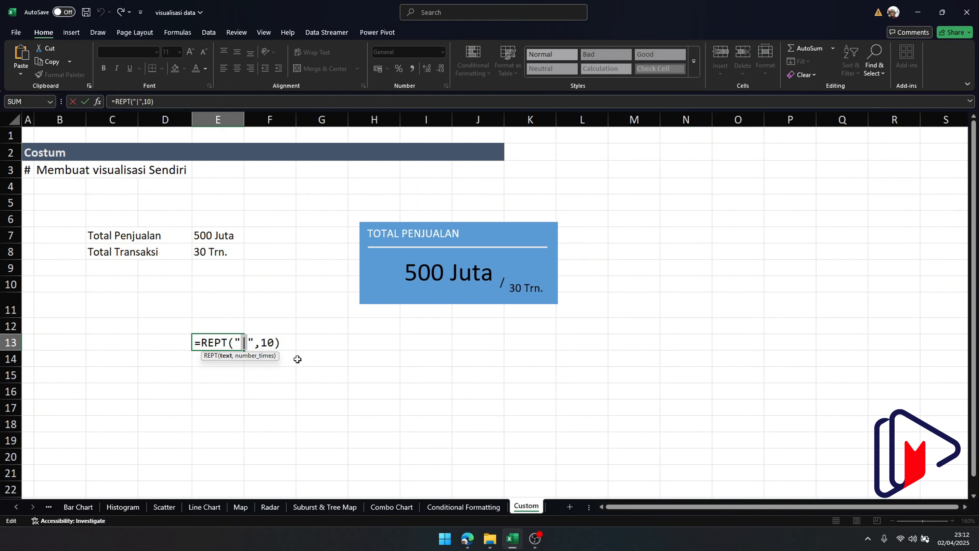
{"action": "type", "text": "█"}
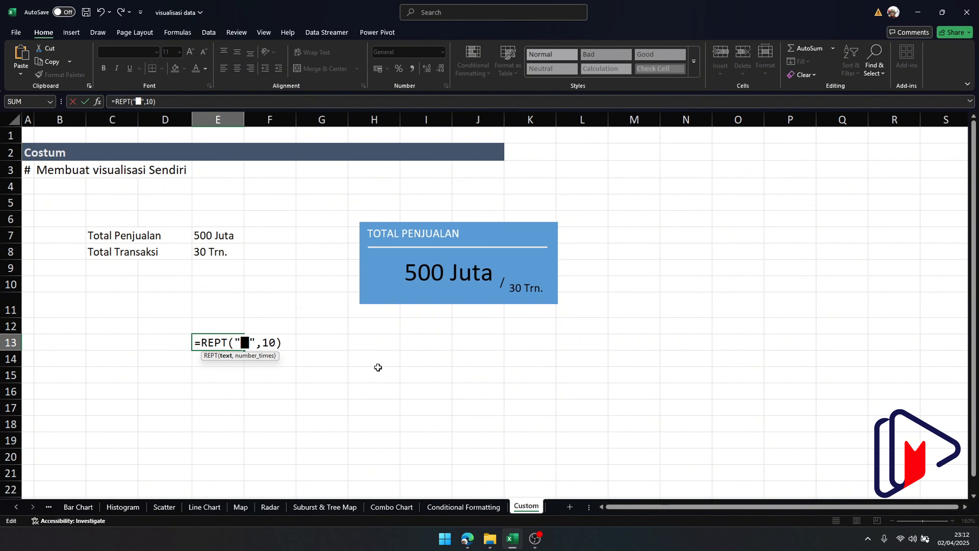
{"action": "key", "text": "Return"}
{"action": "left_click", "coordinate": [382, 404]}
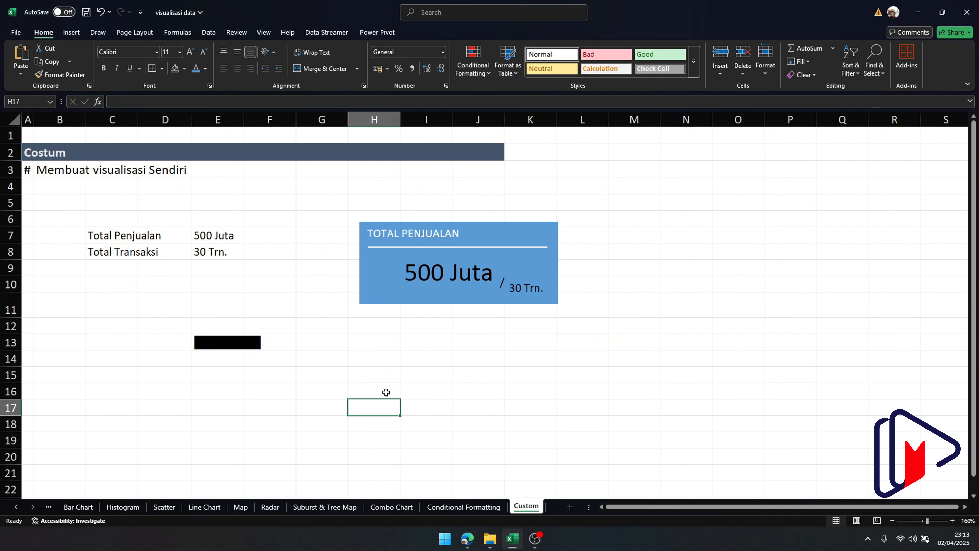
{"action": "type", "text": "2588"}
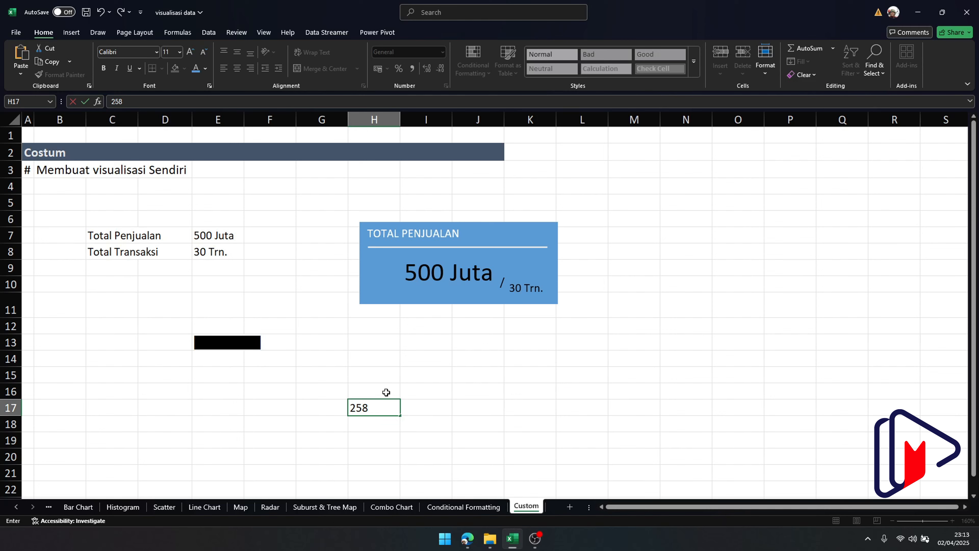
{"action": "key", "text": "Escape"}
{"action": "double_click", "coordinate": [214, 342]}
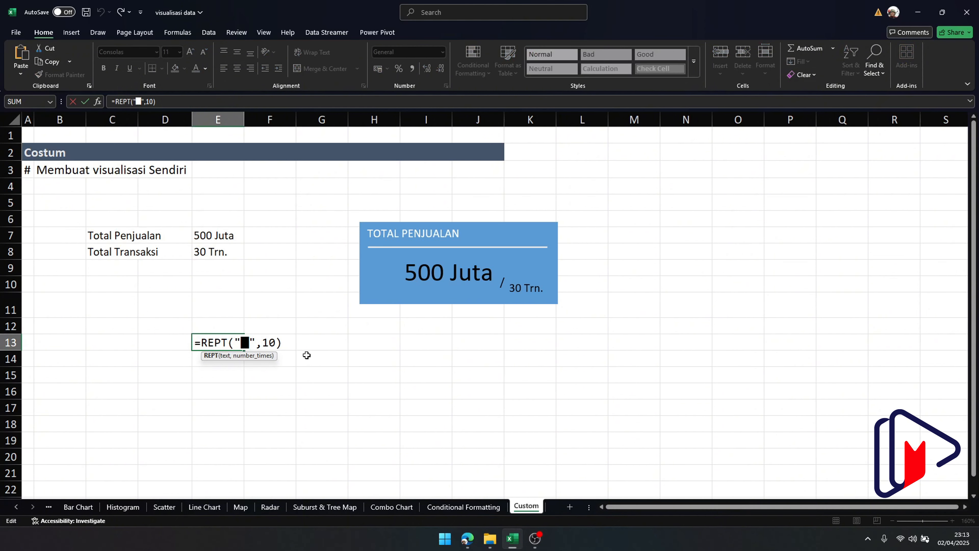
{"action": "key", "text": "ctrl+Return"}
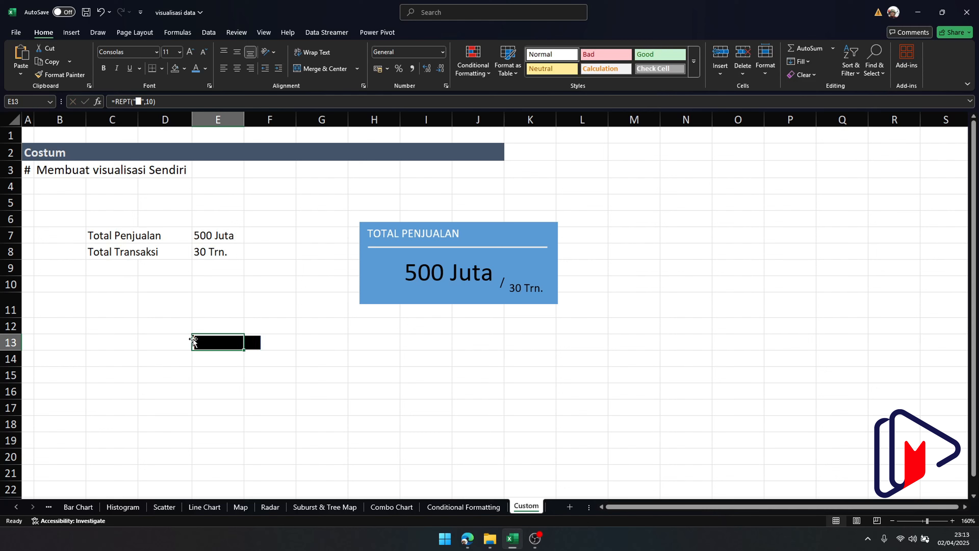
Repeat the block bar in cell G13 with the formula =E13.
{"action": "left_click", "coordinate": [323, 342]}
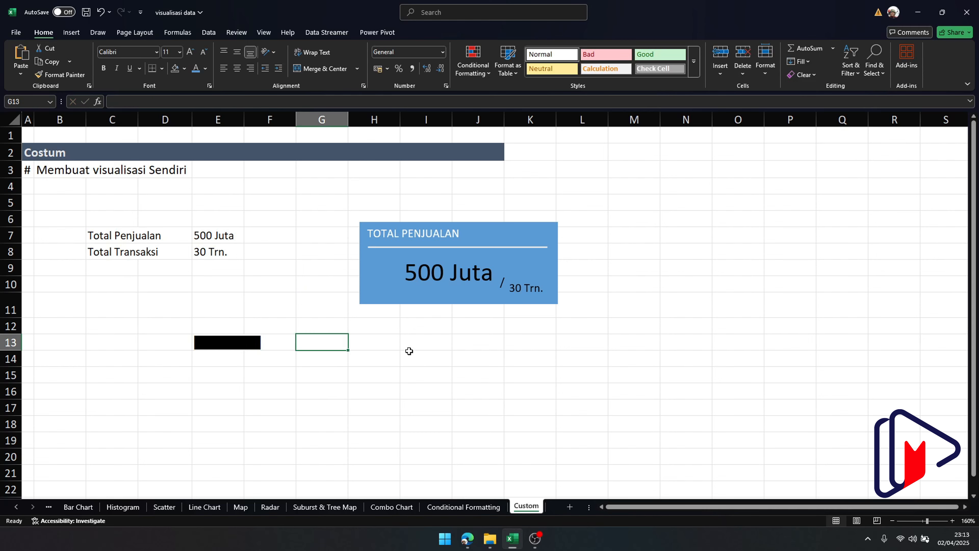
{"action": "type", "text": "=-"}
{"action": "key", "text": "BackSpace"}
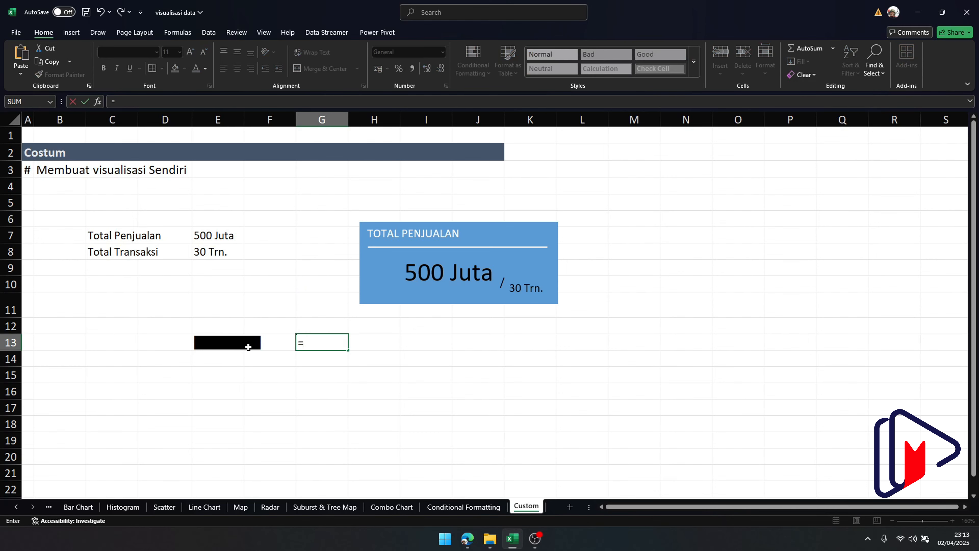
{"action": "left_click", "coordinate": [234, 344]}
{"action": "key", "text": "Return"}
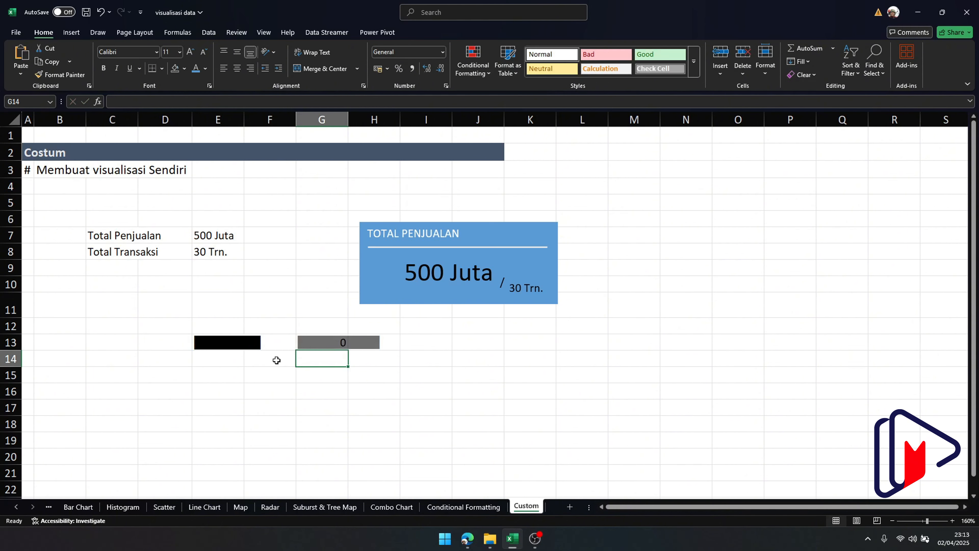
{"action": "left_click_drag", "start_coordinate": [404, 392], "coordinate": [356, 393]}
{"action": "left_click", "coordinate": [343, 407]}
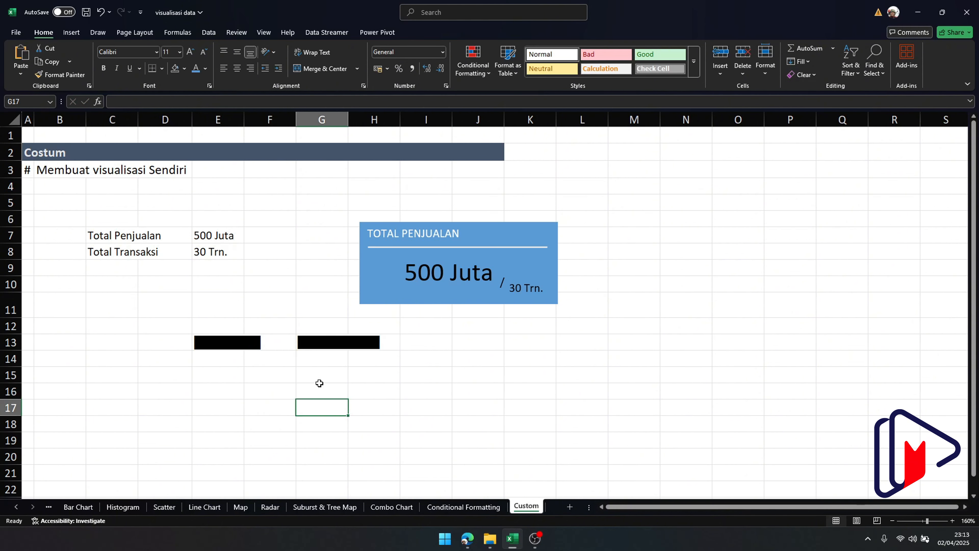
Draw a right block arrow about 3.37 cm wide and 0.98 cm high below the block bar in G13.
{"action": "left_click", "coordinate": [71, 34]}
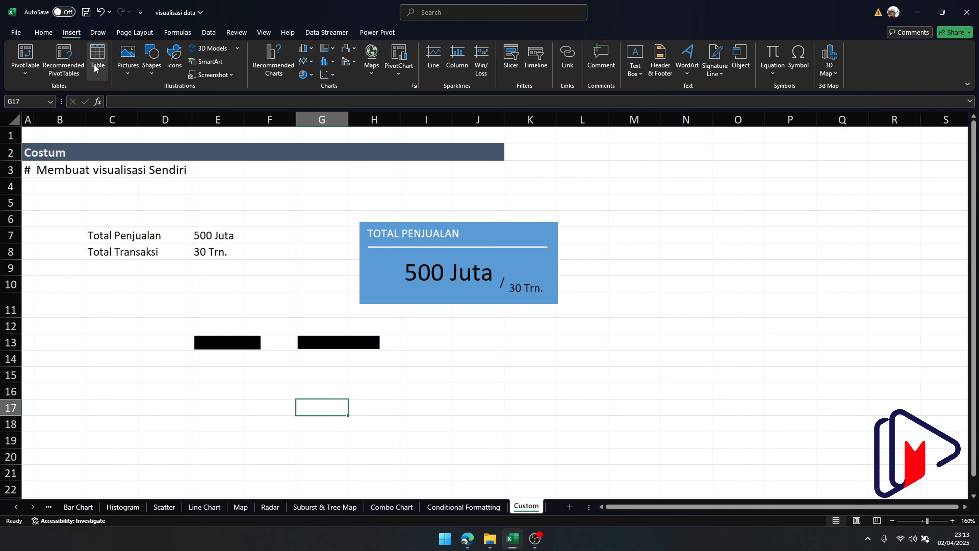
{"action": "left_click", "coordinate": [152, 69]}
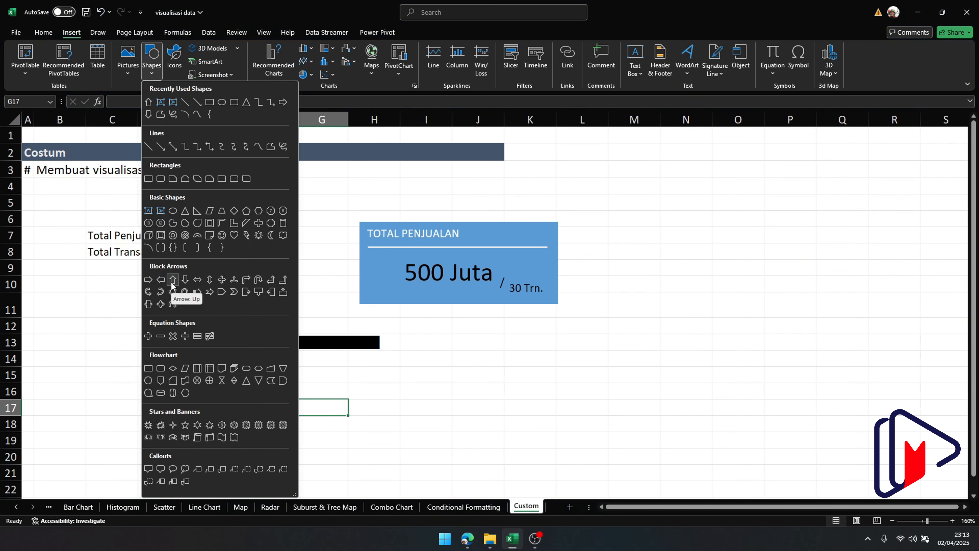
{"action": "left_click", "coordinate": [150, 280]}
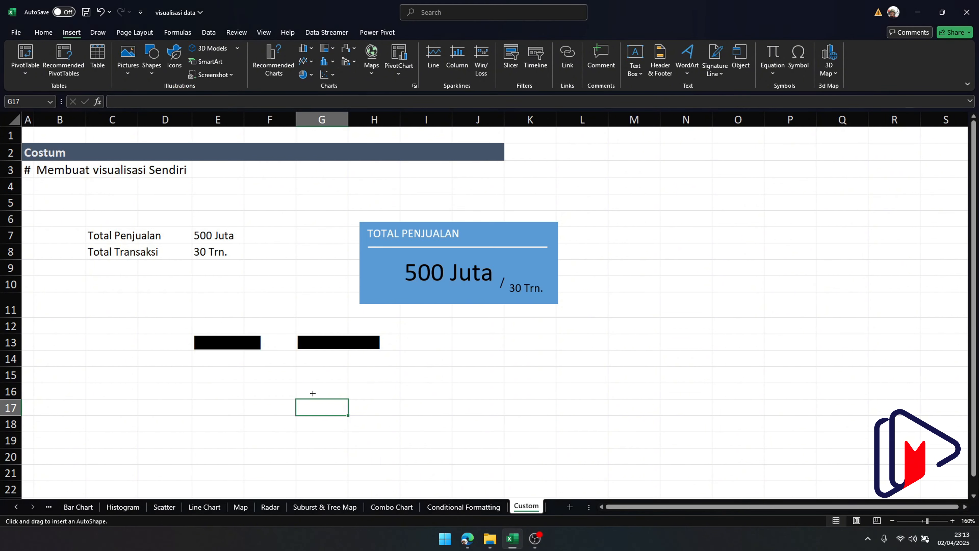
{"action": "left_click_drag", "start_coordinate": [312, 393], "coordinate": [417, 423]}
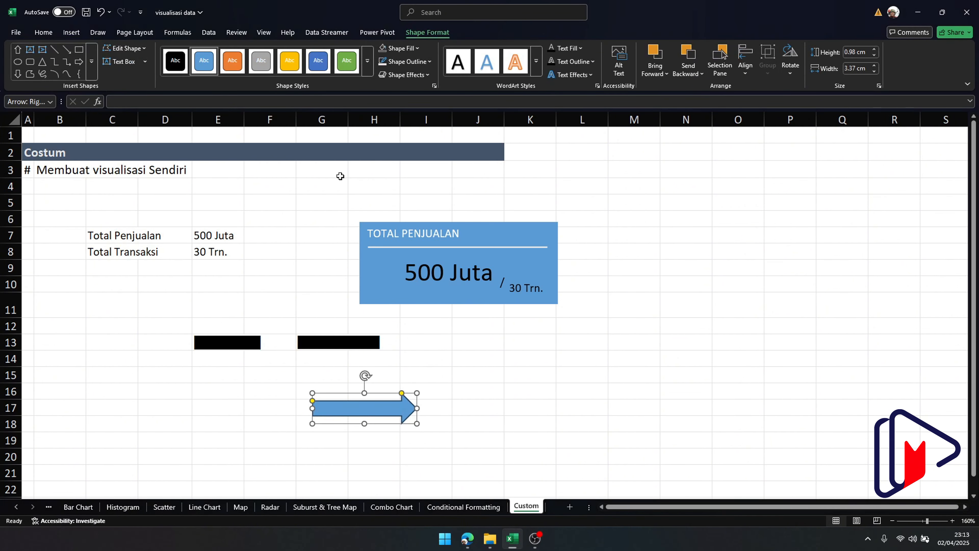
Link the right arrow shape's text to cell G13 with the formula =$G$13.
{"action": "left_click", "coordinate": [148, 103]}
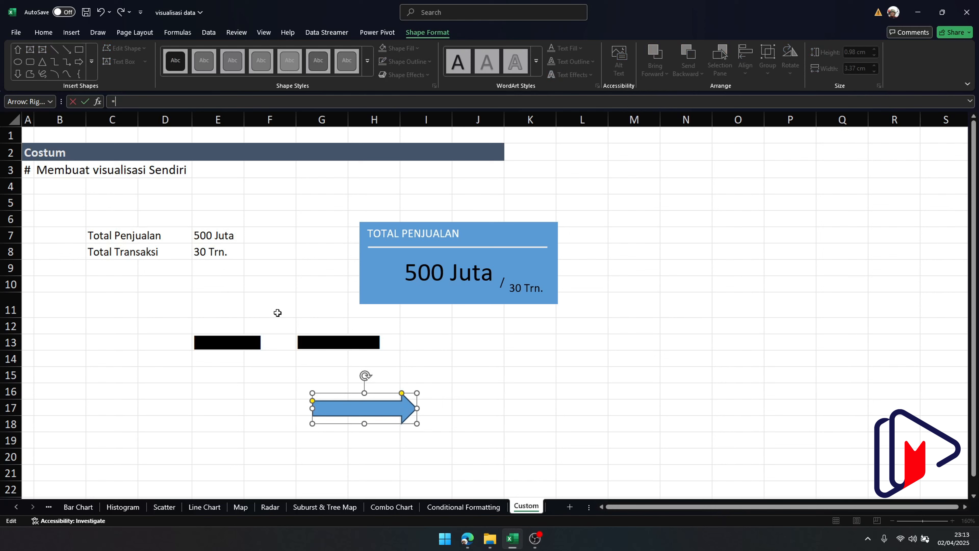
{"action": "type", "text": "="}
{"action": "left_click", "coordinate": [308, 343]}
{"action": "key", "text": "Return"}
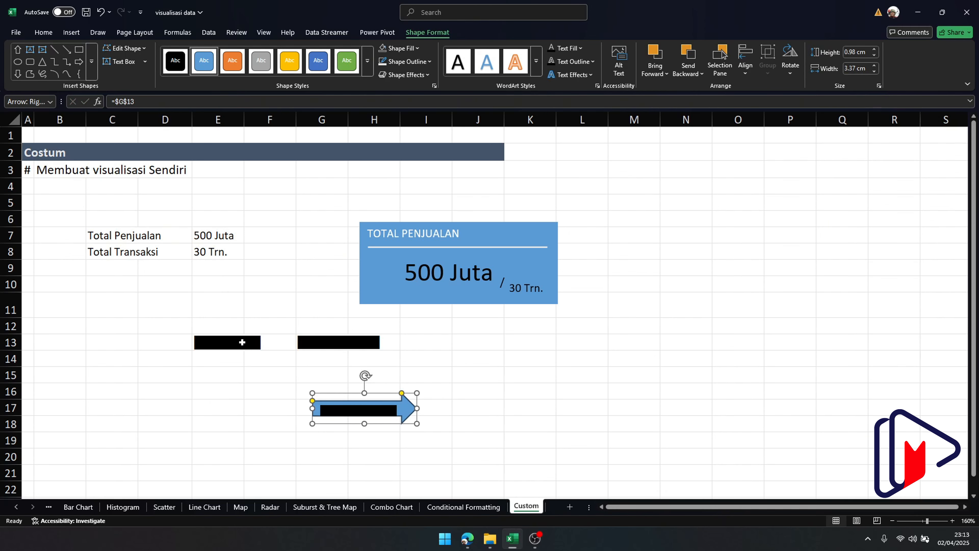
Enter 10 in cell E12 and use that cell as the repeat count in E13, making the formula =REPT("█",E12).
{"action": "left_click", "coordinate": [229, 345]}
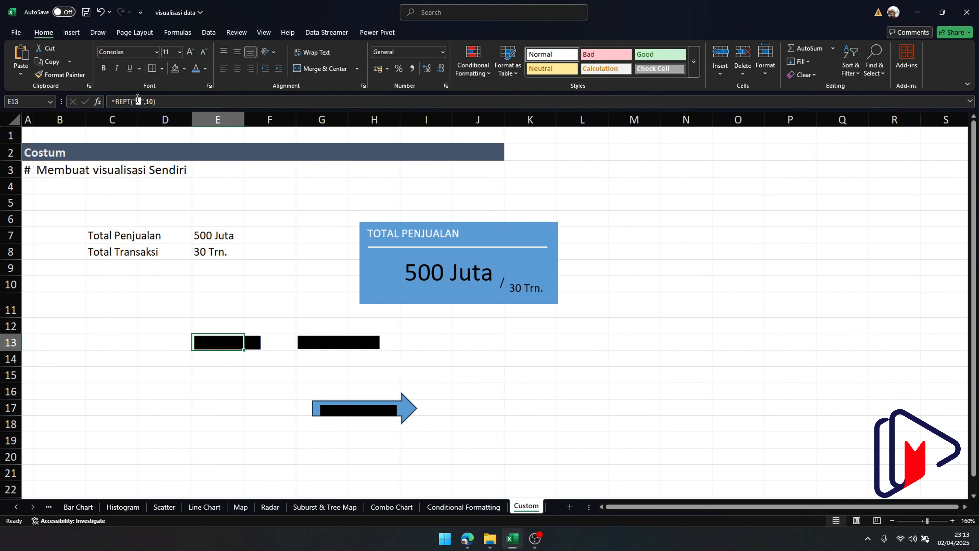
{"action": "left_click", "coordinate": [212, 328]}
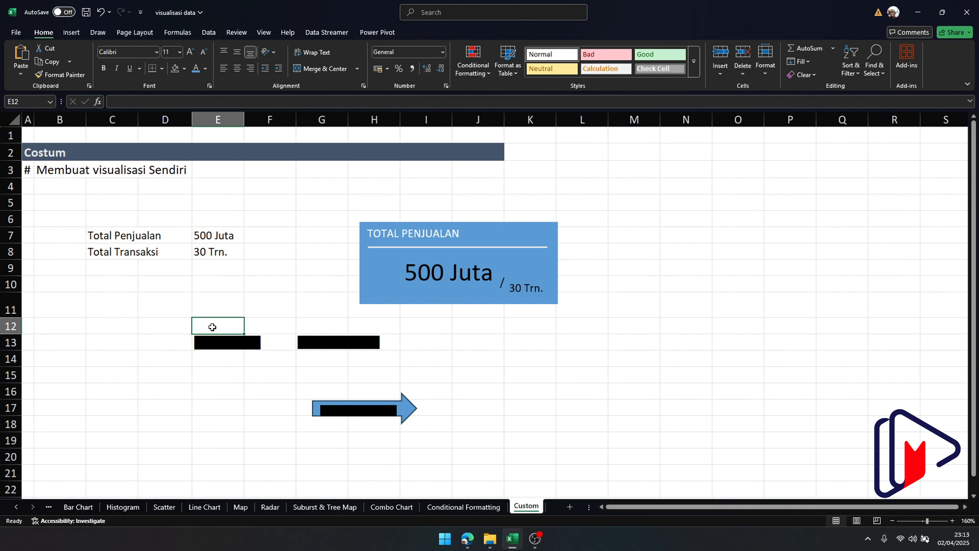
{"action": "type", "text": "10"}
{"action": "key", "text": "Return"}
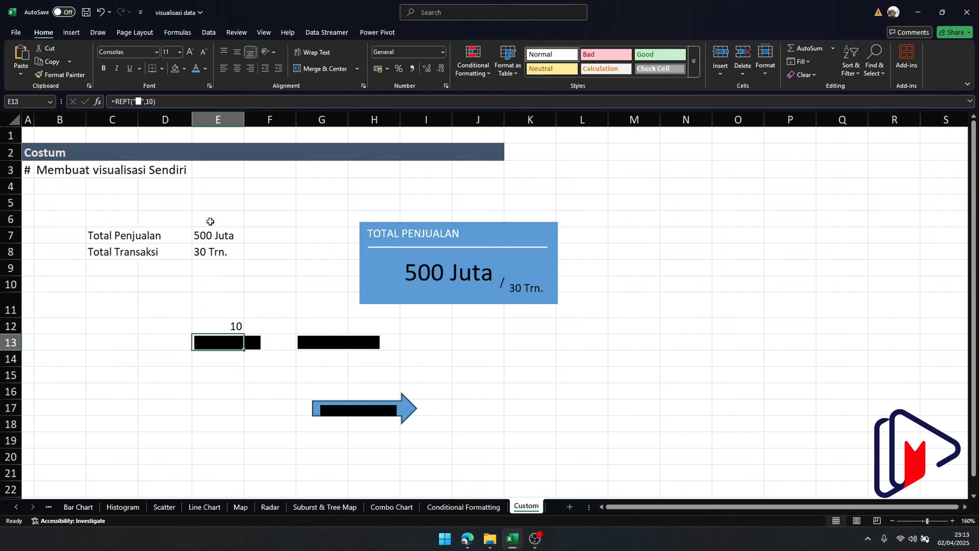
{"action": "left_click", "coordinate": [147, 103]}
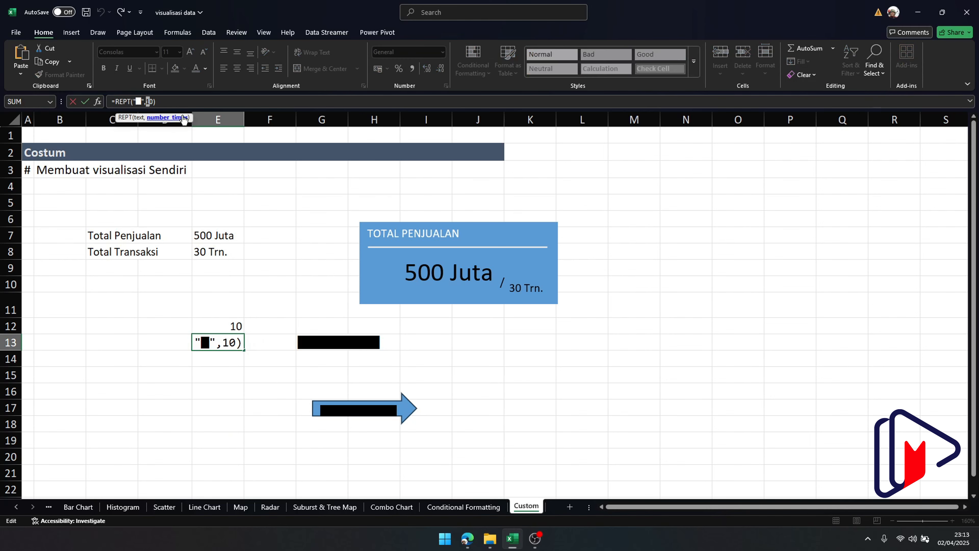
{"action": "left_click", "coordinate": [184, 120]}
{"action": "key", "text": "BackSpace"}
{"action": "left_click", "coordinate": [212, 326]}
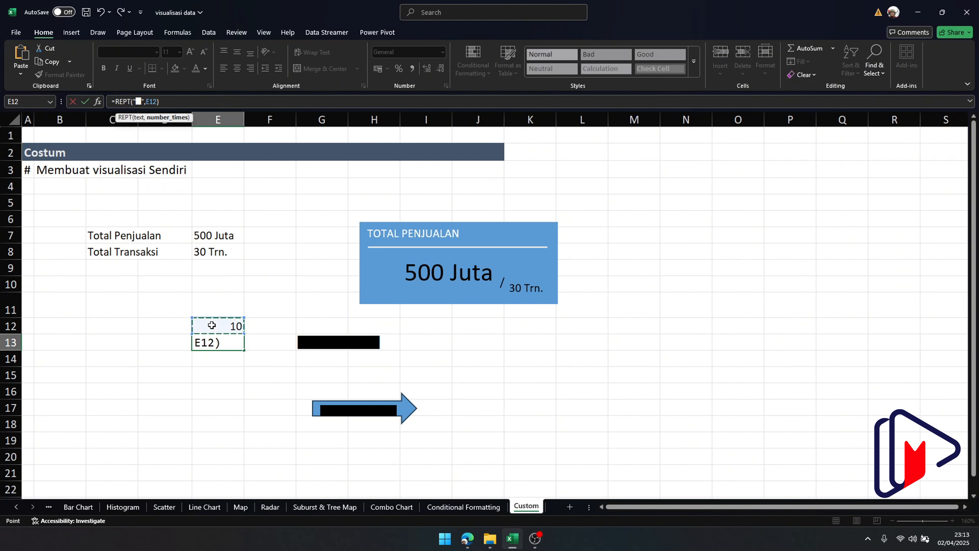
{"action": "key", "text": "Return"}
Set the repeat count in cell E12 to 2.
{"action": "left_click", "coordinate": [232, 325]}
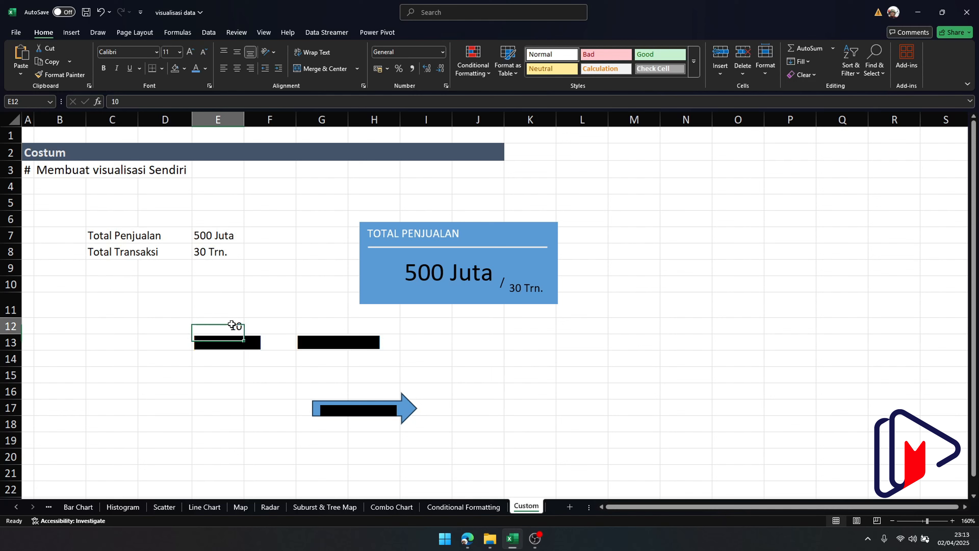
{"action": "type", "text": "2"}
{"action": "left_click", "coordinate": [252, 341]}
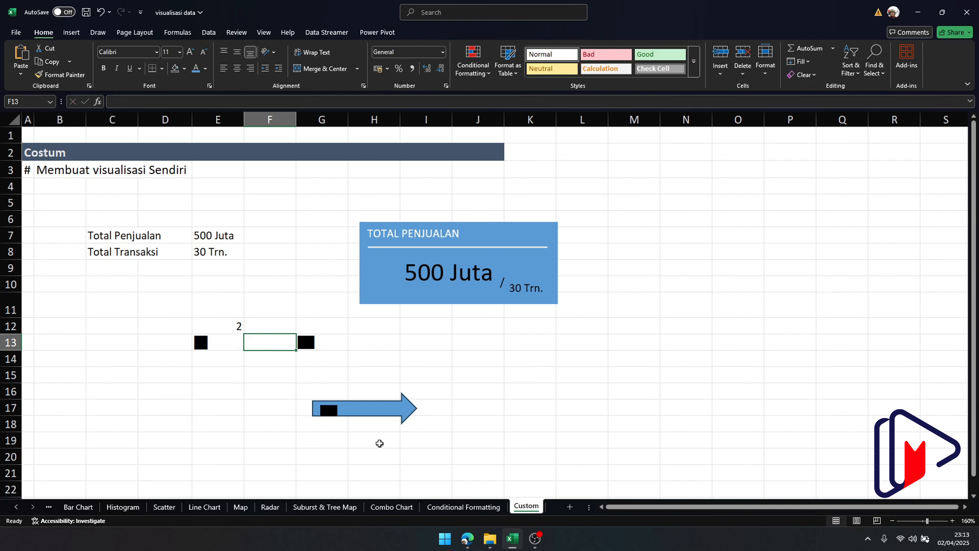
Align the linked block text vertically to the middle of the arrow shape.
{"action": "left_click", "coordinate": [350, 403]}
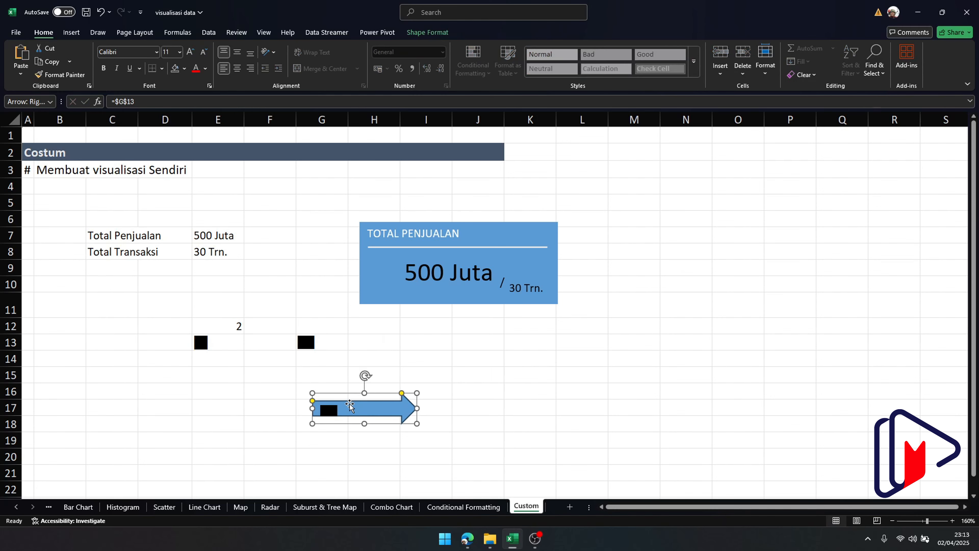
{"action": "left_click", "coordinate": [237, 53]}
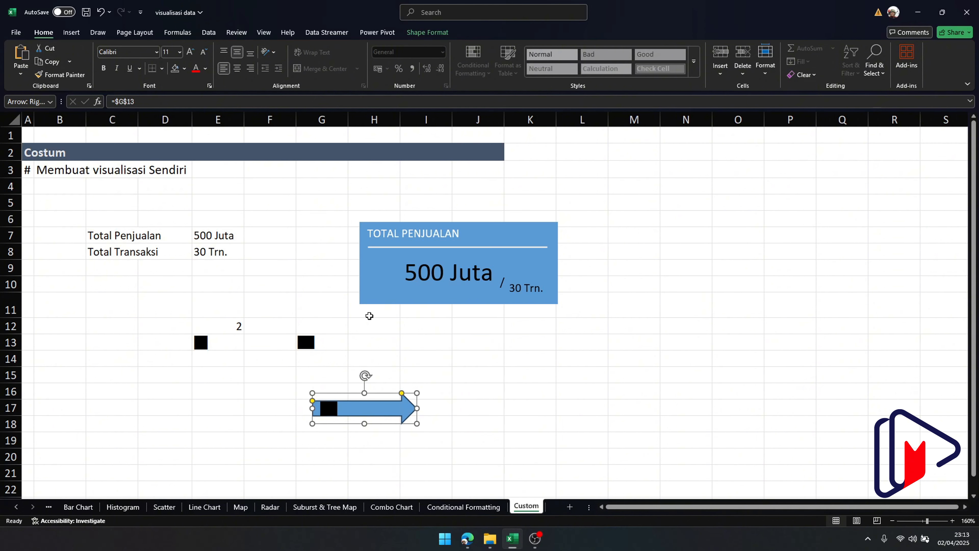
{"action": "left_click", "coordinate": [221, 53]}
{"action": "left_click", "coordinate": [234, 54]}
Set the repeat count in E12 to 20 and widen the arrow to match the end of the bar in G13.
{"action": "left_click", "coordinate": [236, 323]}
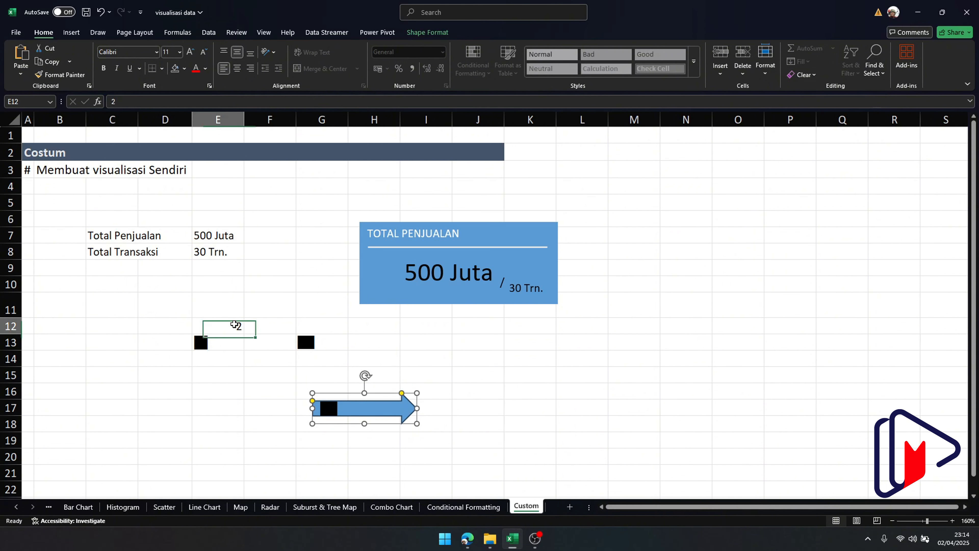
{"action": "type", "text": "20"}
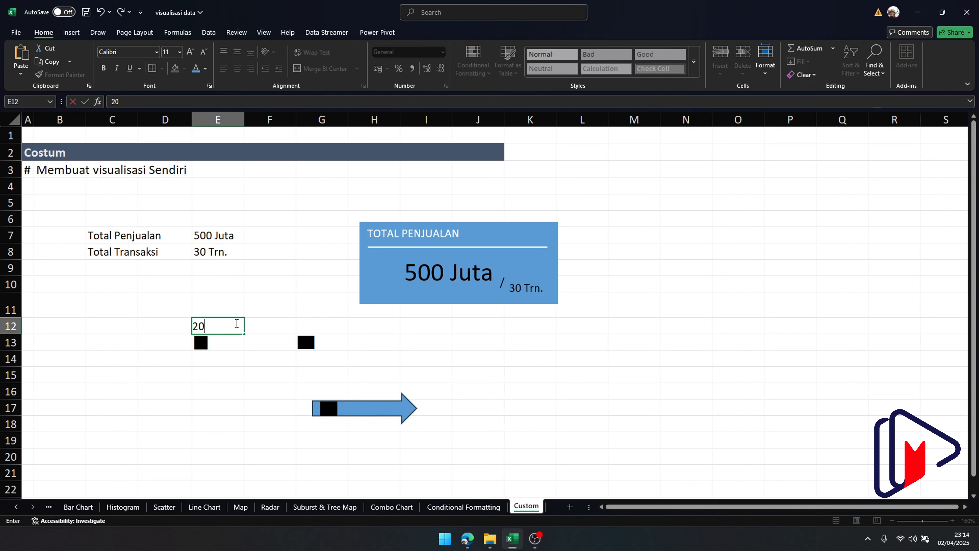
{"action": "key", "text": "Return"}
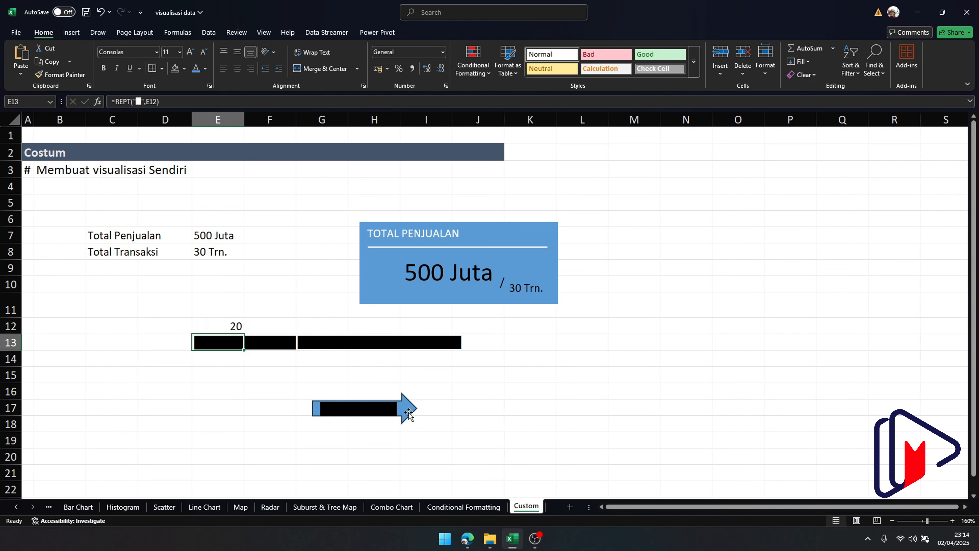
{"action": "left_click", "coordinate": [395, 410]}
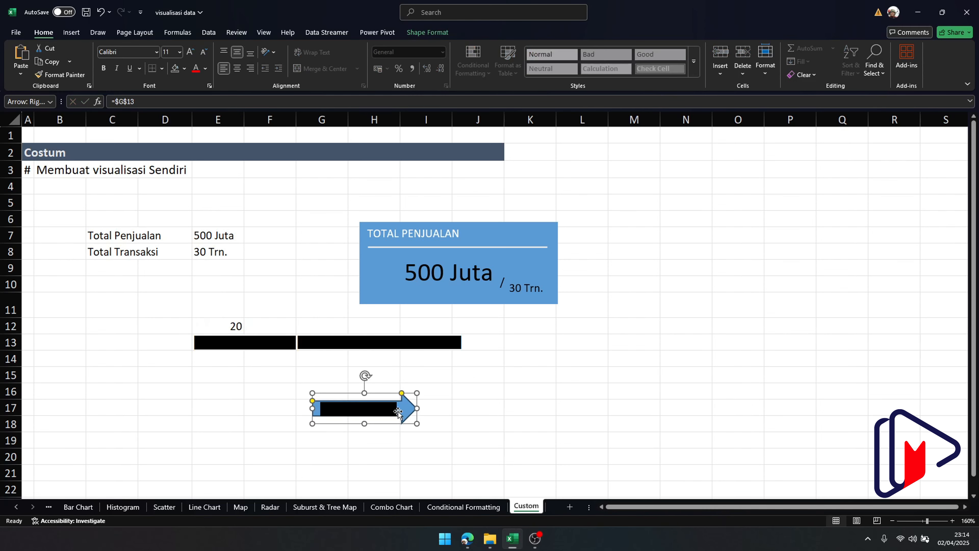
{"action": "left_click_drag", "start_coordinate": [415, 408], "coordinate": [461, 408]}
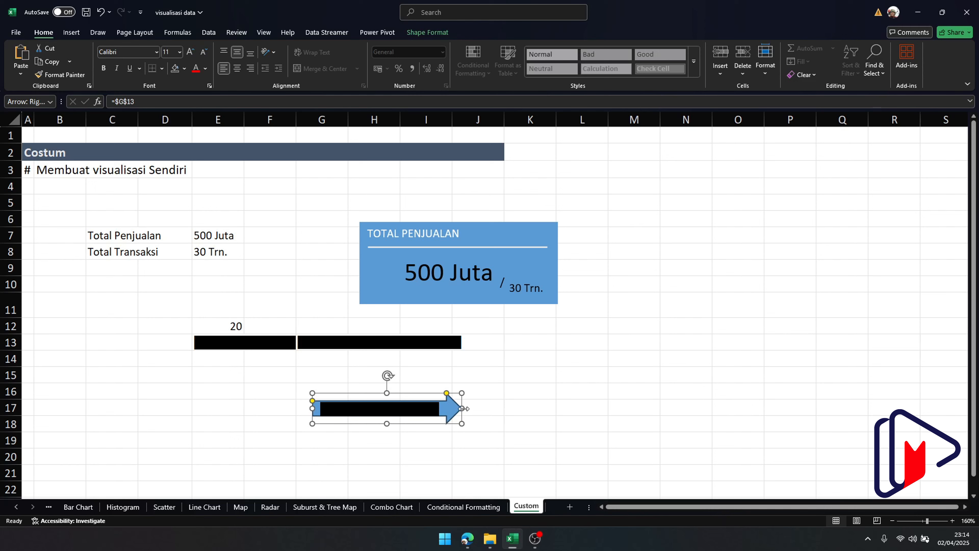
Set the repeat count in cell E12 to 10.
{"action": "left_click", "coordinate": [231, 326]}
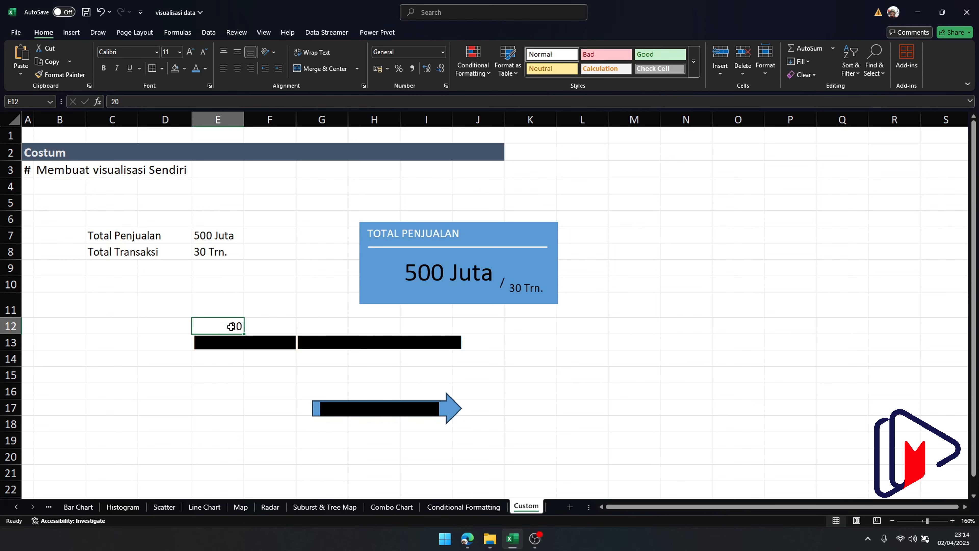
{"action": "type", "text": "10"}
{"action": "key", "text": "Return"}
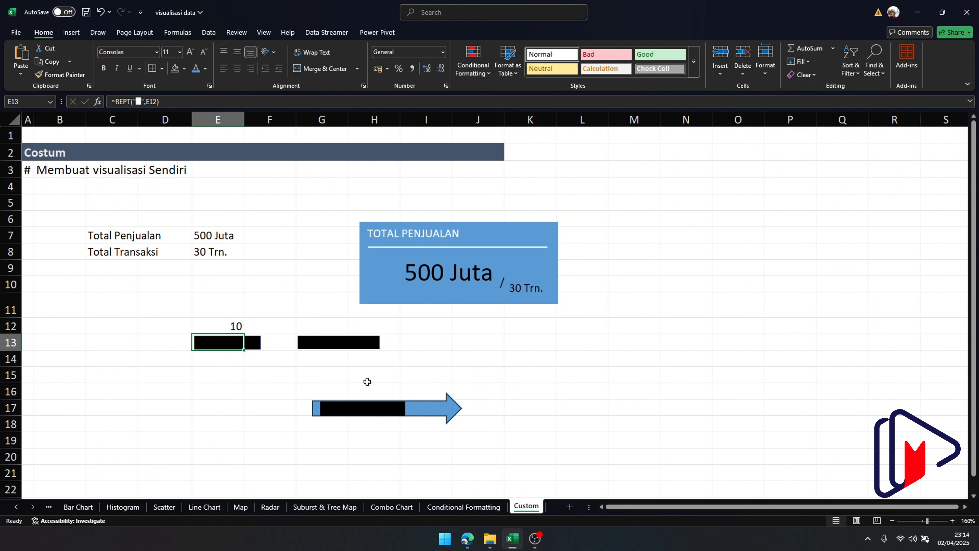
Merge and center cells E17:E20.
{"action": "left_click", "coordinate": [218, 403]}
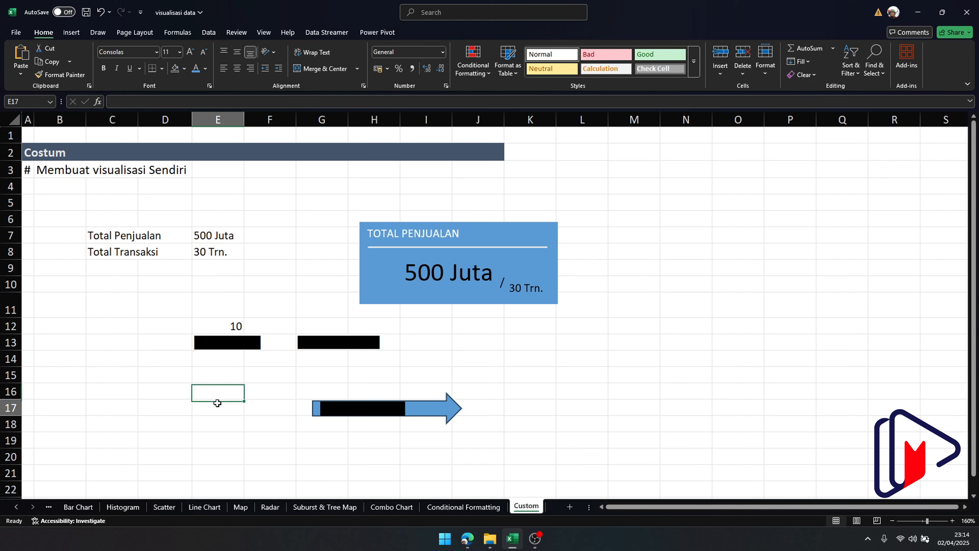
{"action": "left_click_drag", "start_coordinate": [218, 403], "coordinate": [221, 464]}
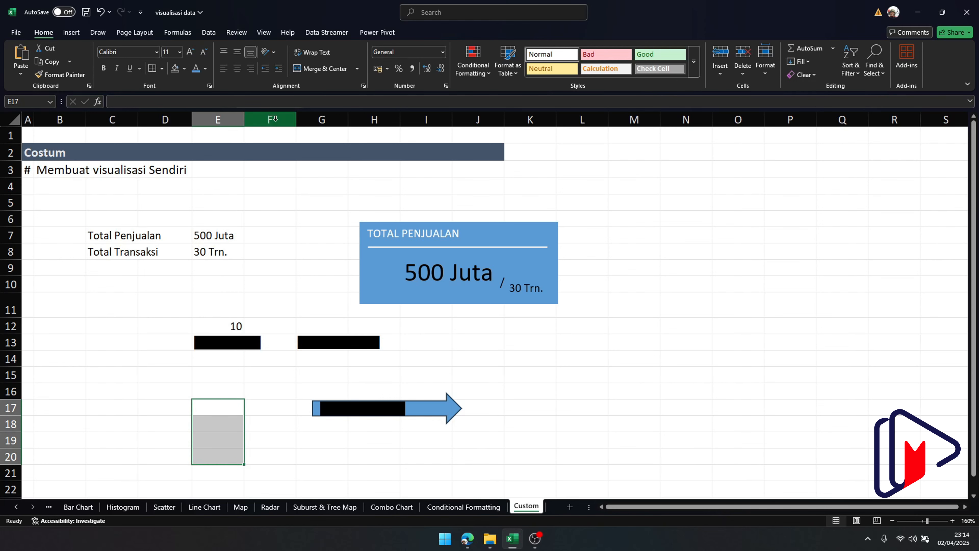
{"action": "left_click", "coordinate": [308, 68]}
Enter =E13 in the merged cell E17:E20 and rotate its text down to form a vertical bar.
{"action": "left_click", "coordinate": [218, 342]}
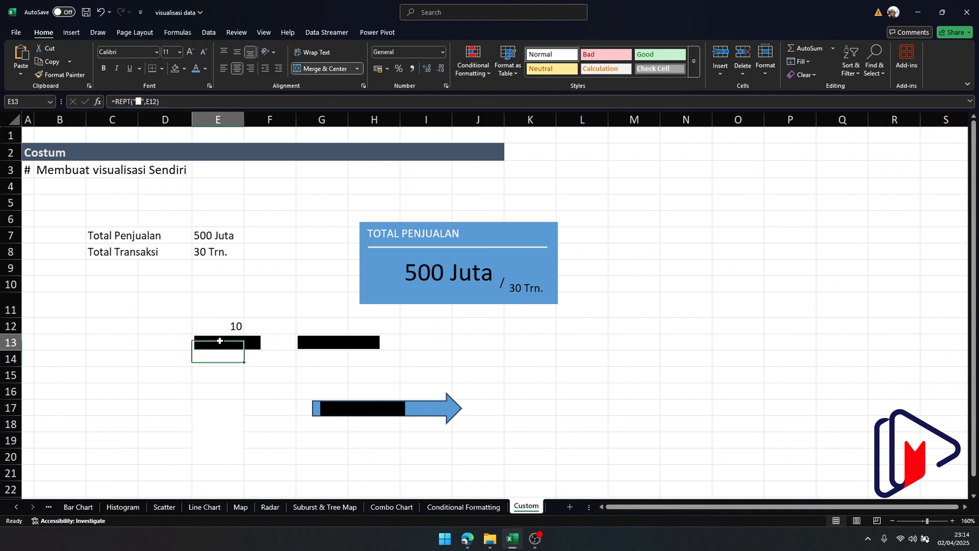
{"action": "left_click", "coordinate": [205, 440]}
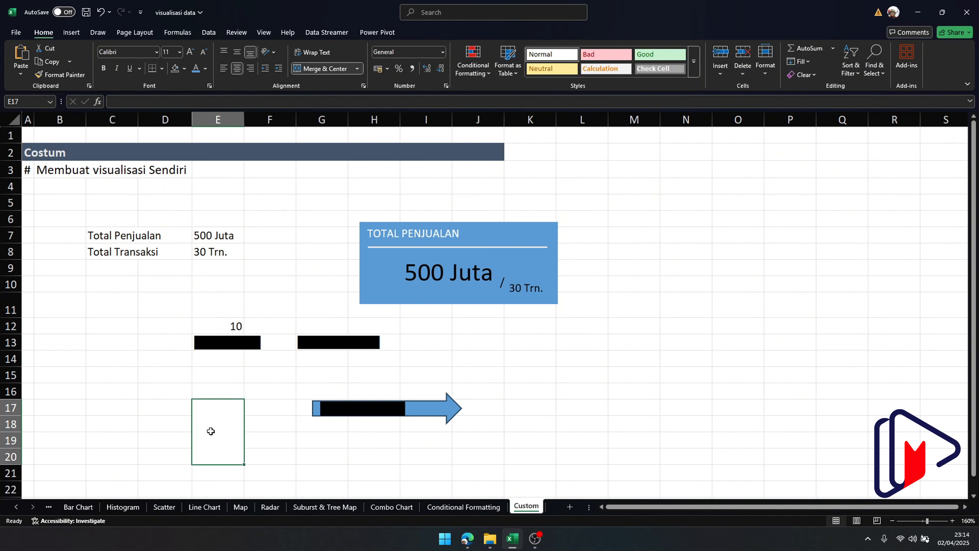
{"action": "type", "text": "="}
{"action": "left_click", "coordinate": [215, 343]}
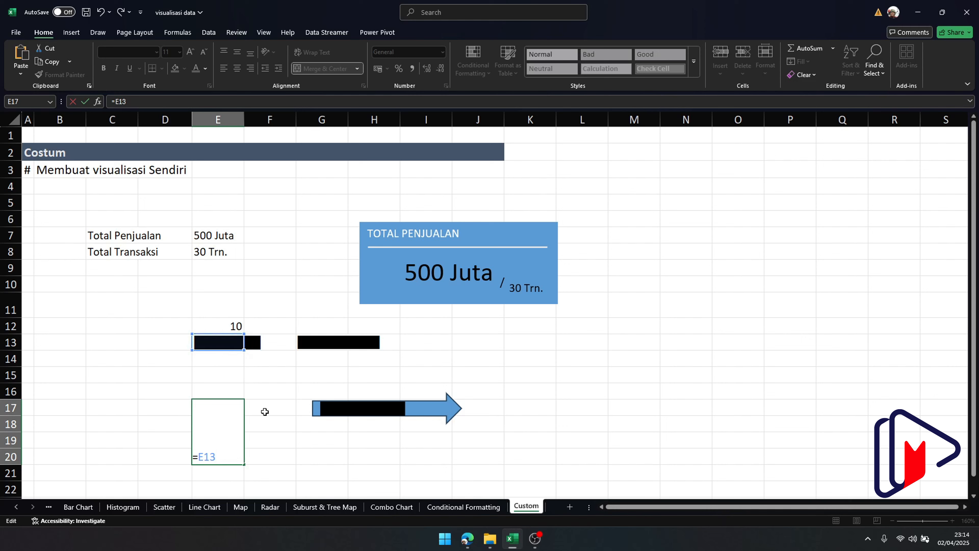
{"action": "key", "text": "ctrl+Return"}
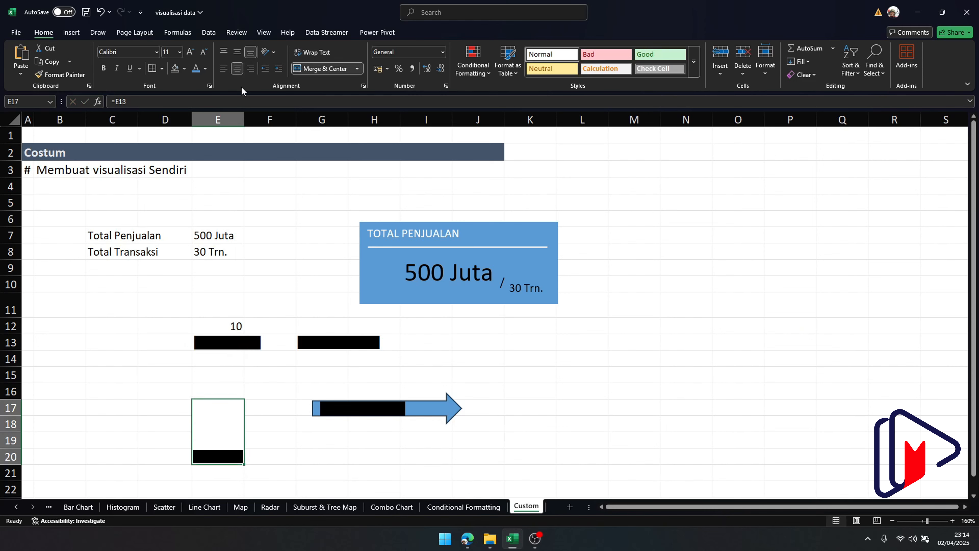
{"action": "left_click", "coordinate": [269, 52]}
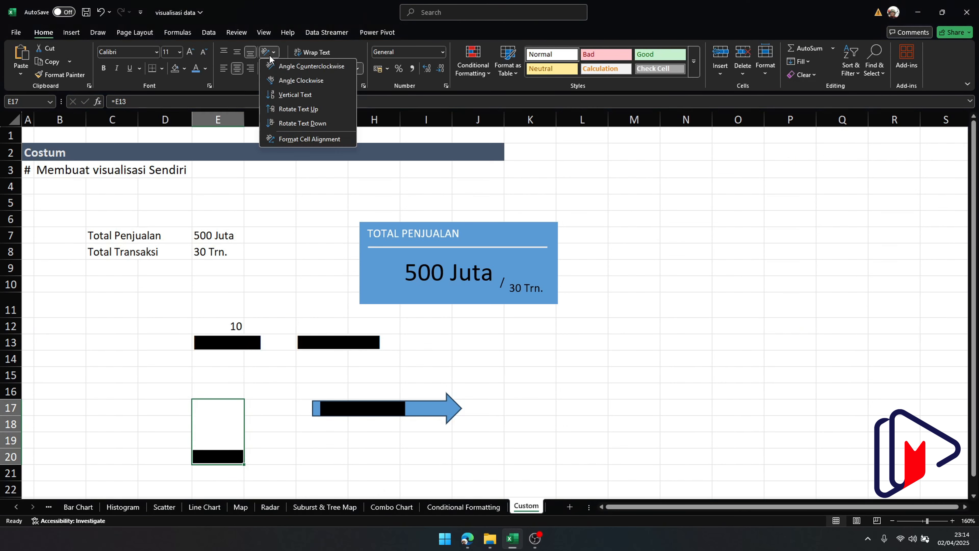
{"action": "left_click", "coordinate": [291, 124]}
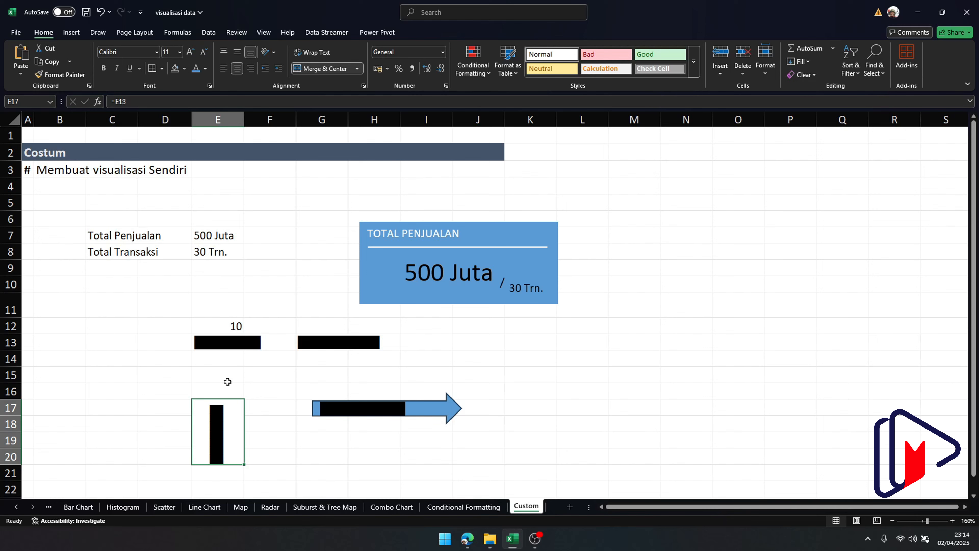
Draw a rectangle about 1.55 cm wide and 2.1 cm high over the merged cell E17:E20.
{"action": "left_click", "coordinate": [377, 33]}
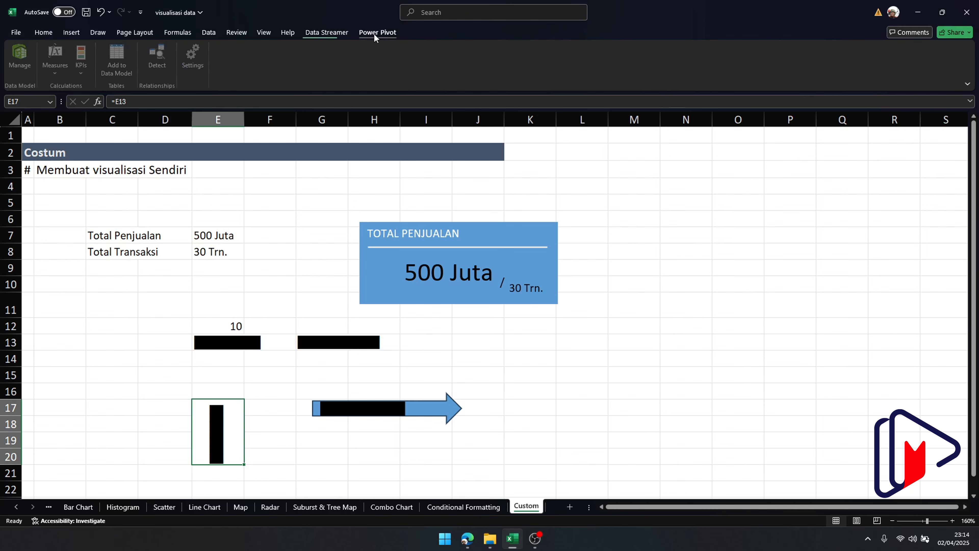
{"action": "left_click", "coordinate": [72, 33]}
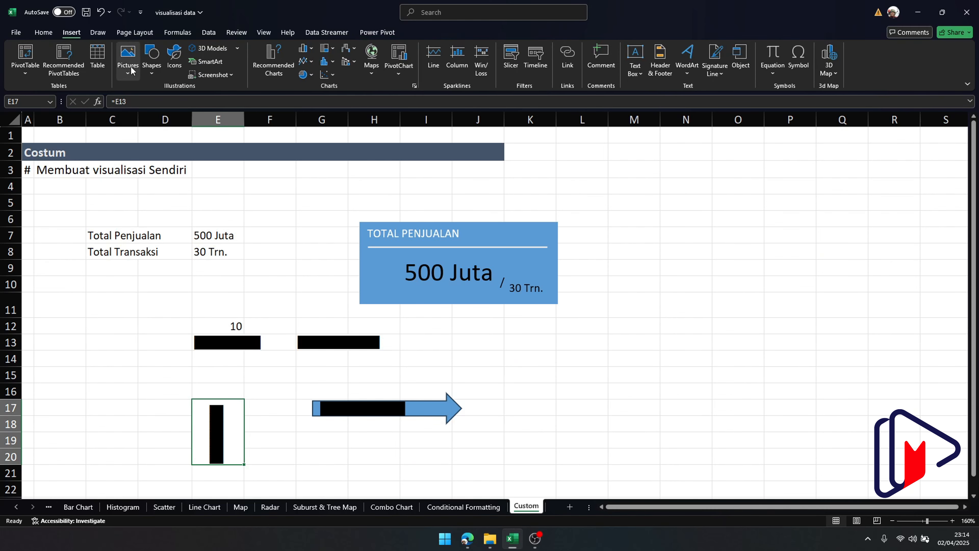
{"action": "left_click", "coordinate": [152, 70]}
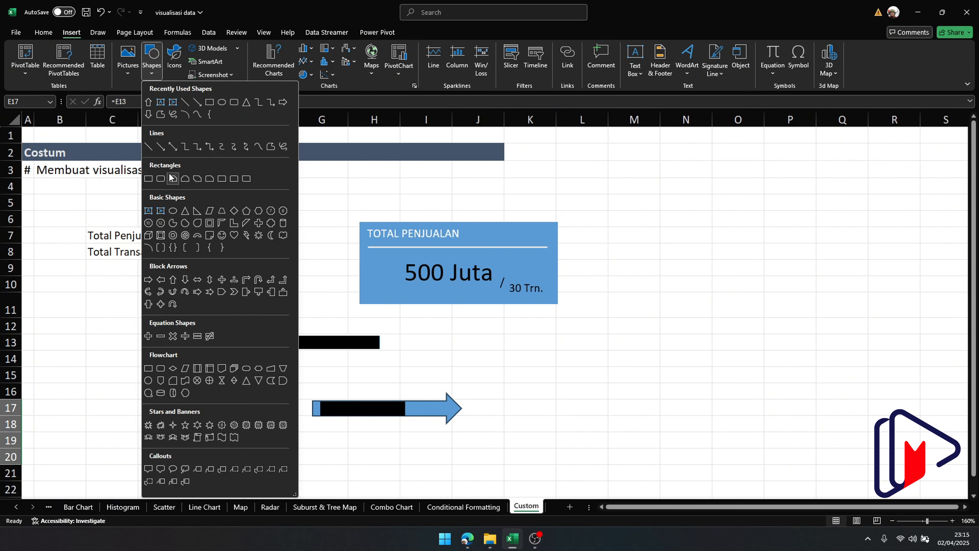
{"action": "left_click", "coordinate": [210, 102]}
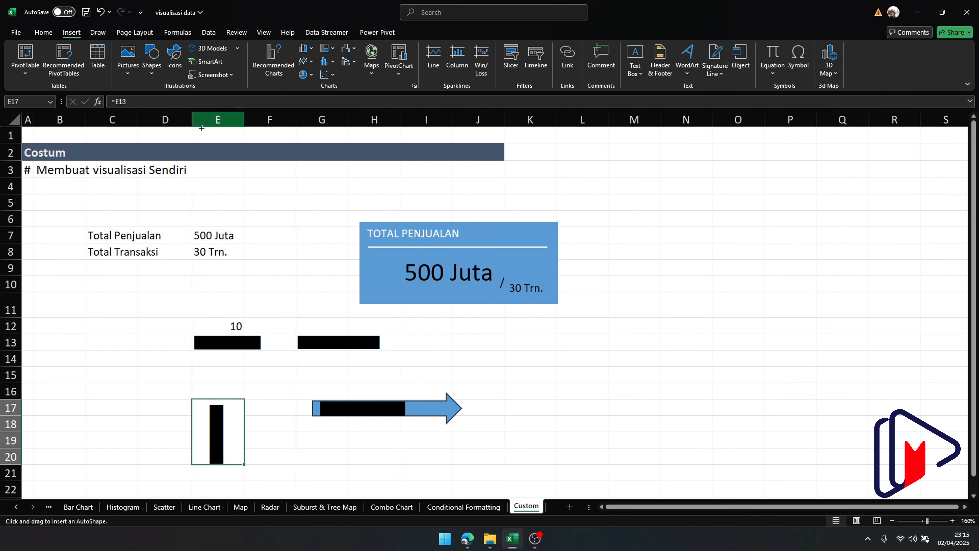
{"action": "left_click_drag", "start_coordinate": [193, 400], "coordinate": [242, 465]}
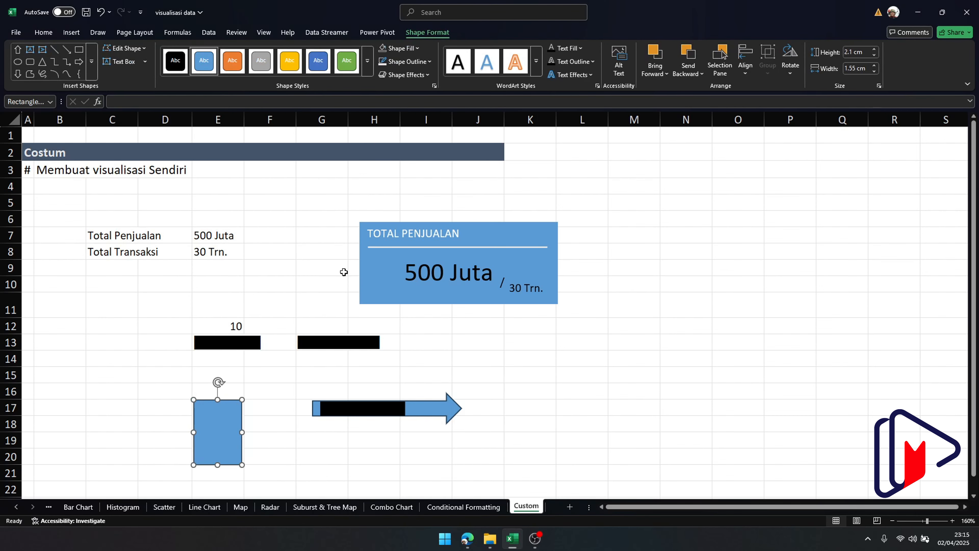
Remove the fill of the rectangle over the merged cell E17:E20.
{"action": "left_click", "coordinate": [411, 49]}
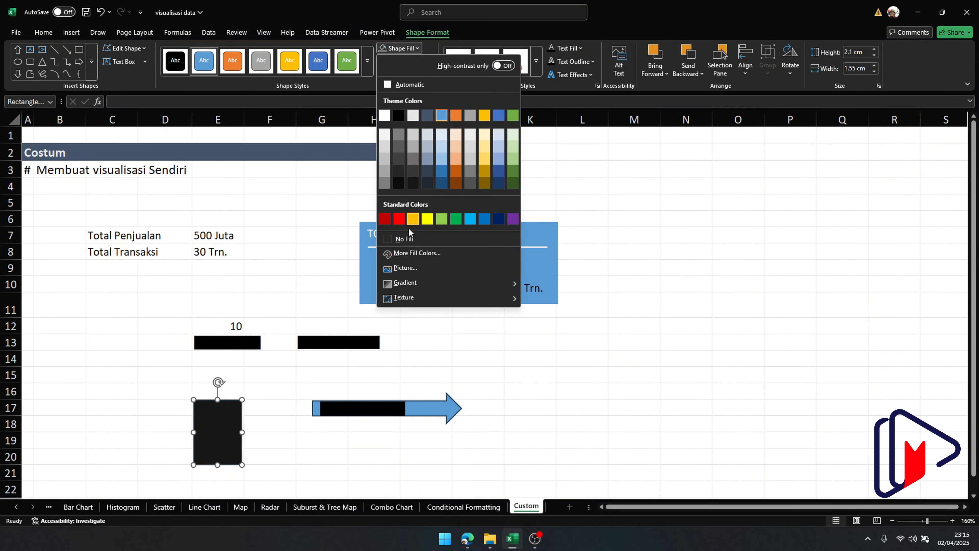
{"action": "left_click", "coordinate": [401, 238]}
{"action": "left_click", "coordinate": [250, 428]}
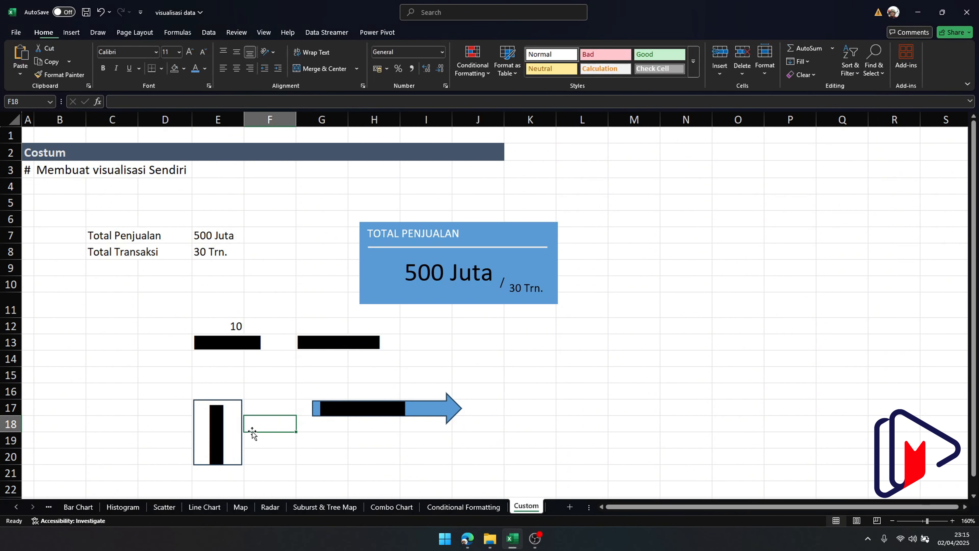
{"action": "left_click", "coordinate": [228, 426]}
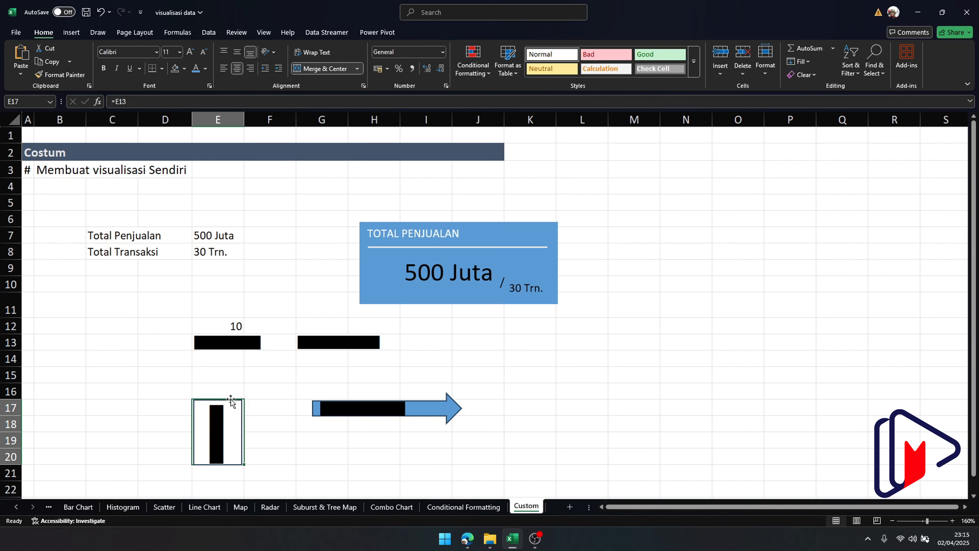
{"action": "left_click", "coordinate": [393, 272]}
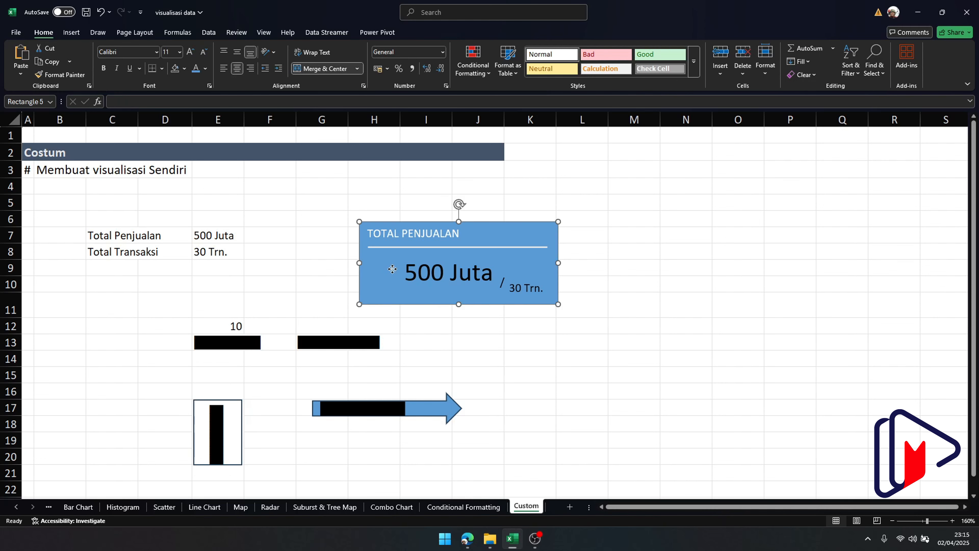
{"action": "left_click", "coordinate": [220, 418]}
{"action": "left_click_drag", "start_coordinate": [236, 416], "coordinate": [258, 410]}
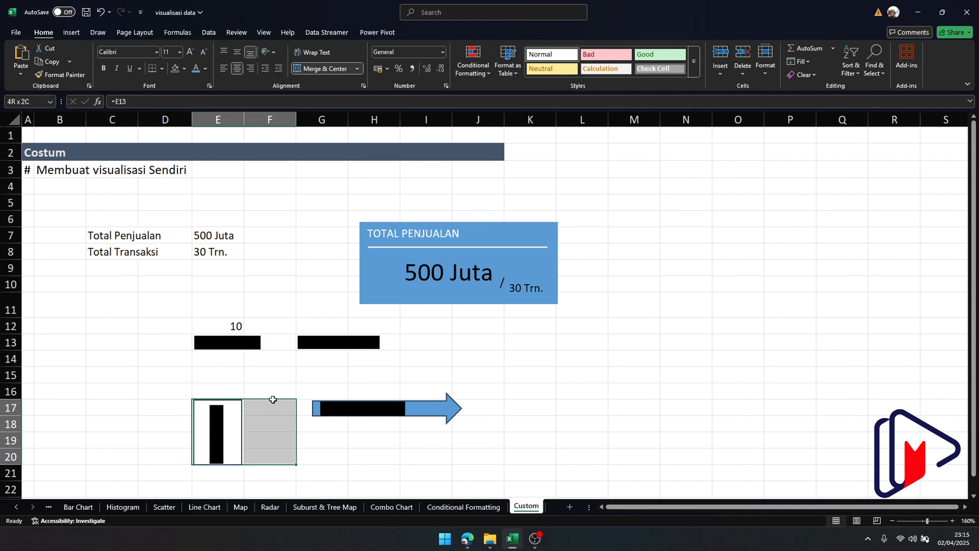
{"action": "left_click", "coordinate": [371, 268]}
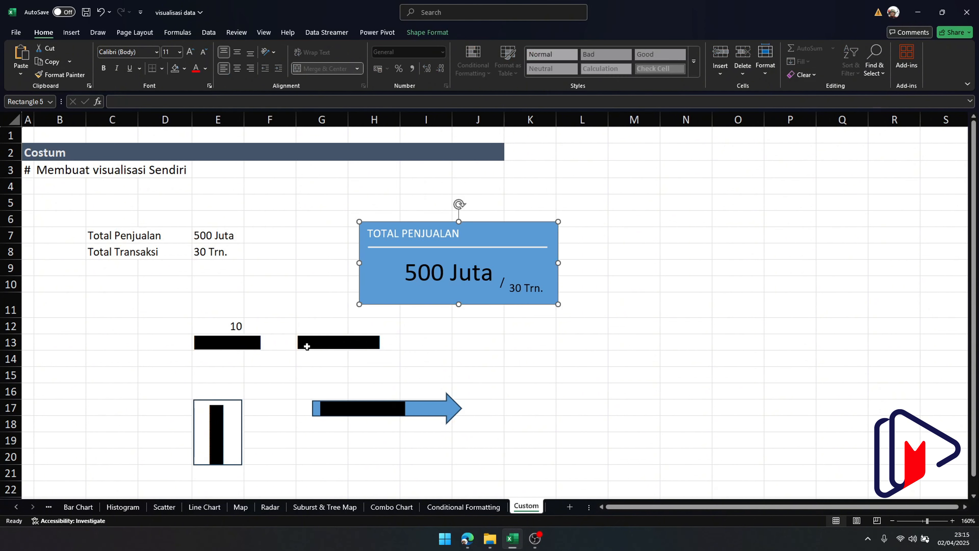
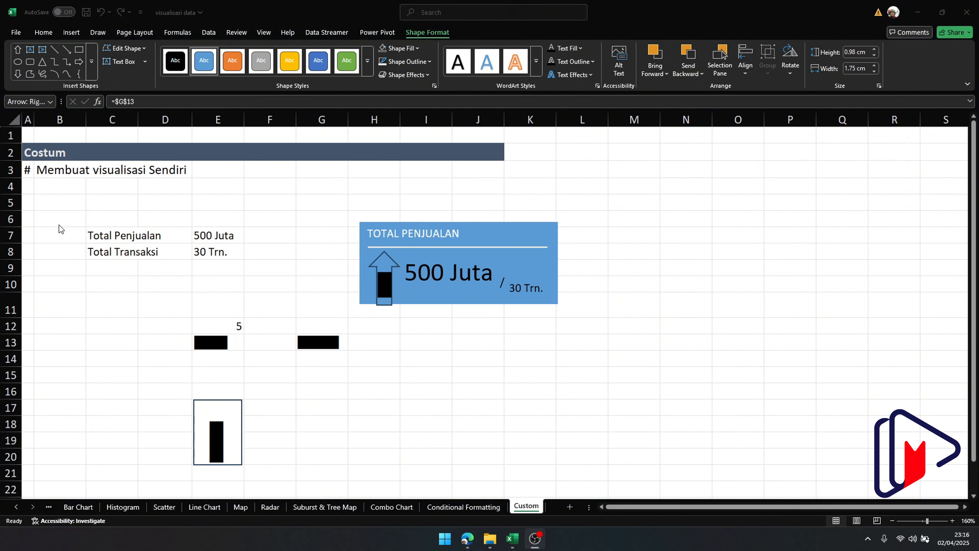
Change the shape of the arrow on the sales card to a rectangle.
{"action": "left_click", "coordinate": [135, 46]}
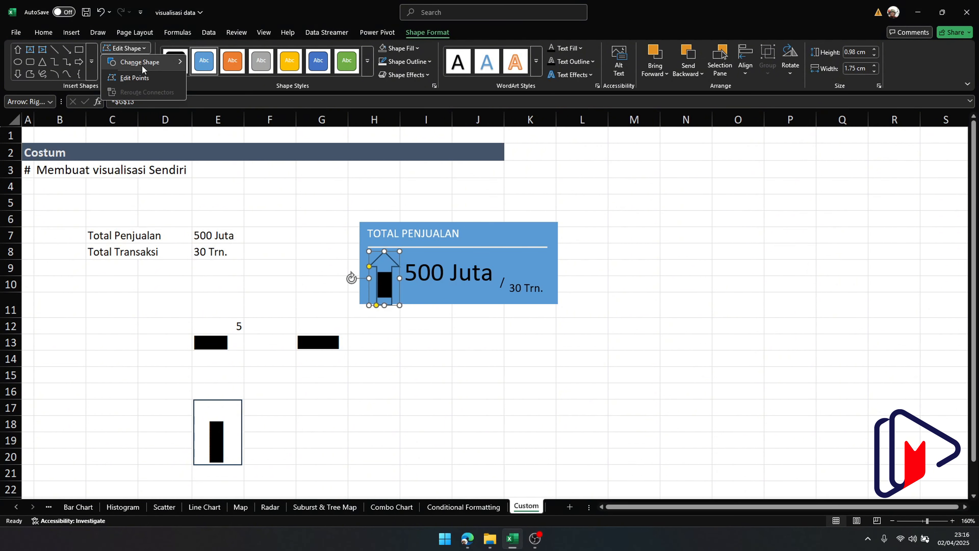
{"action": "mouse_move", "coordinate": [142, 63]}
{"action": "left_click", "coordinate": [192, 76]}
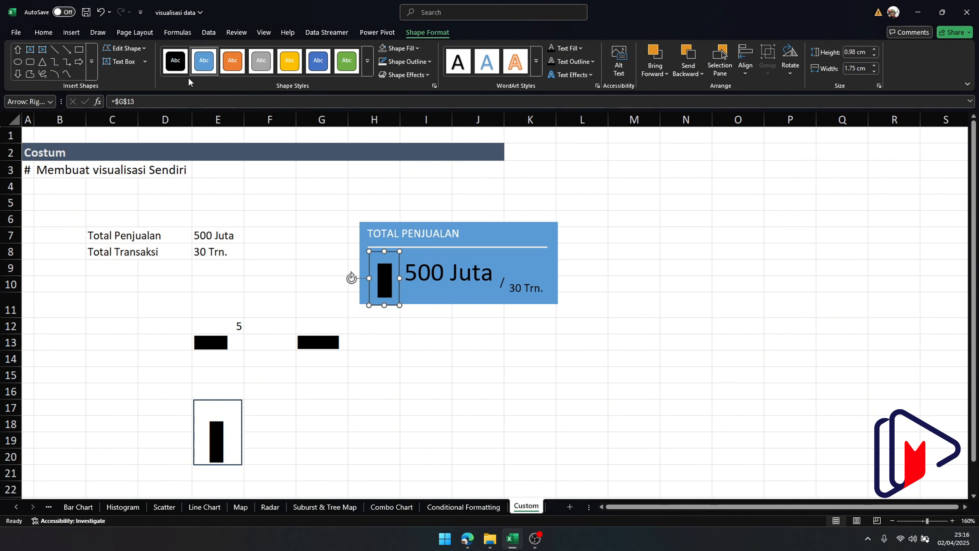
{"action": "key", "text": "Escape"}
Remove the outline of the bar rectangle on the sales card and nudge the shape slightly upward.
{"action": "left_click", "coordinate": [384, 277]}
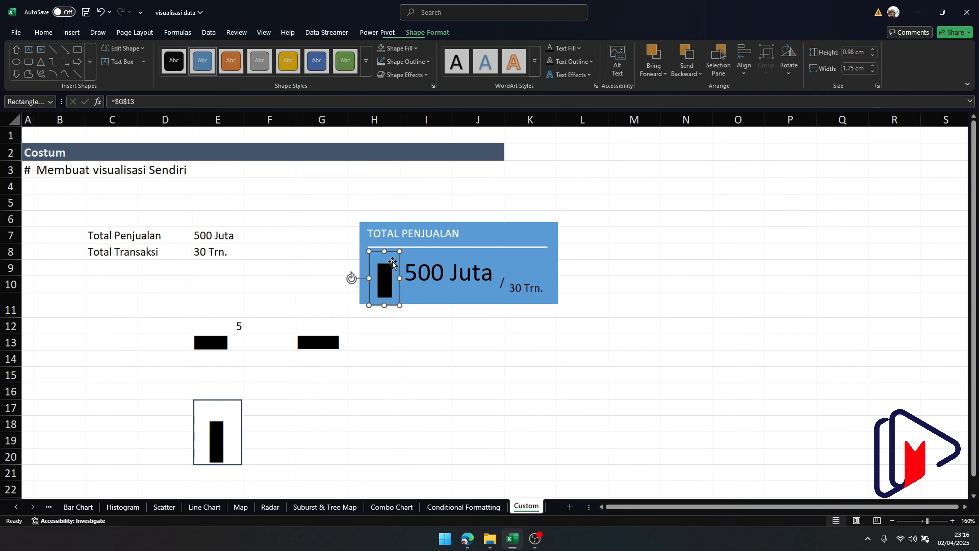
{"action": "left_click", "coordinate": [405, 61]}
{"action": "left_click", "coordinate": [410, 249]}
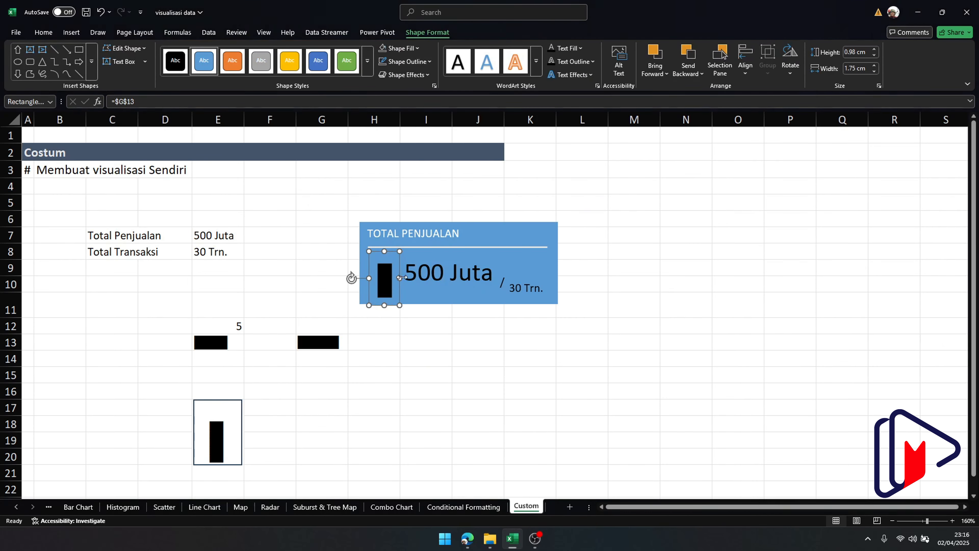
{"action": "left_click", "coordinate": [376, 341]}
{"action": "left_click", "coordinate": [384, 277]}
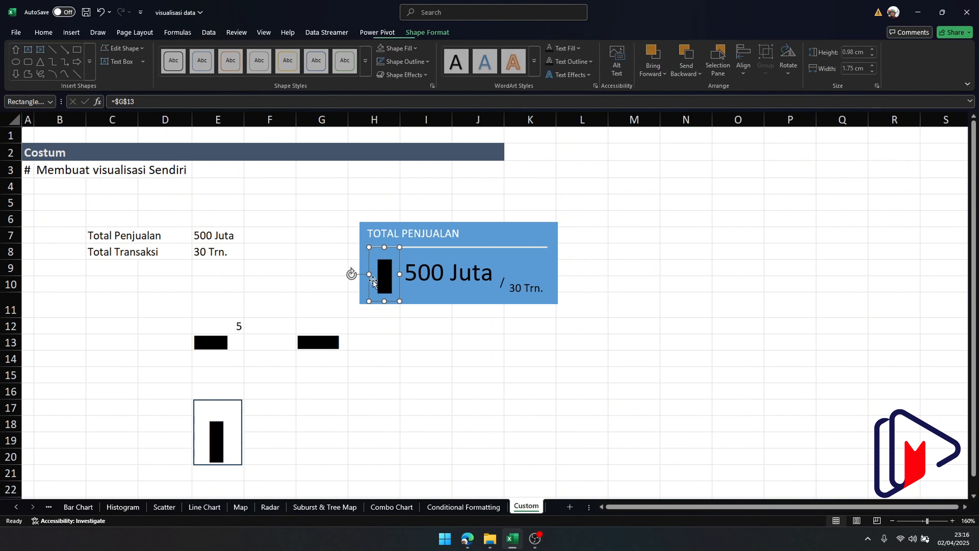
Set the repeat count in cell E12 to 2 and lower the top edge of the card's bar rectangle slightly.
{"action": "left_click", "coordinate": [236, 325]}
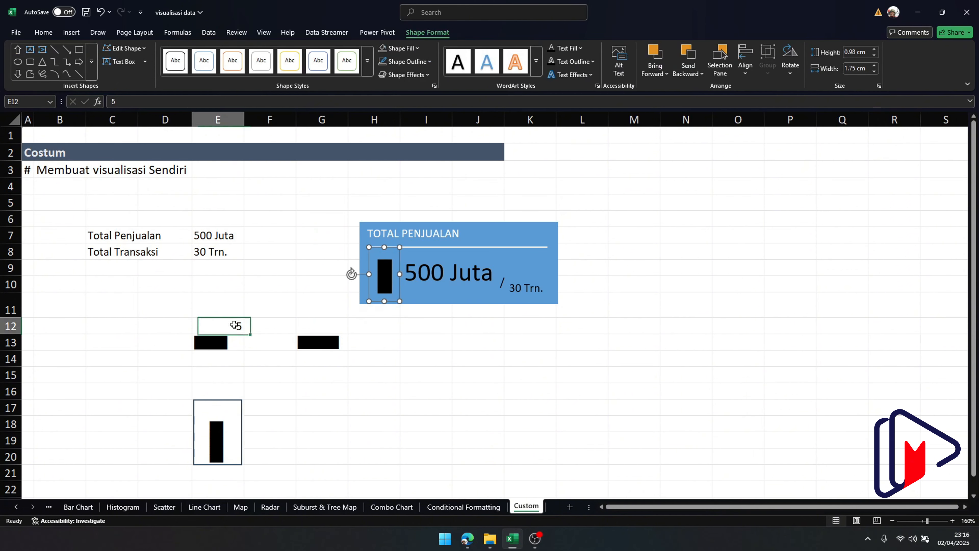
{"action": "type", "text": "2"}
{"action": "left_click", "coordinate": [274, 372]}
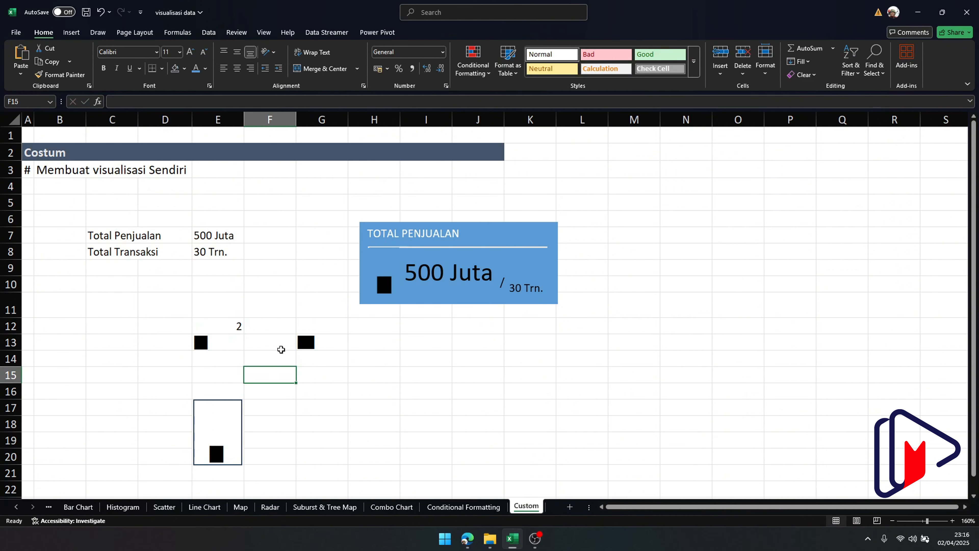
{"action": "left_click", "coordinate": [399, 284]}
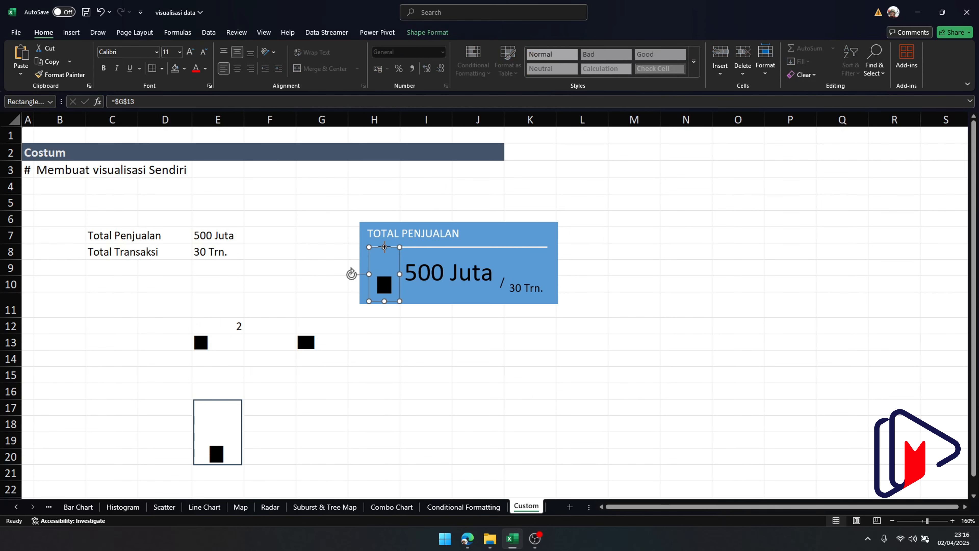
{"action": "left_click_drag", "start_coordinate": [384, 246], "coordinate": [383, 249]}
Test the card's bar with repeat counts of 3 and 4 in cell E12.
{"action": "left_click", "coordinate": [227, 321]}
{"action": "type", "text": "3"}
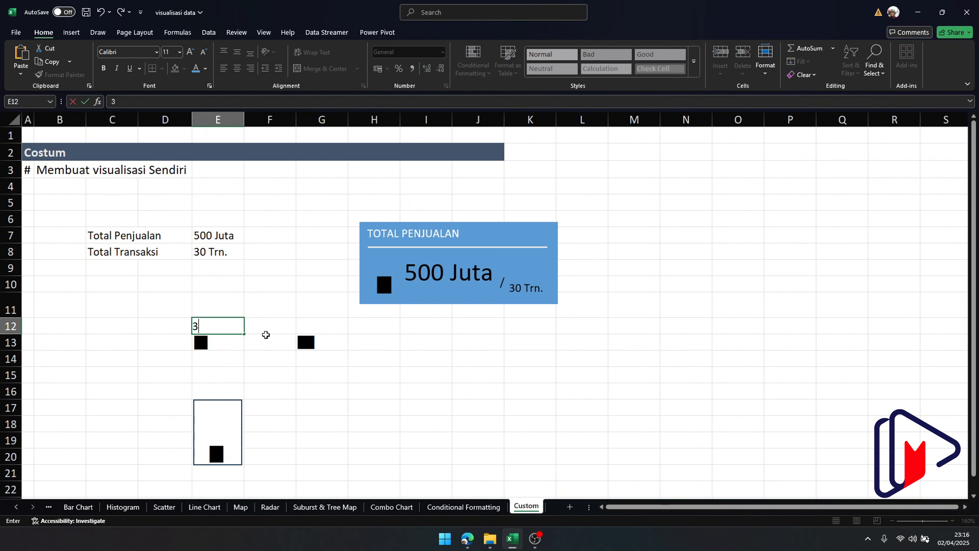
{"action": "left_click", "coordinate": [300, 377]}
{"action": "left_click", "coordinate": [226, 326]}
{"action": "type", "text": "4"}
{"action": "left_click", "coordinate": [361, 374]}
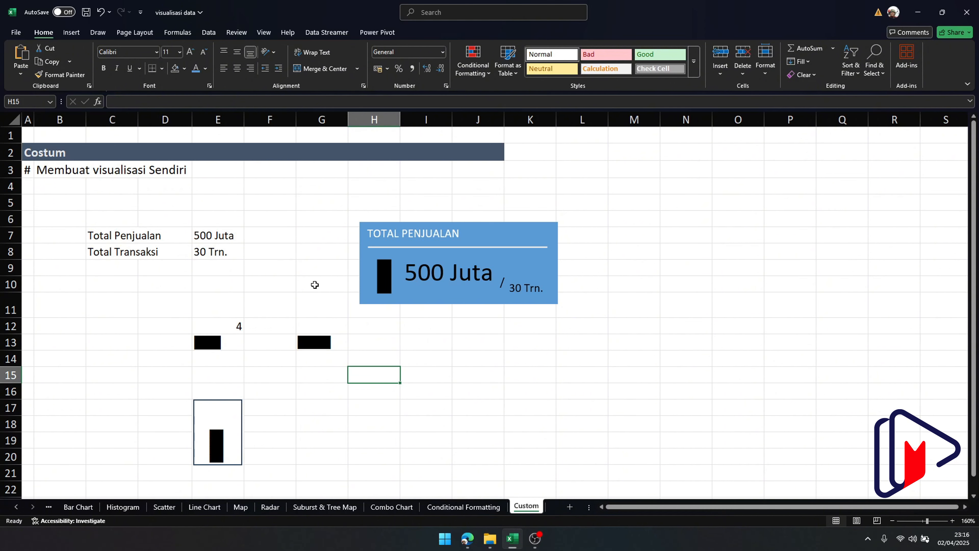
Inspect the REPT formula in E13 and test repeat counts of 5, 4 and 2 in cell E12.
{"action": "left_click", "coordinate": [205, 342]}
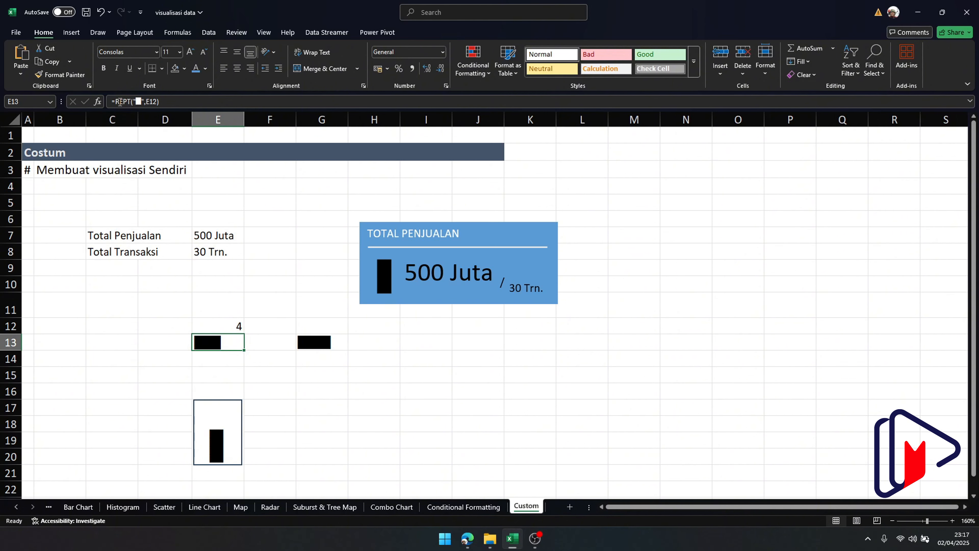
{"action": "left_click", "coordinate": [381, 270]}
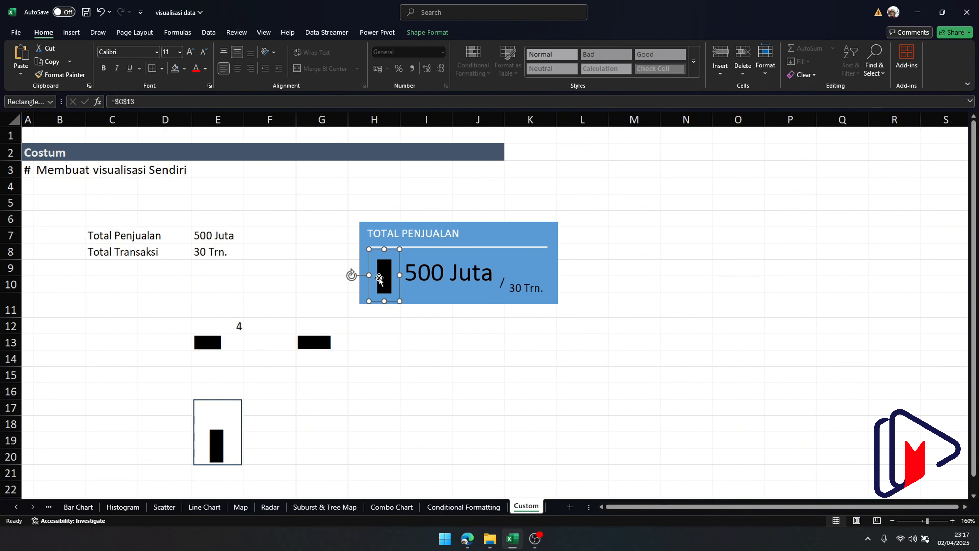
{"action": "left_click", "coordinate": [228, 326]}
{"action": "type", "text": "5"}
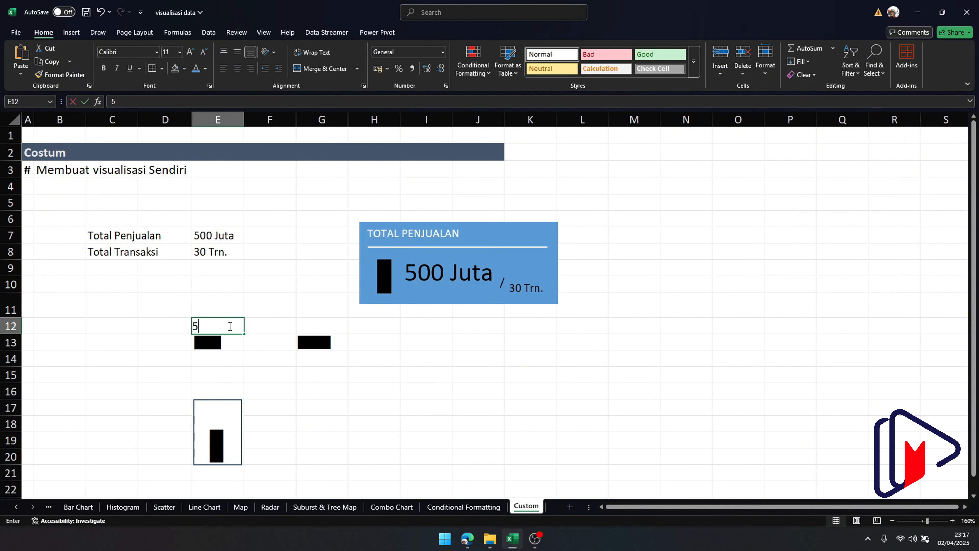
{"action": "left_click", "coordinate": [303, 356]}
{"action": "left_click", "coordinate": [233, 324]}
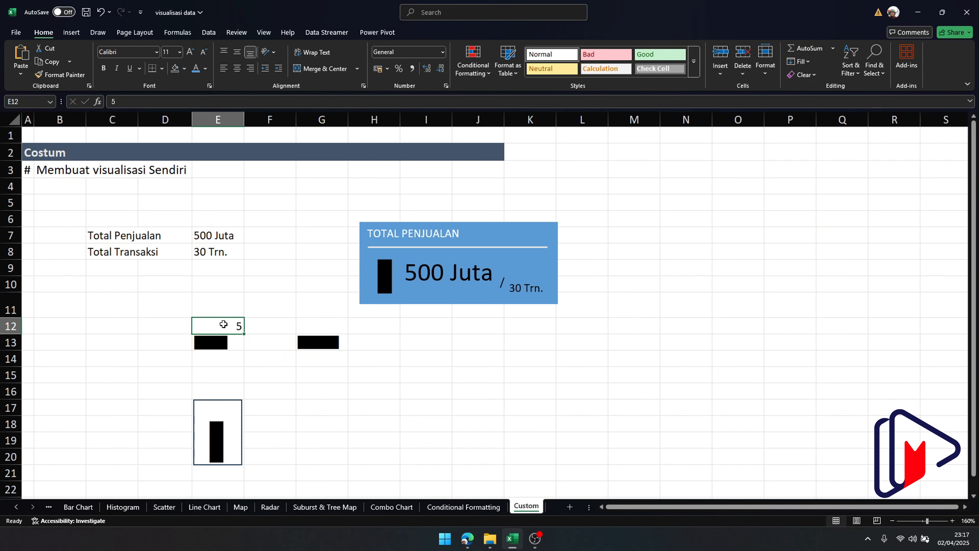
{"action": "type", "text": "4"}
{"action": "left_click", "coordinate": [288, 349]}
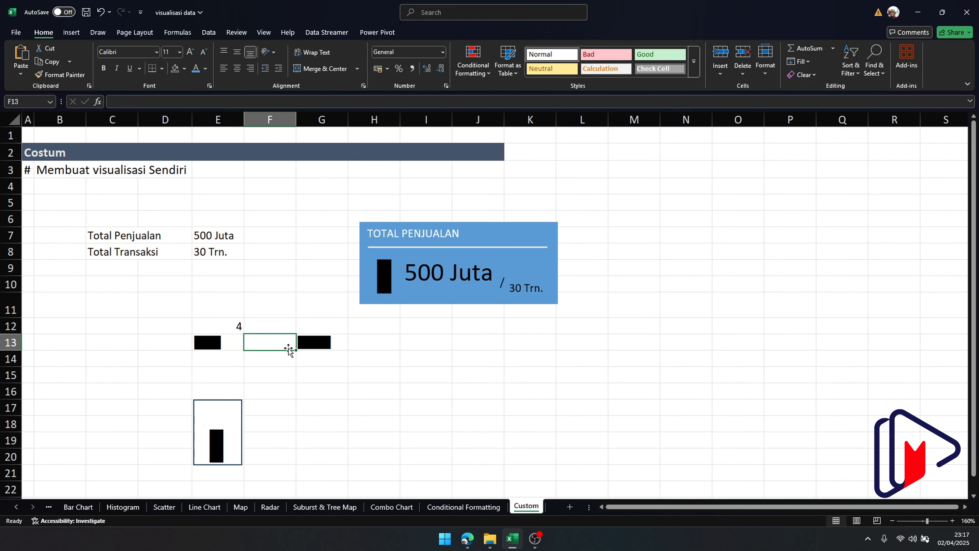
{"action": "left_click", "coordinate": [229, 327]}
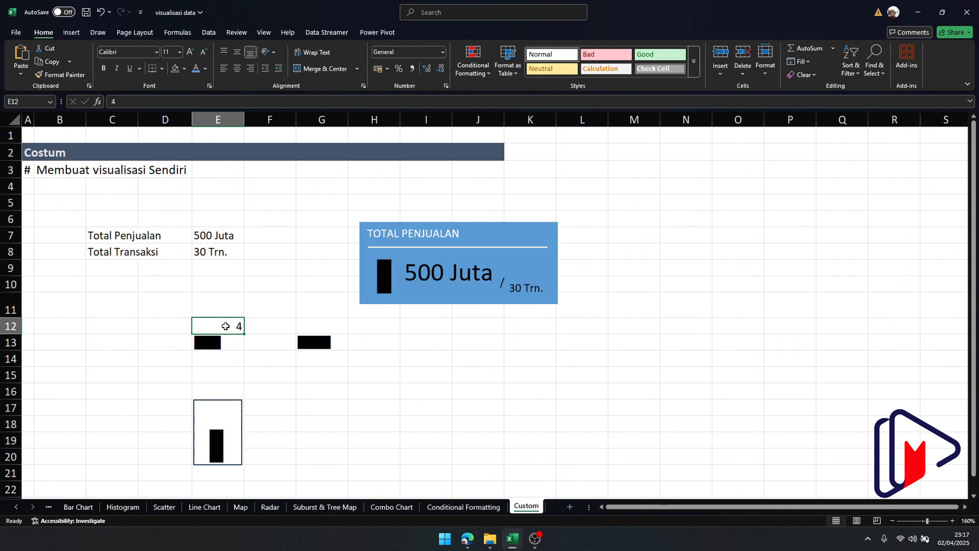
{"action": "type", "text": "2"}
{"action": "left_click", "coordinate": [285, 353]}
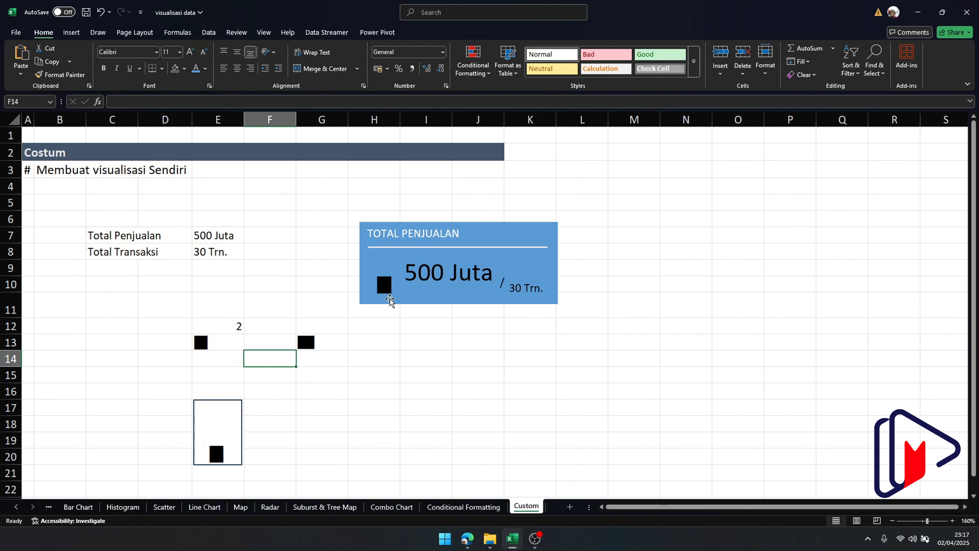
Place a copy of the bar rectangle below the sales card and test repeat counts of 5 and 4 in cell E12.
{"action": "left_click", "coordinate": [390, 267]}
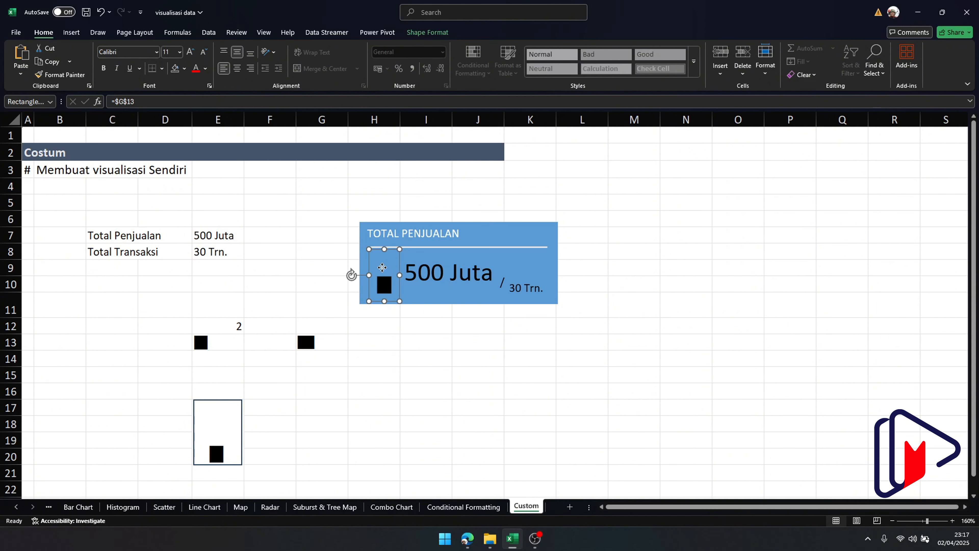
{"action": "left_click_drag", "start_coordinate": [382, 267], "coordinate": [380, 358]}
{"action": "left_click", "coordinate": [228, 325]}
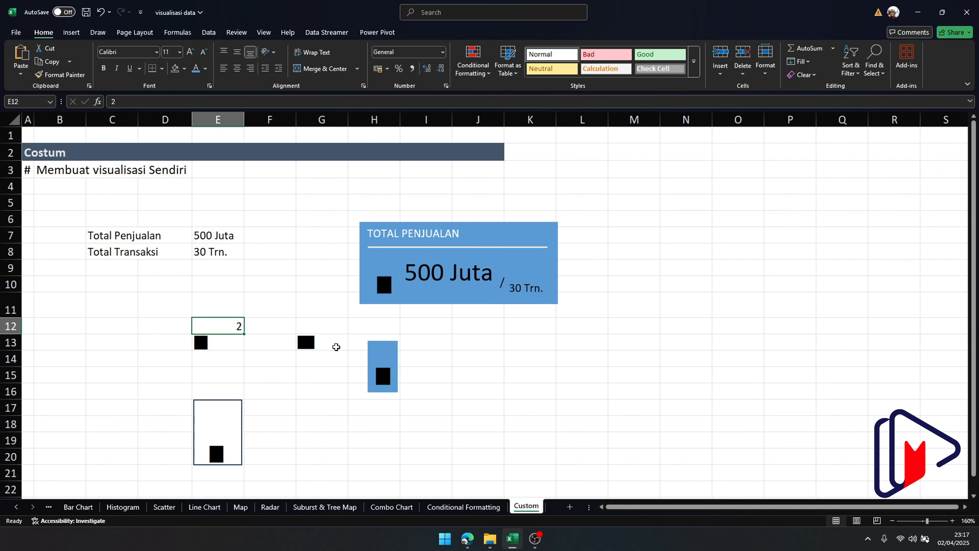
{"action": "type", "text": "5"}
{"action": "left_click", "coordinate": [466, 375]}
{"action": "left_click", "coordinate": [219, 323]}
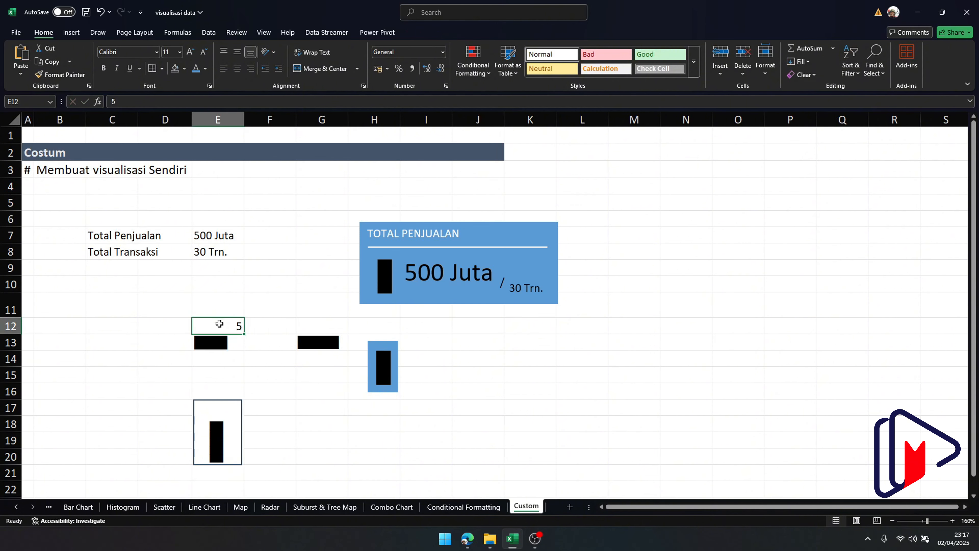
{"action": "type", "text": "4"}
{"action": "left_click", "coordinate": [462, 360]}
Color the copied bar's text red and place the copy over the black bar on the sales card.
{"action": "left_click", "coordinate": [382, 366]}
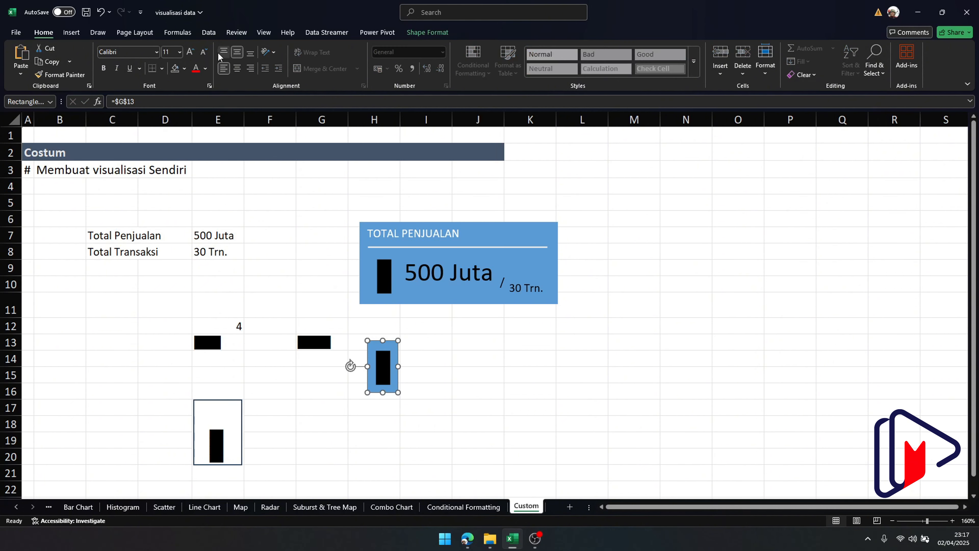
{"action": "left_click", "coordinate": [205, 69]}
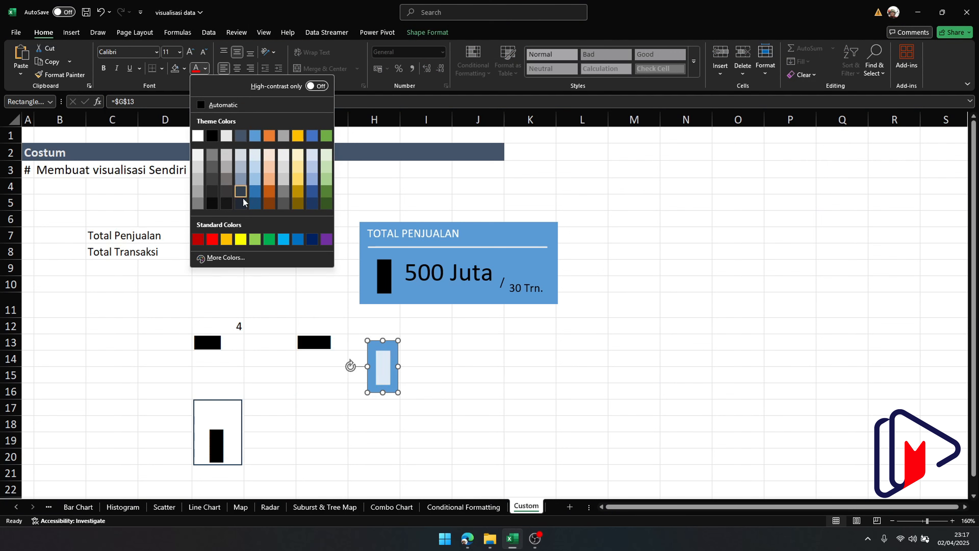
{"action": "left_click", "coordinate": [212, 239]}
{"action": "left_click_drag", "start_coordinate": [380, 355], "coordinate": [382, 266]}
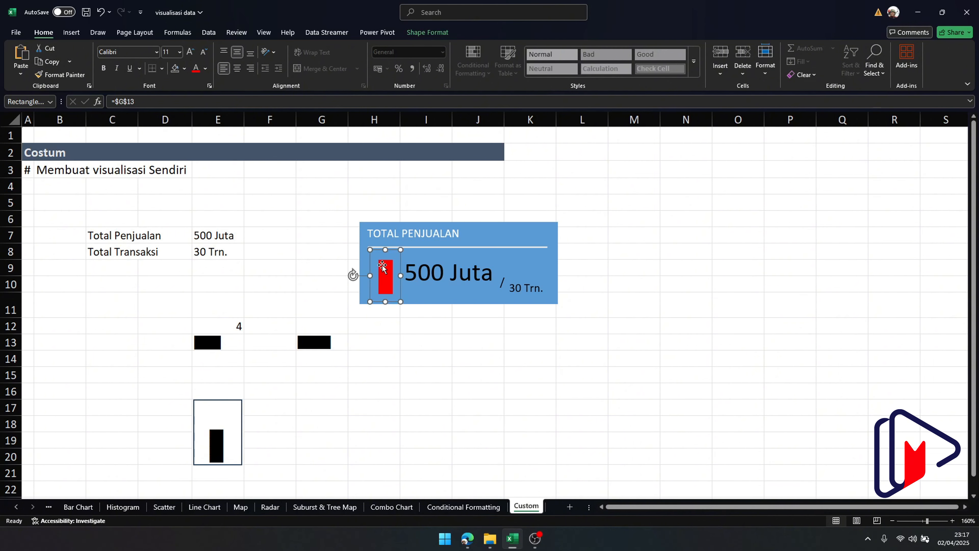
Send the red bar backward until it lies behind the black bar on the sales card.
{"action": "left_click", "coordinate": [430, 33]}
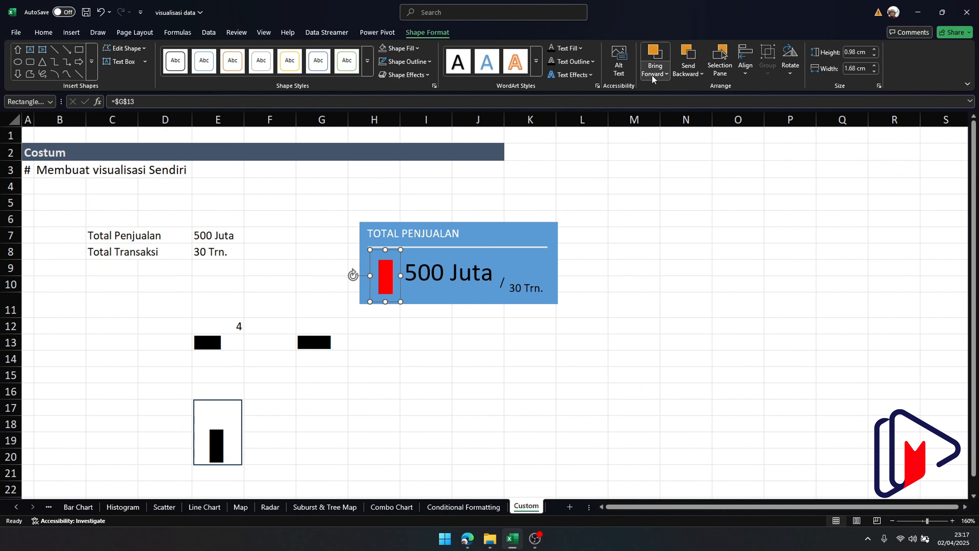
{"action": "left_click", "coordinate": [687, 77]}
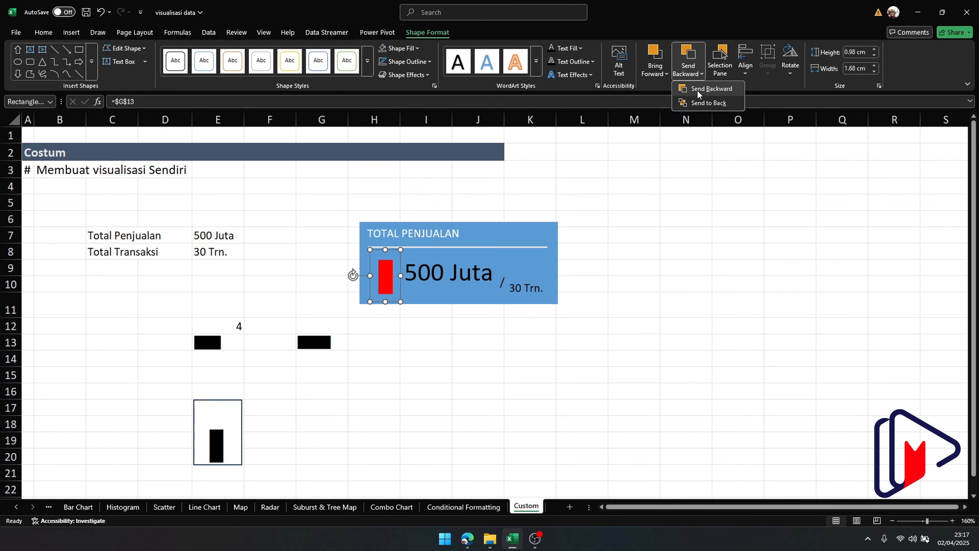
{"action": "left_click", "coordinate": [696, 90]}
{"action": "left_click", "coordinate": [697, 77]}
{"action": "left_click", "coordinate": [699, 89]}
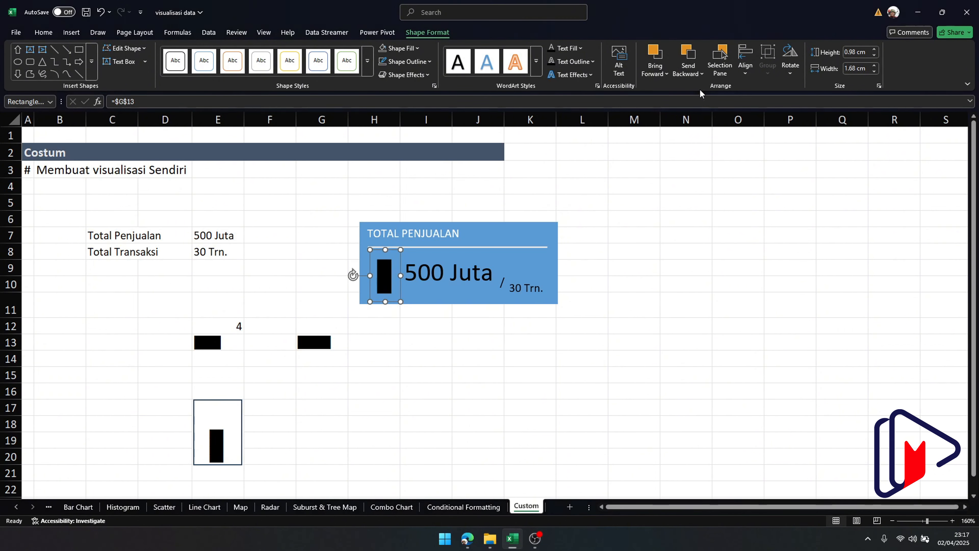
Set the repeat count in cell E12 to 2 and shift the black bar past the card's left edge, off the red bar.
{"action": "left_click", "coordinate": [216, 327]}
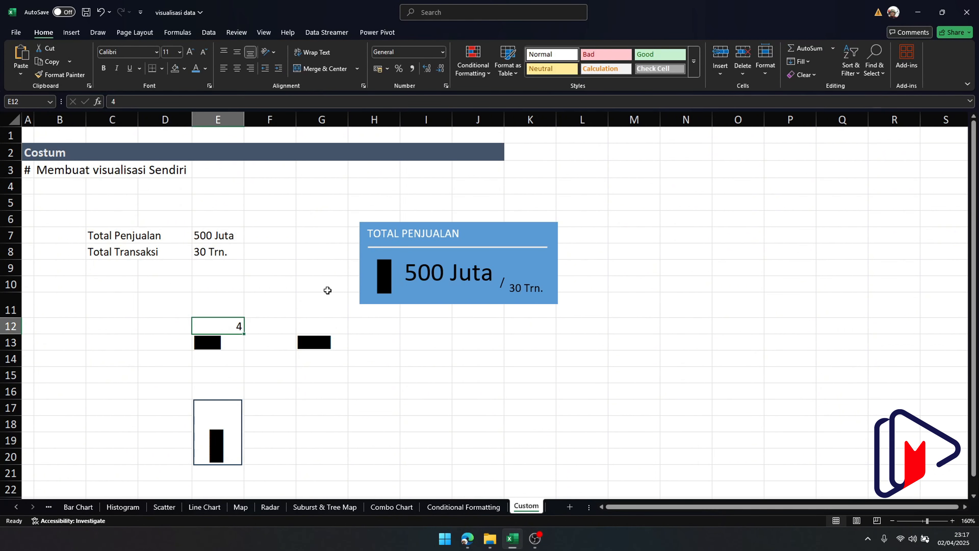
{"action": "type", "text": "2"}
{"action": "left_click", "coordinate": [343, 352]}
{"action": "left_click_drag", "start_coordinate": [384, 276], "coordinate": [356, 260]}
{"action": "left_click", "coordinate": [392, 281]}
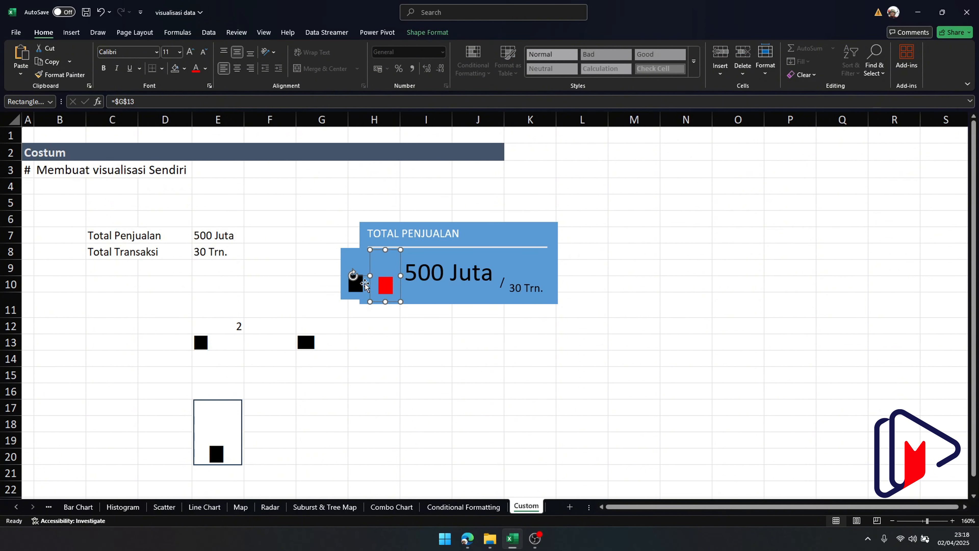
Move the black bar clear of the sales card, and copy E13's REPT formula into D13 with a repeat count of 4 in D12.
{"action": "left_click_drag", "start_coordinate": [354, 287], "coordinate": [341, 290]}
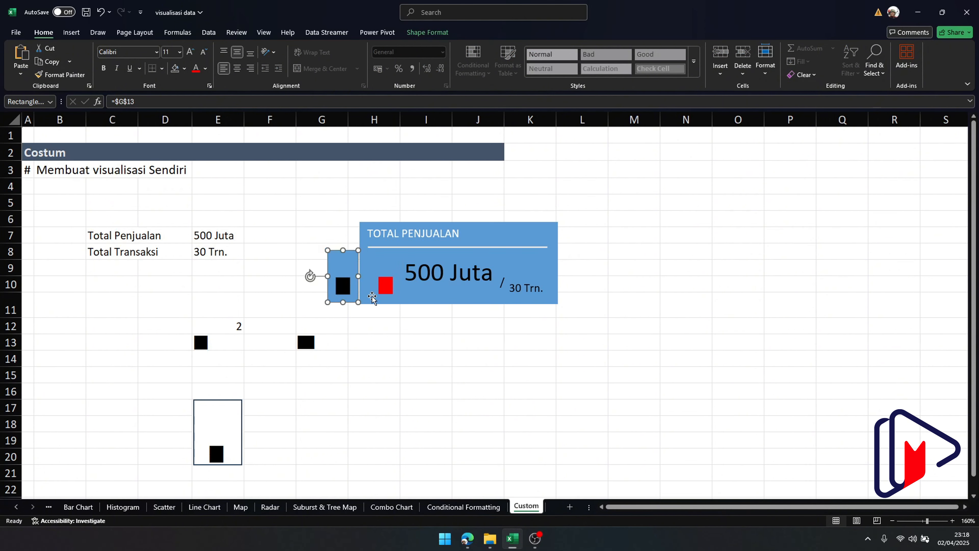
{"action": "left_click", "coordinate": [392, 287]}
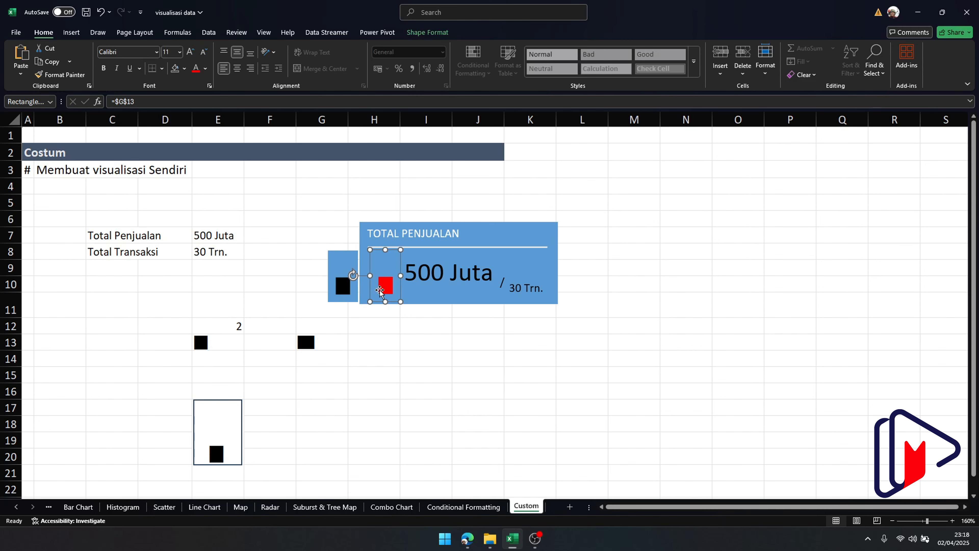
{"action": "left_click", "coordinate": [214, 341]}
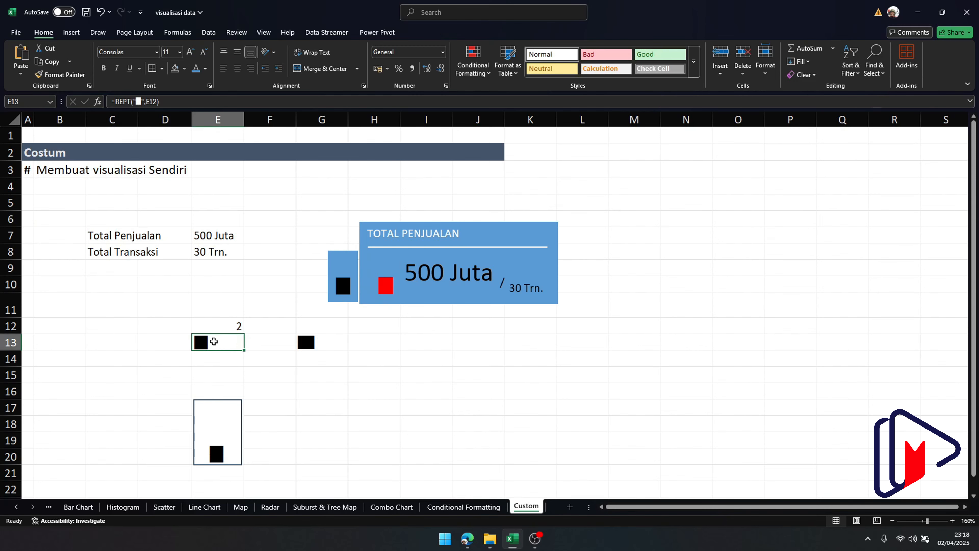
{"action": "key", "text": "ctrl+c"}
{"action": "left_click", "coordinate": [177, 339]}
{"action": "key", "text": "ctrl+v"}
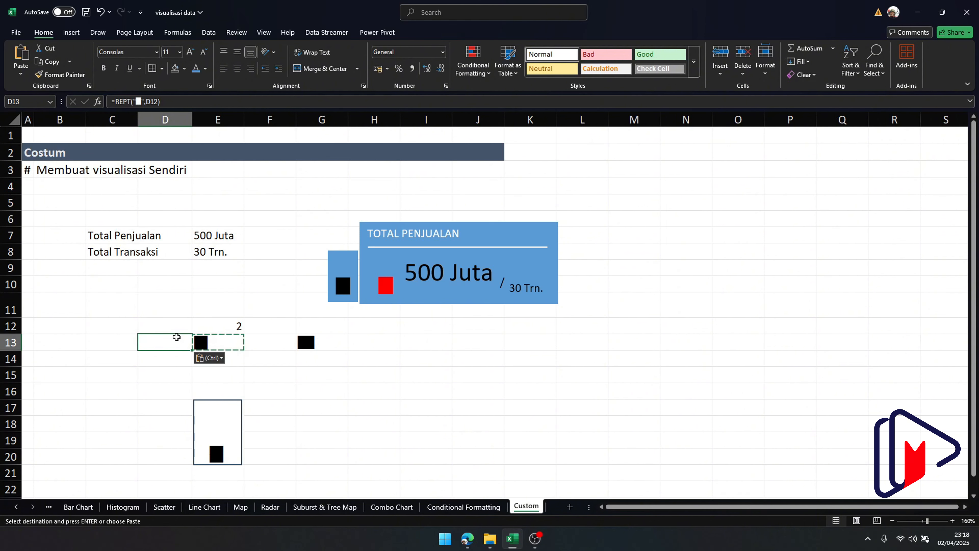
{"action": "left_click", "coordinate": [170, 325]}
{"action": "type", "text": "4"}
{"action": "left_click", "coordinate": [216, 371]}
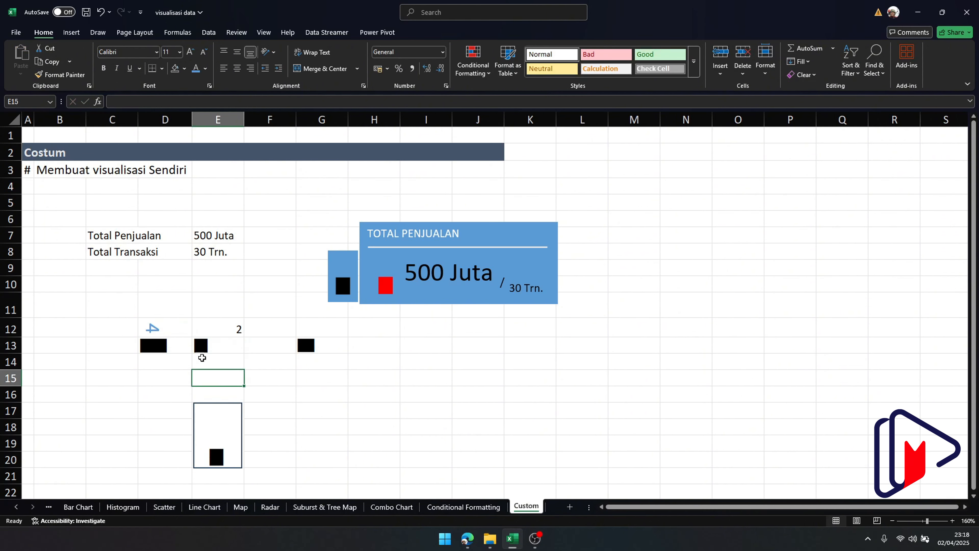
{"action": "left_click", "coordinate": [385, 286]}
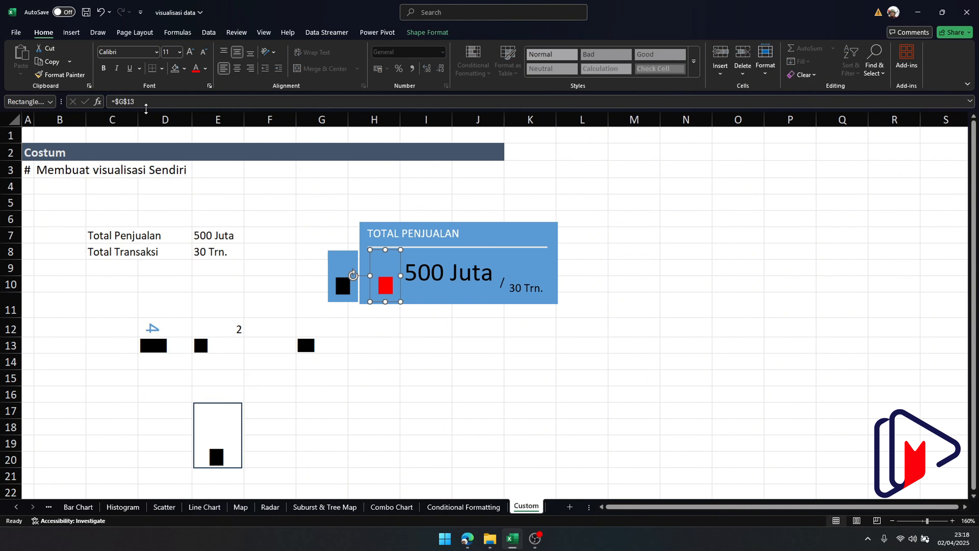
{"action": "left_click_drag", "start_coordinate": [145, 103], "coordinate": [123, 102]}
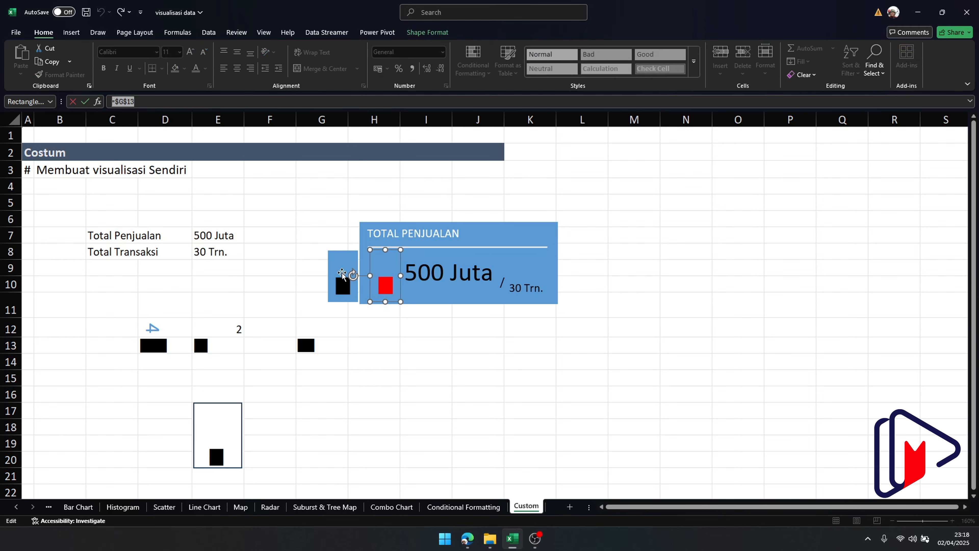
{"action": "left_click", "coordinate": [342, 277]}
{"action": "left_click", "coordinate": [340, 292]}
{"action": "left_click", "coordinate": [387, 287]}
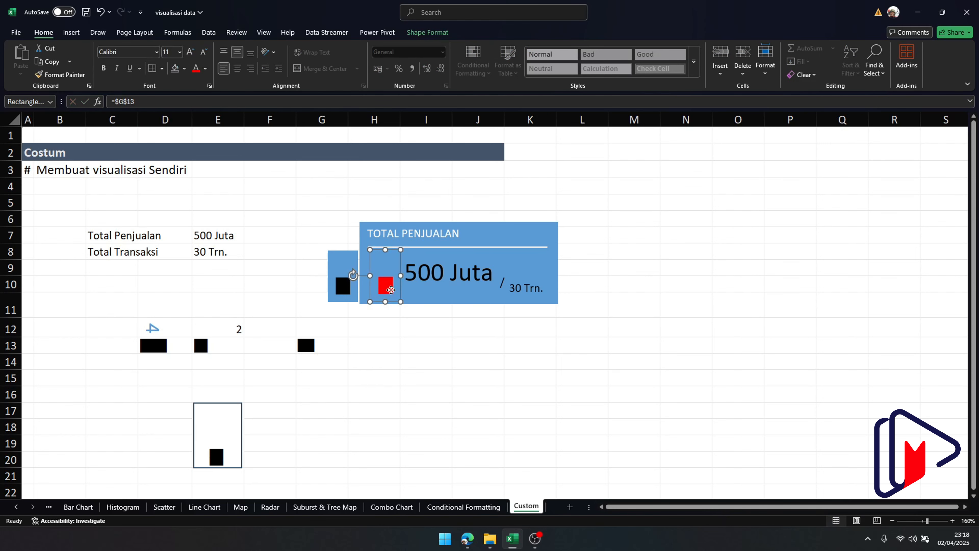
{"action": "left_click", "coordinate": [140, 99]}
{"action": "left_click", "coordinate": [328, 348]}
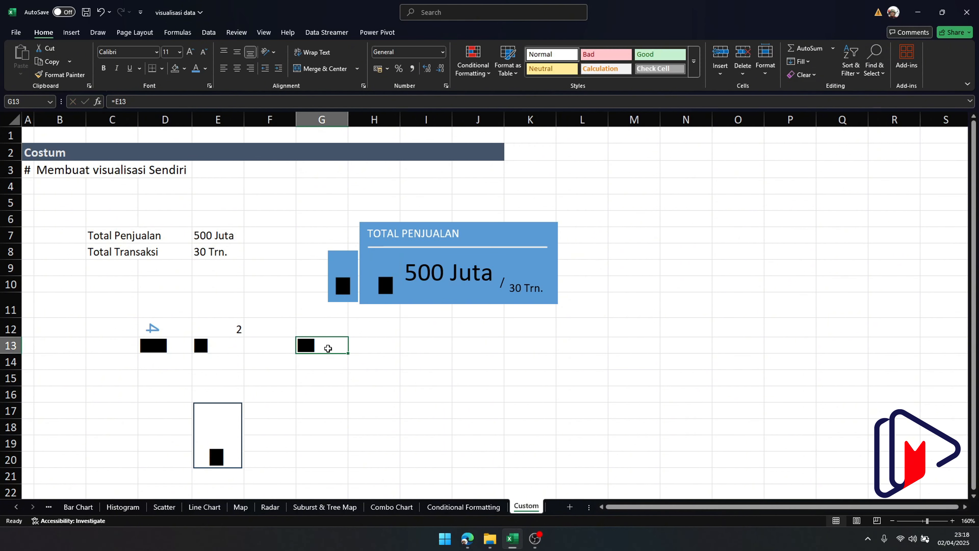
{"action": "double_click", "coordinate": [328, 348]}
{"action": "key", "text": "Escape"}
Relink the bar on the sales card to cell D13.
{"action": "left_click", "coordinate": [376, 286]}
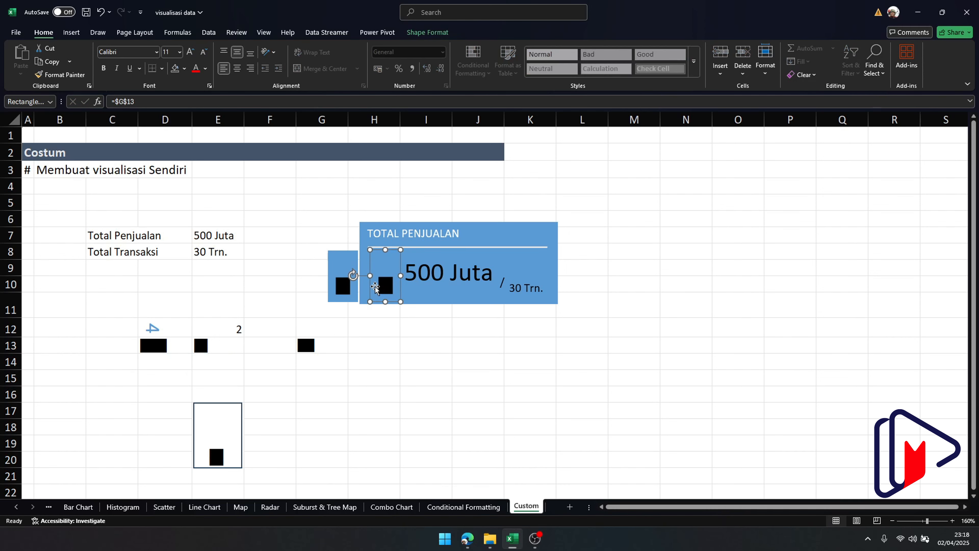
{"action": "left_click_drag", "start_coordinate": [139, 100], "coordinate": [111, 100]}
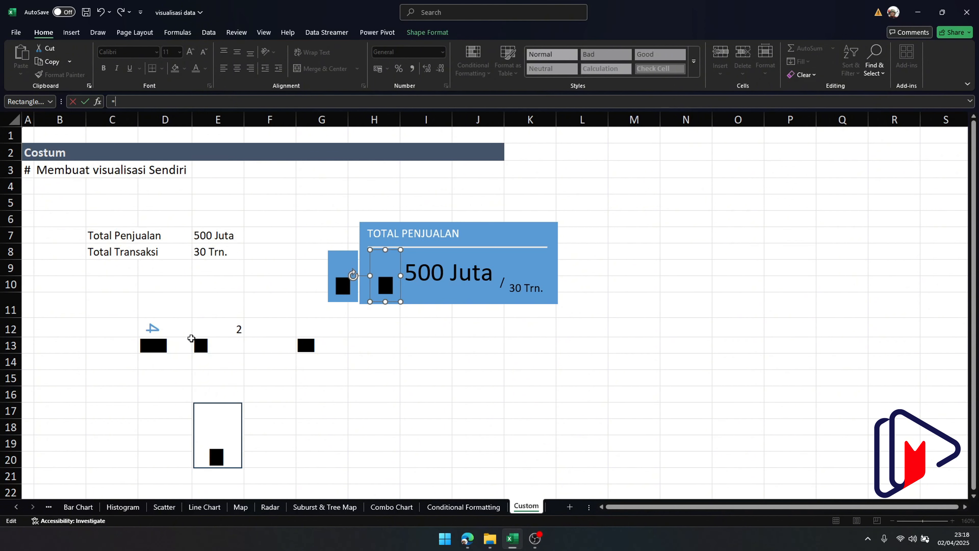
{"action": "left_click", "coordinate": [179, 345]}
{"action": "key", "text": "Return"}
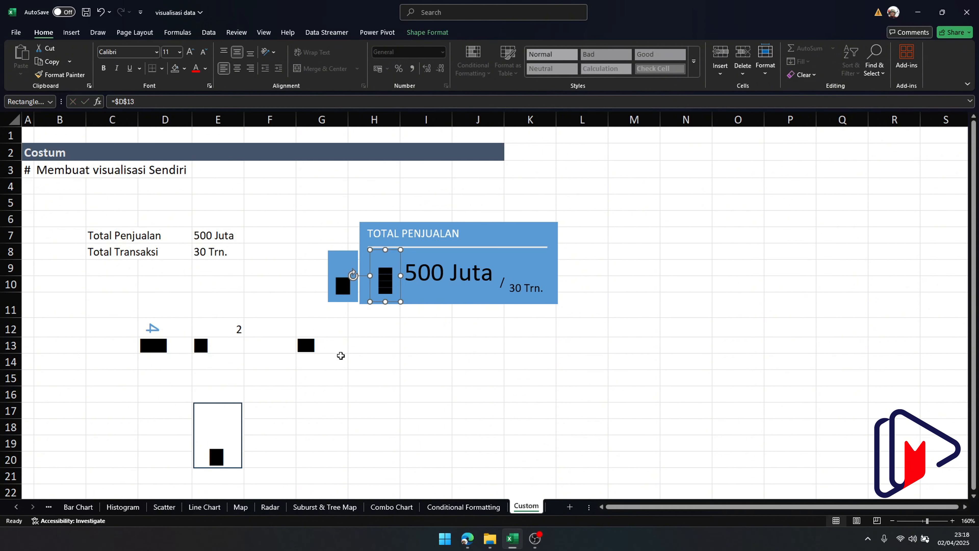
Format the text of the bar linked to D13 in Comic Sans MS and color it red.
{"action": "left_click", "coordinate": [366, 374]}
{"action": "left_click", "coordinate": [385, 280]}
{"action": "left_click", "coordinate": [131, 51]}
{"action": "type", "text": "Comic Sans MS"}
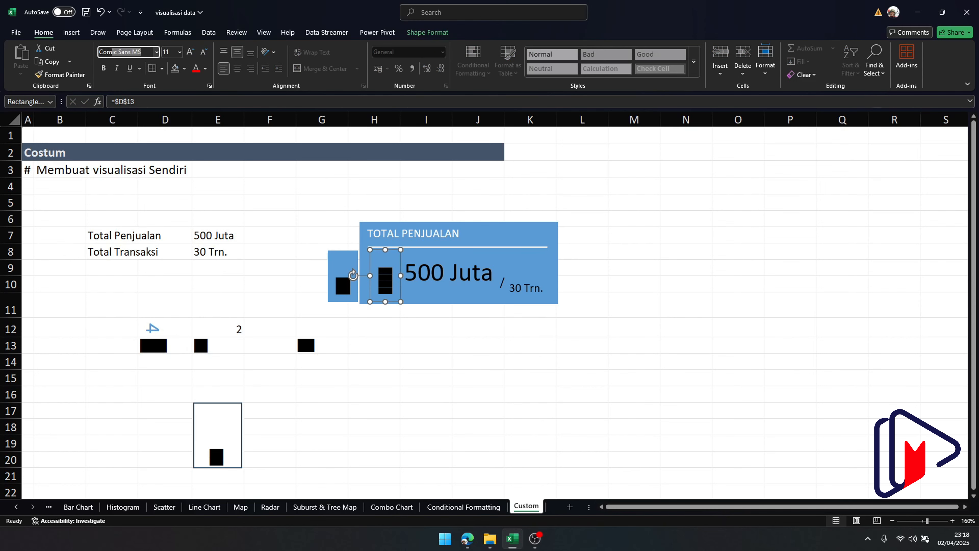
{"action": "key", "text": "Return"}
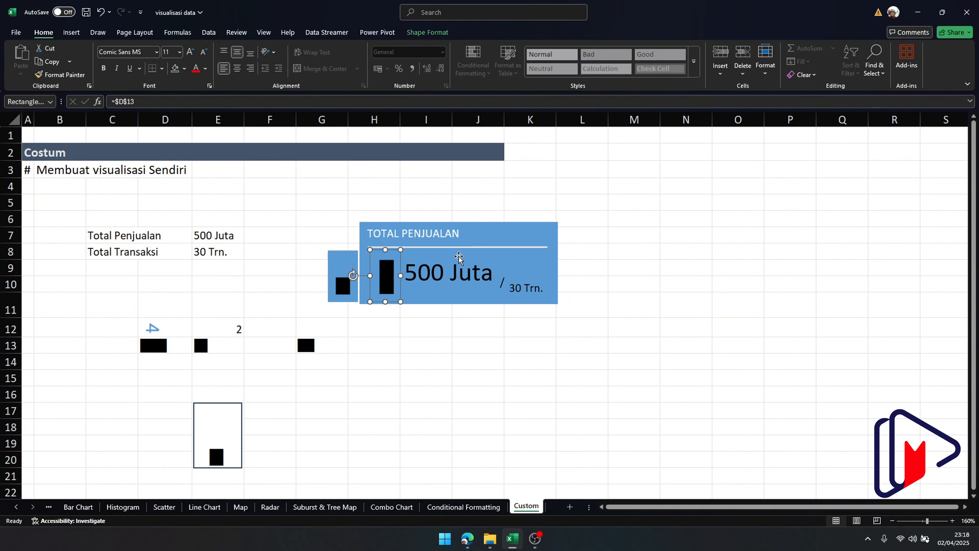
{"action": "left_click", "coordinate": [206, 68]}
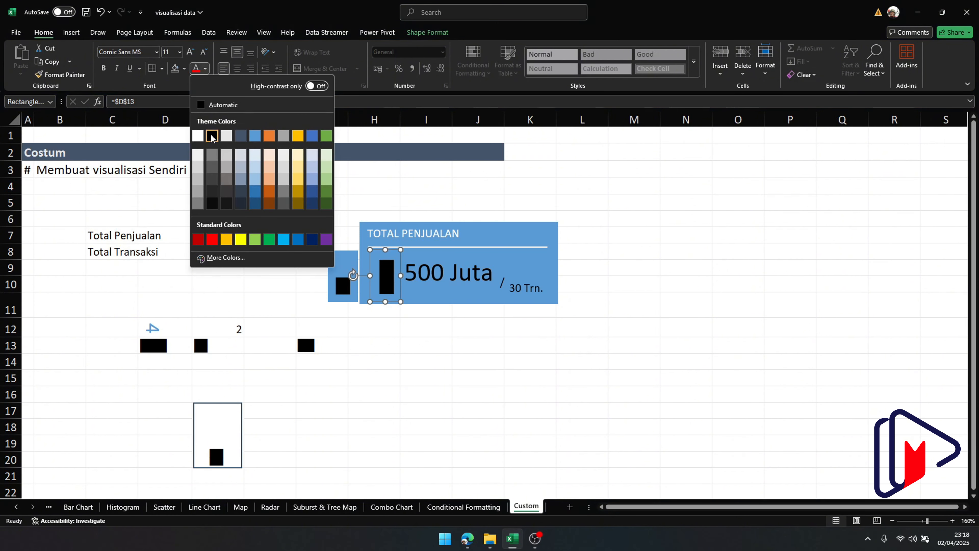
{"action": "left_click", "coordinate": [212, 239]}
Place the black bar over the red bar on the sales card and remove the black bar's fill.
{"action": "left_click_drag", "start_coordinate": [339, 291], "coordinate": [380, 292]}
{"action": "left_click", "coordinate": [416, 31]}
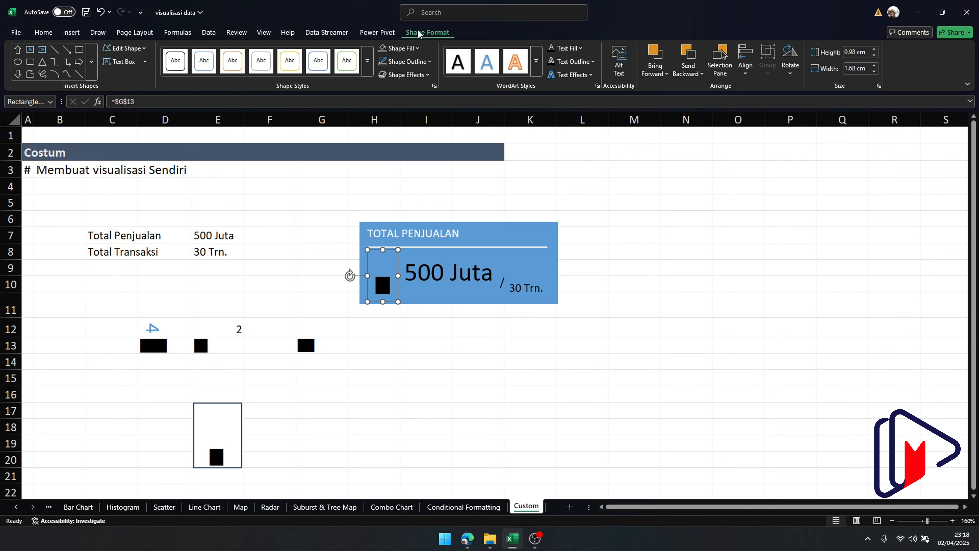
{"action": "left_click", "coordinate": [415, 49]}
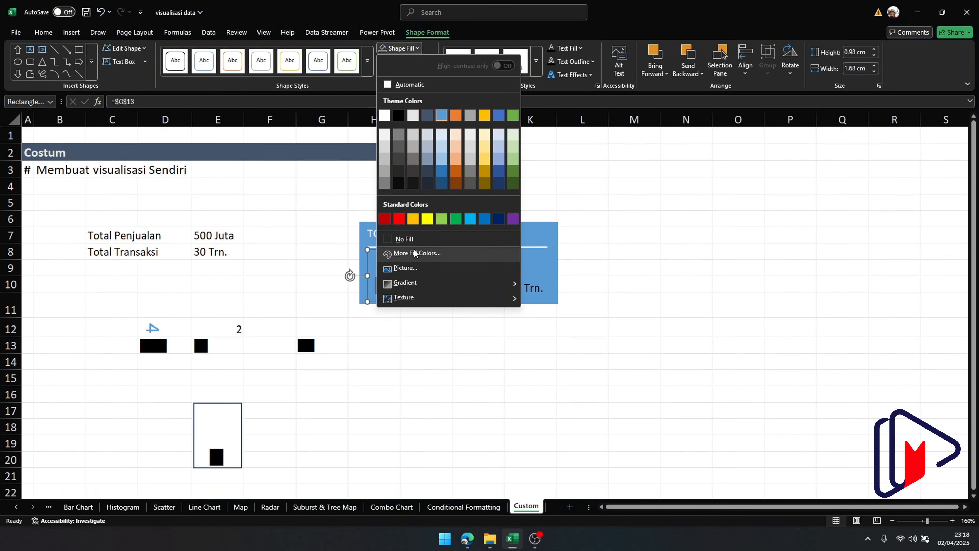
{"action": "left_click", "coordinate": [404, 239]}
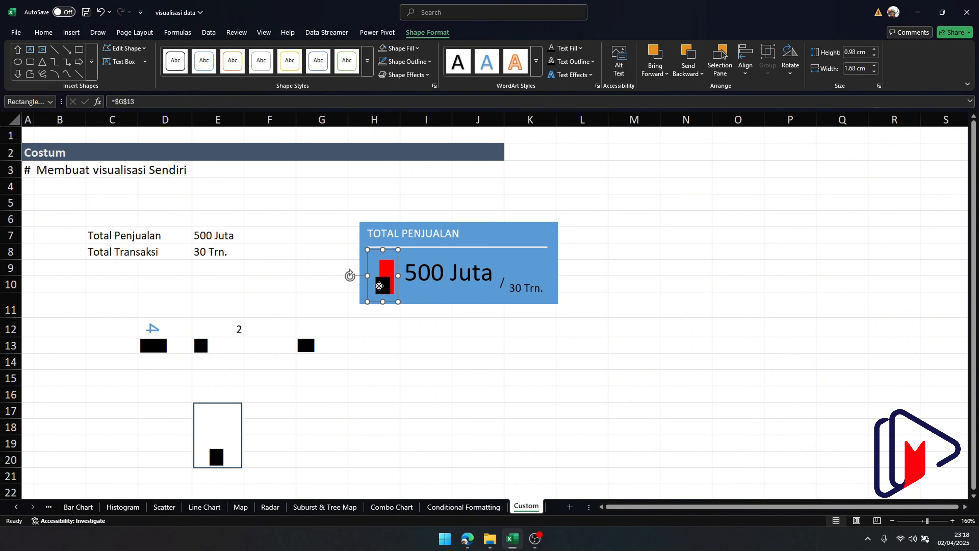
{"action": "left_click_drag", "start_coordinate": [379, 286], "coordinate": [383, 286]}
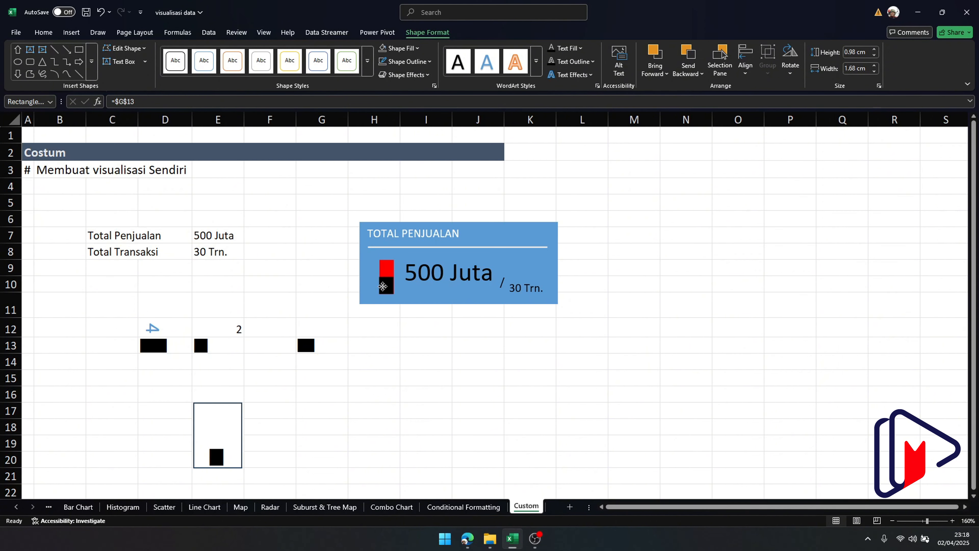
{"action": "left_click_drag", "start_coordinate": [382, 286], "coordinate": [382, 286]}
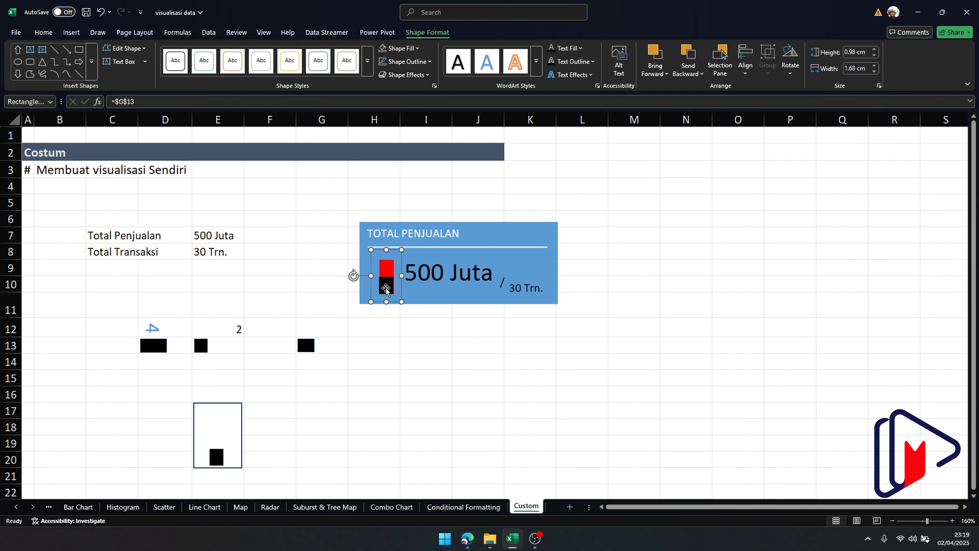
Align the red and black bars on the sales card by their horizontal centers.
{"action": "left_click", "coordinate": [387, 269], "text": "shift"}
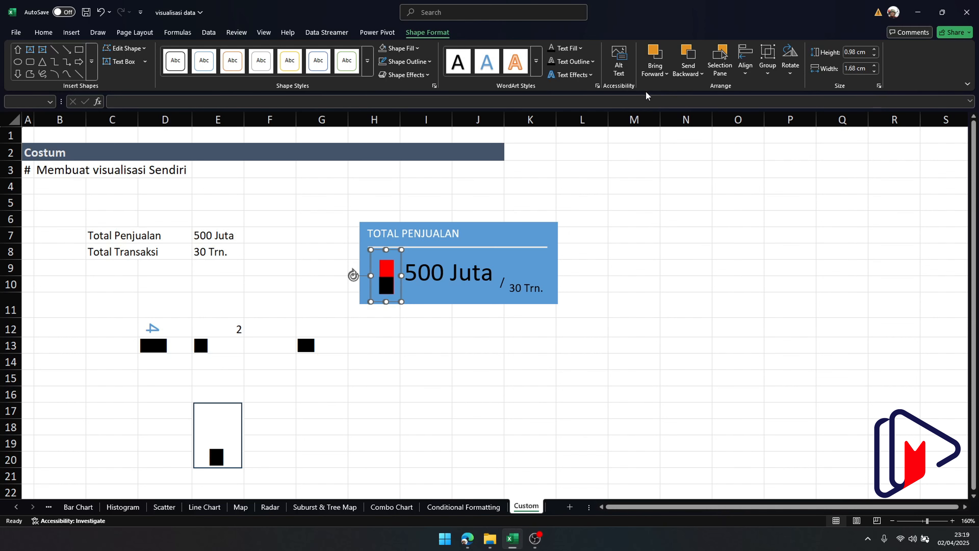
{"action": "left_click", "coordinate": [746, 73]}
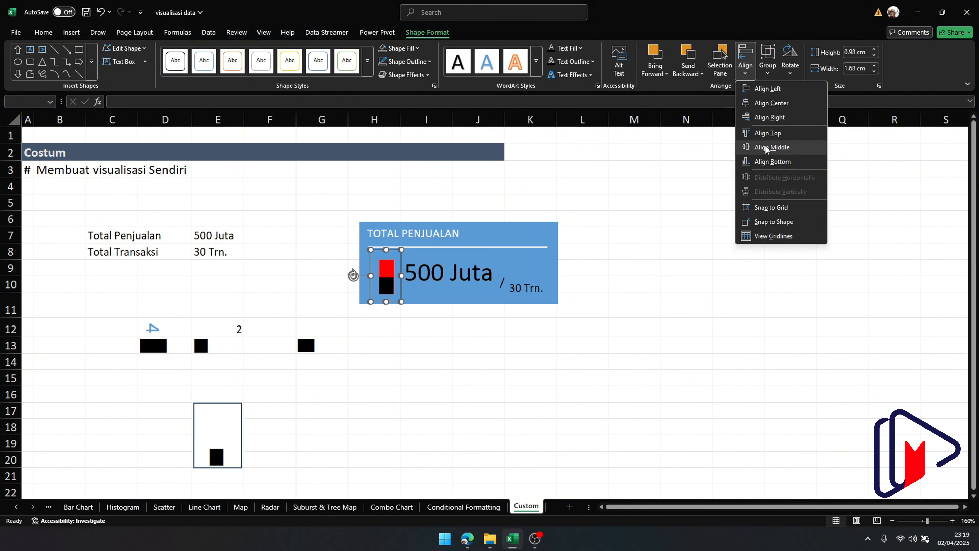
{"action": "left_click", "coordinate": [766, 102]}
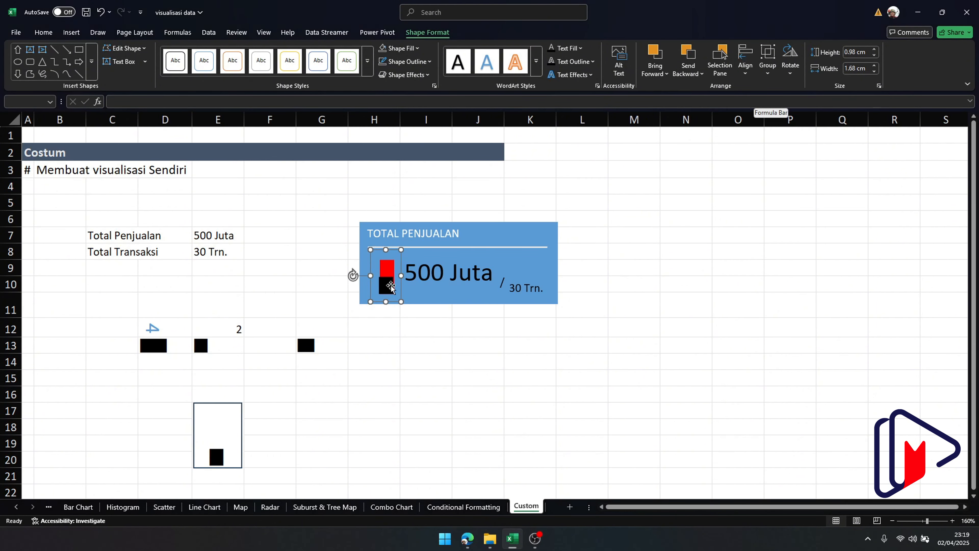
Move both bars off the sales card to the empty area beside it and restack the black bar squarely over the red one.
{"action": "left_click_drag", "start_coordinate": [383, 284], "coordinate": [284, 261]}
{"action": "left_click", "coordinate": [321, 219]}
{"action": "left_click", "coordinate": [318, 272]}
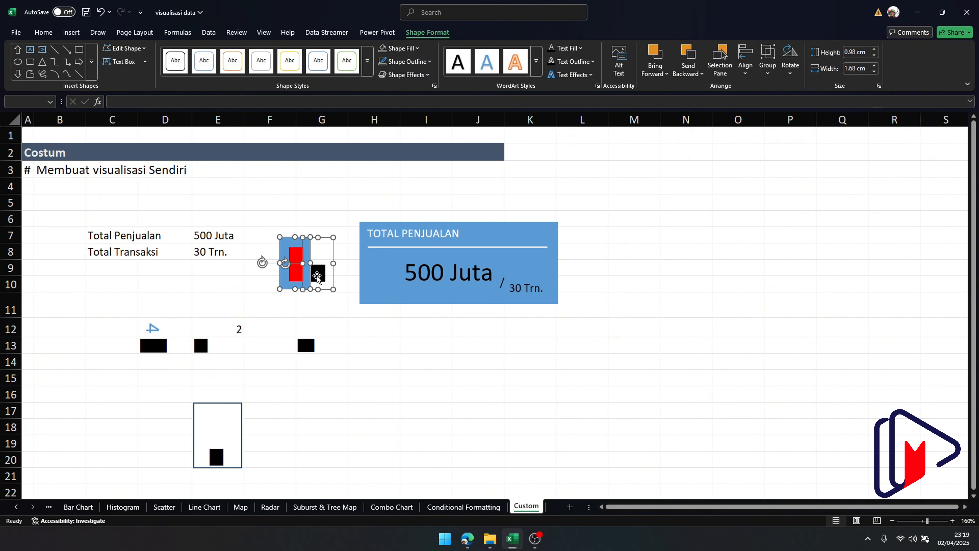
{"action": "left_click_drag", "start_coordinate": [311, 275], "coordinate": [319, 275]}
{"action": "left_click", "coordinate": [268, 281]}
{"action": "left_click", "coordinate": [294, 276]}
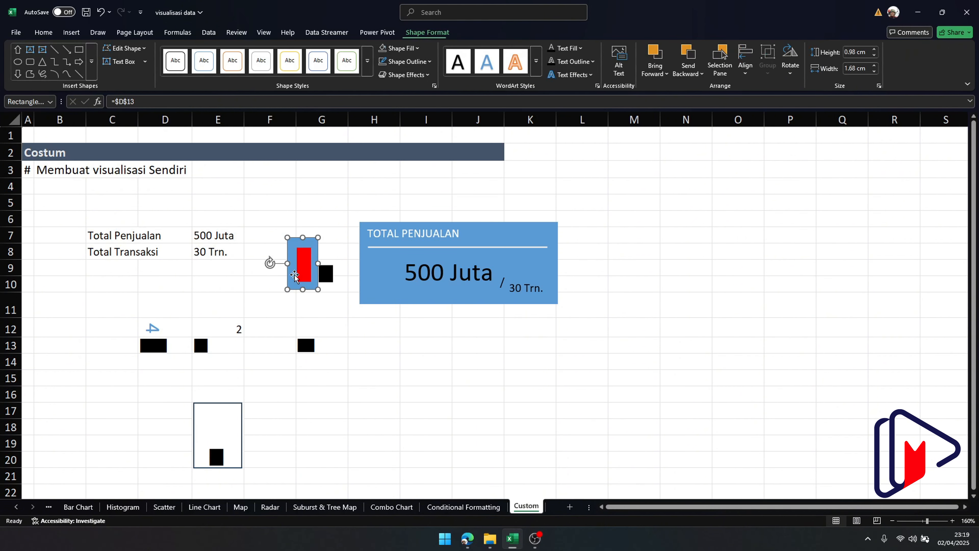
{"action": "left_click", "coordinate": [327, 274]}
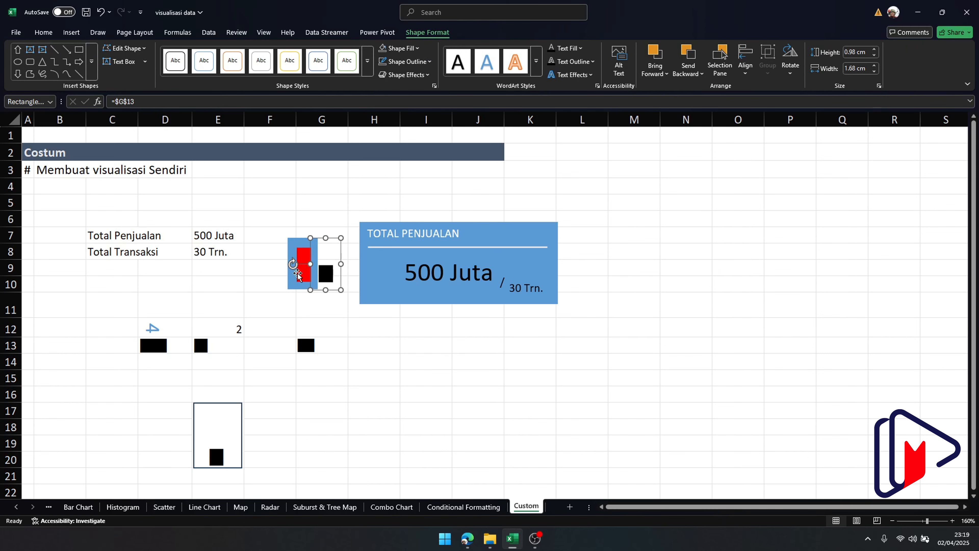
{"action": "left_click", "coordinate": [298, 273]}
{"action": "left_click", "coordinate": [321, 277]}
{"action": "left_click_drag", "start_coordinate": [322, 278], "coordinate": [300, 280]}
{"action": "left_click", "coordinate": [326, 295]}
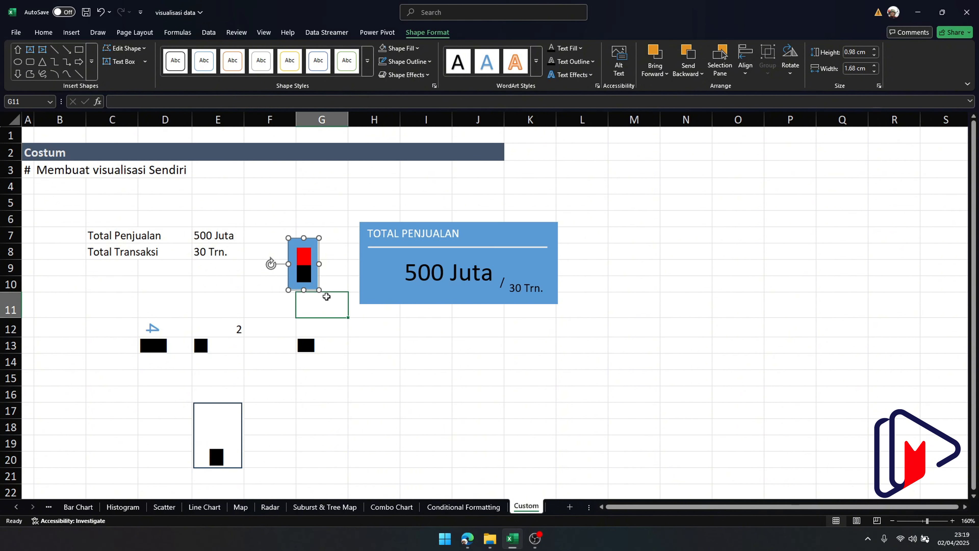
Test repeat counts of 3 and 4 in cell E12 to check how the black bar covers the red one.
{"action": "left_click", "coordinate": [203, 329]}
{"action": "type", "text": "3"}
{"action": "left_click", "coordinate": [313, 366]}
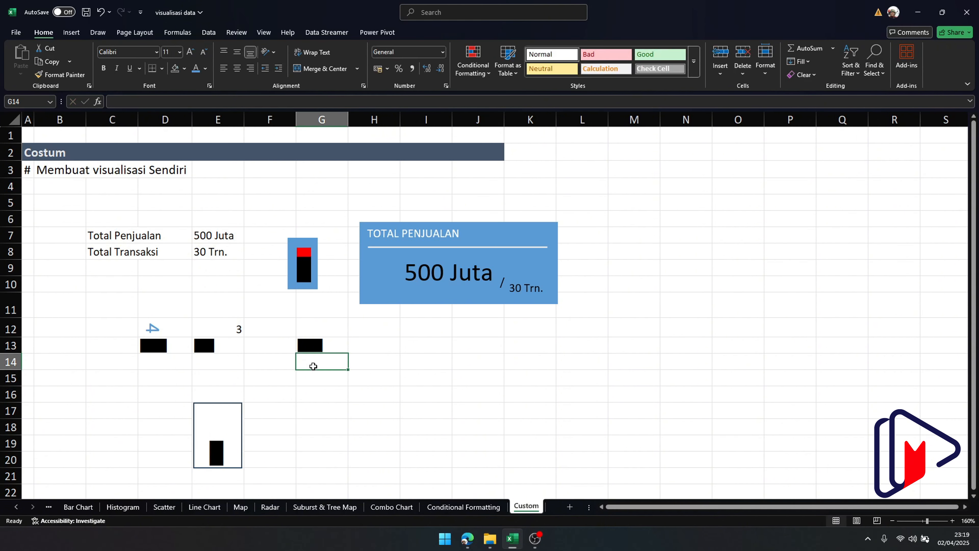
{"action": "left_click", "coordinate": [231, 331]}
{"action": "type", "text": "4"}
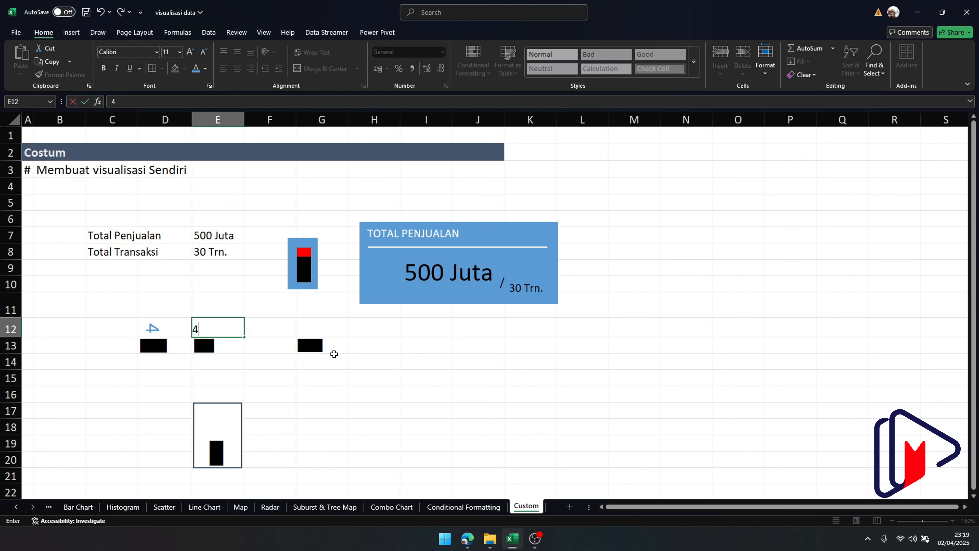
{"action": "left_click", "coordinate": [333, 376]}
{"action": "left_click_drag", "start_coordinate": [319, 307], "coordinate": [305, 268]}
{"action": "left_click", "coordinate": [308, 259]}
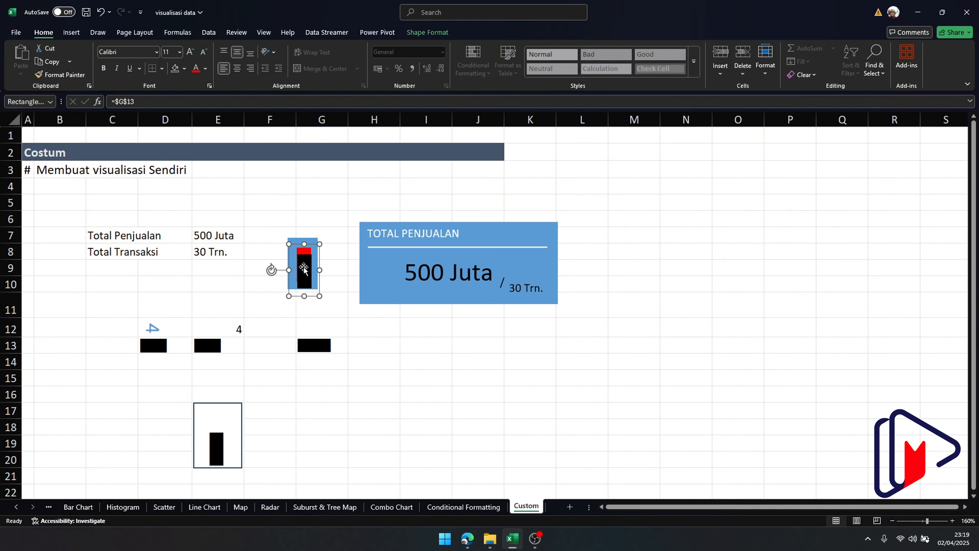
{"action": "key", "text": "ctrl+z"}
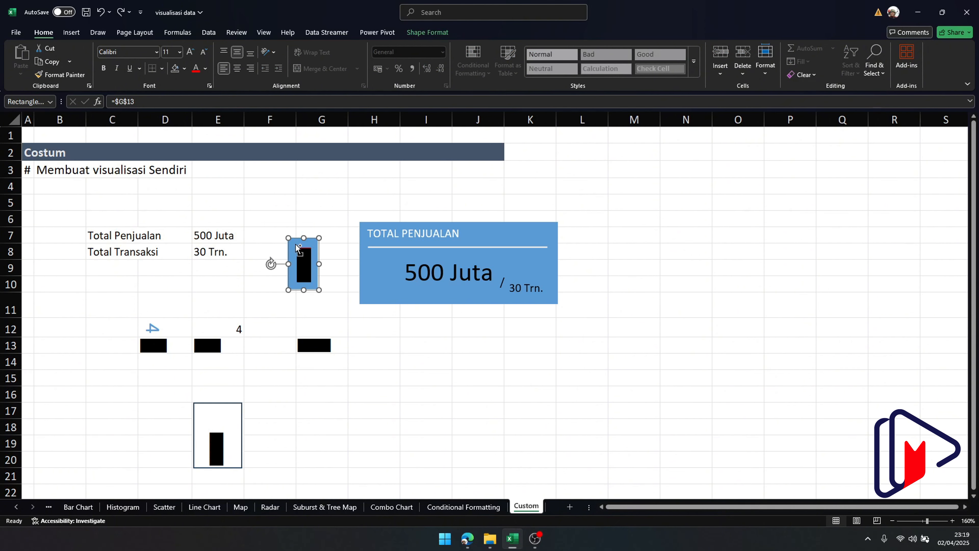
Select both stacked bars and move them together back onto the sales card, beside the 500 Juta figure.
{"action": "left_click", "coordinate": [297, 243], "text": "ctrl"}
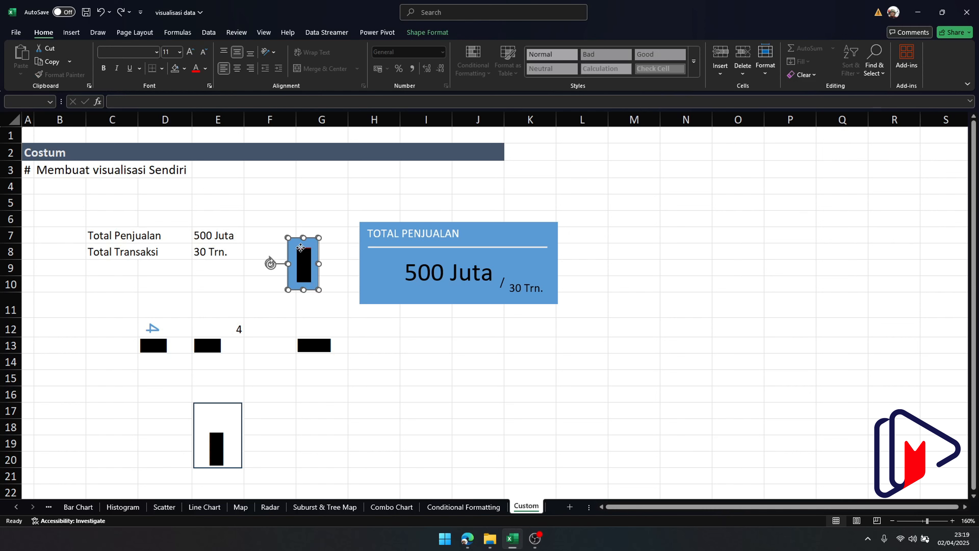
{"action": "left_click_drag", "start_coordinate": [292, 242], "coordinate": [381, 261]}
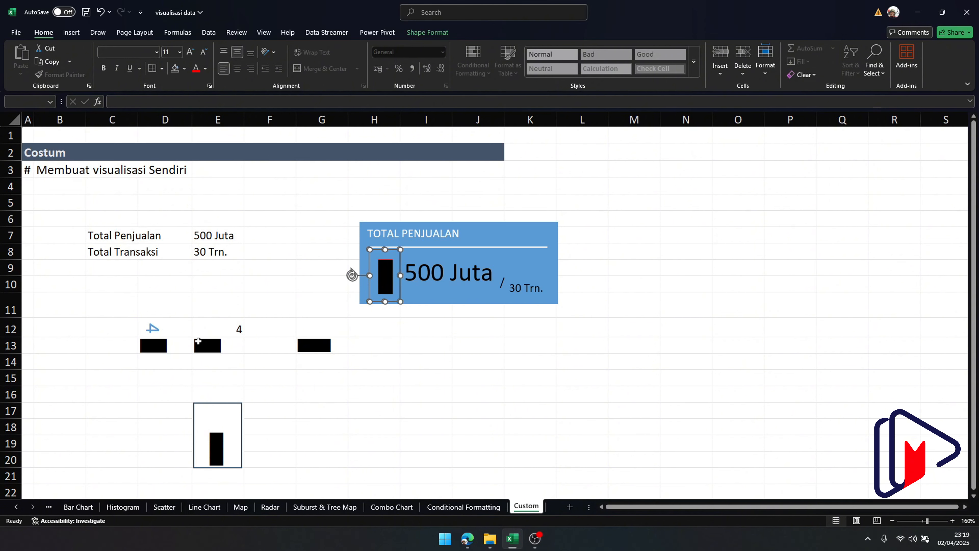
Set the repeat count in cell E12 to 3.3.
{"action": "left_click", "coordinate": [230, 327]}
{"action": "type", "text": "3.3"}
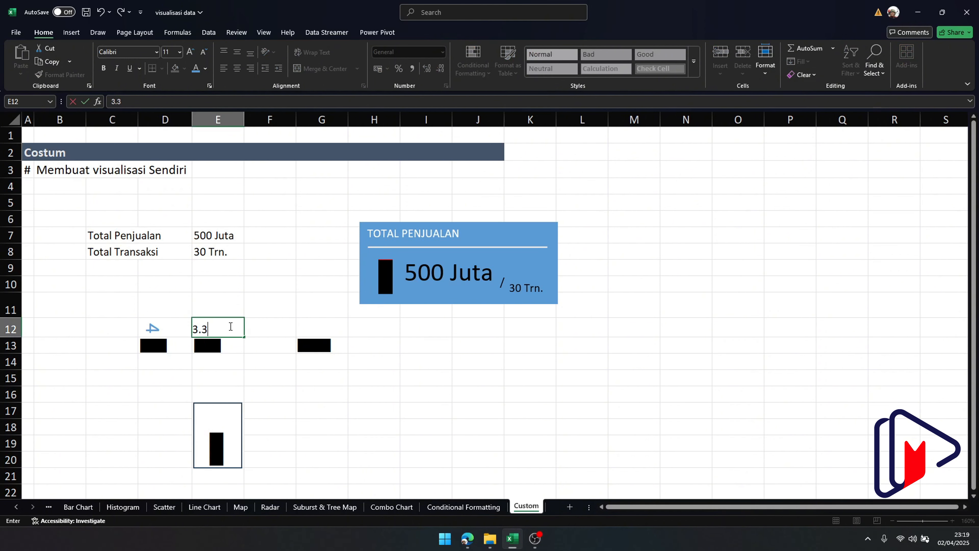
{"action": "key", "text": "Return"}
{"action": "left_click", "coordinate": [229, 327]}
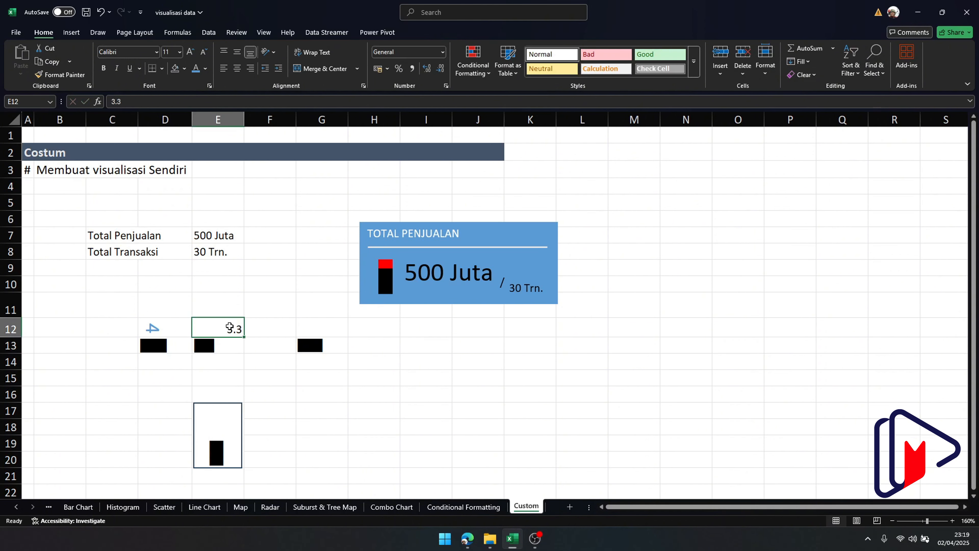
Try a repeat count of 3 in cell E12 and settle on 2.
{"action": "type", "text": "3"}
{"action": "key", "text": "ctrl+Return"}
{"action": "type", "text": "2"}
{"action": "left_click", "coordinate": [218, 376]}
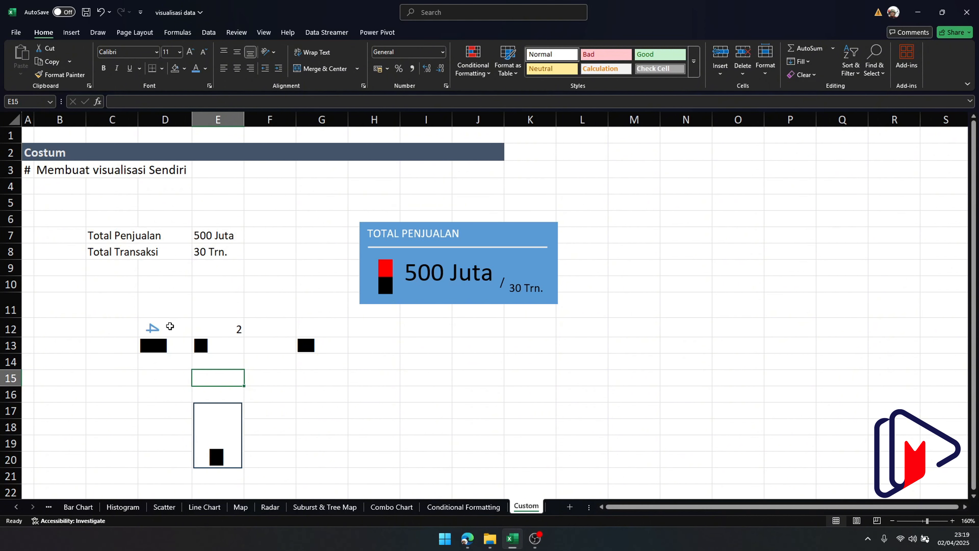
Preview the blue gradient data bar conditional formatting on cells D12:E12 without applying it.
{"action": "left_click_drag", "start_coordinate": [168, 326], "coordinate": [203, 334]}
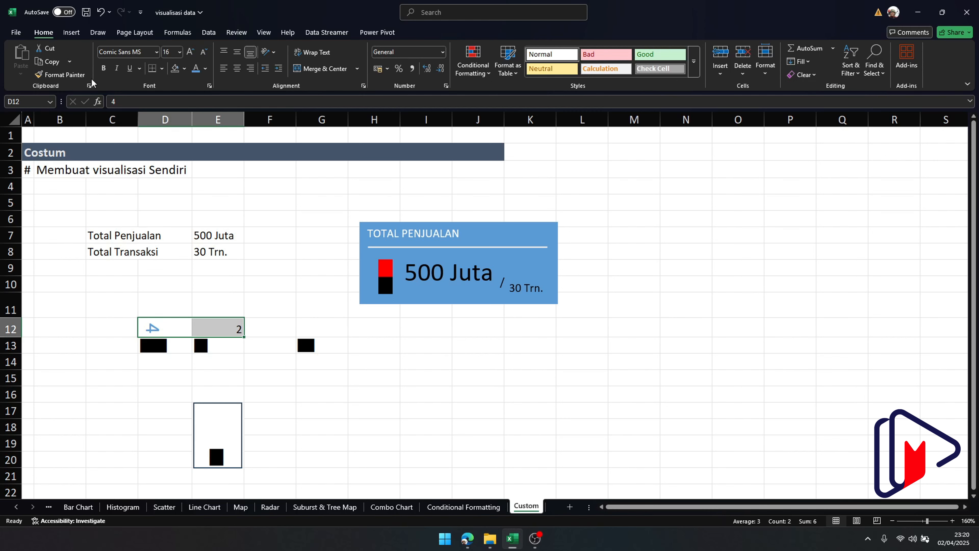
{"action": "left_click", "coordinate": [72, 33]}
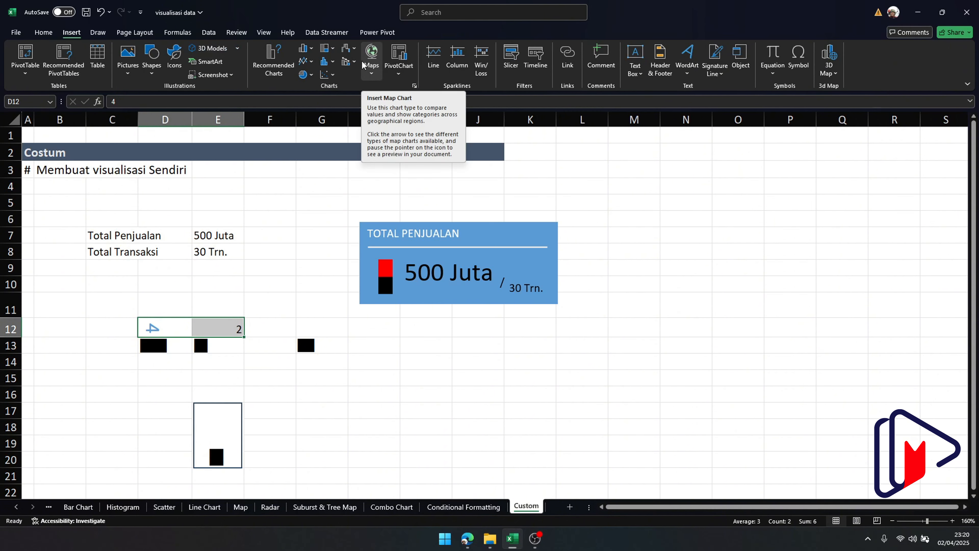
{"action": "left_click", "coordinate": [43, 33]}
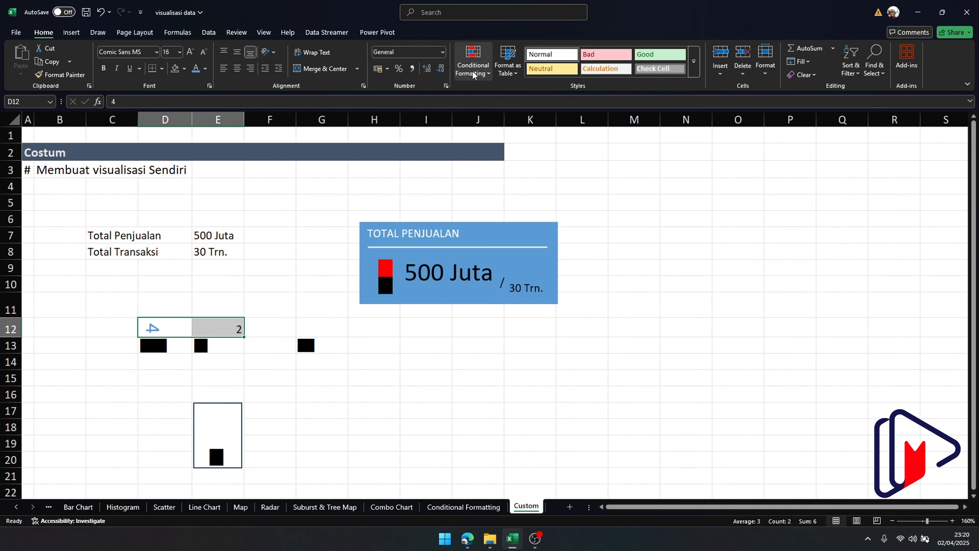
{"action": "left_click", "coordinate": [473, 62]}
{"action": "mouse_move", "coordinate": [501, 141]}
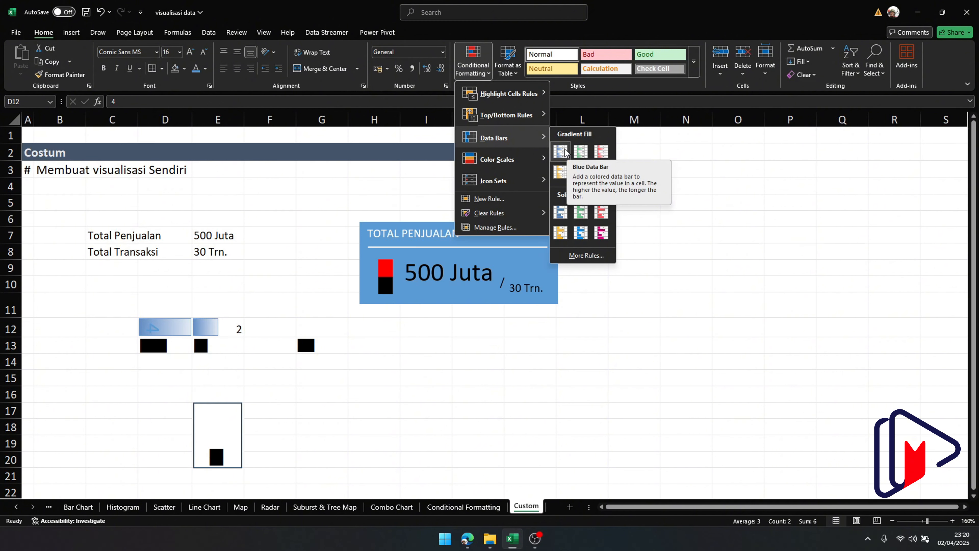
{"action": "left_click", "coordinate": [501, 328]}
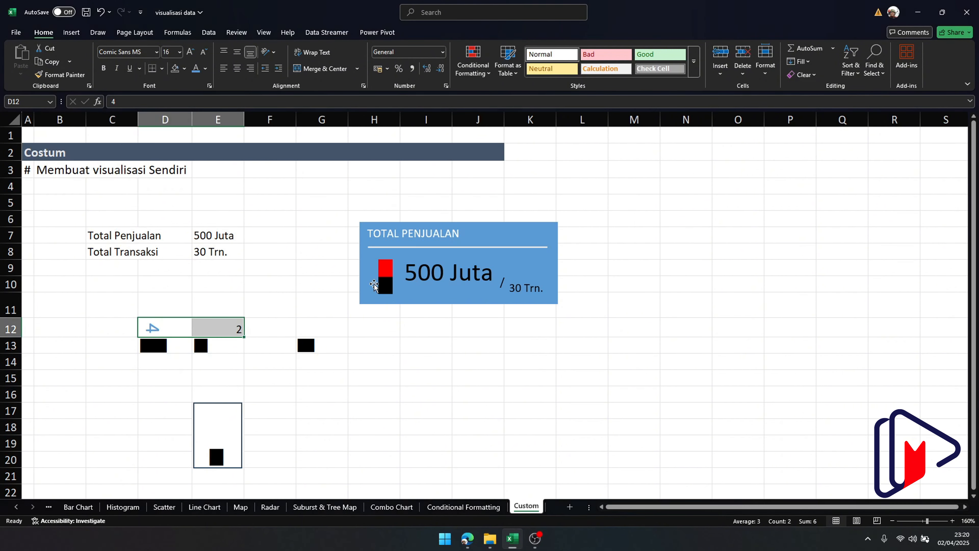